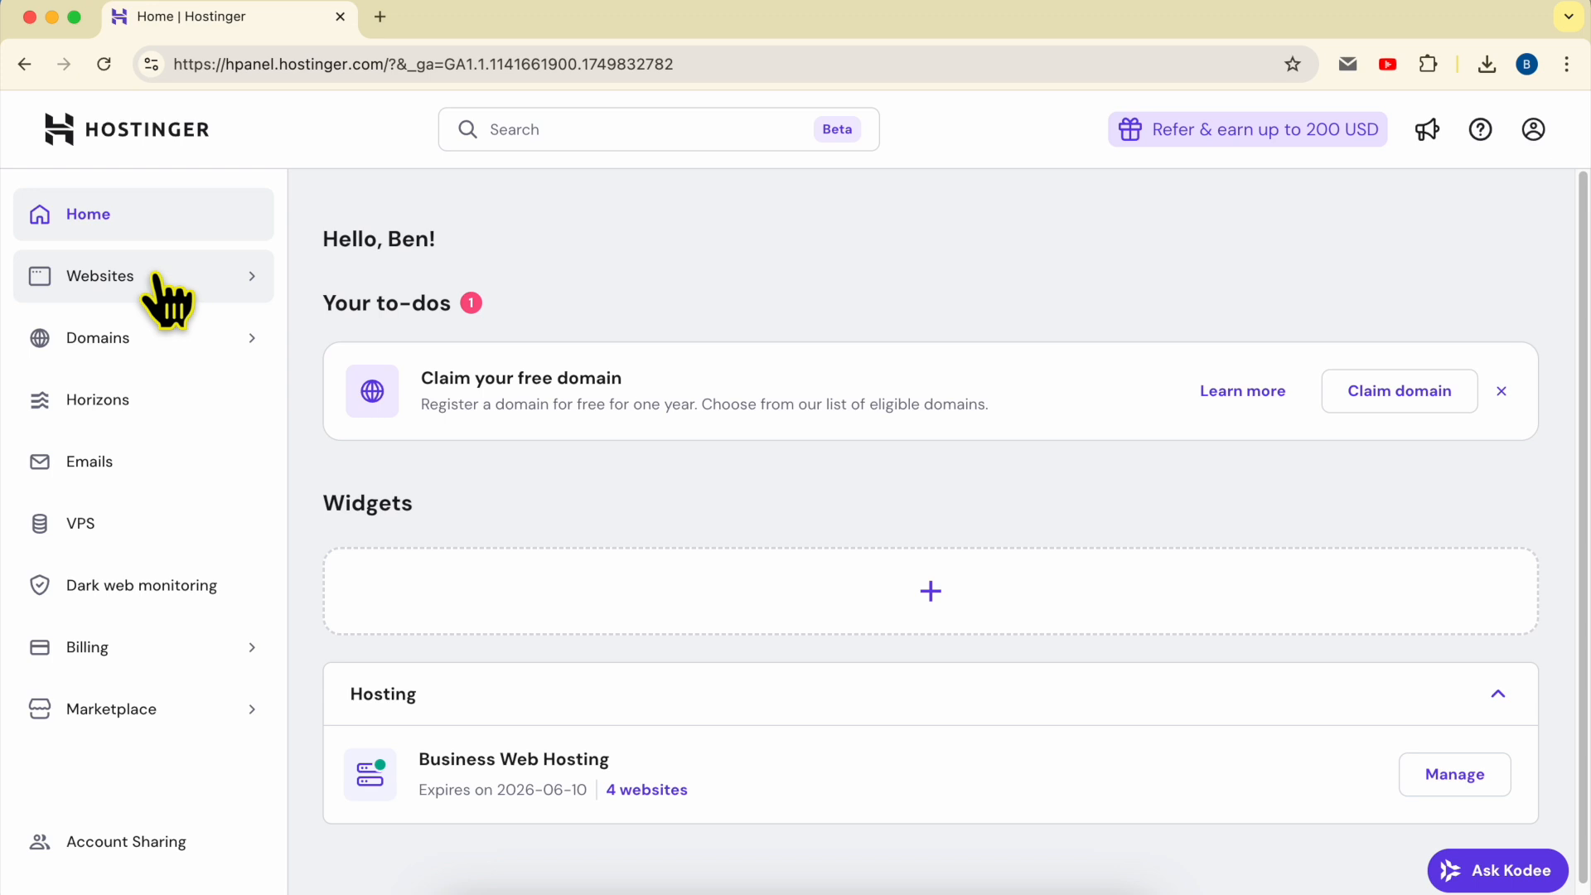
Step: Add a new website under the Business Web Hosting plan using Hostinger Website Builder
{"action": "left_click", "coordinate": [162, 282]}
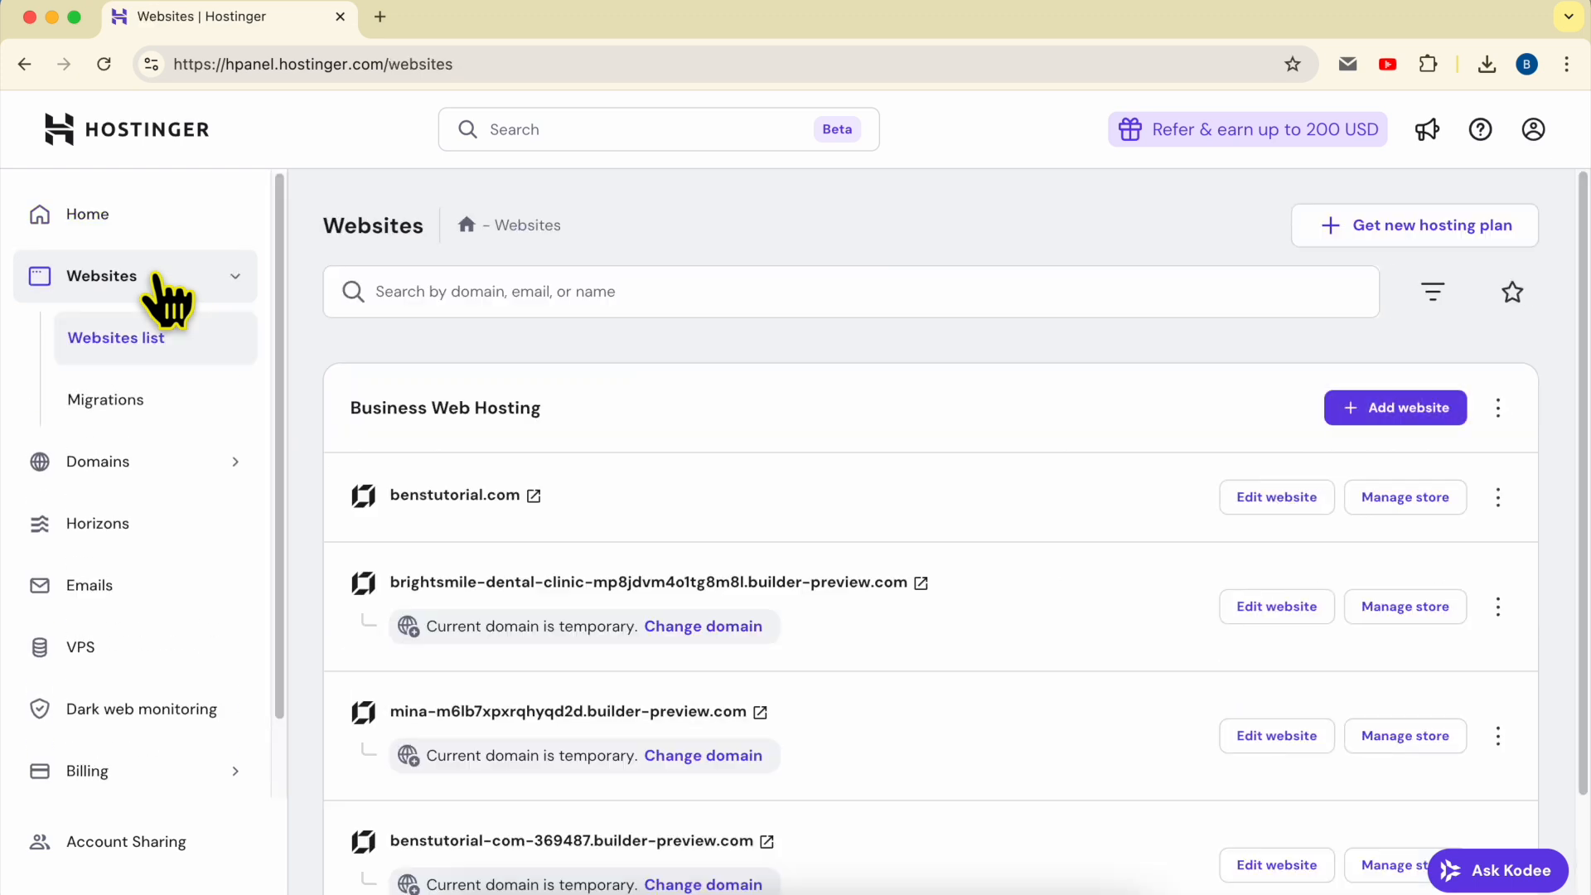
{"action": "left_click", "coordinate": [1418, 415]}
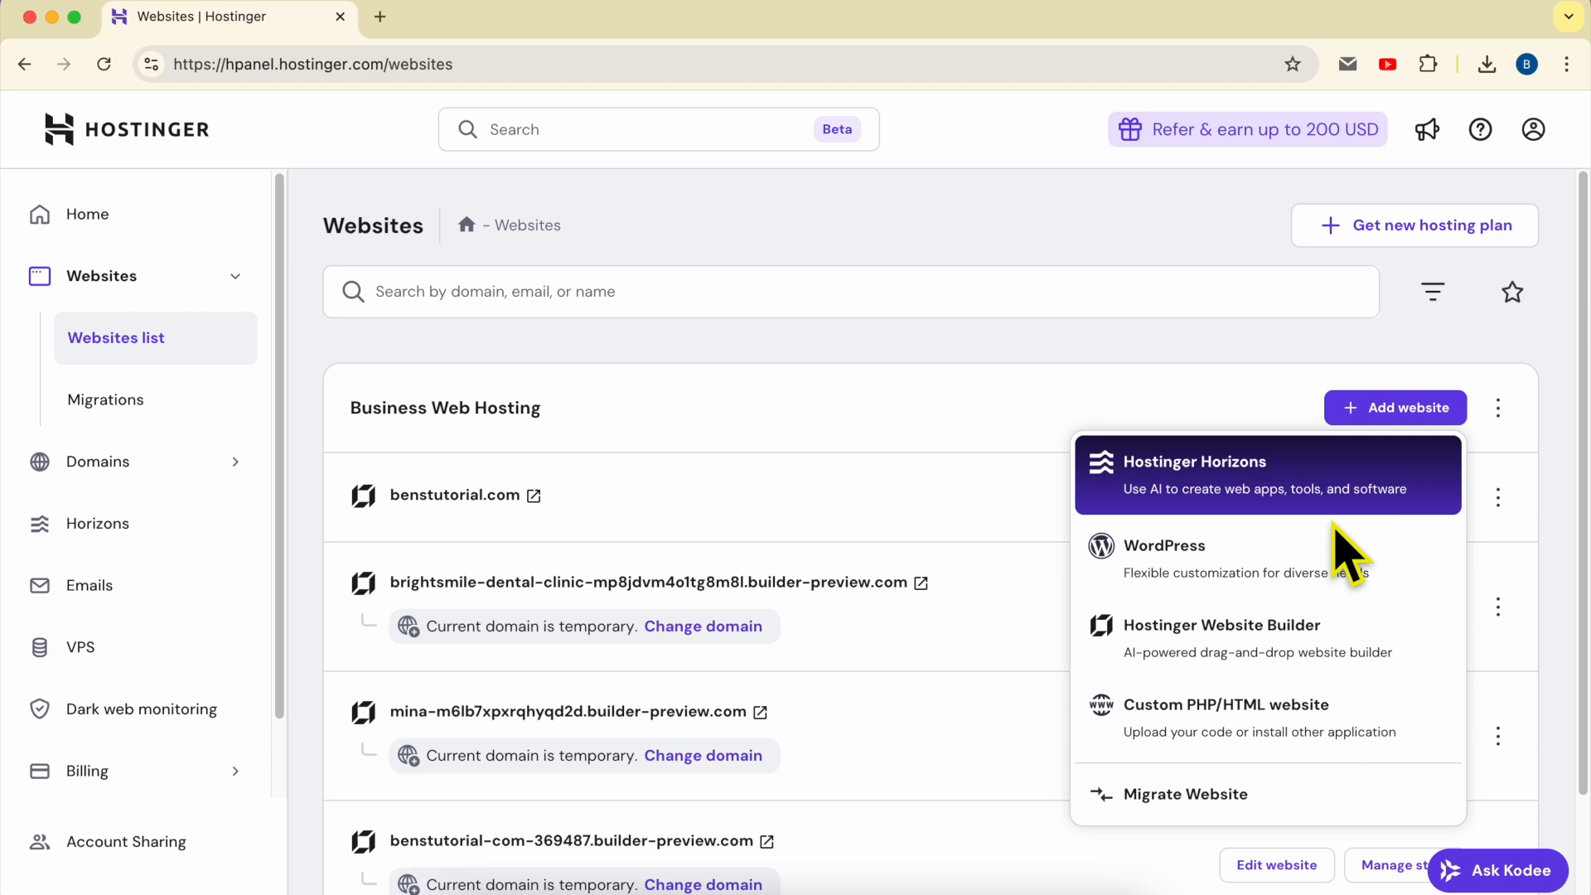
{"action": "left_click", "coordinate": [1223, 635]}
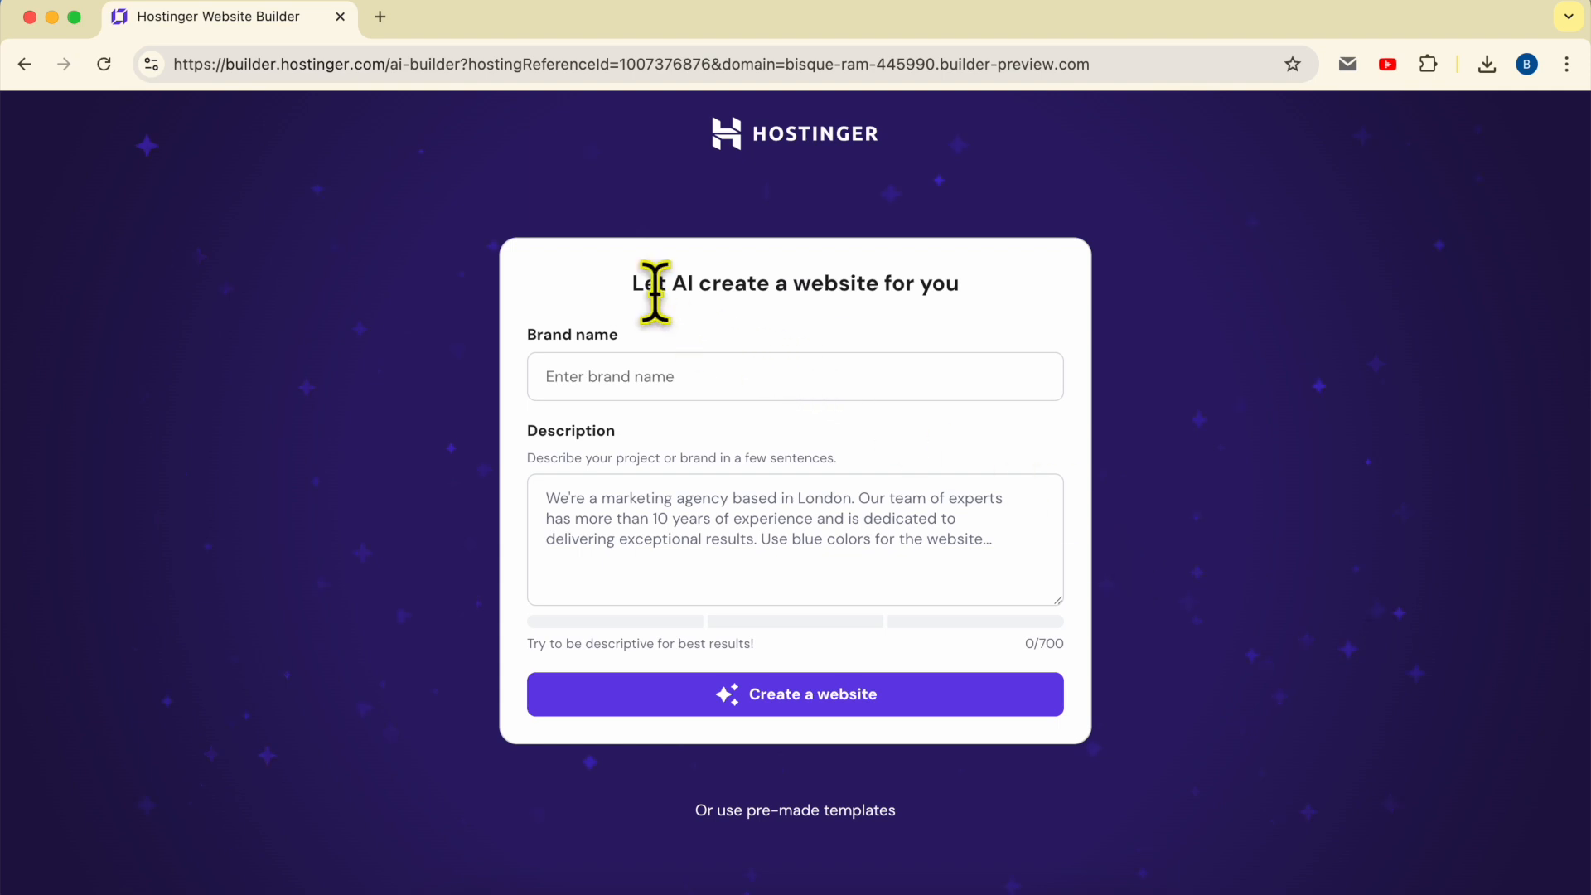
Step: Generate an AI website for the brand "Coloring Ninja" with the description "Create me an online store where i can sell my coloring books"
{"action": "left_click_drag", "start_coordinate": [613, 282], "coordinate": [1049, 287]}
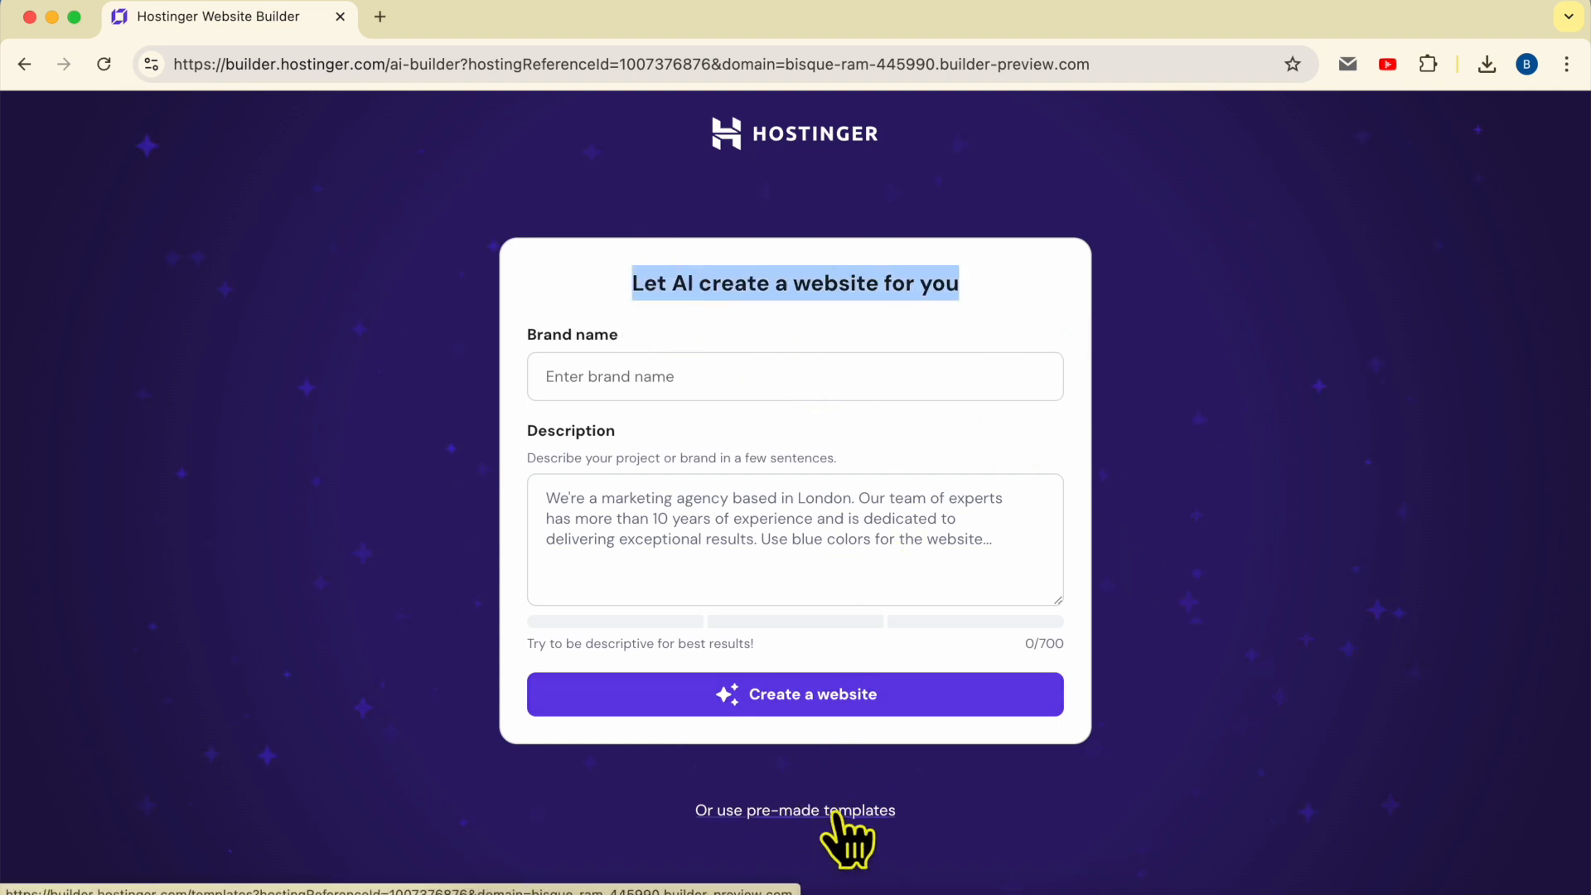
{"action": "left_click", "coordinate": [685, 381]}
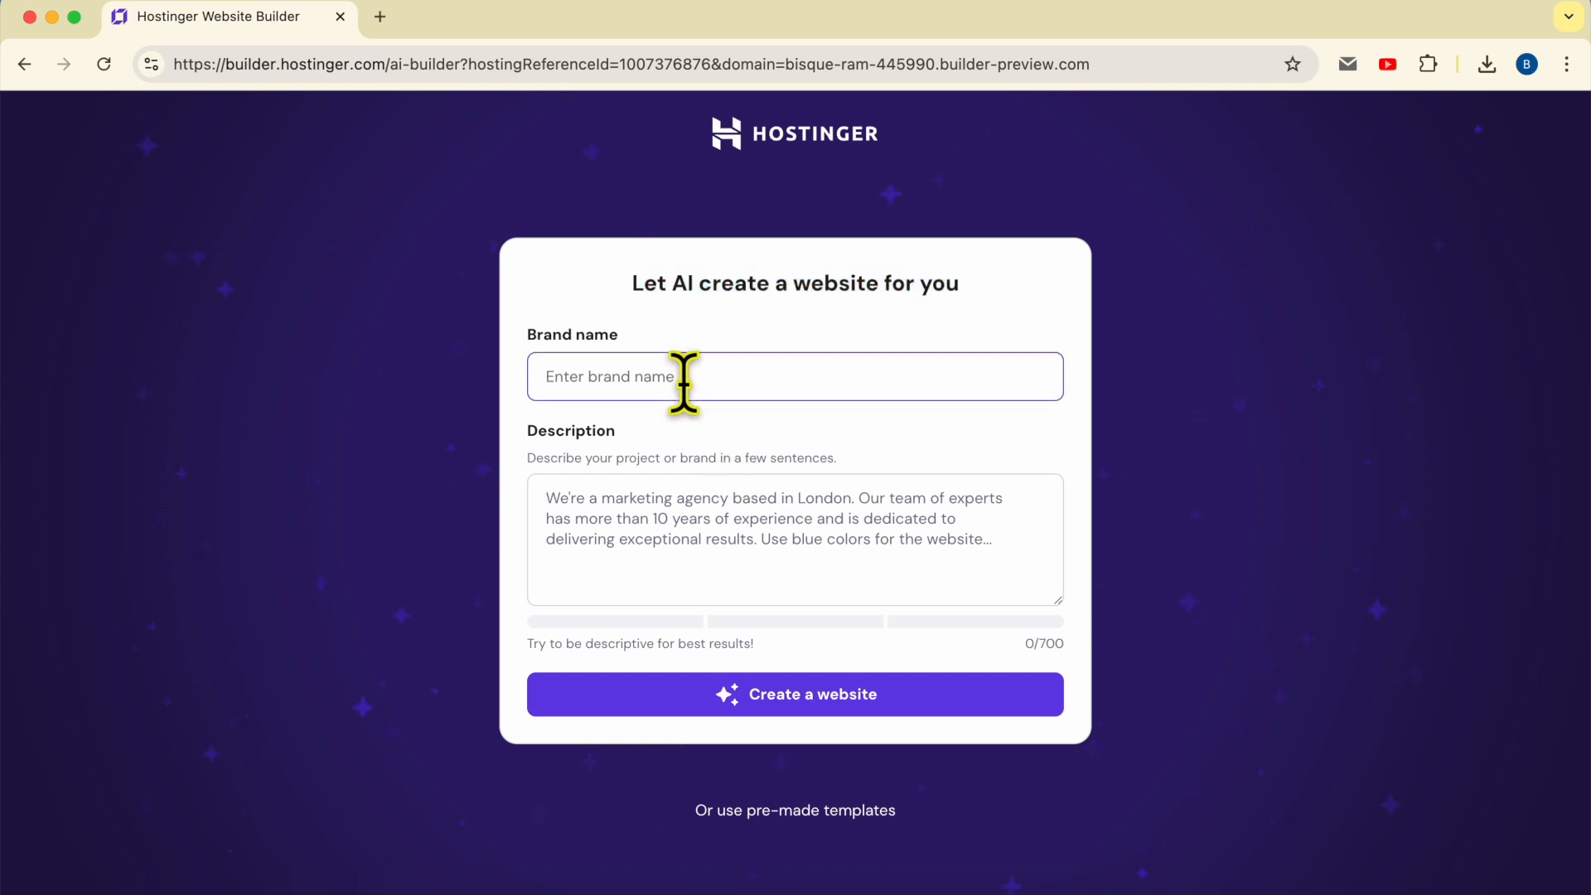
{"action": "type", "text": "Coloring Ninja"}
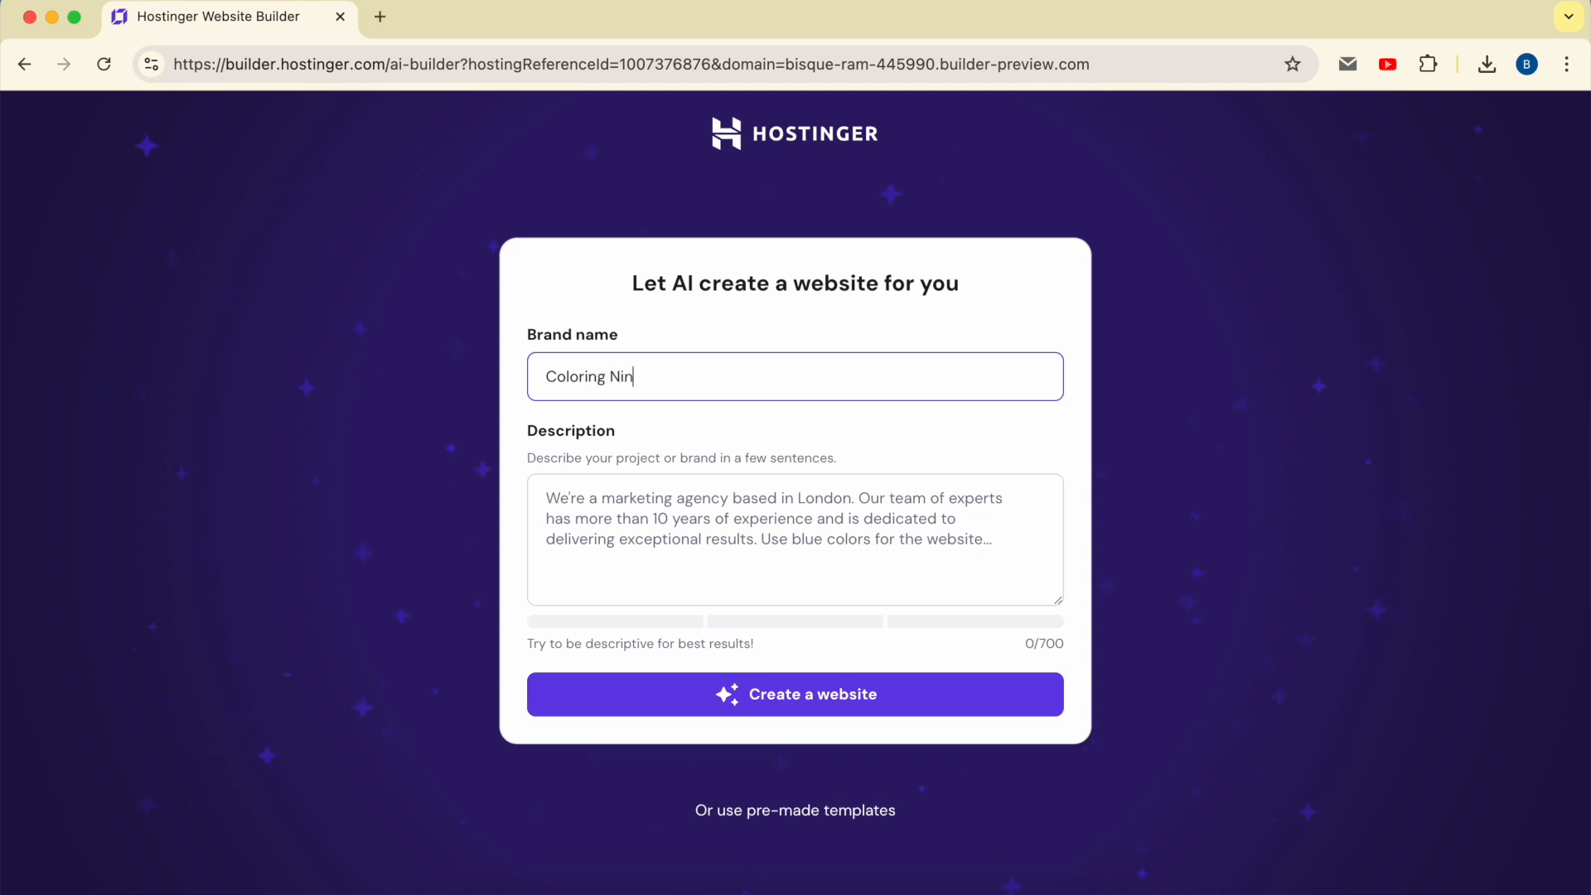
{"action": "left_click", "coordinate": [645, 514]}
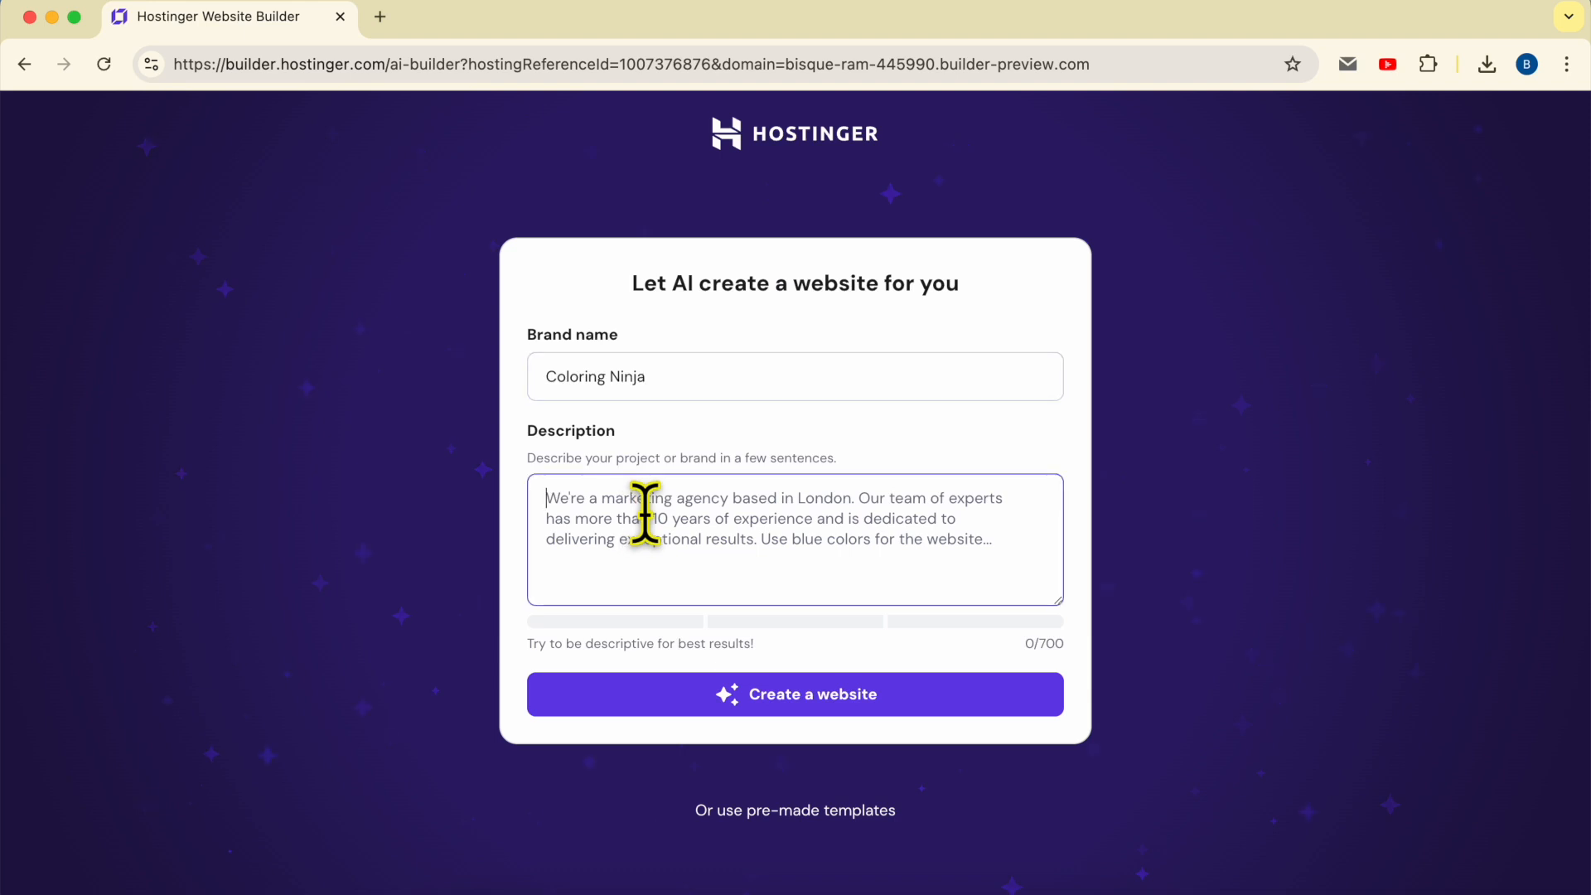
{"action": "type", "text": "Create me an"}
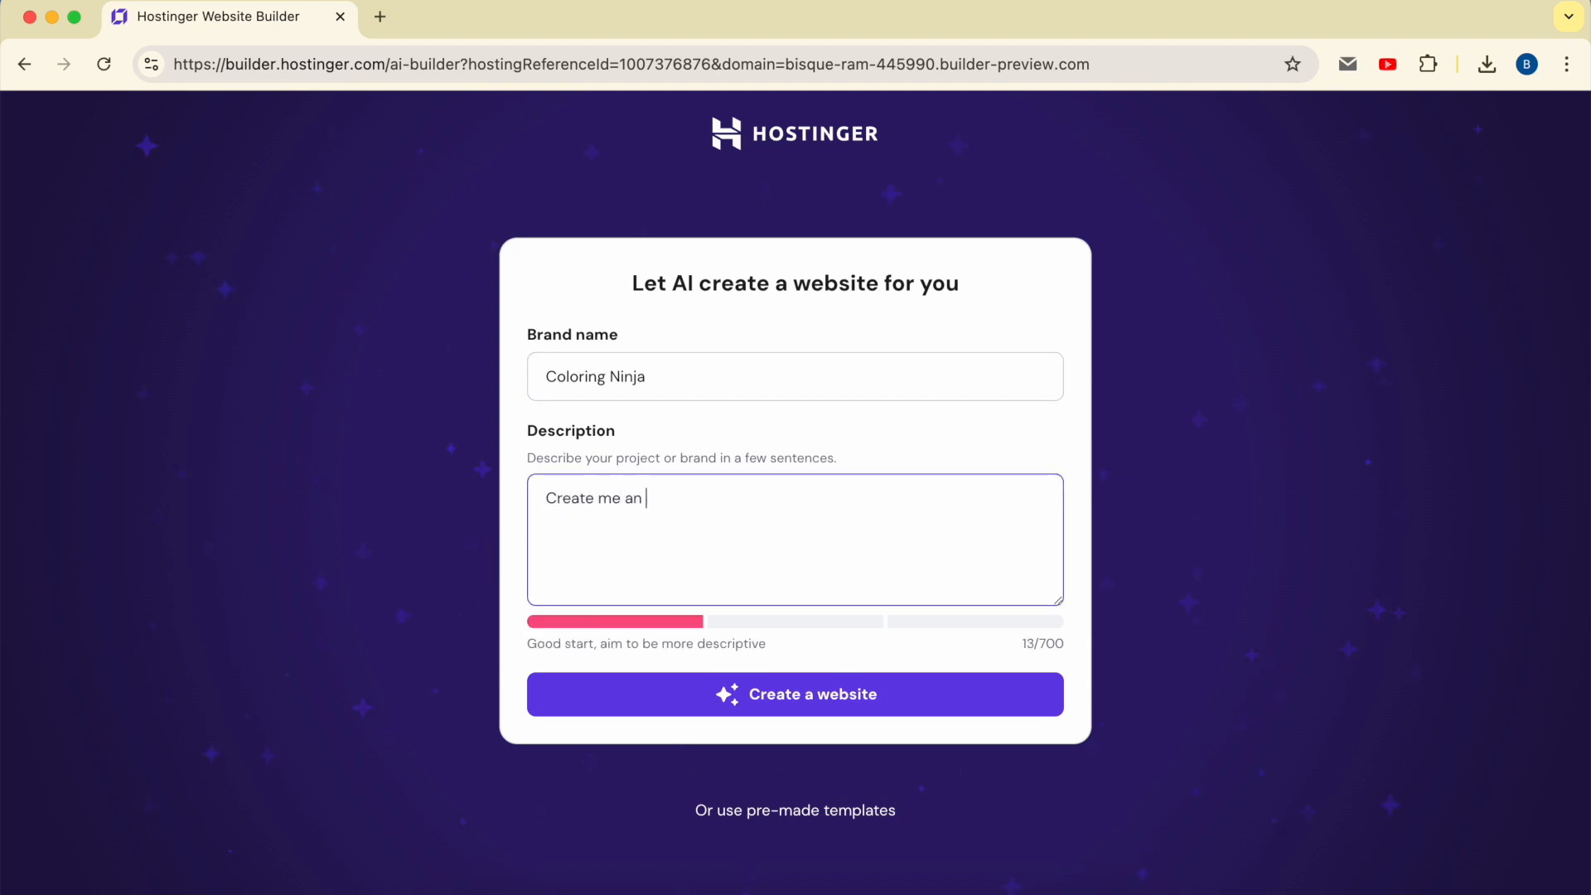
{"action": "type", "text": " online store where i can sell my coloring"}
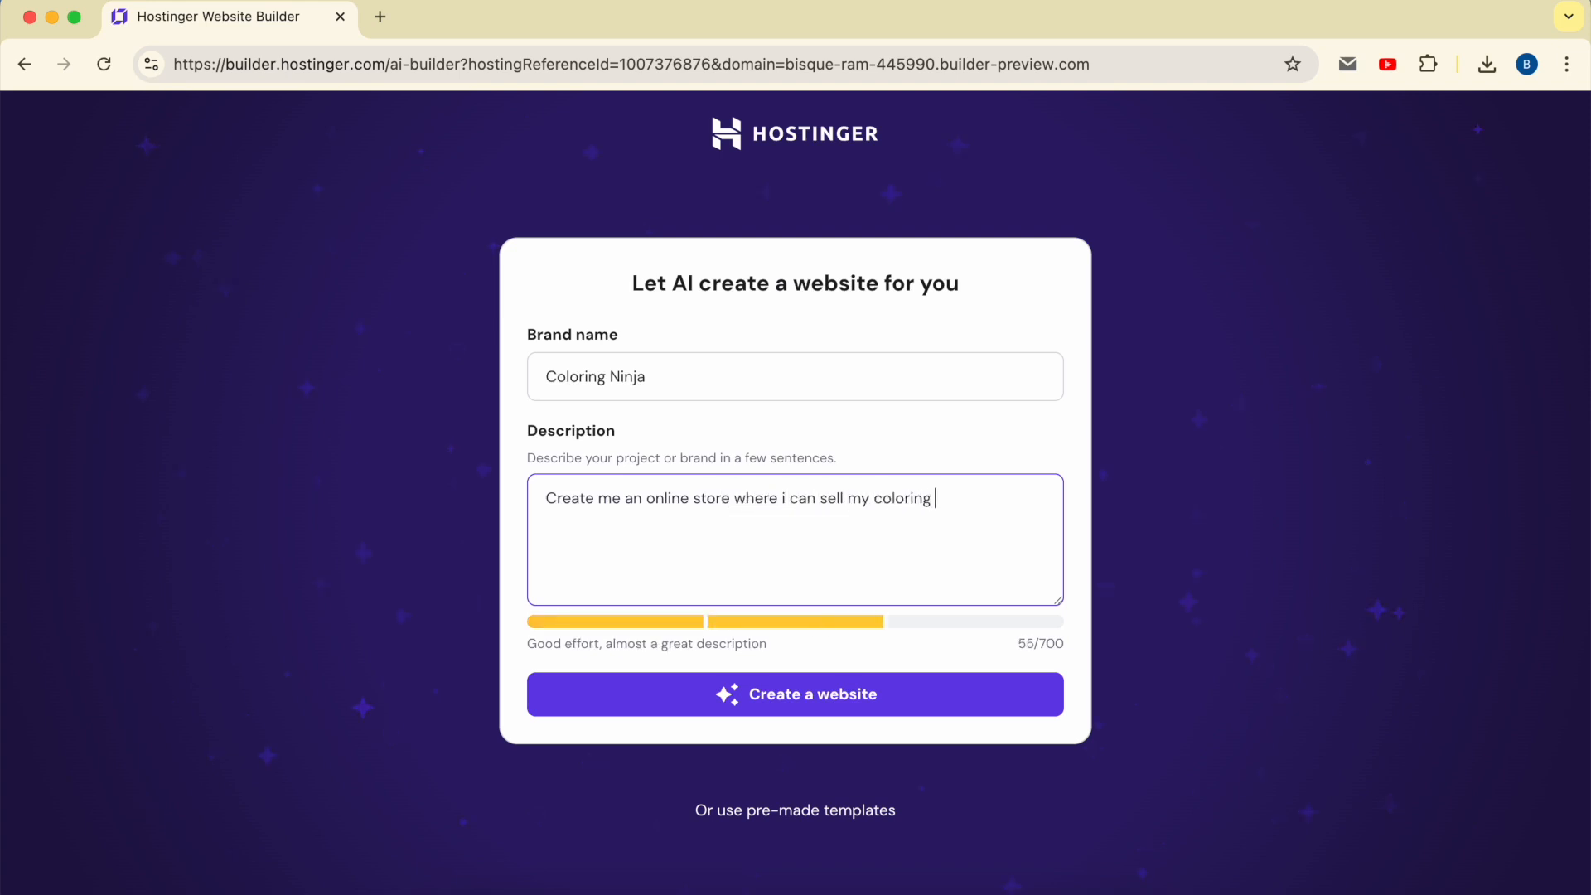
{"action": "type", "text": "s"}
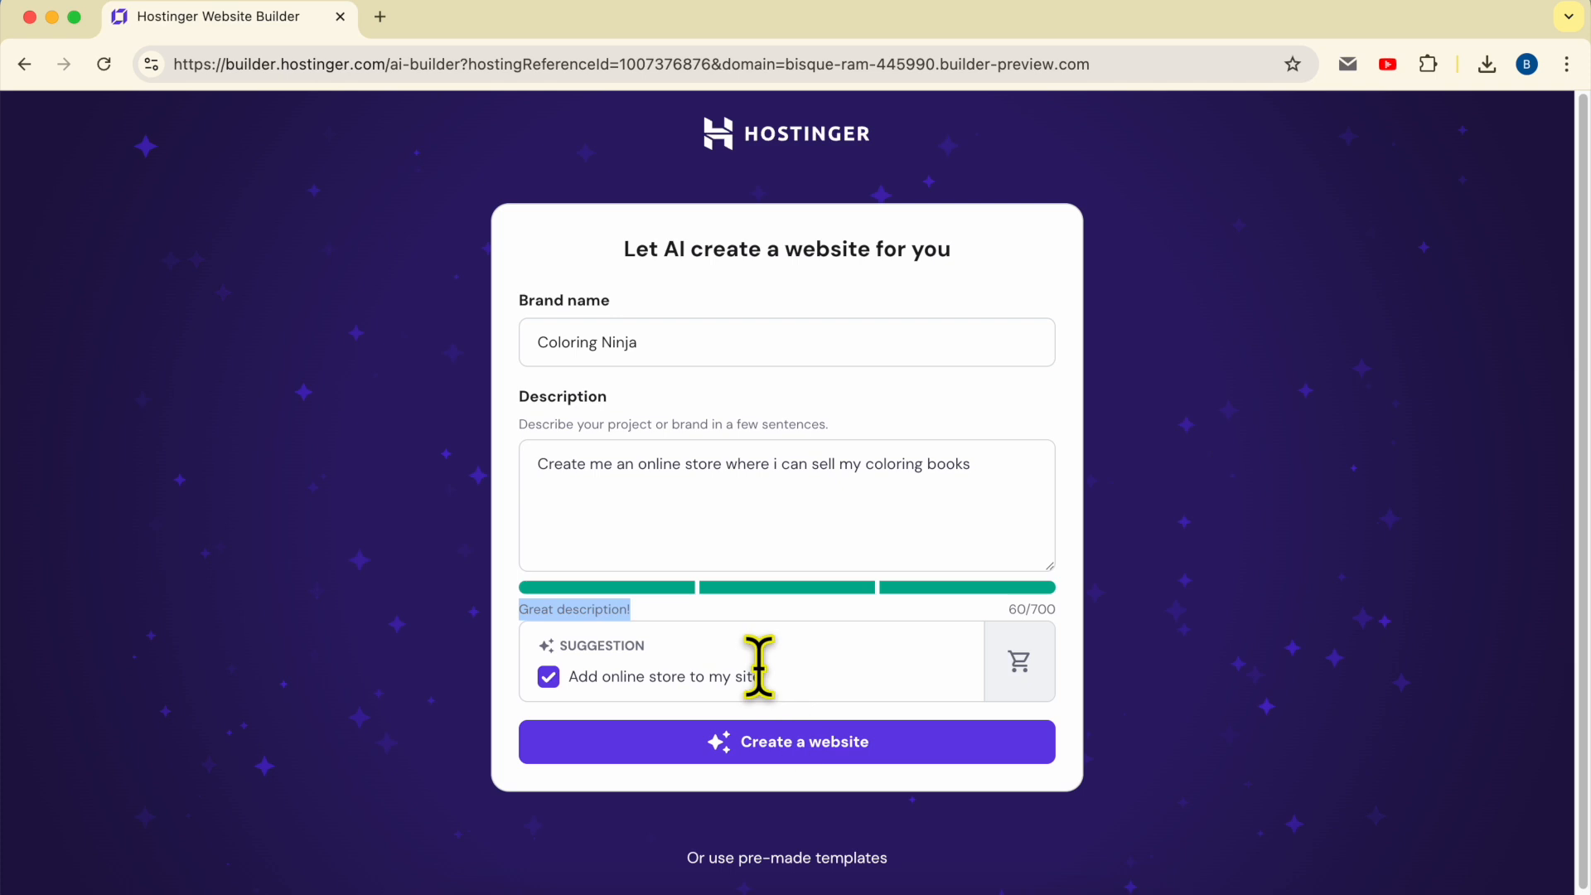
{"action": "left_click", "coordinate": [766, 743]}
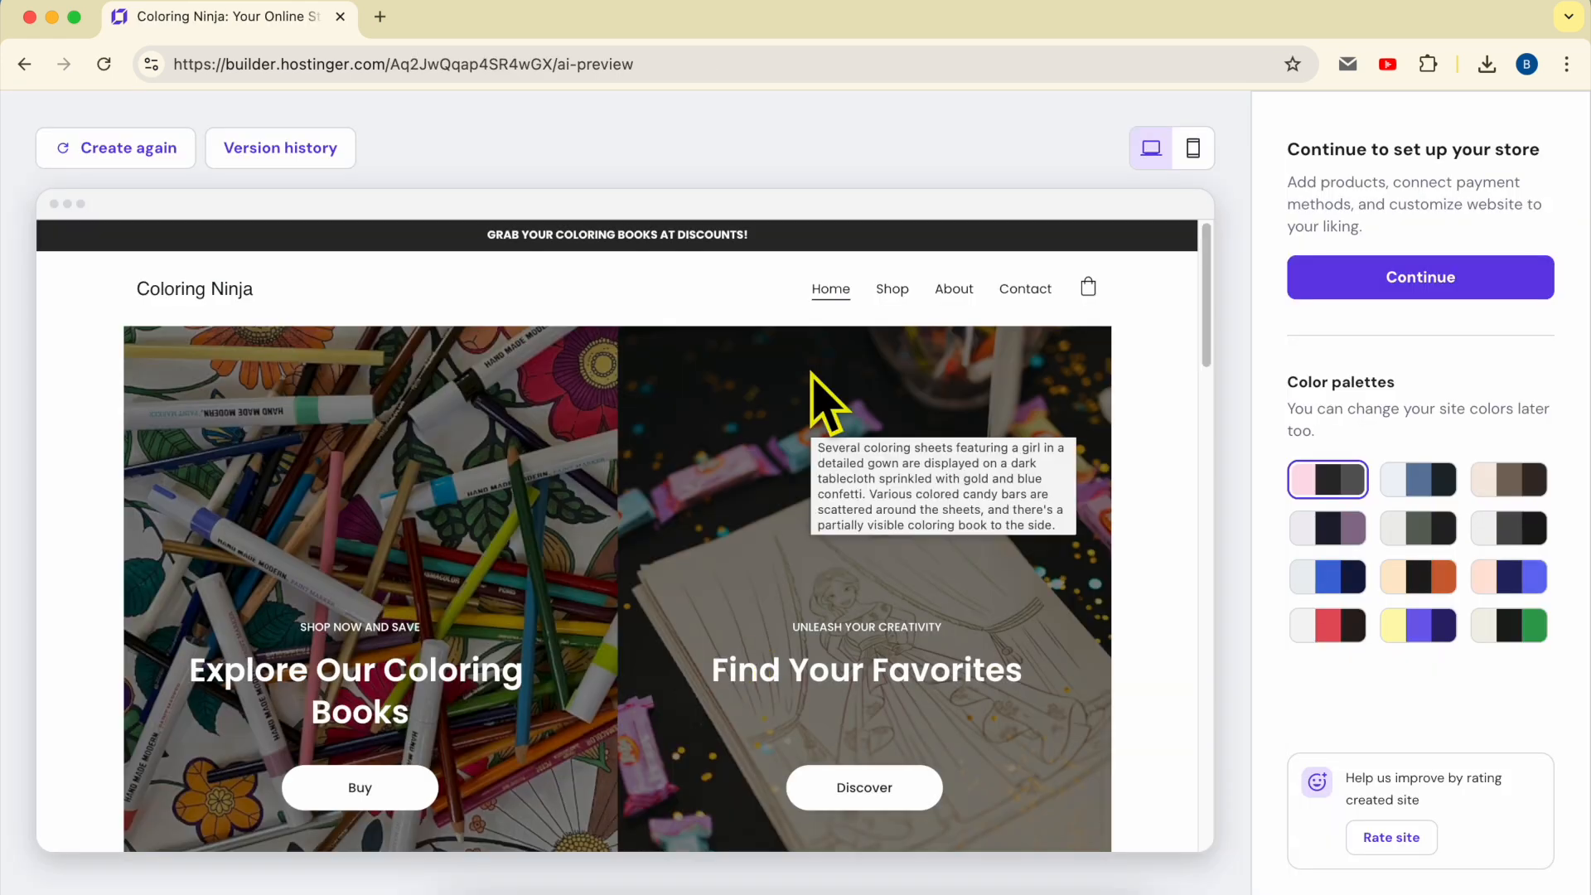
Step: Review the sections of the generated Coloring Ninja home page in the desktop preview
{"action": "scroll", "coordinate": [823, 402], "scroll_direction": "down", "scroll_amount": 7}
{"action": "scroll", "coordinate": [823, 402], "scroll_direction": "down", "scroll_amount": 5}
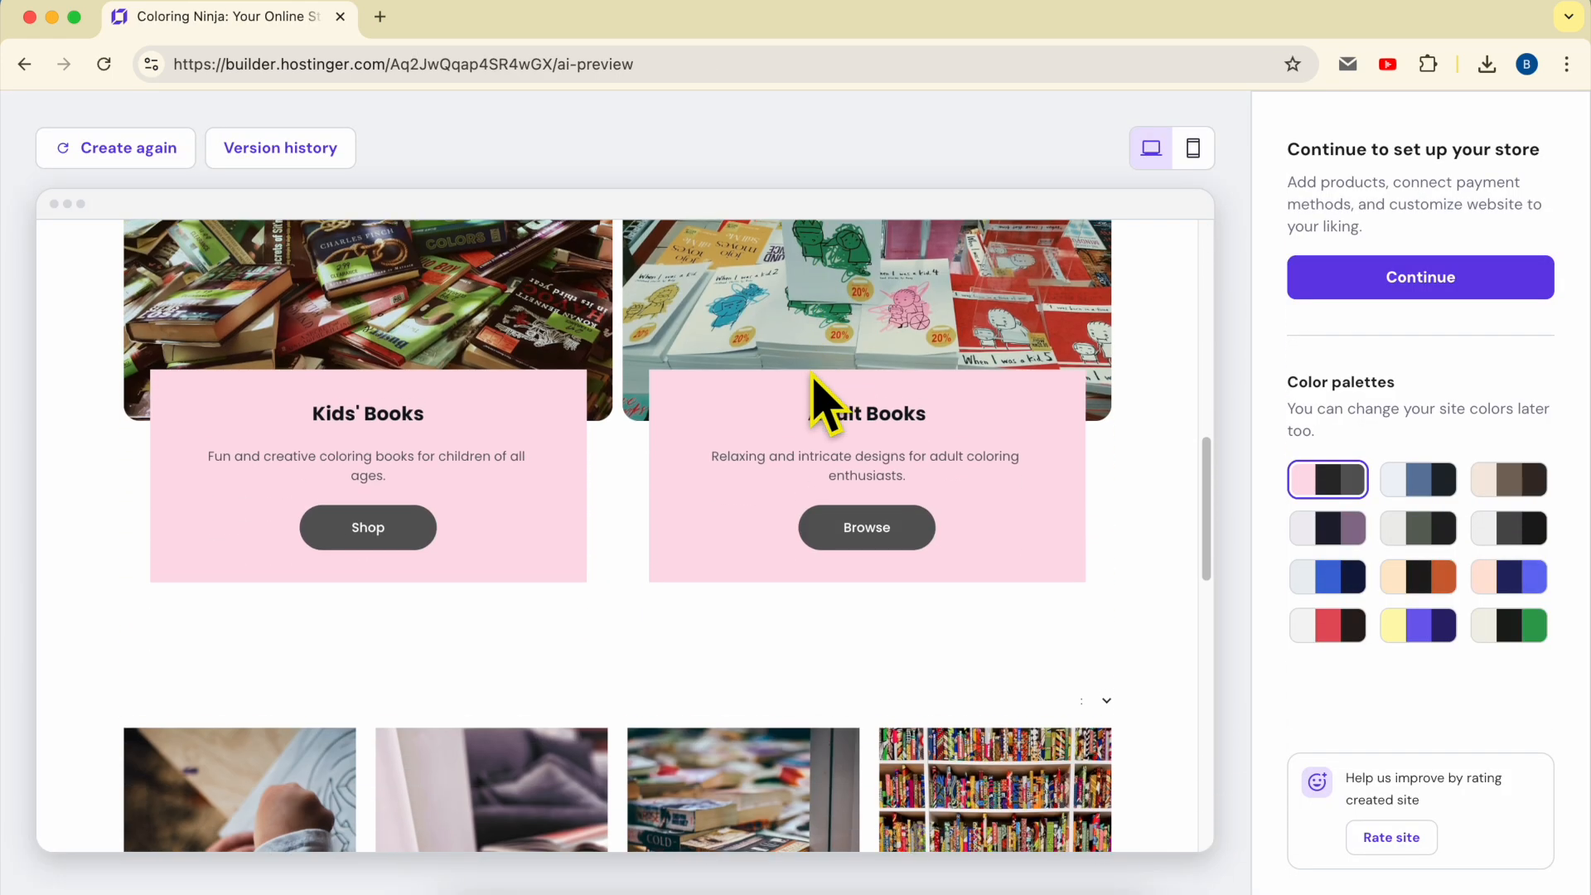
{"action": "scroll", "coordinate": [823, 402], "scroll_direction": "up", "scroll_amount": 15}
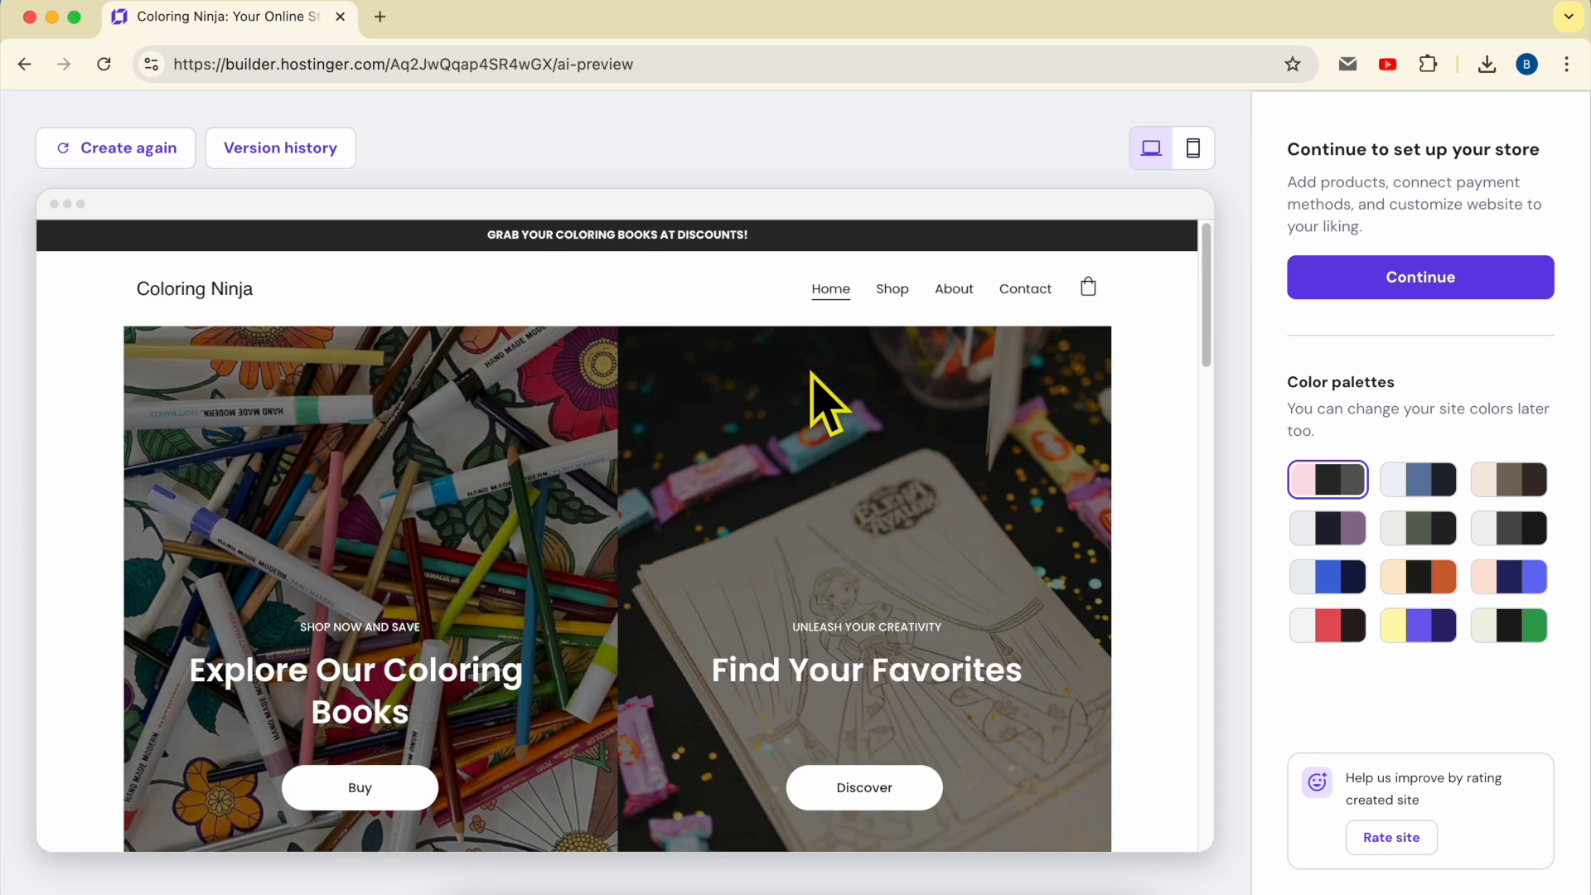
Step: Check the form for creating another website version and the list of saved versions, leaving both unchanged
{"action": "left_click", "coordinate": [124, 149]}
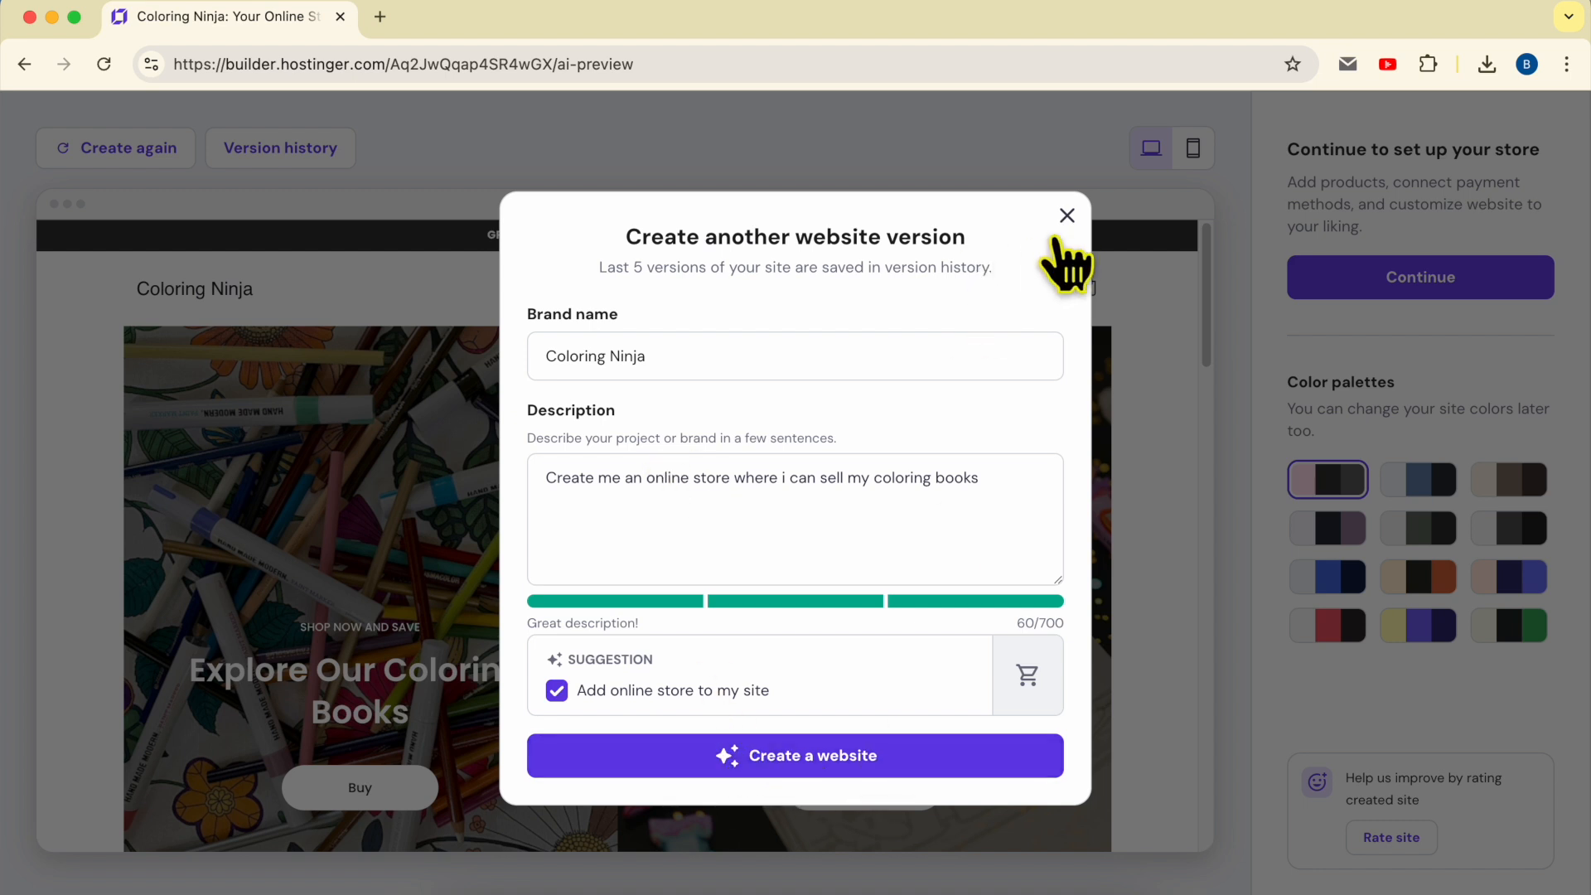
{"action": "left_click", "coordinate": [1064, 230]}
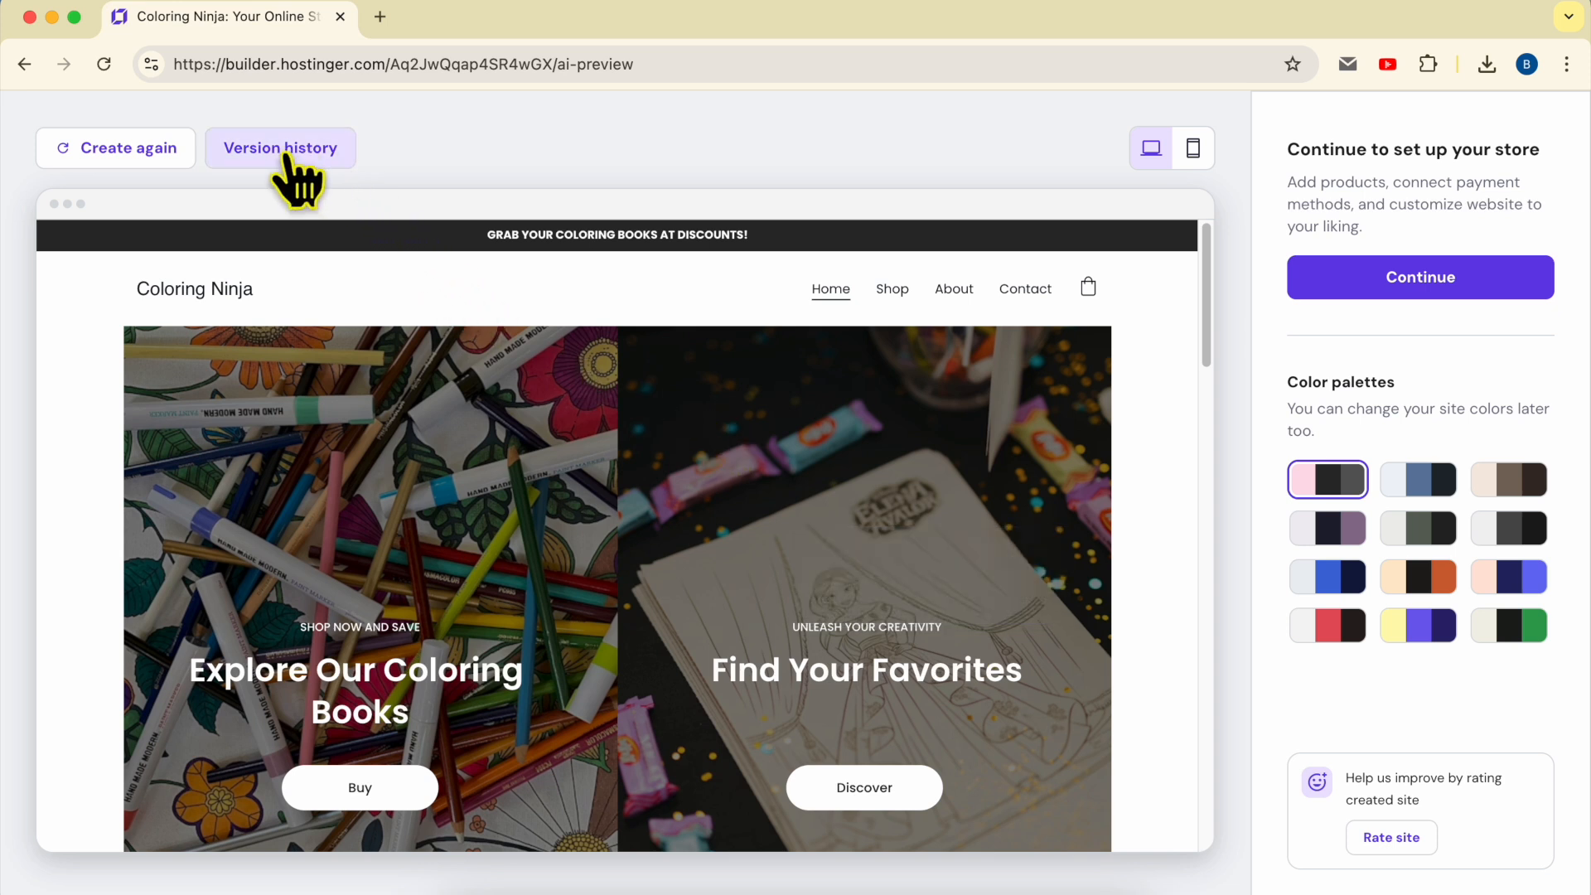
{"action": "left_click", "coordinate": [284, 154]}
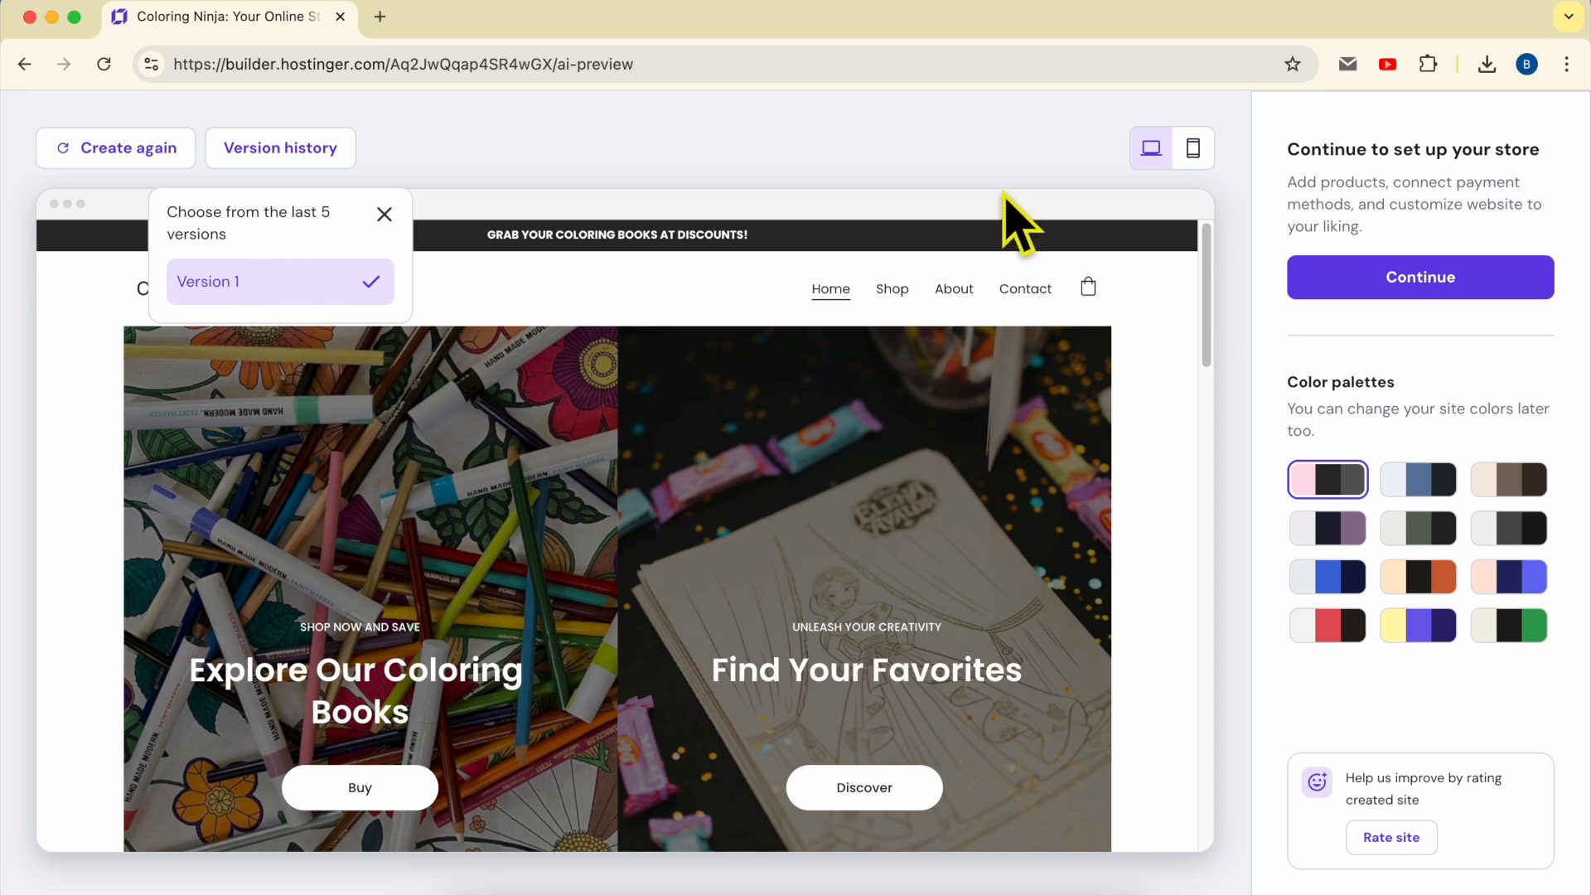
{"action": "left_click", "coordinate": [1008, 147]}
Step: Preview the generated site in the mobile layout and return to the desktop layout
{"action": "left_click", "coordinate": [1195, 150]}
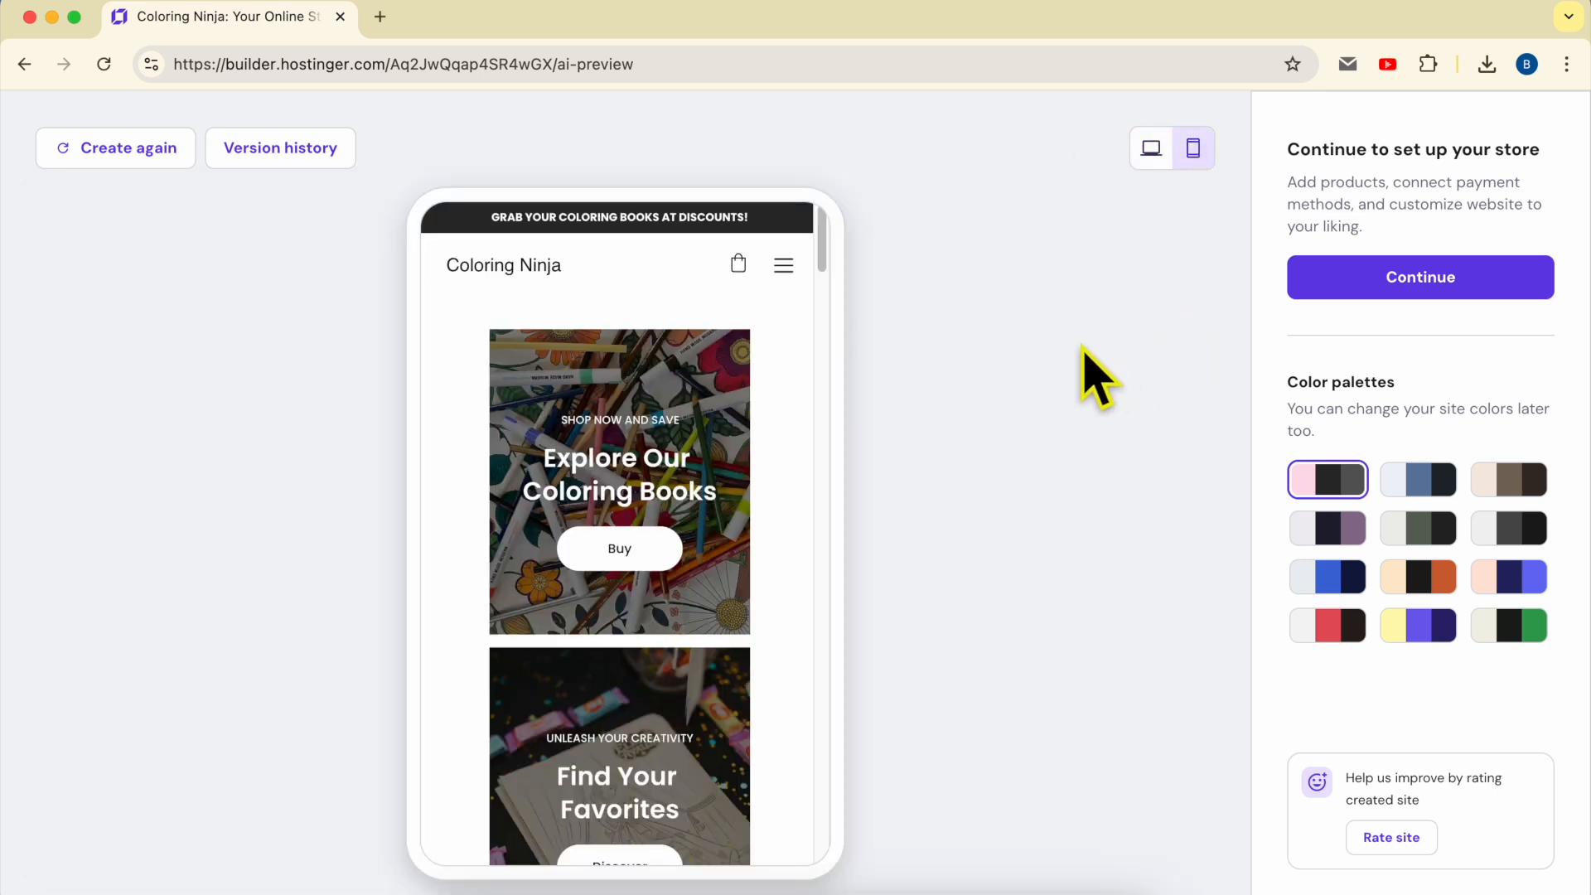
{"action": "left_click", "coordinate": [1150, 149]}
Step: Try several color palettes, choose the light grey, red and black one, and continue to the store setup
{"action": "left_click", "coordinate": [1508, 482]}
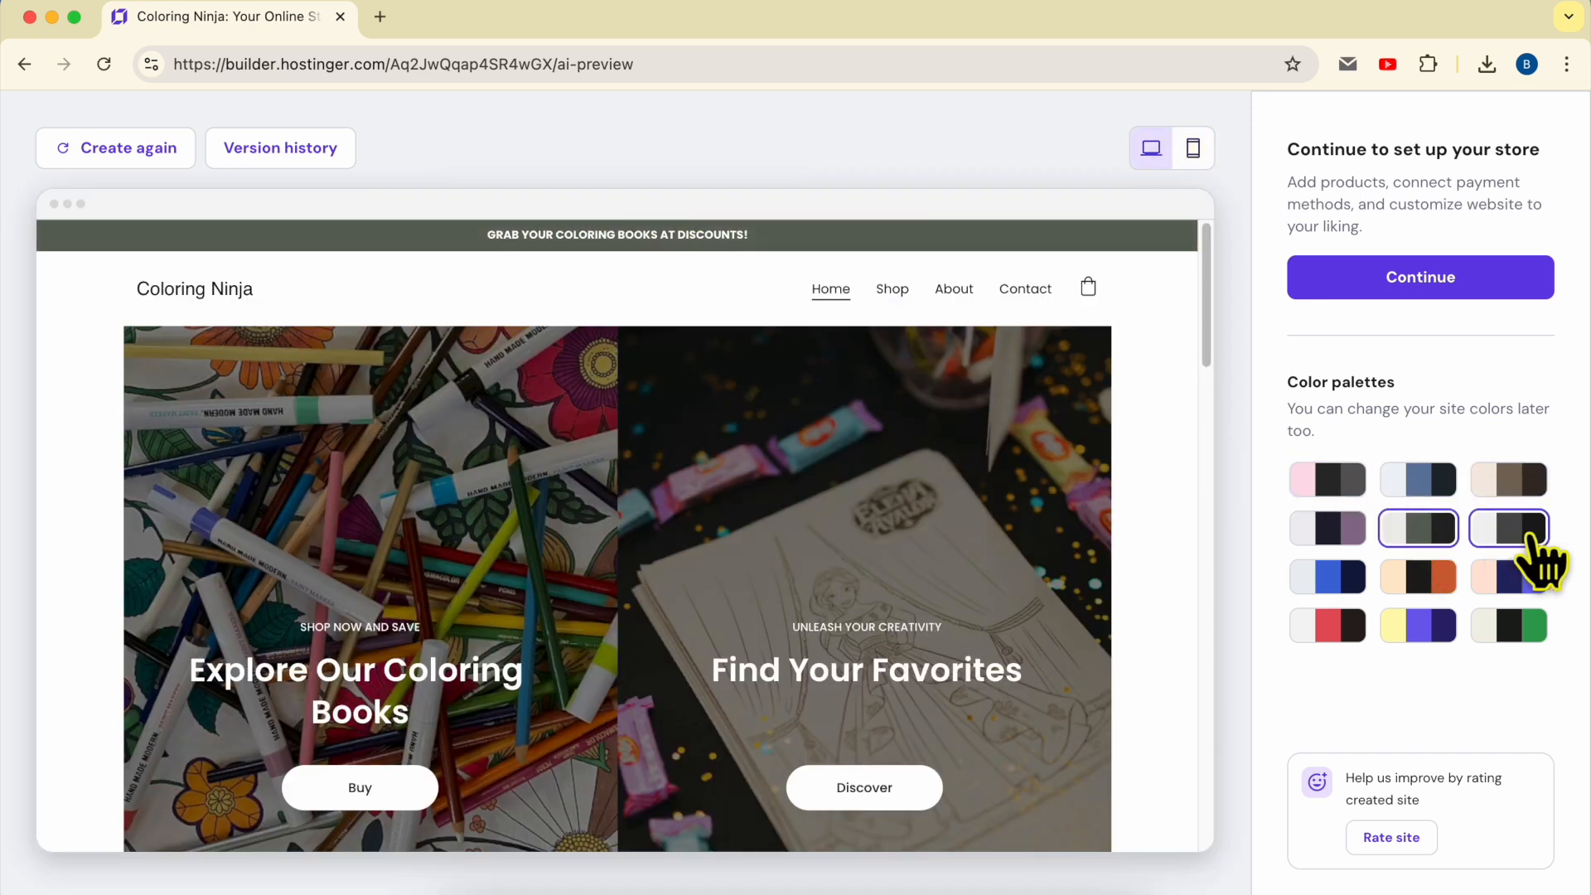
{"action": "left_click", "coordinate": [1516, 577]}
{"action": "left_click", "coordinate": [1436, 627]}
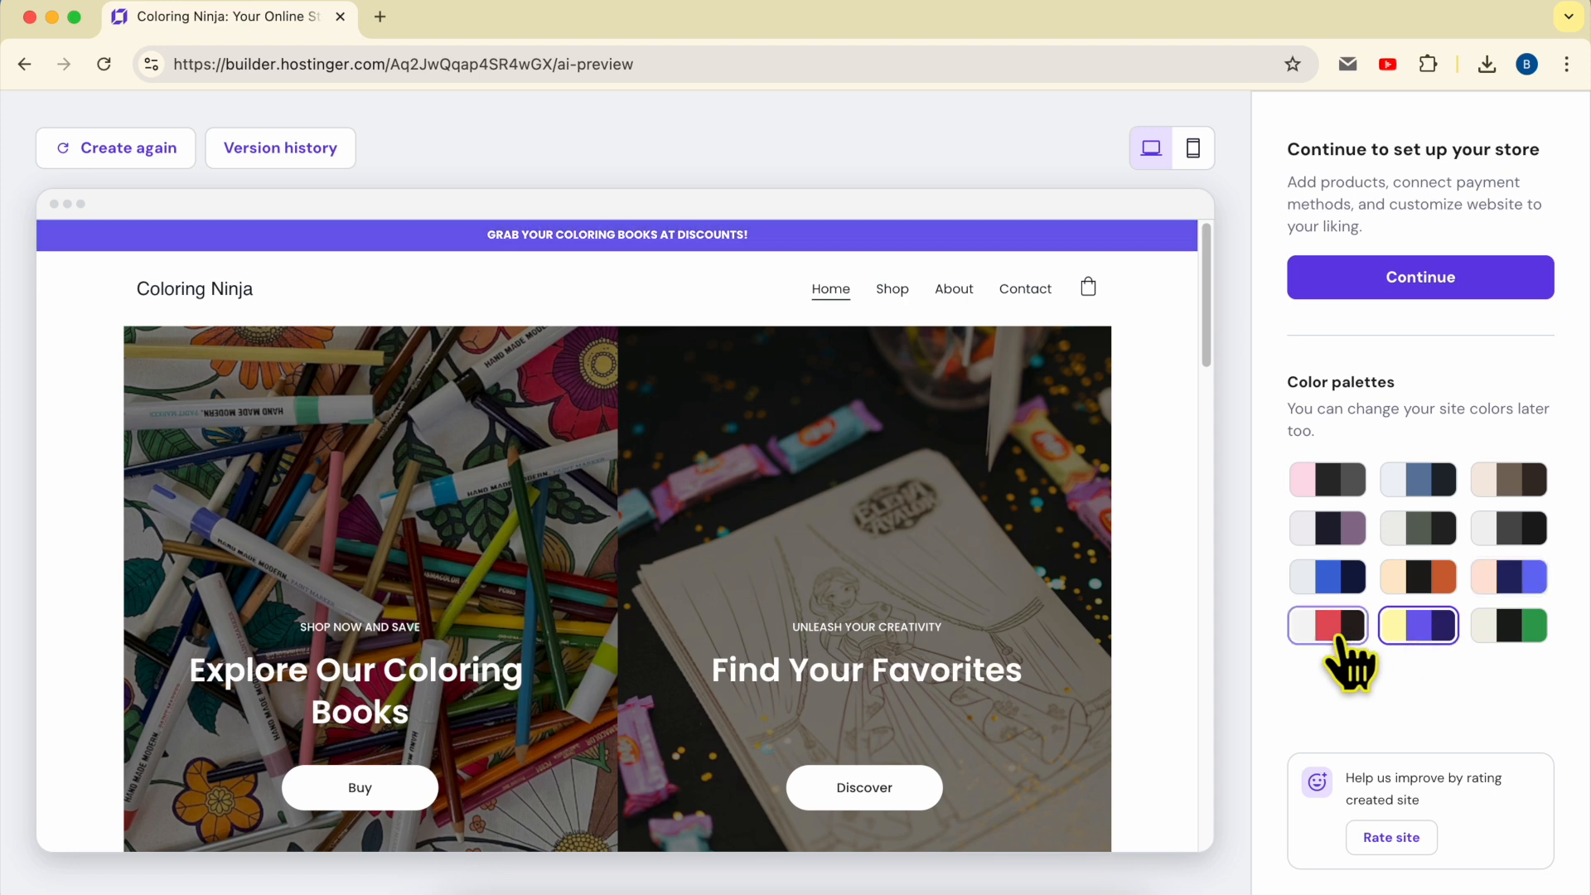
{"action": "left_click", "coordinate": [1328, 626]}
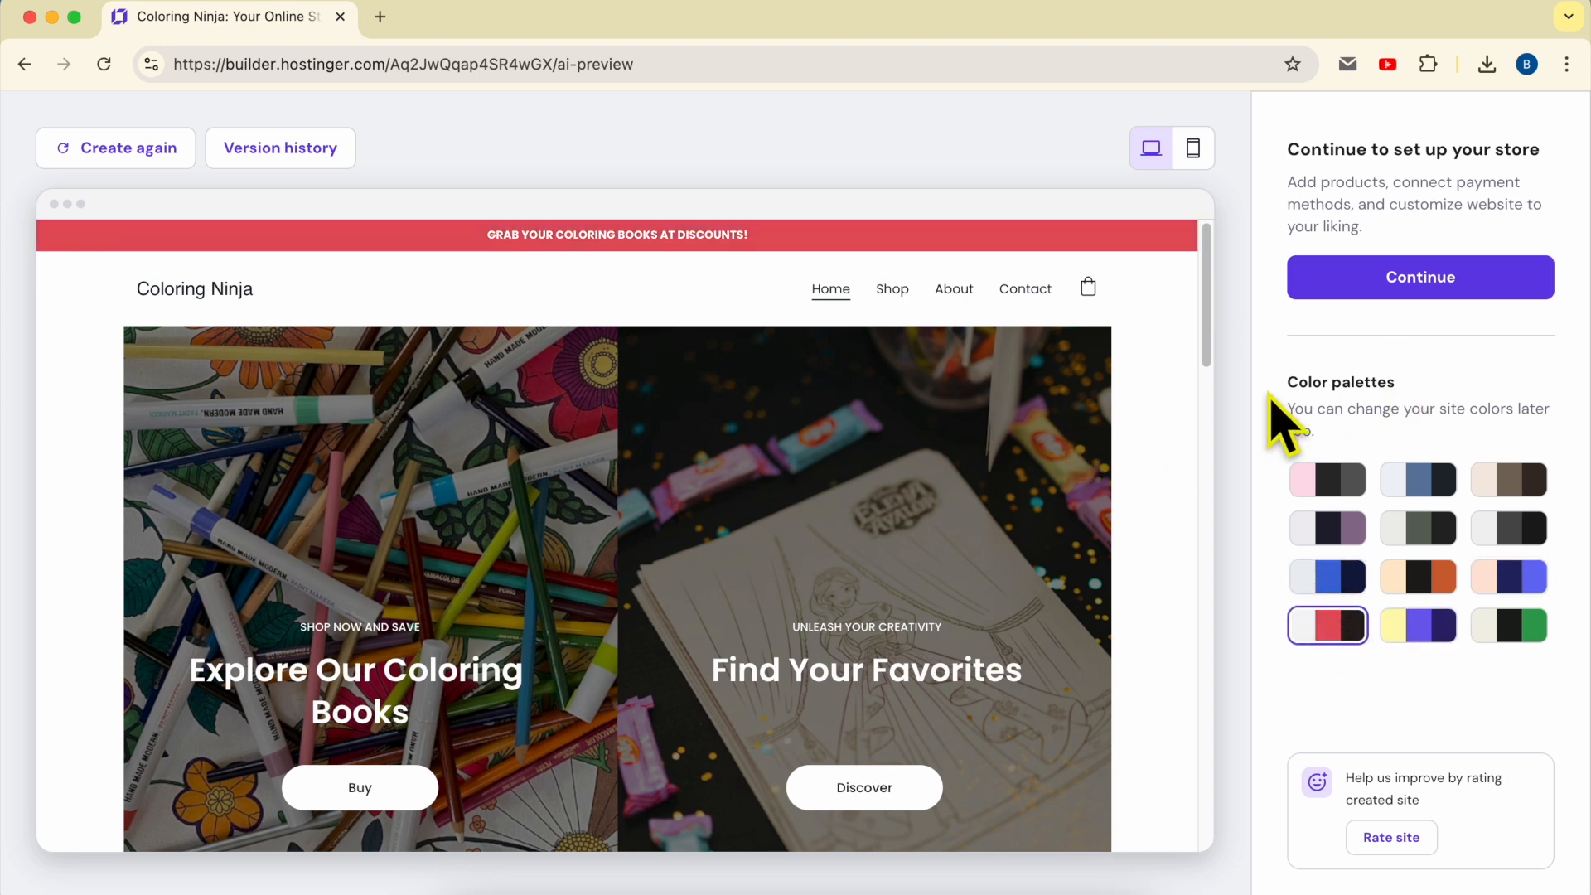
{"action": "left_click", "coordinate": [1416, 278]}
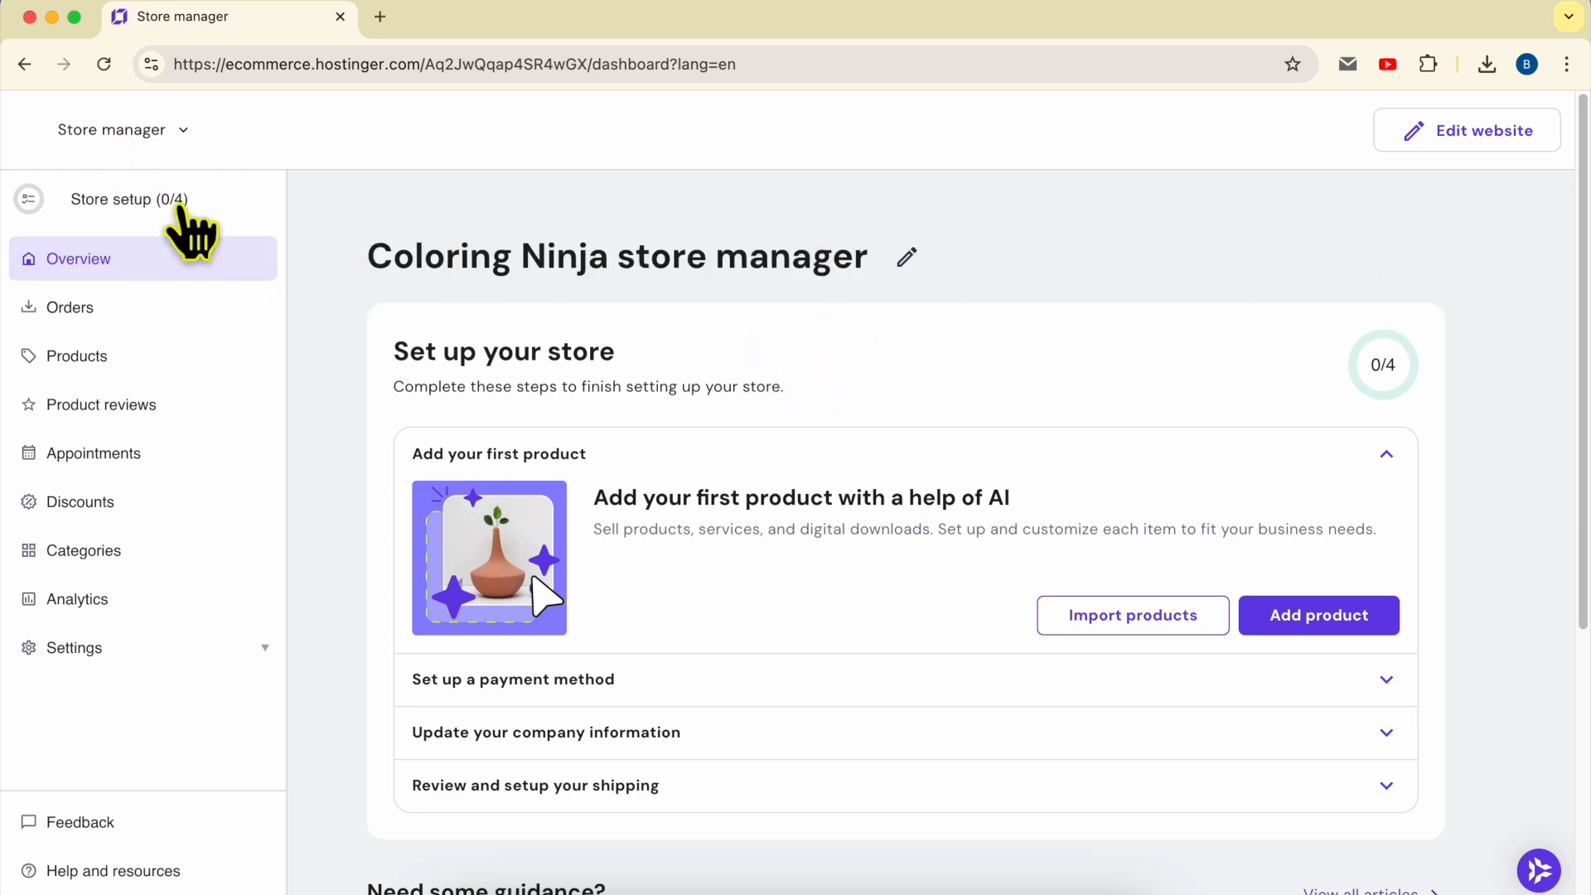
Step: Open the Coloring Ninja site for editing from the store manager and look through its home page down to the footer
{"action": "left_click", "coordinate": [161, 130]}
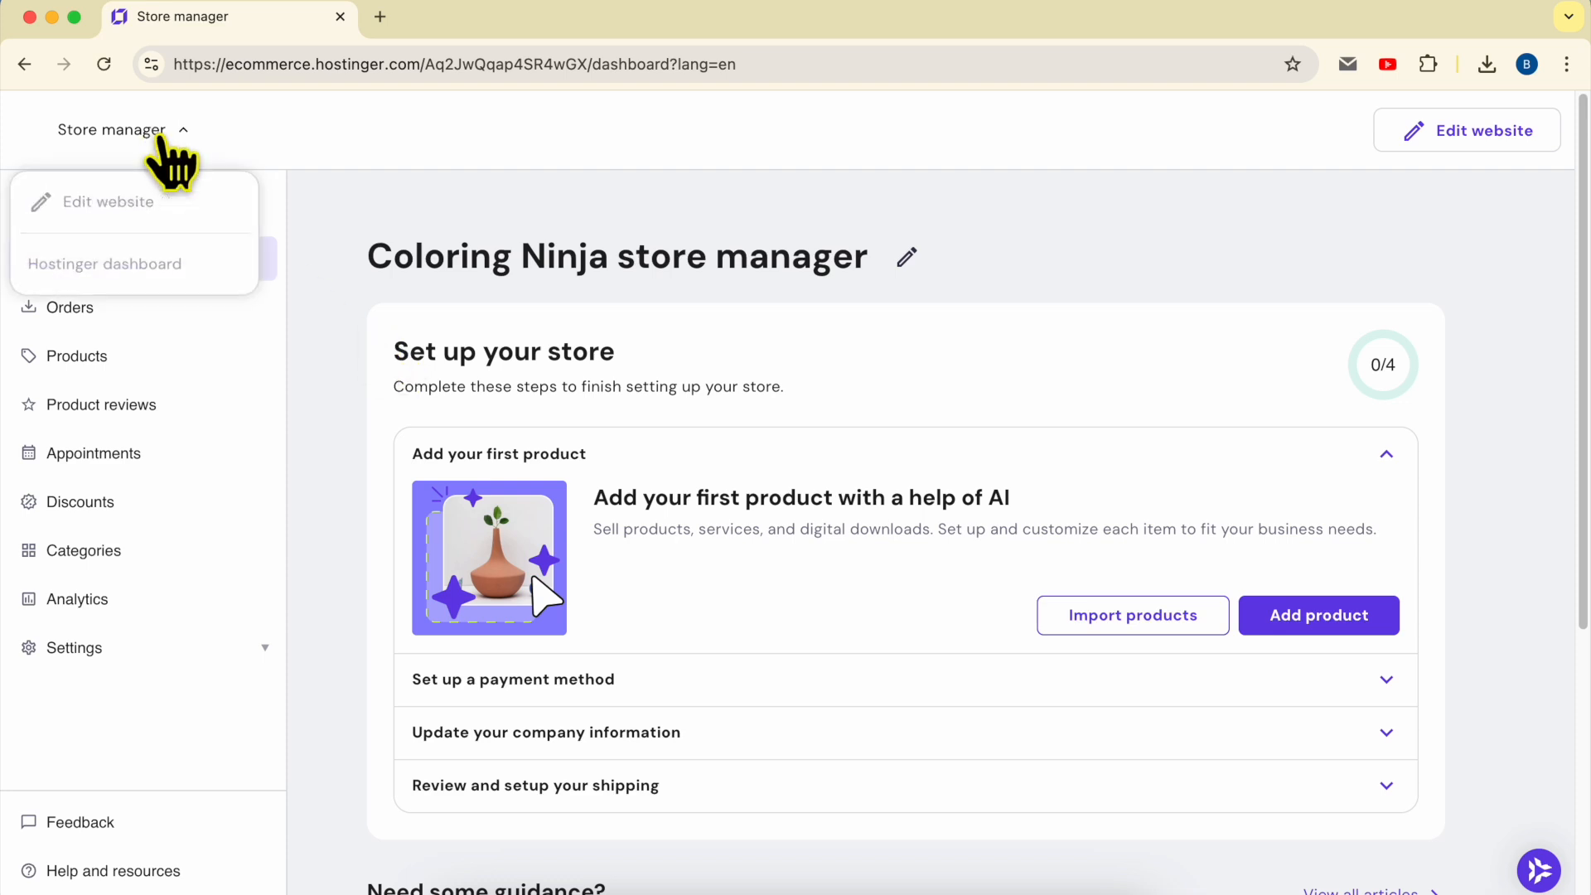
{"action": "left_click", "coordinate": [154, 207]}
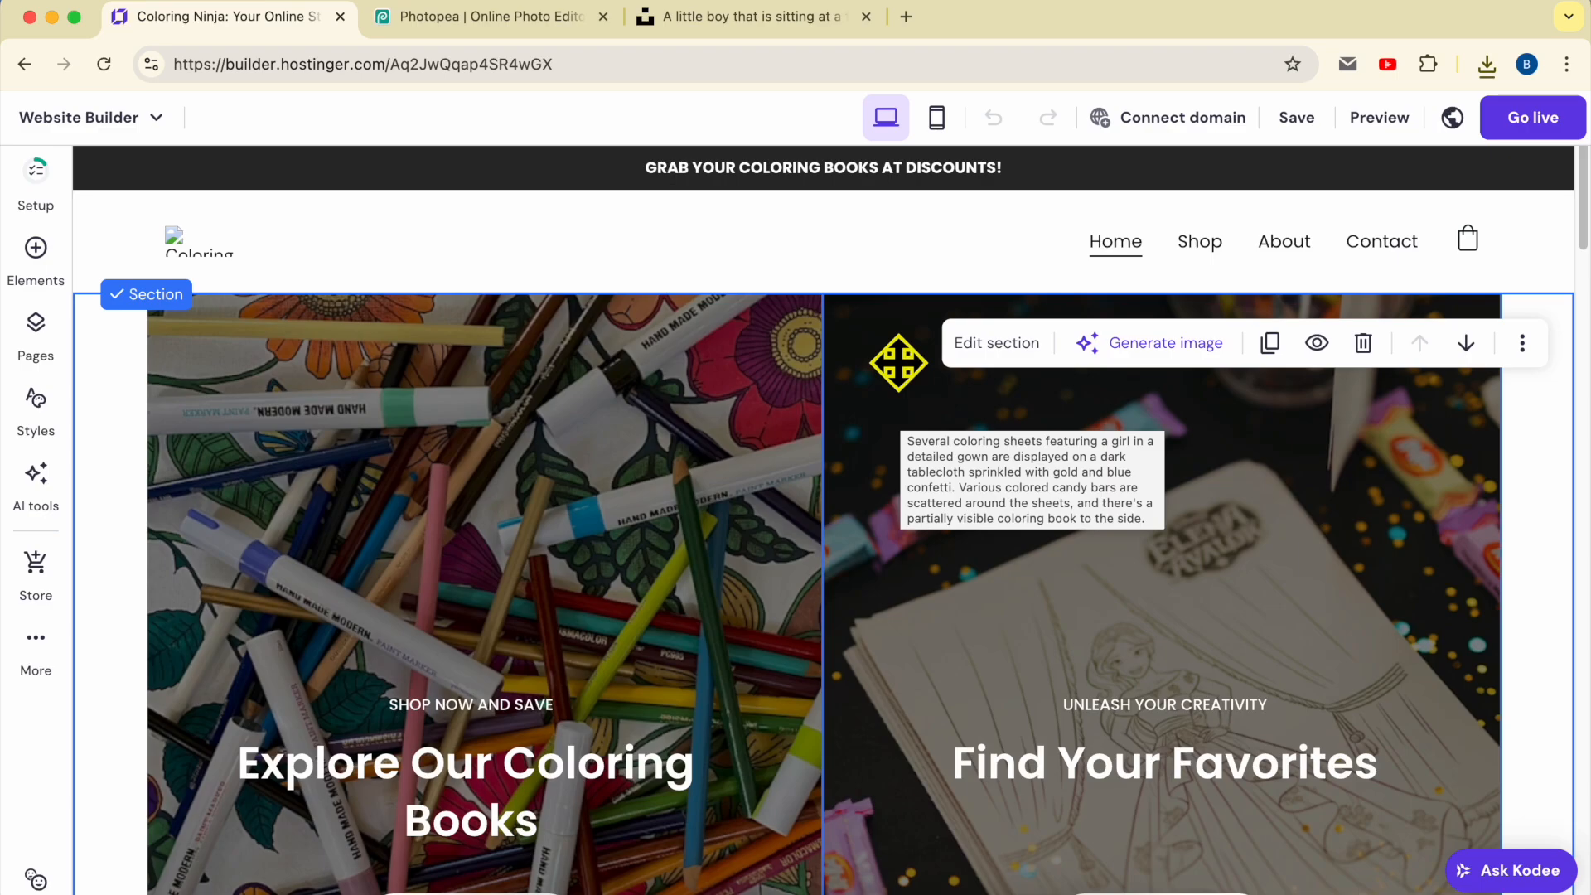
{"action": "scroll", "coordinate": [898, 362], "scroll_direction": "down", "scroll_amount": 12}
{"action": "scroll", "coordinate": [898, 363], "scroll_direction": "down", "scroll_amount": 15}
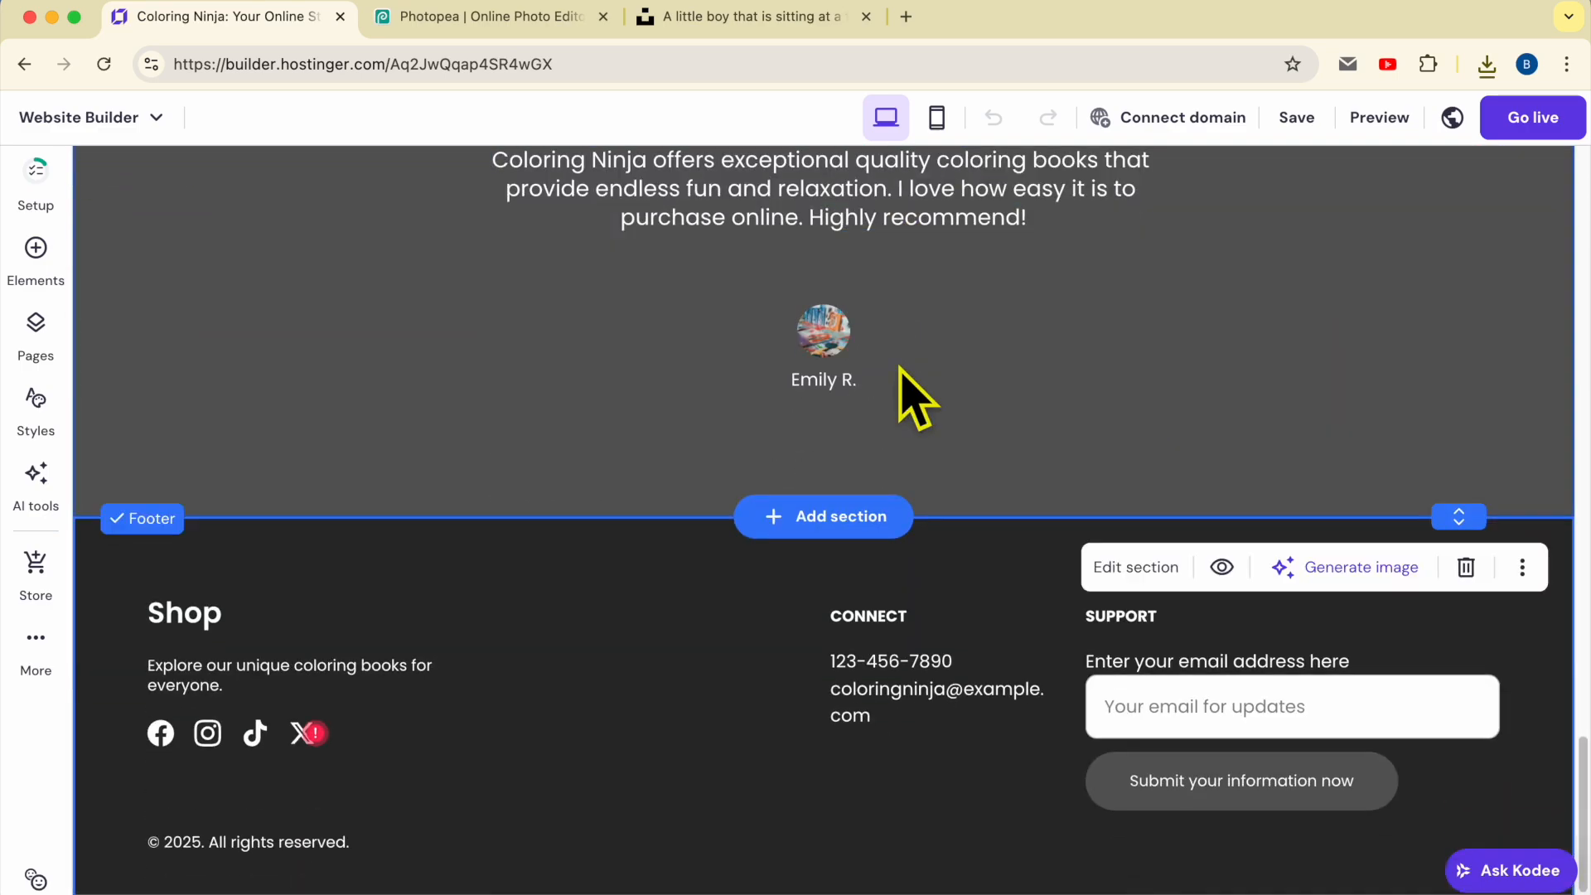
{"action": "scroll", "coordinate": [898, 363], "scroll_direction": "up", "scroll_amount": 20}
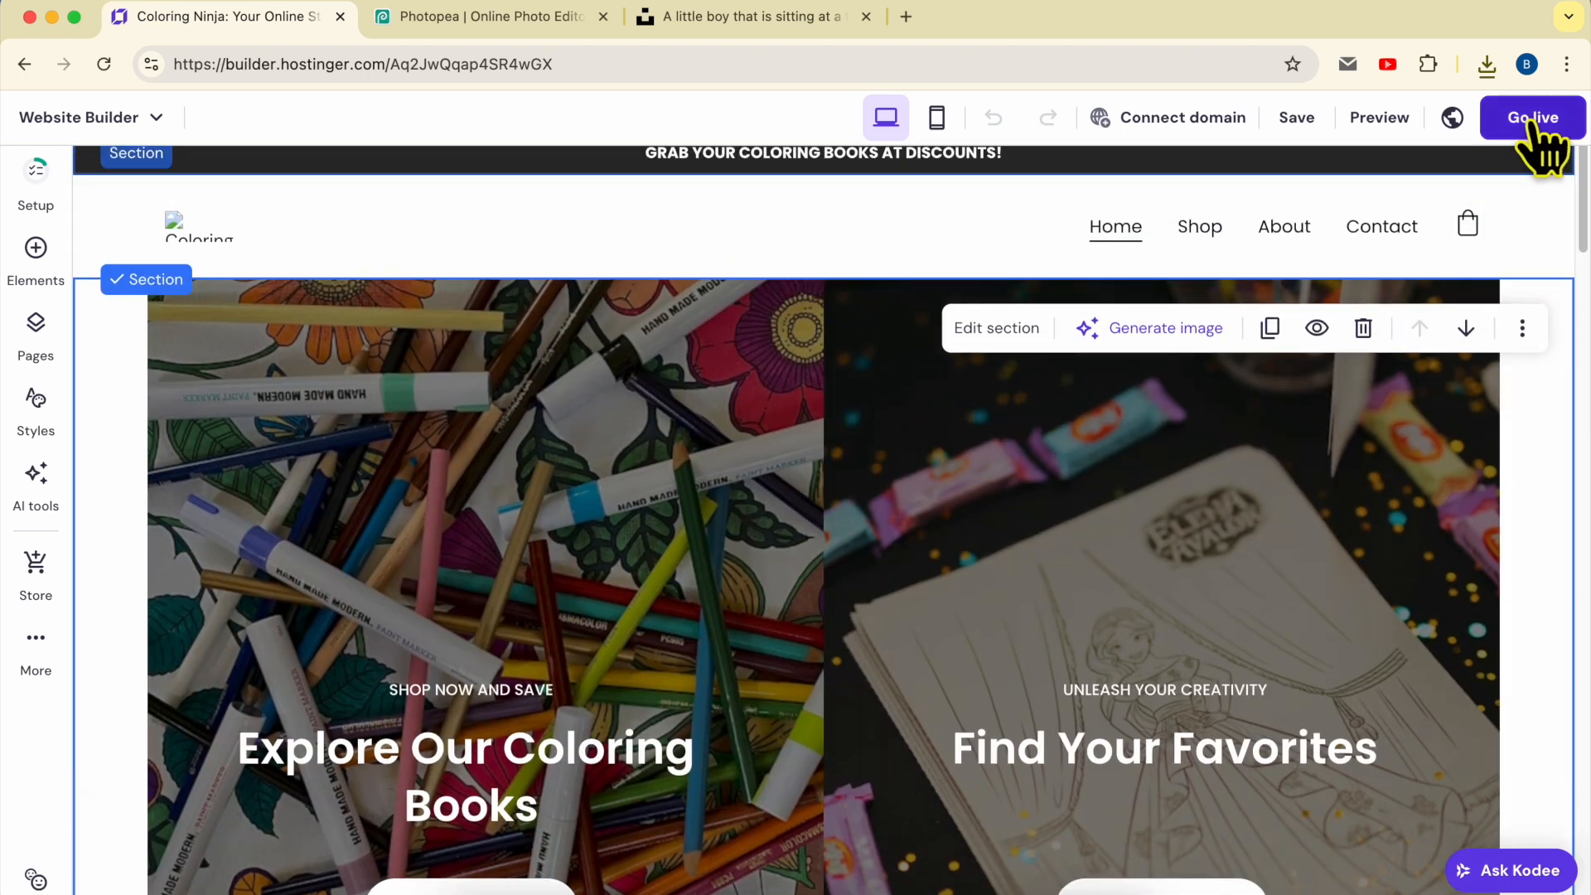
Step: Publish the website and open the live site on its temporary domain
{"action": "left_click", "coordinate": [1533, 124]}
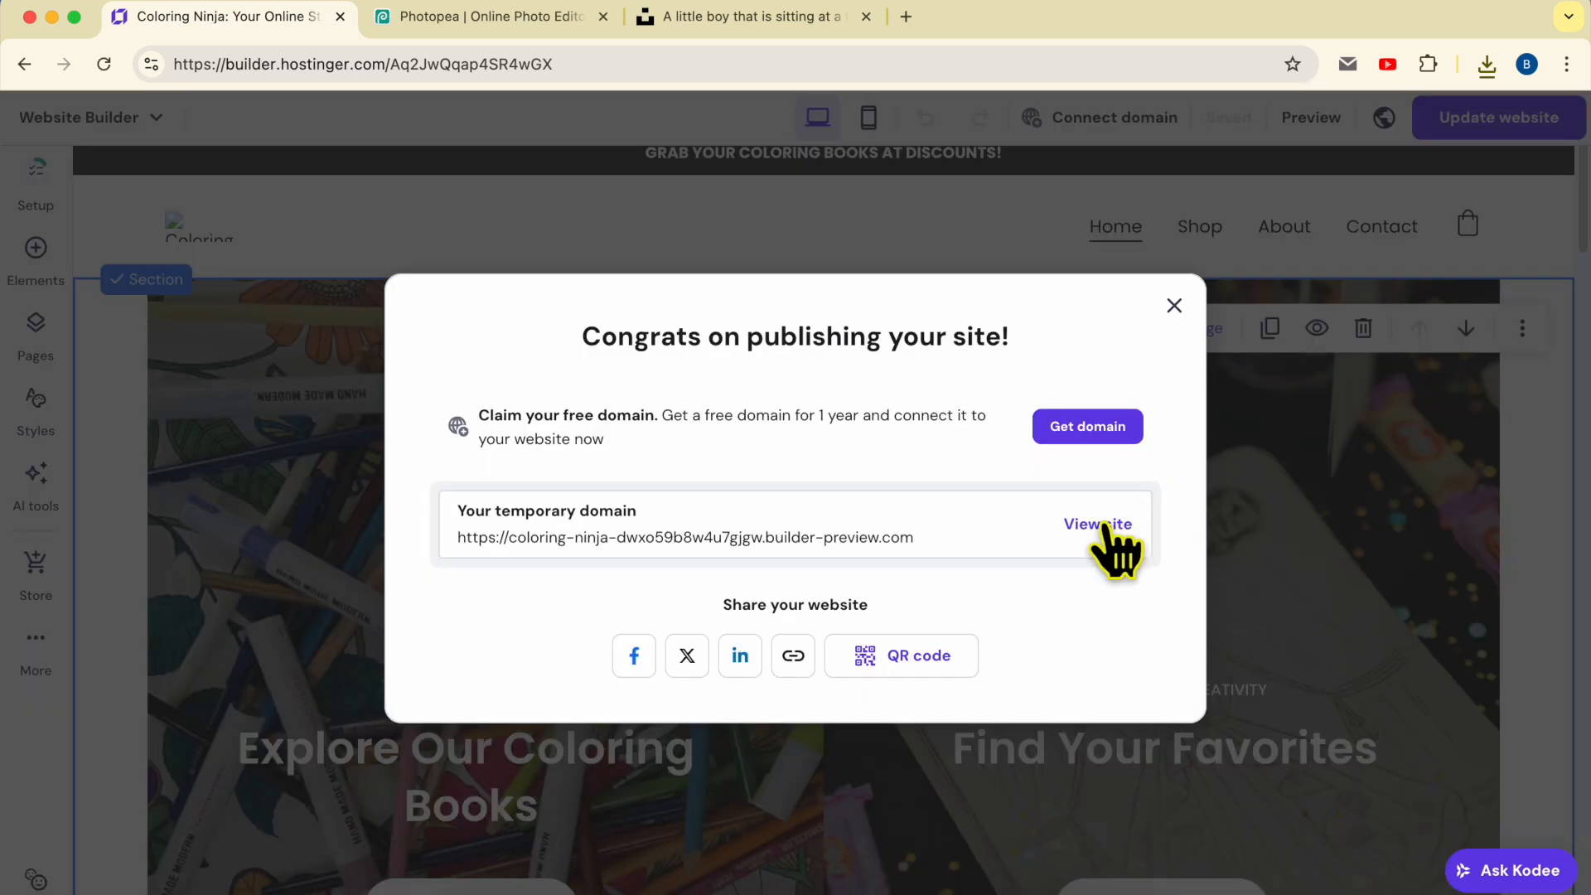
{"action": "left_click", "coordinate": [1098, 524]}
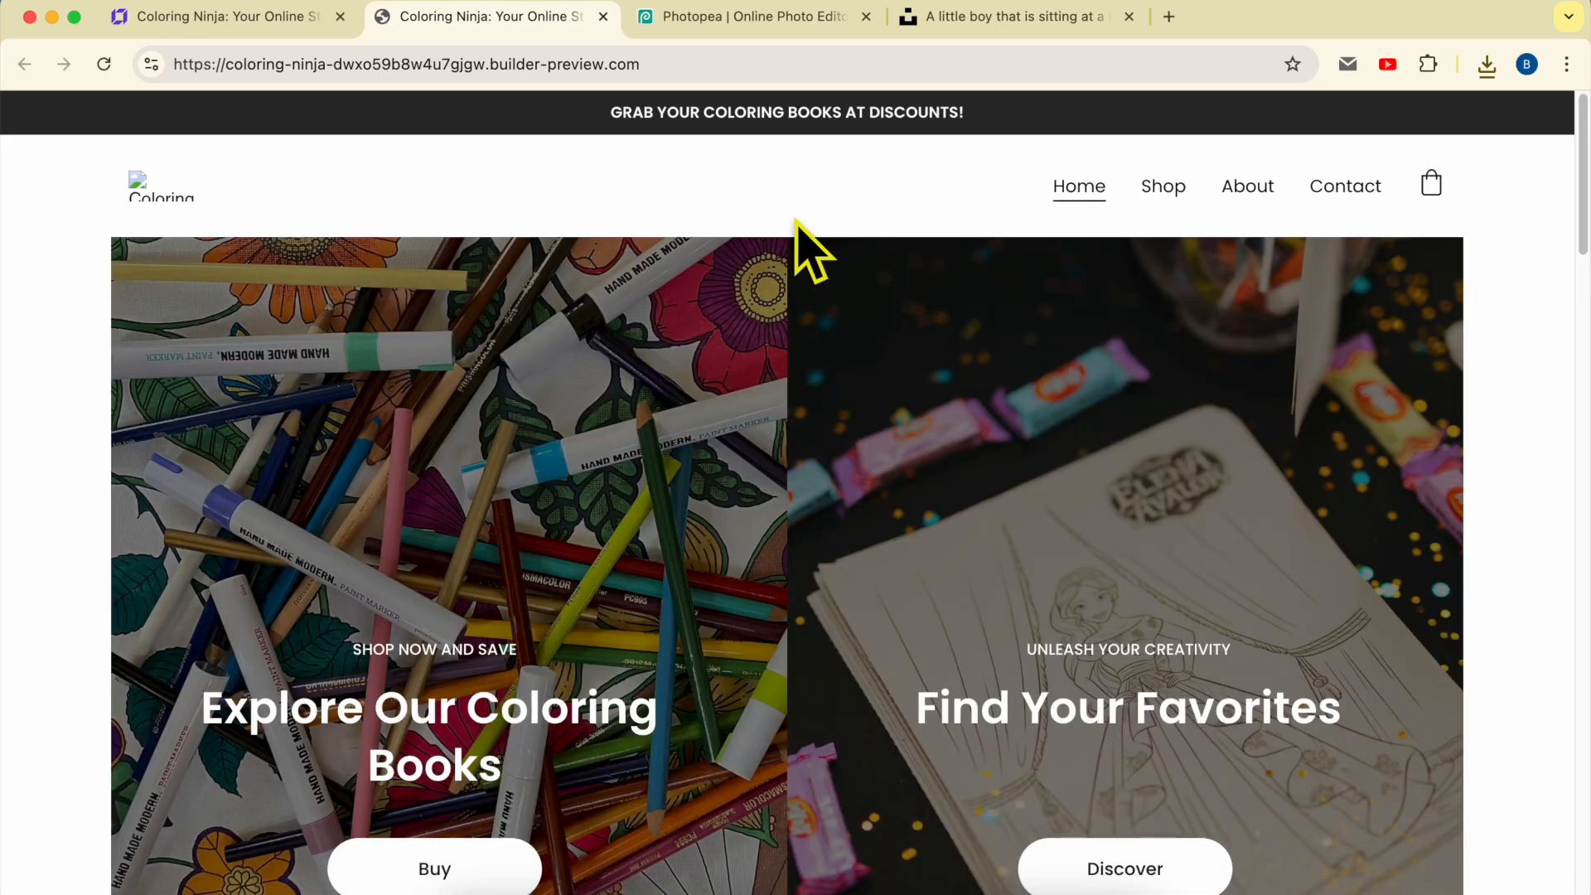
Step: Examine the published home page from the hero banner to the footer, including the product listings and the site's web address
{"action": "scroll", "coordinate": [912, 464], "scroll_direction": "down", "scroll_amount": 4}
{"action": "scroll", "coordinate": [1102, 557], "scroll_direction": "down", "scroll_amount": 4}
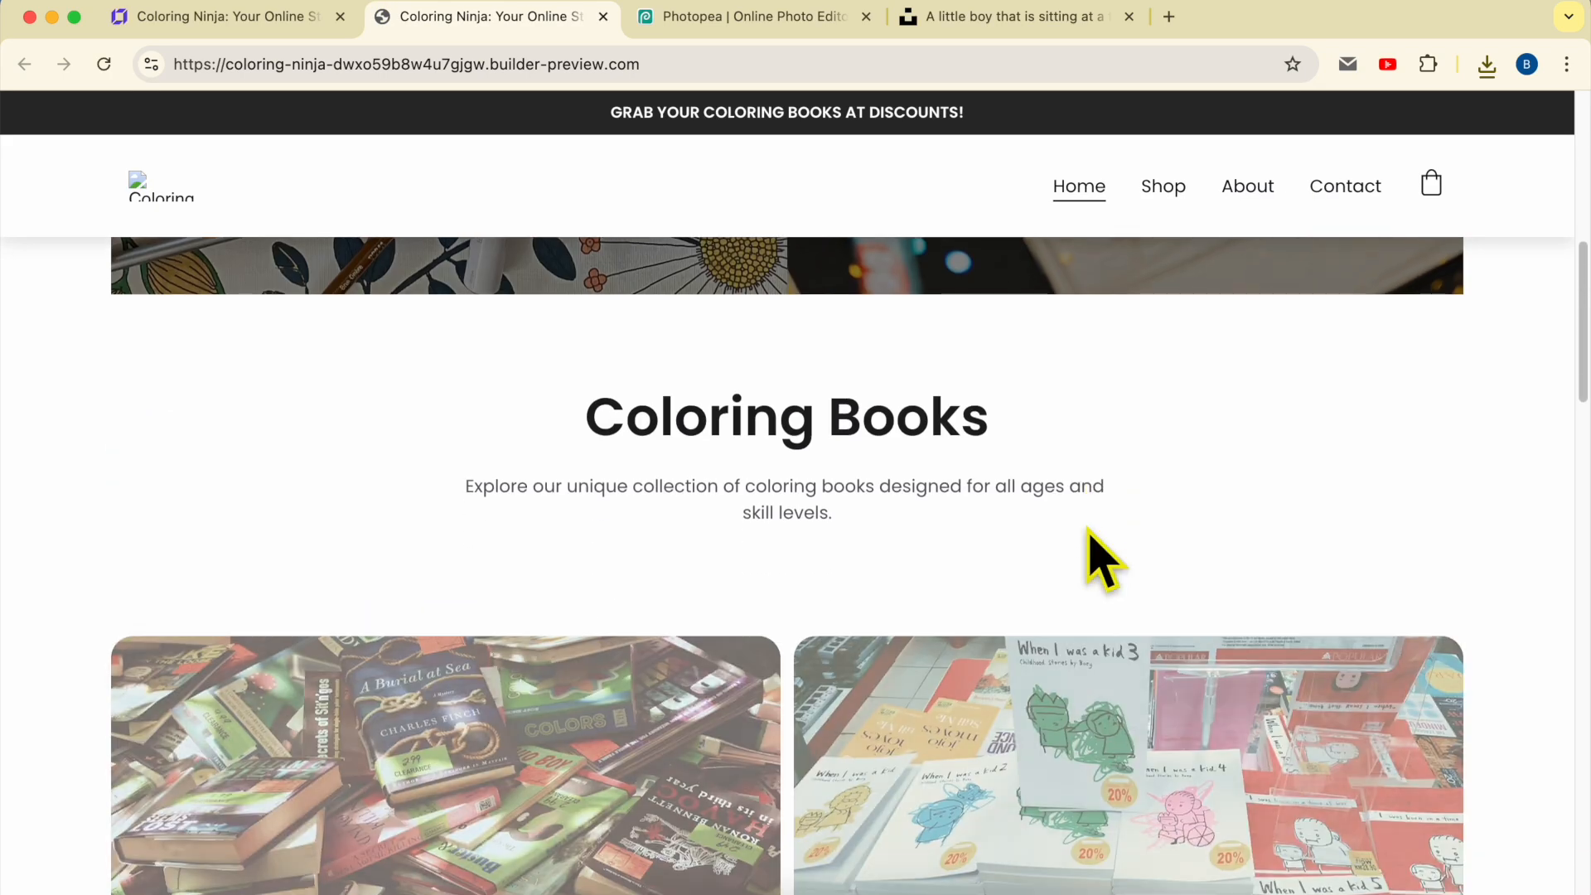
{"action": "scroll", "coordinate": [1101, 557], "scroll_direction": "down", "scroll_amount": 2}
{"action": "scroll", "coordinate": [1101, 557], "scroll_direction": "down", "scroll_amount": 5}
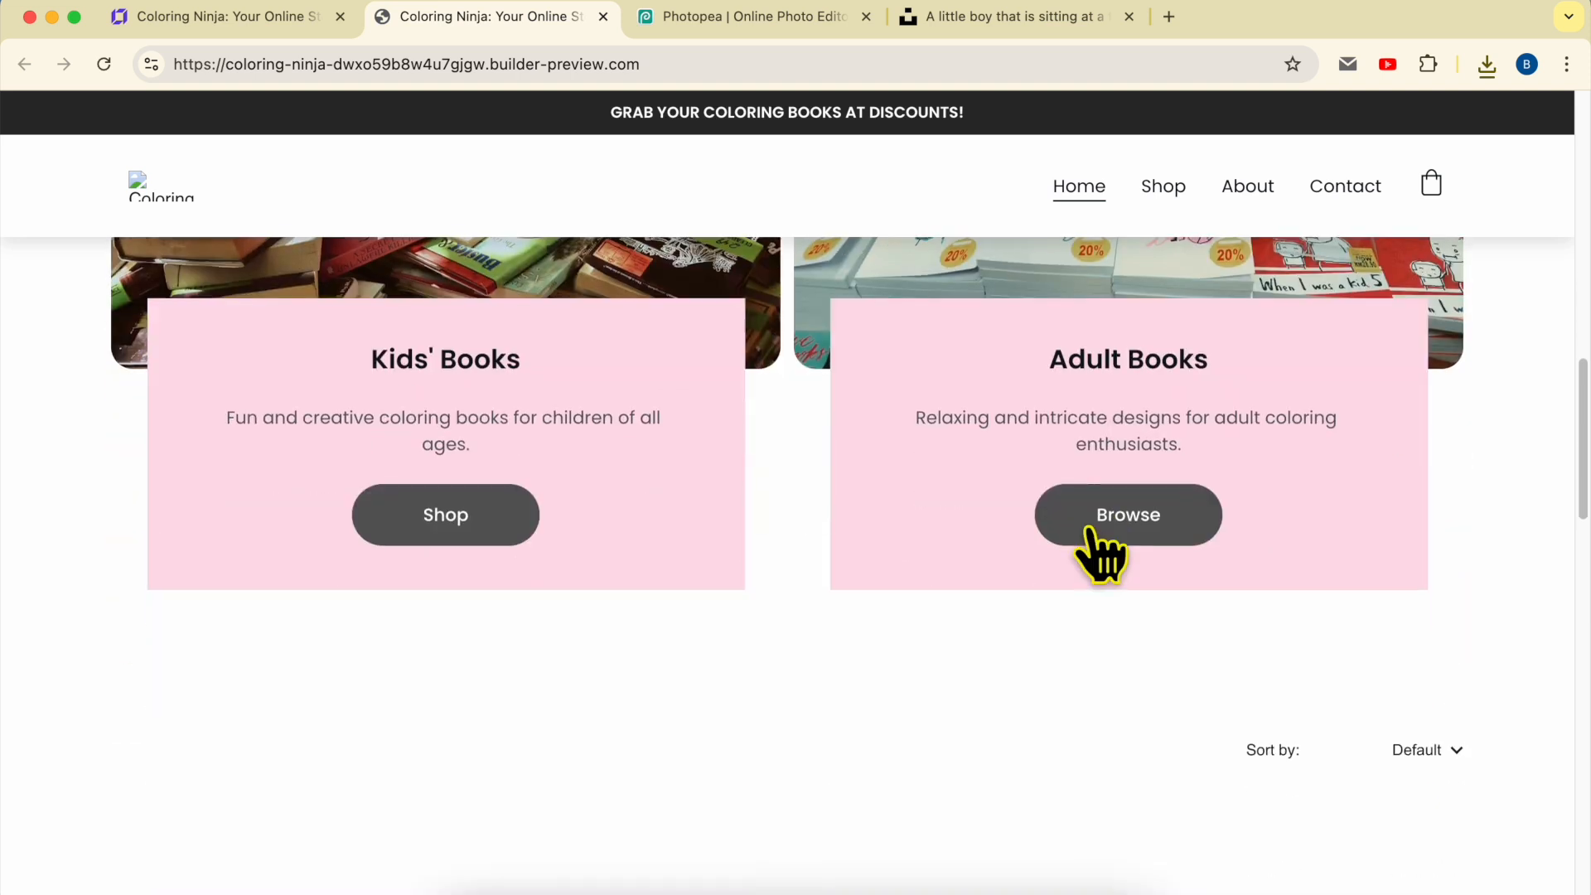
{"action": "scroll", "coordinate": [1101, 557], "scroll_direction": "down", "scroll_amount": 6}
{"action": "scroll", "coordinate": [1101, 558], "scroll_direction": "up", "scroll_amount": 1}
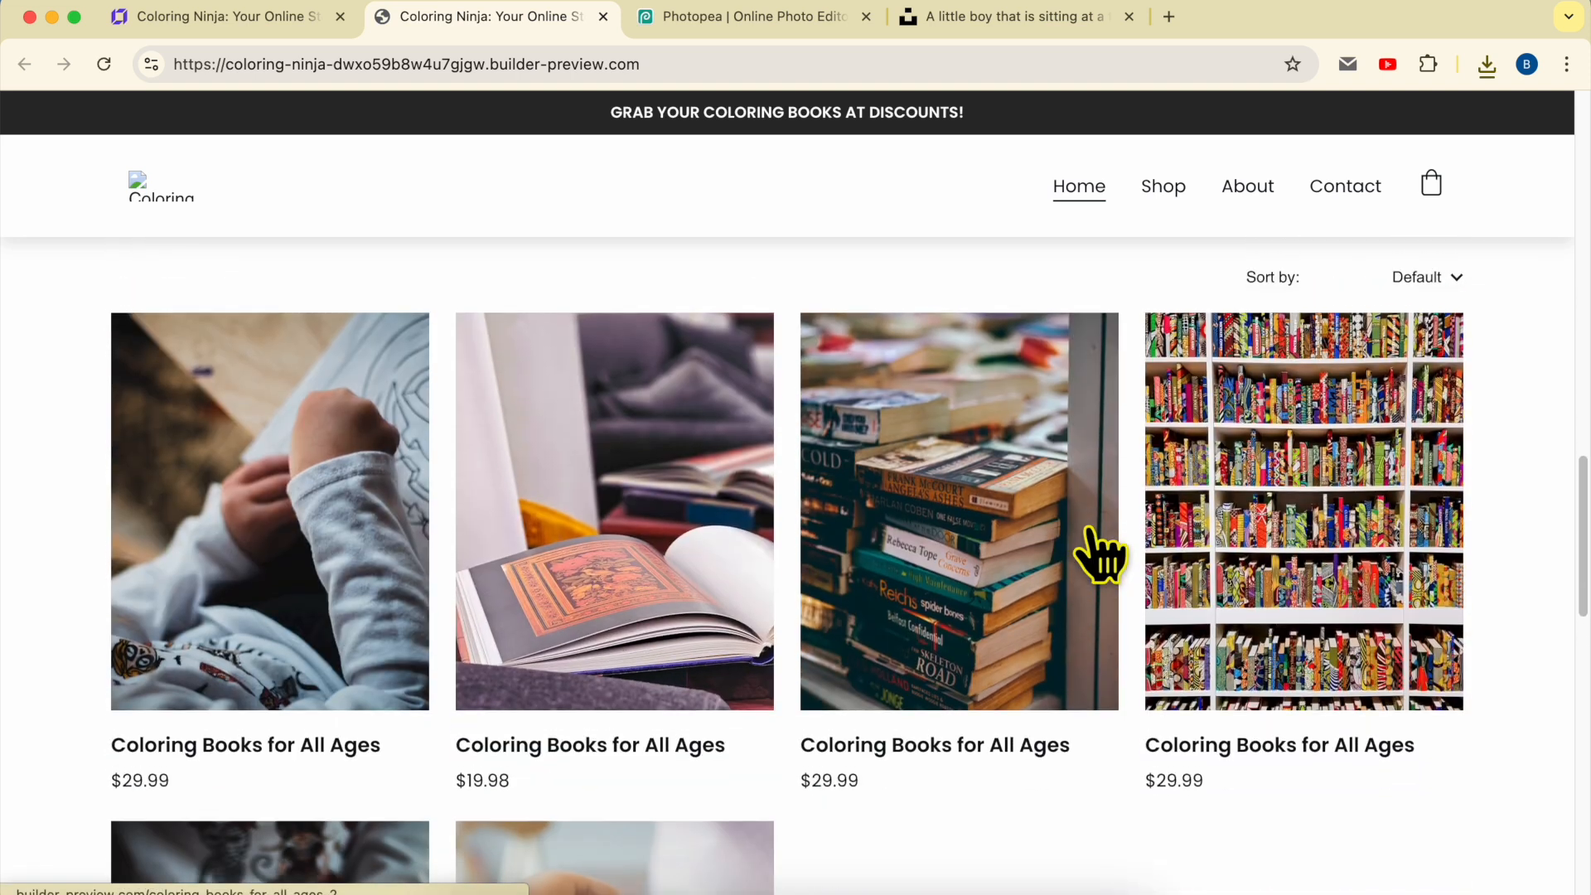
{"action": "scroll", "coordinate": [1090, 530], "scroll_direction": "down", "scroll_amount": 5}
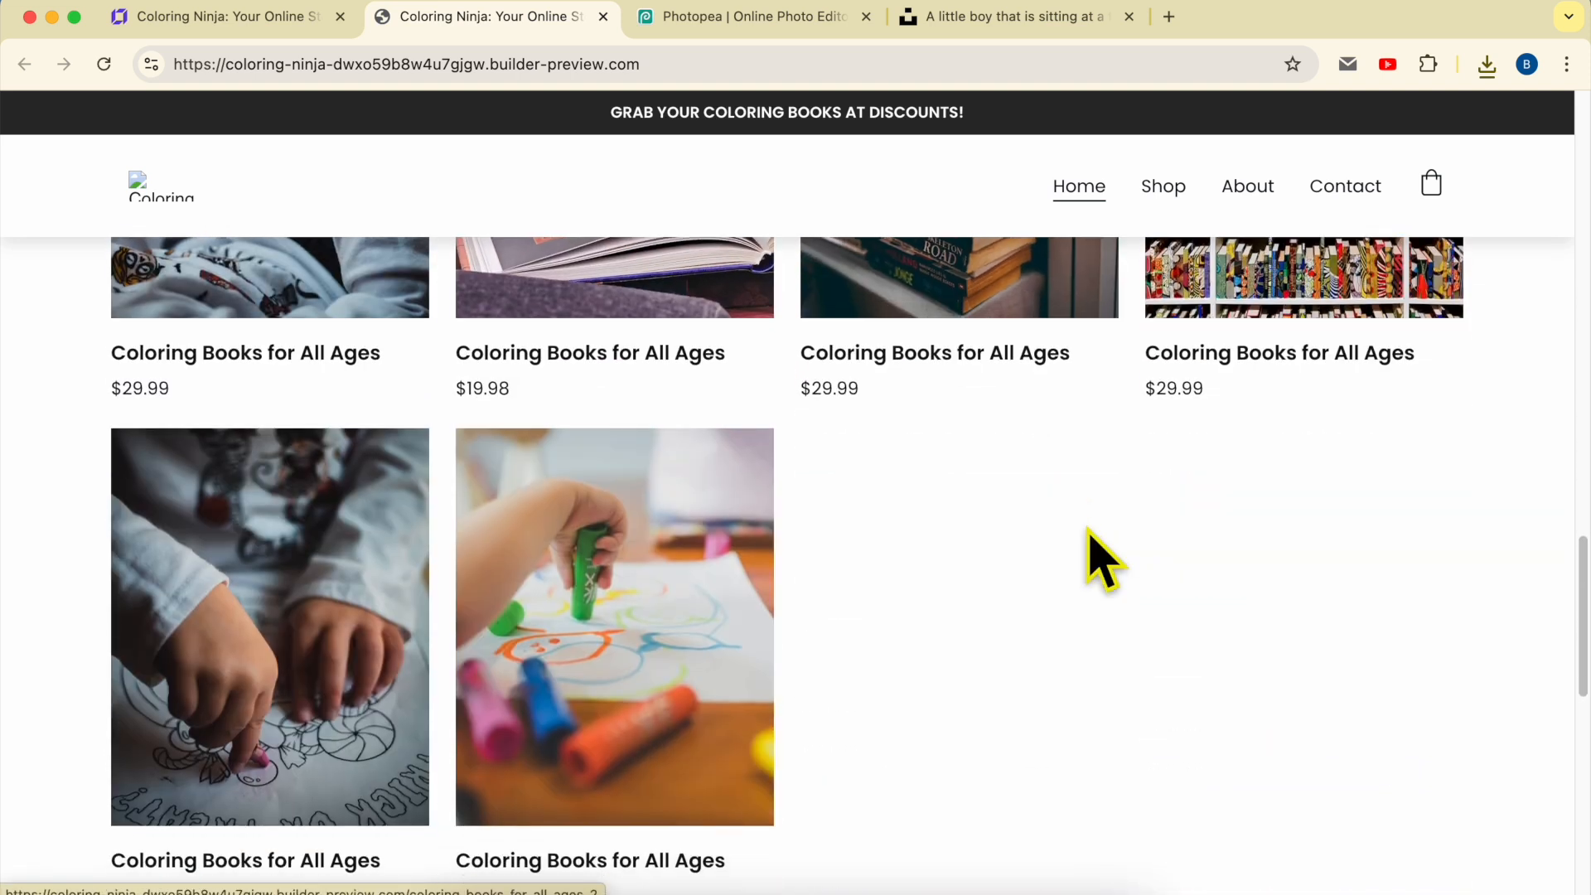
{"action": "scroll", "coordinate": [1089, 535], "scroll_direction": "down", "scroll_amount": 9}
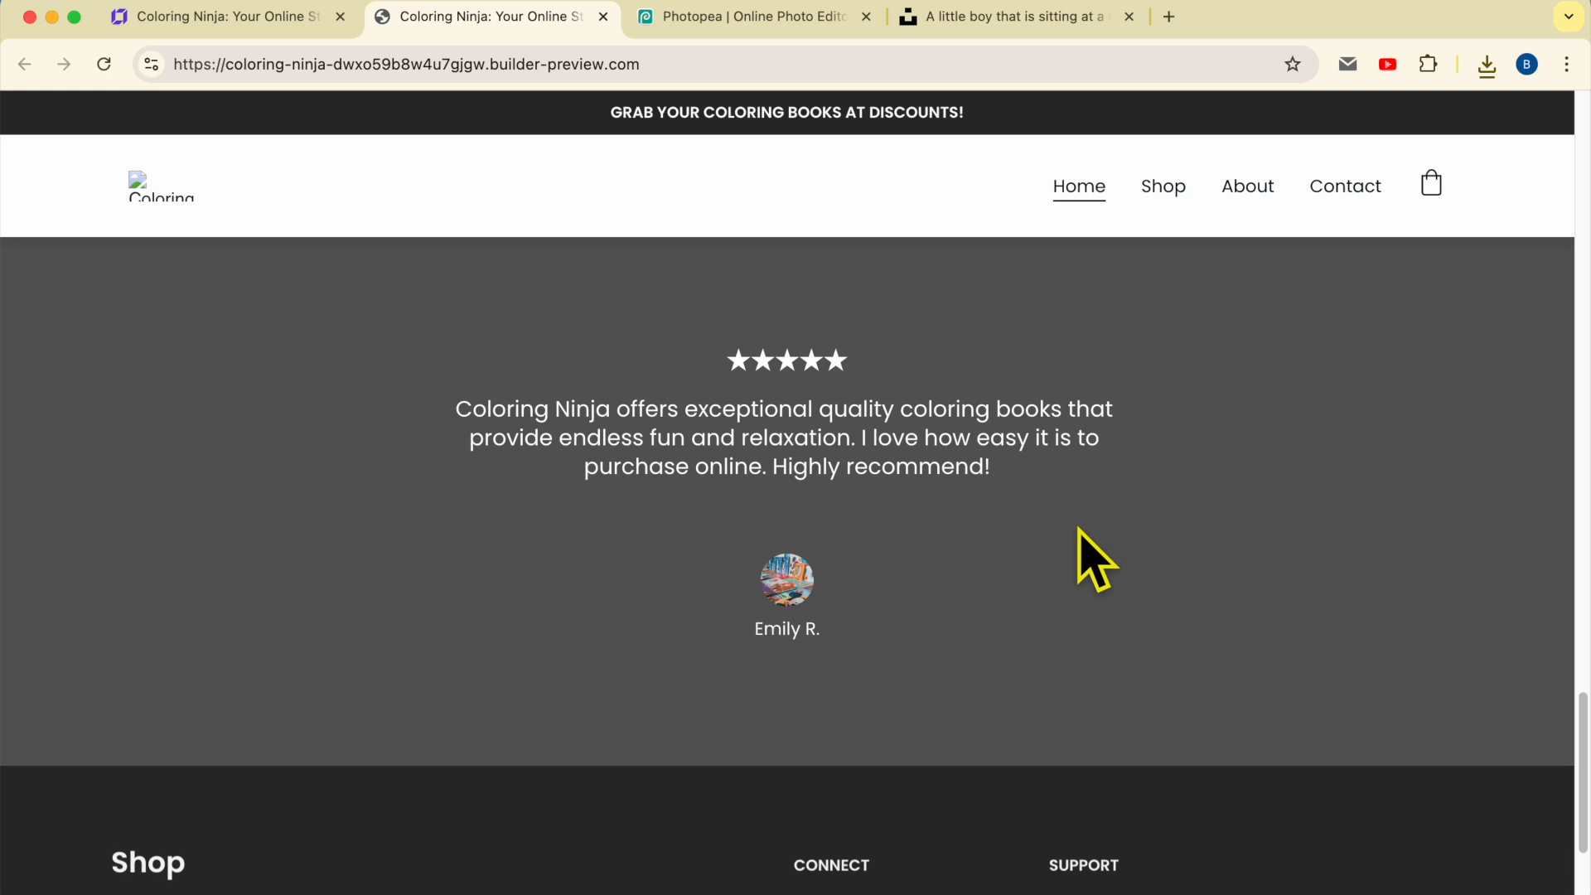
{"action": "scroll", "coordinate": [1079, 535], "scroll_direction": "down", "scroll_amount": 4}
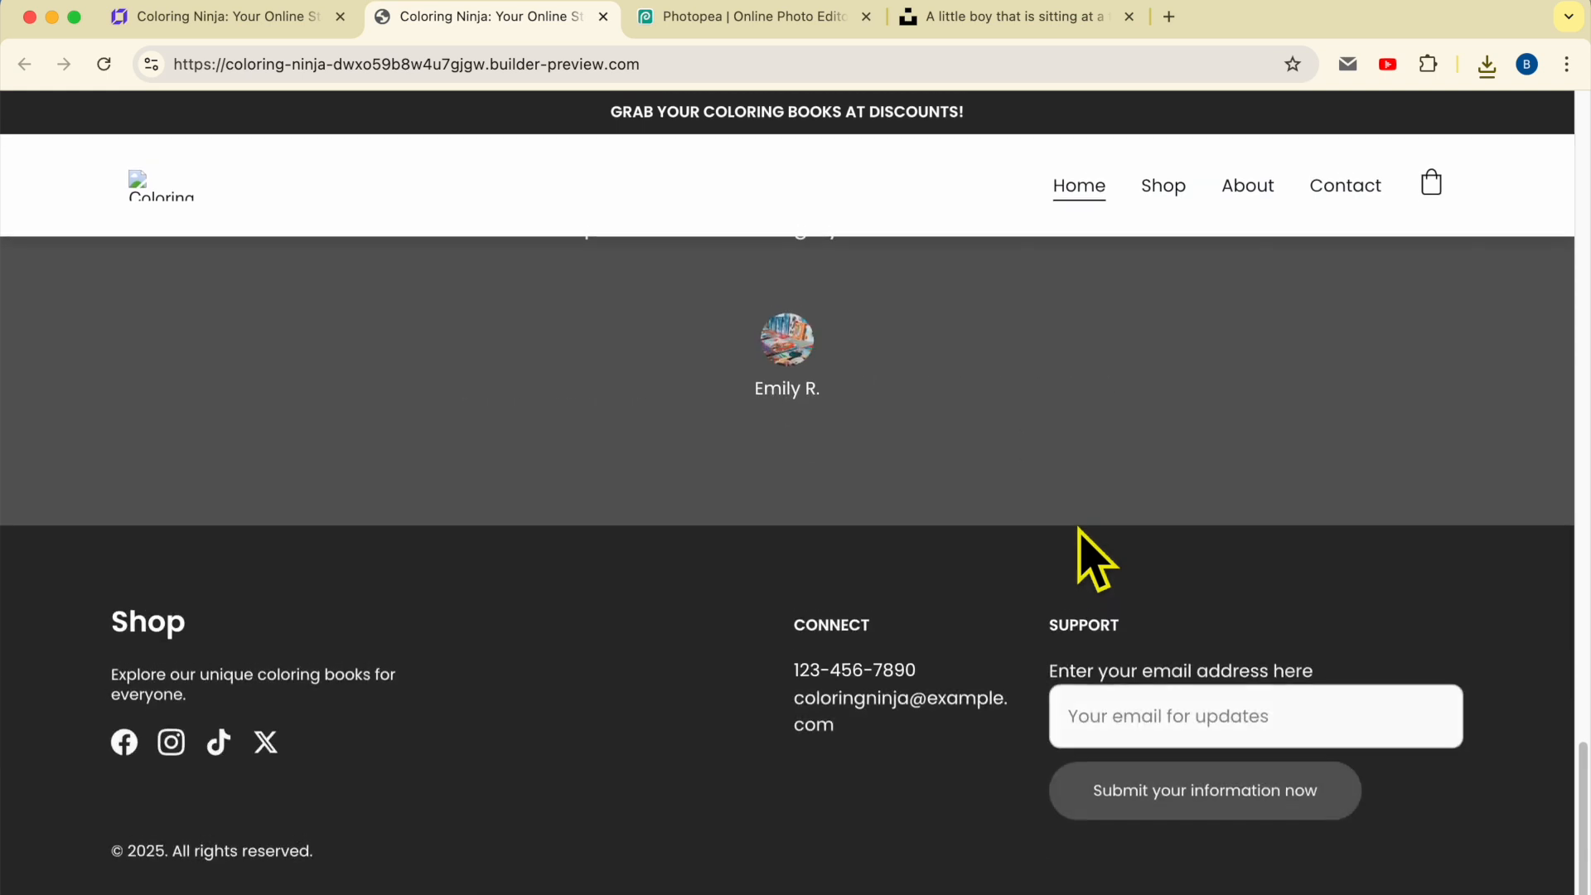
{"action": "scroll", "coordinate": [873, 669], "scroll_direction": "up", "scroll_amount": 20}
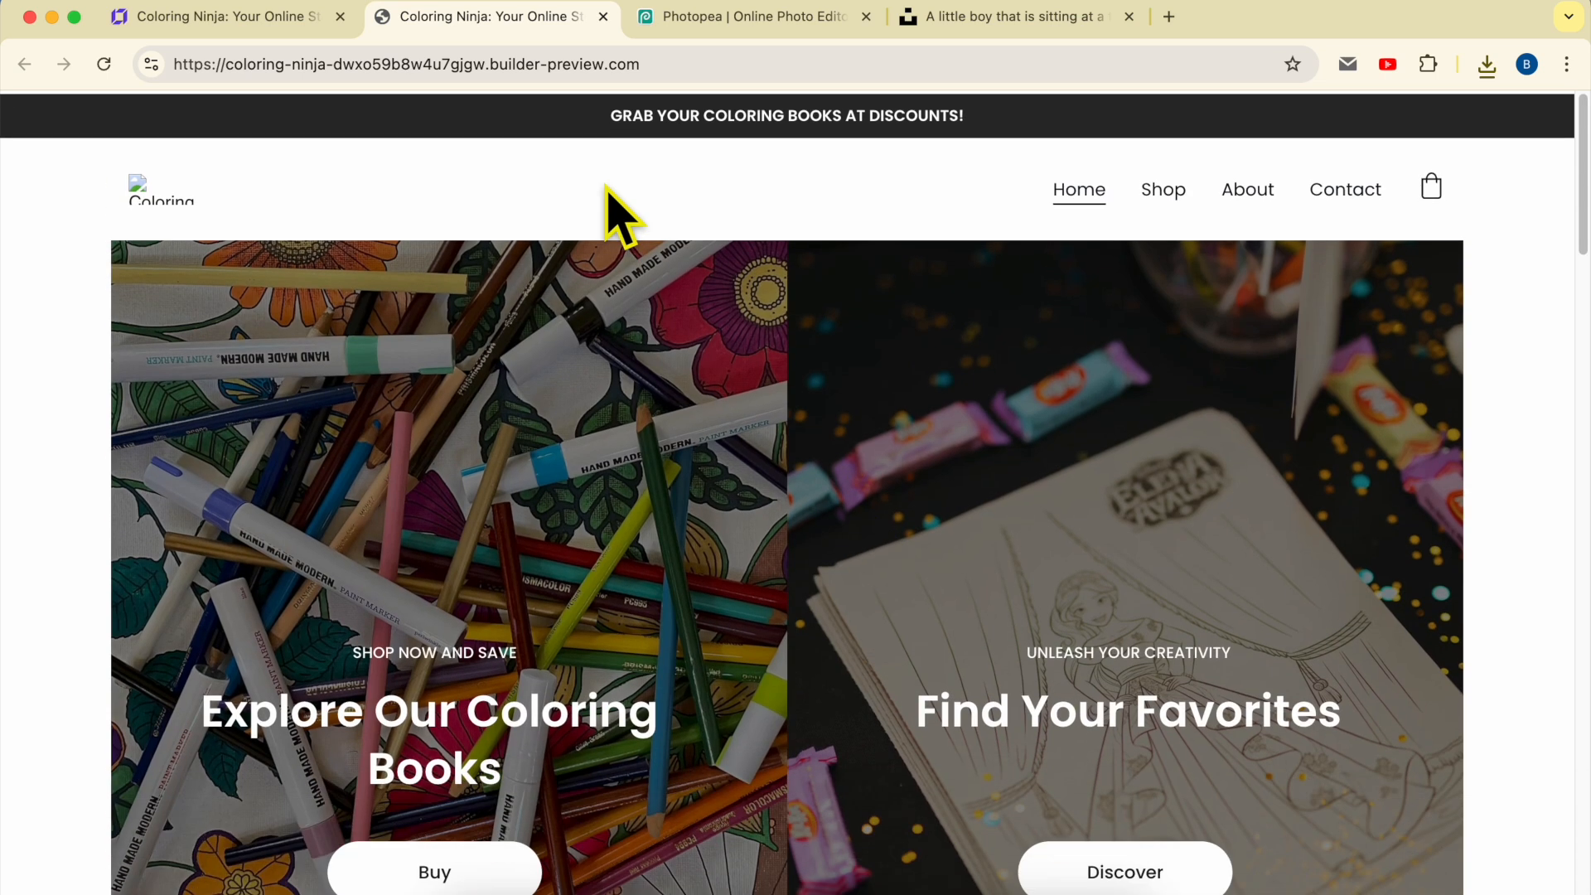
{"action": "left_click", "coordinate": [326, 65]}
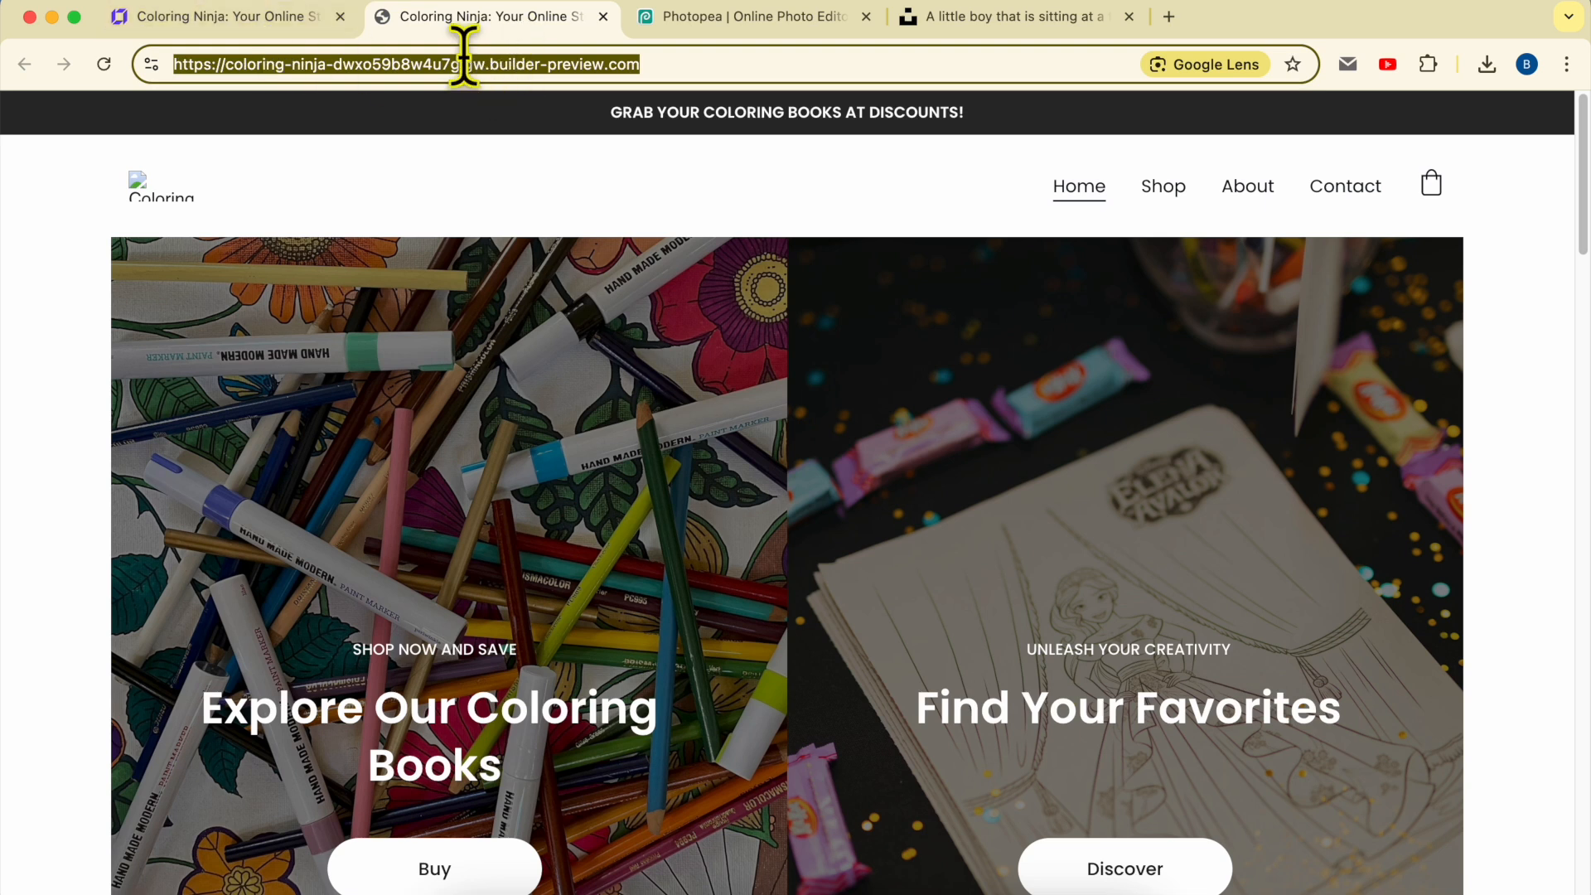
Step: Go to hpanel.hostinger.com, open the list of websites and locate the Coloring Ninja site with its temporary domain
{"action": "type", "text": "hp"}
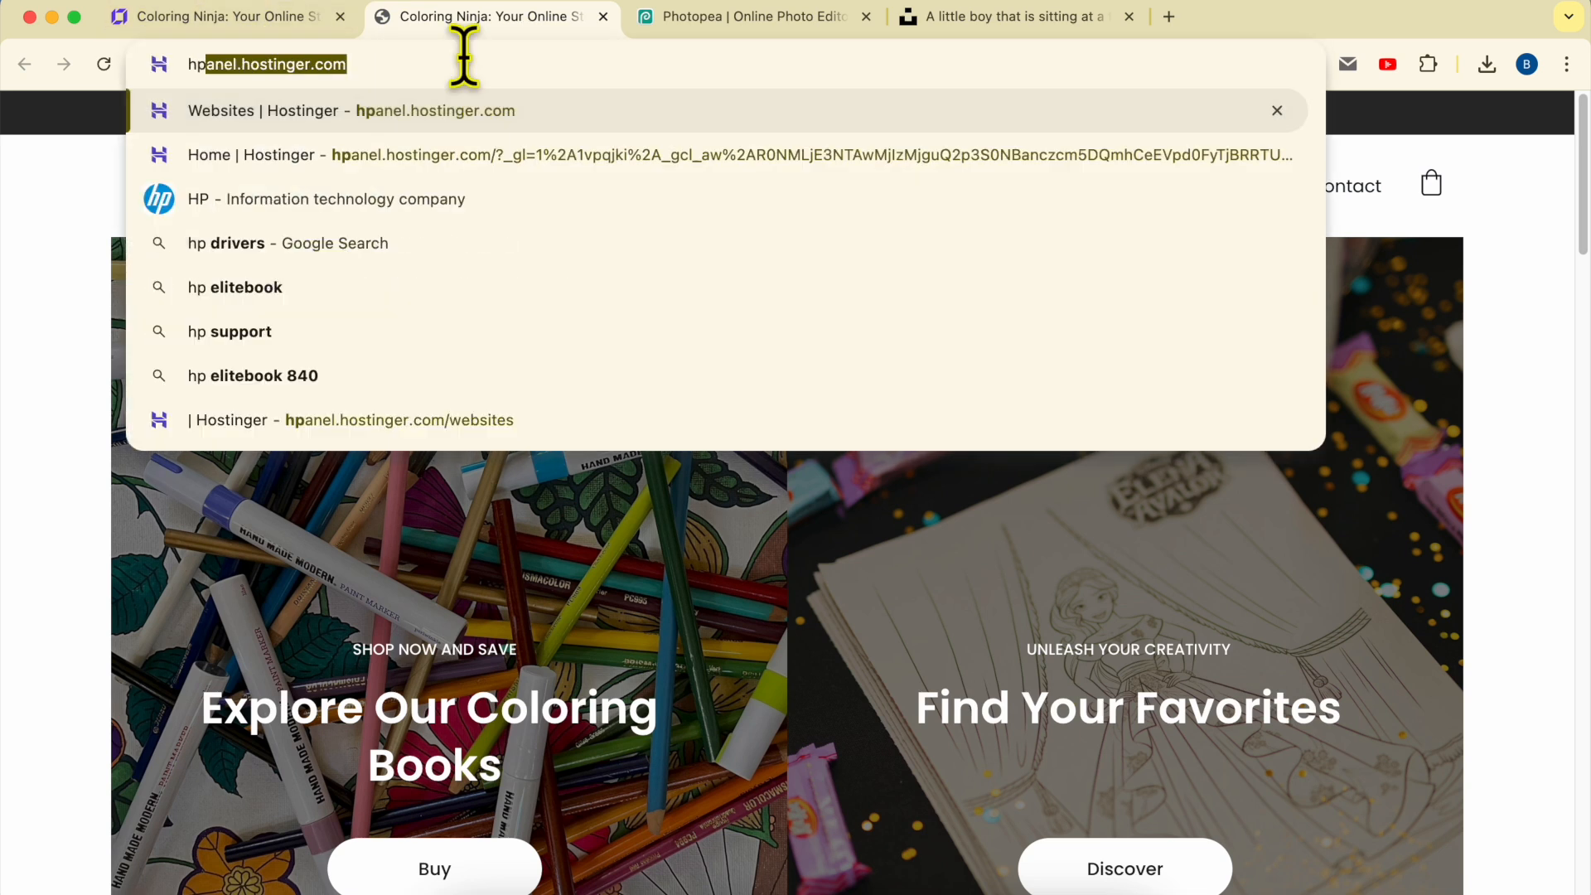
{"action": "key", "text": "Return"}
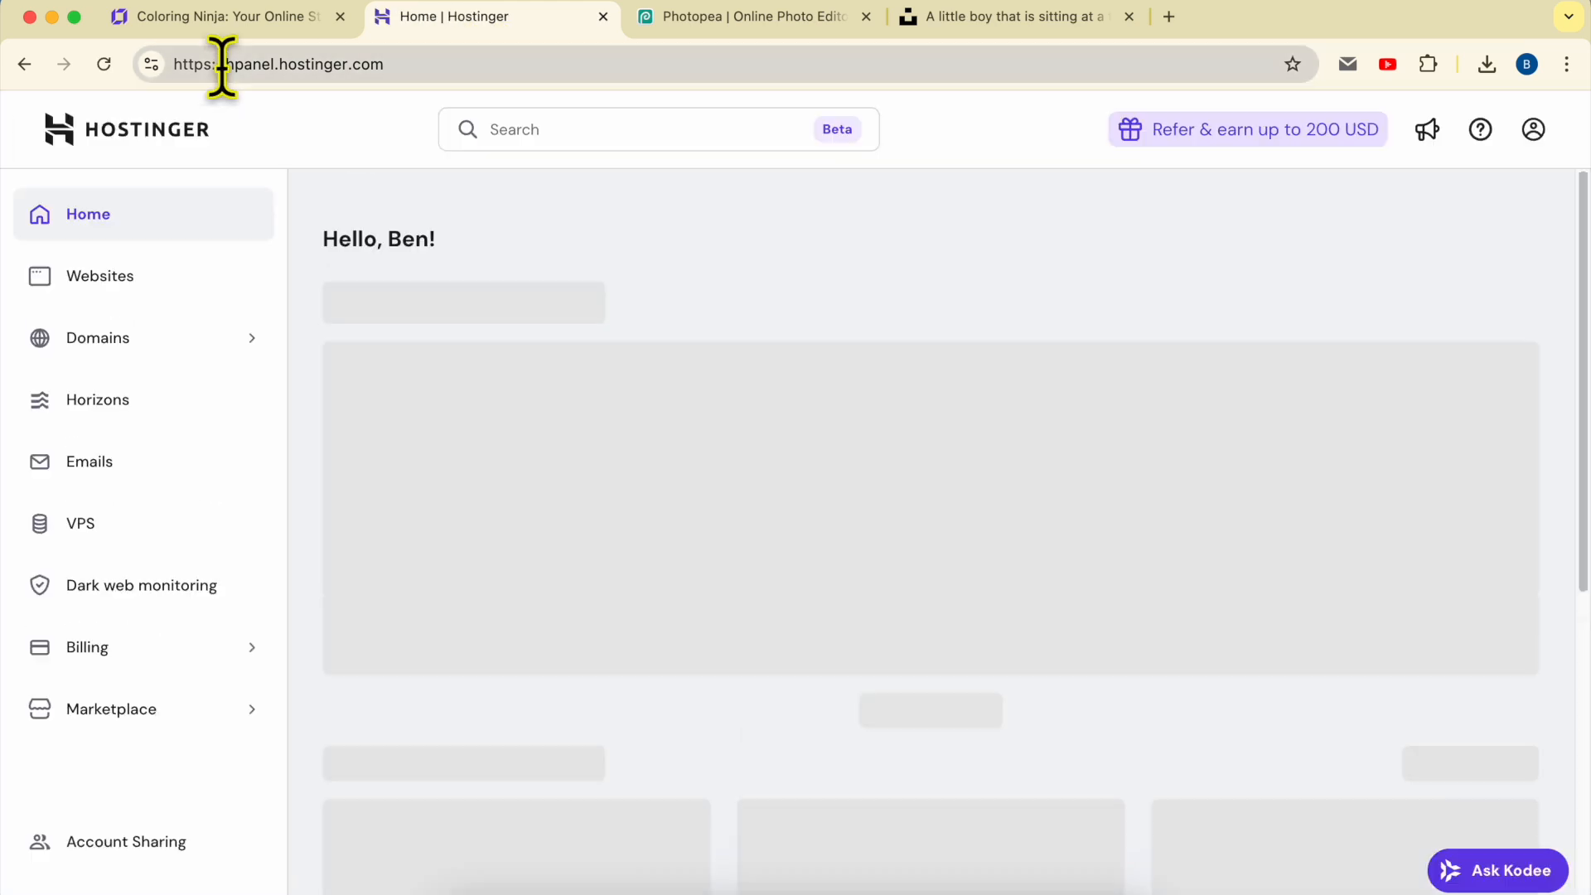
{"action": "left_click_drag", "start_coordinate": [220, 66], "coordinate": [441, 54]}
{"action": "left_click", "coordinate": [662, 249]}
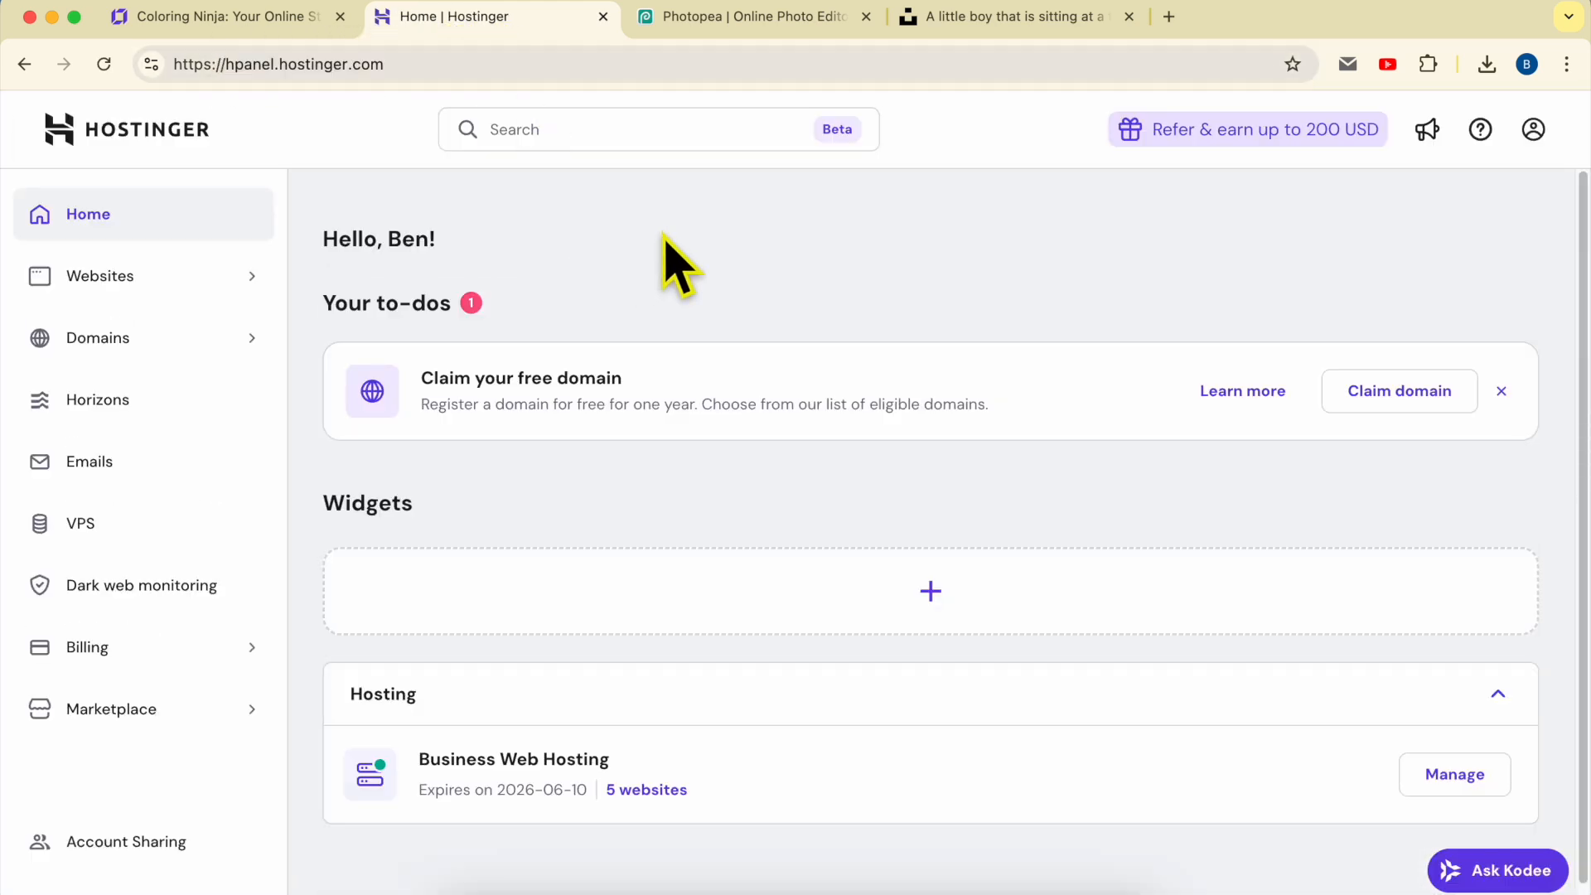
{"action": "left_click", "coordinate": [148, 284]}
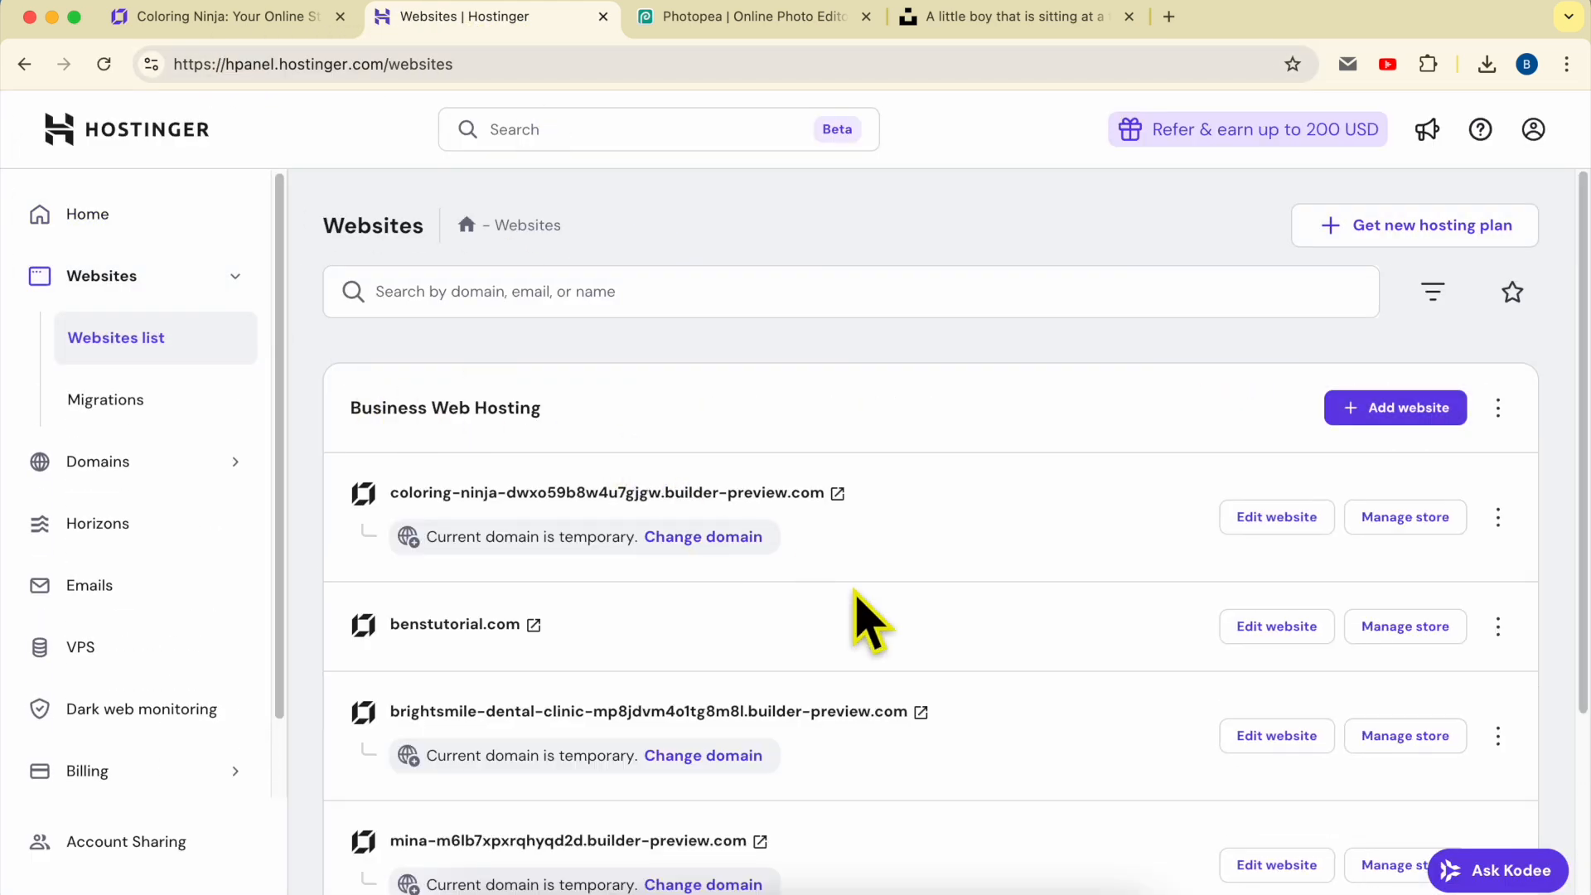
{"action": "triple_click", "coordinate": [1027, 522]}
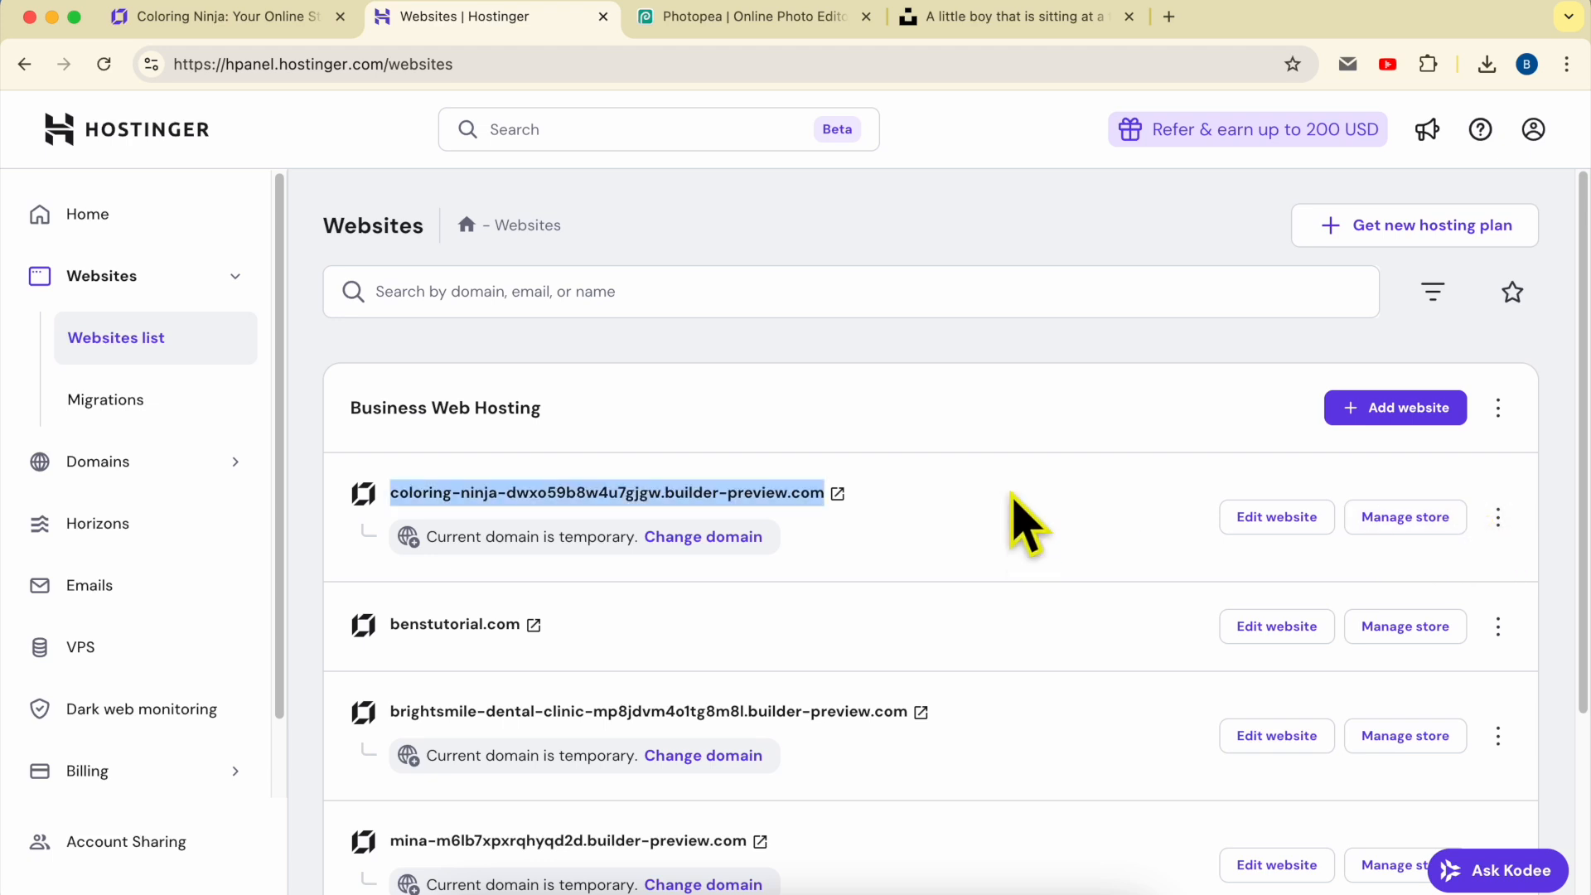
Step: Connect the already owned domain benstutorial.com to the Coloring Ninja site and continue back to the website list
{"action": "left_click", "coordinate": [1498, 517]}
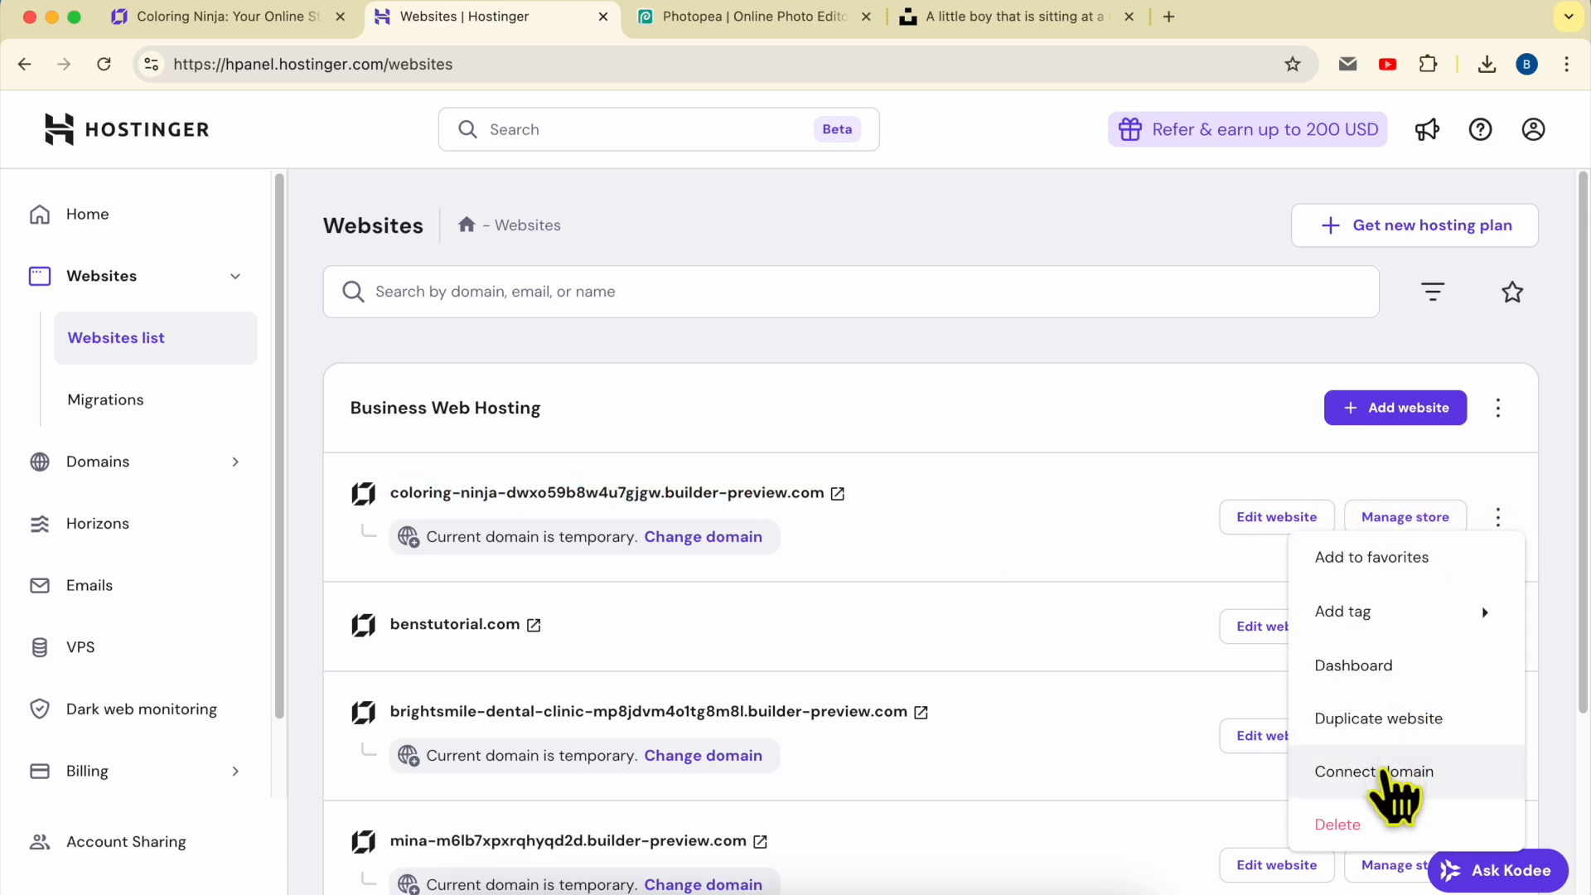
{"action": "left_click", "coordinate": [1382, 775]}
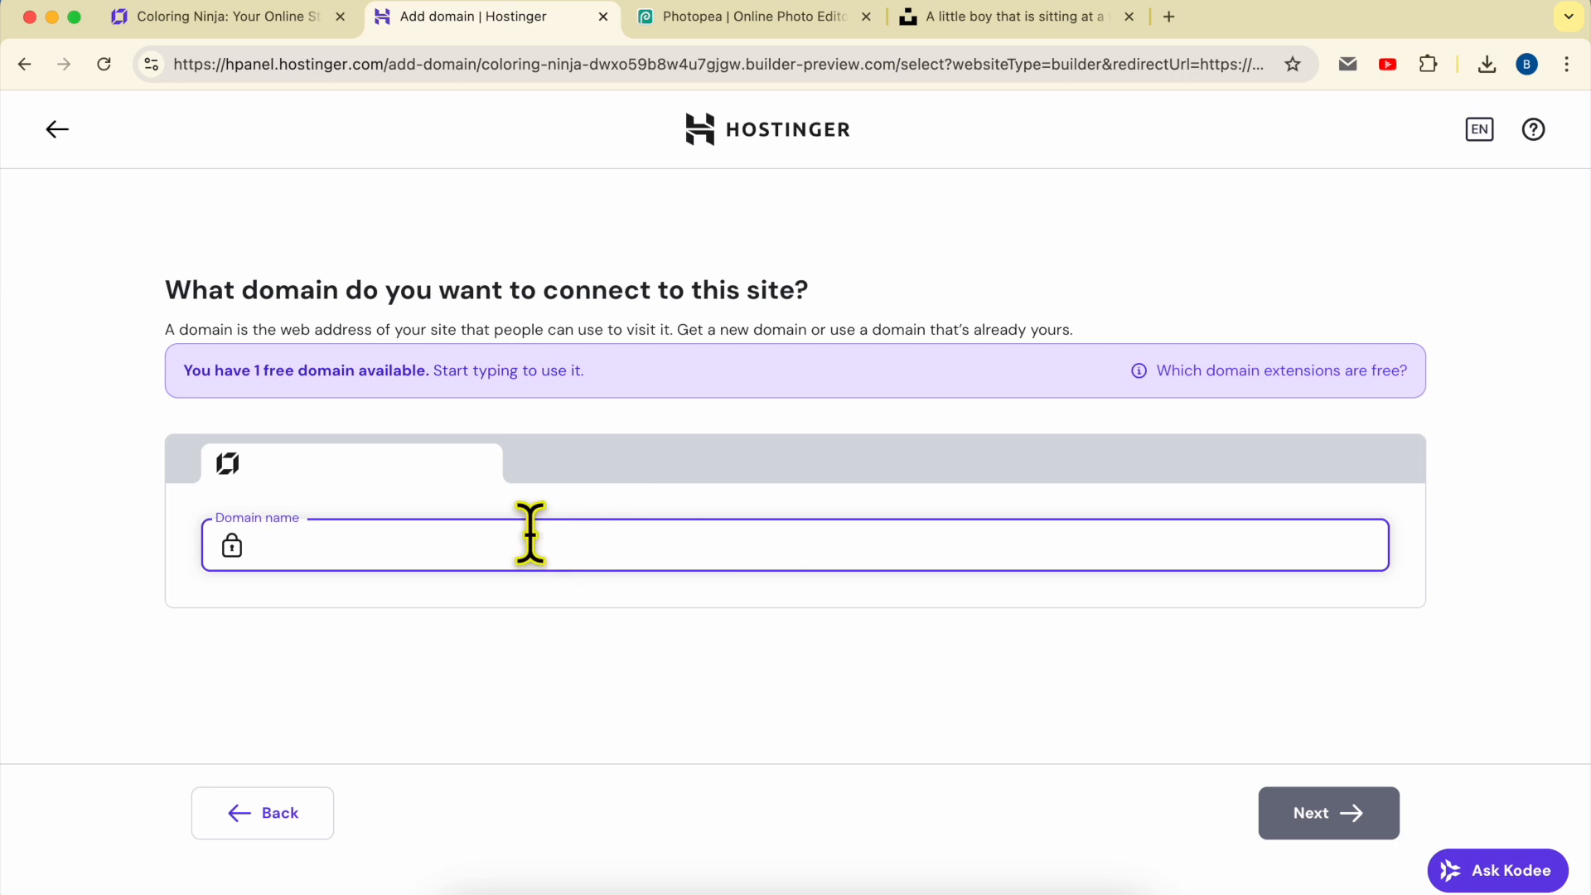
{"action": "type", "text": "benstutorial.com"}
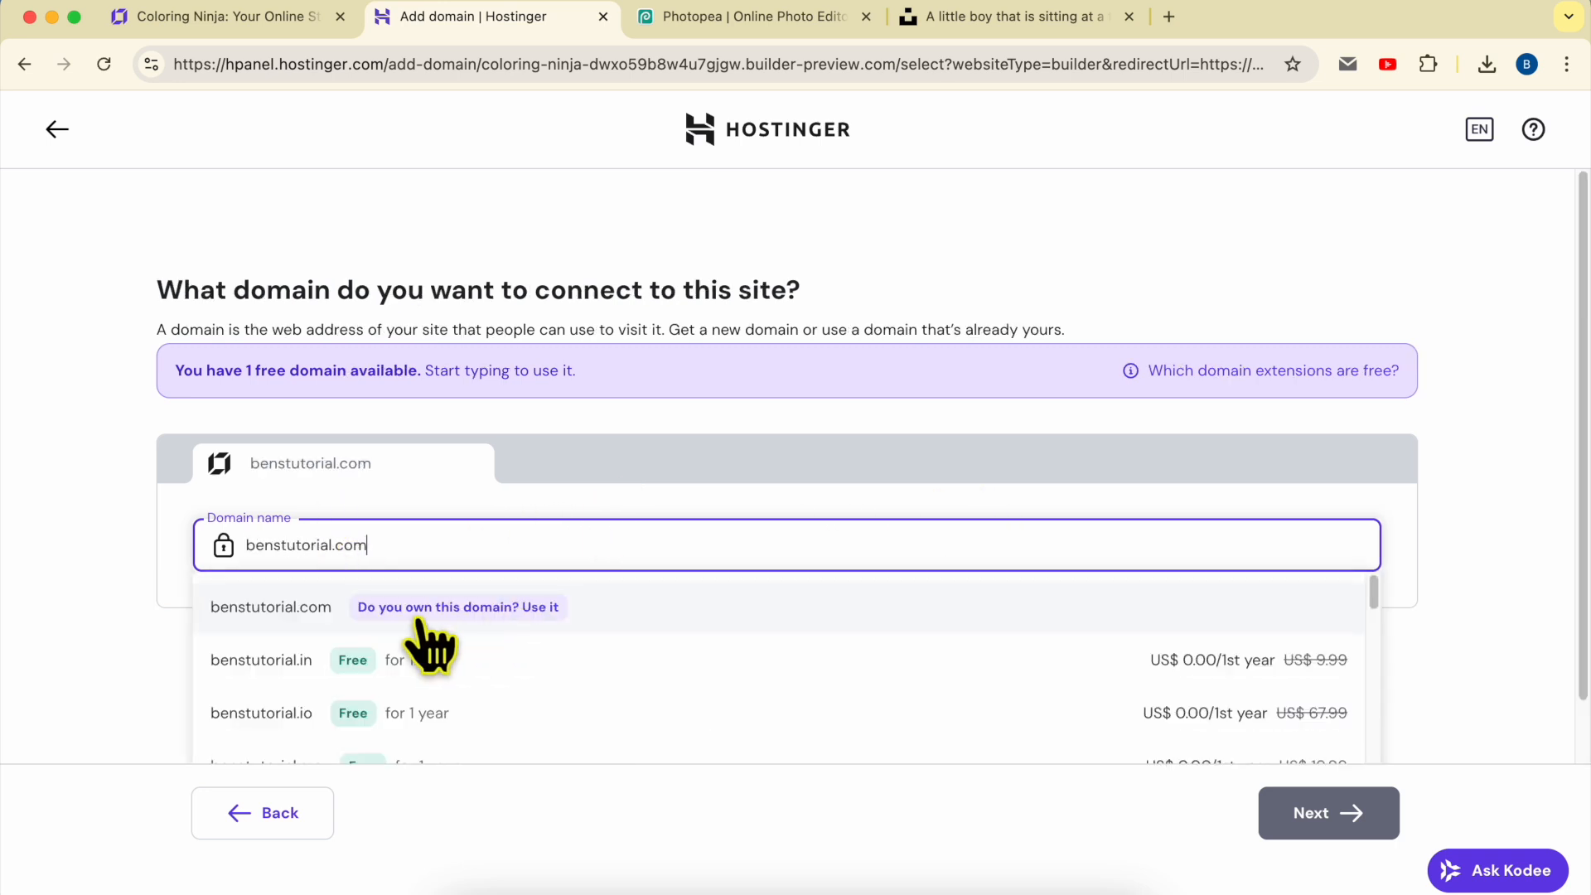
{"action": "left_click", "coordinate": [473, 606]}
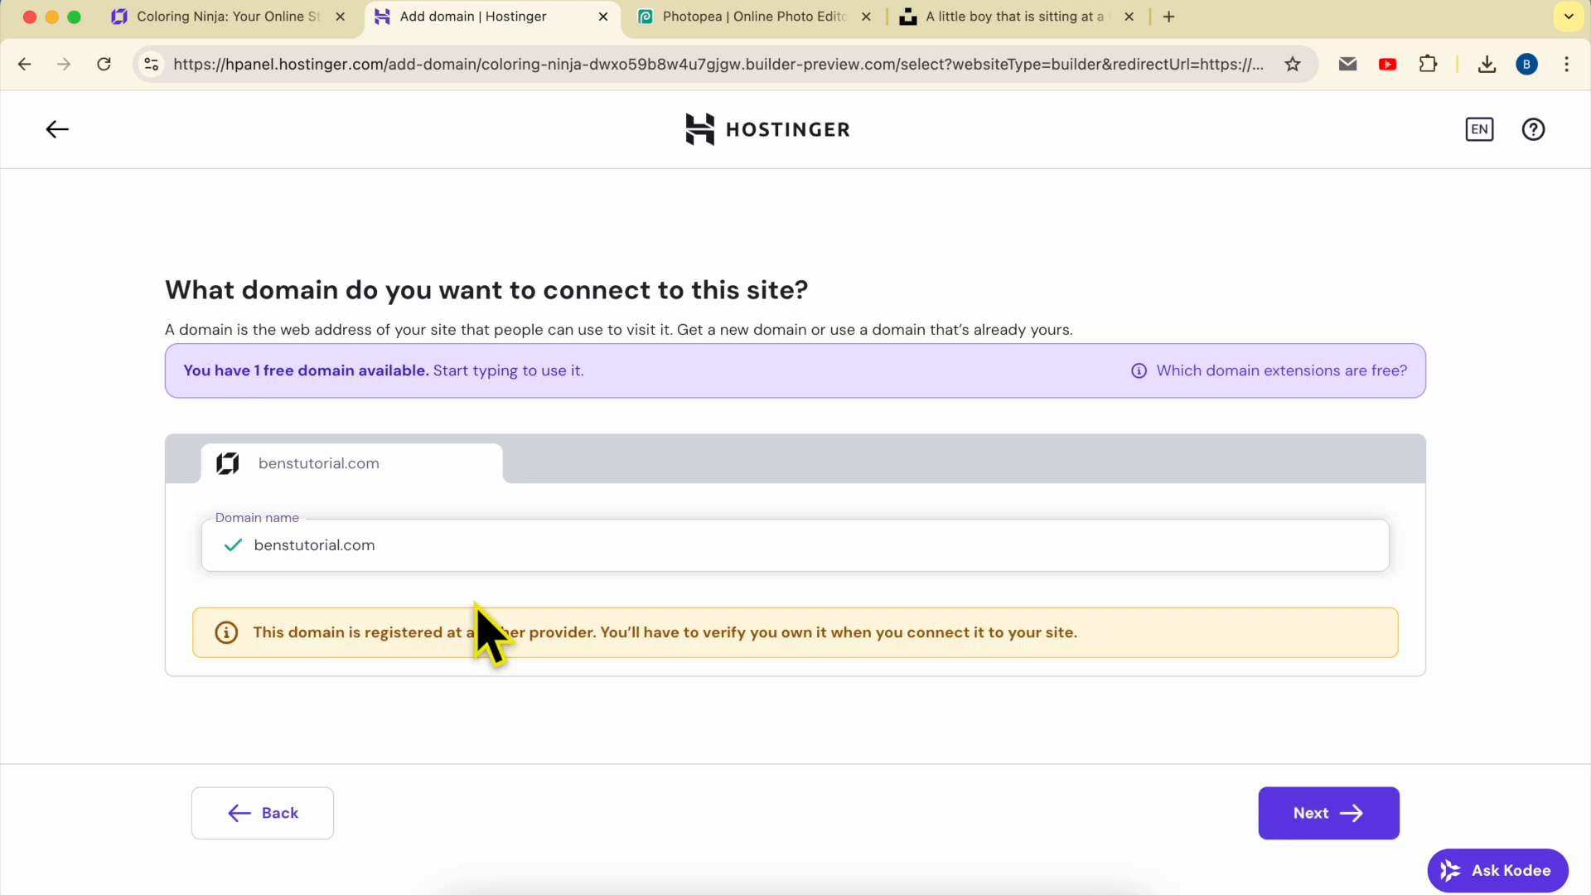
{"action": "left_click", "coordinate": [1324, 818]}
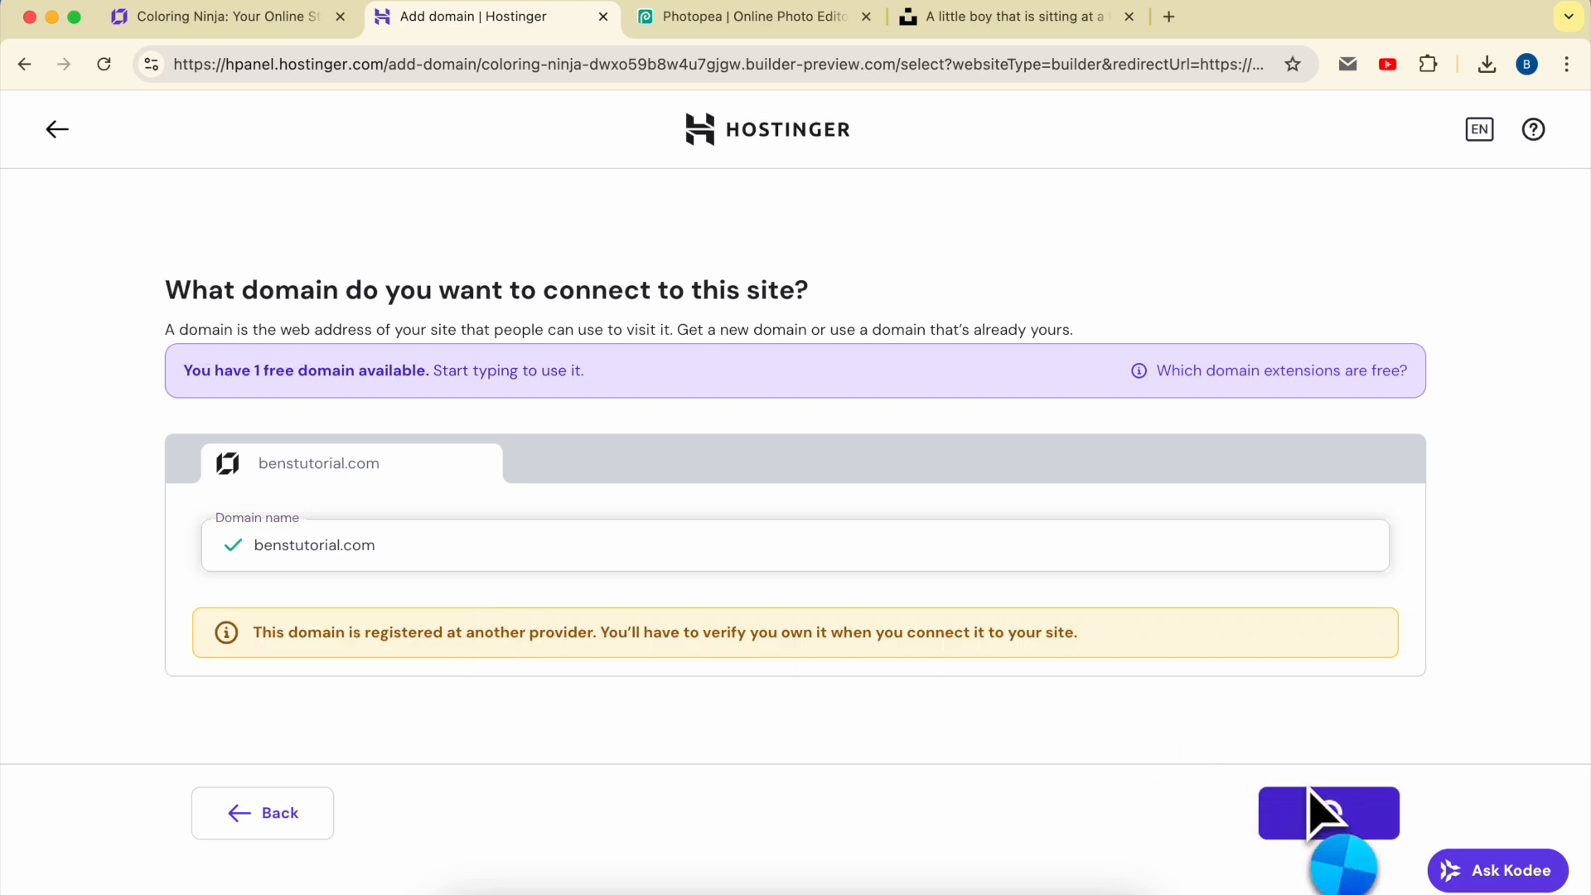
{"action": "left_click_drag", "start_coordinate": [607, 558], "coordinate": [1037, 560]}
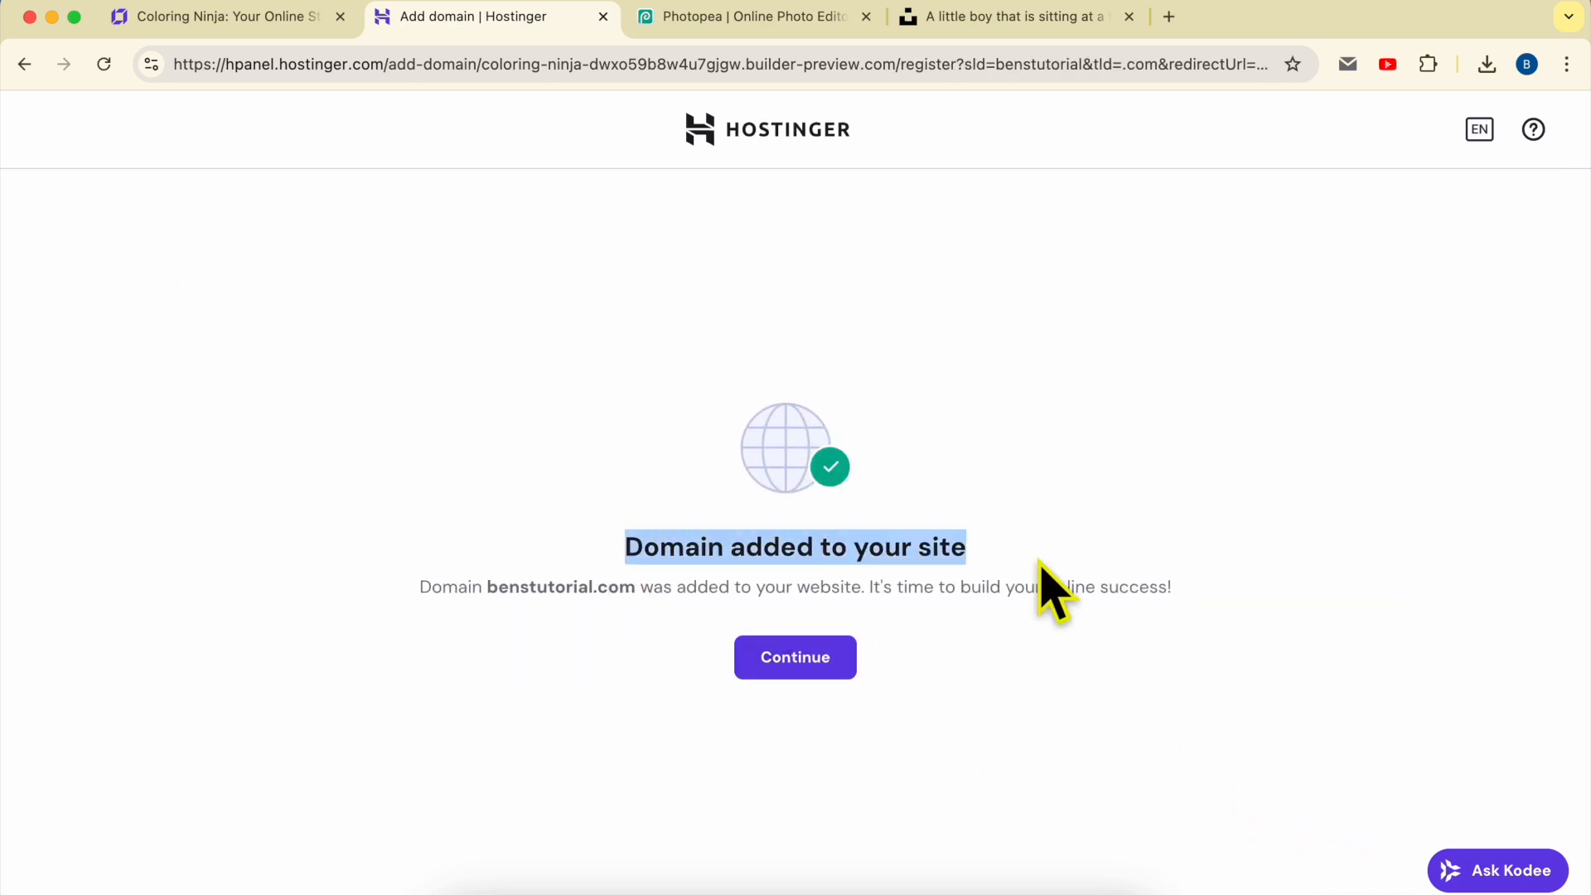
{"action": "left_click", "coordinate": [832, 657]}
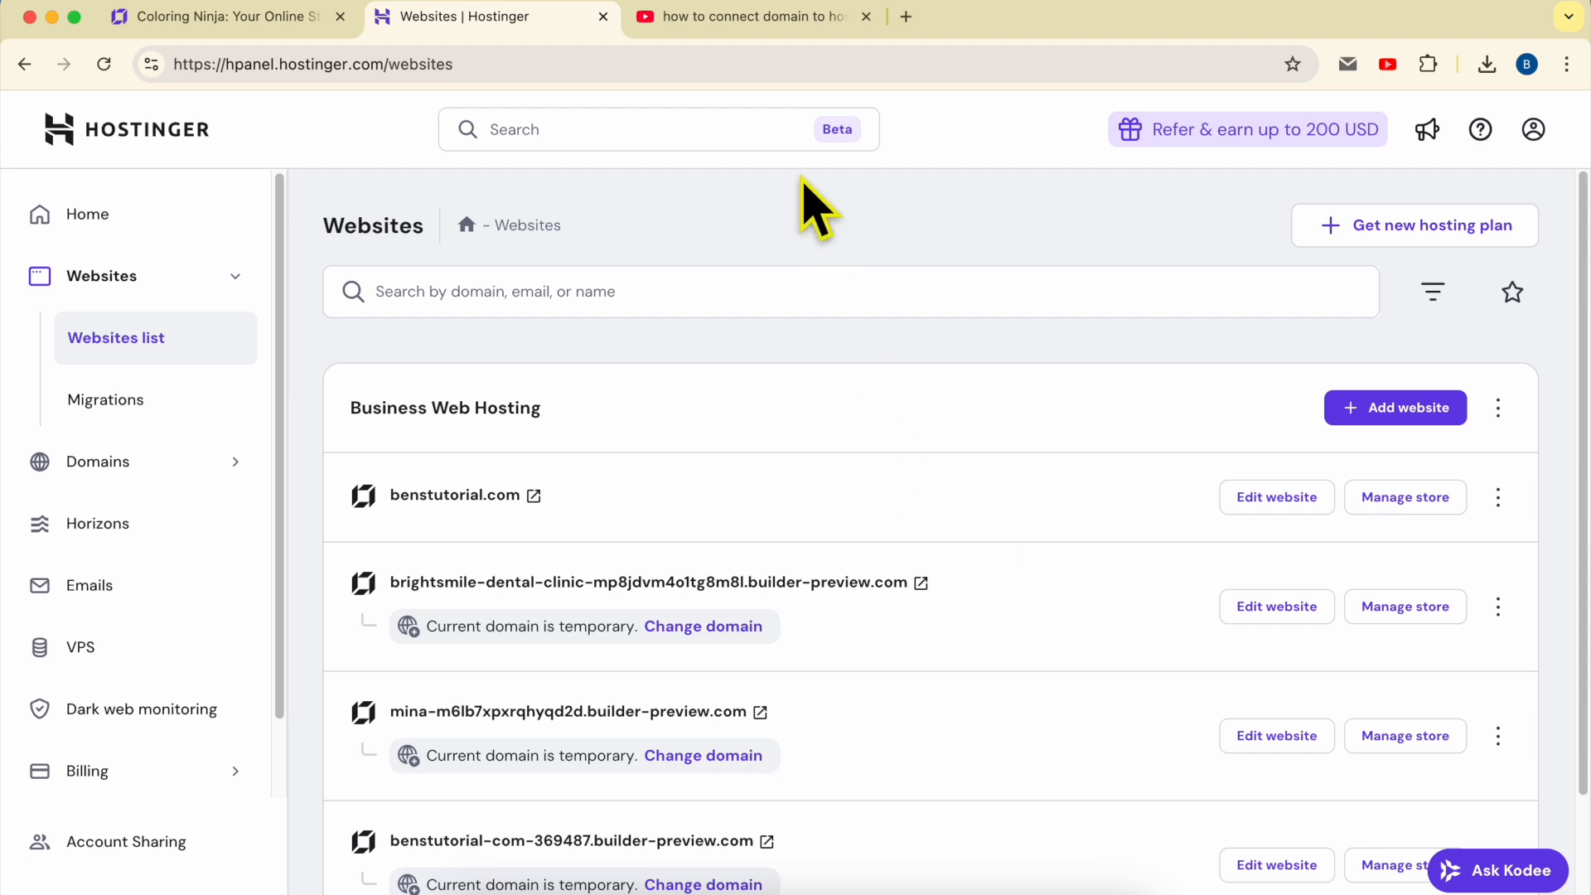
Step: Switch to YouTube and search the dotcom.builders channel for "connect domain name hostinger"
{"action": "left_click", "coordinate": [753, 18]}
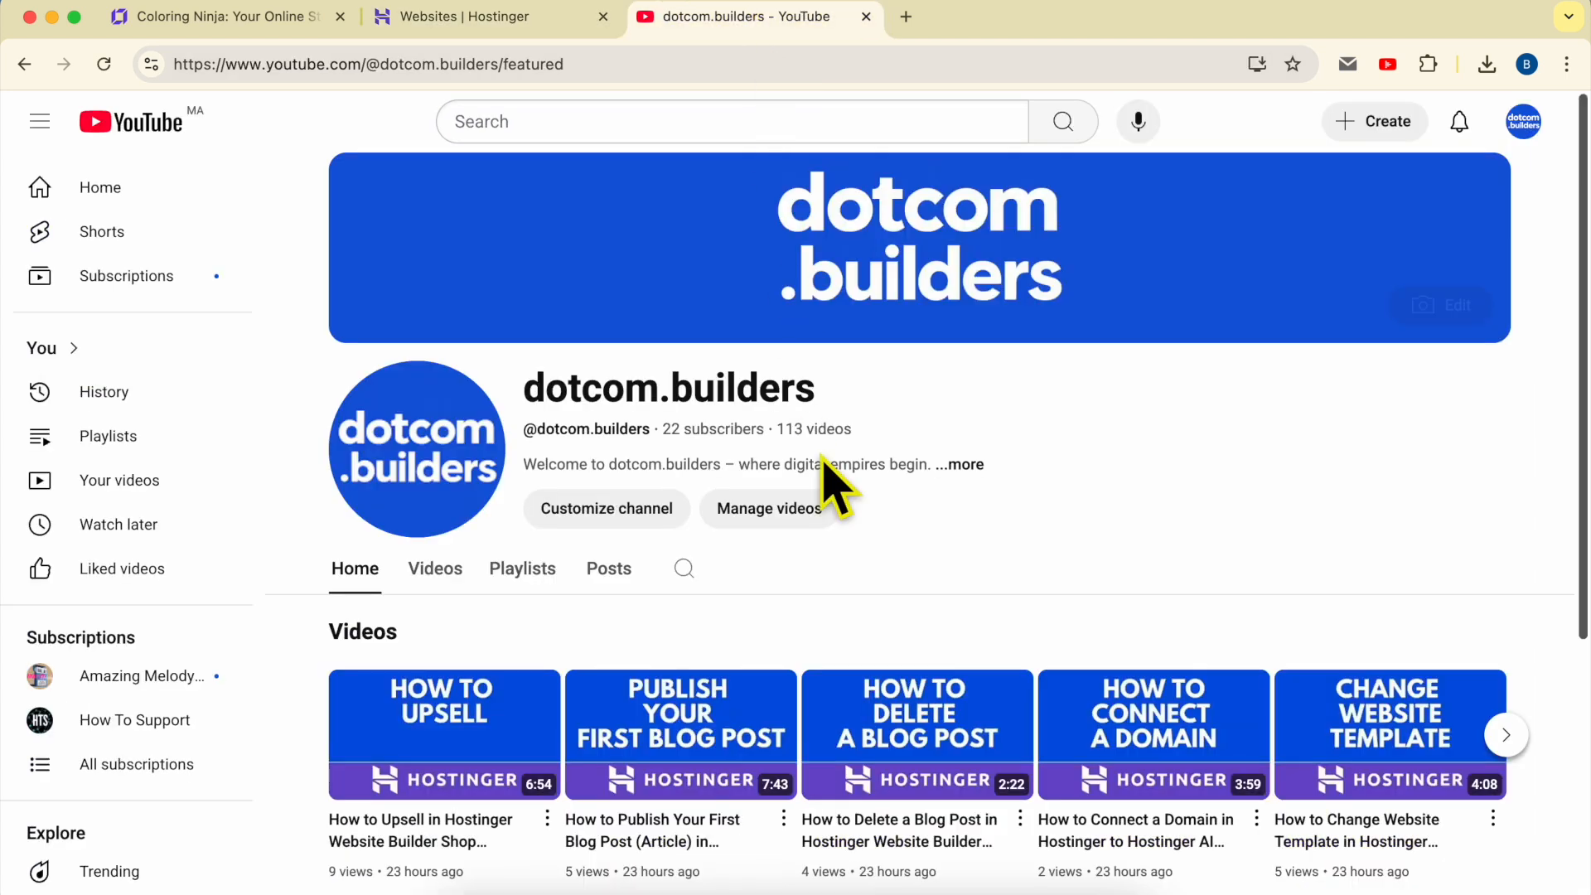
{"action": "left_click", "coordinate": [686, 571]}
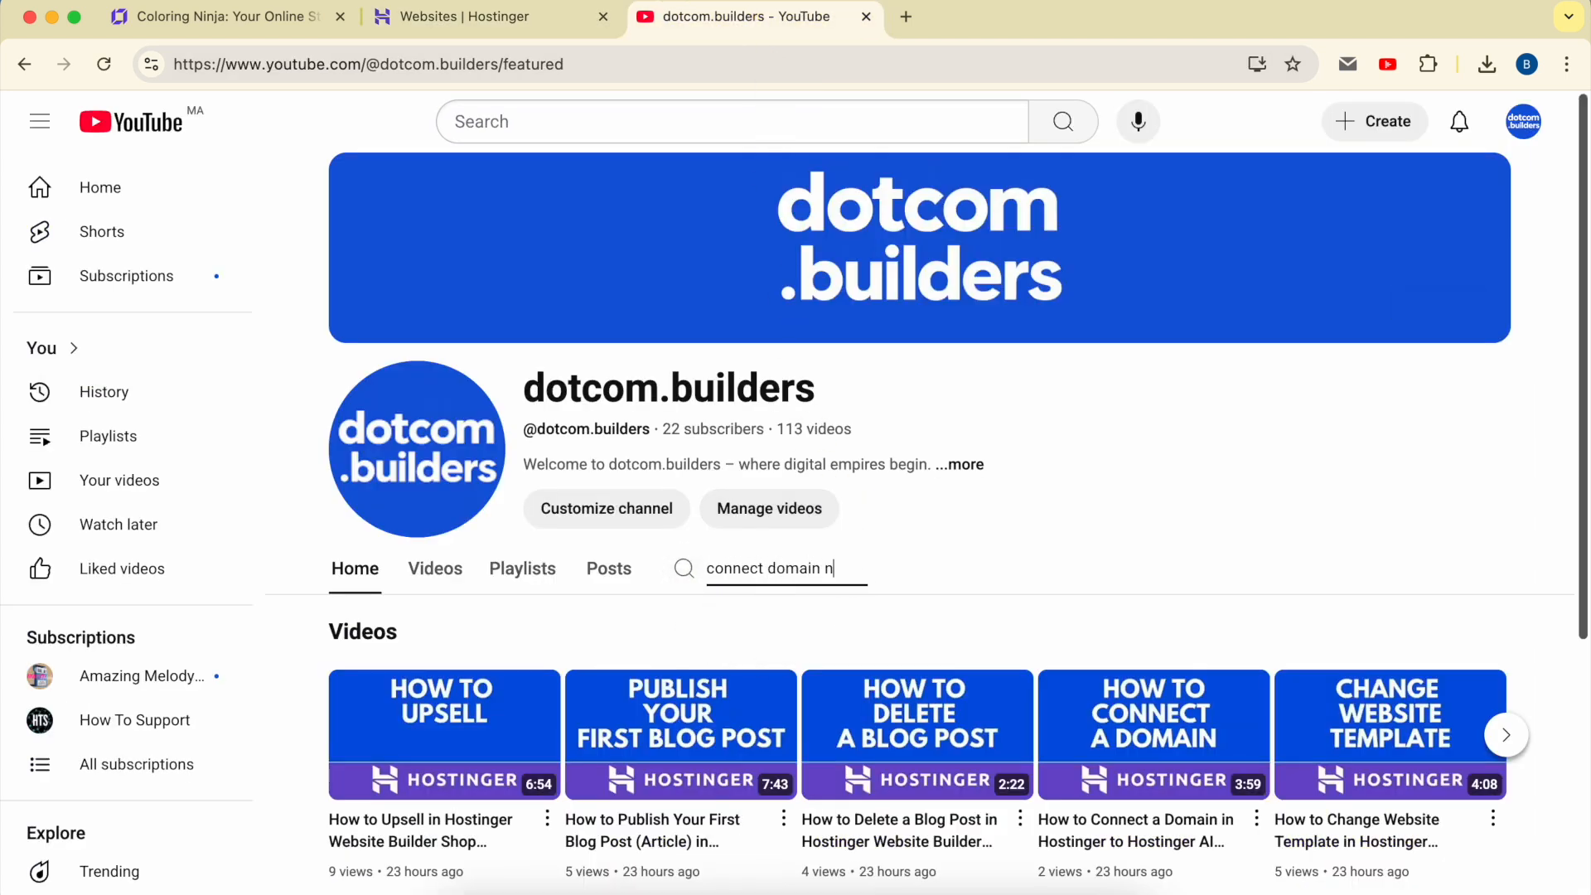
{"action": "type", "text": "connect domain name hostinger"}
{"action": "key", "text": "Return"}
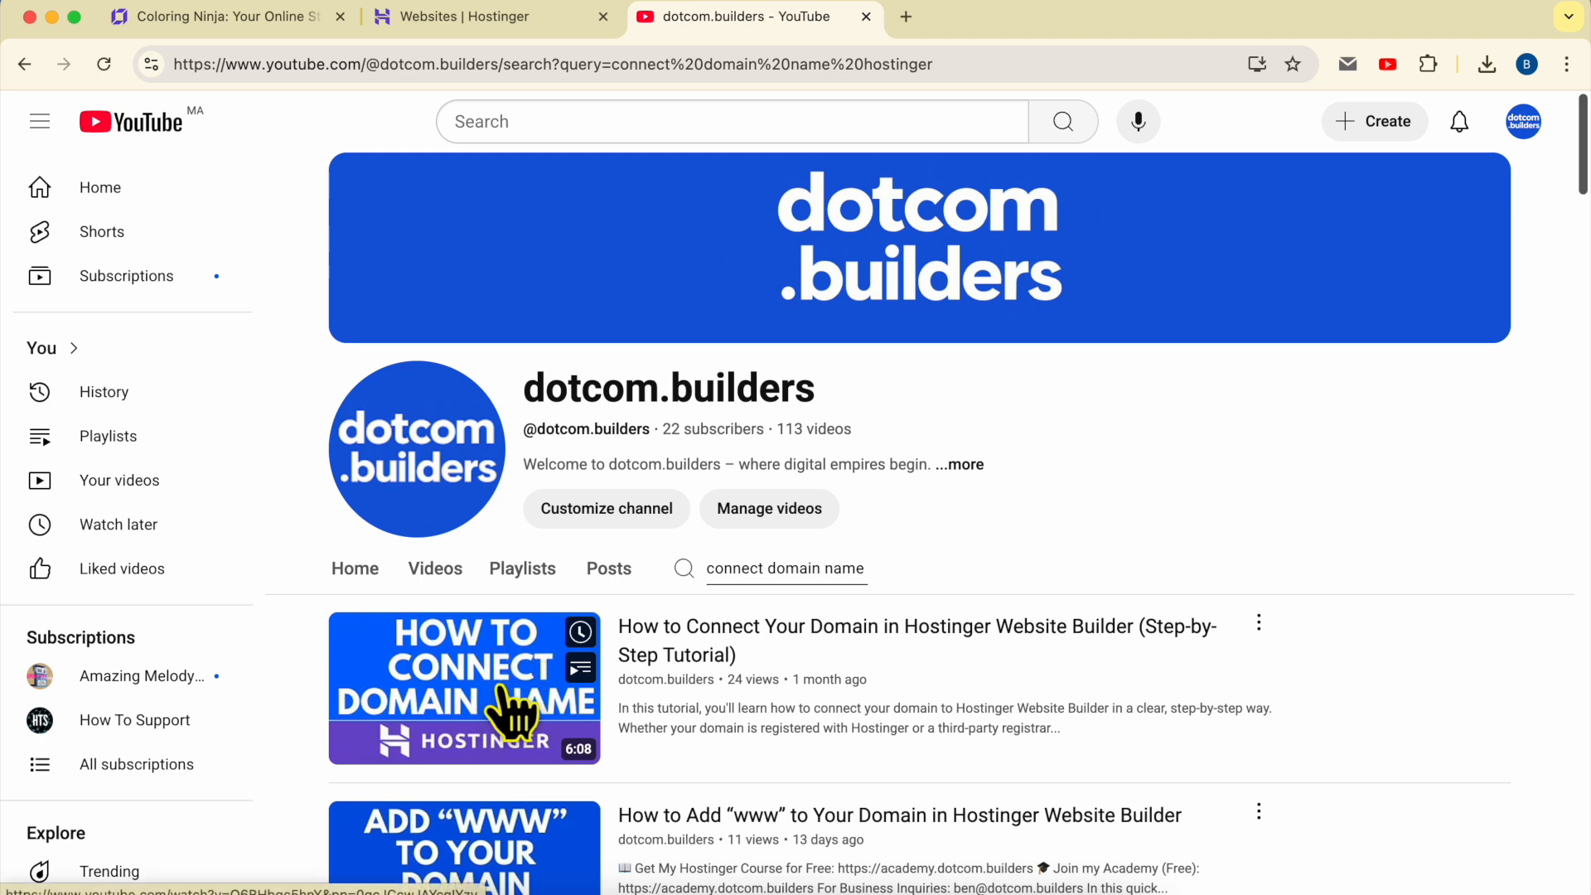
{"action": "scroll", "coordinate": [507, 679], "scroll_direction": "down", "scroll_amount": 1}
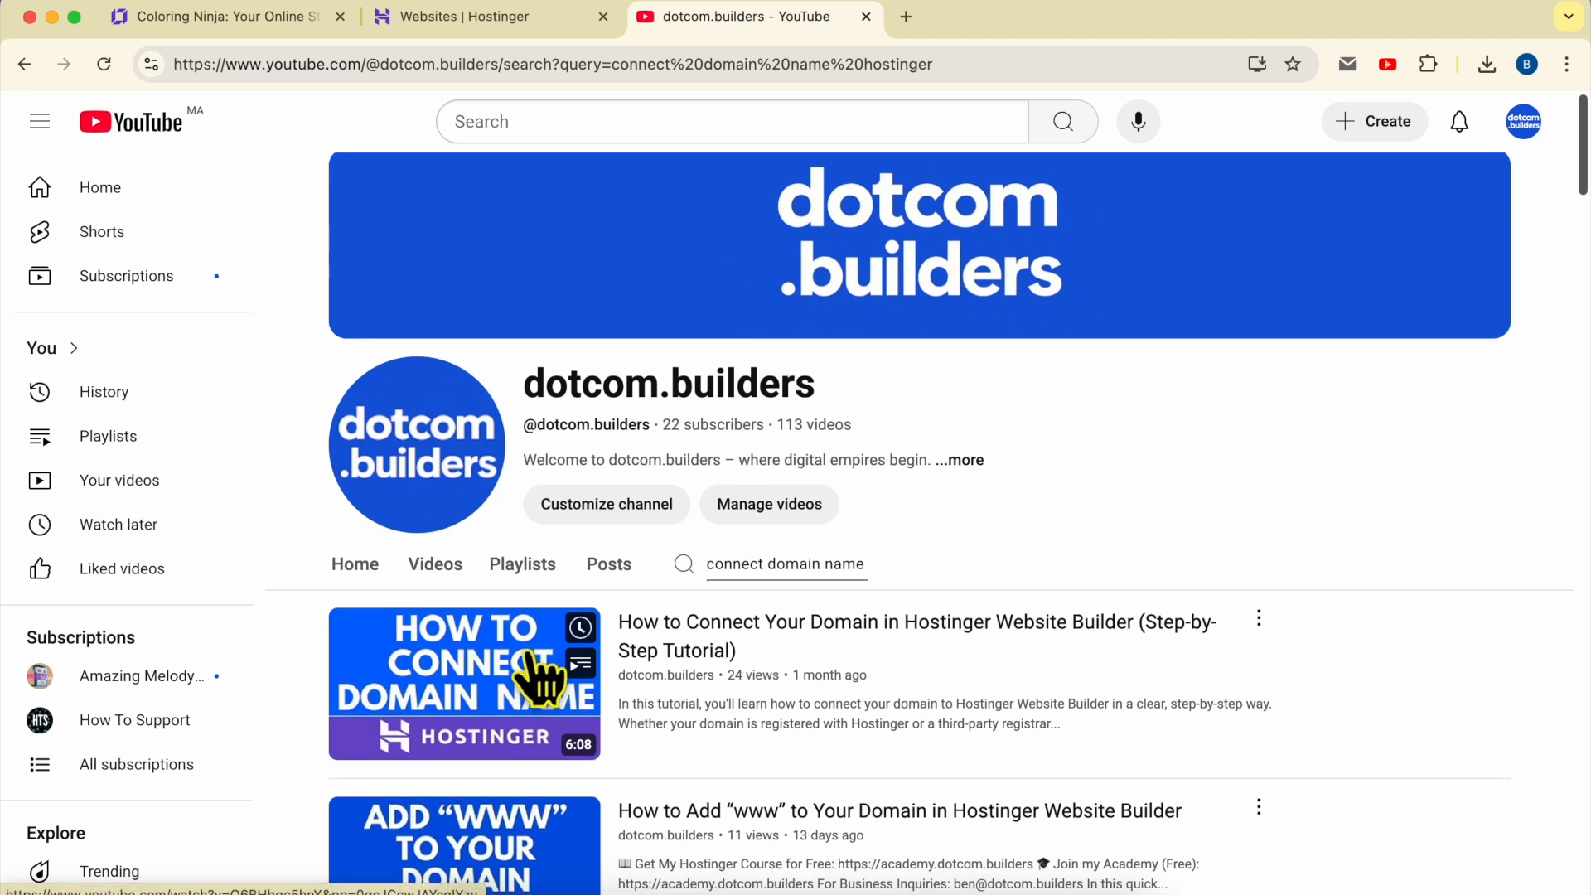
Step: Return to the Hostinger website list, open benstutorial.com for editing and go to its store manager
{"action": "left_click", "coordinate": [443, 20]}
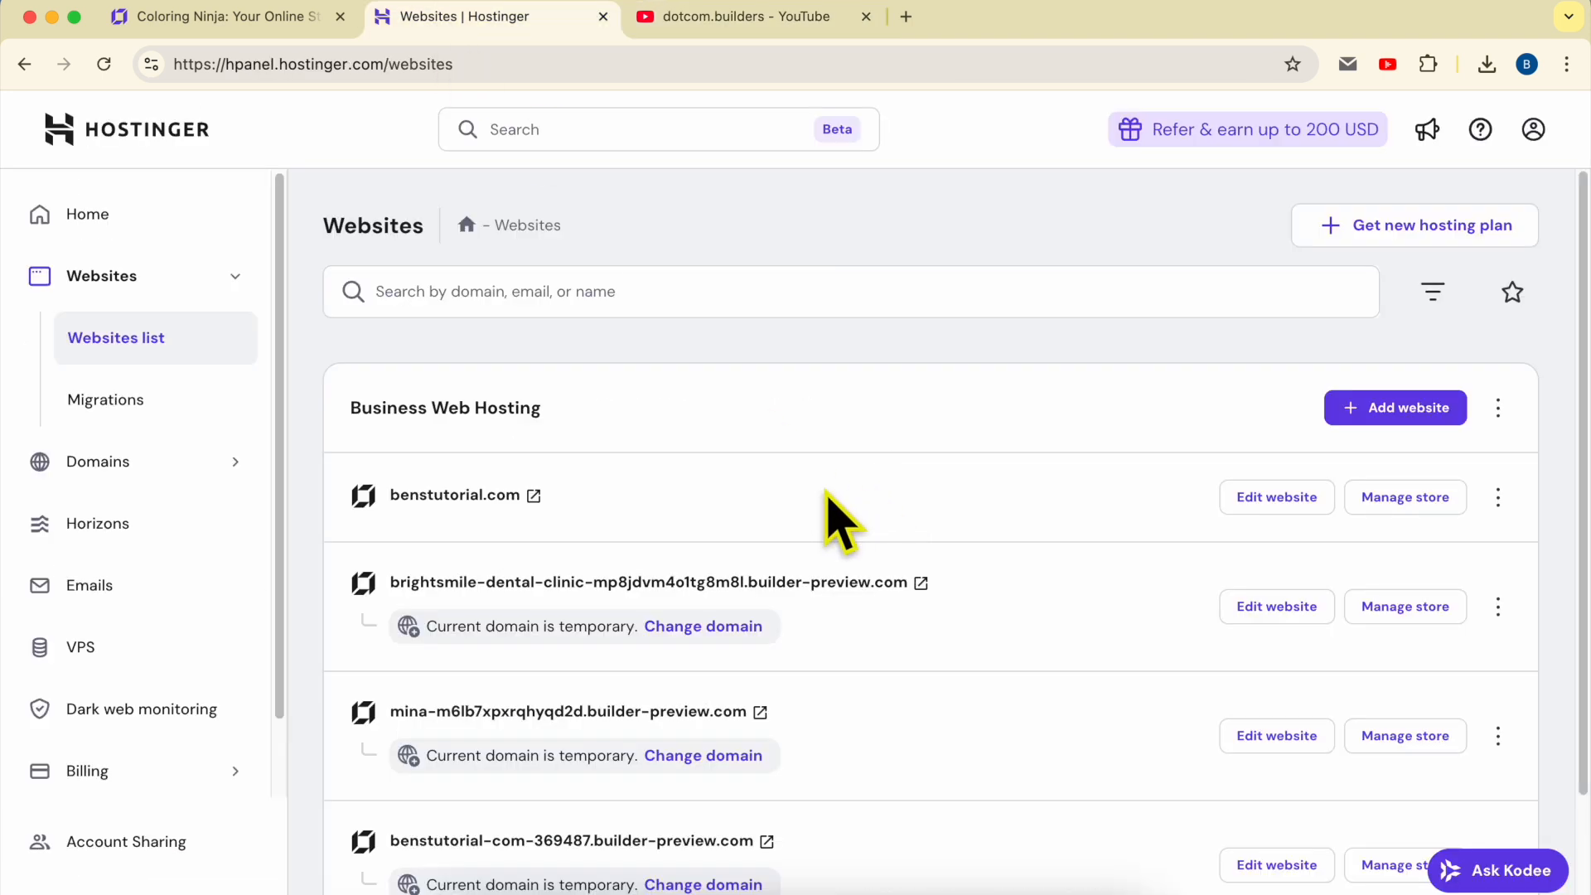
{"action": "left_click", "coordinate": [1272, 501]}
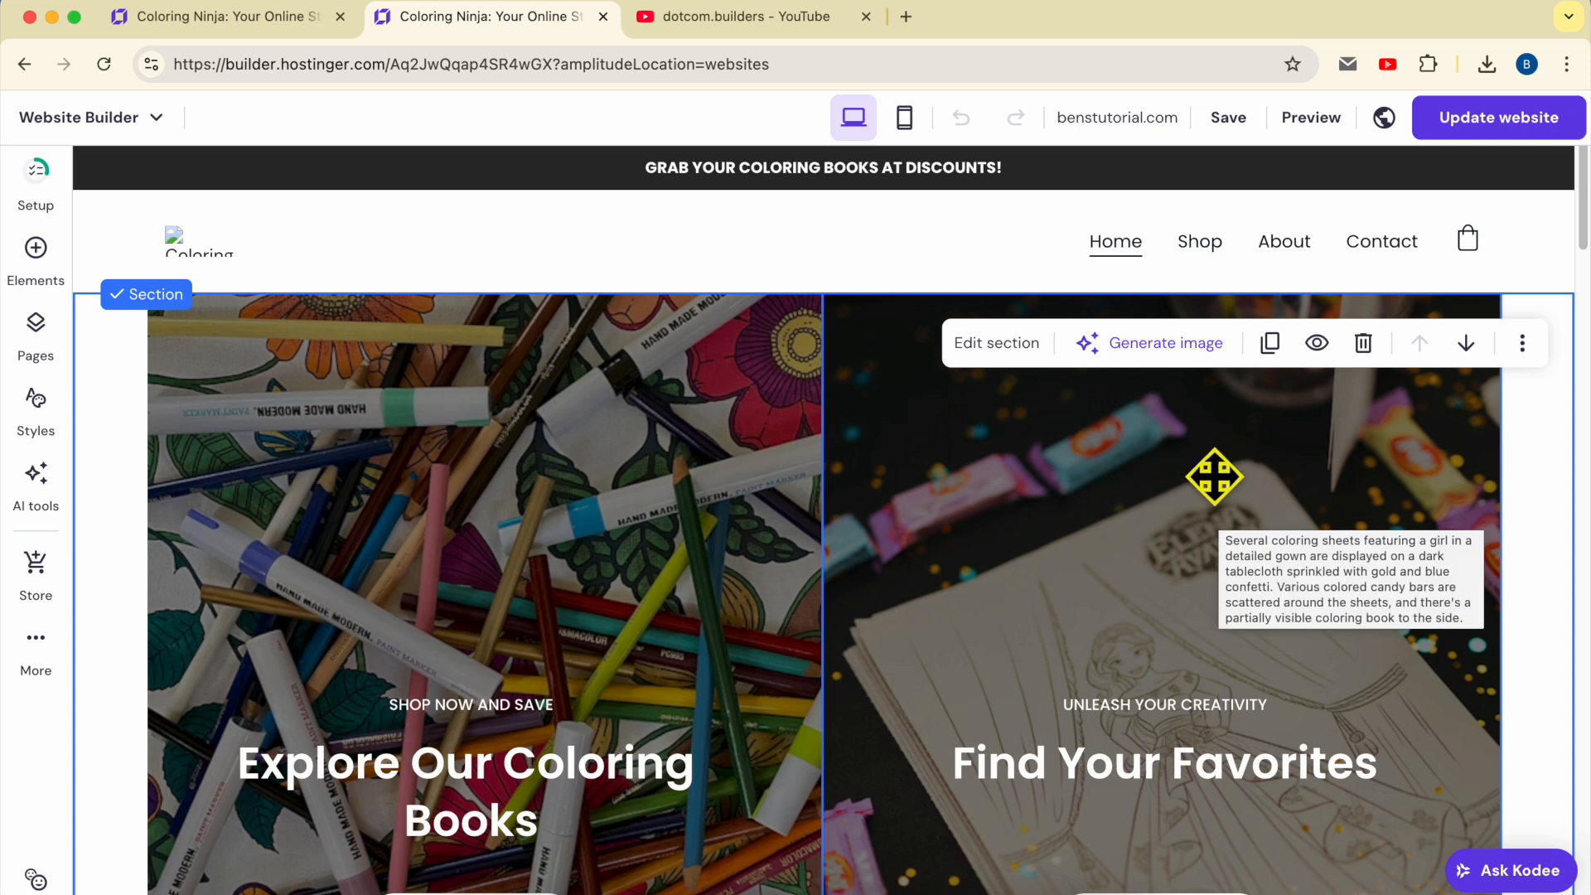
{"action": "left_click", "coordinate": [131, 131]}
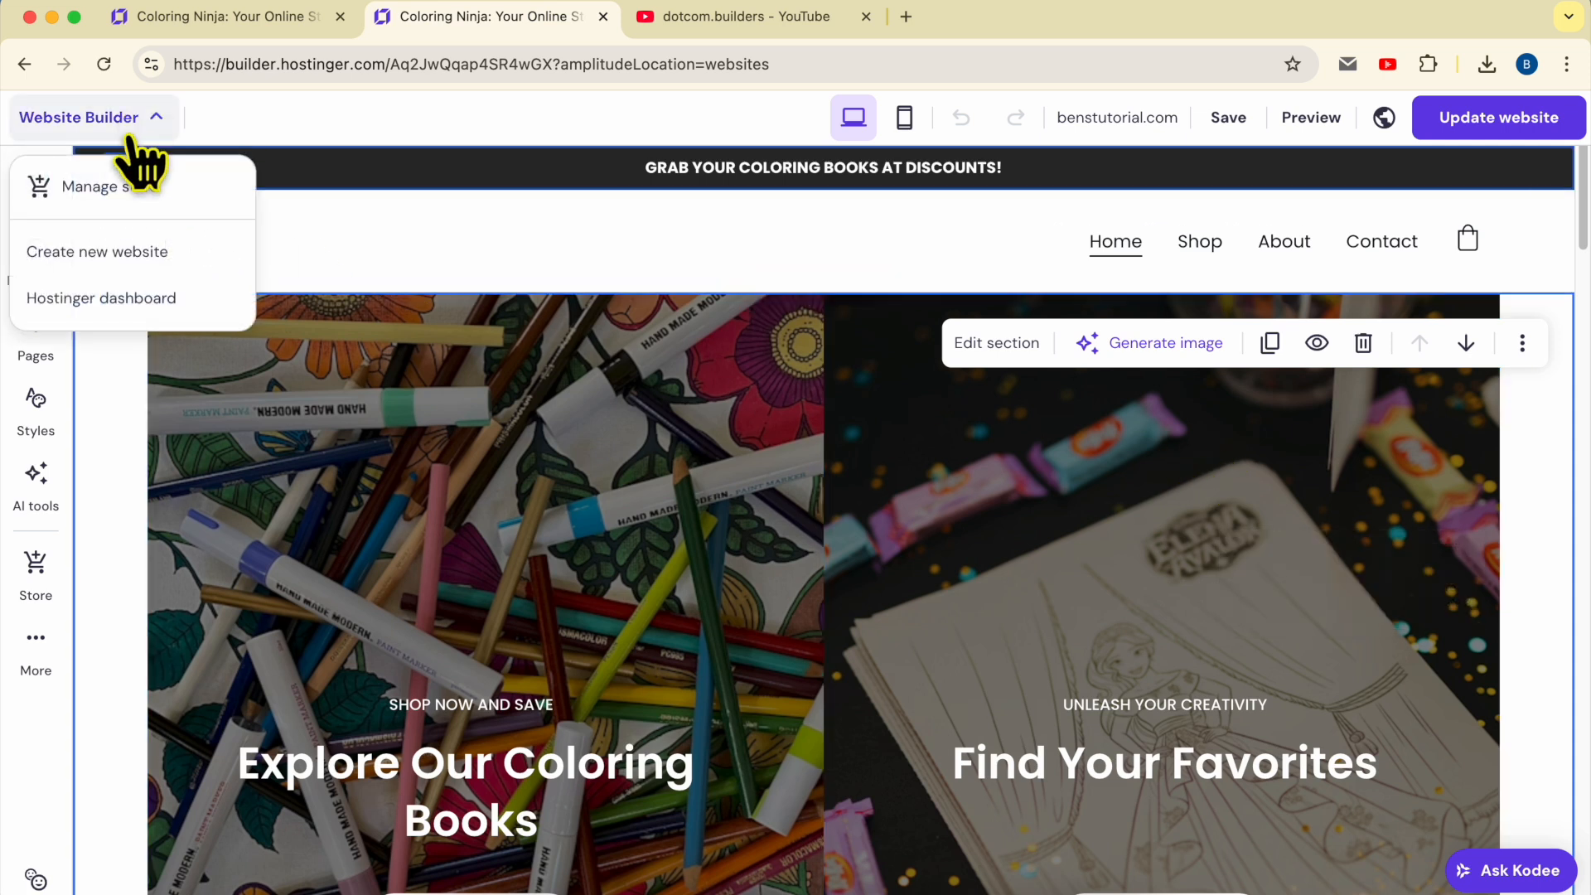
{"action": "left_click", "coordinate": [116, 187]}
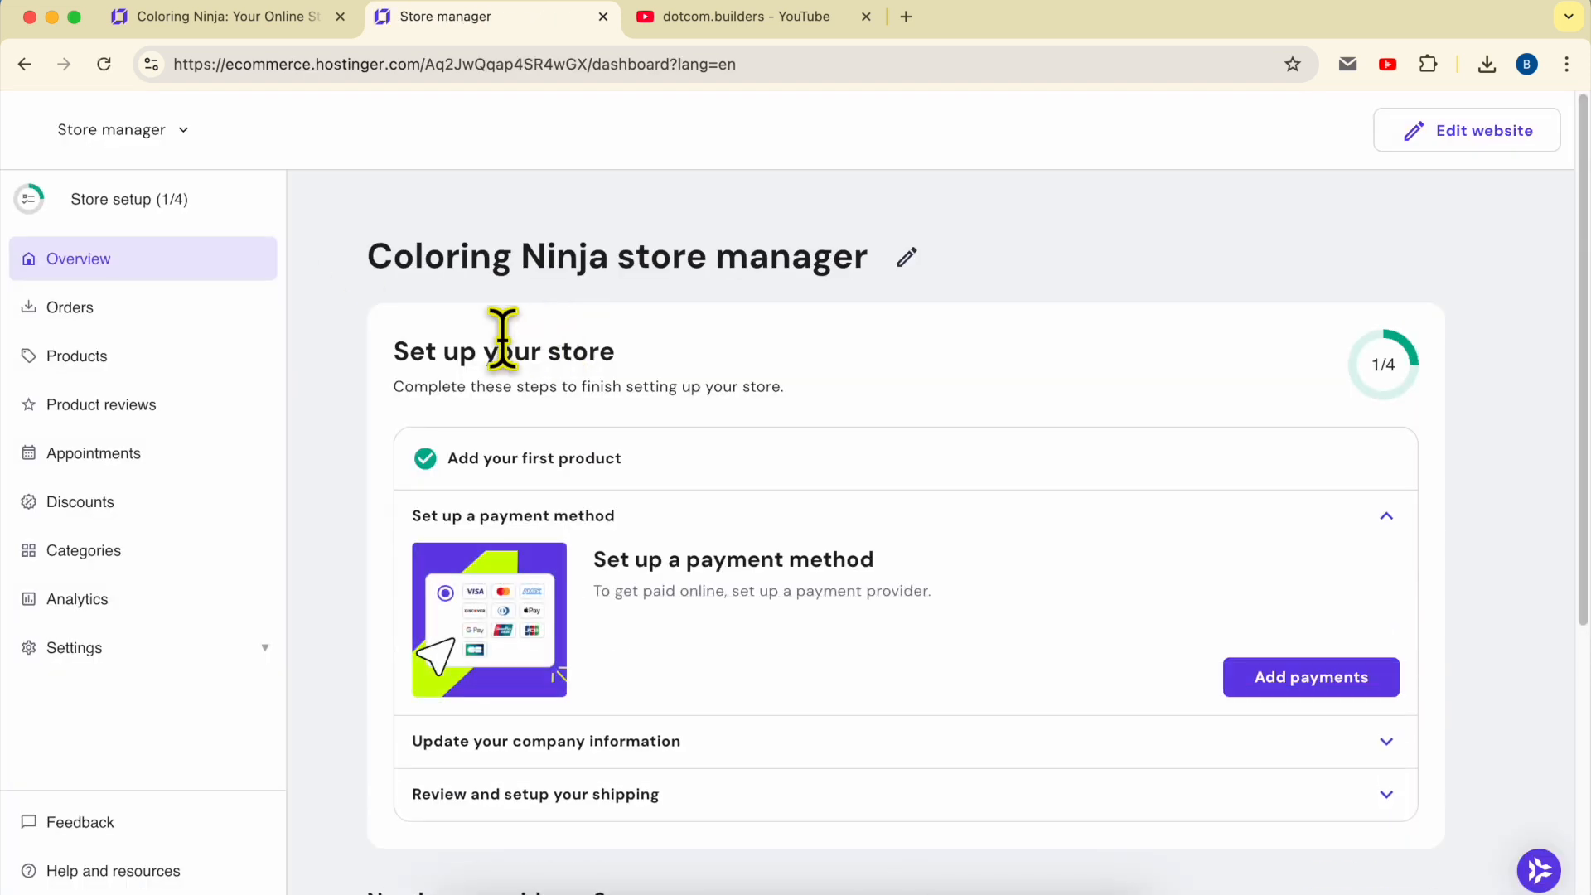
Step: Start a new digital product from the store's product list and look over its empty details form
{"action": "left_click", "coordinate": [157, 363]}
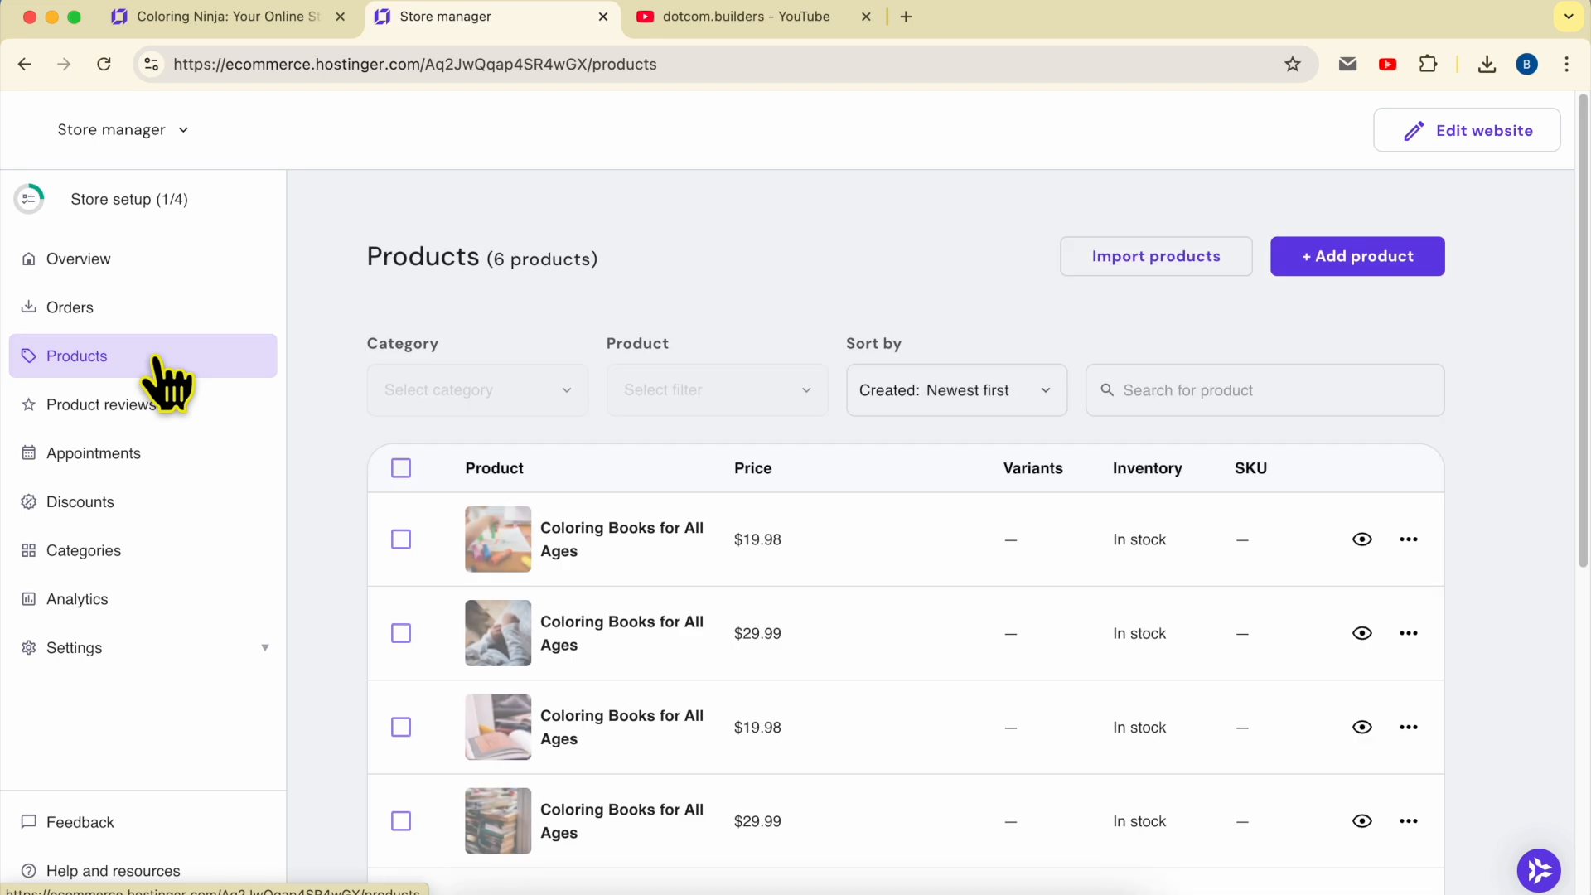
{"action": "left_click", "coordinate": [1360, 262]}
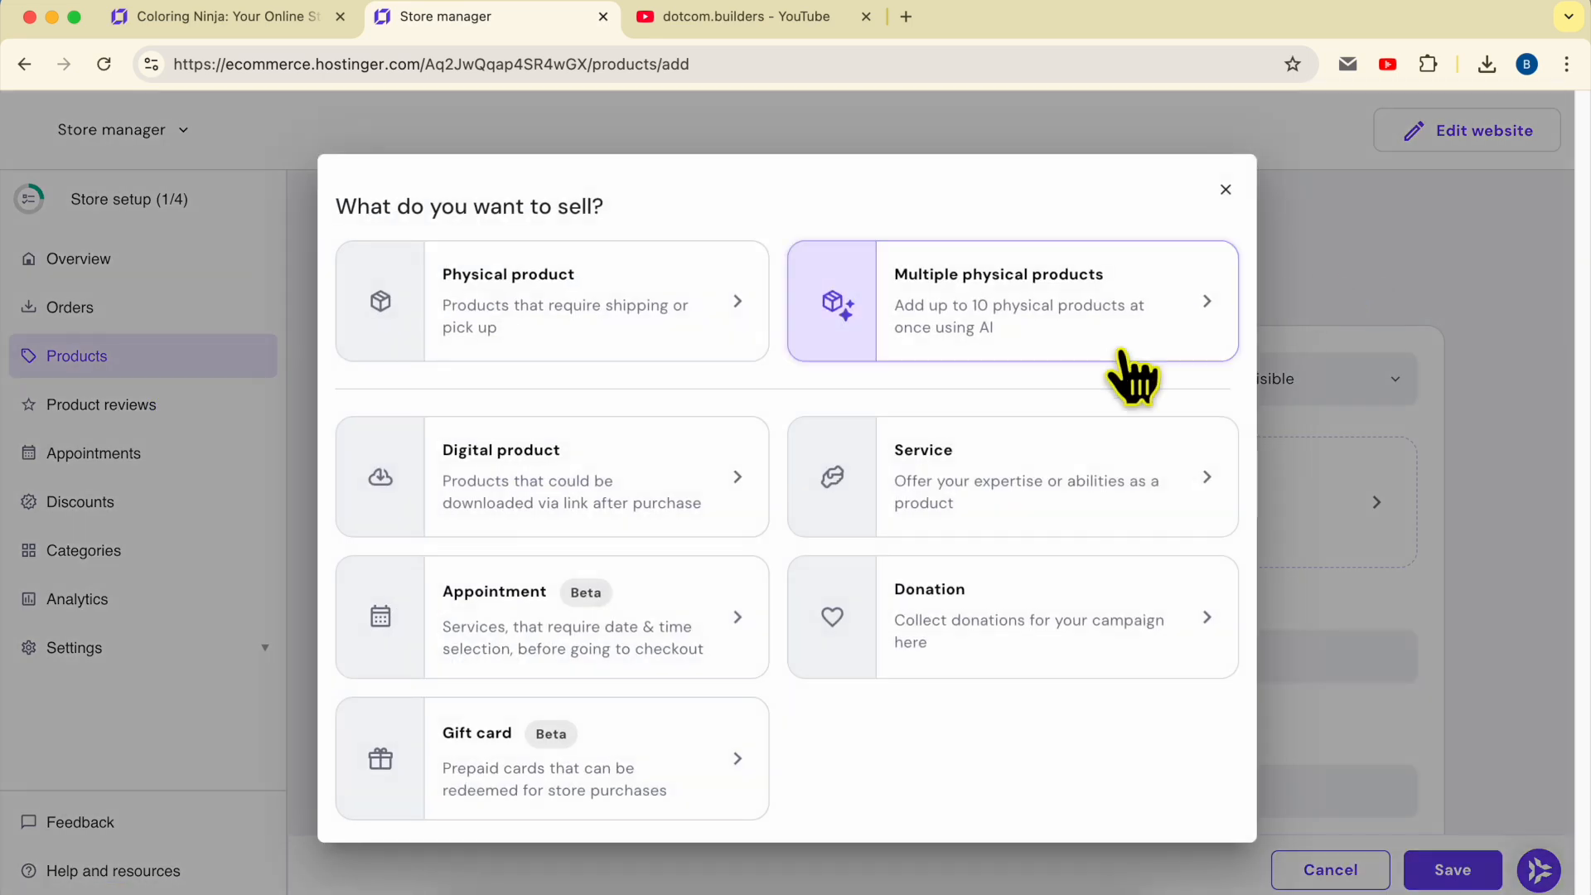
{"action": "left_click", "coordinate": [564, 476]}
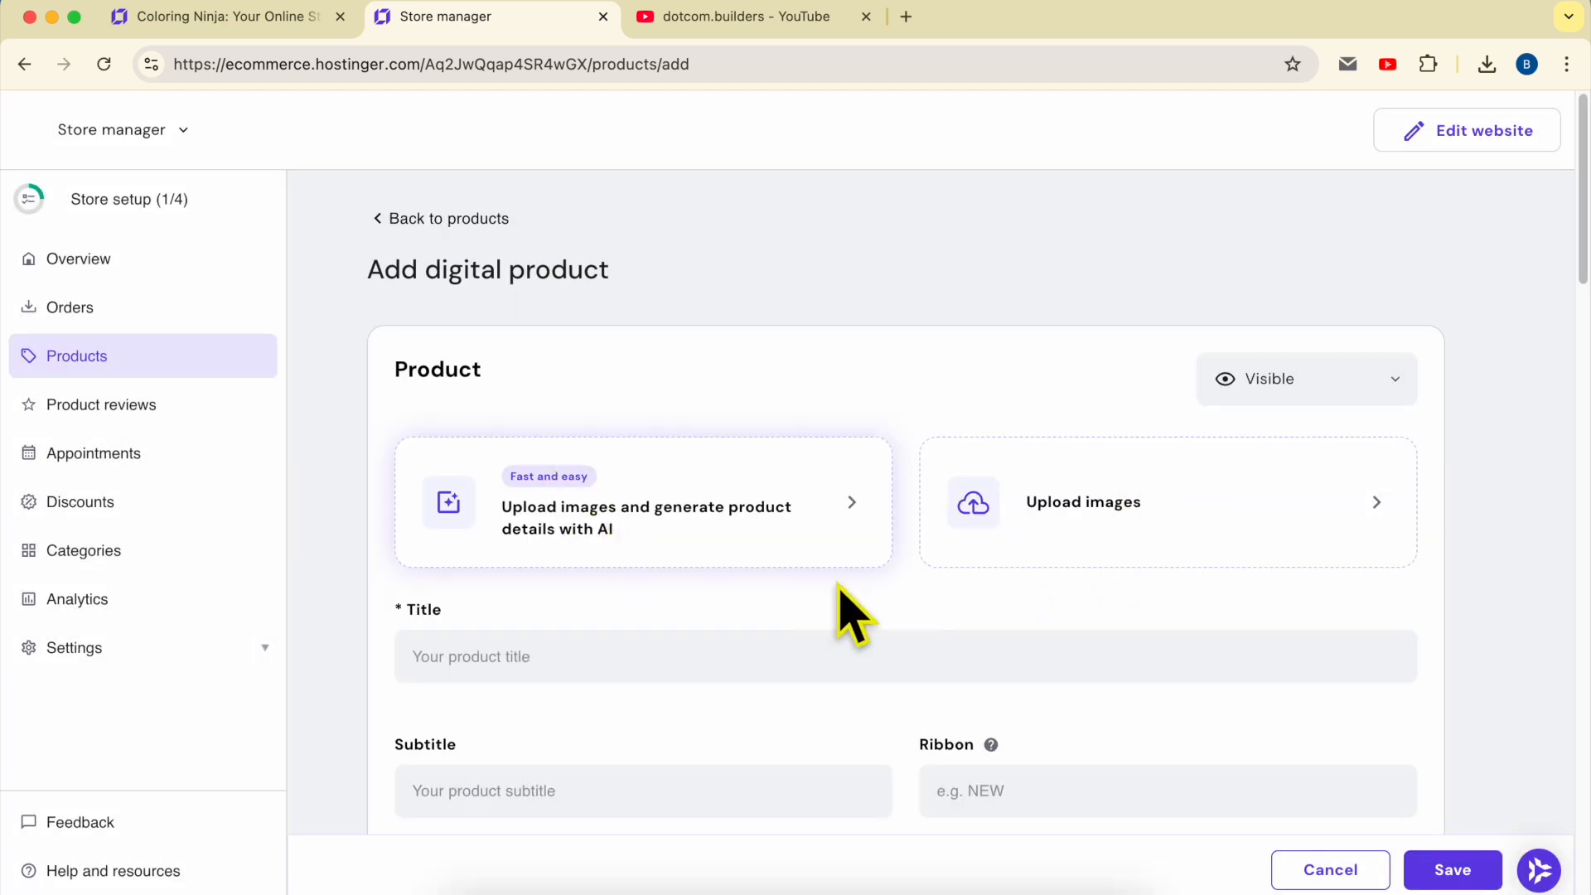
{"action": "scroll", "coordinate": [839, 585], "scroll_direction": "down", "scroll_amount": 3}
{"action": "scroll", "coordinate": [845, 611], "scroll_direction": "up", "scroll_amount": 1}
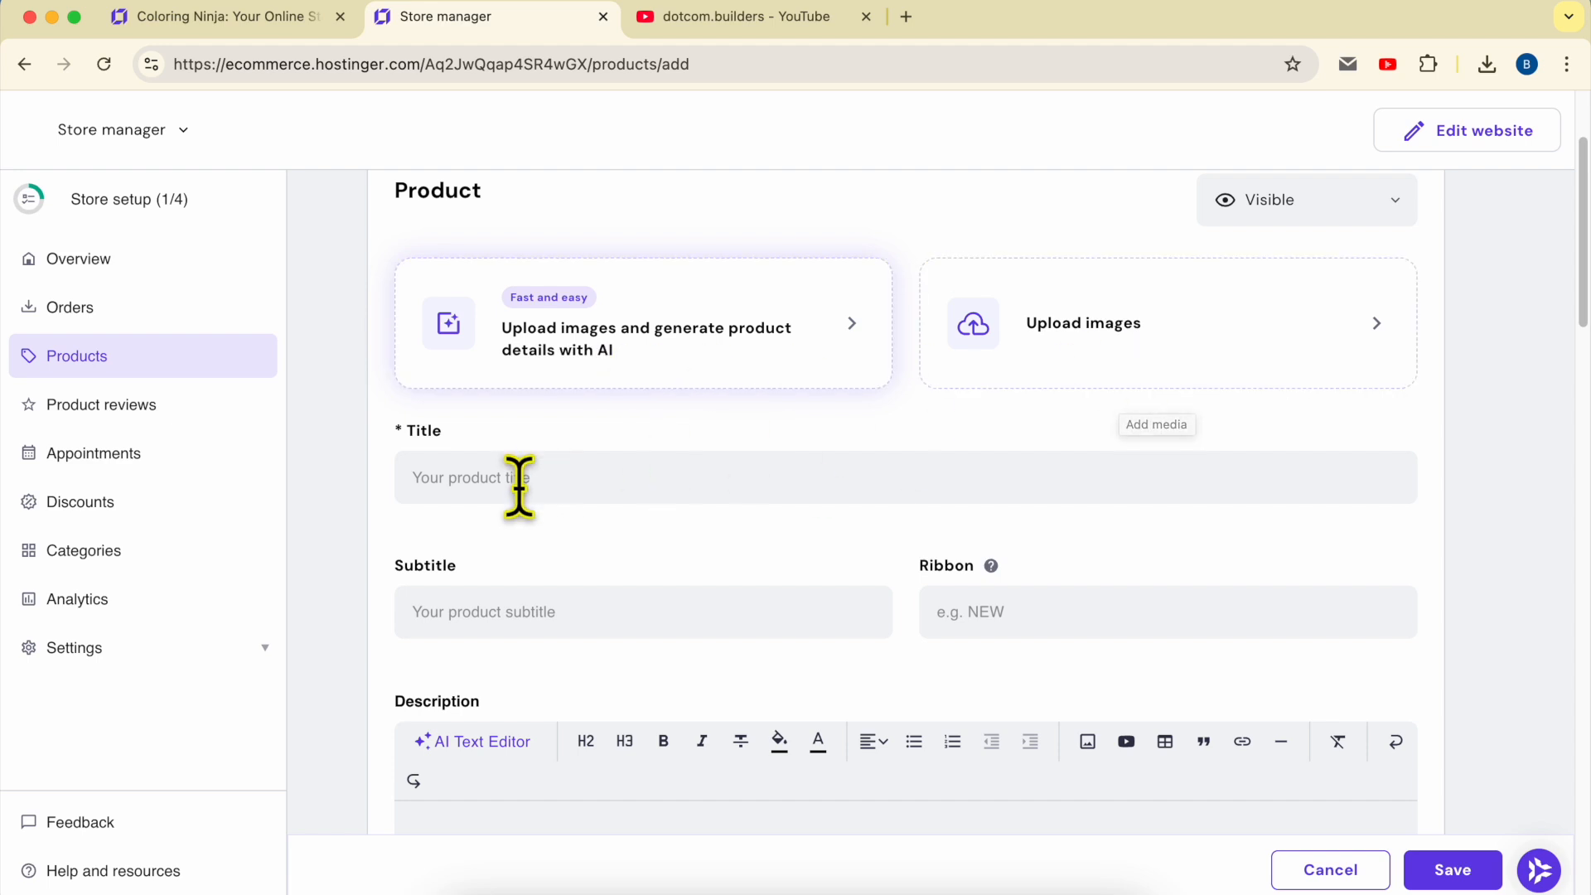
{"action": "left_click", "coordinate": [491, 477]}
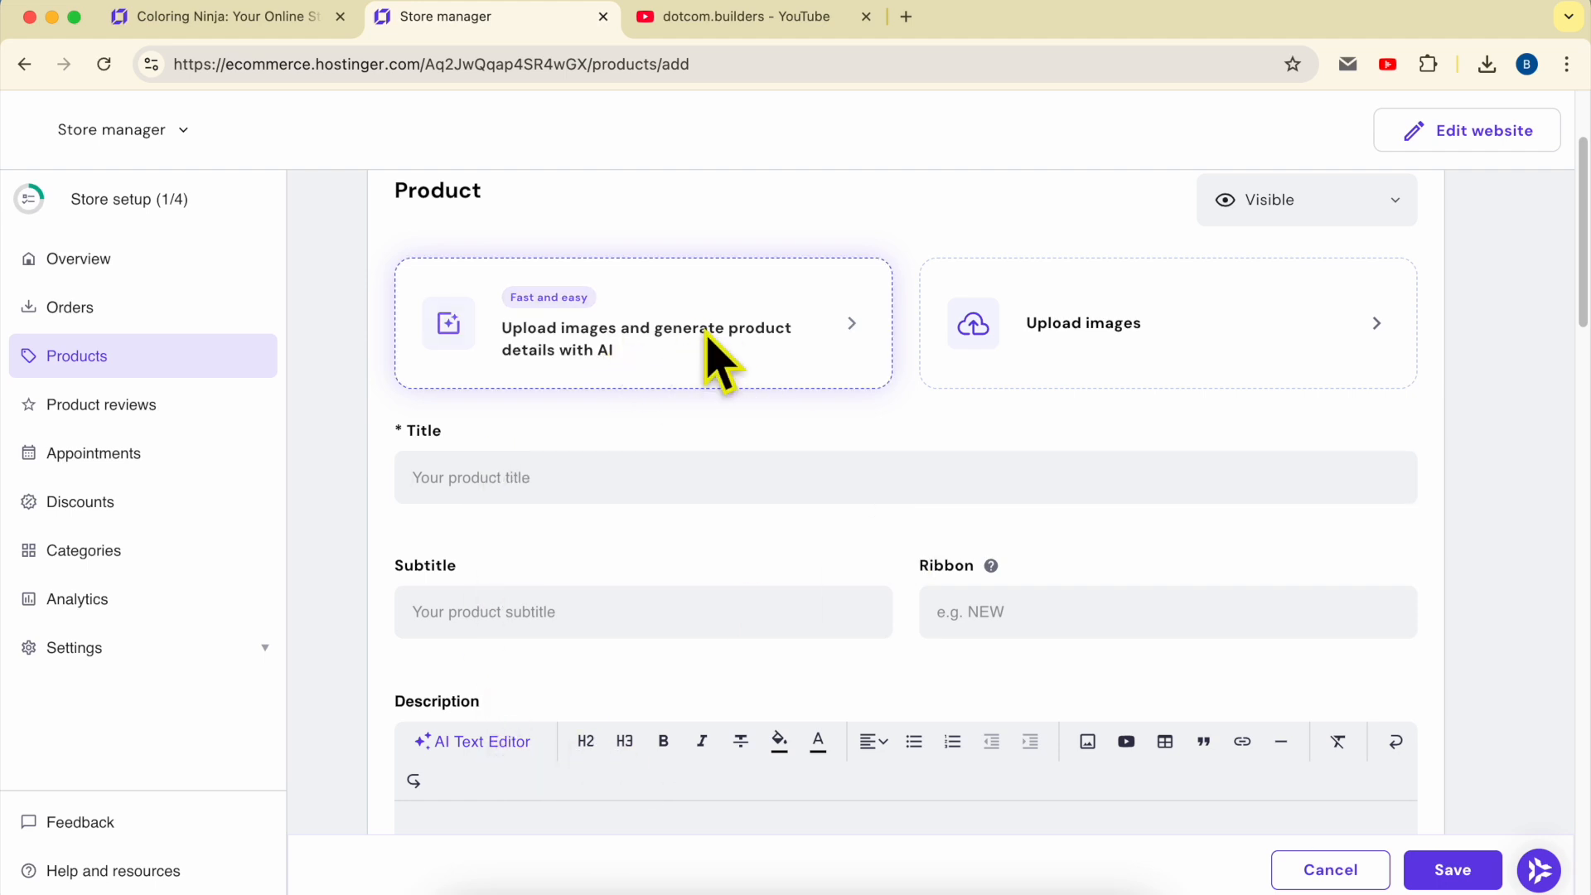
Step: Preview the two New Project images in Downloads, then upload New Project (7).jpg and generate the product details with AI
{"action": "left_click", "coordinate": [675, 365]}
{"action": "left_click", "coordinate": [473, 207]}
{"action": "key", "text": "Down"}
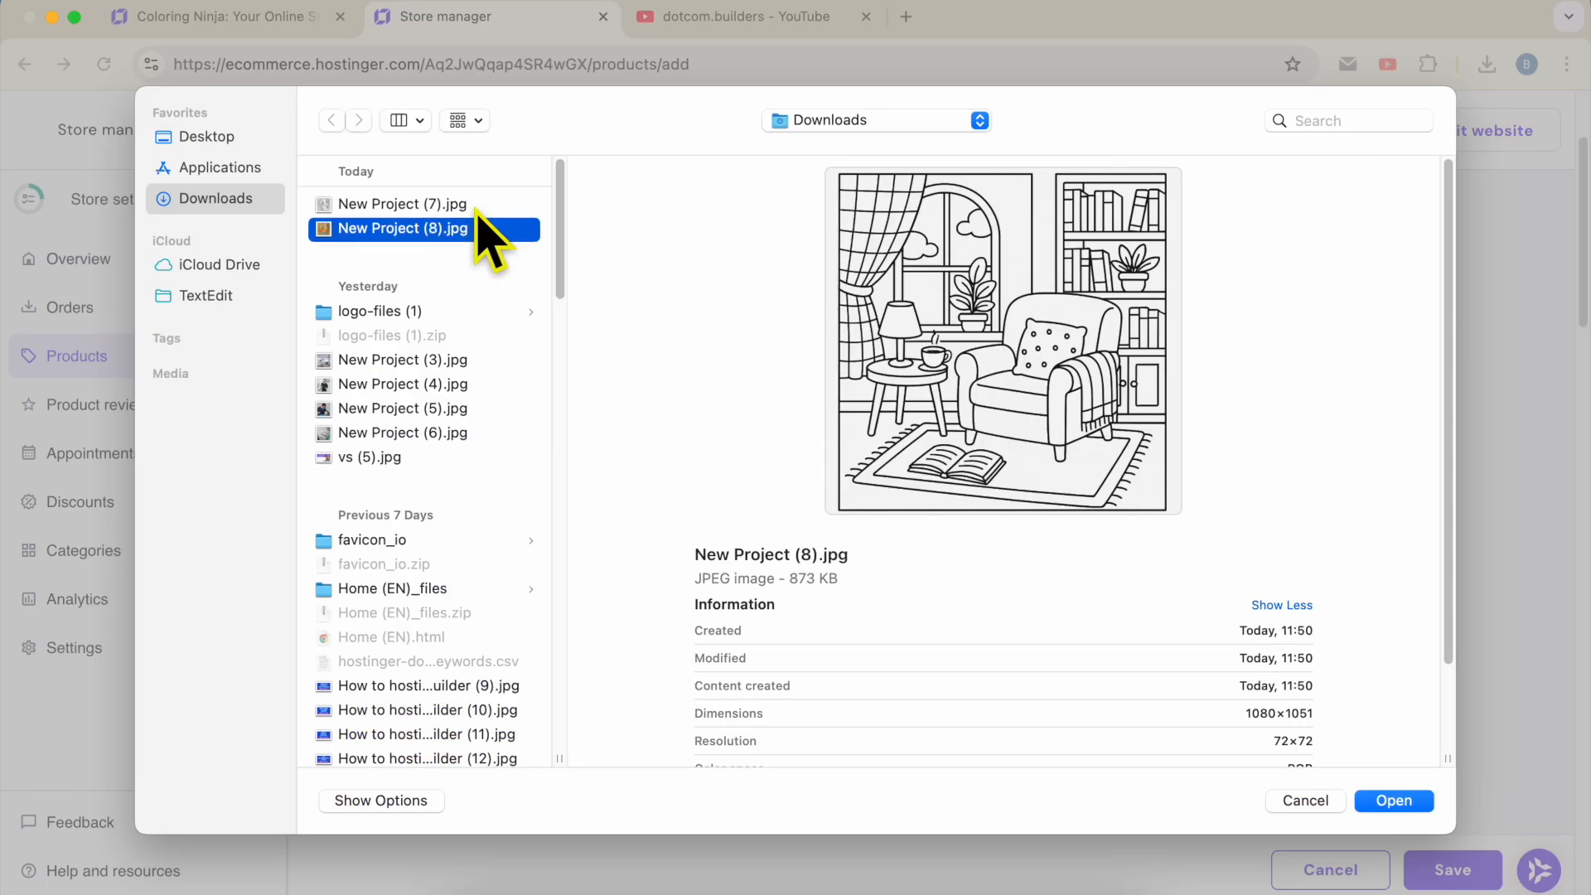
{"action": "key", "text": "Up"}
{"action": "left_click", "coordinate": [460, 228], "text": "shift"}
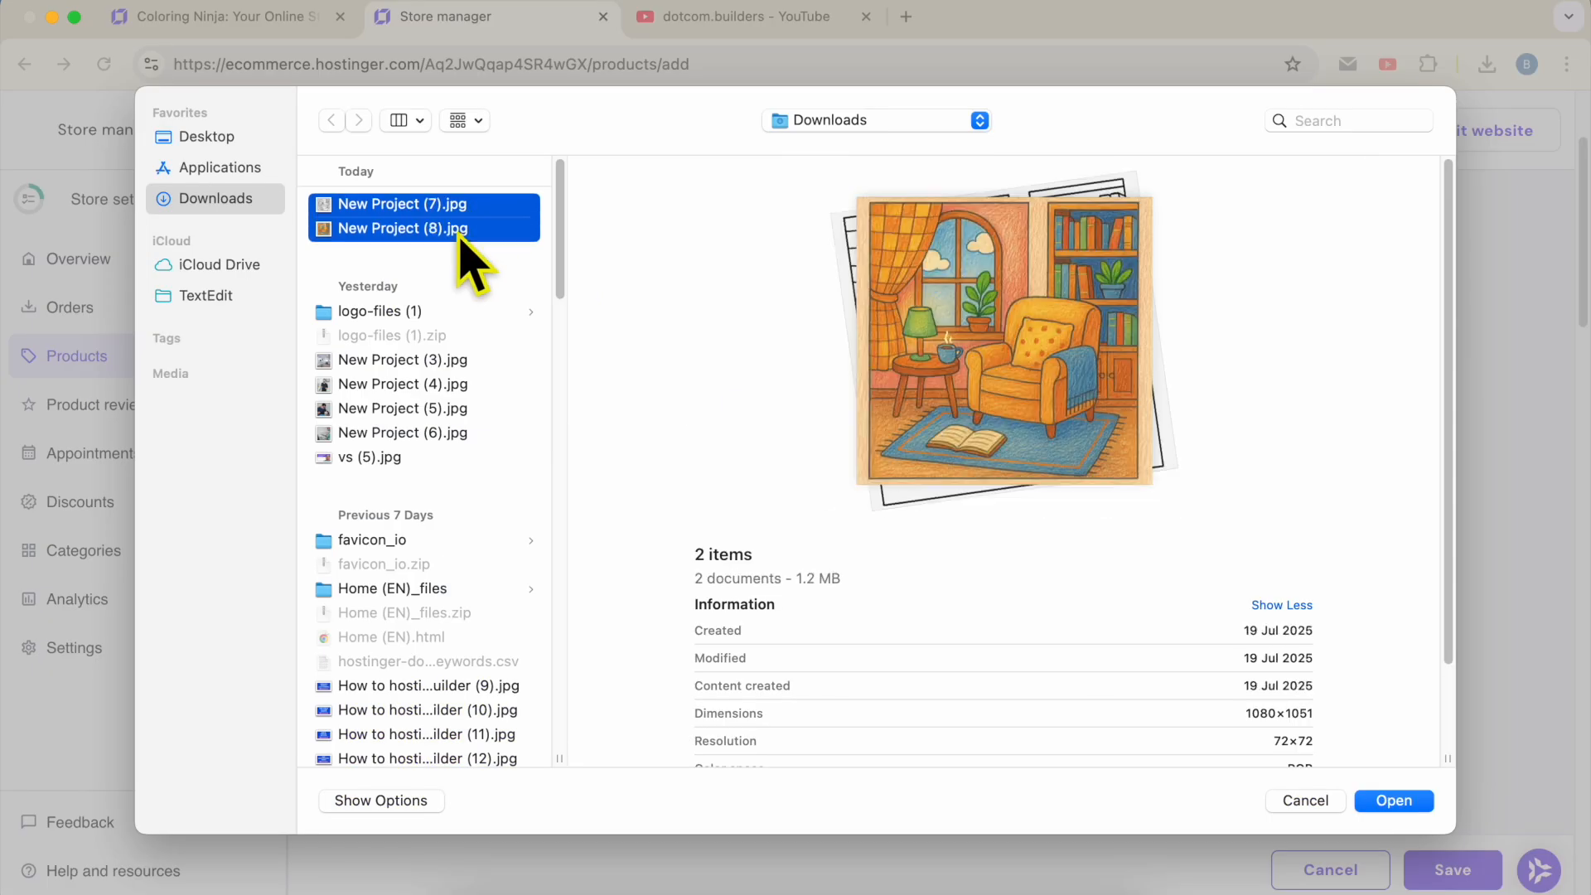
{"action": "left_click", "coordinate": [516, 206]}
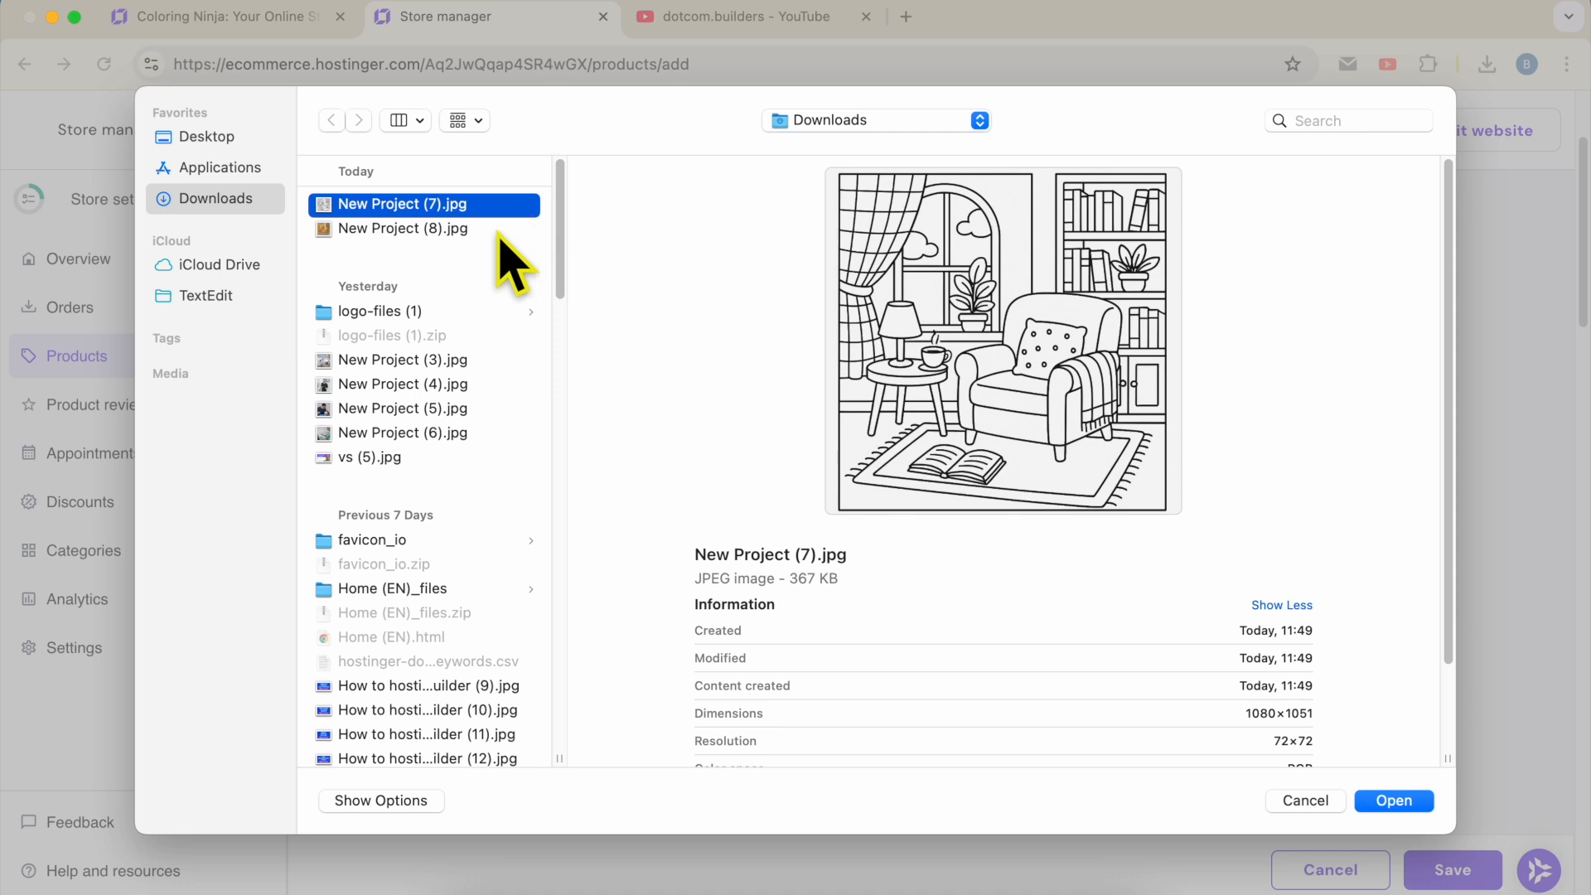
{"action": "left_click", "coordinate": [500, 231]}
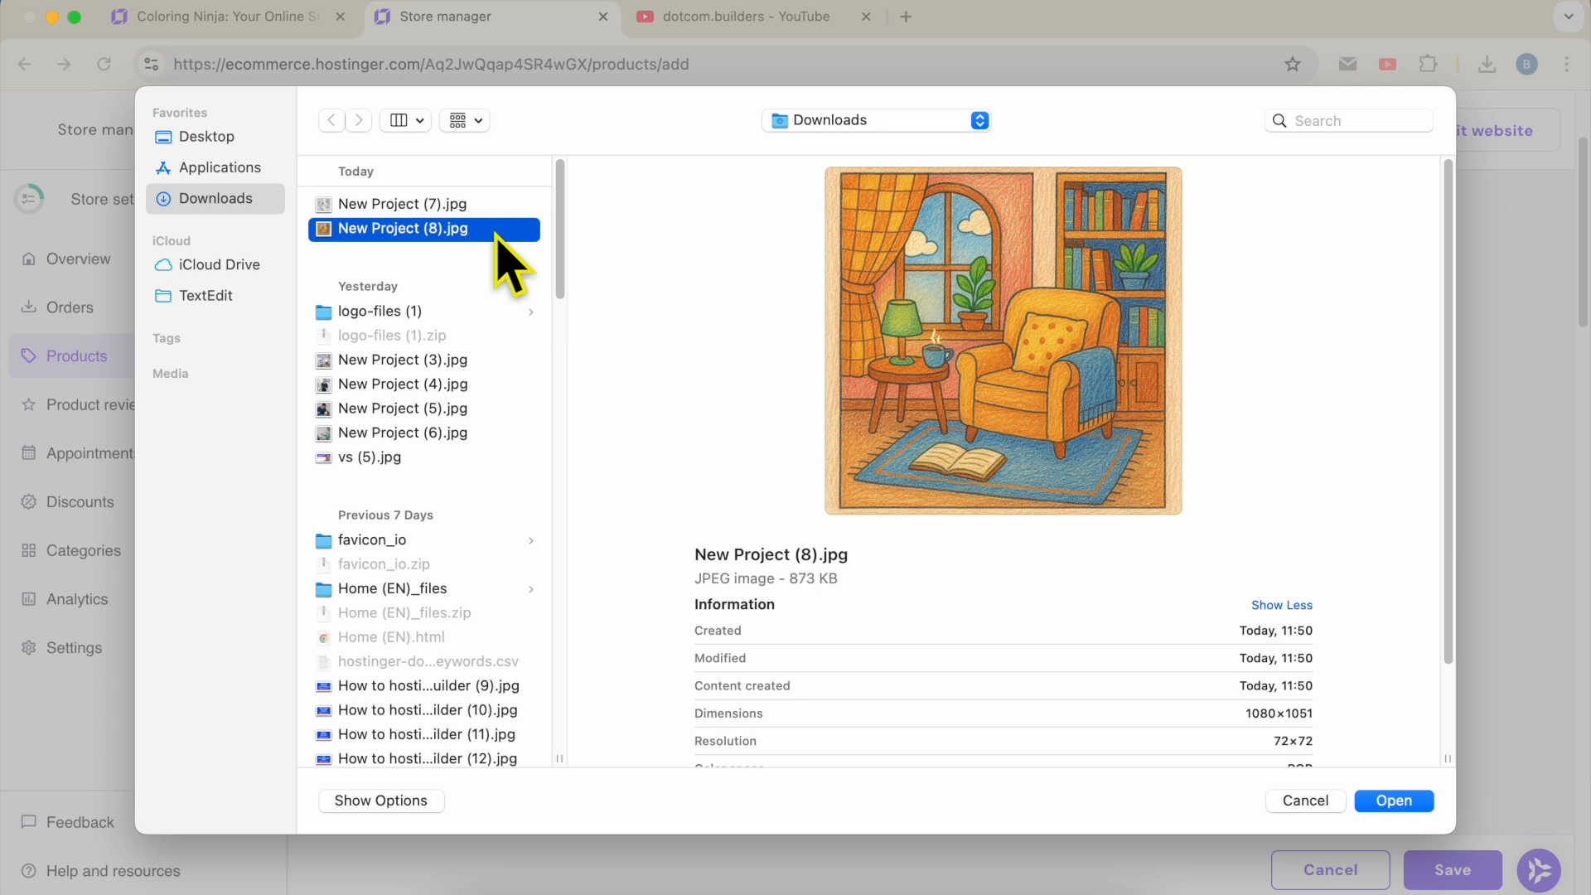
{"action": "left_click", "coordinate": [497, 207]}
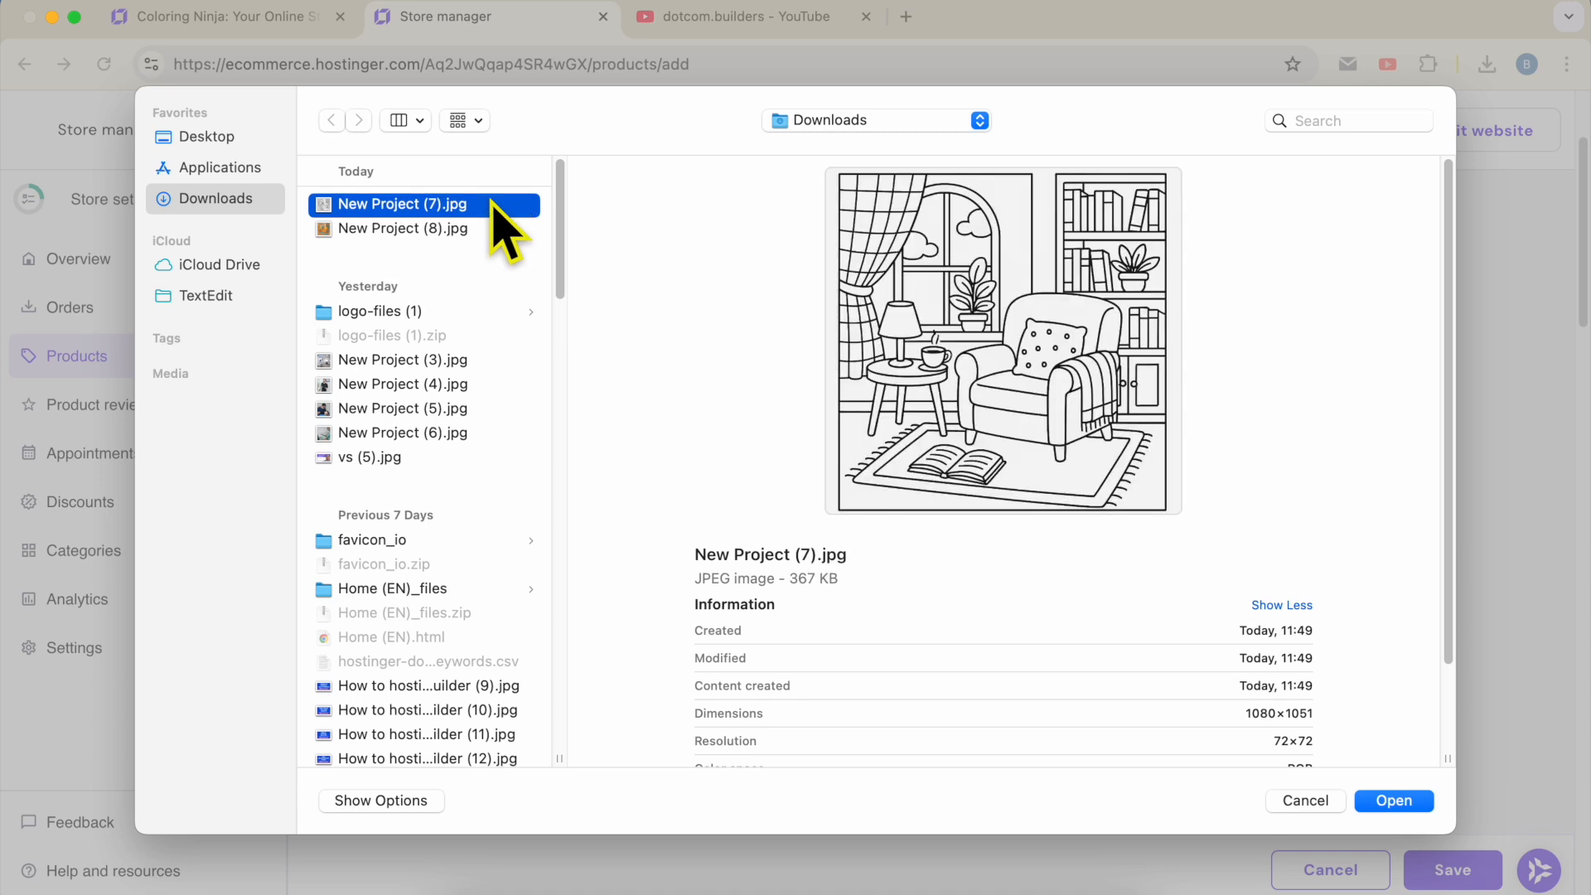
{"action": "double_click", "coordinate": [495, 208]}
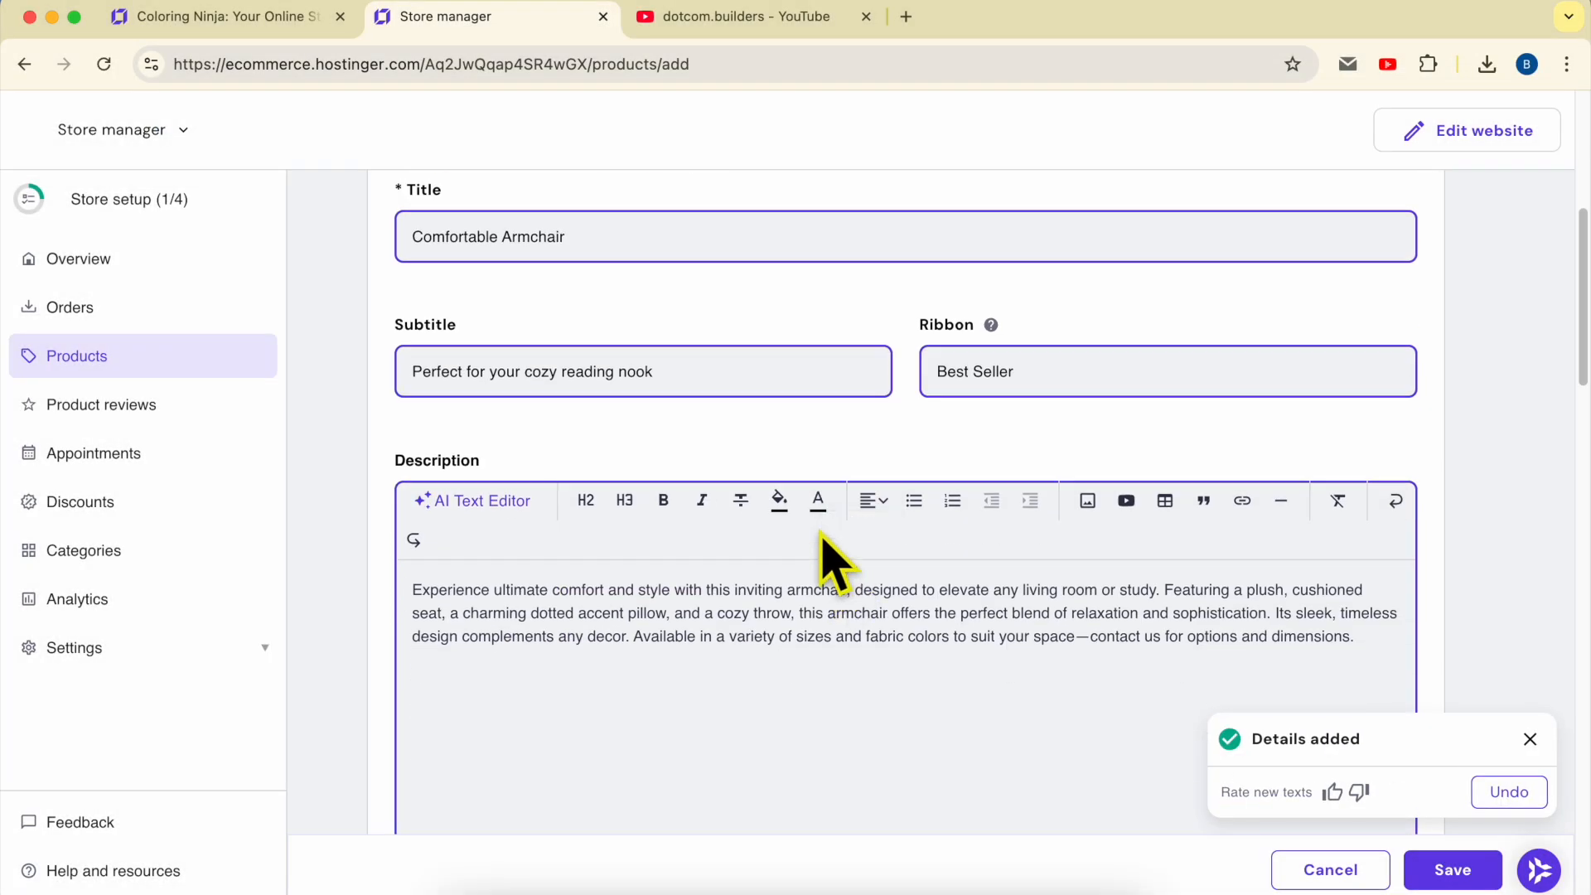
Step: Review the generated title, subtitle, ribbon and description against the uploaded product image
{"action": "scroll", "coordinate": [817, 558], "scroll_direction": "up", "scroll_amount": 5}
{"action": "triple_click", "coordinate": [632, 506]}
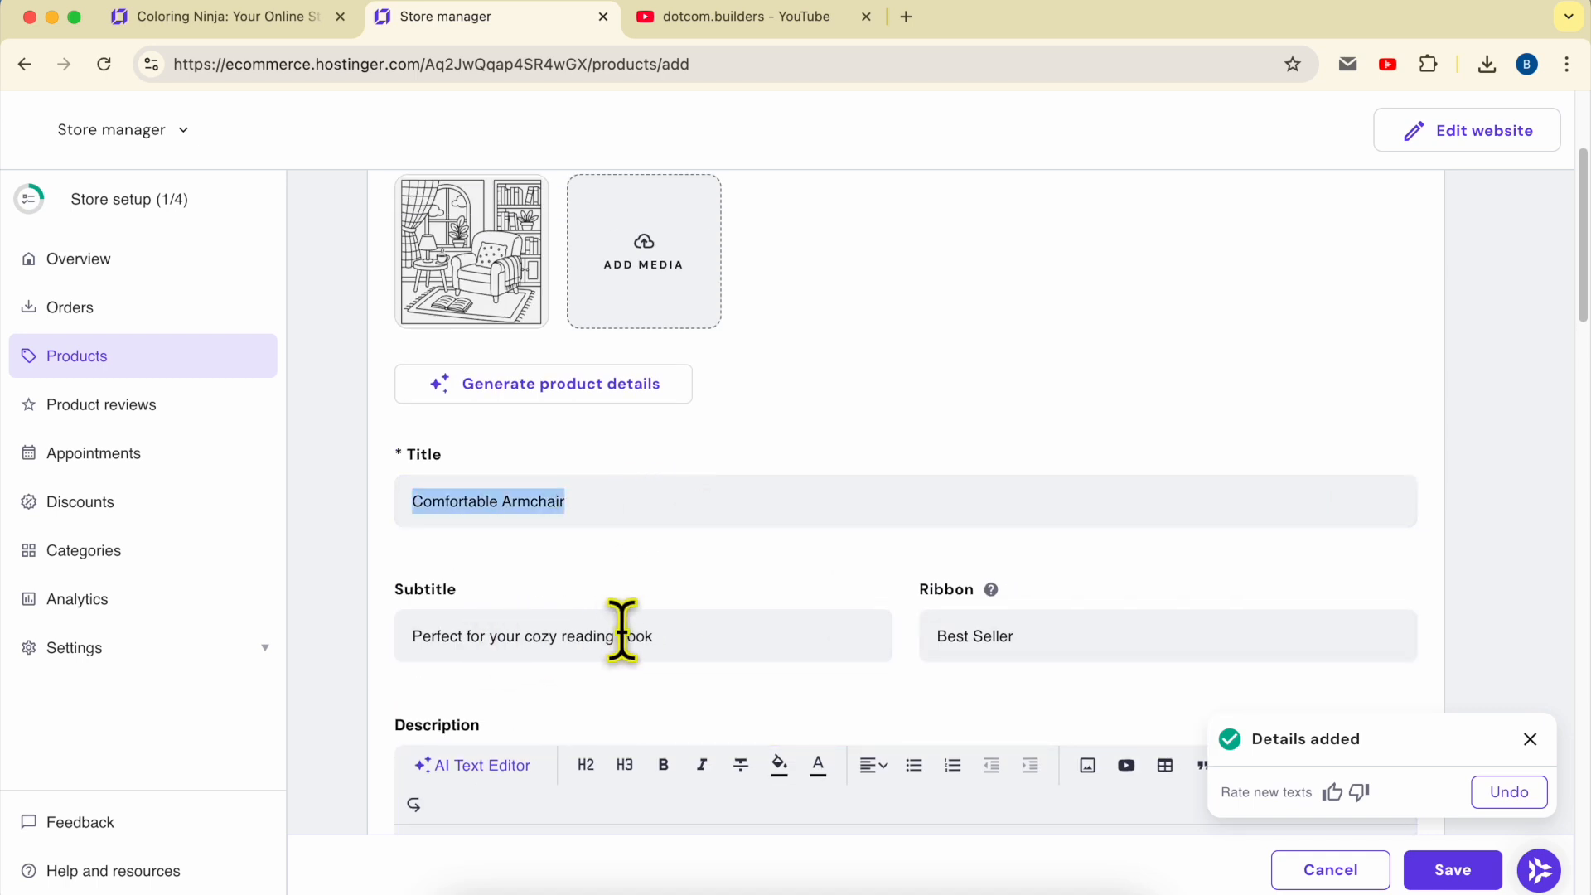
{"action": "scroll", "coordinate": [675, 631], "scroll_direction": "down", "scroll_amount": 3}
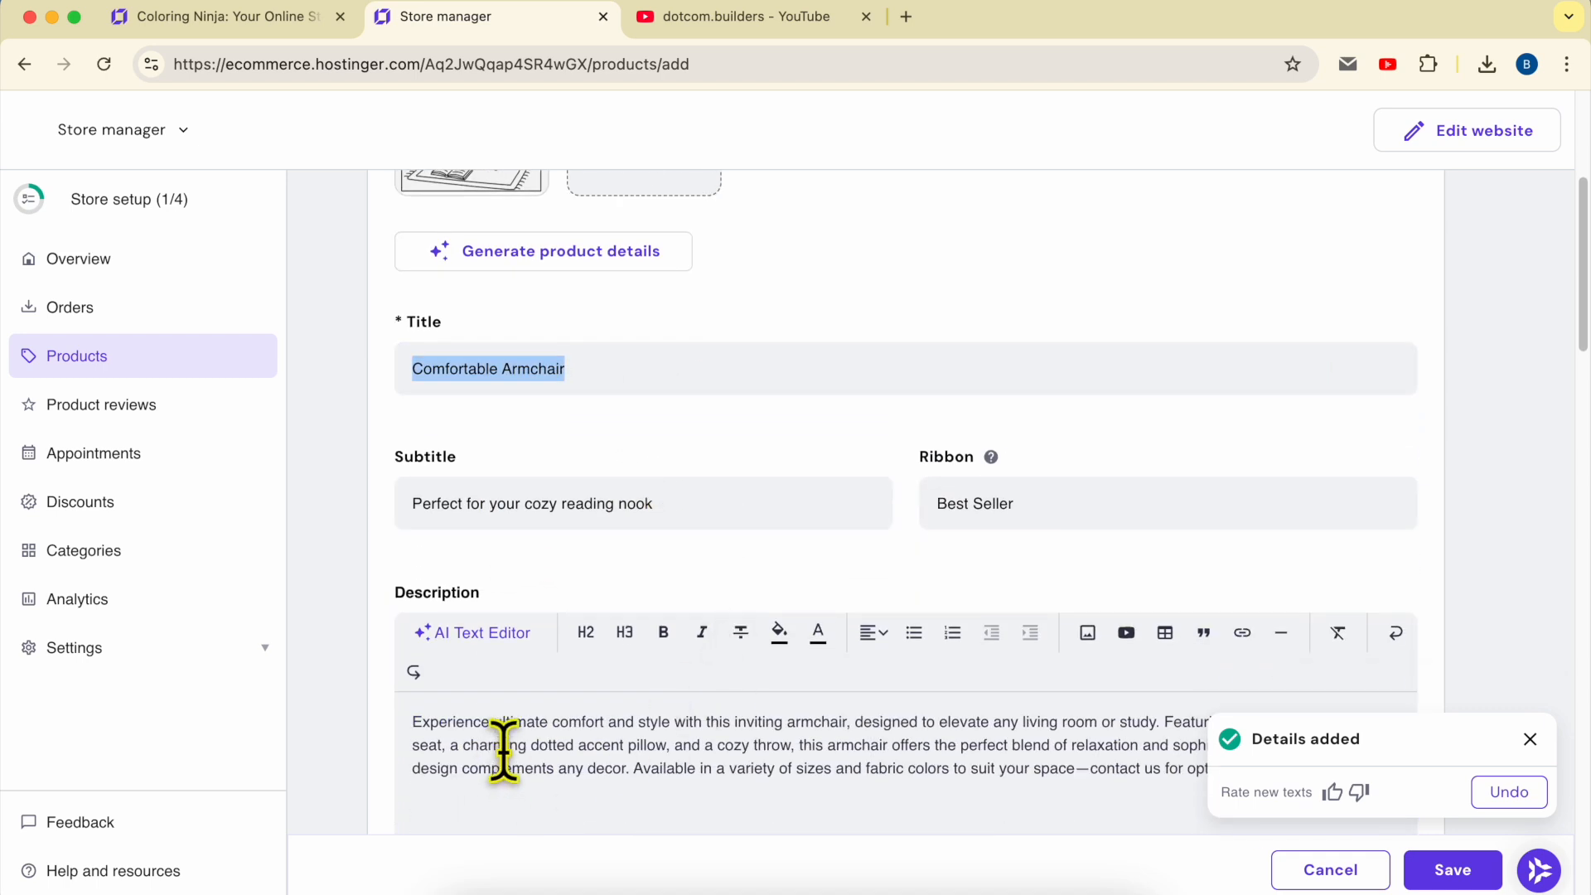
{"action": "scroll", "coordinate": [654, 742], "scroll_direction": "up", "scroll_amount": 5}
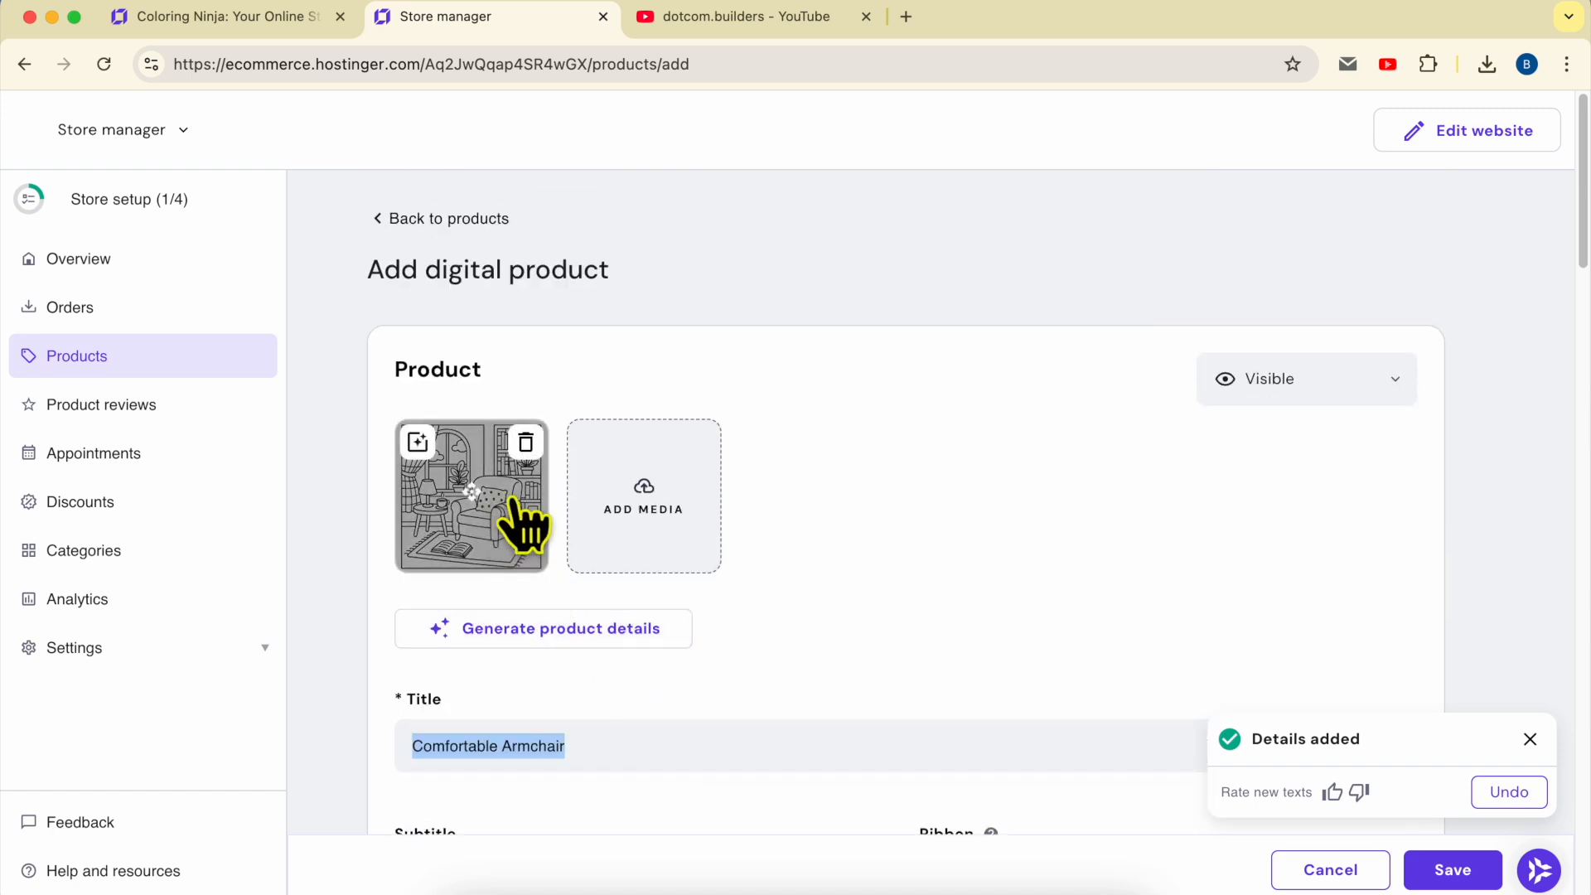
Step: Upload New Project (8).jpg from Downloads as the product's second image
{"action": "left_click", "coordinate": [667, 495]}
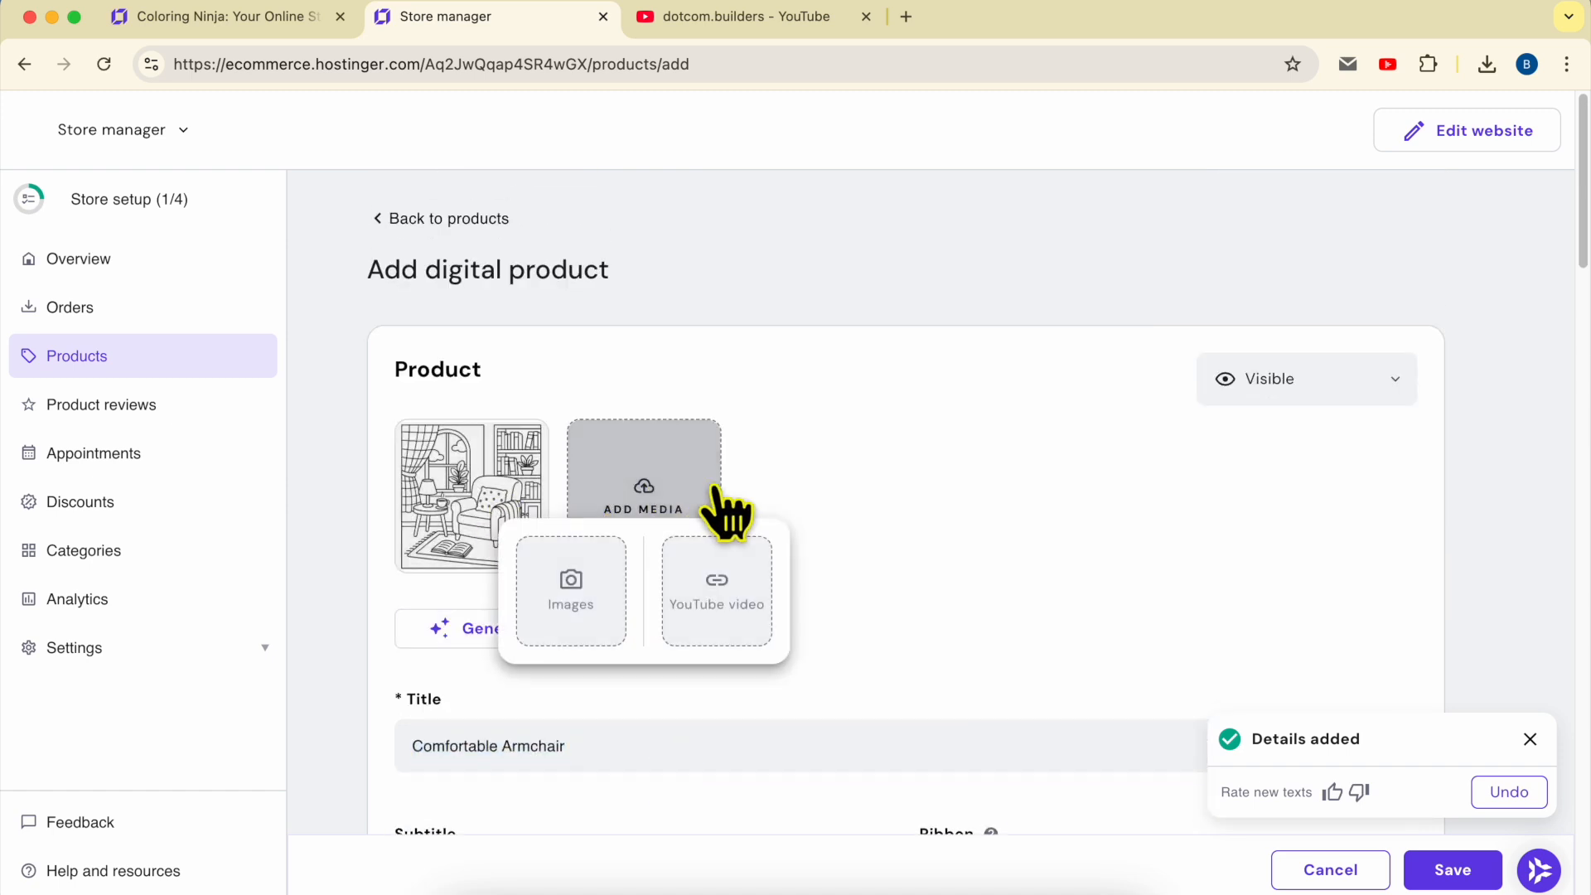
{"action": "left_click", "coordinate": [594, 601]}
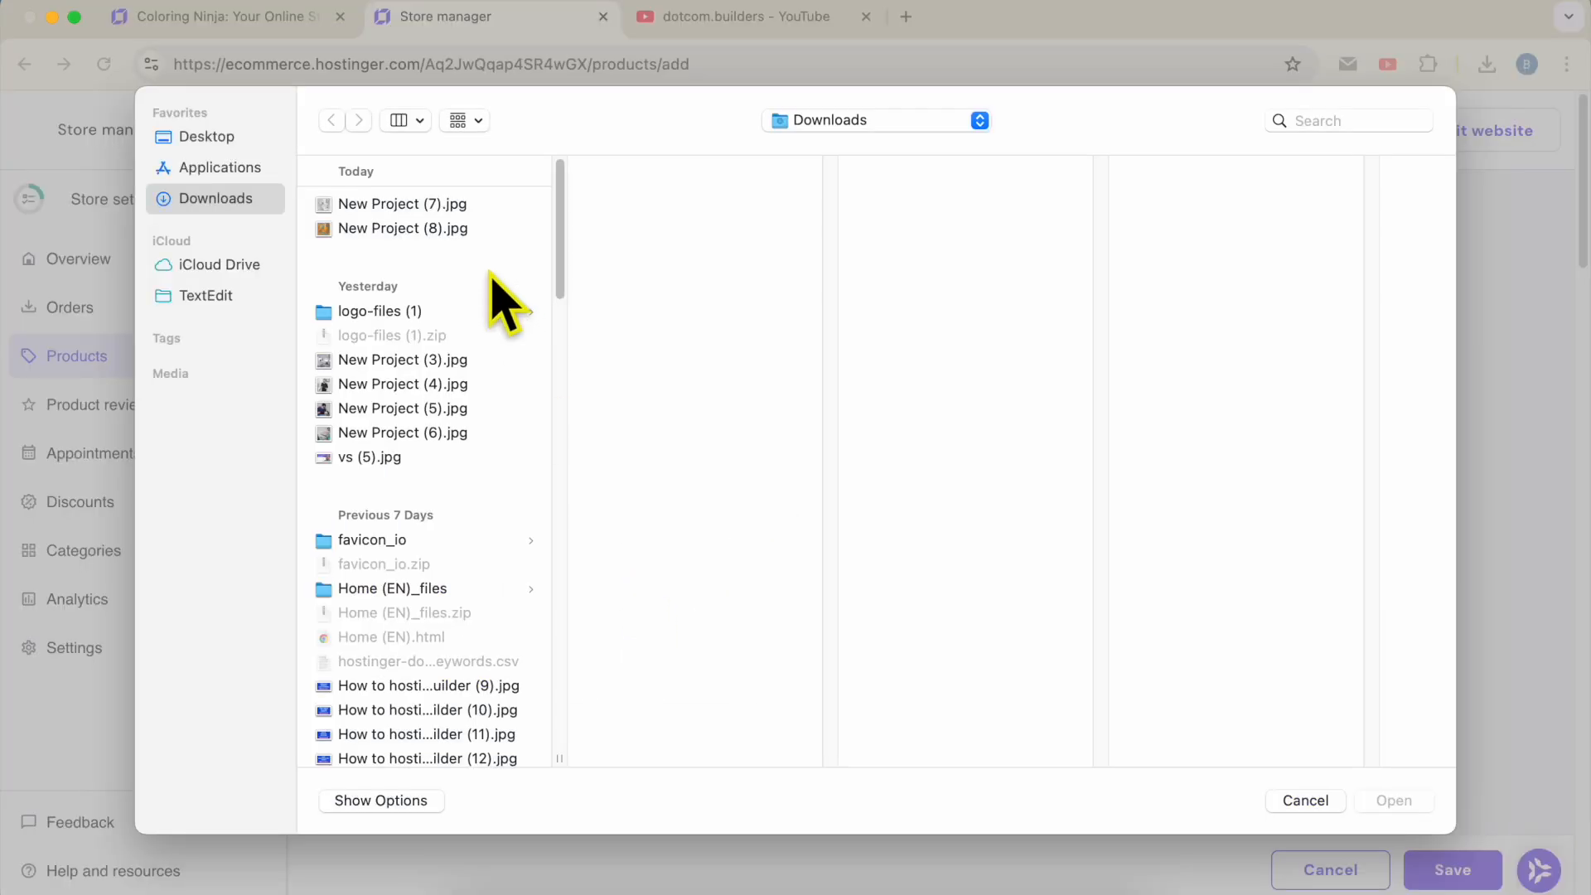
{"action": "left_click", "coordinate": [461, 229]}
{"action": "double_click", "coordinate": [498, 230]}
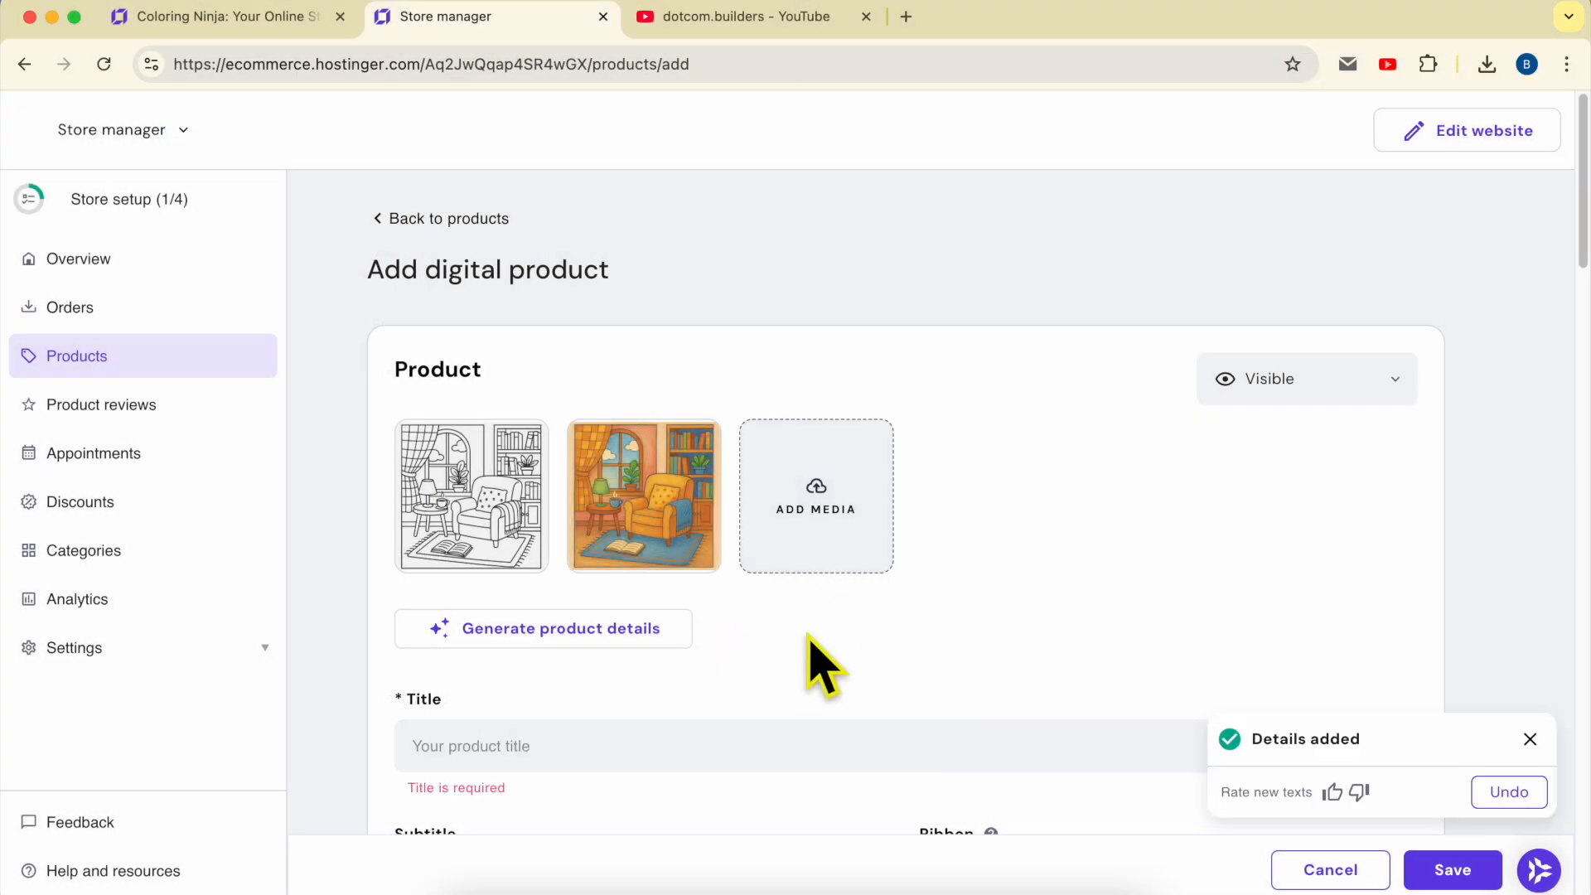
Step: Move the colored armchair image to first place and generate the product details with AI from it
{"action": "left_click_drag", "start_coordinate": [696, 586], "coordinate": [454, 497]}
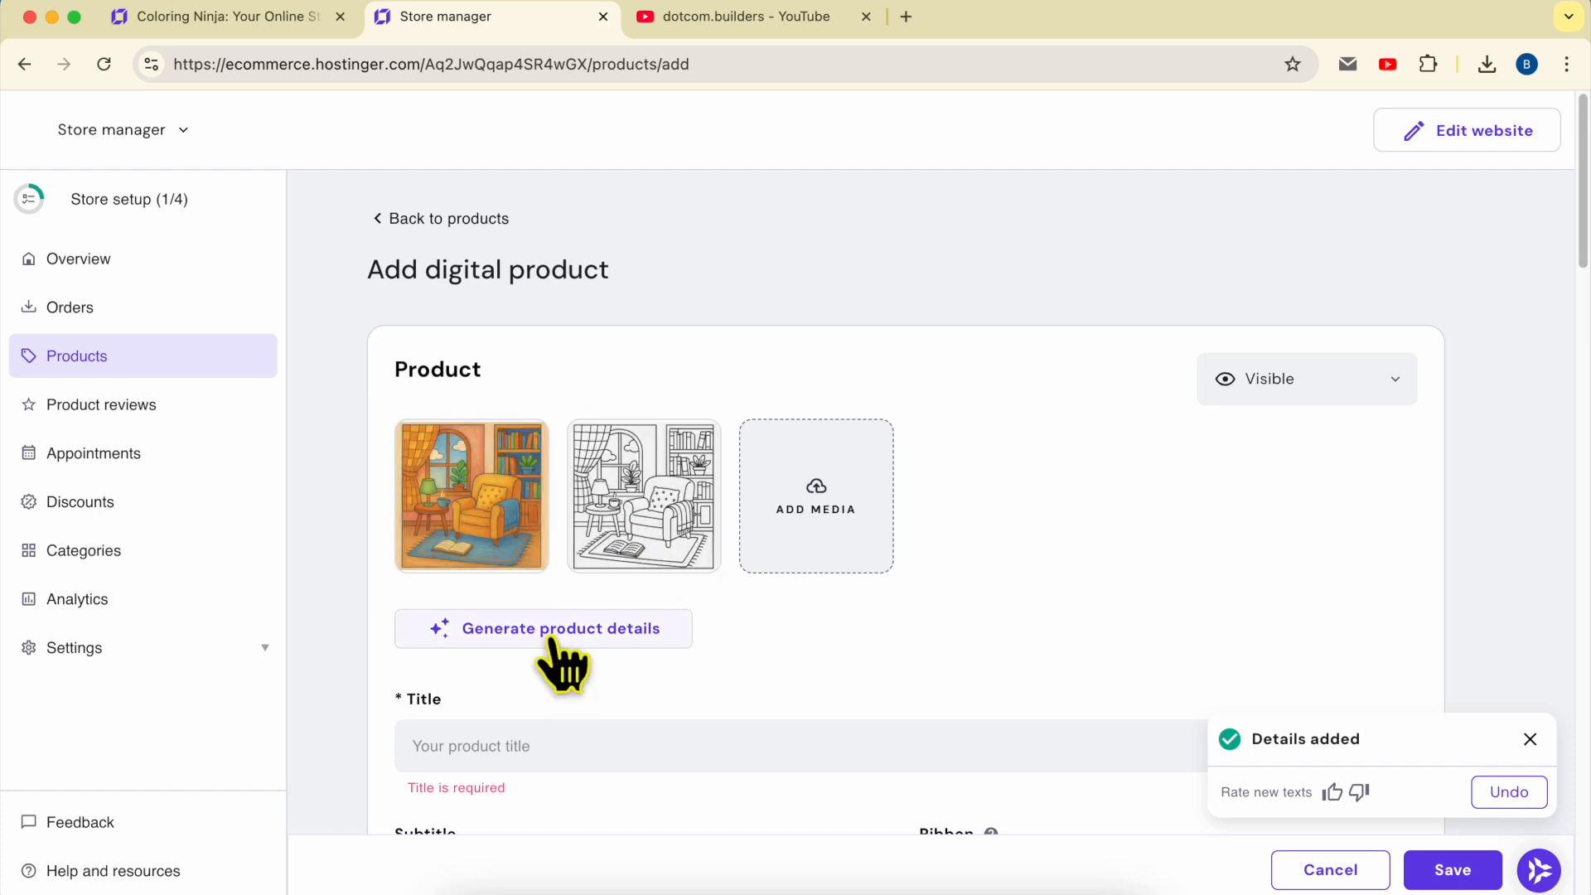
{"action": "left_click", "coordinate": [550, 640]}
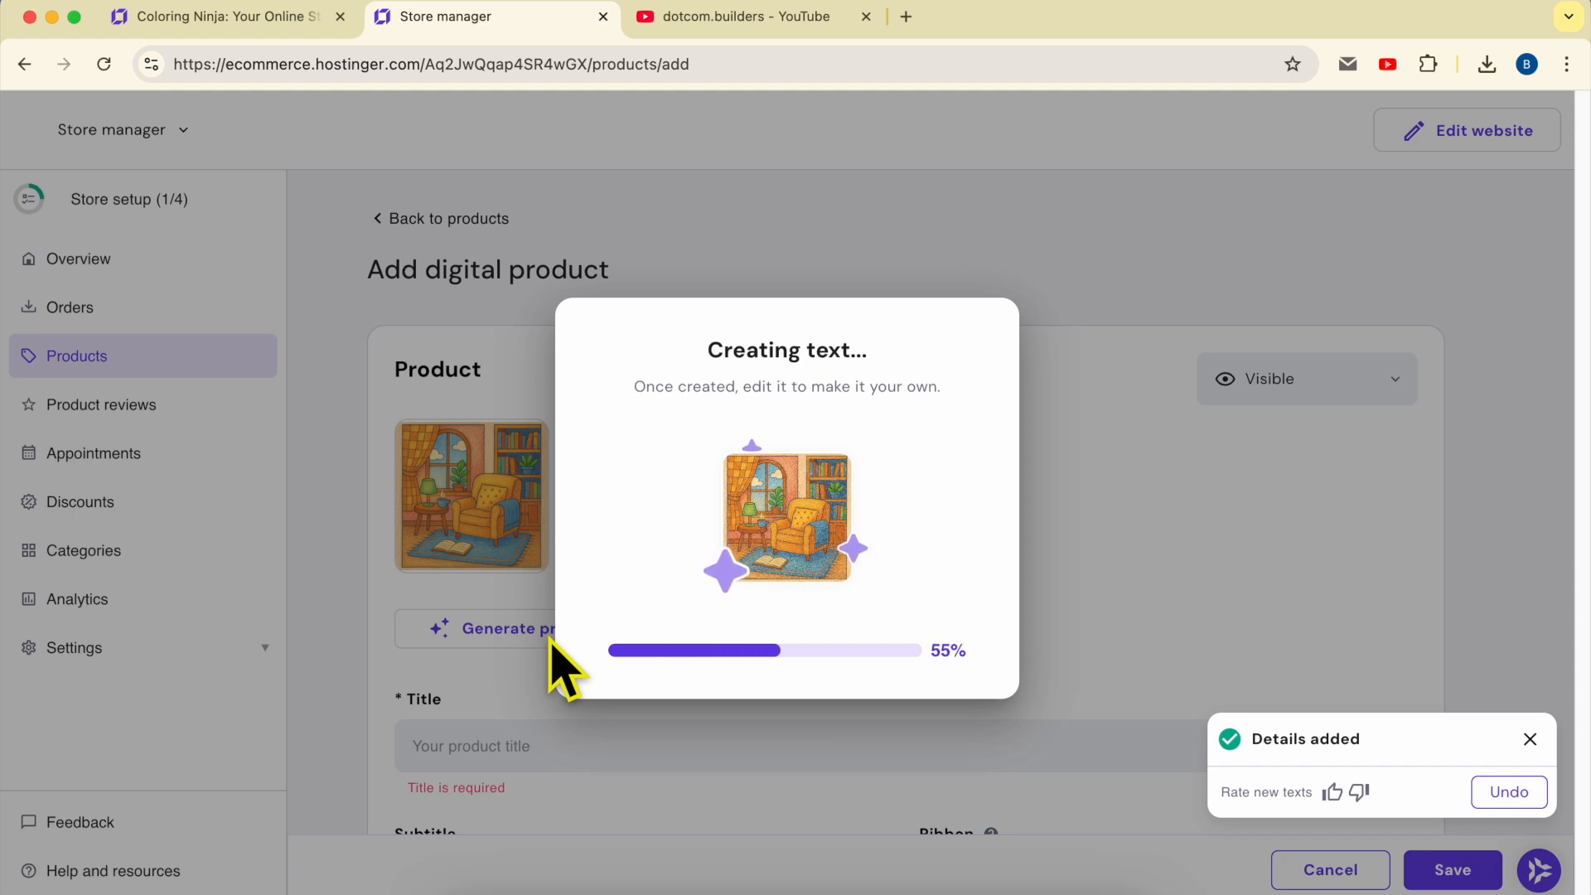
{"action": "scroll", "coordinate": [550, 662], "scroll_direction": "down", "scroll_amount": 6}
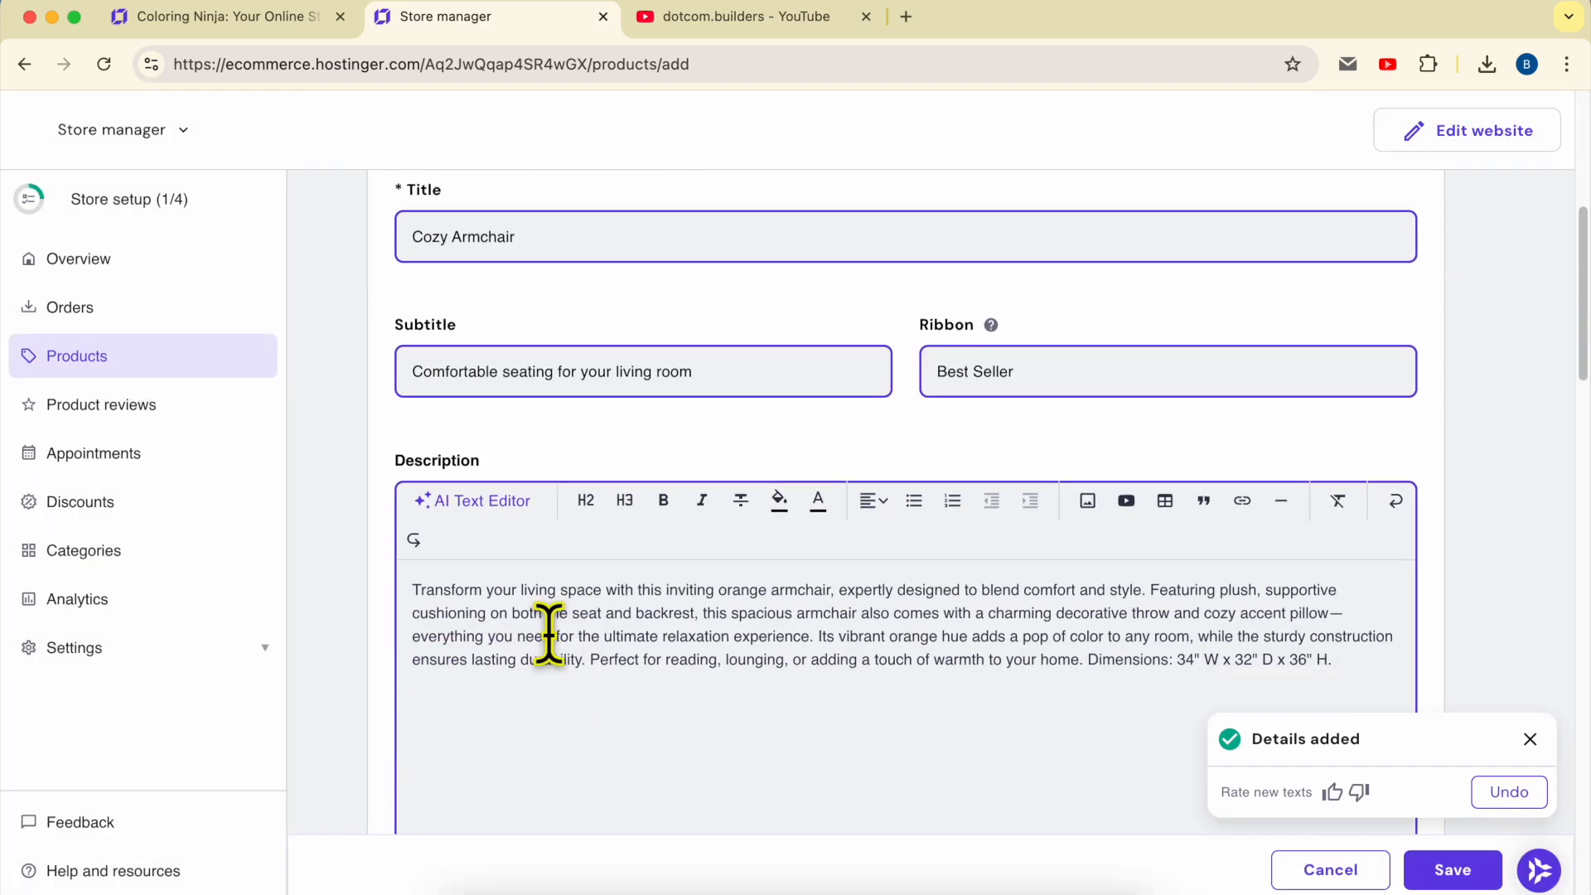
{"action": "double_click", "coordinate": [583, 236]}
{"action": "triple_click", "coordinate": [582, 236]}
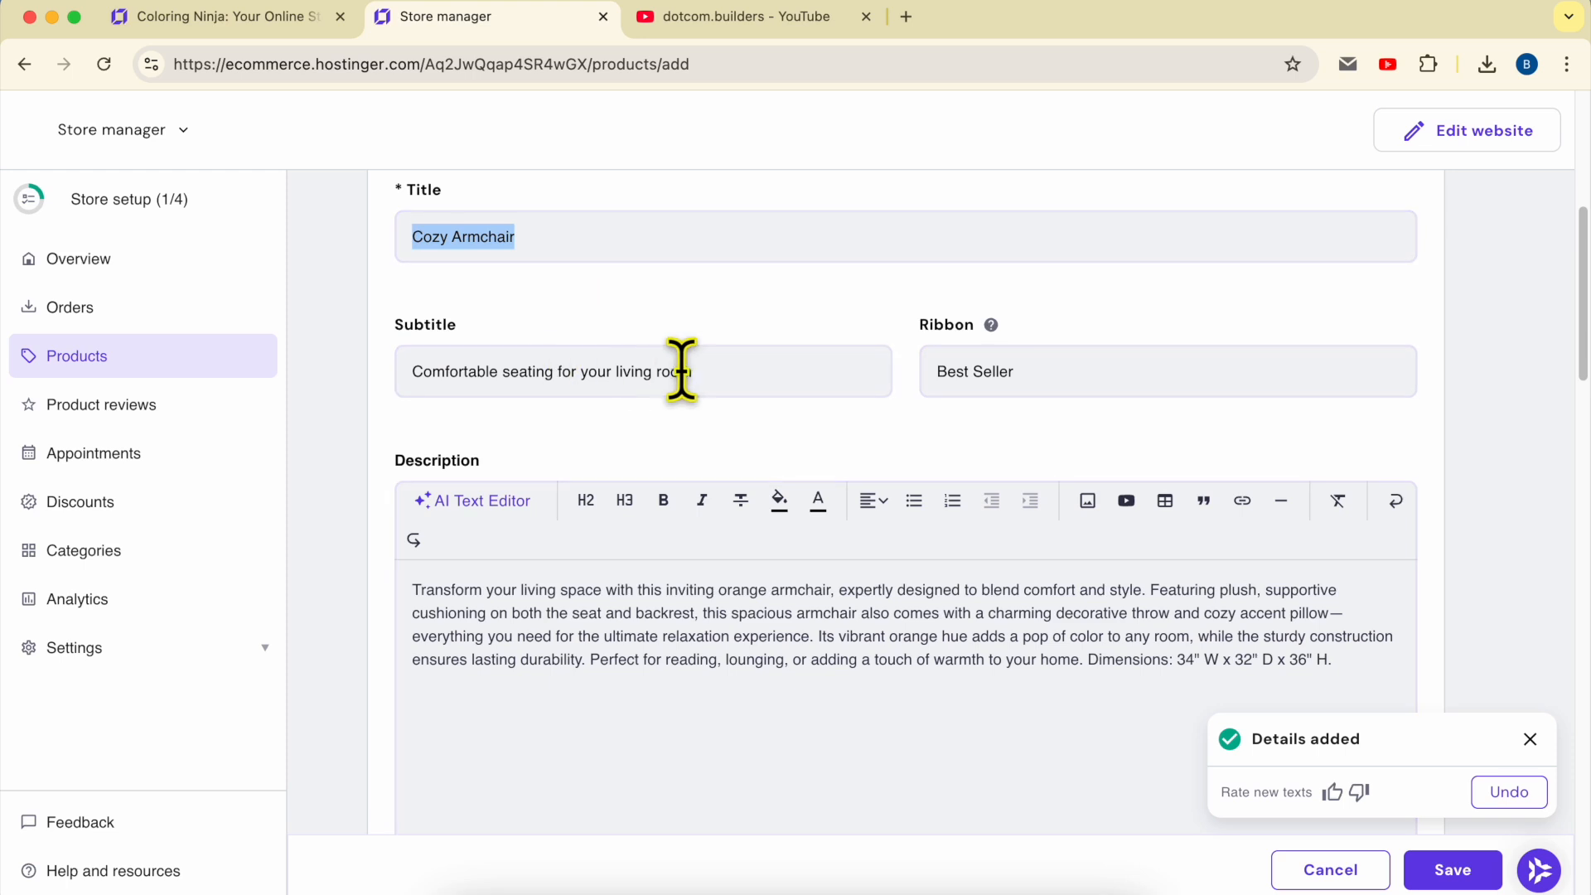
Step: Clear the AI-generated description, subtitle and title, and move the line-art image back to first place
{"action": "triple_click", "coordinate": [625, 609]}
{"action": "key", "text": "BackSpace"}
{"action": "triple_click", "coordinate": [612, 364]}
{"action": "key", "text": "BackSpace"}
{"action": "double_click", "coordinate": [586, 241]}
{"action": "triple_click", "coordinate": [586, 241]}
{"action": "key", "text": "BackSpace"}
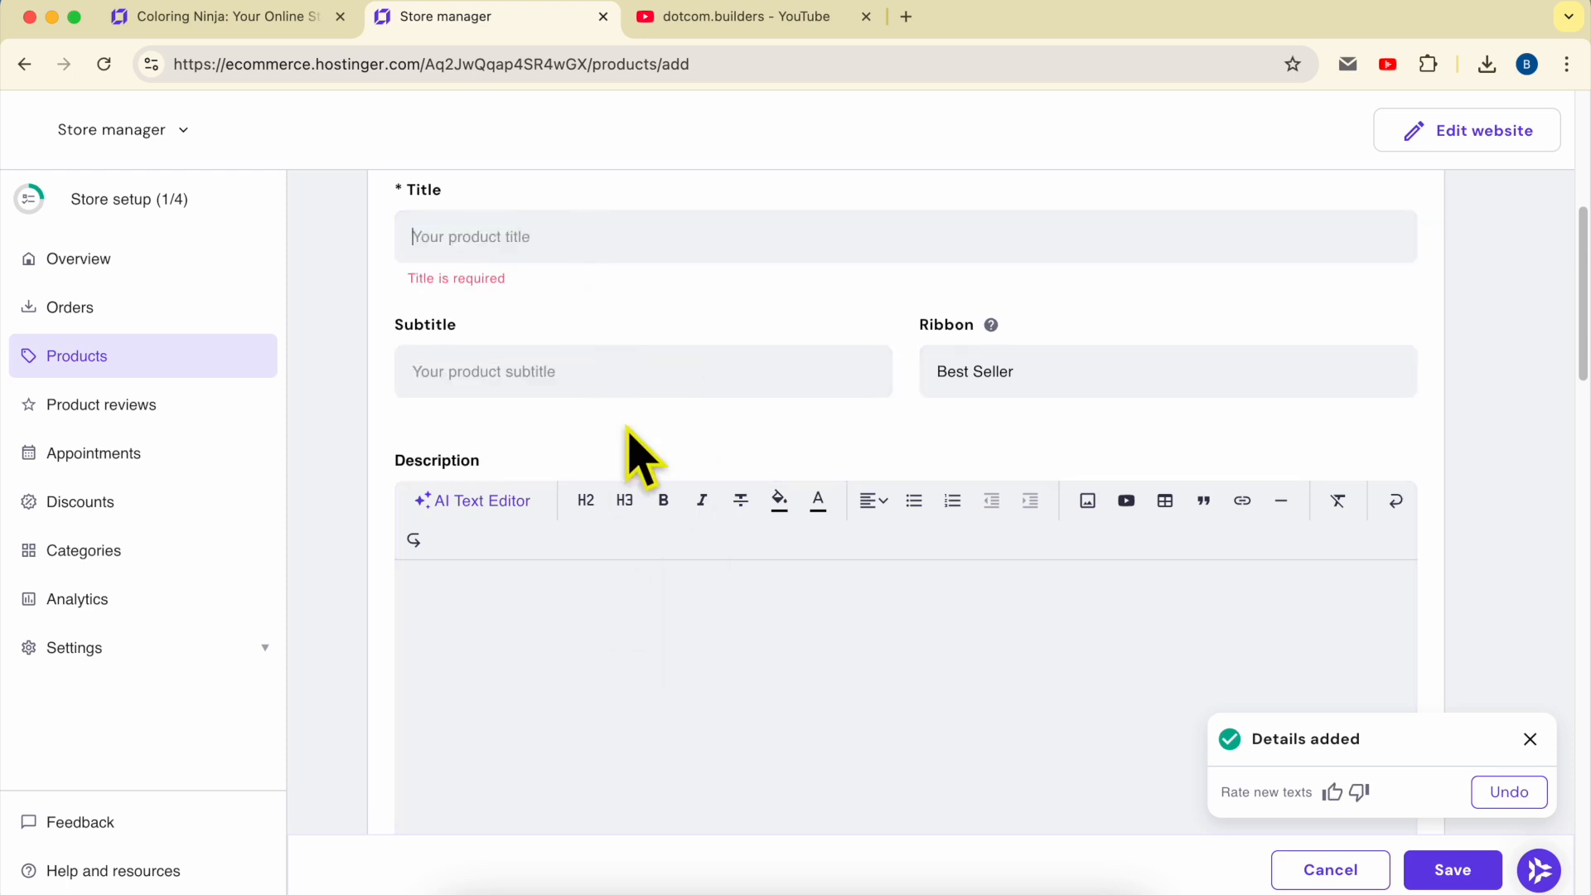
{"action": "scroll", "coordinate": [638, 455], "scroll_direction": "up", "scroll_amount": 5}
{"action": "left_click_drag", "start_coordinate": [462, 409], "coordinate": [645, 425]}
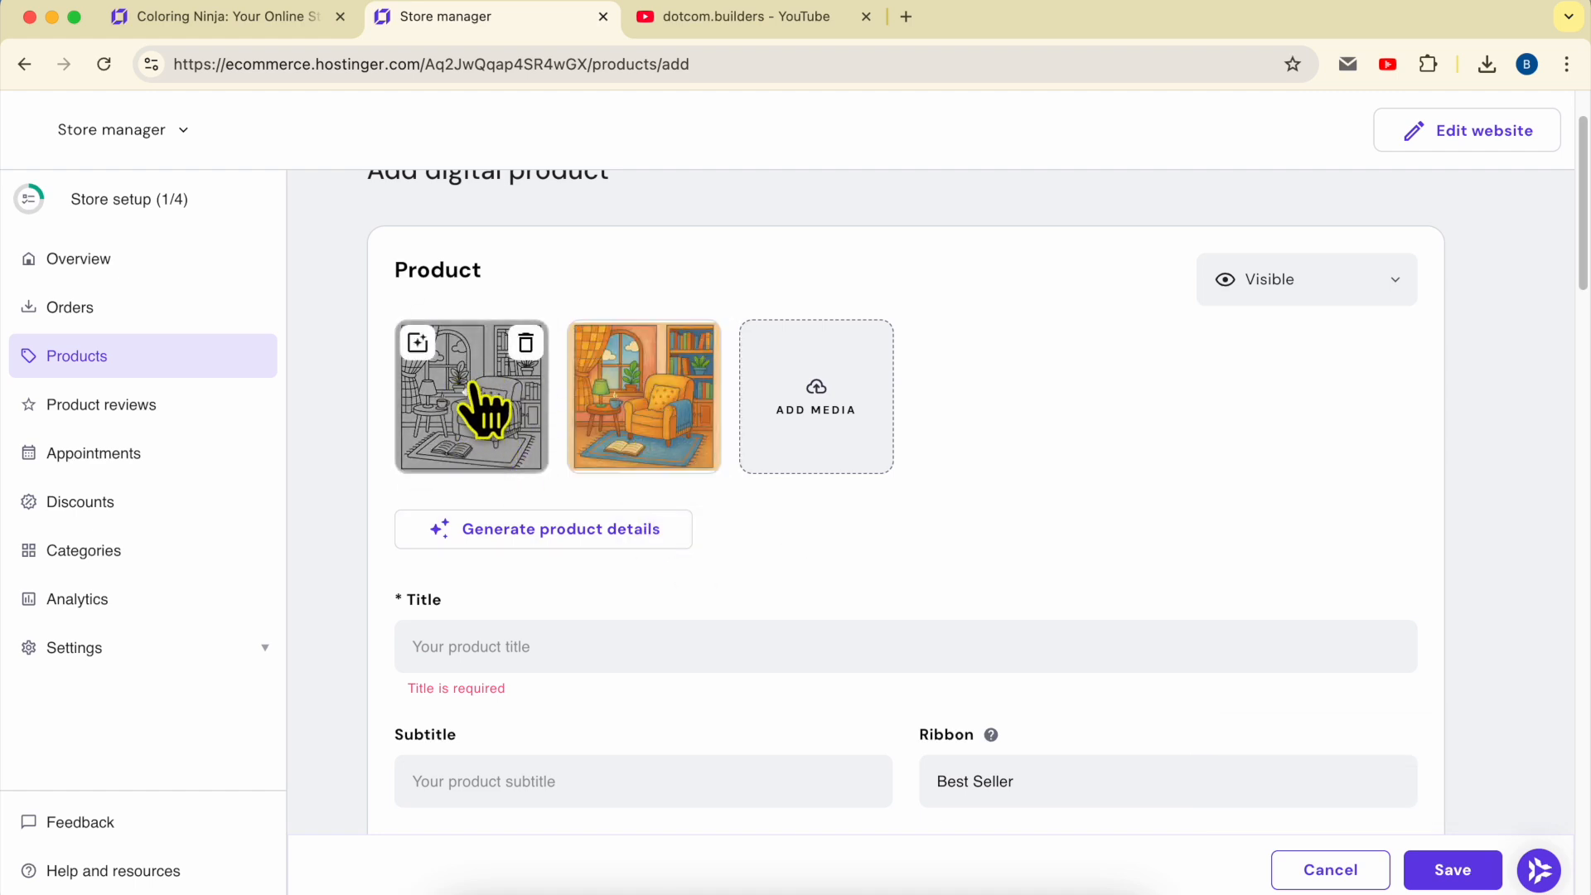
Step: Copy the title line from the text document and set the product title to "Hand-Drawn Coloring Book for All Ages – Cozy Scenes & Calm Moments"
{"action": "scroll", "coordinate": [770, 614], "scroll_direction": "down", "scroll_amount": 1}
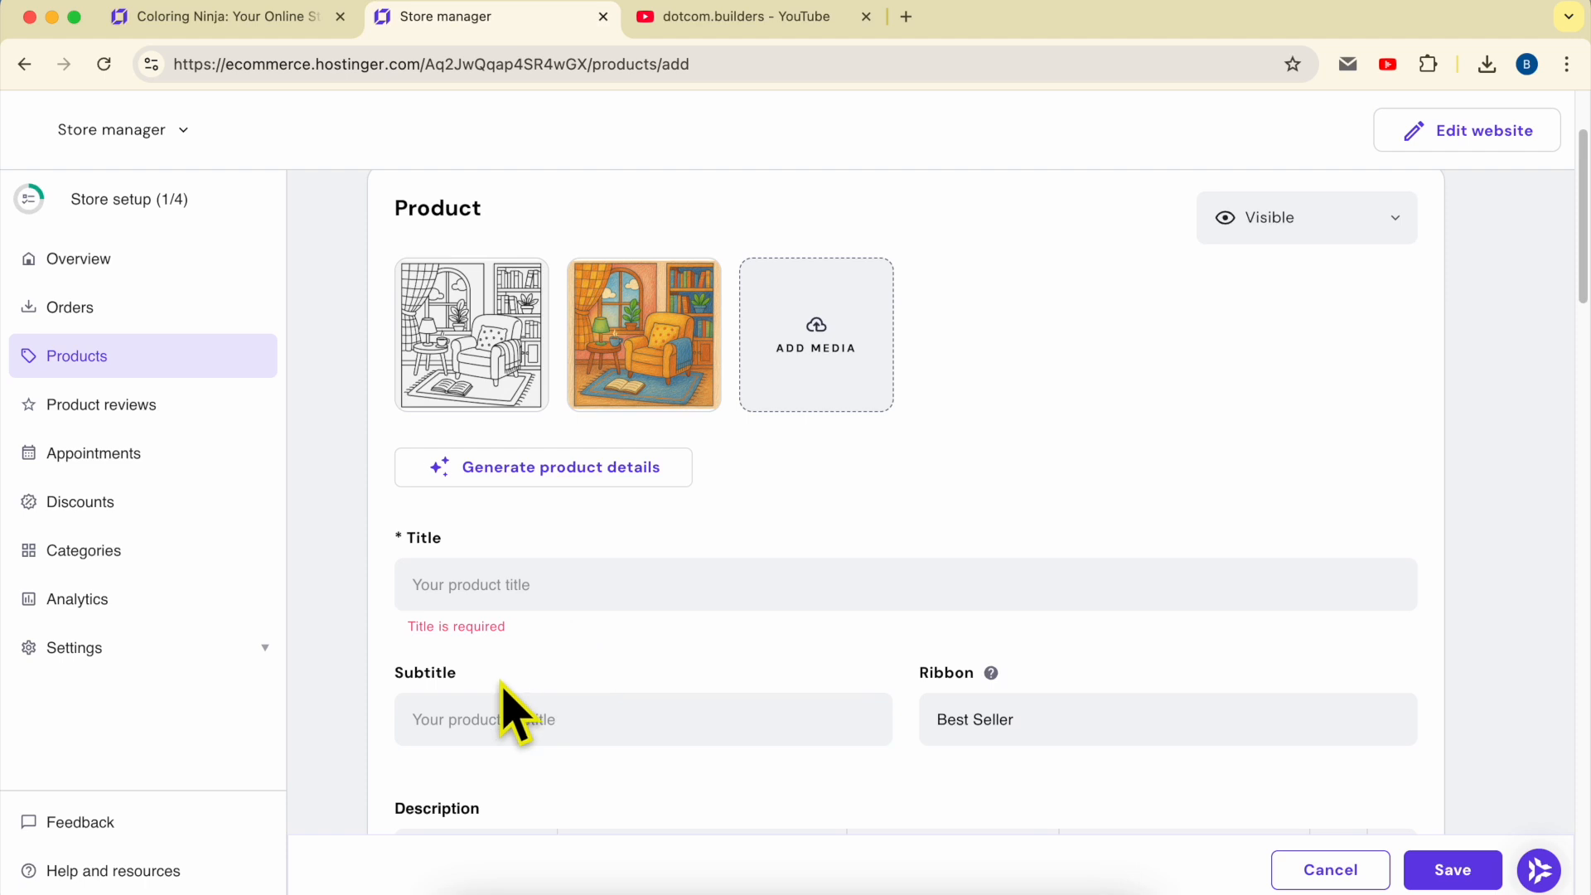
{"action": "scroll", "coordinate": [595, 580], "scroll_direction": "down", "scroll_amount": 3}
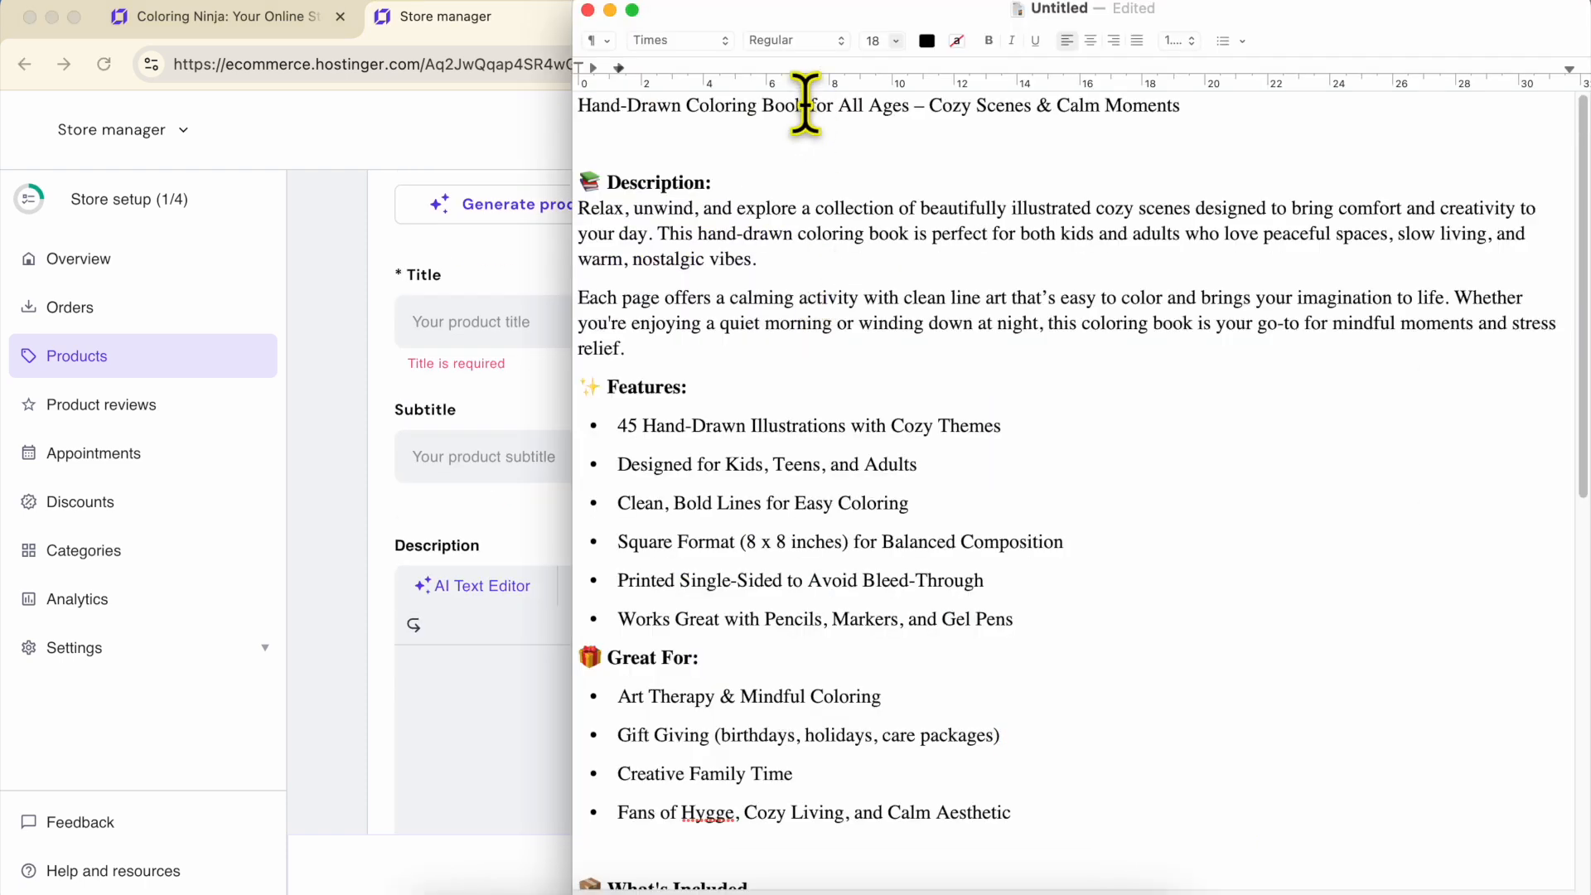
{"action": "triple_click", "coordinate": [810, 100]}
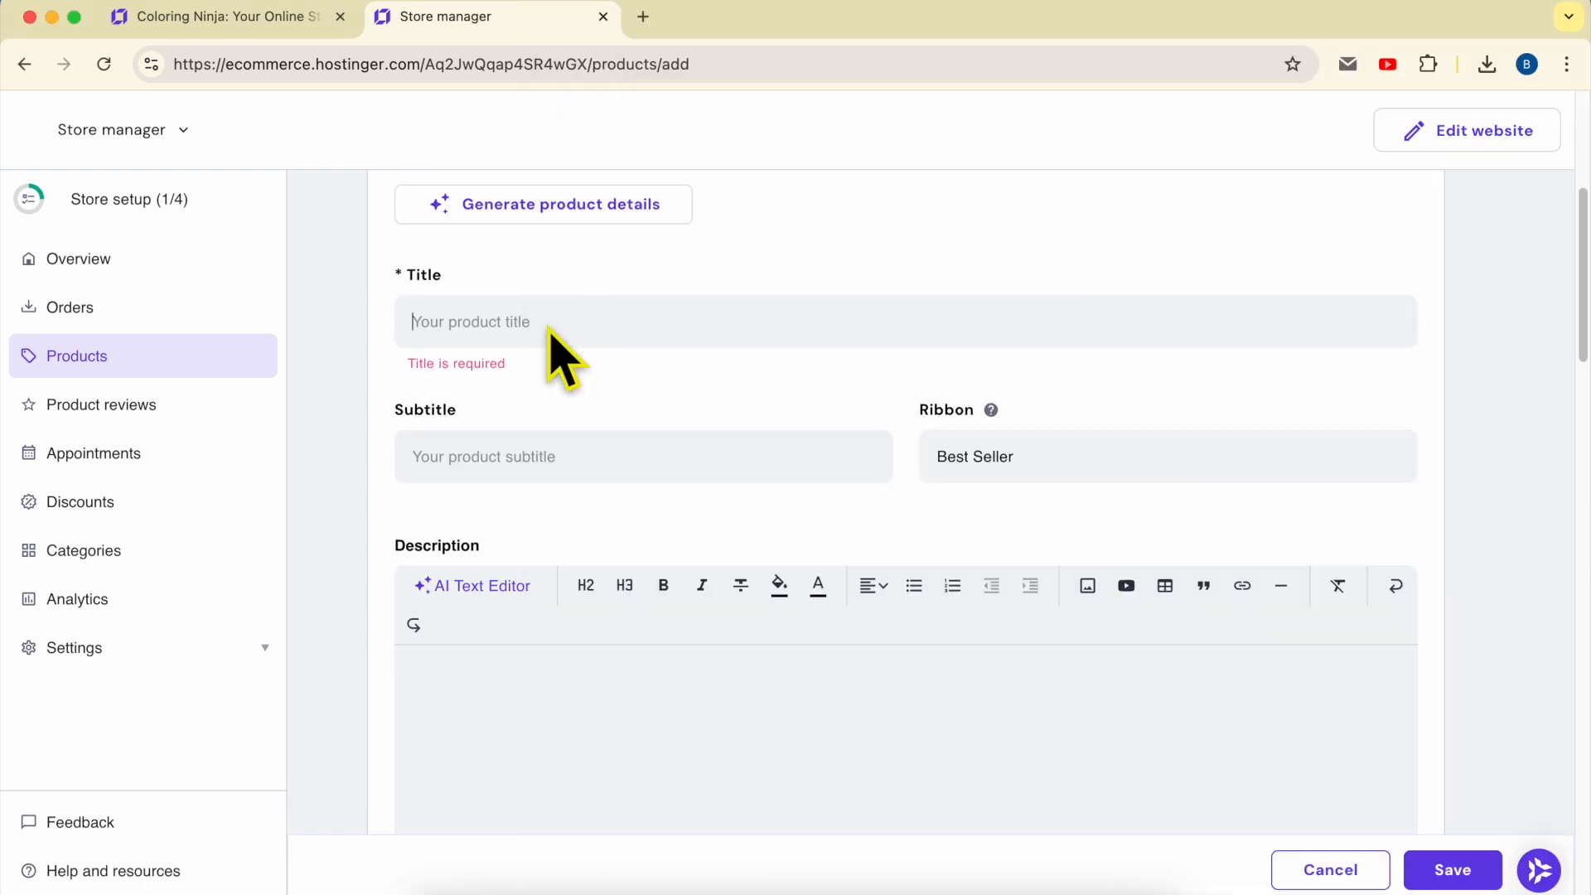
{"action": "type", "text": "Hand-Drawn Coloring Book for All Ages – Cozy Scenes & Calm Moments"}
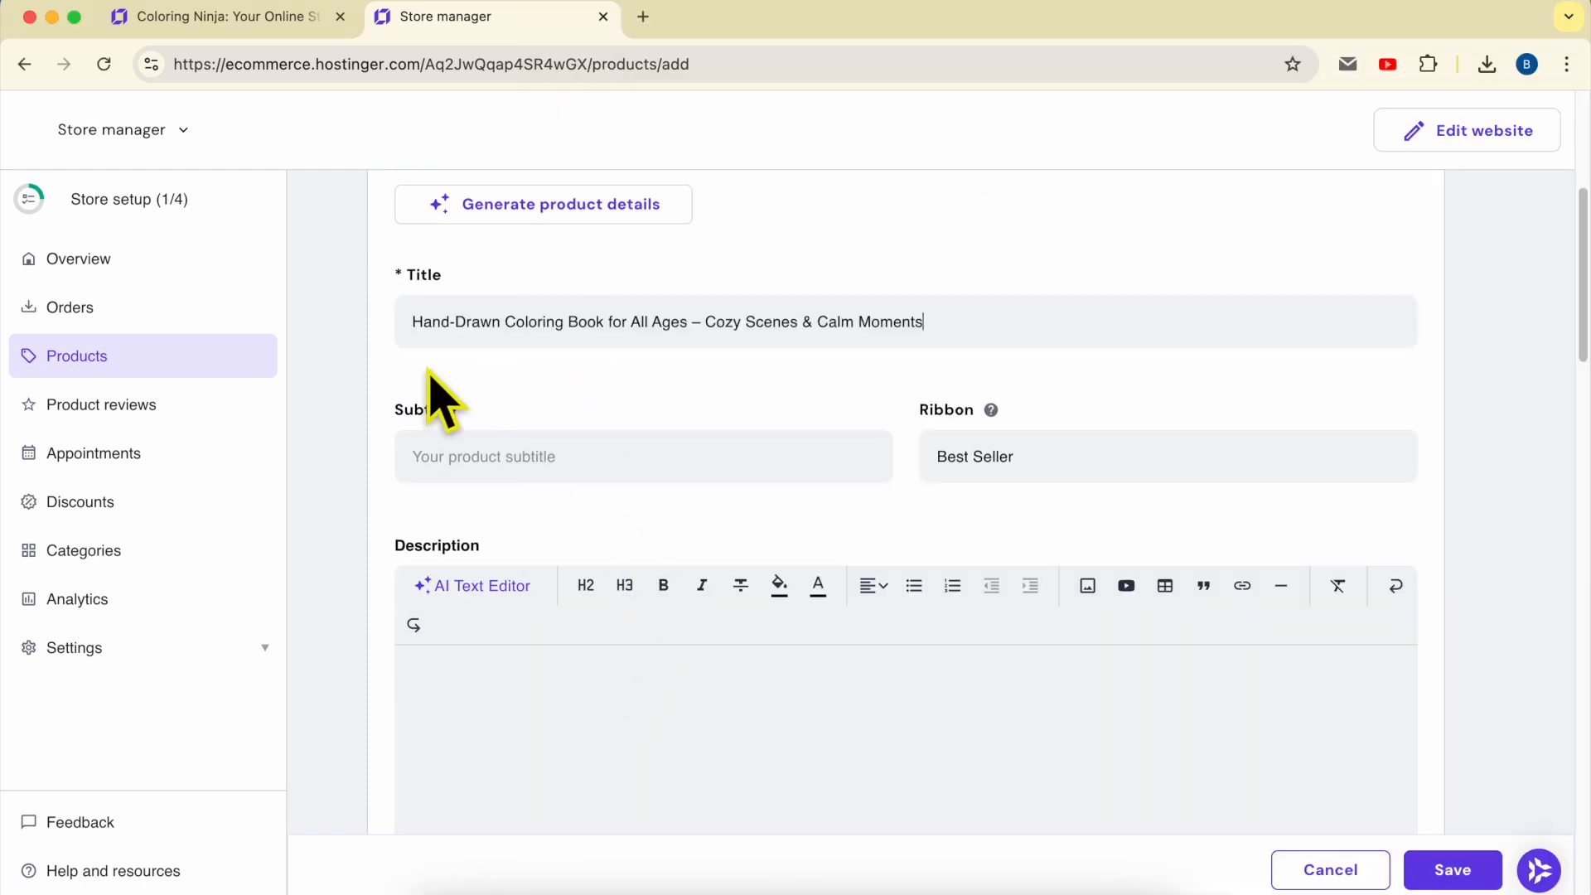
Step: Copy the description and features list from the text document into the product's Description
{"action": "left_click", "coordinate": [564, 890]}
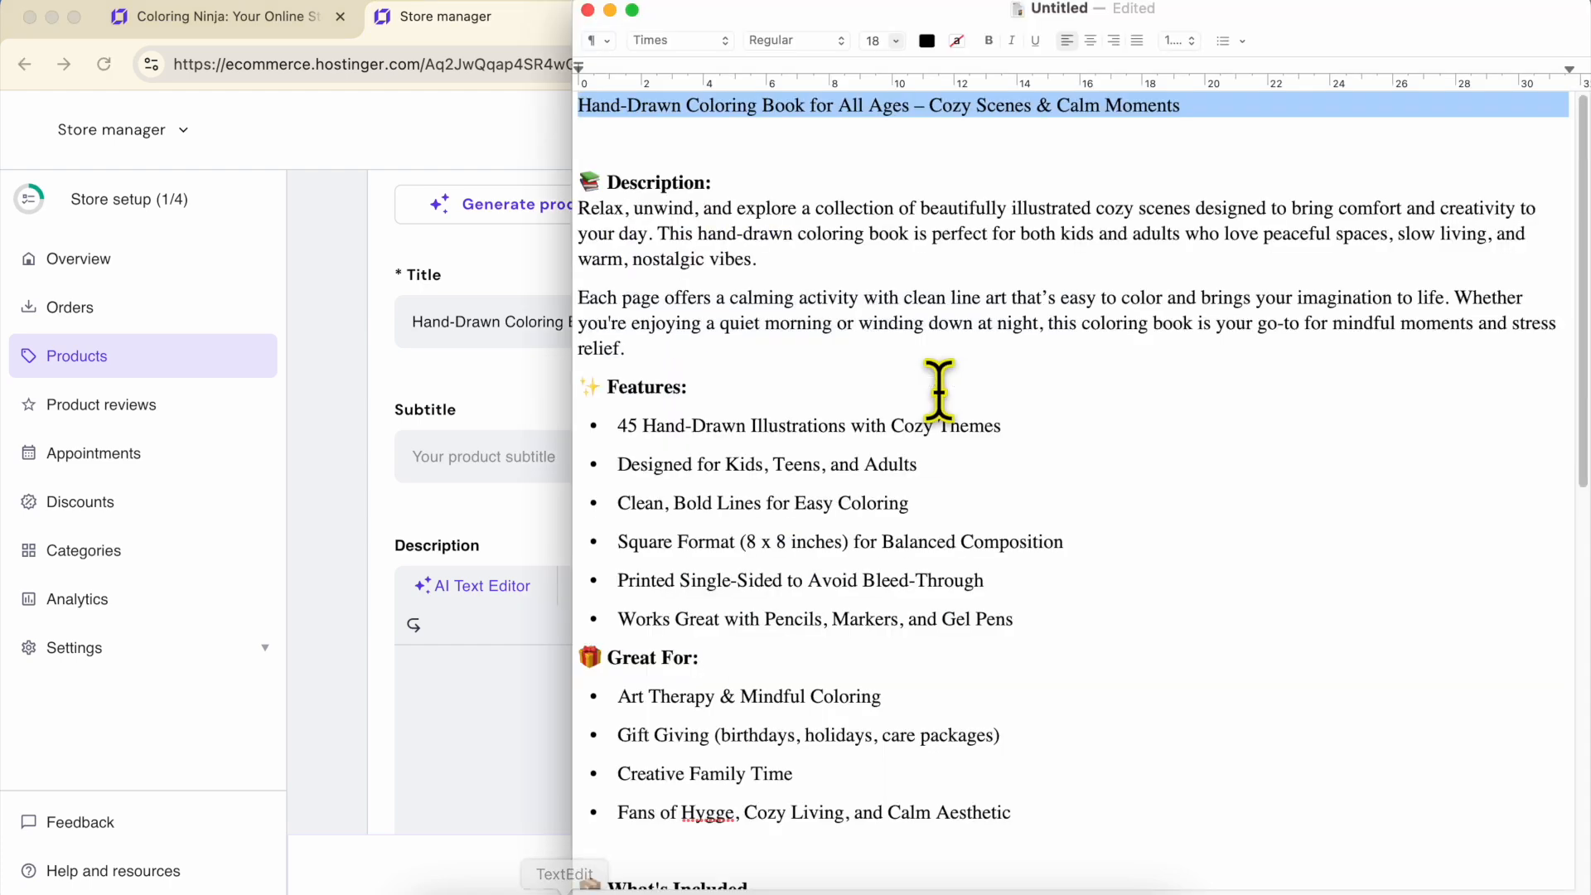
{"action": "left_click_drag", "start_coordinate": [778, 227], "coordinate": [1058, 610]}
{"action": "key", "text": "super+c"}
{"action": "left_click", "coordinate": [464, 547]}
{"action": "left_click", "coordinate": [466, 685]}
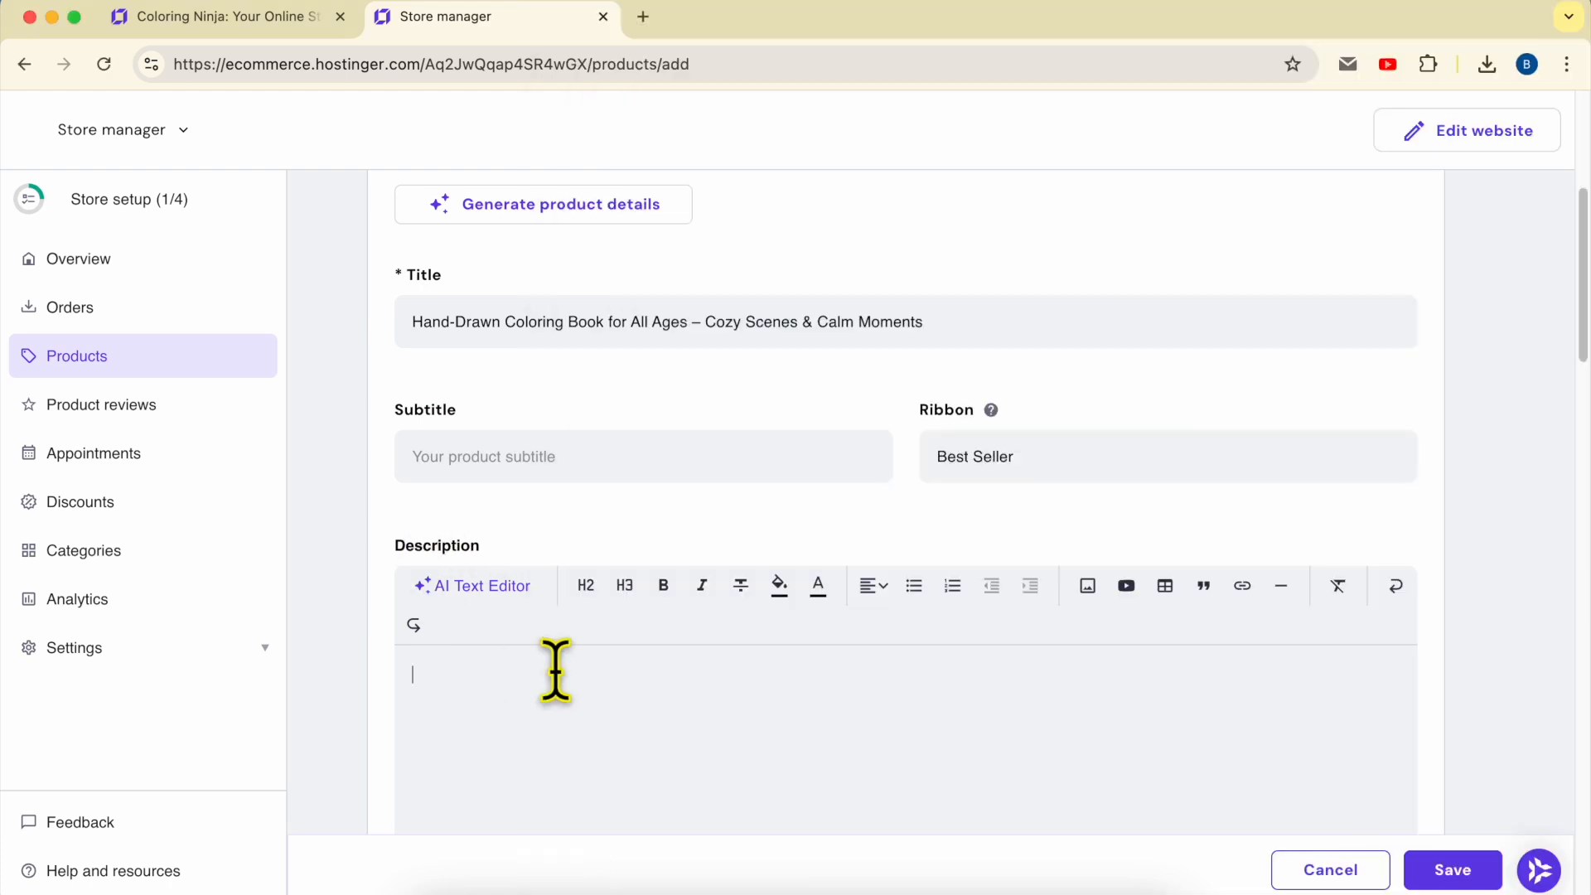
{"action": "key", "text": "super+v"}
Step: Delete the "Description:" heading with its emoji from the start of the product description
{"action": "triple_click", "coordinate": [594, 612]}
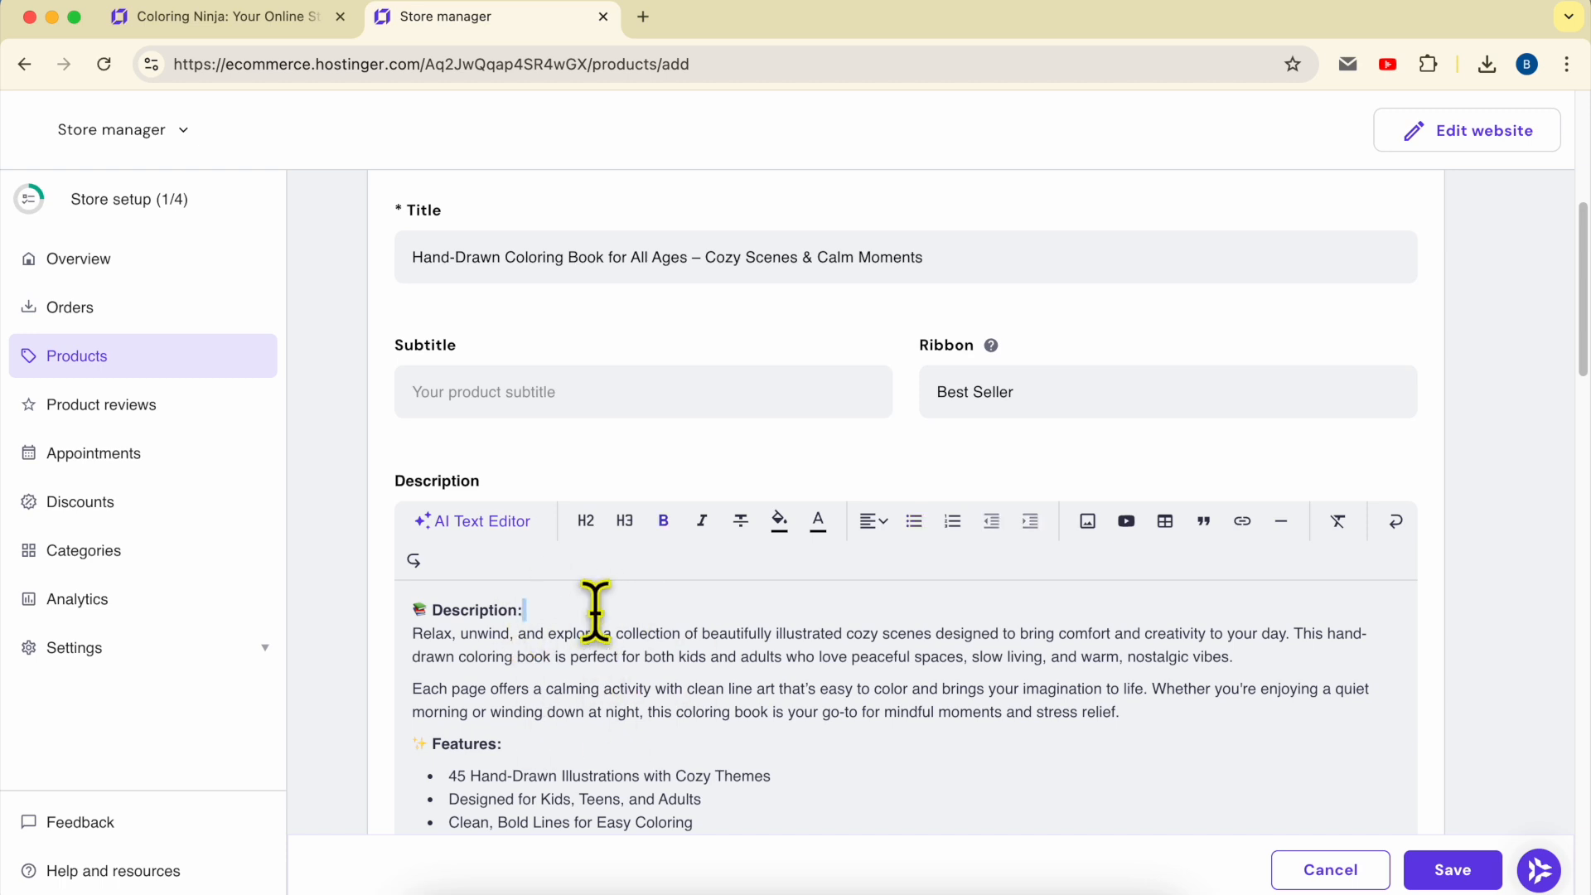
{"action": "key", "text": "BackSpace"}
{"action": "key", "text": "super+z"}
{"action": "left_click_drag", "start_coordinate": [550, 609], "coordinate": [425, 602]}
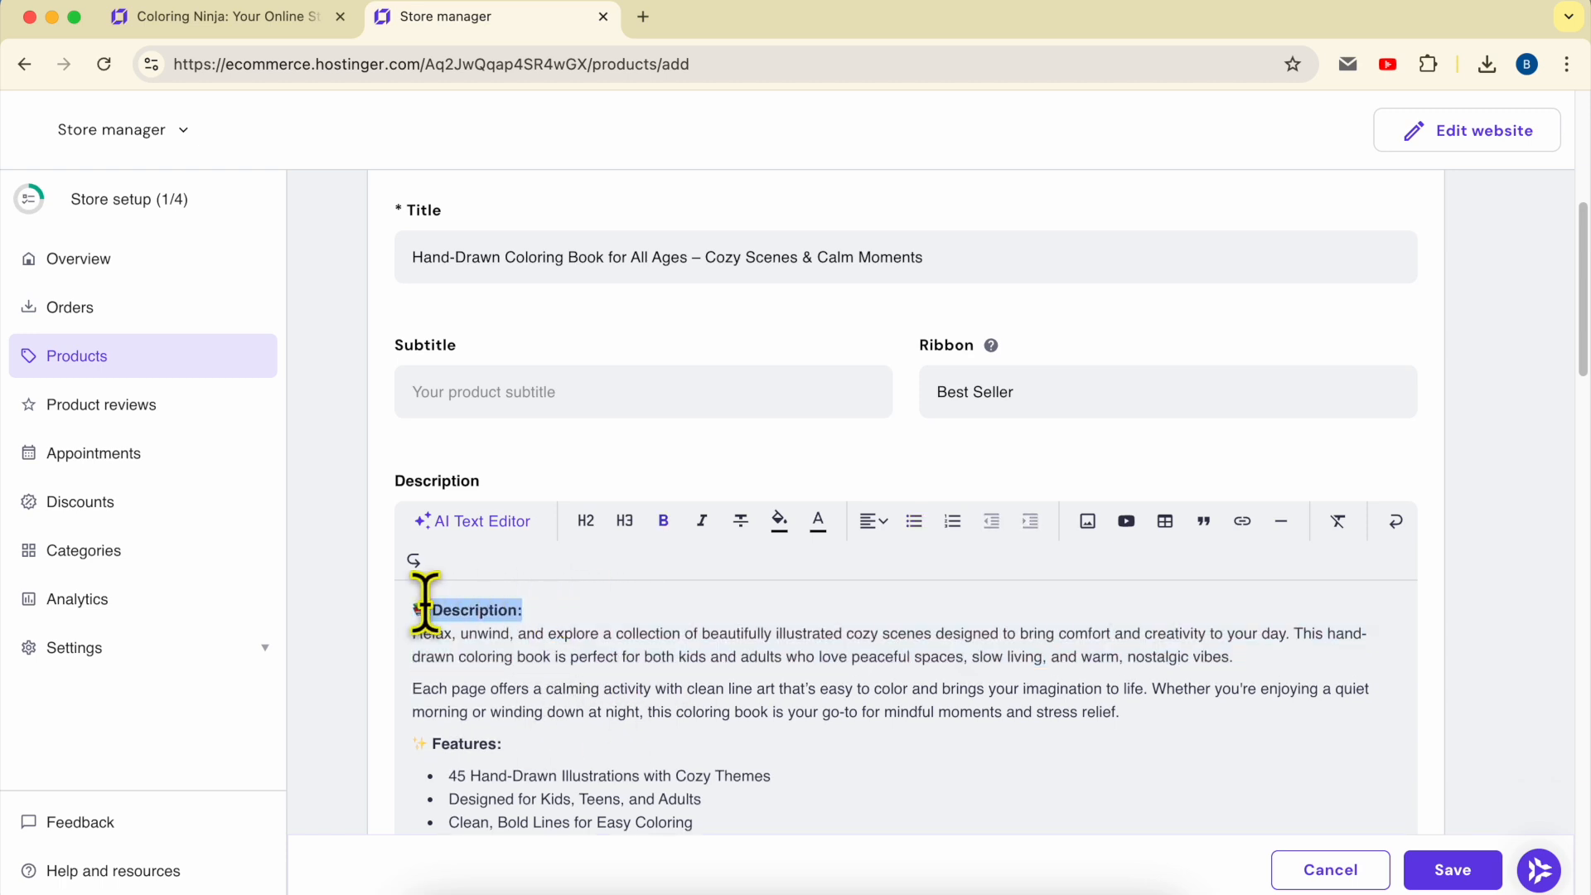
{"action": "key", "text": "BackSpace"}
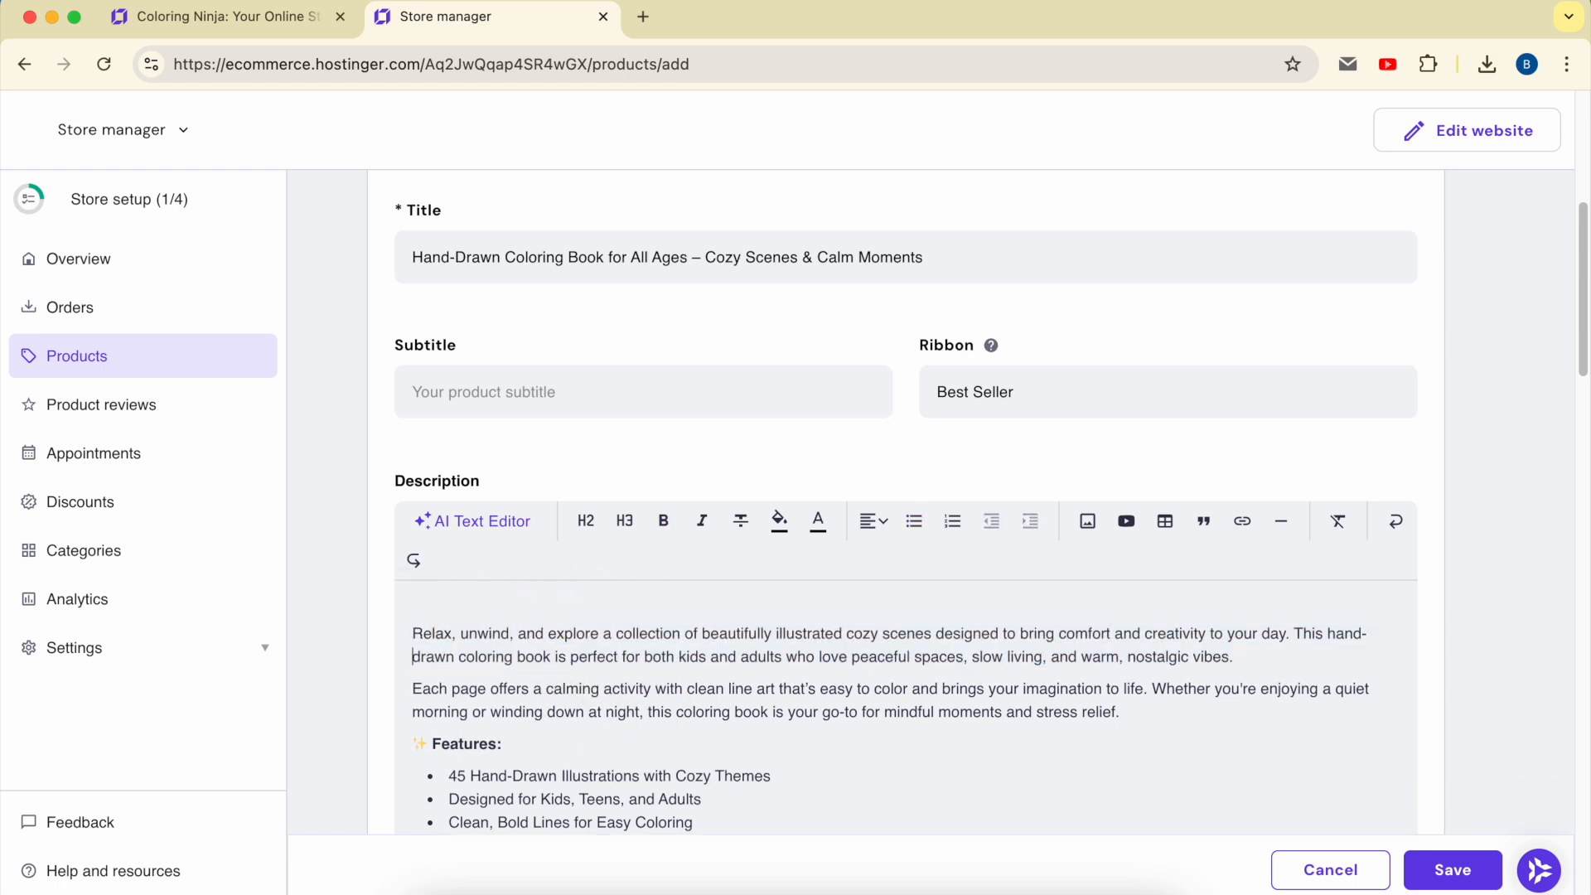
{"action": "key", "text": "BackSpace"}
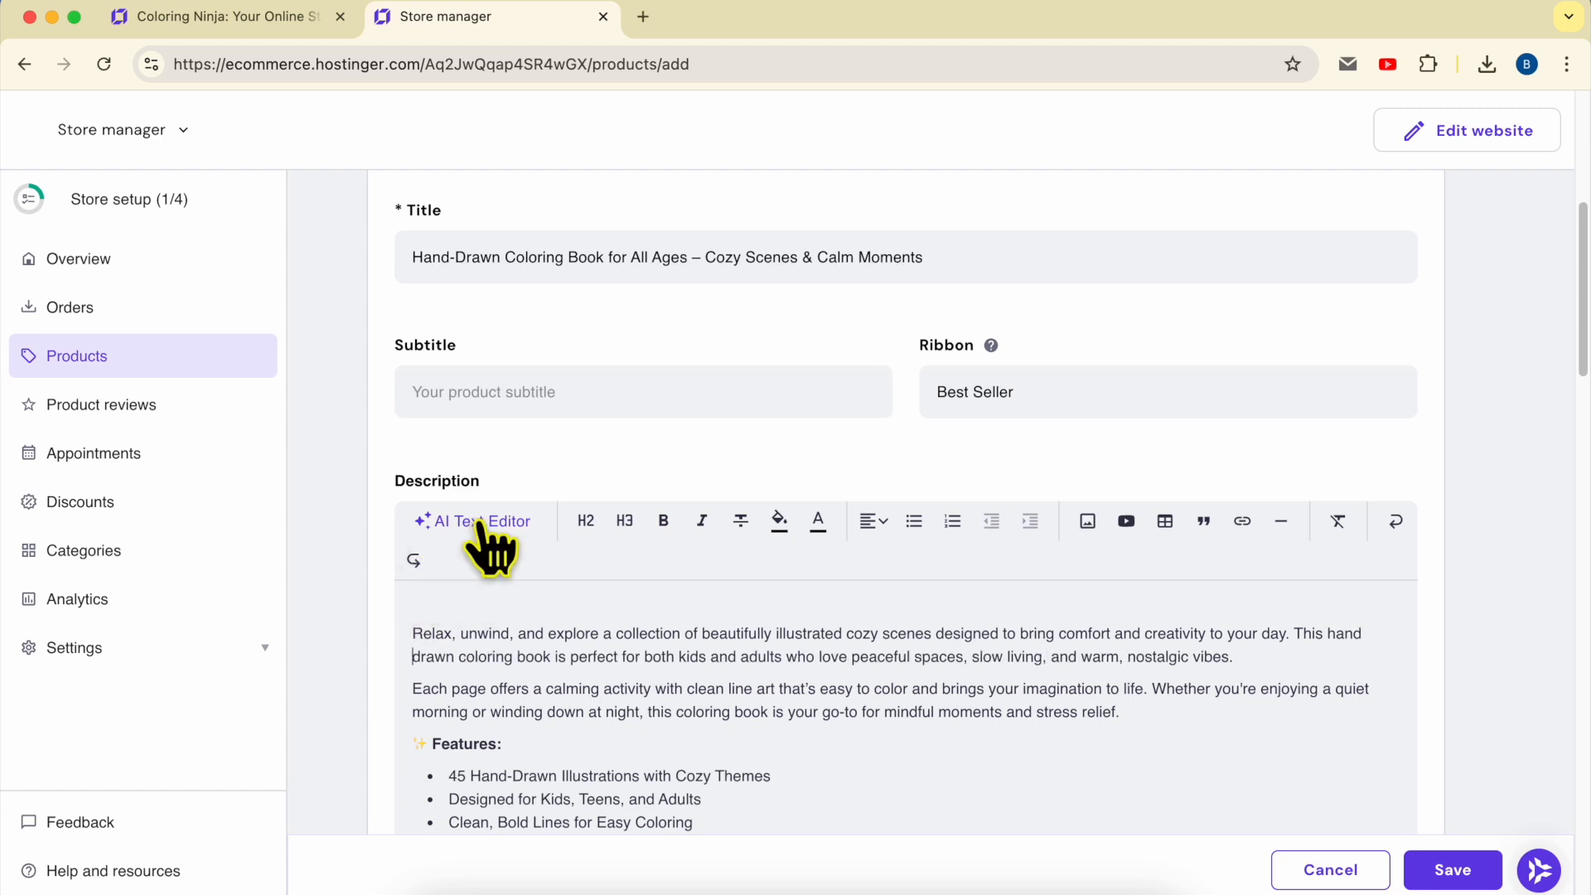
Step: Look over the AI Text Editor's rewriting options and the tones it offers for the description
{"action": "left_click", "coordinate": [480, 523]}
{"action": "scroll", "coordinate": [489, 455], "scroll_direction": "down", "scroll_amount": 3}
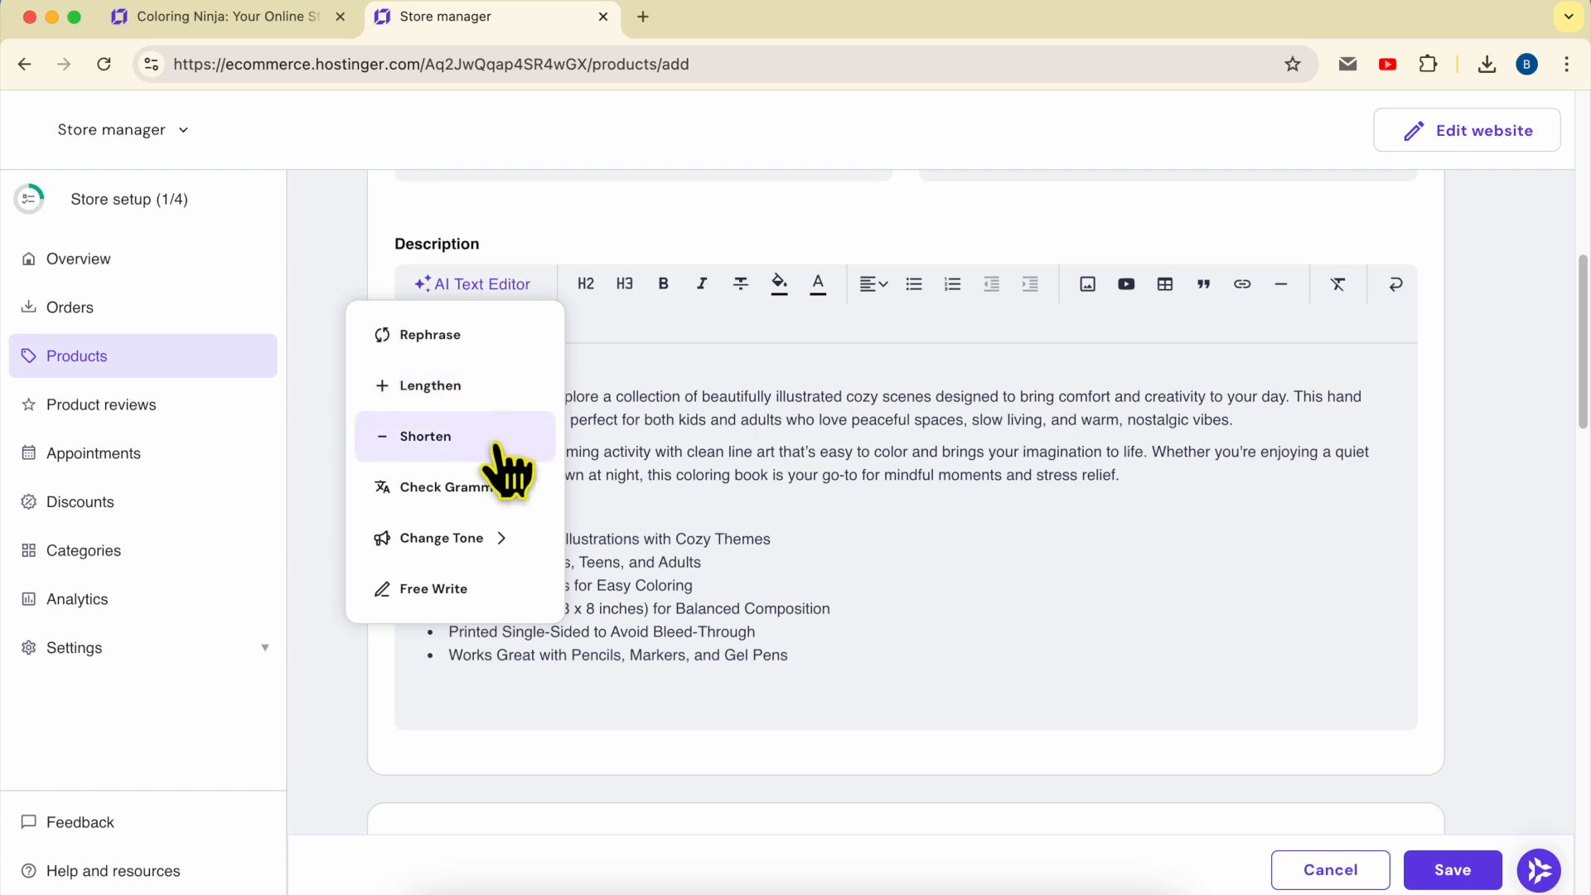
{"action": "mouse_move", "coordinate": [490, 537]}
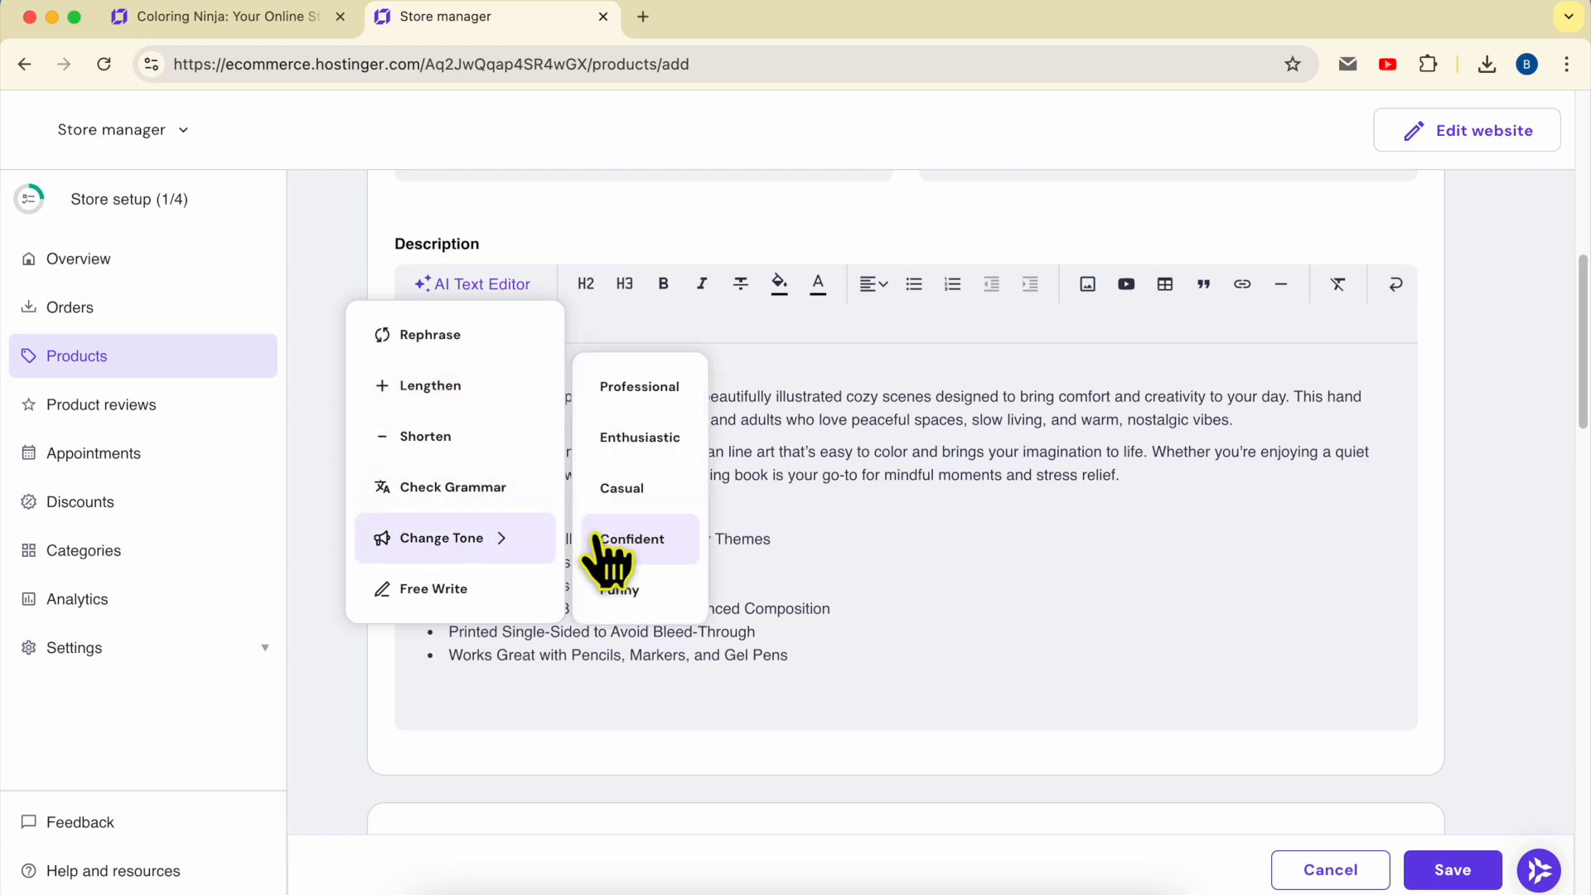
{"action": "left_click", "coordinate": [861, 464]}
Step: Insert New Project (7).jpg into the description below the features list and check how it looks there
{"action": "left_click", "coordinate": [854, 663]}
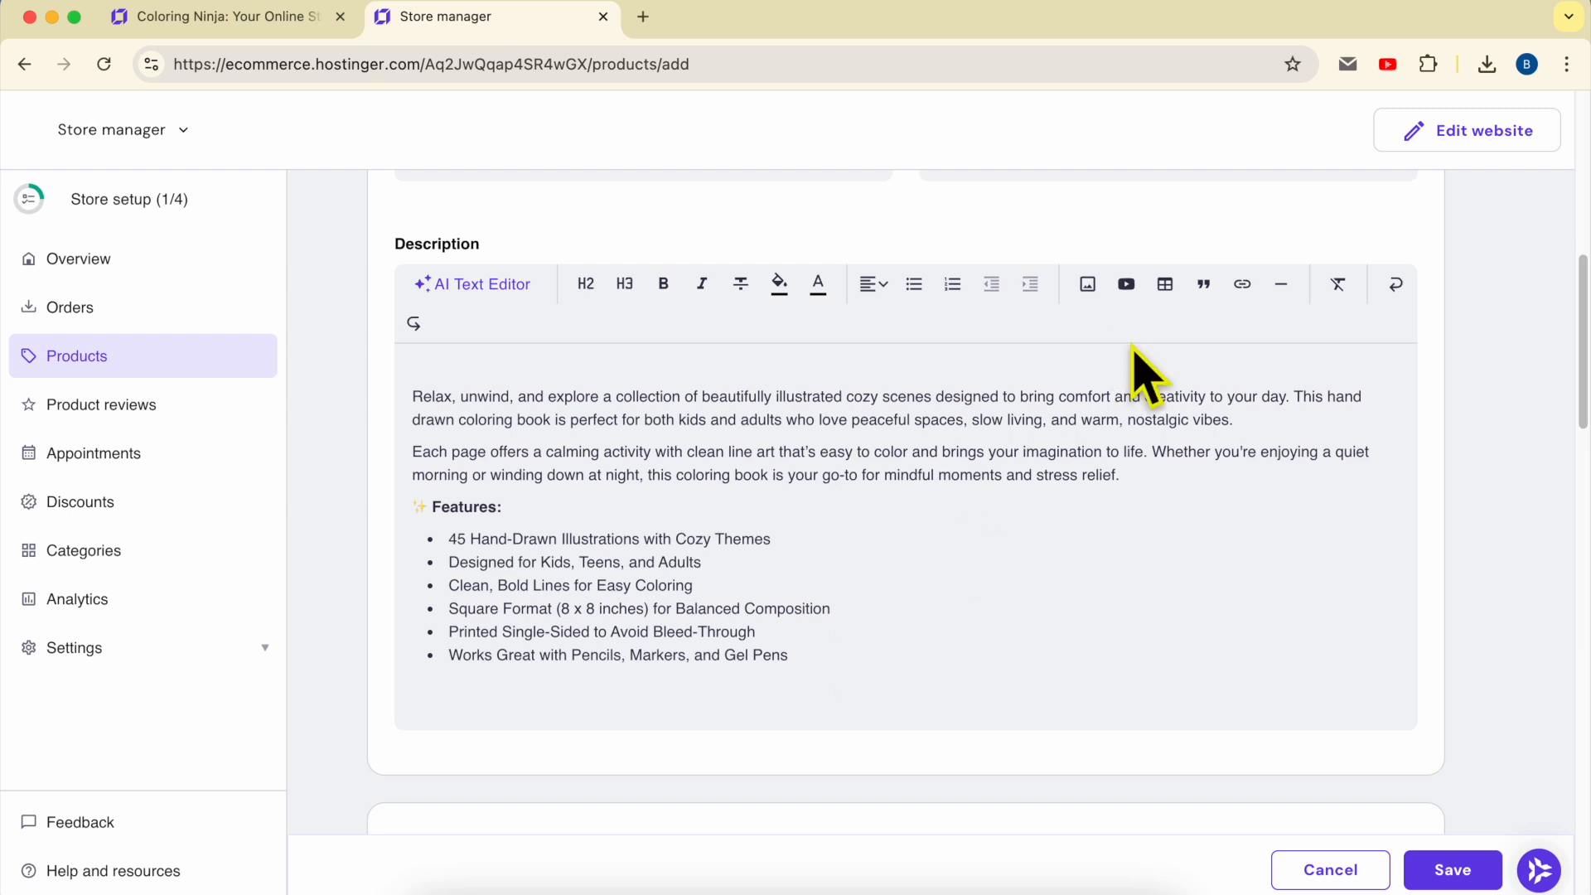
{"action": "key", "text": "Return"}
{"action": "key", "text": "Return"}
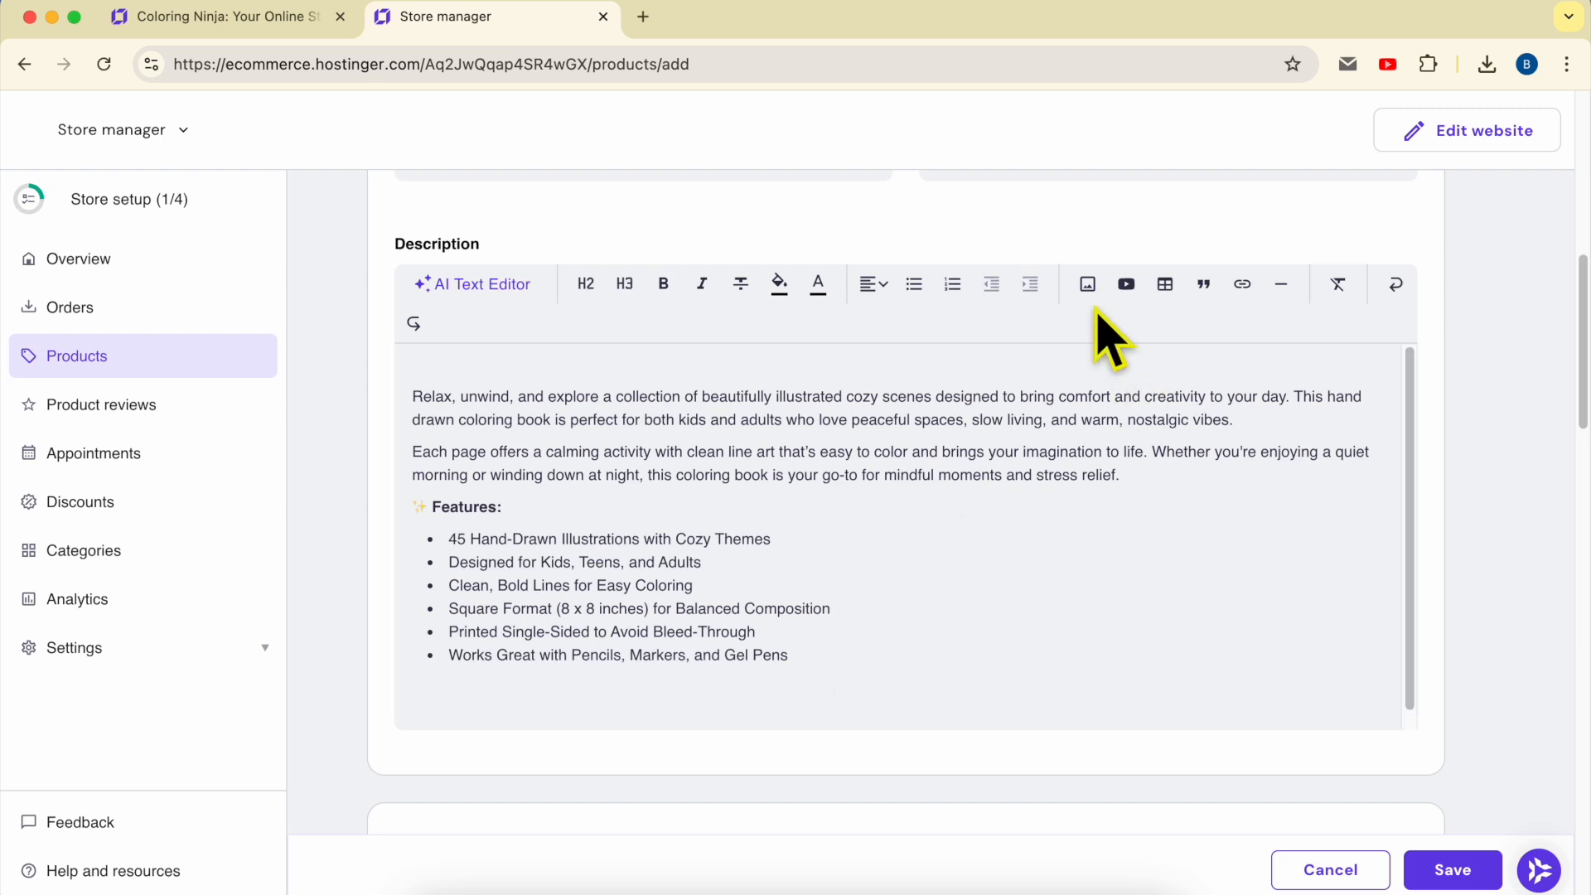
{"action": "left_click", "coordinate": [1088, 284]}
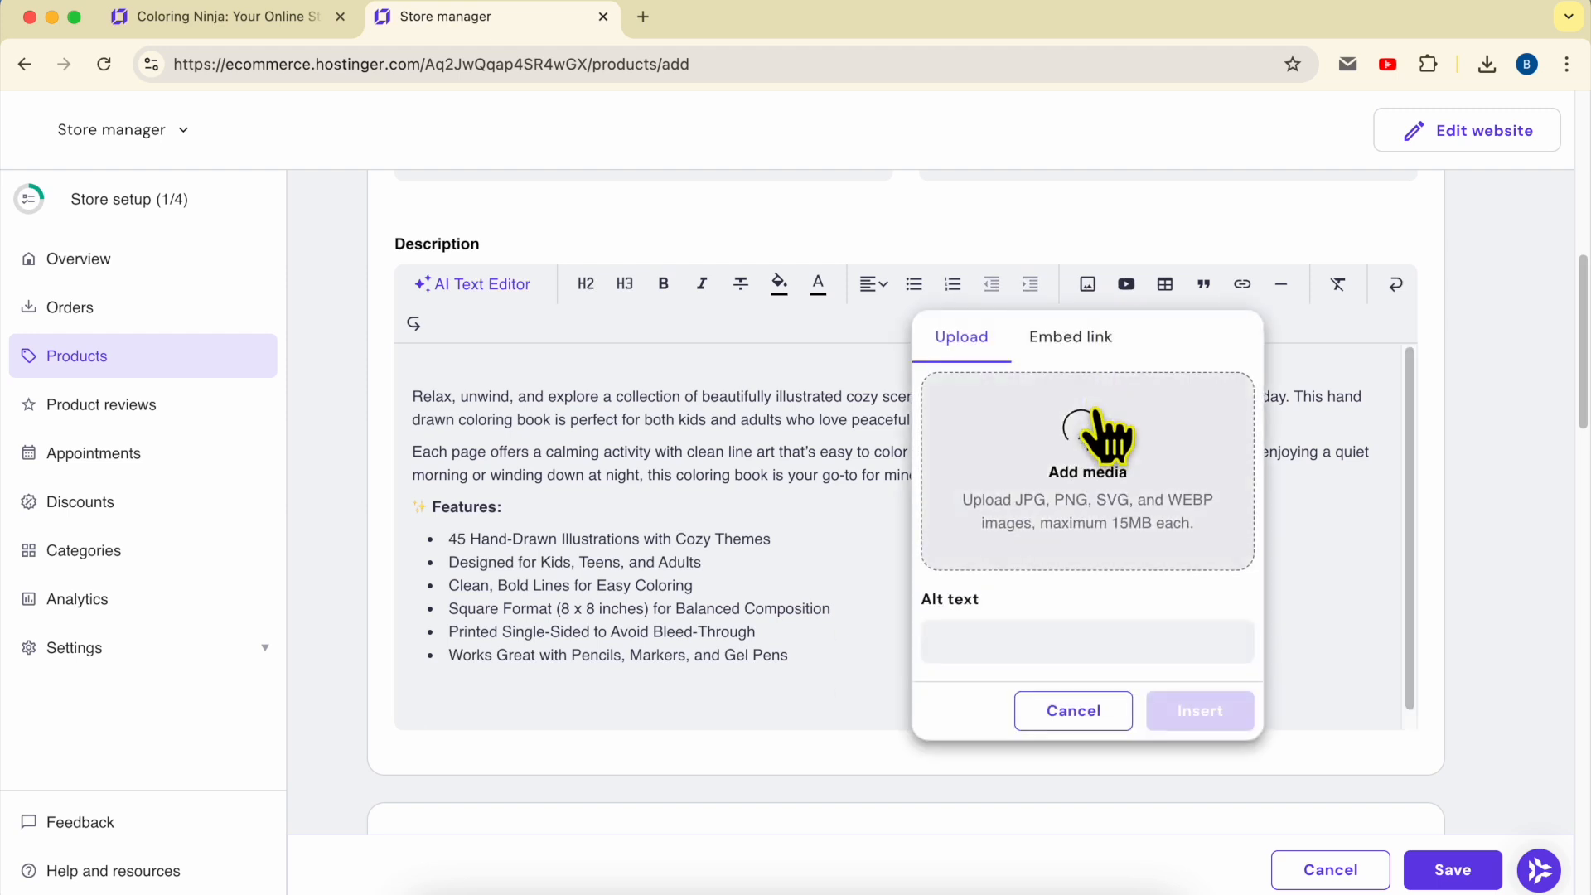
{"action": "left_click", "coordinate": [1153, 489]}
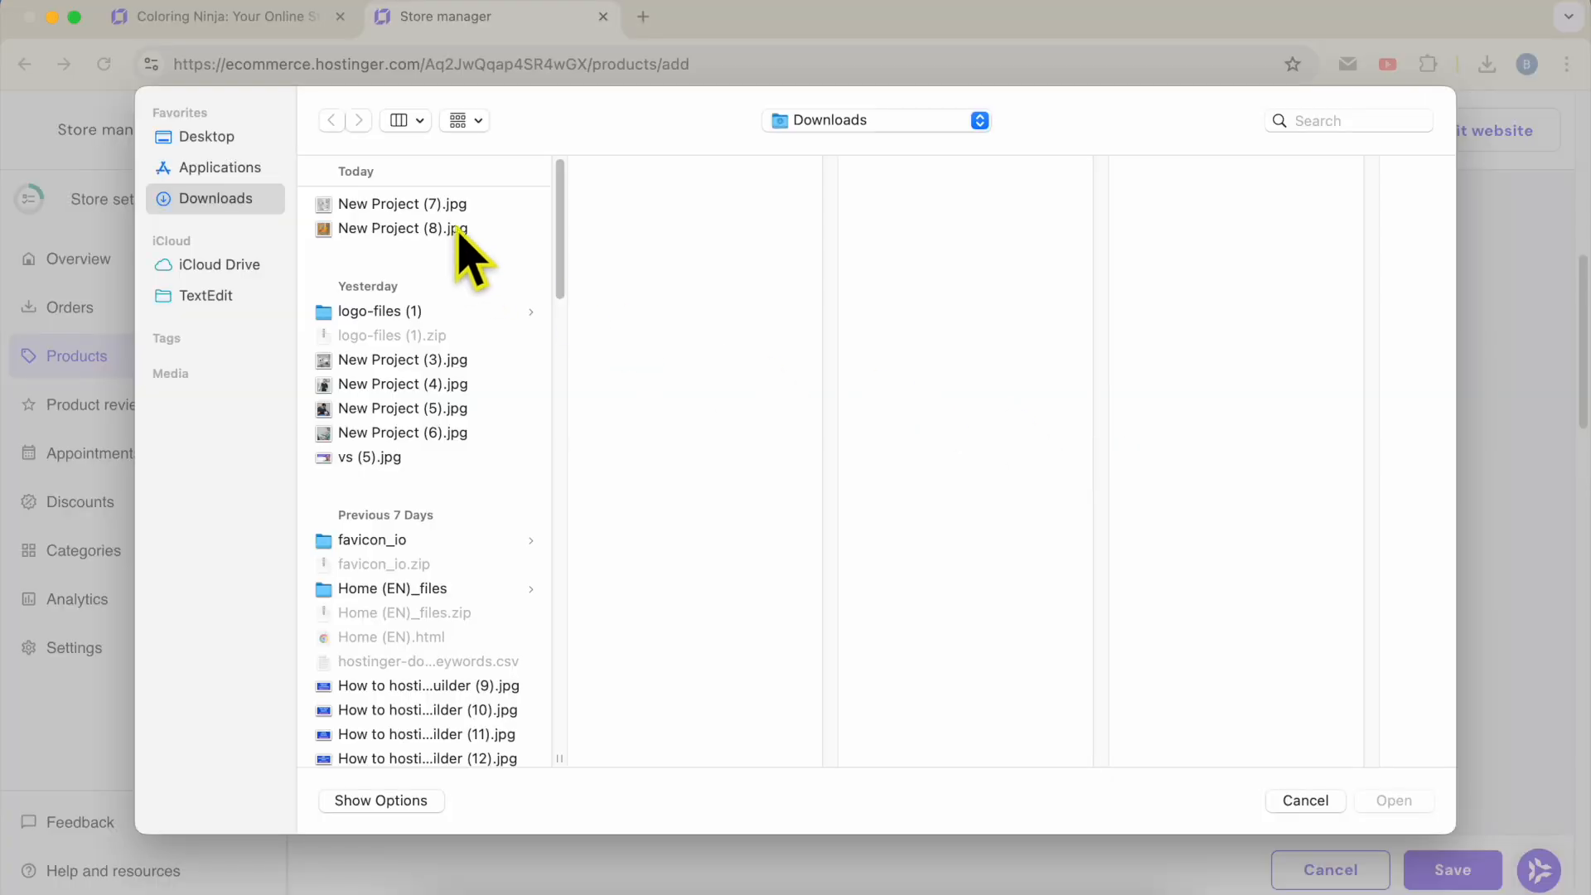
{"action": "double_click", "coordinate": [455, 207]}
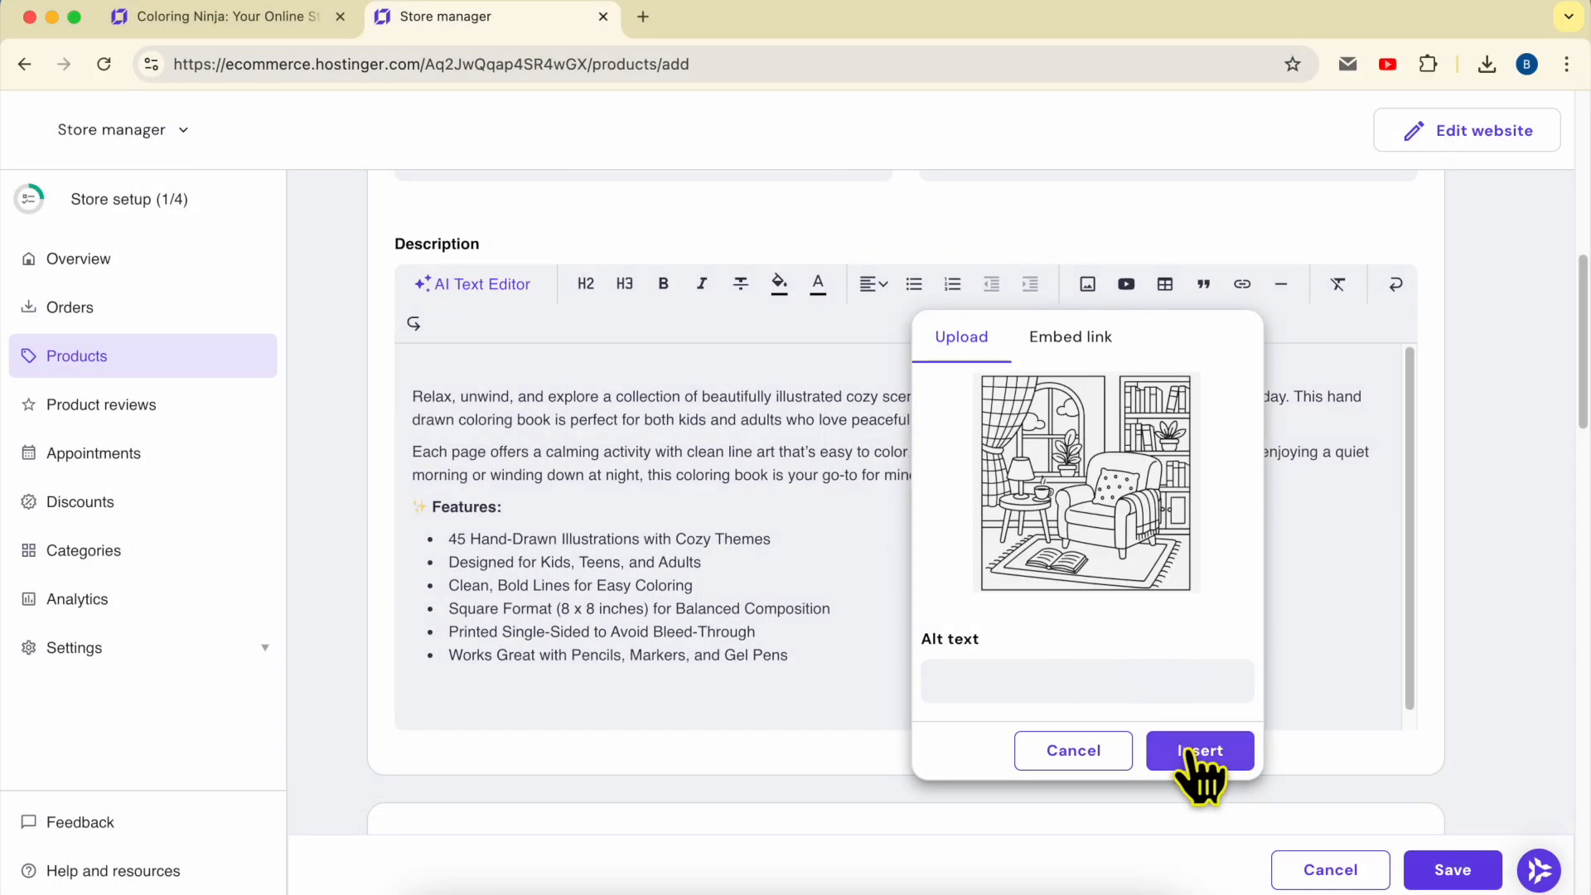
{"action": "left_click", "coordinate": [1193, 754]}
{"action": "scroll", "coordinate": [826, 533], "scroll_direction": "down", "scroll_amount": 3}
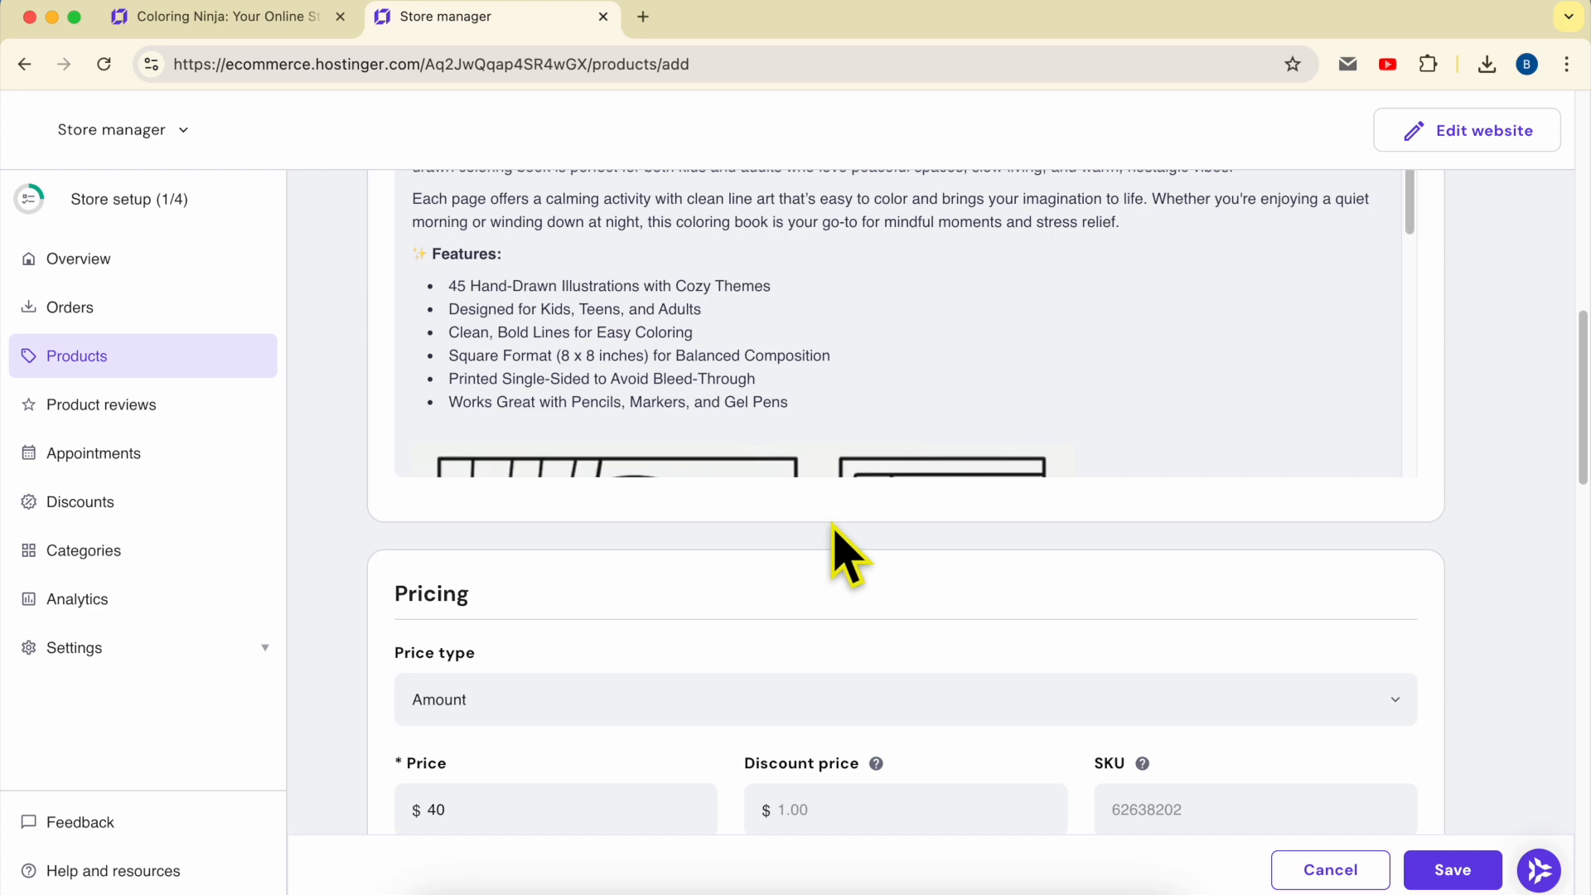
{"action": "scroll", "coordinate": [845, 557], "scroll_direction": "down", "scroll_amount": 4}
{"action": "scroll", "coordinate": [836, 580], "scroll_direction": "up", "scroll_amount": 6}
{"action": "scroll", "coordinate": [1086, 369], "scroll_direction": "down", "scroll_amount": 5}
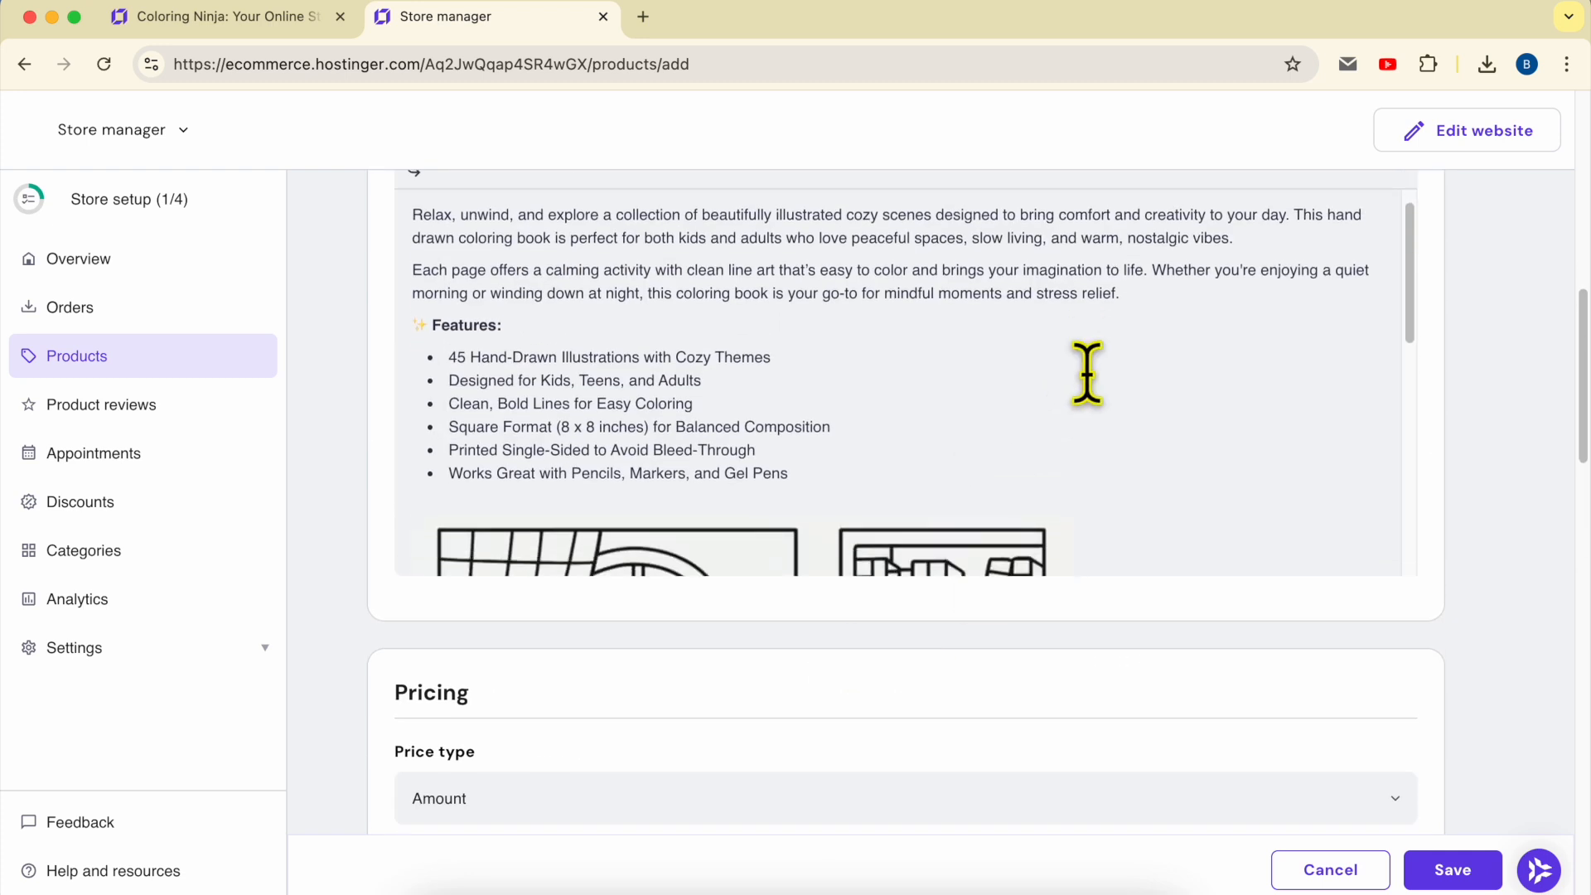
{"action": "scroll", "coordinate": [1086, 362], "scroll_direction": "down", "scroll_amount": 4}
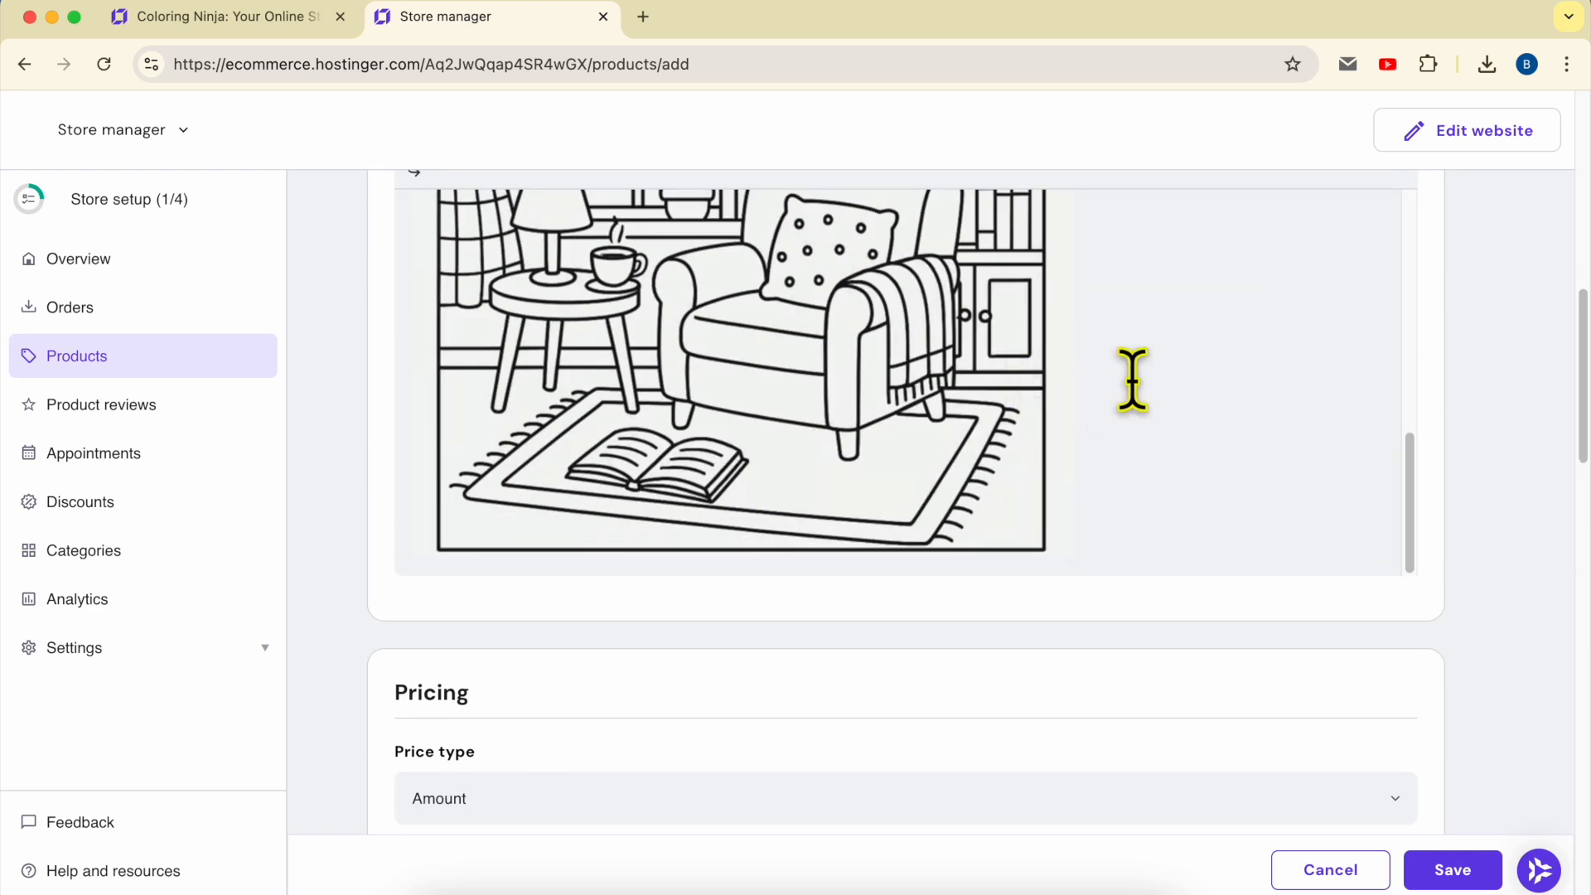
Step: Embed the YouTube video "Apel dan 8 Buah Lainnya Menggambar" below the image in the description and view the embed
{"action": "scroll", "coordinate": [1132, 379], "scroll_direction": "down", "scroll_amount": 2}
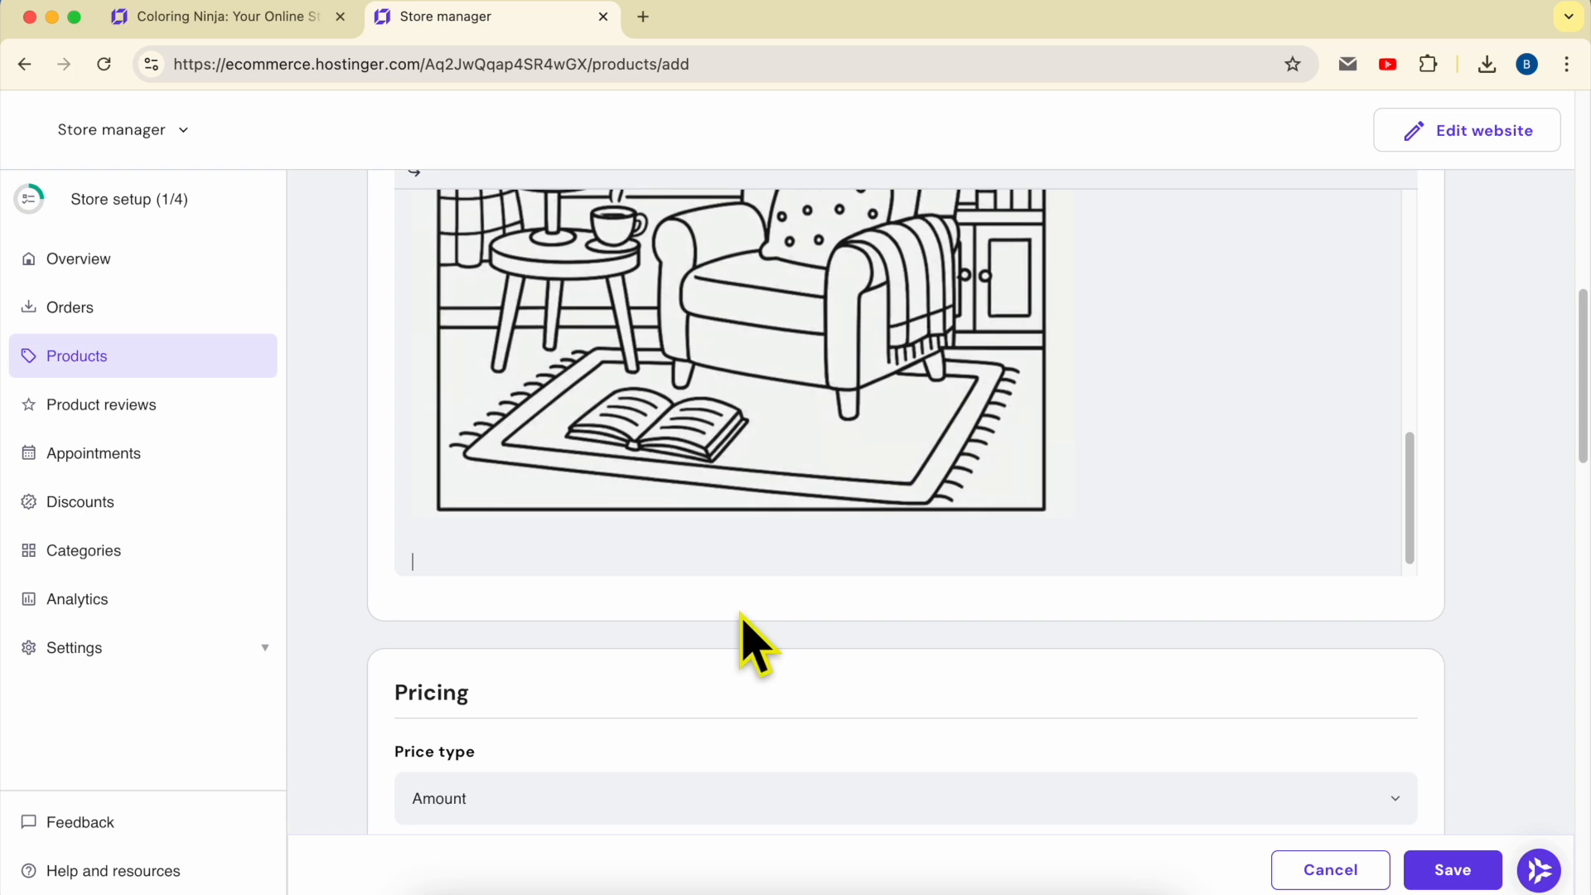
{"action": "scroll", "coordinate": [733, 688], "scroll_direction": "up", "scroll_amount": 3}
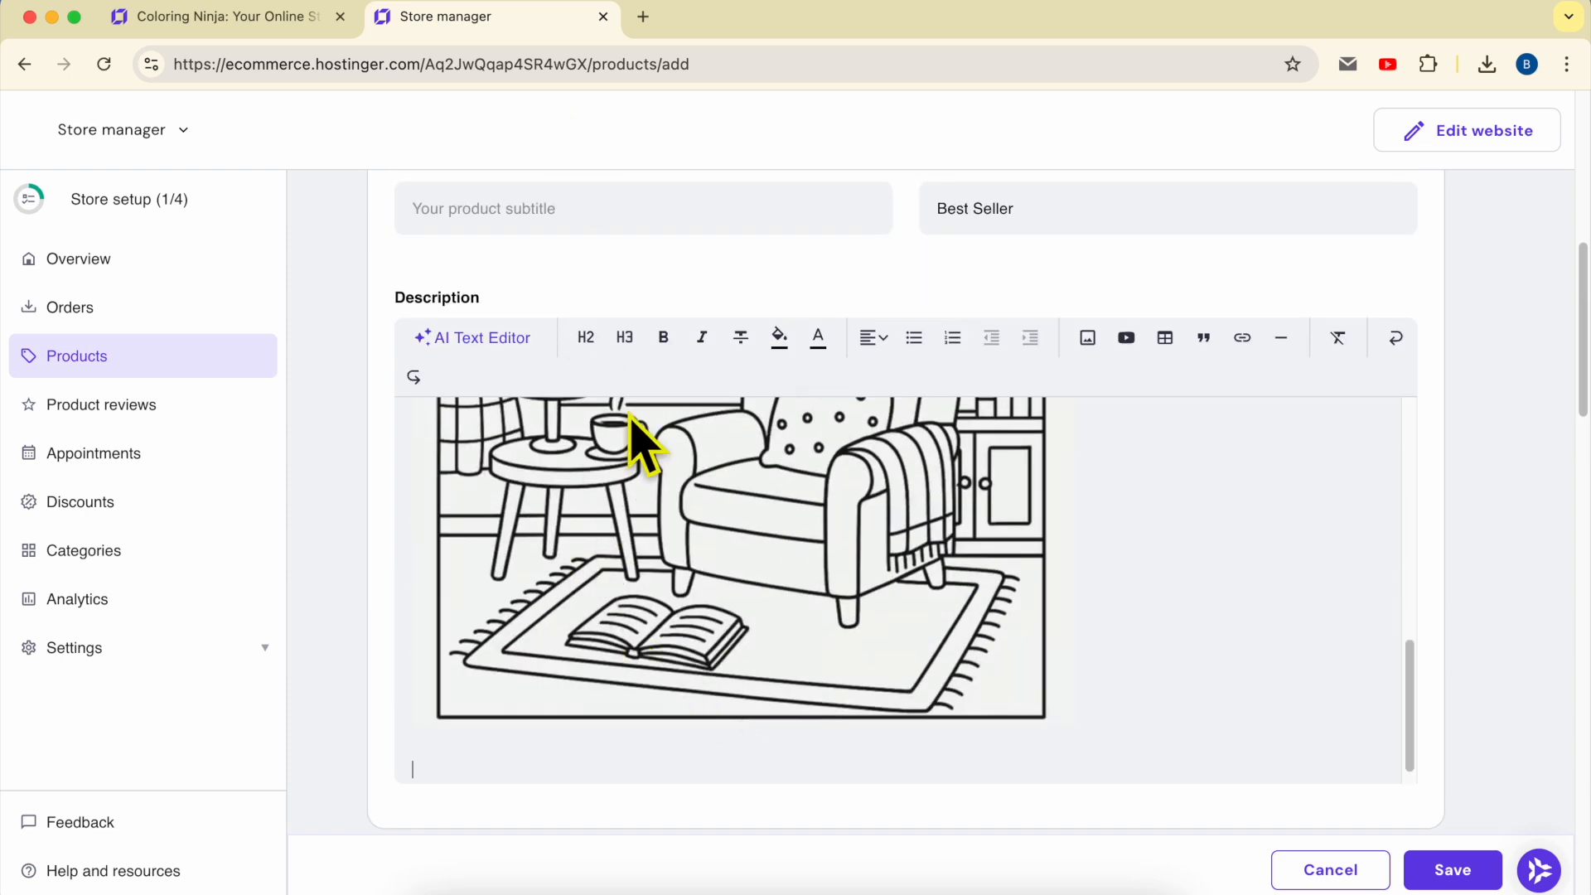
{"action": "left_click", "coordinate": [1129, 338]}
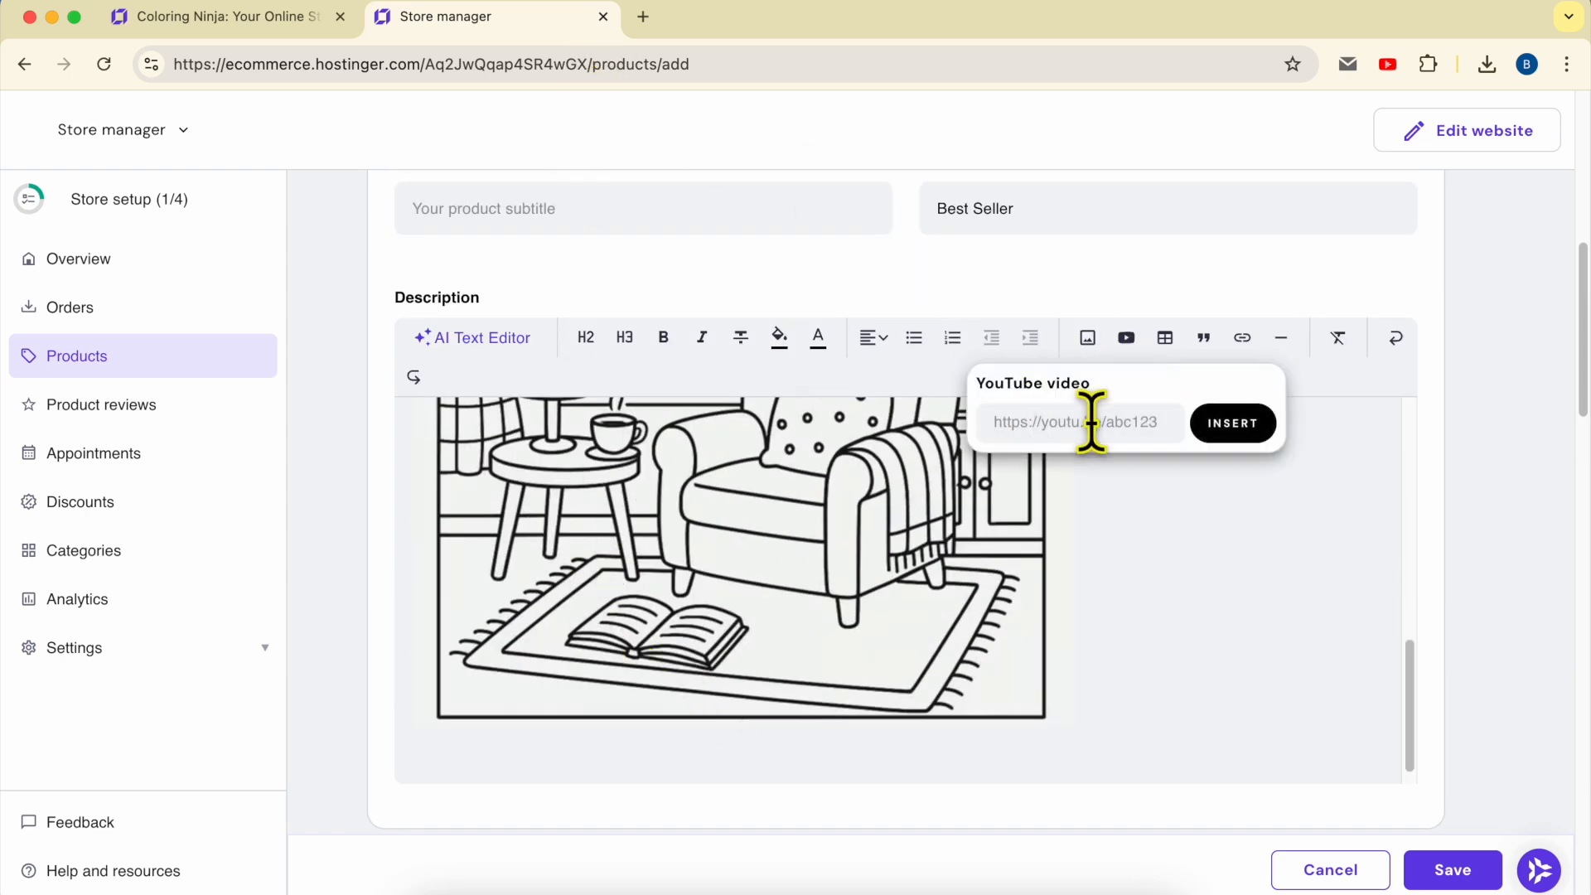
{"action": "left_click", "coordinate": [1233, 424]}
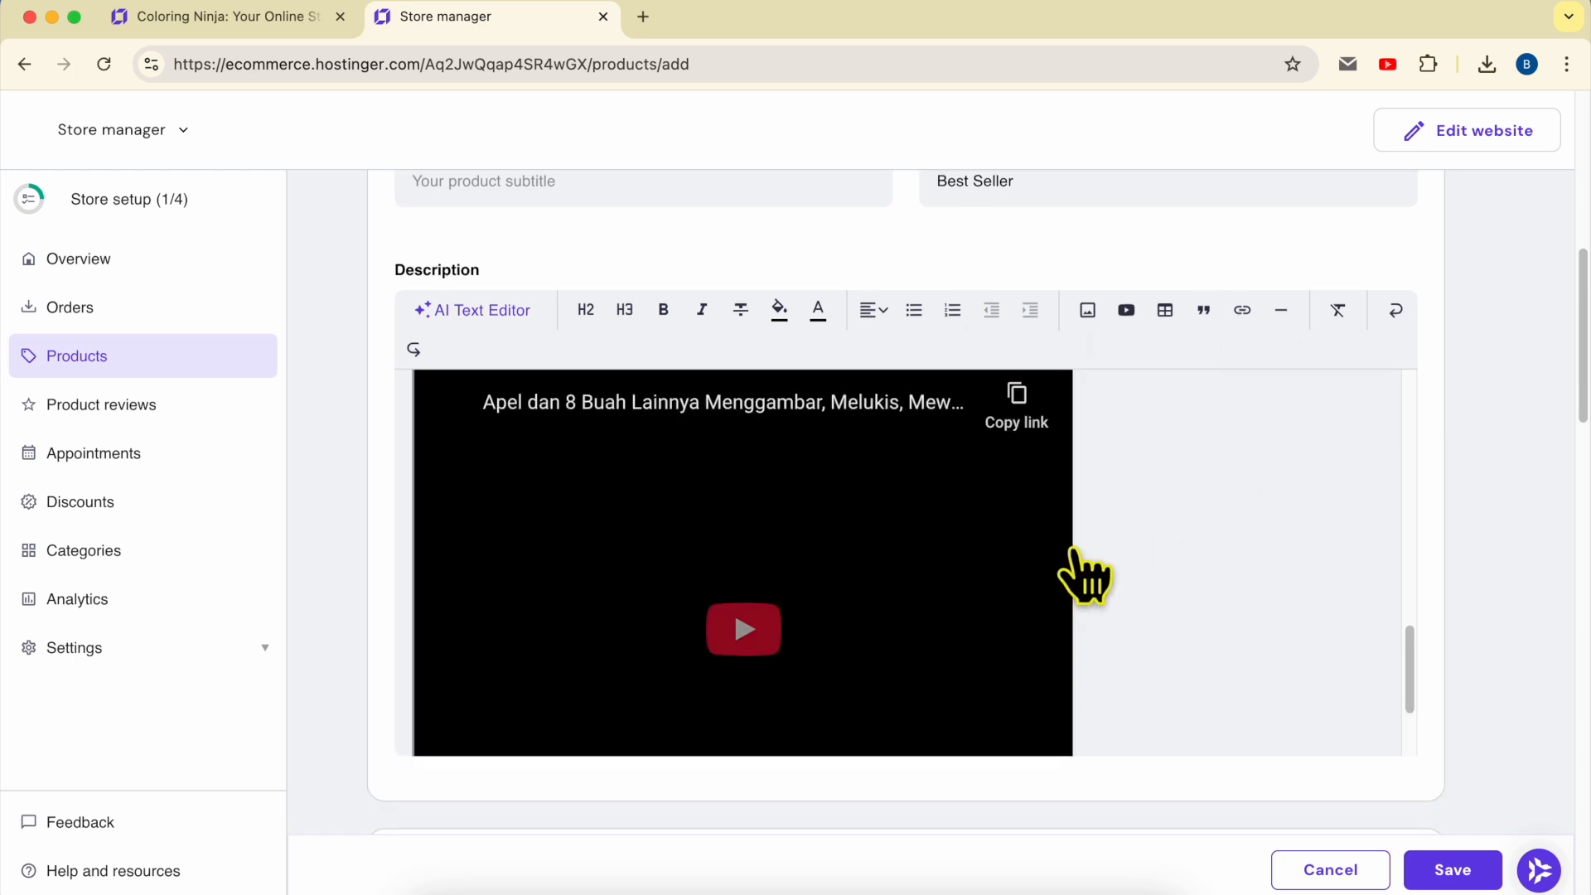
{"action": "scroll", "coordinate": [959, 539], "scroll_direction": "down", "scroll_amount": 2}
{"action": "scroll", "coordinate": [905, 569], "scroll_direction": "up", "scroll_amount": 4}
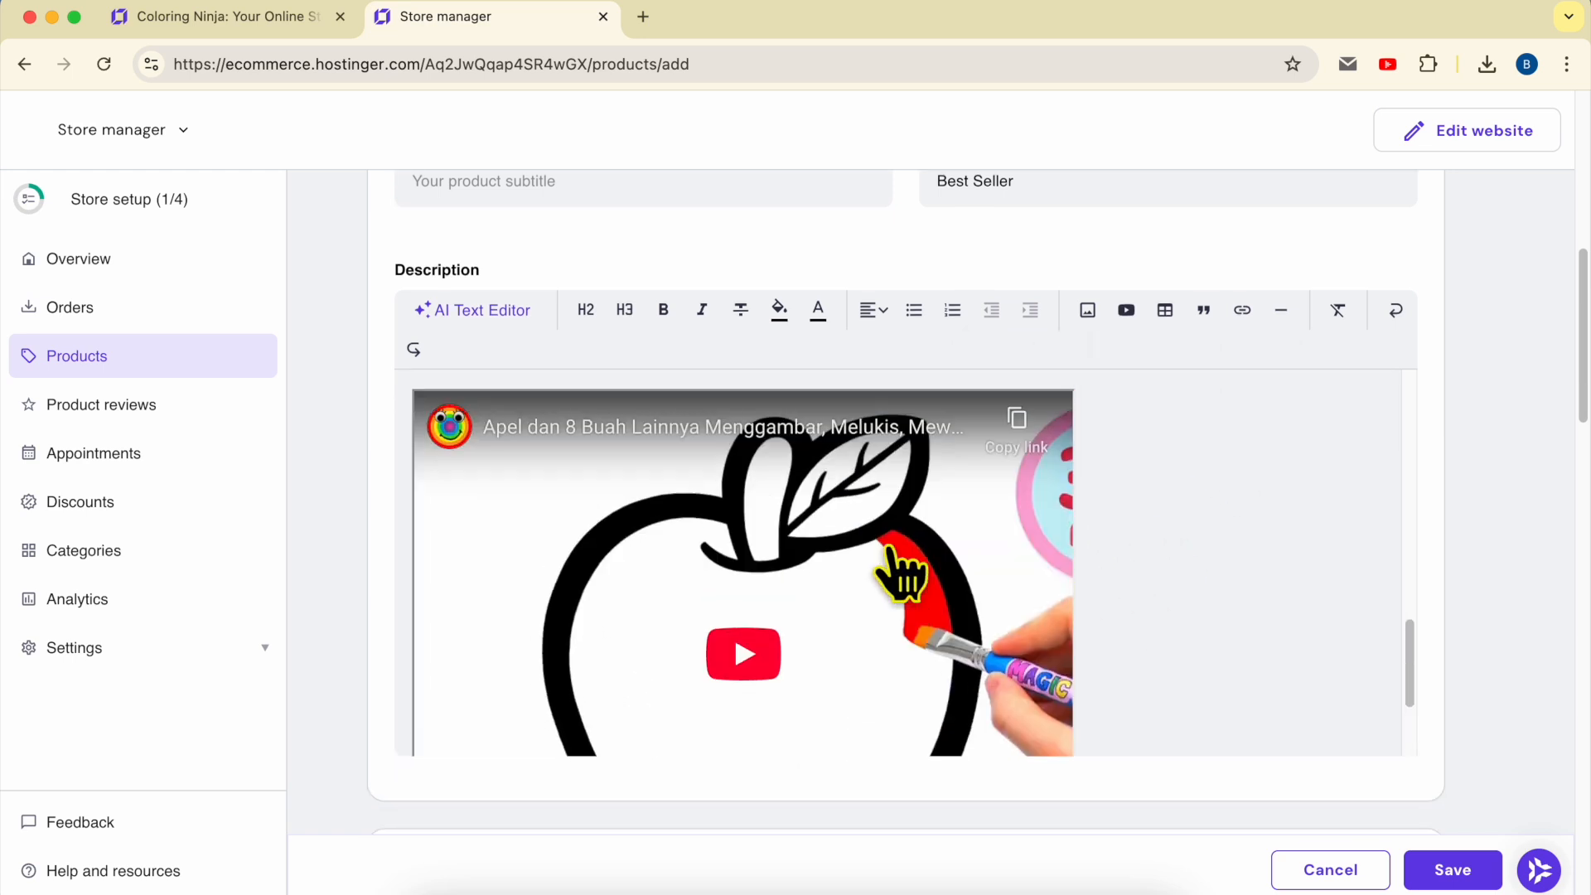
{"action": "scroll", "coordinate": [874, 642], "scroll_direction": "down", "scroll_amount": 3}
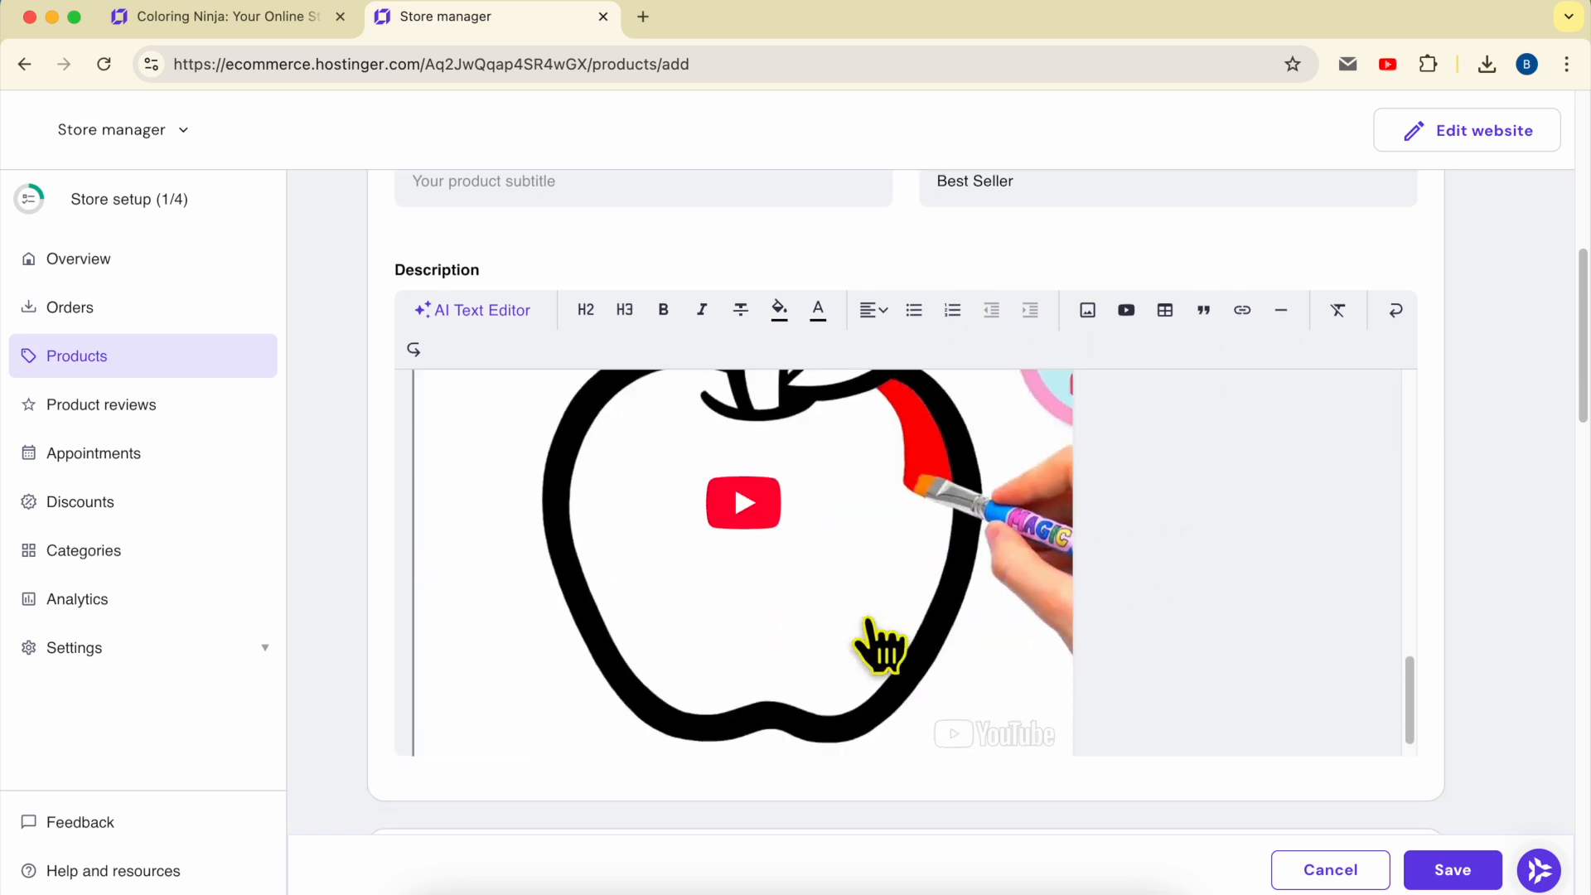
Step: Try the Free price type in the product's pricing and switch it back to Amount
{"action": "scroll", "coordinate": [880, 646], "scroll_direction": "down", "scroll_amount": 3}
{"action": "scroll", "coordinate": [870, 639], "scroll_direction": "up", "scroll_amount": 3}
{"action": "scroll", "coordinate": [1041, 625], "scroll_direction": "down", "scroll_amount": 6}
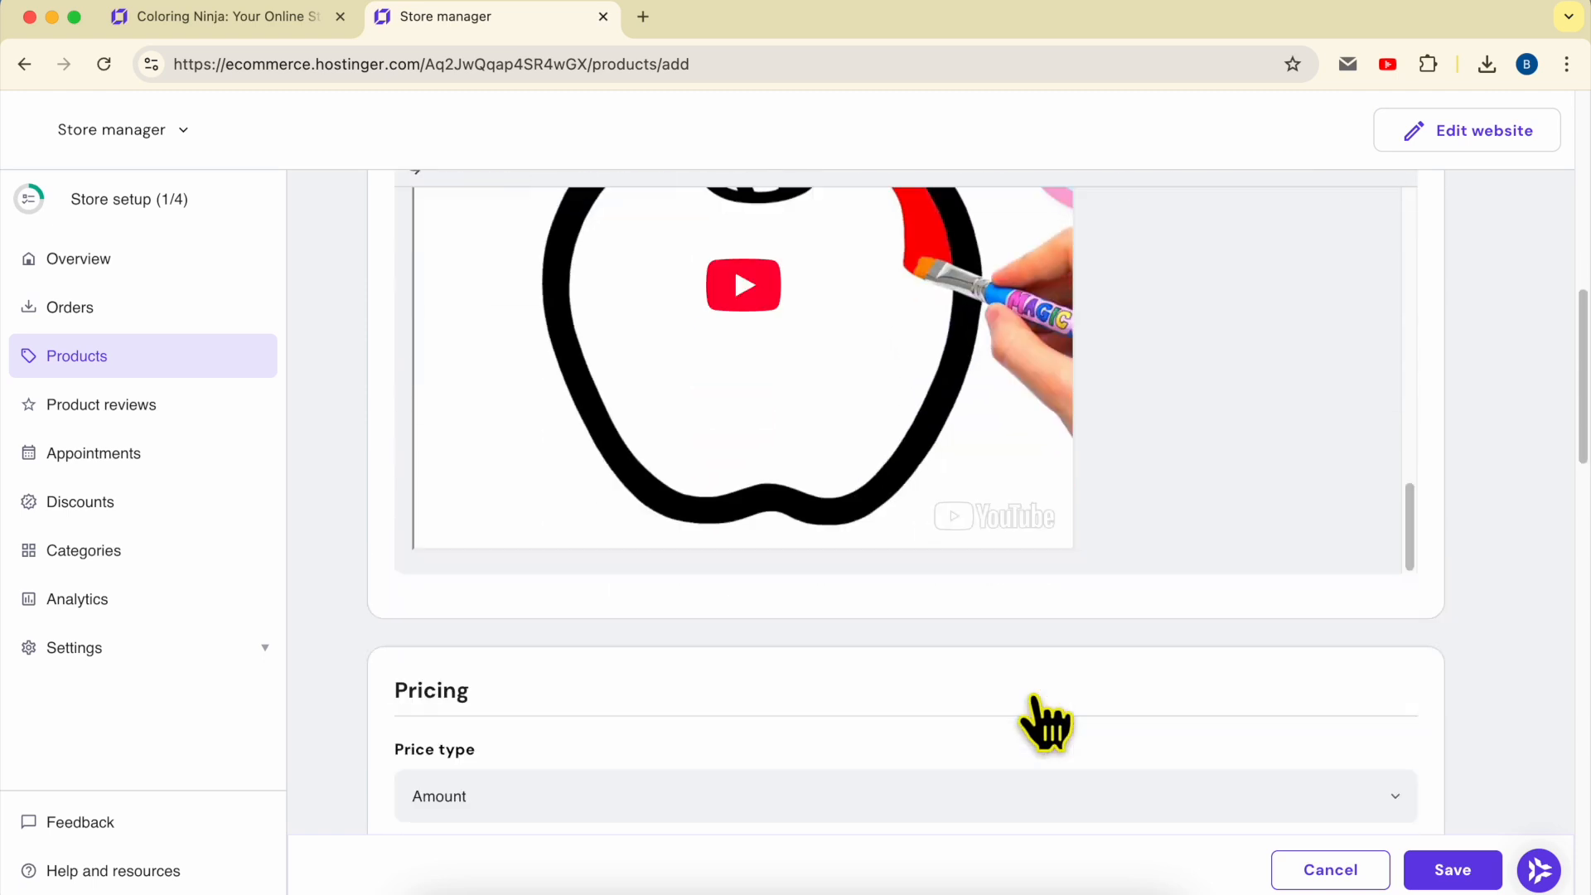
{"action": "scroll", "coordinate": [990, 704], "scroll_direction": "down", "scroll_amount": 2}
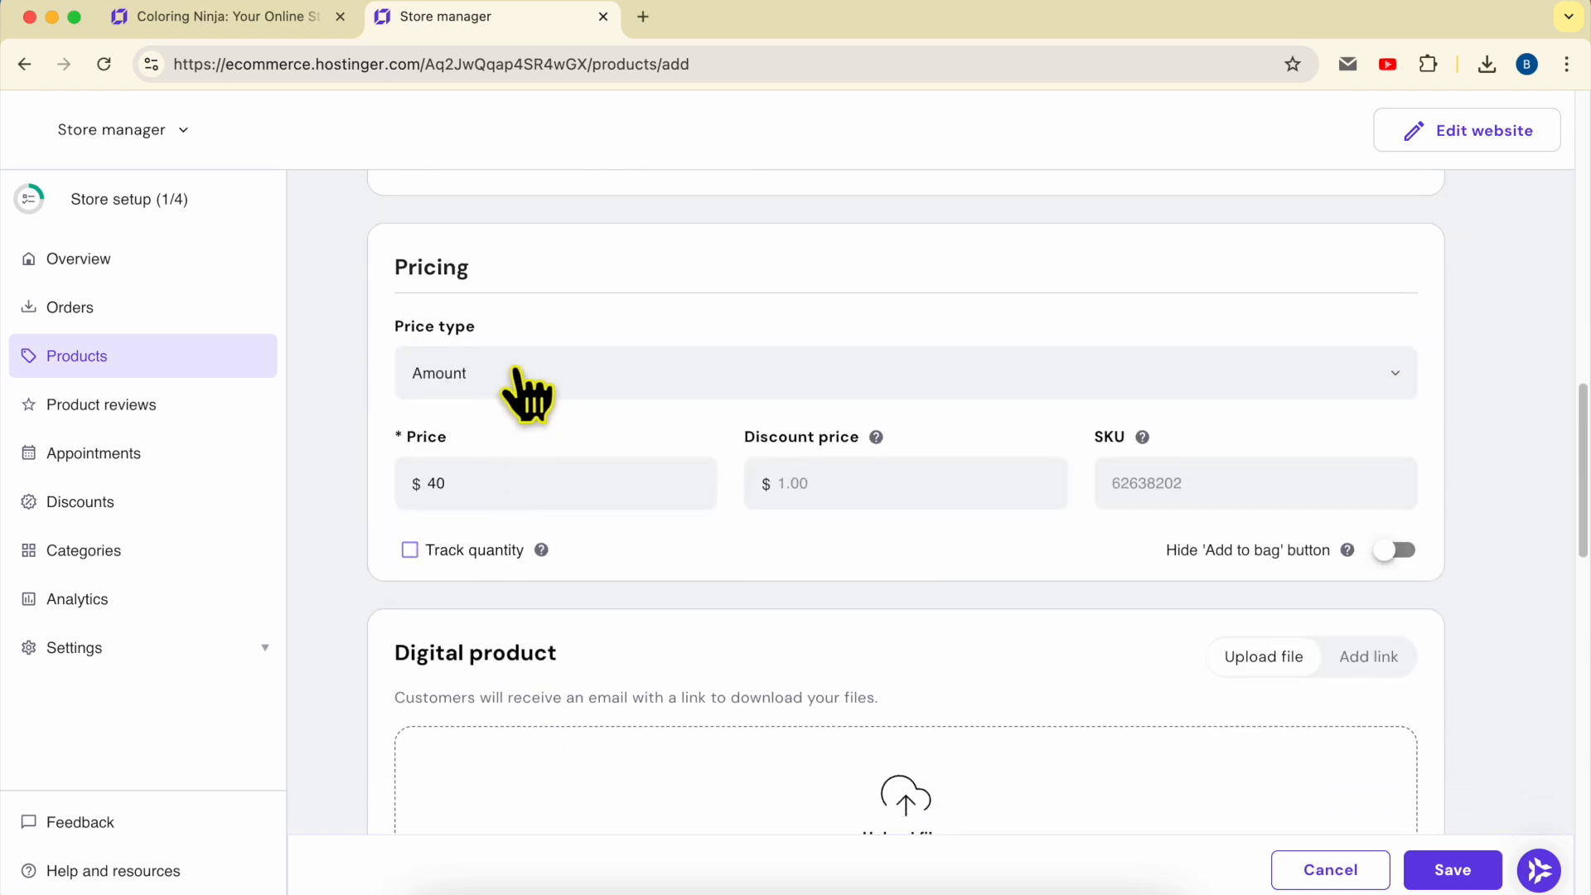
{"action": "left_click", "coordinate": [524, 394]}
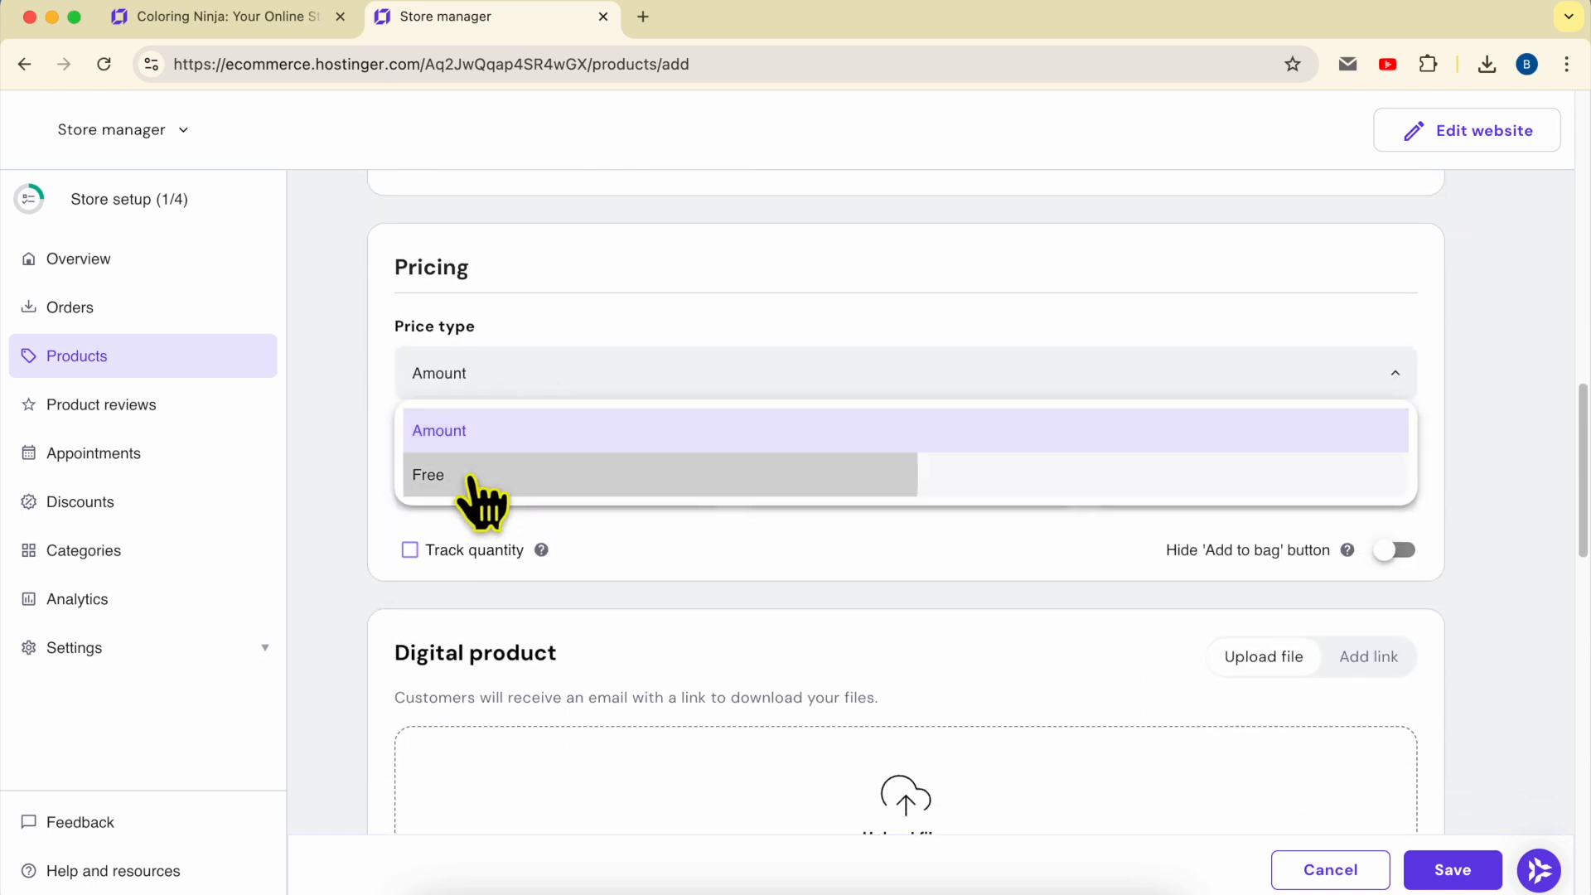
{"action": "left_click", "coordinate": [472, 475]}
{"action": "left_click", "coordinate": [518, 383]}
{"action": "left_click", "coordinate": [505, 431]}
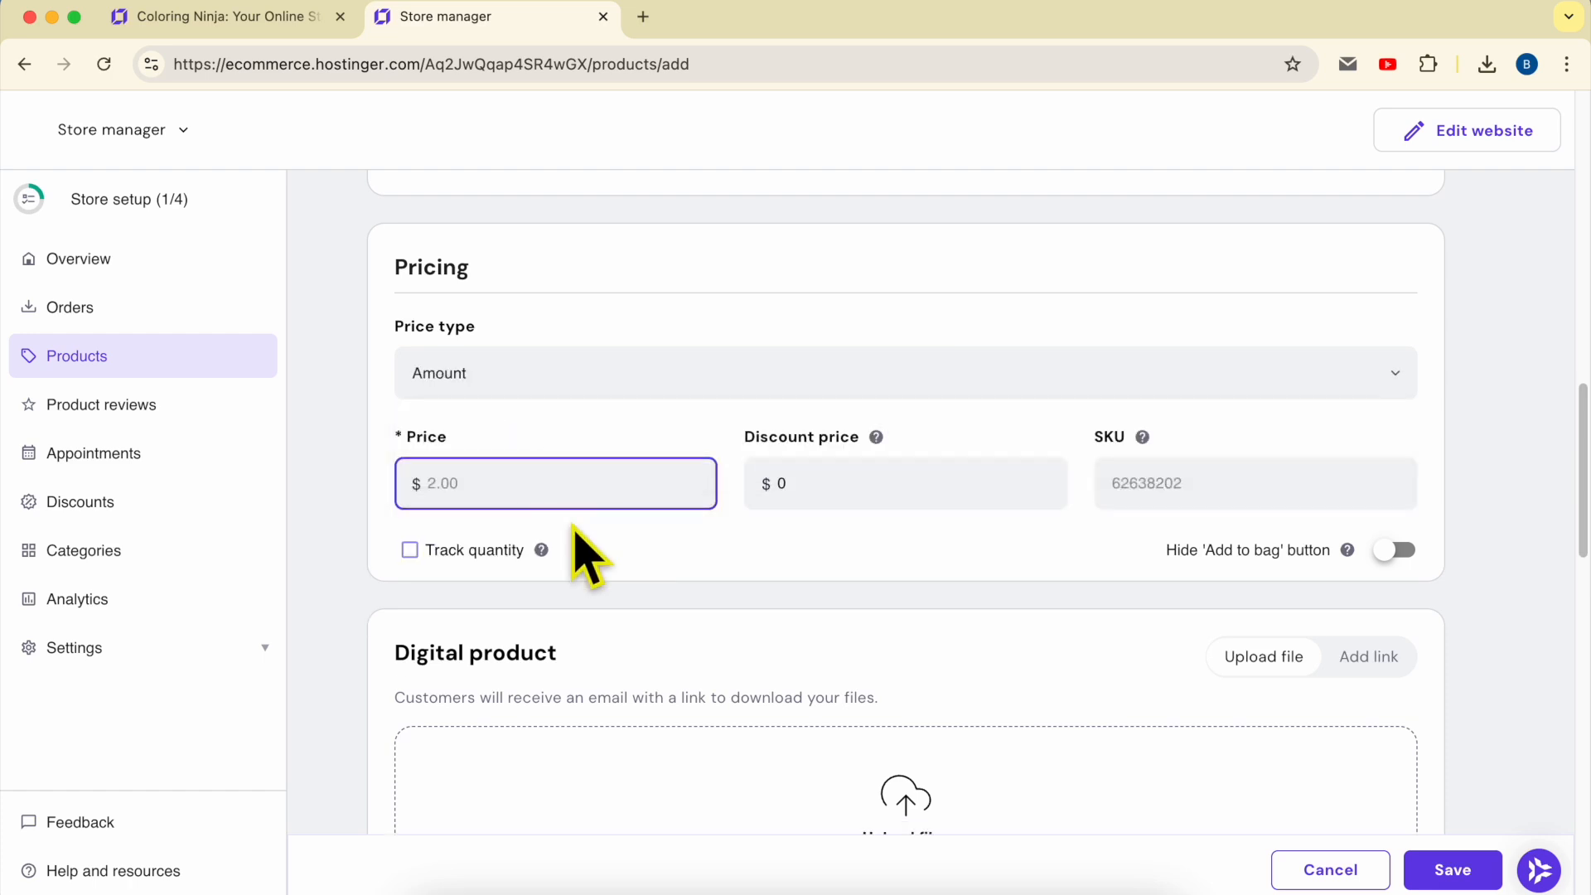
Step: Set the product's price to $25 and its discount price to $7
{"action": "left_click", "coordinate": [504, 484]}
{"action": "type", "text": "6"}
{"action": "key", "text": "BackSpace"}
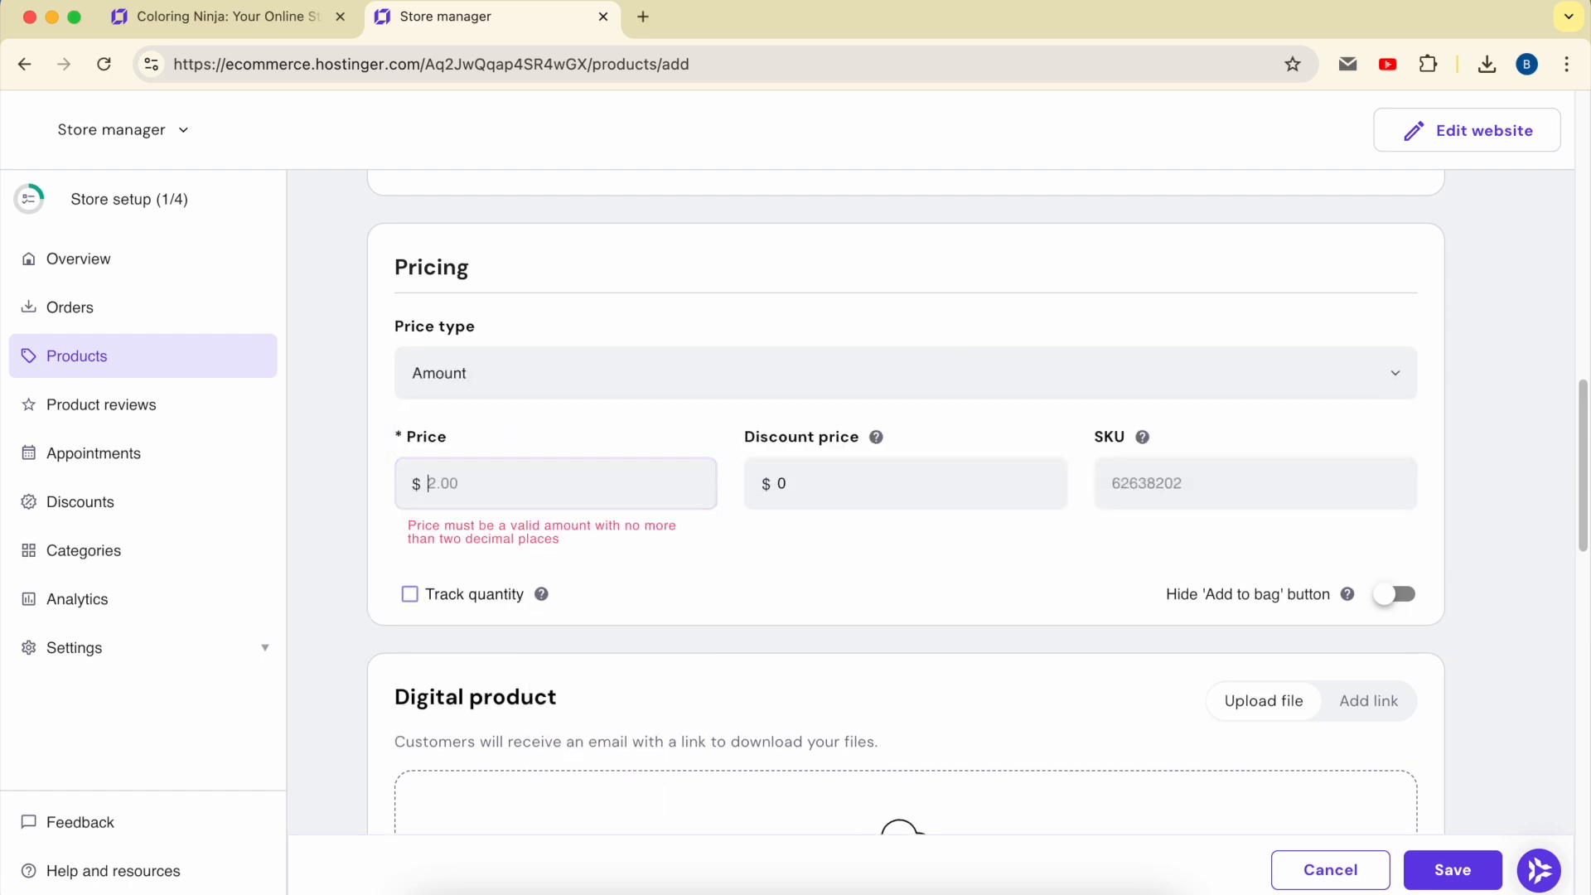
{"action": "type", "text": "10"}
{"action": "double_click", "coordinate": [504, 483]}
{"action": "type", "text": "25"}
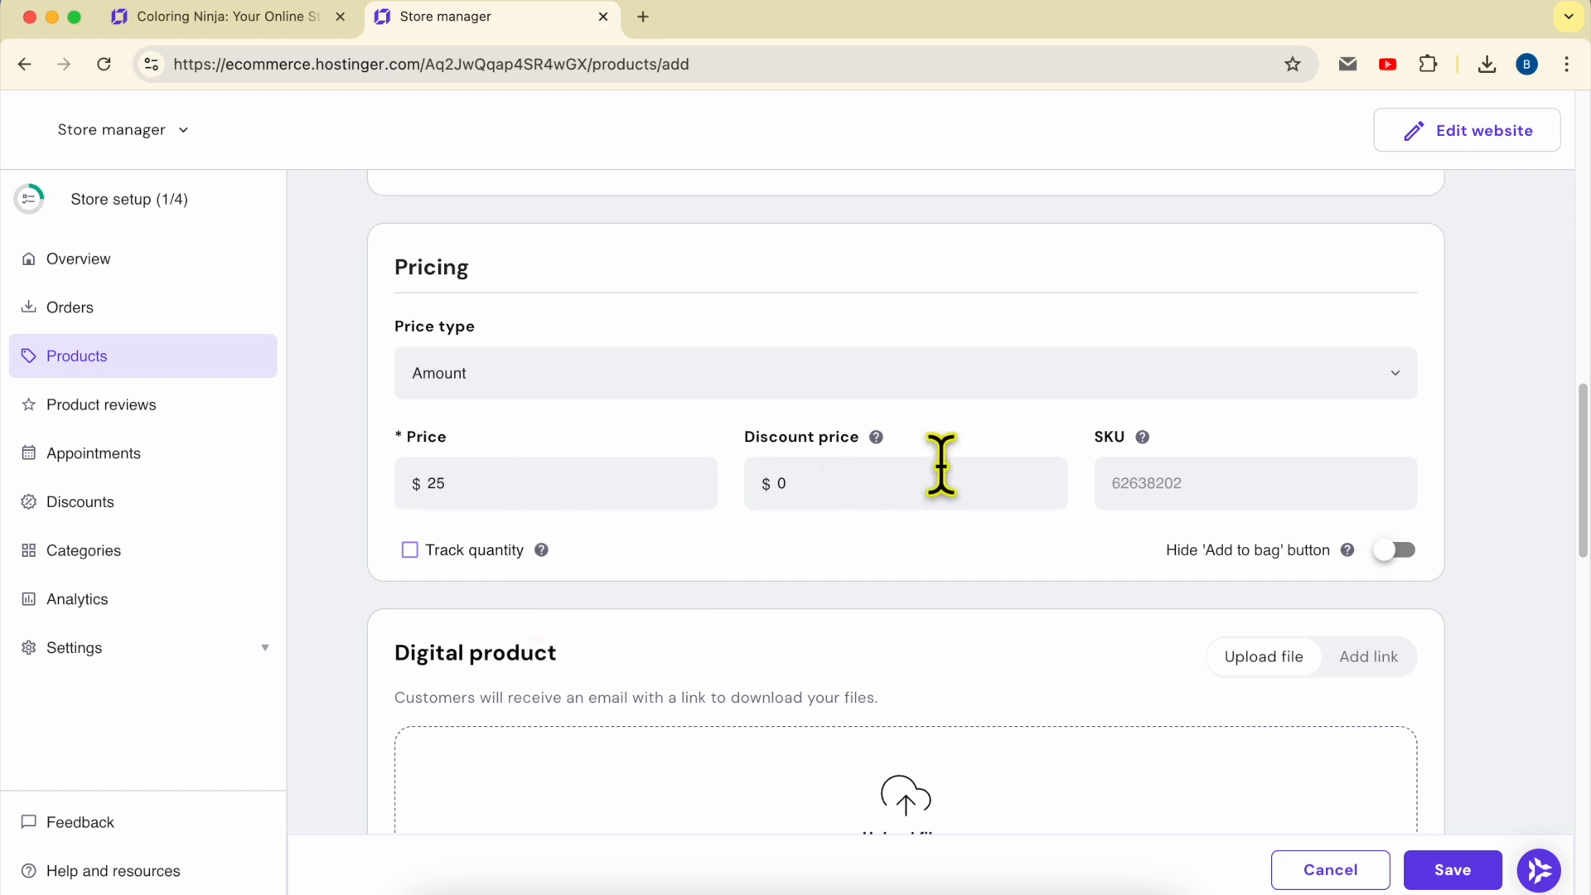
{"action": "left_click", "coordinate": [903, 483]}
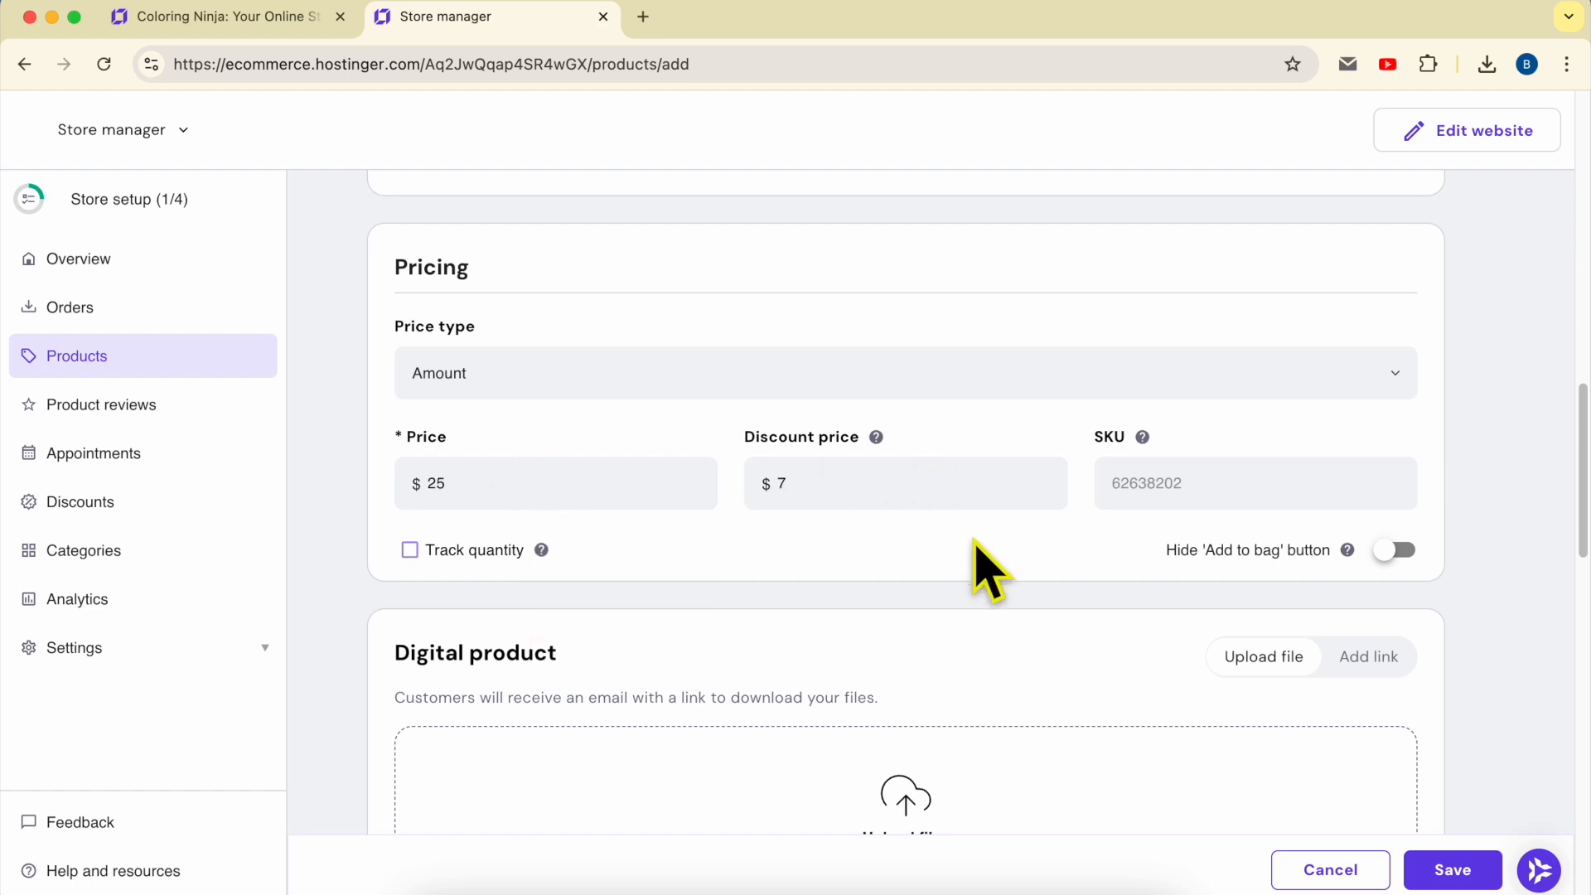
Step: Check the SKU field, try quantity tracking for the product and turn it off again
{"action": "left_click", "coordinate": [1122, 485]}
{"action": "mouse_move", "coordinate": [1160, 447]}
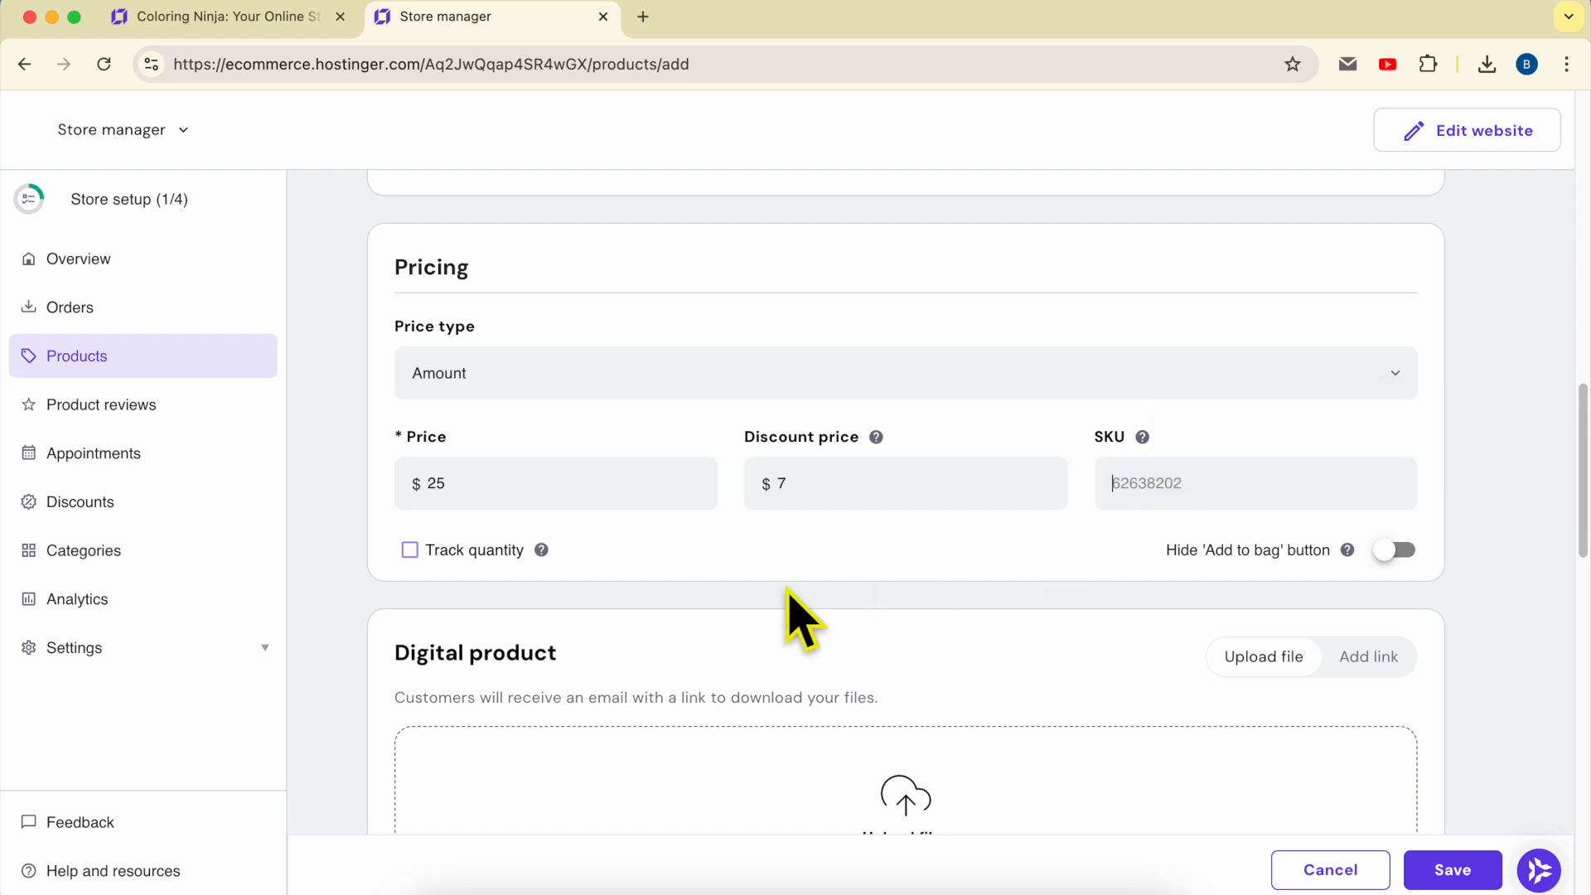
{"action": "left_click", "coordinate": [474, 551]}
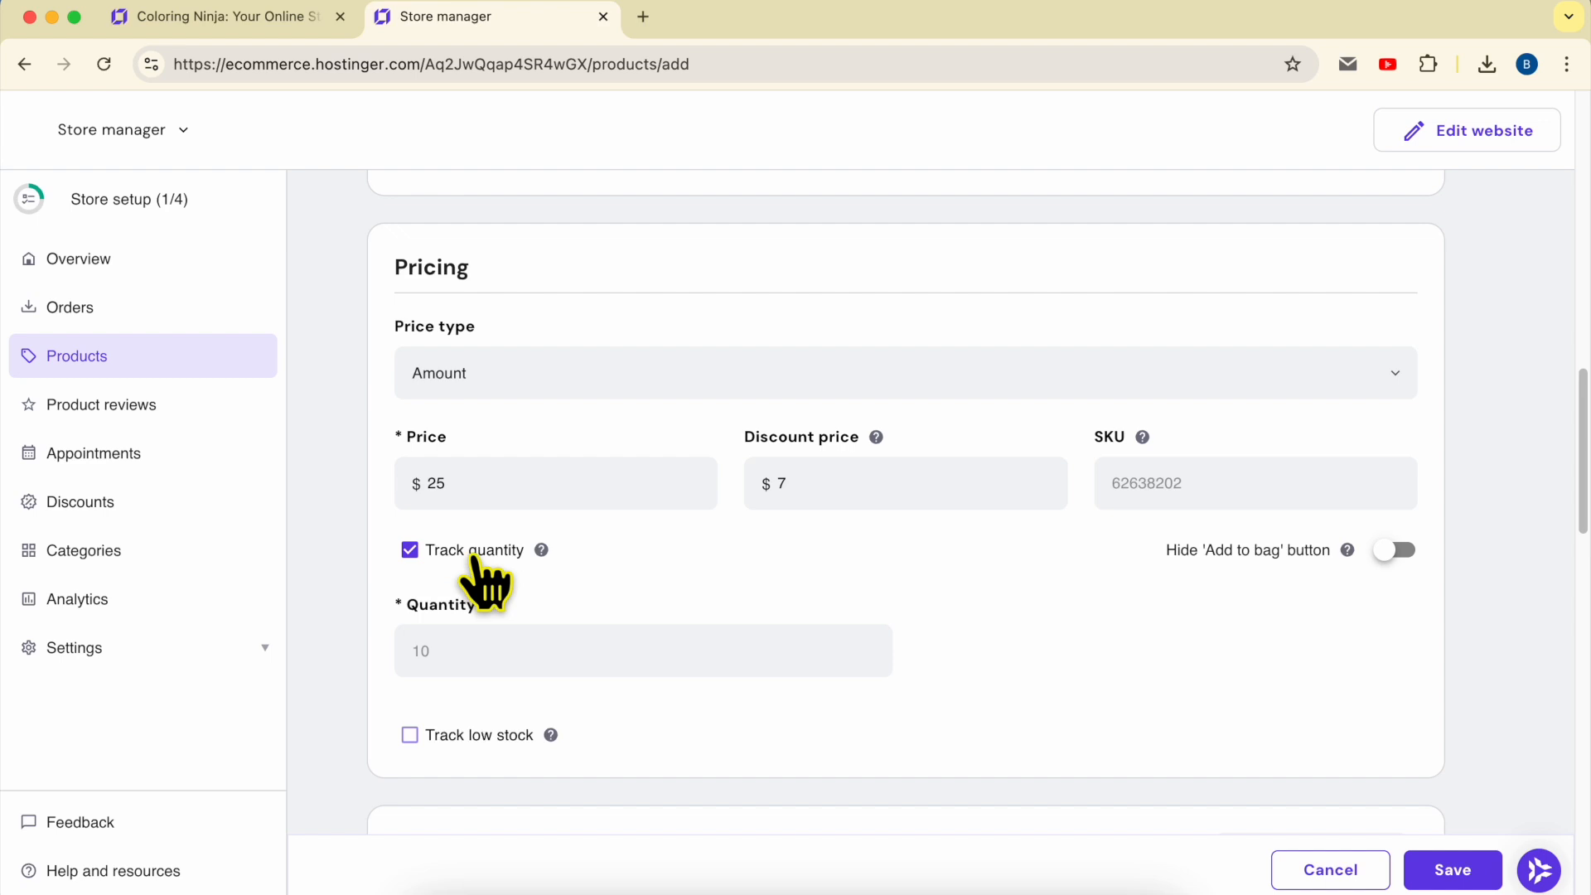
{"action": "left_click", "coordinate": [473, 551]}
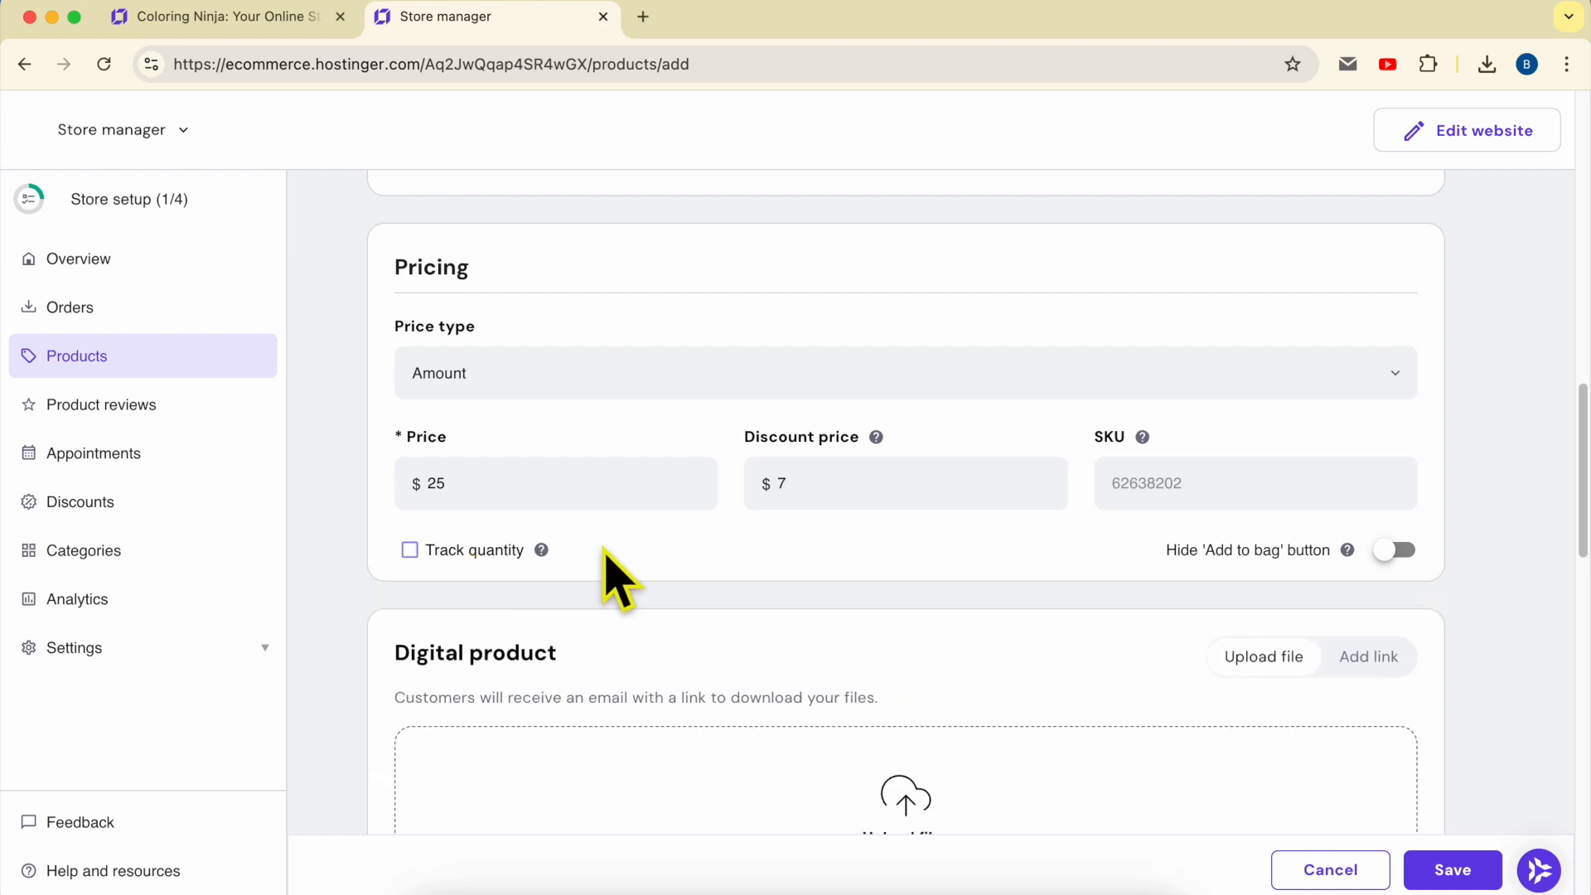
Step: Upload New Project (7).jpg and New Project (8).jpg from Downloads as the digital product's files
{"action": "scroll", "coordinate": [613, 555], "scroll_direction": "down", "scroll_amount": 3}
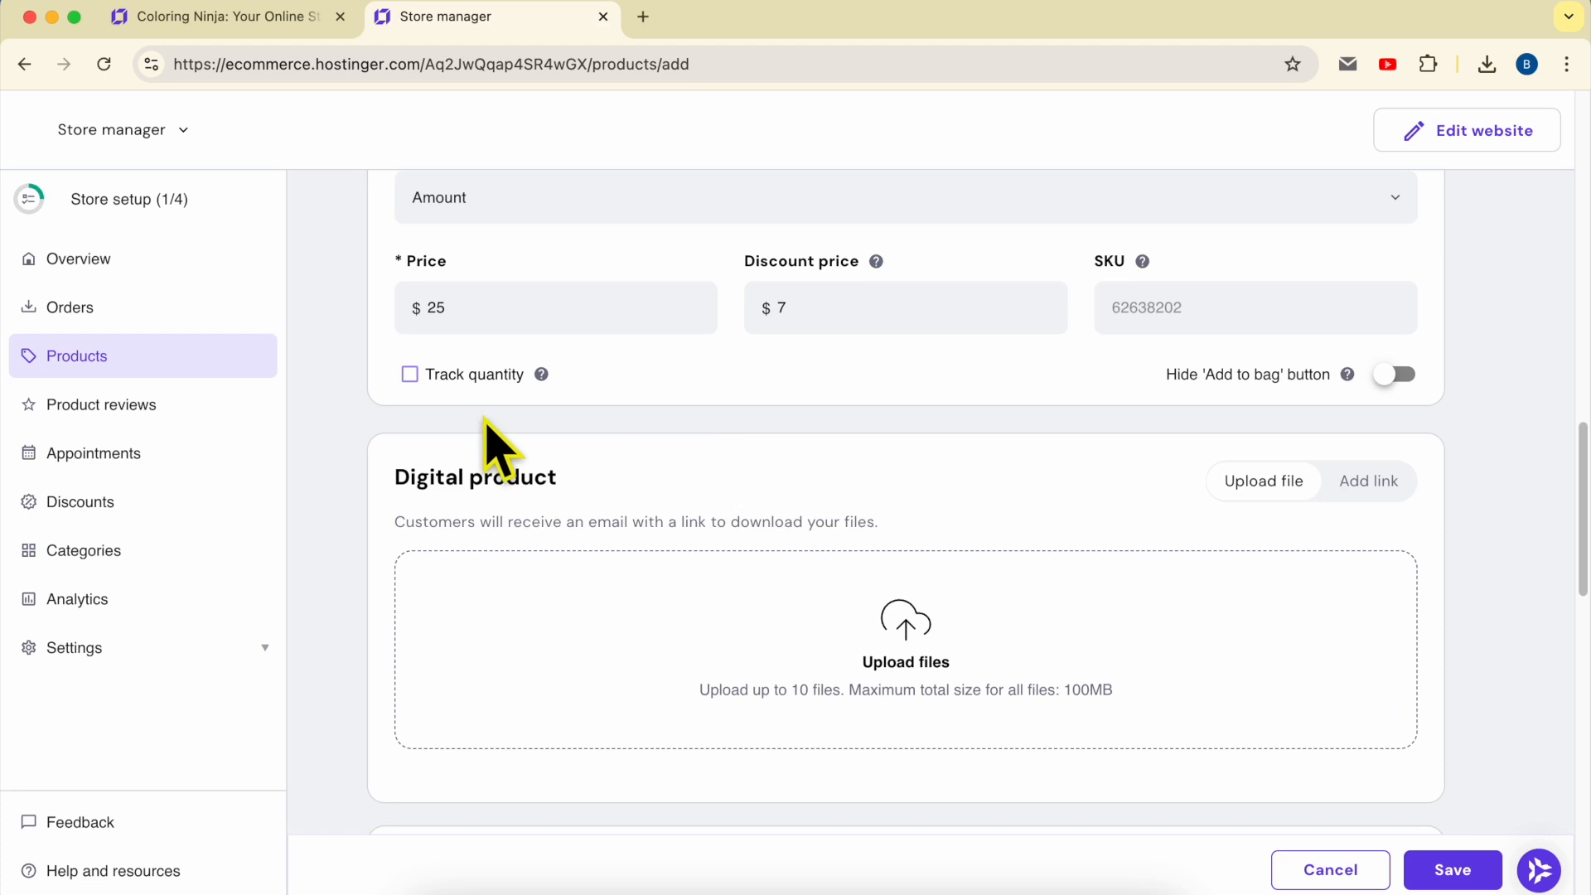
{"action": "scroll", "coordinate": [654, 456], "scroll_direction": "down", "scroll_amount": 2}
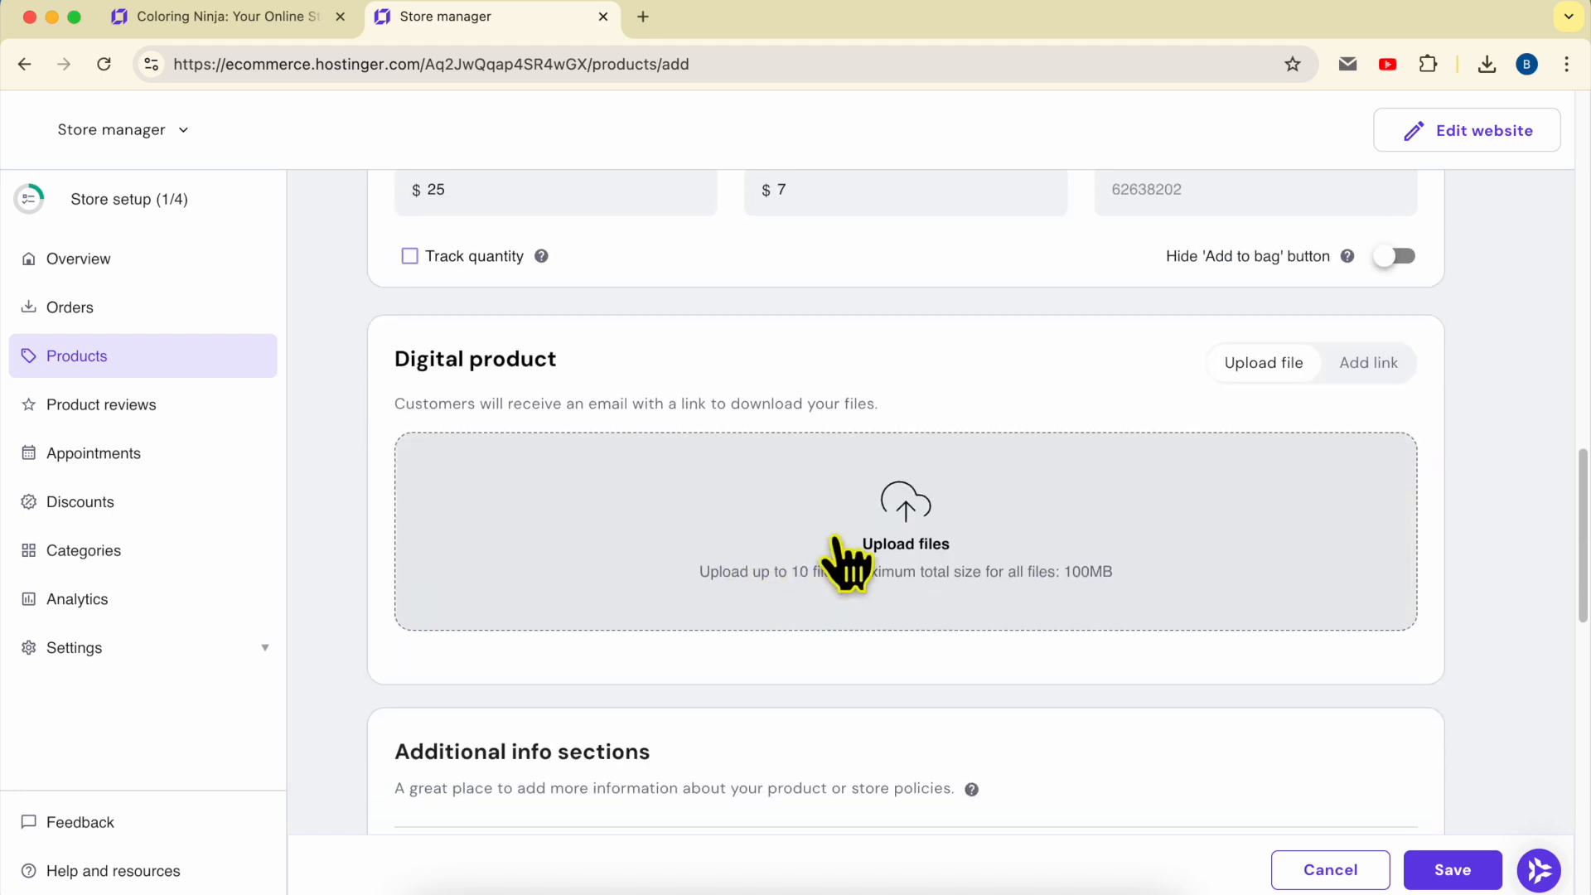
{"action": "left_click", "coordinate": [938, 527]}
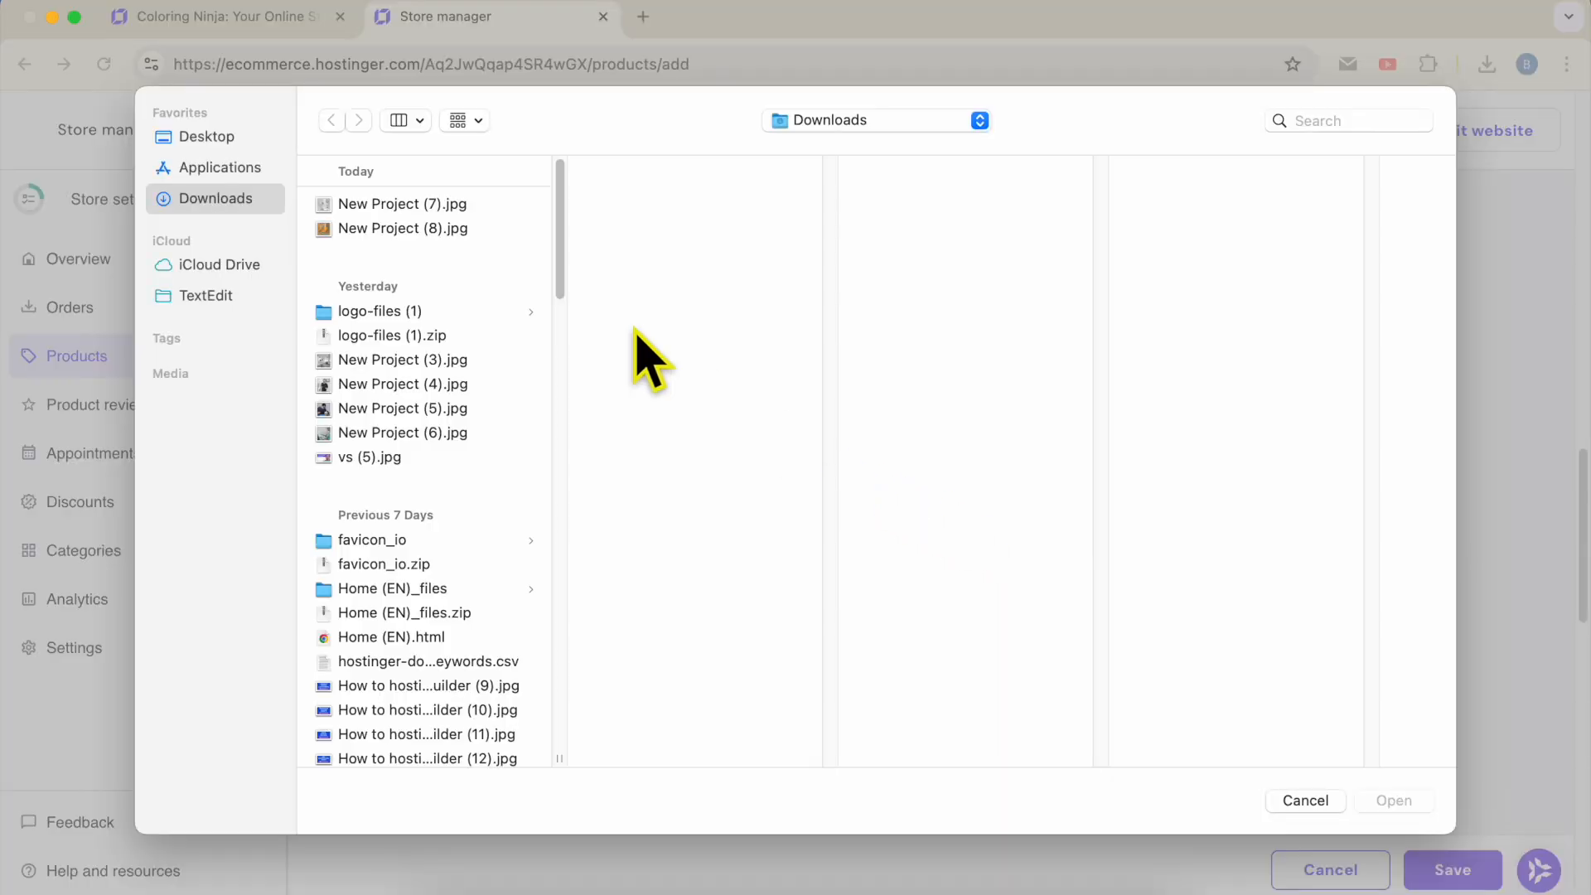
{"action": "left_click", "coordinate": [452, 229]}
{"action": "left_click", "coordinate": [456, 205], "text": "shift"}
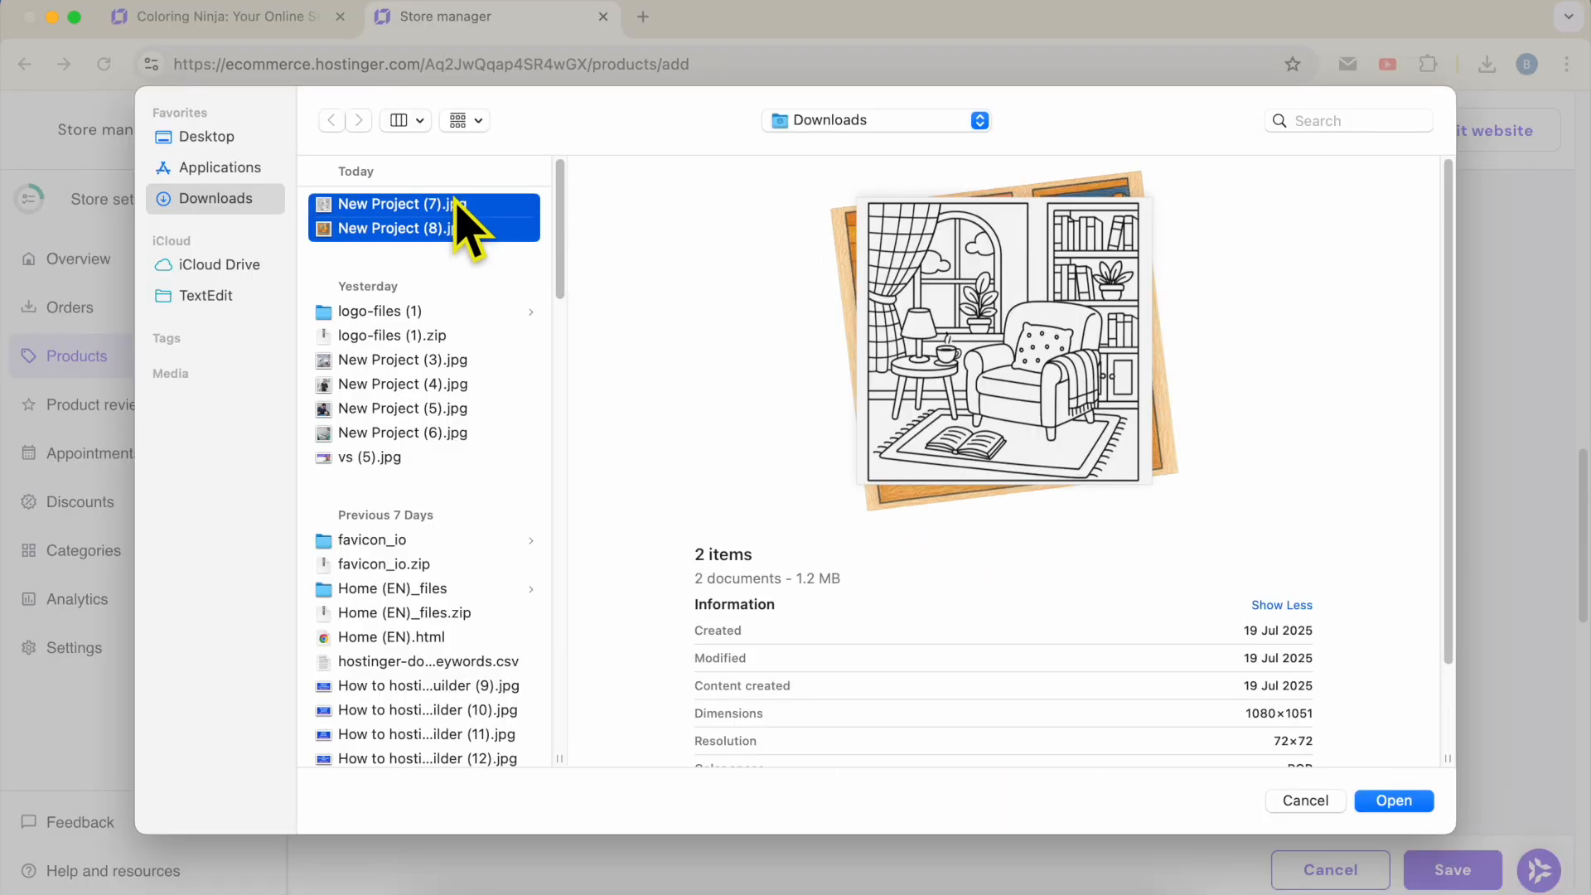
{"action": "key", "text": "Return"}
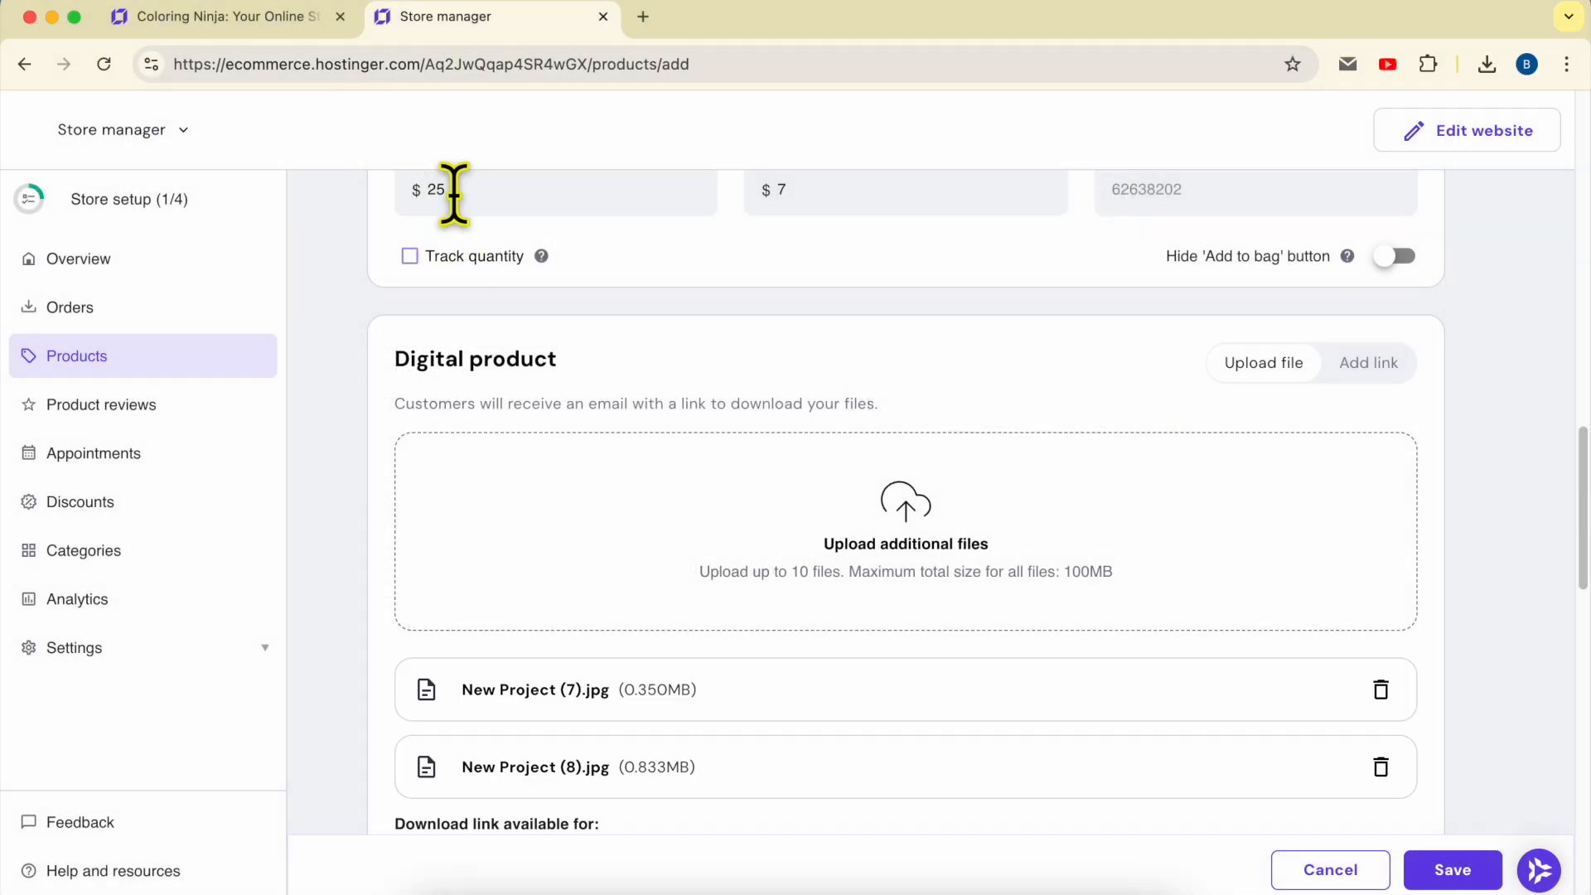
Step: Check which services the digital product's Add link option supports and return to the file upload option
{"action": "scroll", "coordinate": [905, 657], "scroll_direction": "down", "scroll_amount": 1}
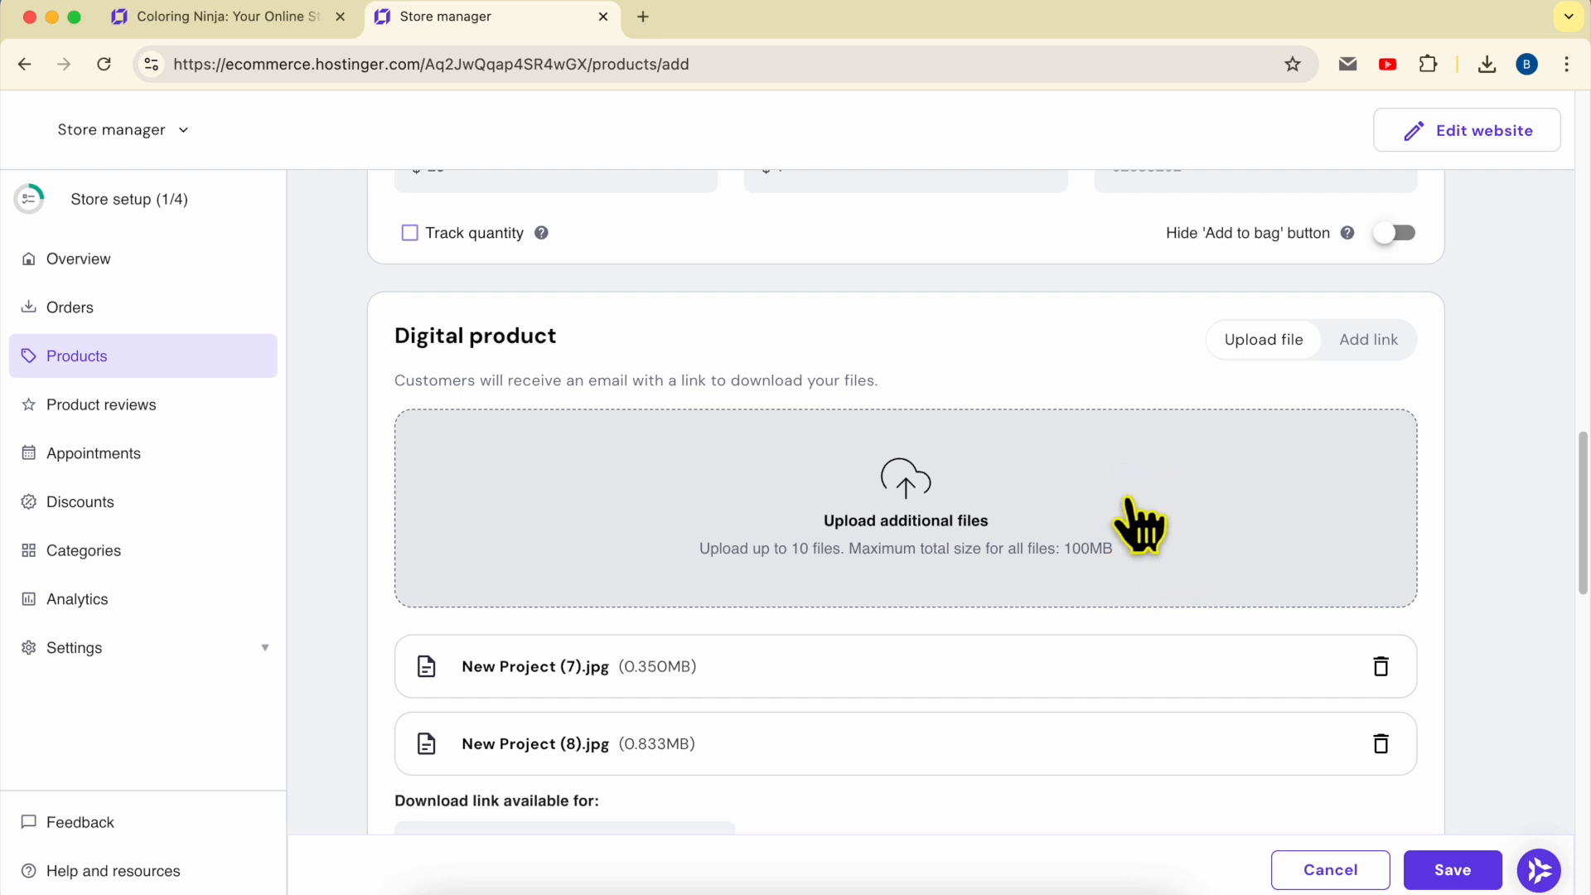
{"action": "left_click", "coordinate": [1371, 348]}
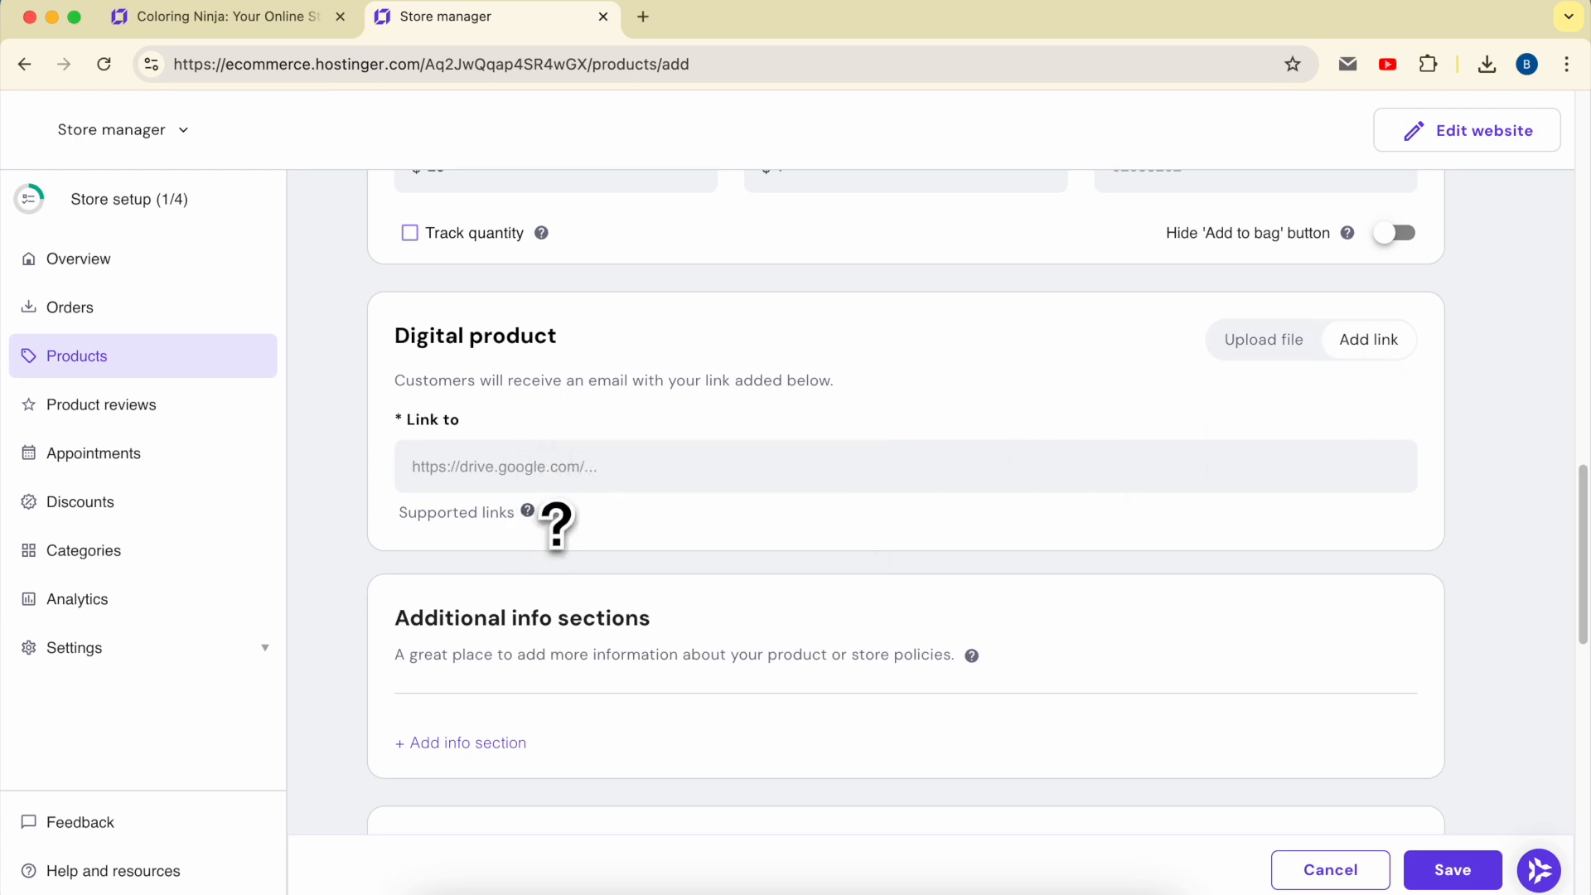
{"action": "mouse_move", "coordinate": [550, 525]}
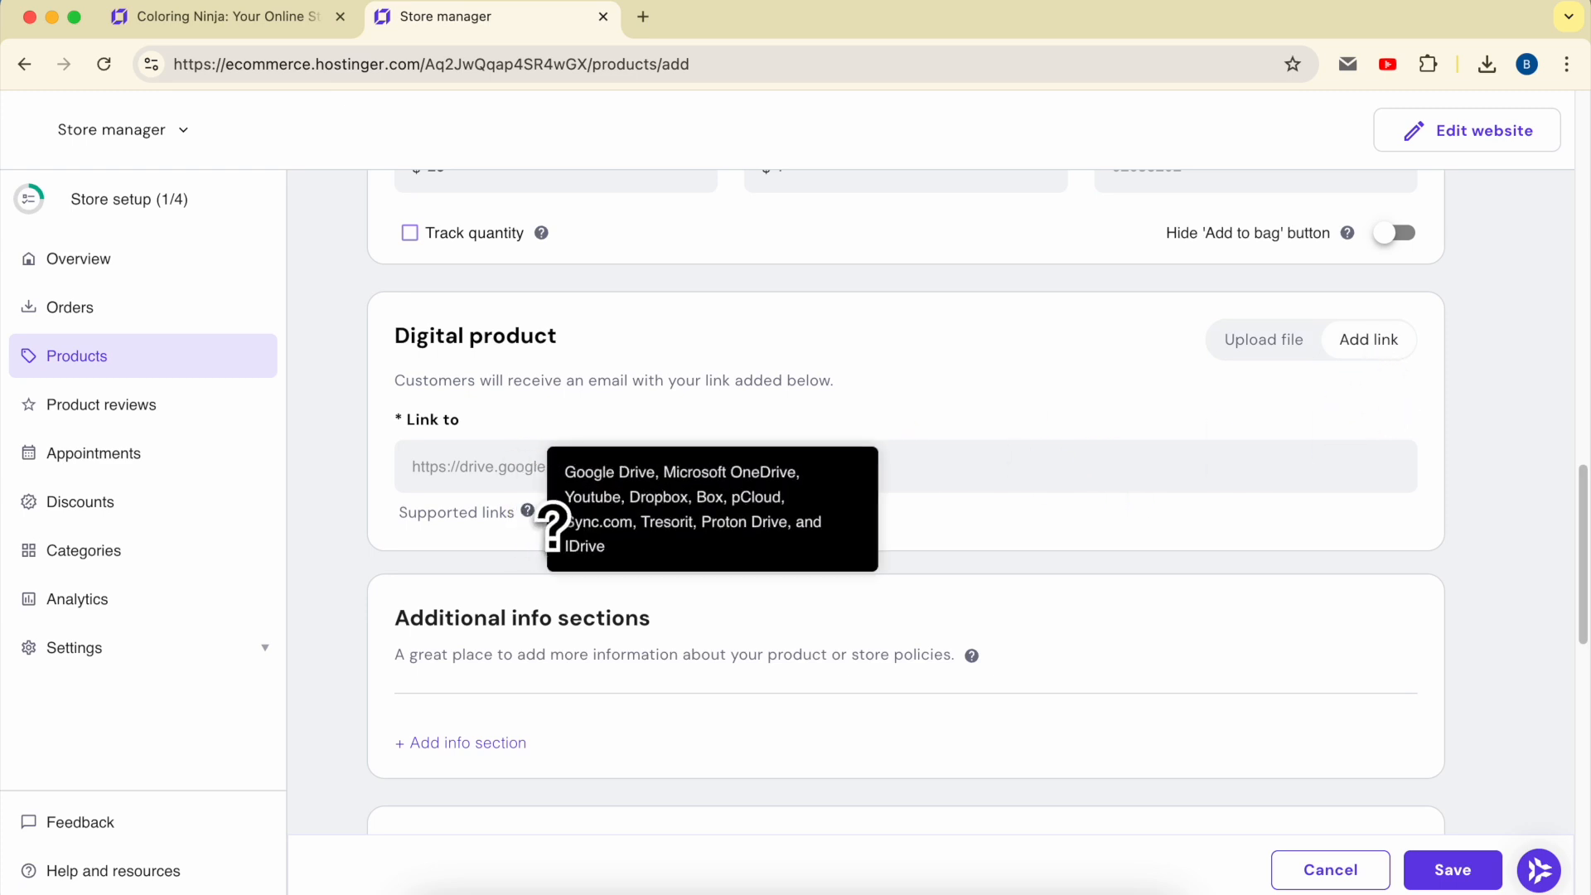
{"action": "left_click", "coordinate": [1232, 350]}
Step: Review the durations offered for the download link and choose 48 hours
{"action": "scroll", "coordinate": [976, 543], "scroll_direction": "down", "scroll_amount": 4}
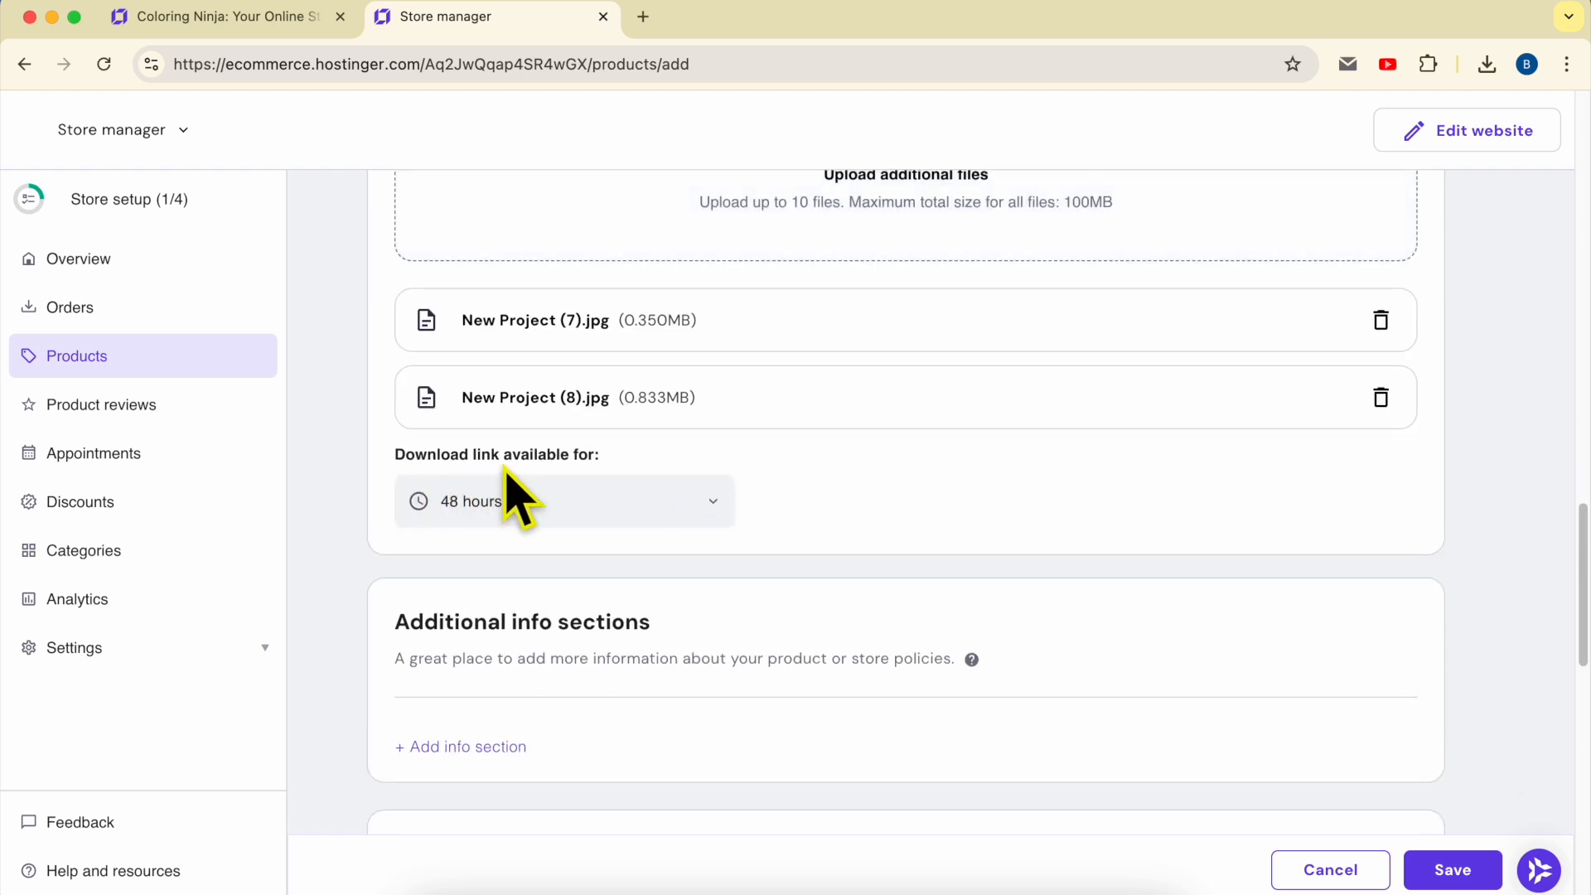
{"action": "left_click", "coordinate": [573, 508]}
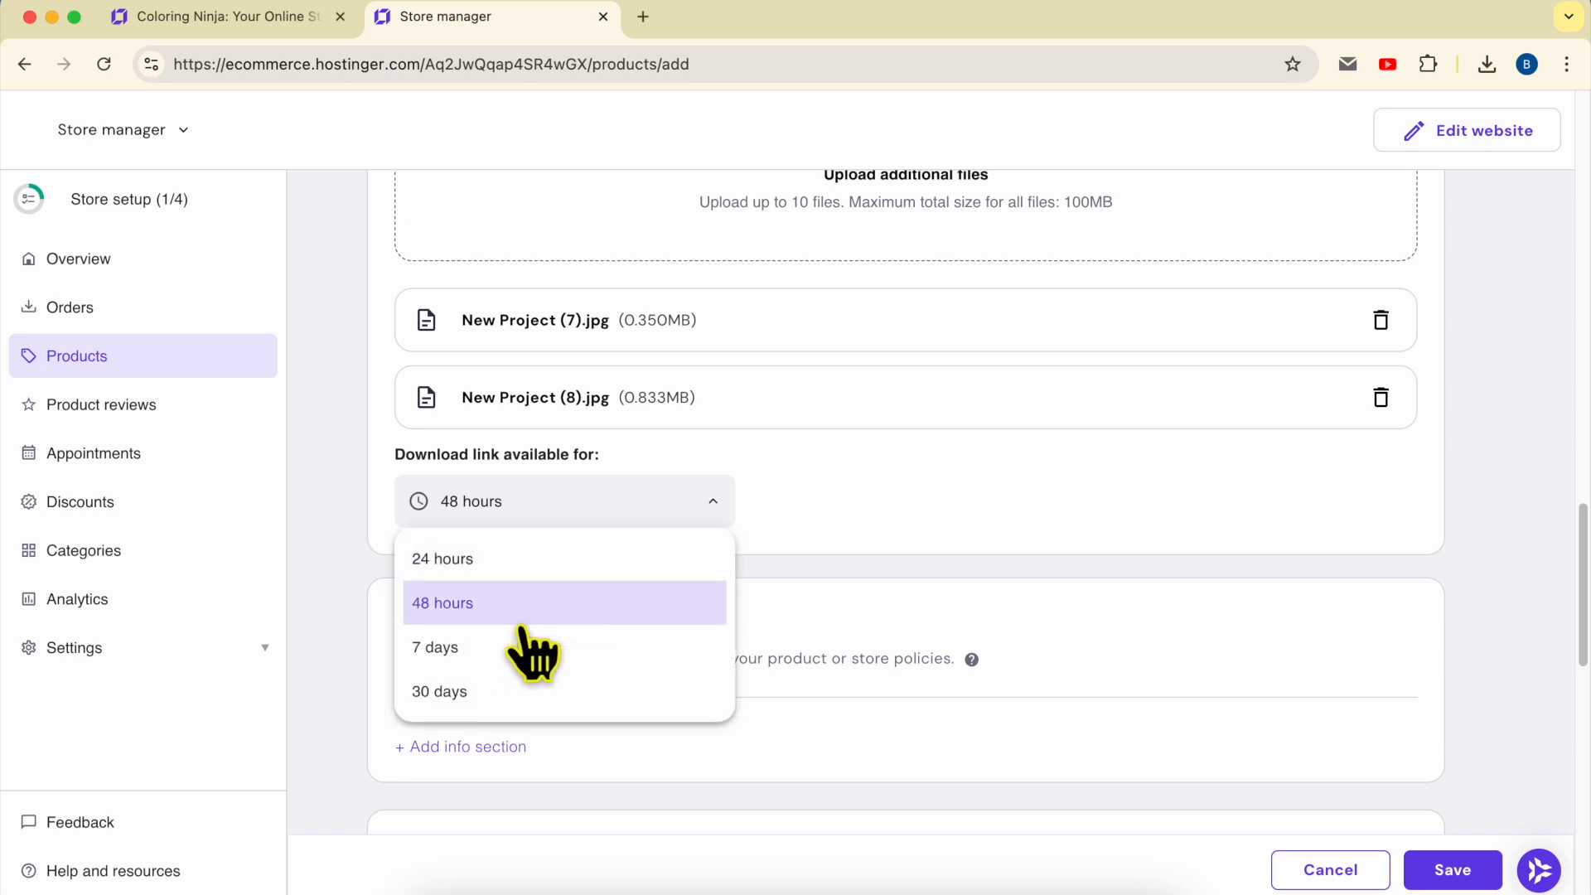
{"action": "left_click", "coordinate": [547, 603]}
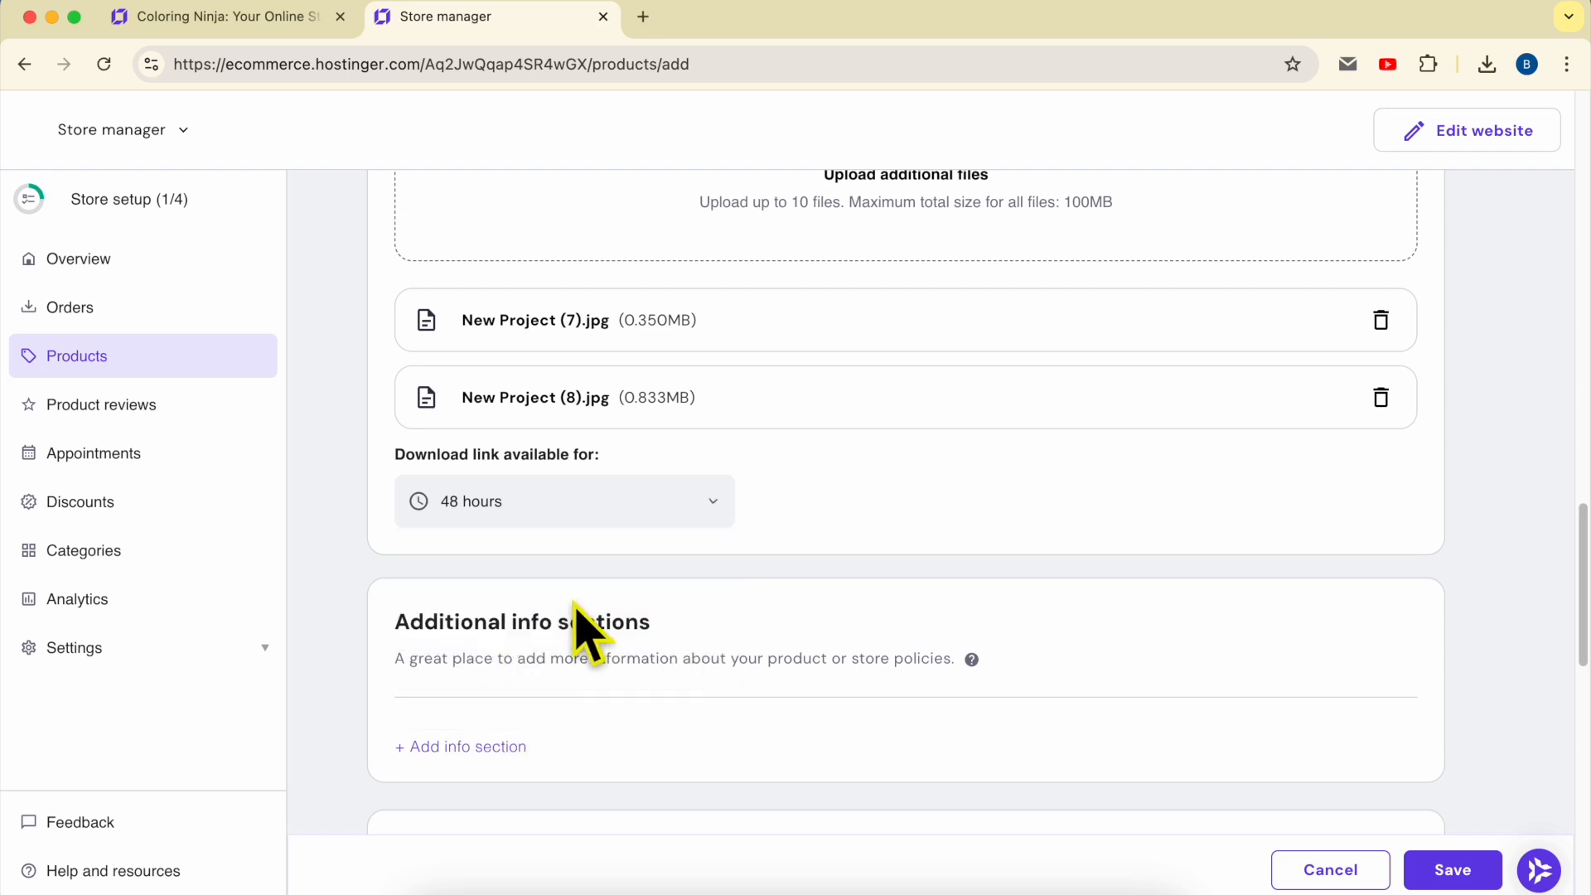
Step: Start an additional info section and title it "Great For:", copying the heading from the TextEdit document
{"action": "scroll", "coordinate": [817, 551], "scroll_direction": "down", "scroll_amount": 3}
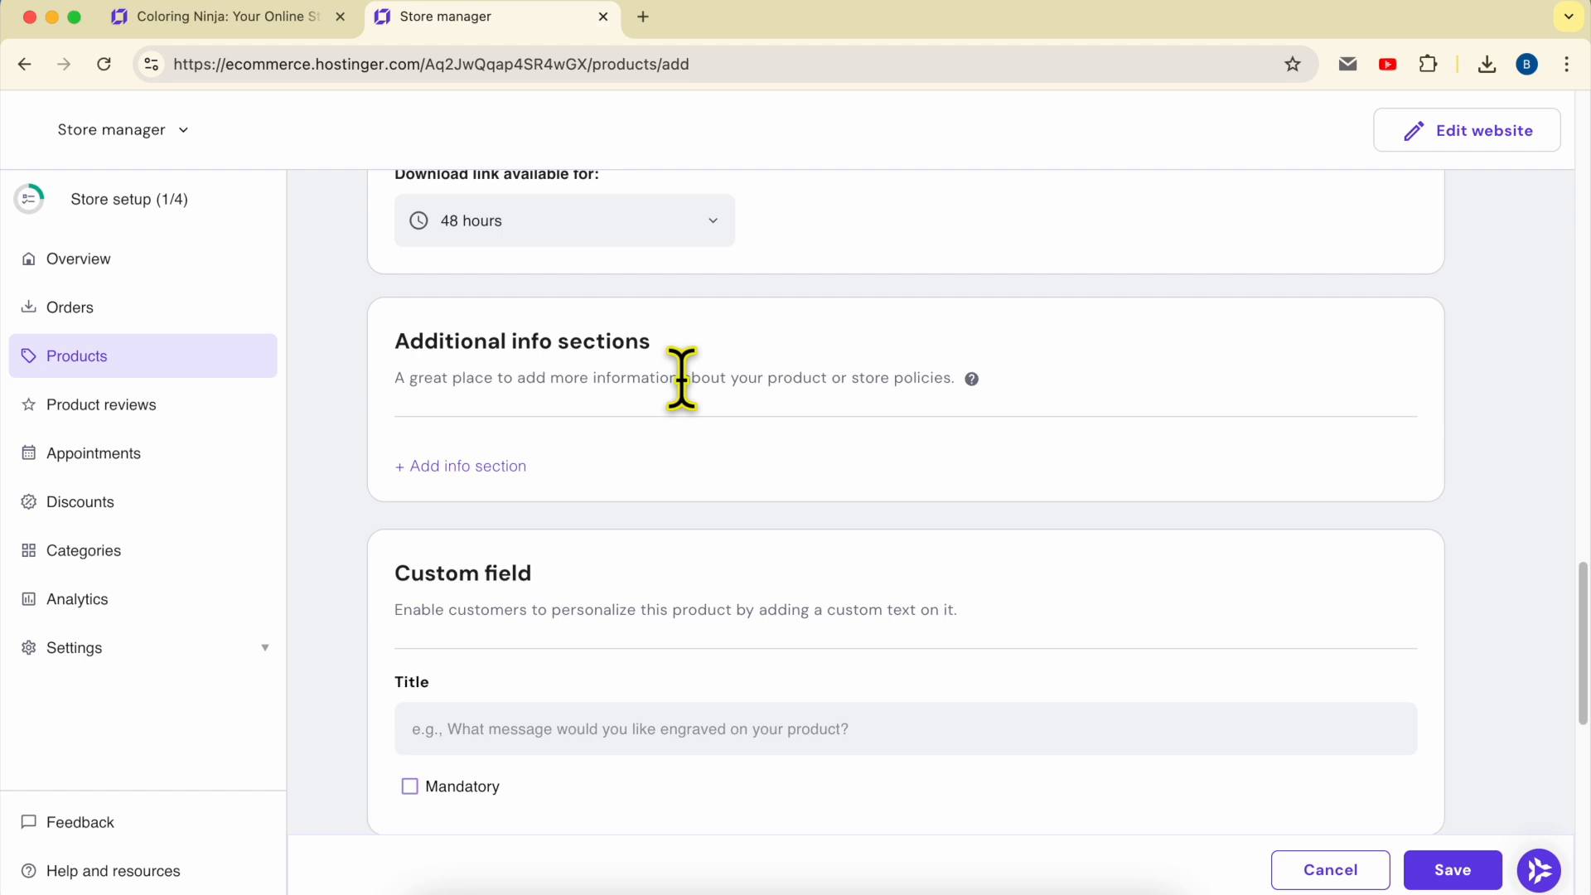
{"action": "left_click", "coordinate": [483, 469]}
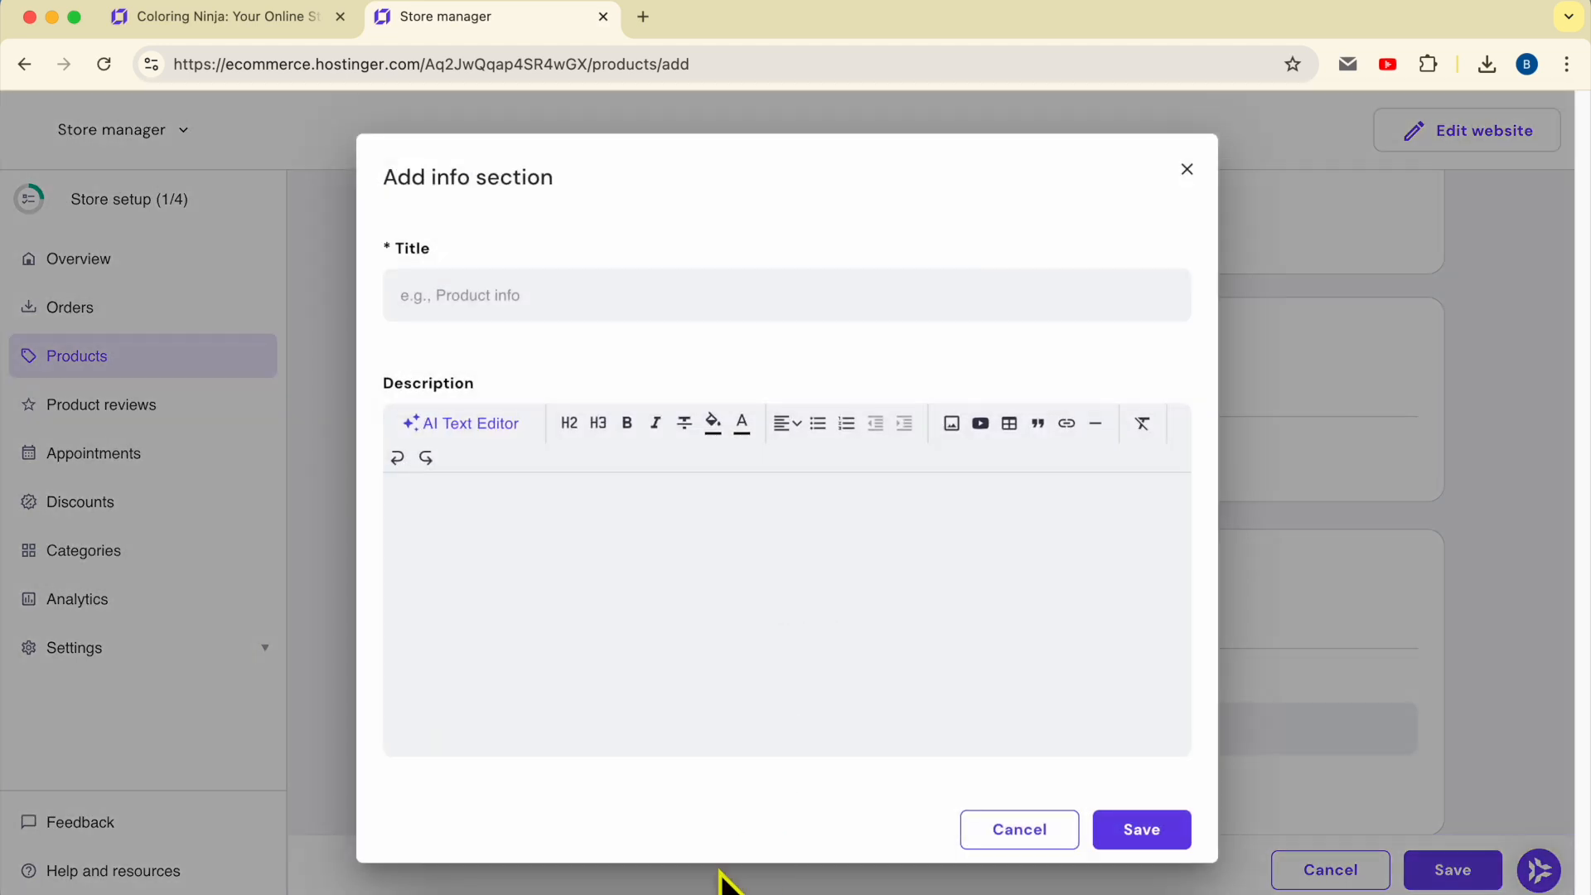
{"action": "left_click", "coordinate": [561, 880]}
{"action": "scroll", "coordinate": [901, 520], "scroll_direction": "down", "scroll_amount": 4}
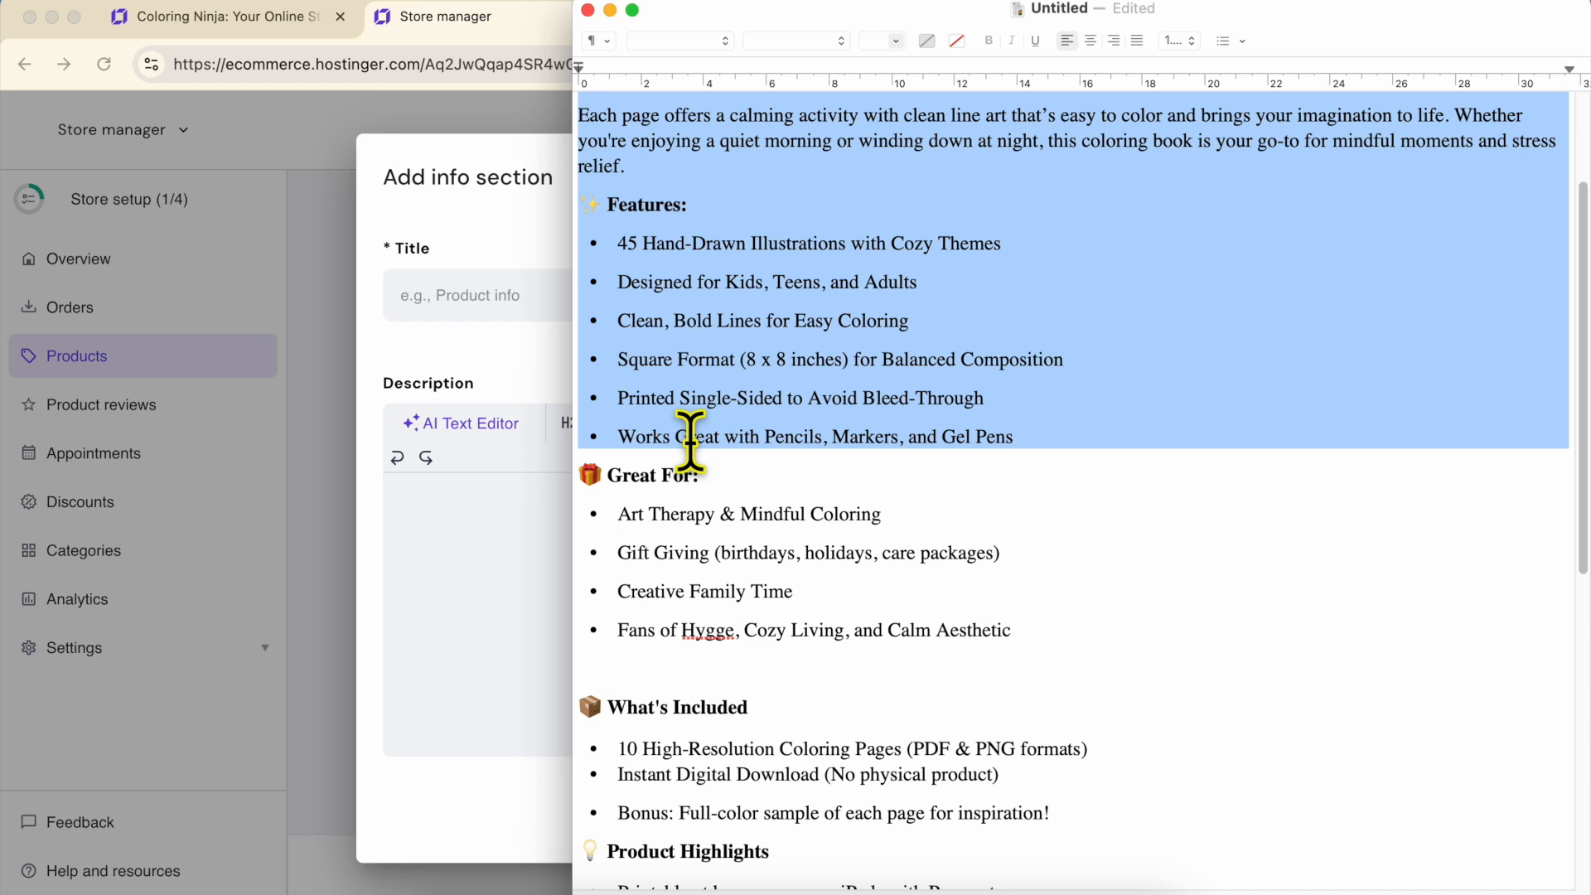
{"action": "left_click", "coordinate": [657, 468]}
{"action": "left_click_drag", "start_coordinate": [648, 470], "coordinate": [710, 472]}
{"action": "key", "text": "super+c"}
{"action": "left_click", "coordinate": [508, 316]}
{"action": "key", "text": "super+v"}
Step: Copy the four Great For bullets from TextEdit into the info section's description and save the section
{"action": "left_click", "coordinate": [563, 880]}
{"action": "left_click_drag", "start_coordinate": [728, 522], "coordinate": [782, 629]}
{"action": "key", "text": "super+c"}
{"action": "left_click", "coordinate": [562, 575]}
{"action": "key", "text": "super+v"}
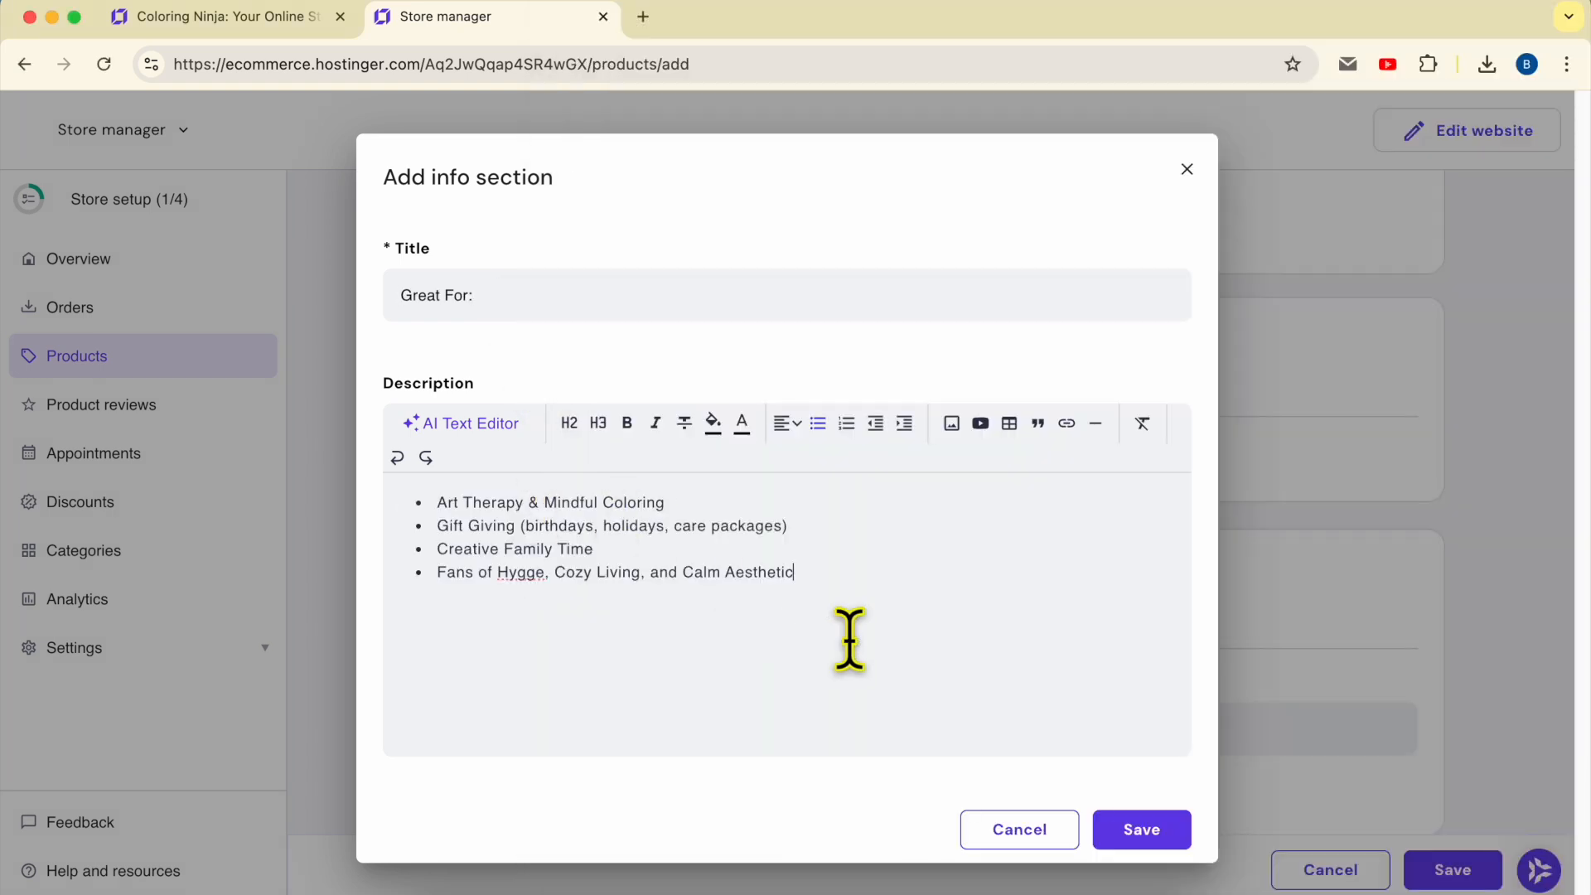
{"action": "left_click", "coordinate": [1141, 831]}
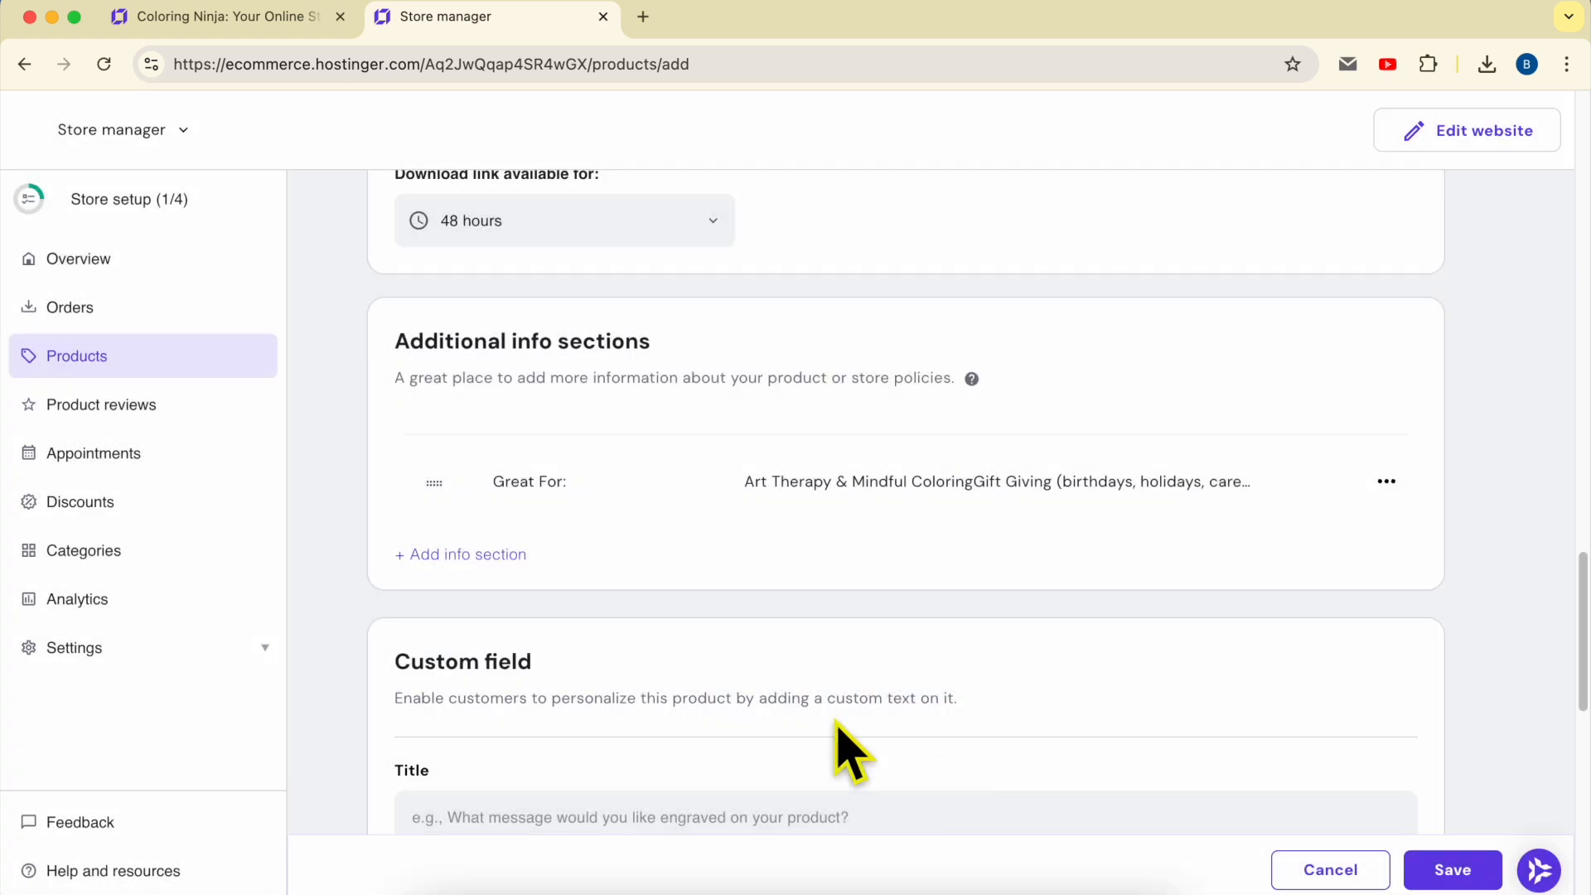
Step: Add an info section titled "What's Included" with its three bullets copied from the TextEdit document, and save it
{"action": "left_click", "coordinate": [476, 557]}
{"action": "left_click", "coordinate": [564, 880]}
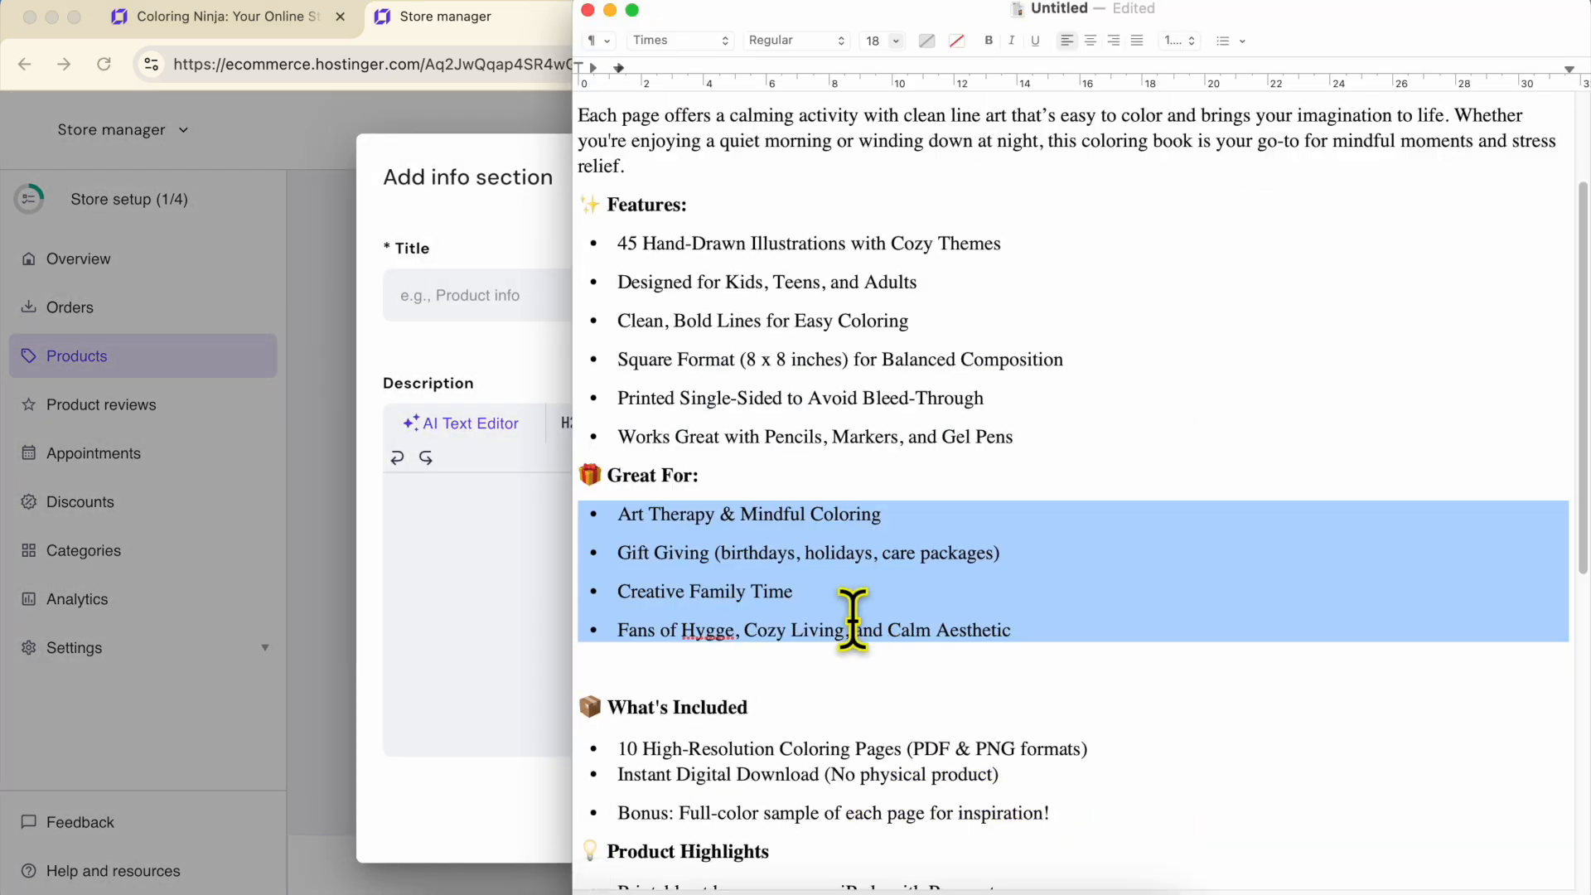
{"action": "left_click_drag", "start_coordinate": [609, 707], "coordinate": [749, 709]}
{"action": "left_click", "coordinate": [494, 285]}
{"action": "key", "text": "super+v"}
{"action": "left_click", "coordinate": [563, 879]}
{"action": "triple_click", "coordinate": [757, 749]}
{"action": "left_click", "coordinate": [971, 821], "text": "shift"}
{"action": "left_click", "coordinate": [494, 554]}
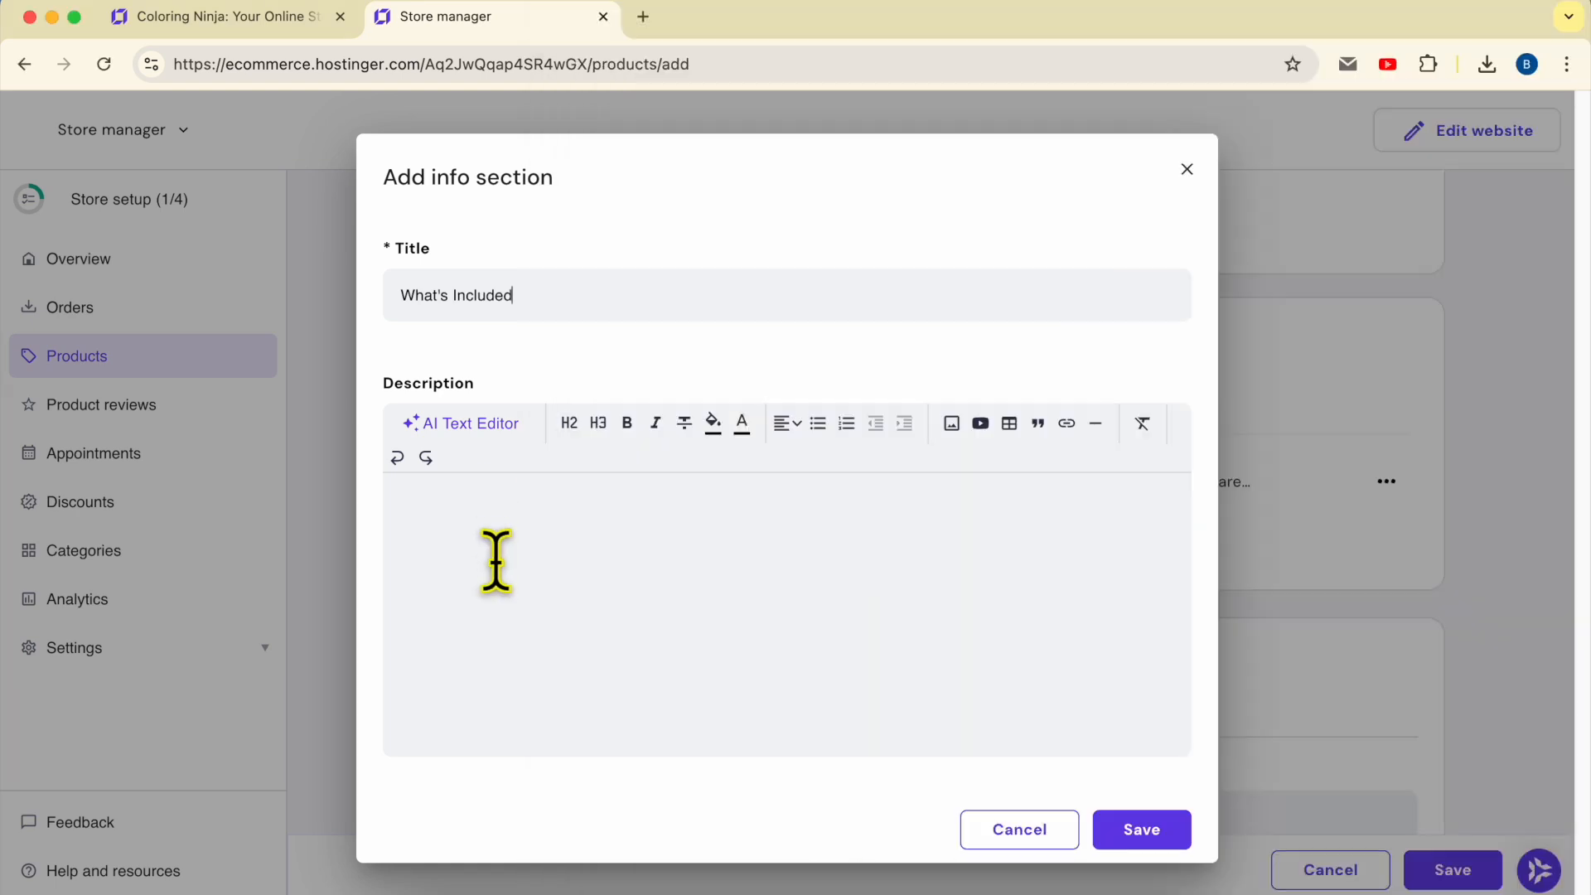
{"action": "key", "text": "super+v"}
{"action": "left_click", "coordinate": [1129, 835]}
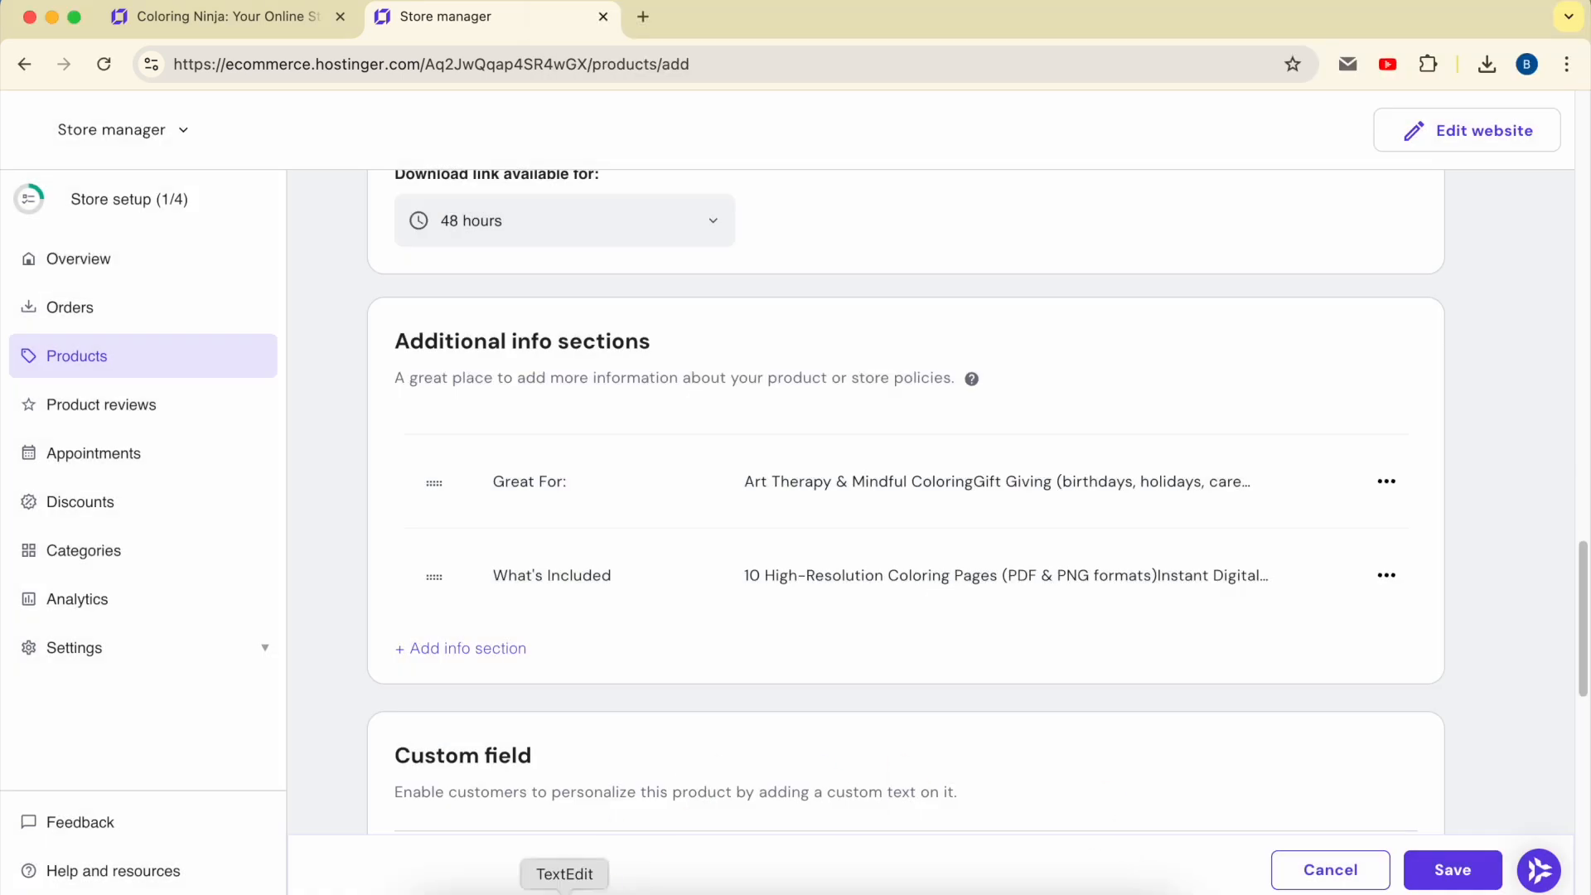
Step: Start another info section and title it "How It Works", copying the heading from the TextEdit document
{"action": "left_click", "coordinate": [497, 650]}
{"action": "left_click", "coordinate": [563, 883]}
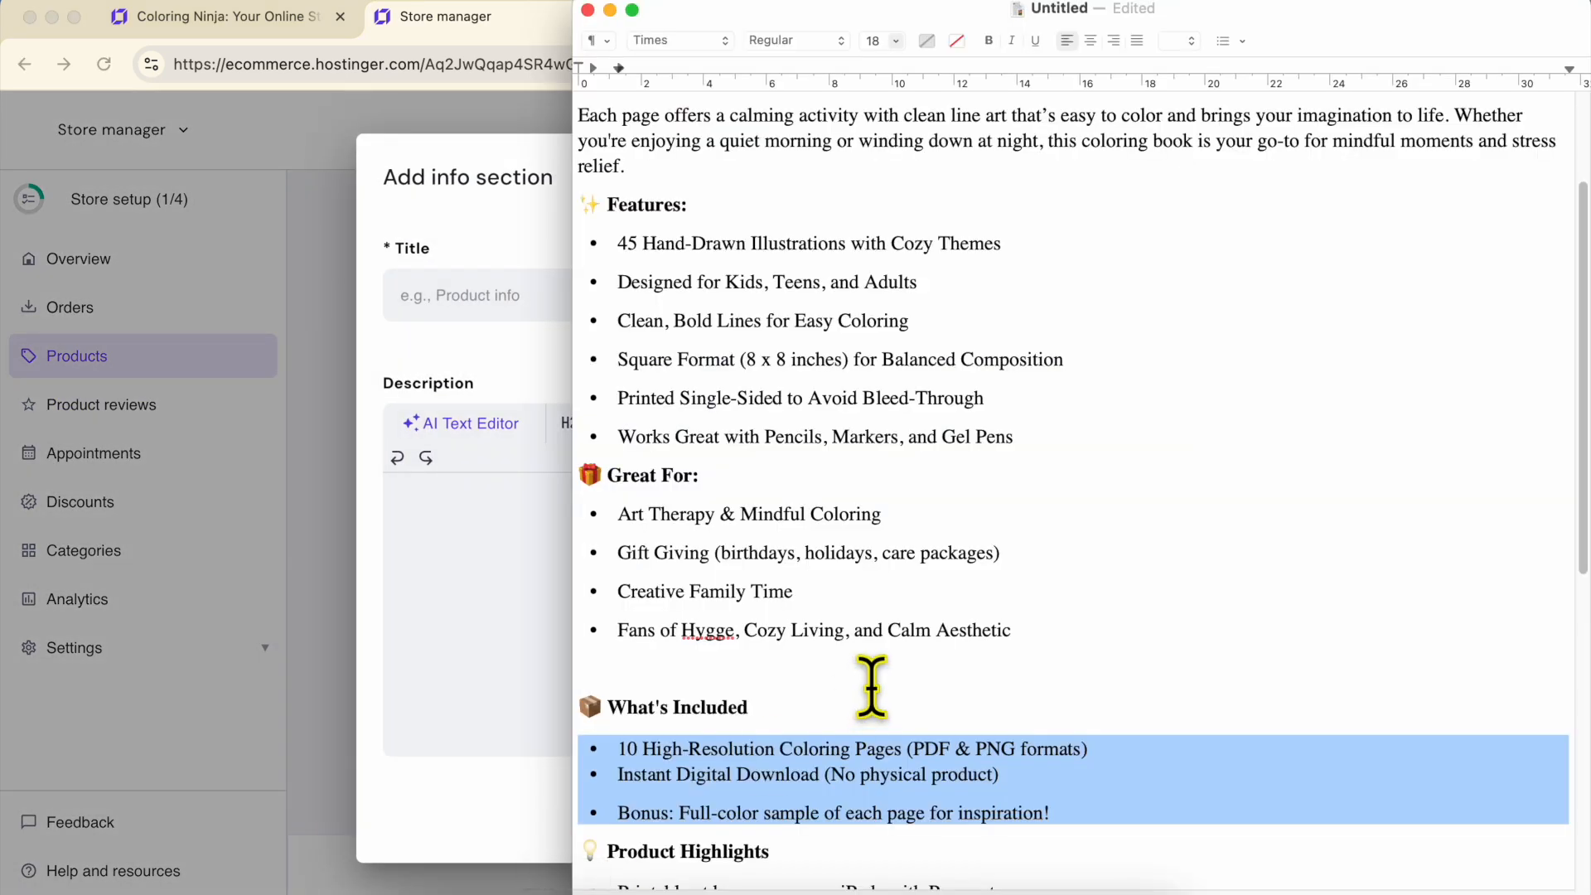
{"action": "scroll", "coordinate": [871, 687], "scroll_direction": "down", "scroll_amount": 5}
{"action": "double_click", "coordinate": [660, 667]}
{"action": "scroll", "coordinate": [795, 639], "scroll_direction": "down", "scroll_amount": 2}
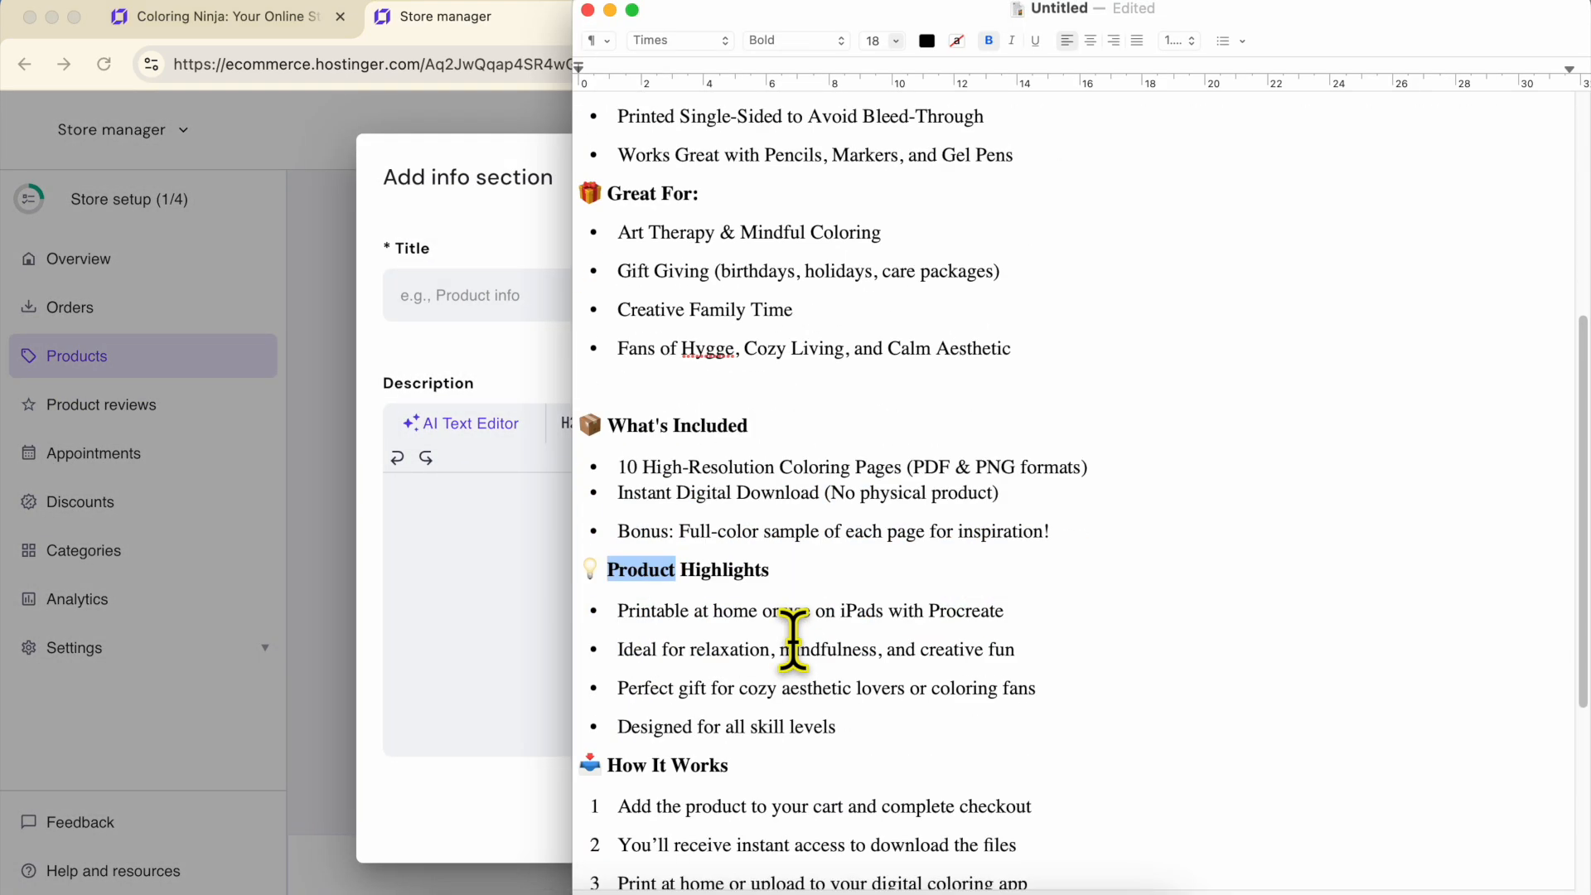
{"action": "double_click", "coordinate": [634, 766]}
{"action": "left_click_drag", "start_coordinate": [707, 776], "coordinate": [729, 767]}
{"action": "key", "text": "super+c"}
{"action": "left_click", "coordinate": [525, 490]}
{"action": "left_click", "coordinate": [515, 307]}
{"action": "key", "text": "super+v"}
Step: Copy the four numbered How It Works instructions from TextEdit into the section's description and save the section
{"action": "left_click", "coordinate": [564, 888]}
{"action": "scroll", "coordinate": [763, 696], "scroll_direction": "down", "scroll_amount": 5}
{"action": "triple_click", "coordinate": [763, 611]}
{"action": "left_click_drag", "start_coordinate": [763, 610], "coordinate": [885, 721]}
{"action": "key", "text": "super+c"}
{"action": "left_click", "coordinate": [519, 533]}
{"action": "key", "text": "super+v"}
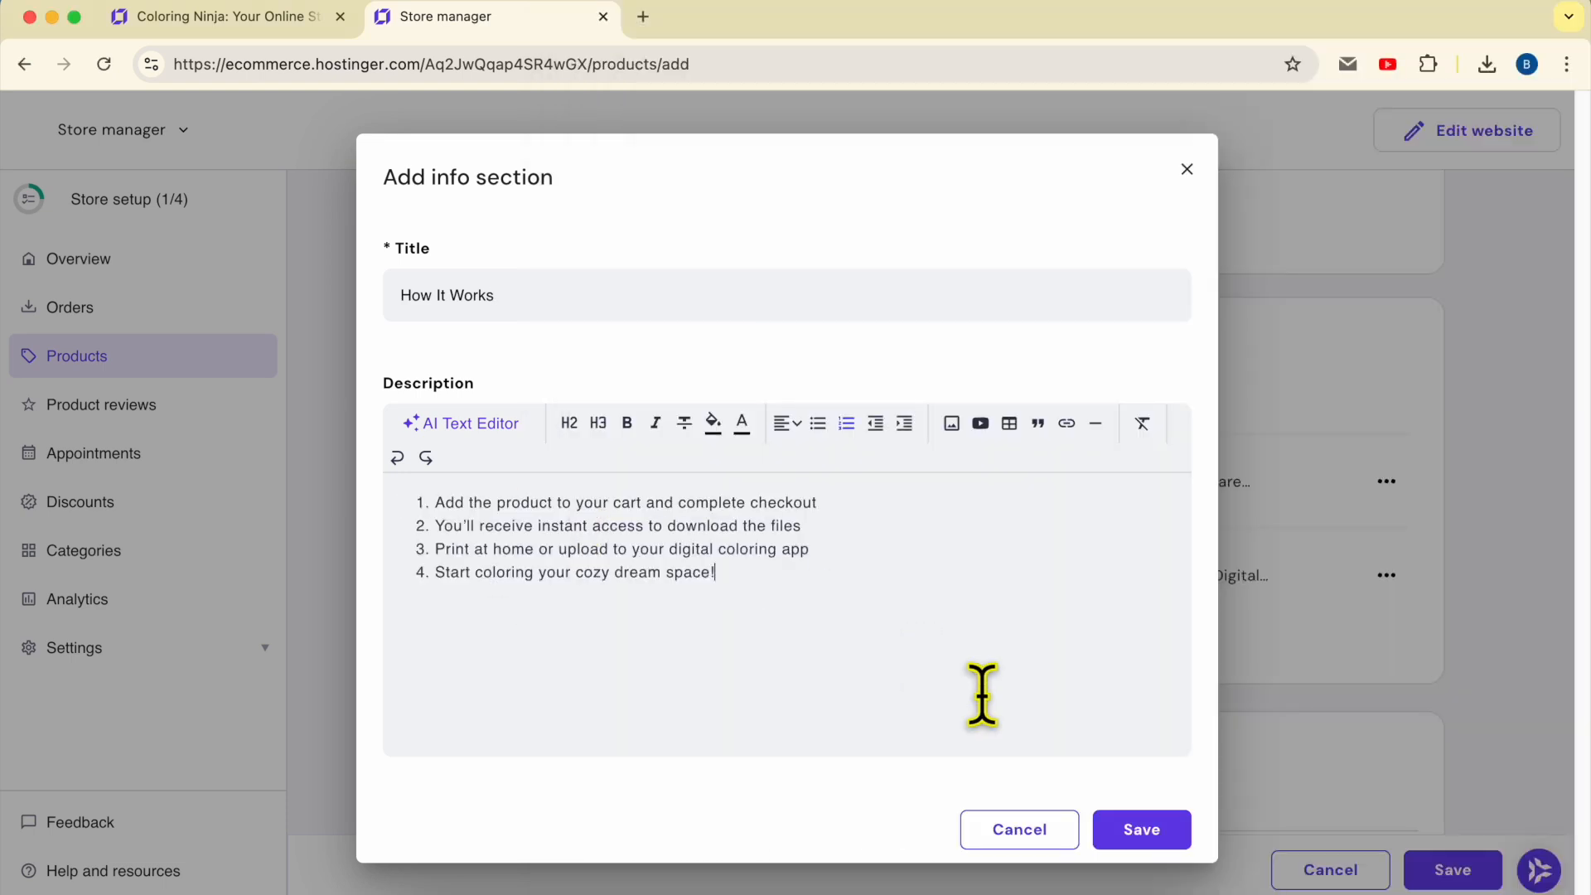
{"action": "left_click", "coordinate": [1137, 828]}
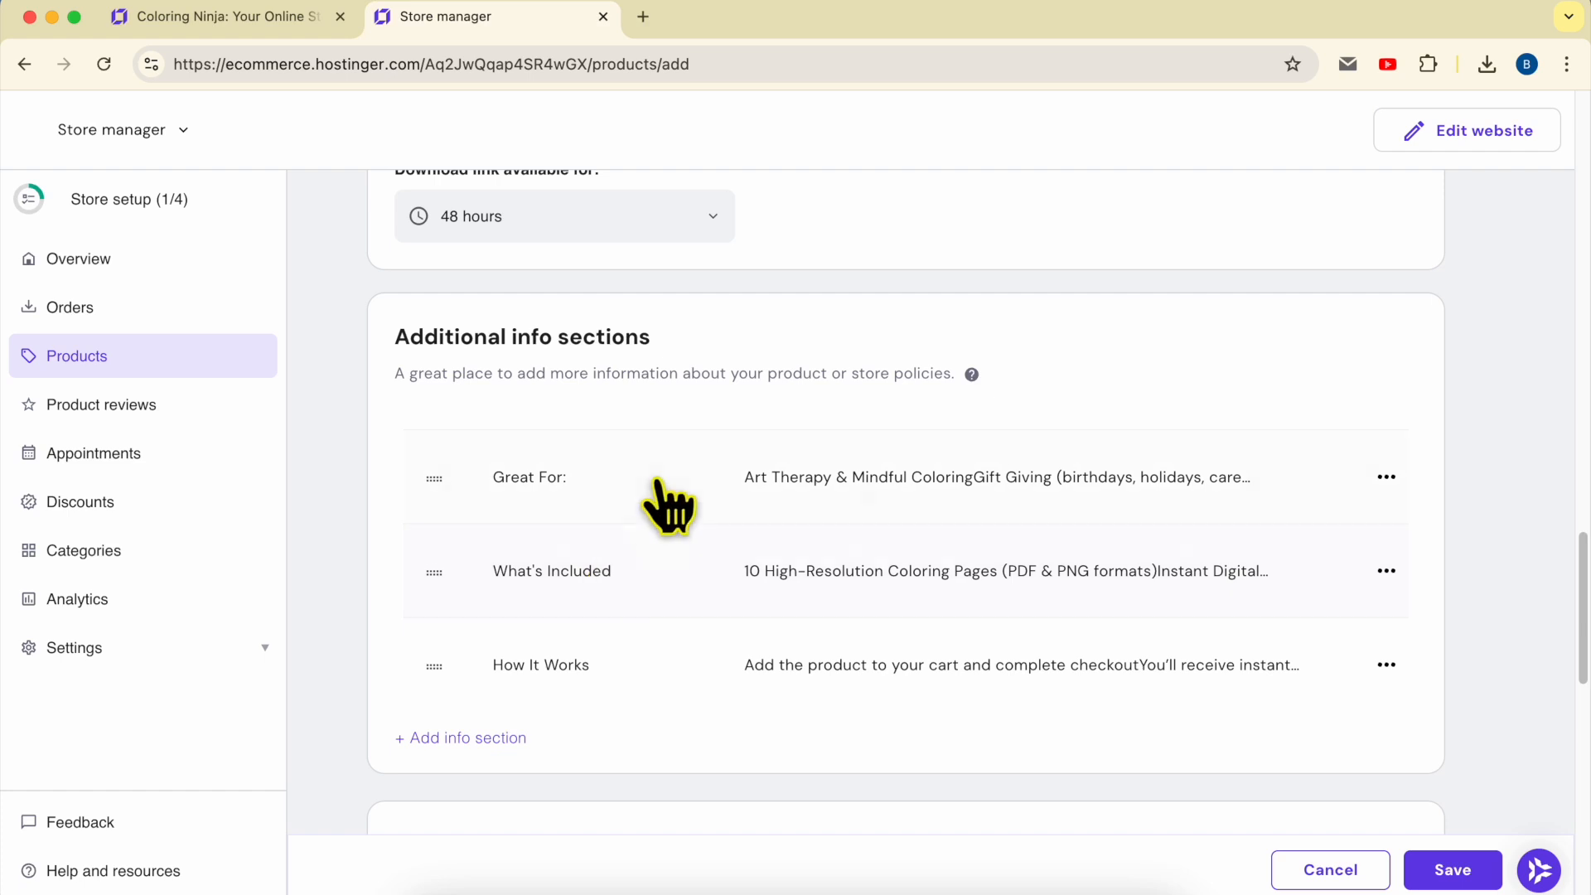
Step: Read what the Custom field section below the additional info sections is for
{"action": "scroll", "coordinate": [660, 485], "scroll_direction": "down", "scroll_amount": 7}
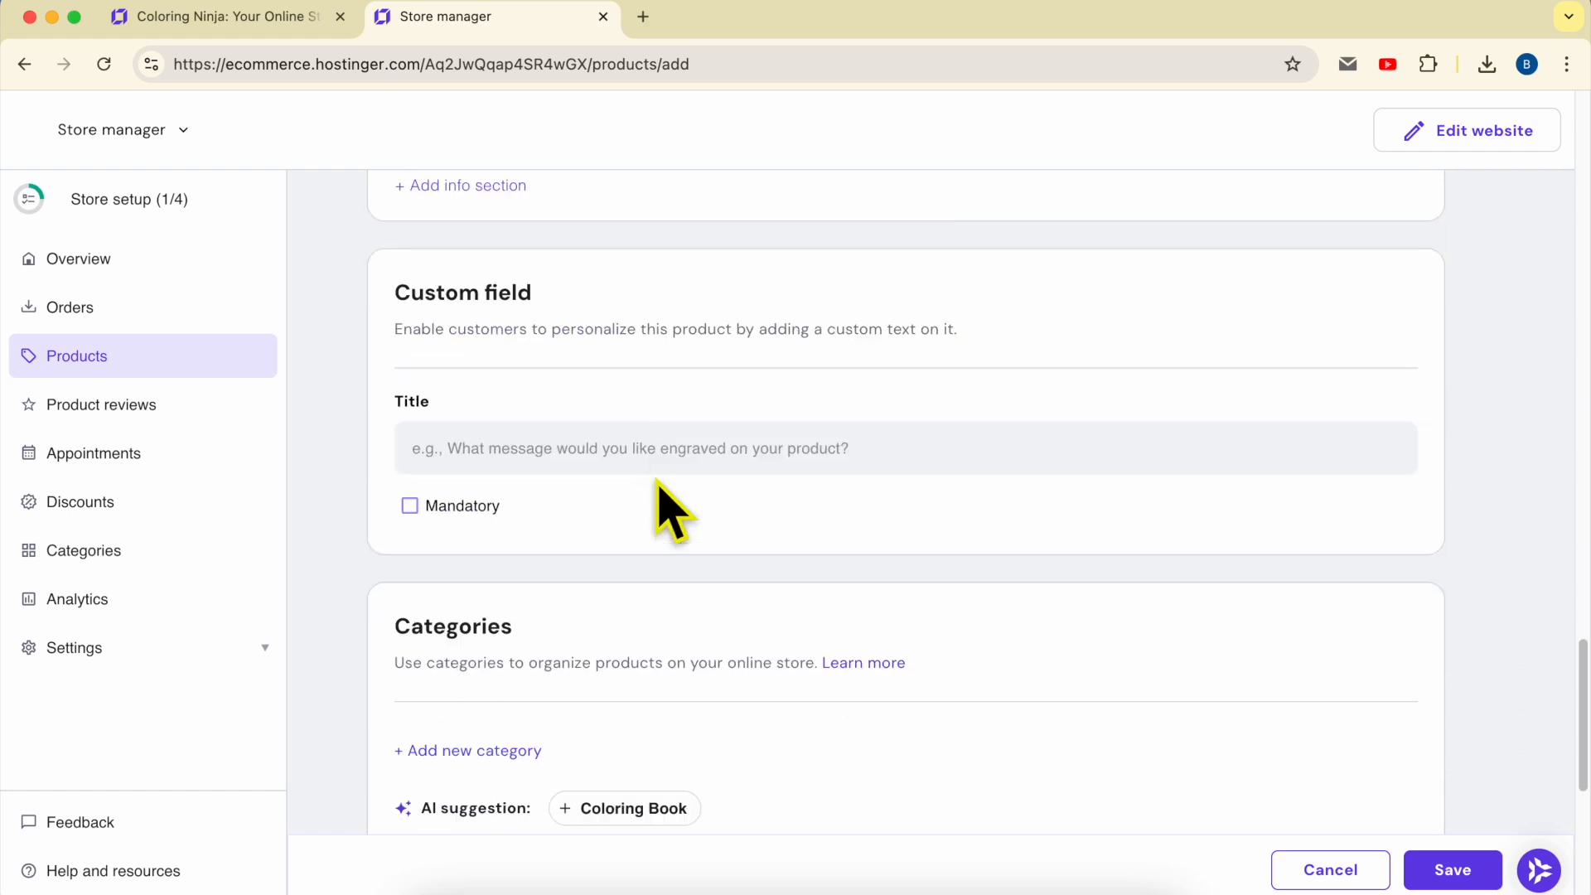
{"action": "left_click_drag", "start_coordinate": [394, 300], "coordinate": [961, 300]}
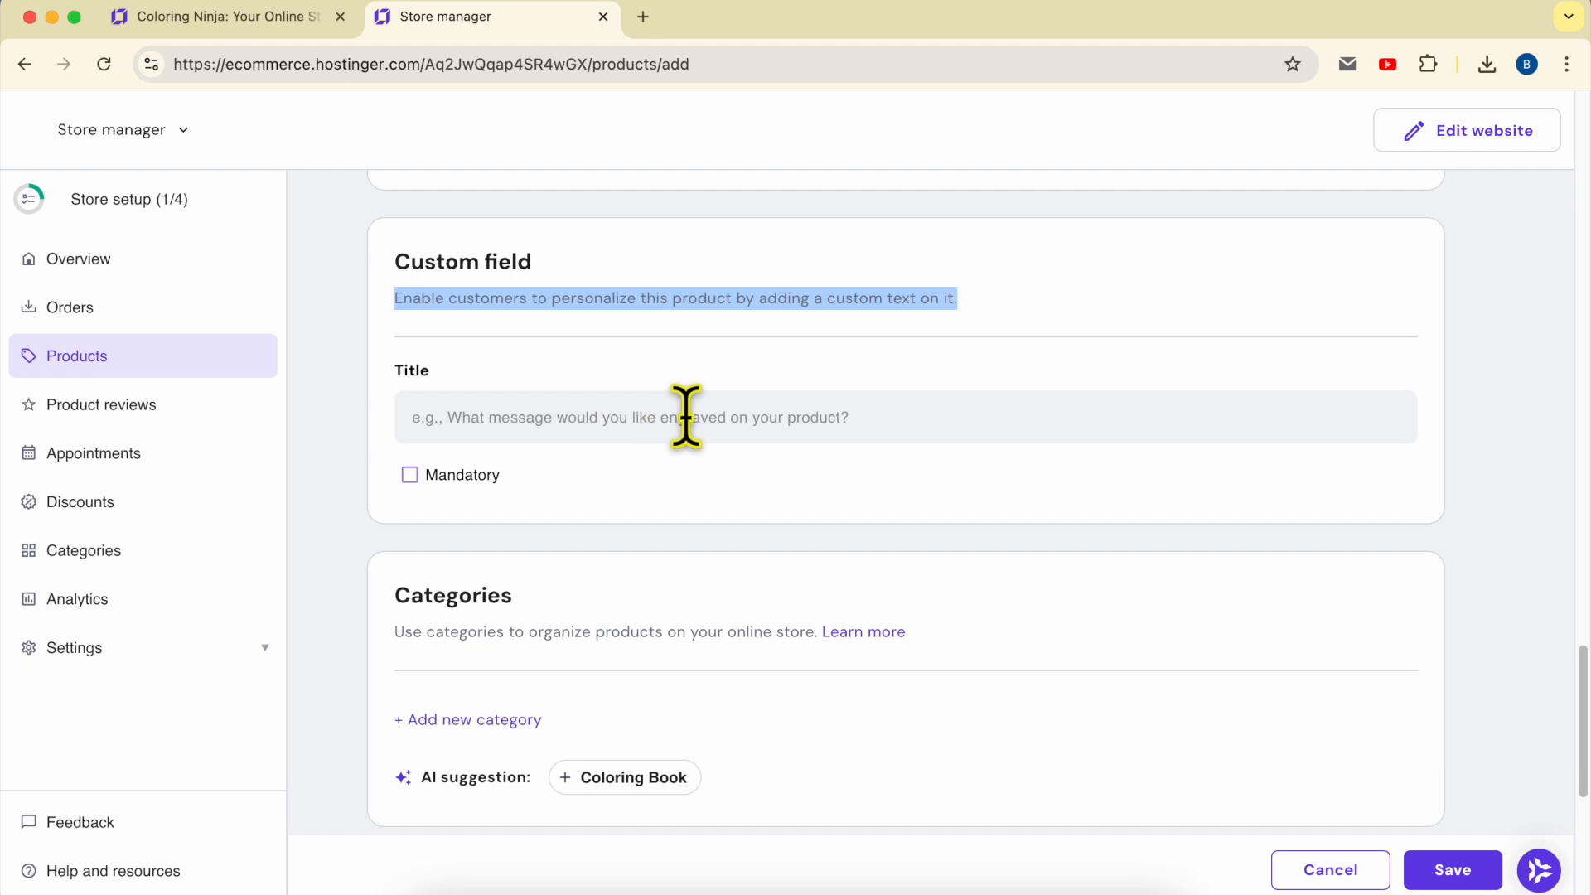
Step: Leave the custom field empty and assign the product to a new category named "Easy coloring book"
{"action": "left_click", "coordinate": [902, 371]}
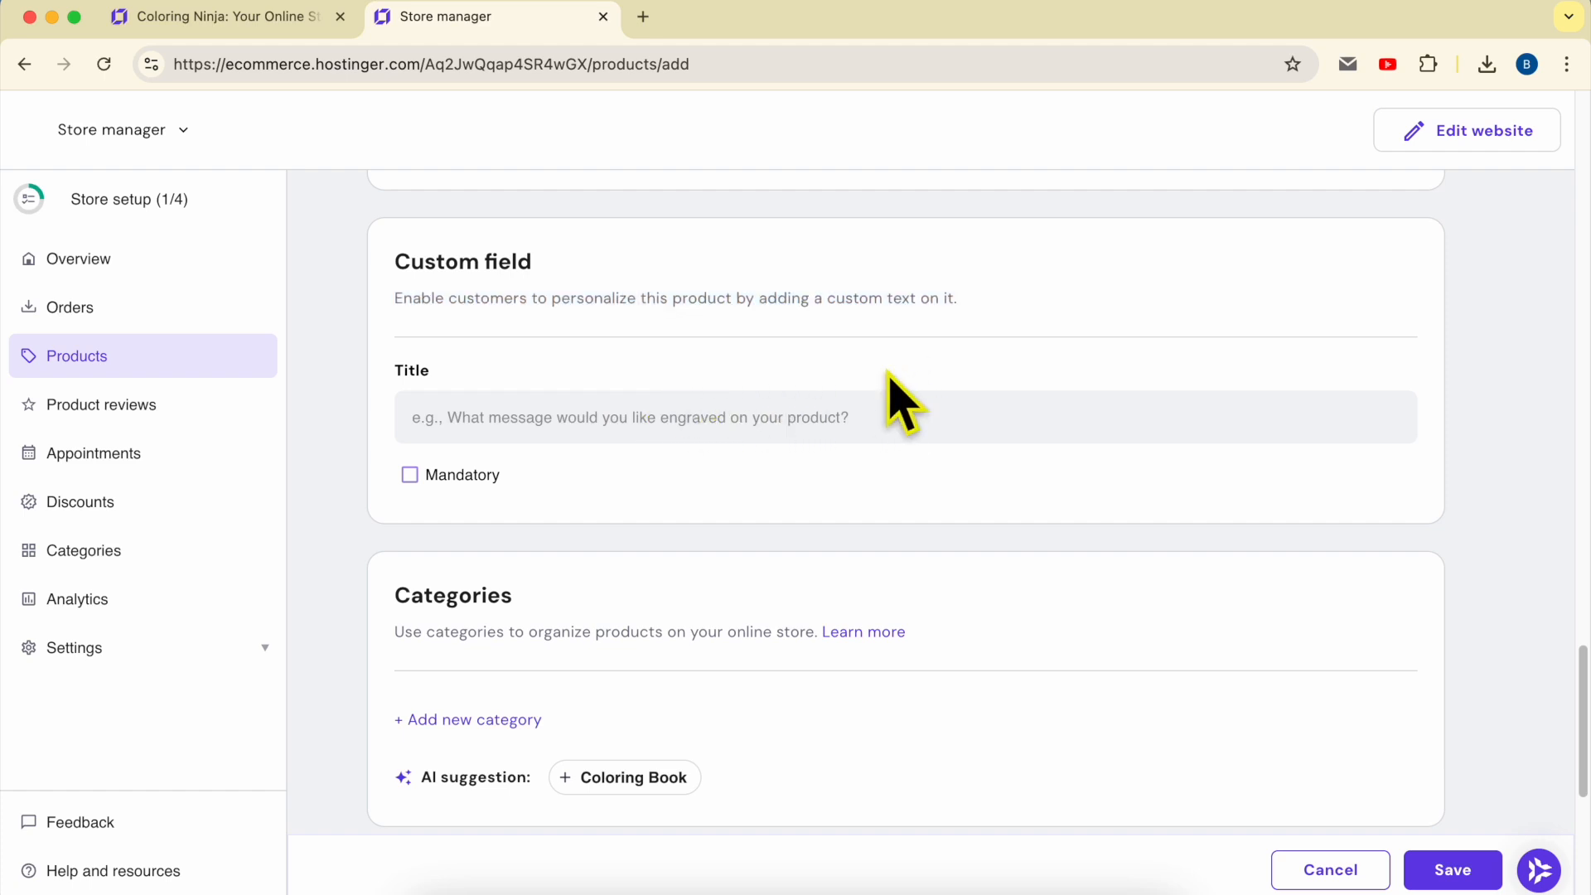
{"action": "scroll", "coordinate": [586, 398], "scroll_direction": "down", "scroll_amount": 1}
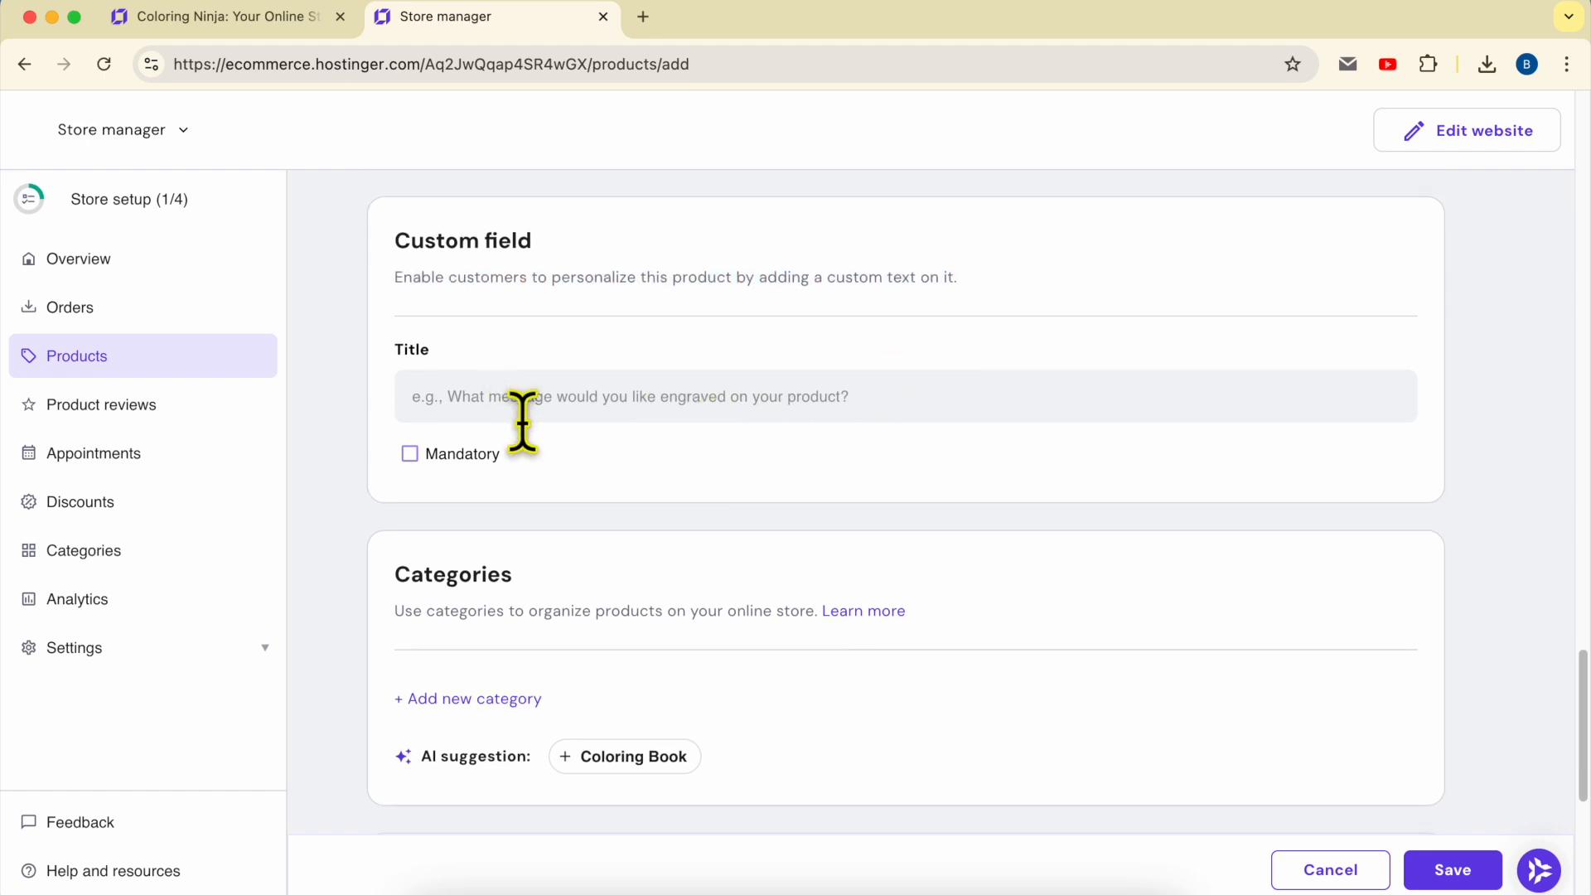
{"action": "scroll", "coordinate": [631, 424], "scroll_direction": "down", "scroll_amount": 3}
{"action": "scroll", "coordinate": [646, 344], "scroll_direction": "down", "scroll_amount": 3}
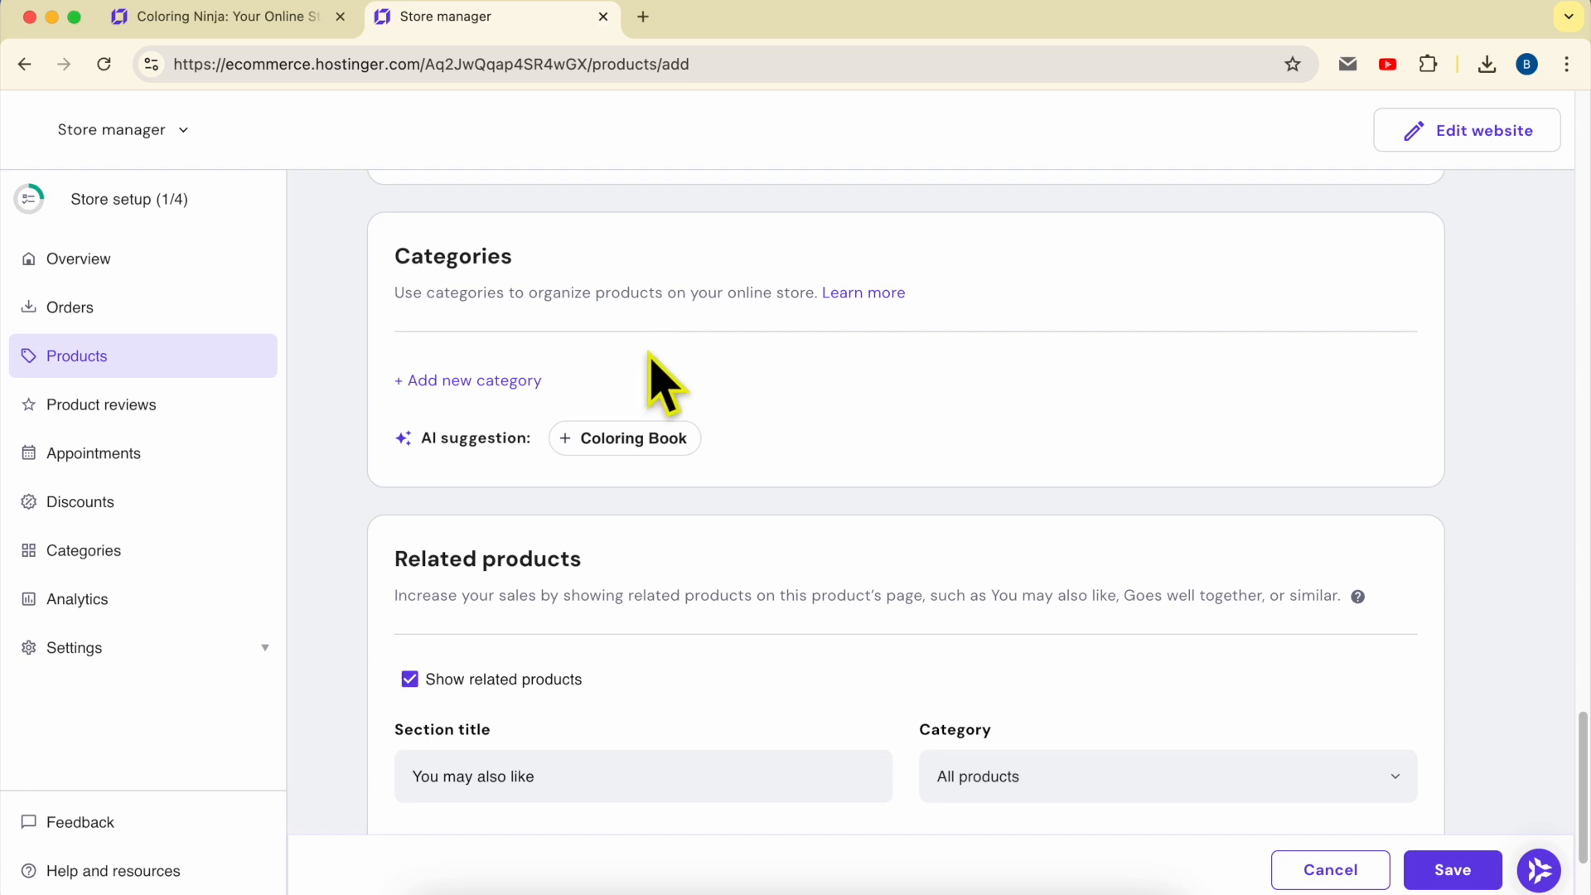
{"action": "left_click_drag", "start_coordinate": [421, 437], "coordinate": [533, 445]}
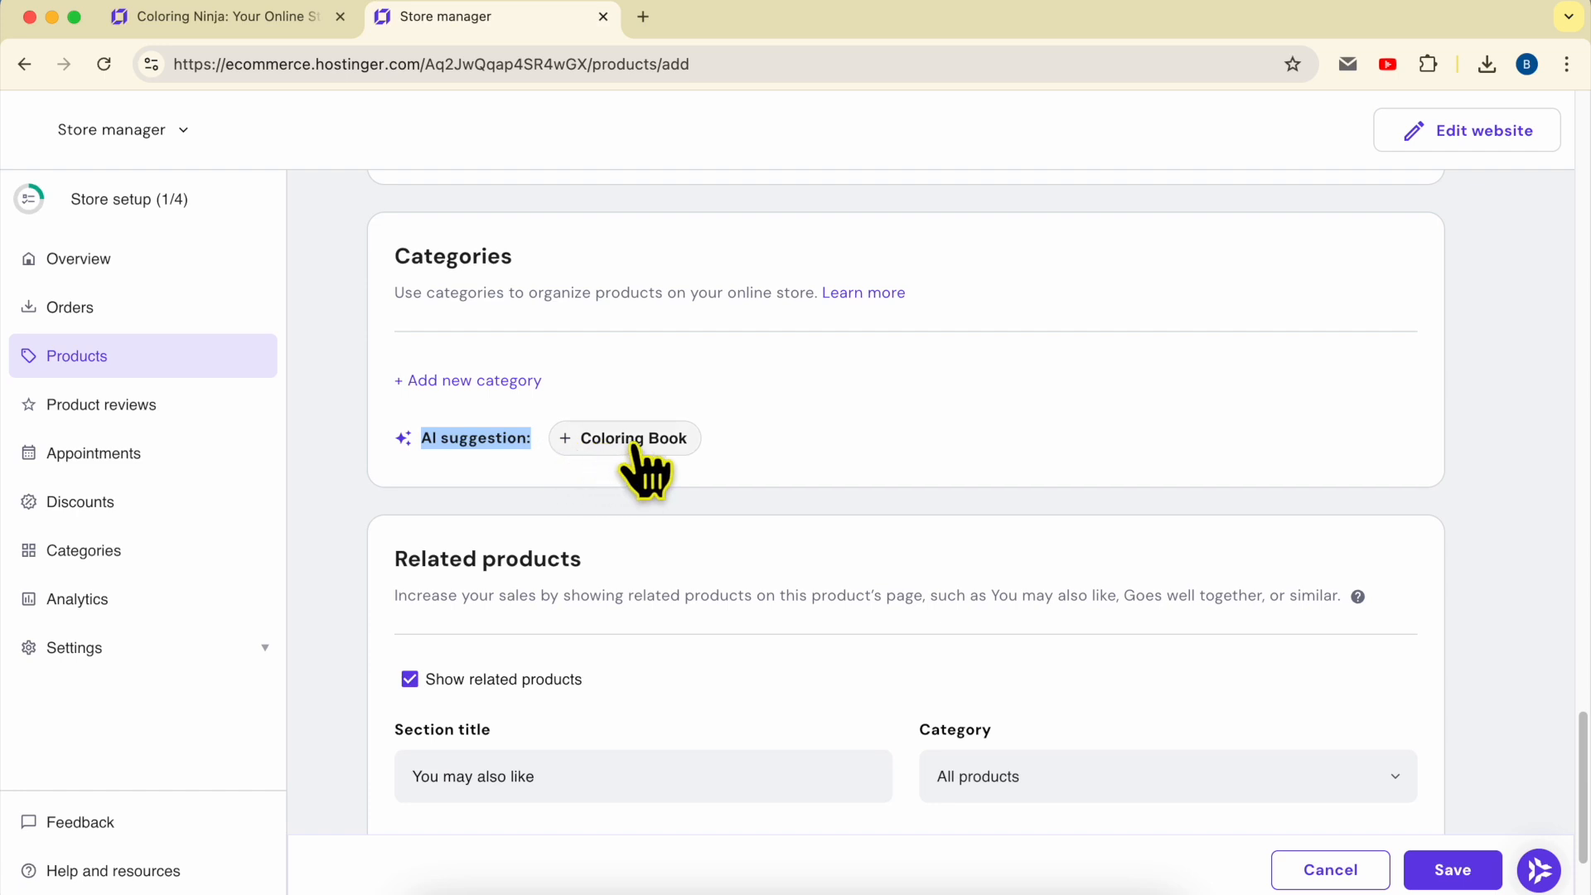
{"action": "left_click", "coordinate": [495, 382]}
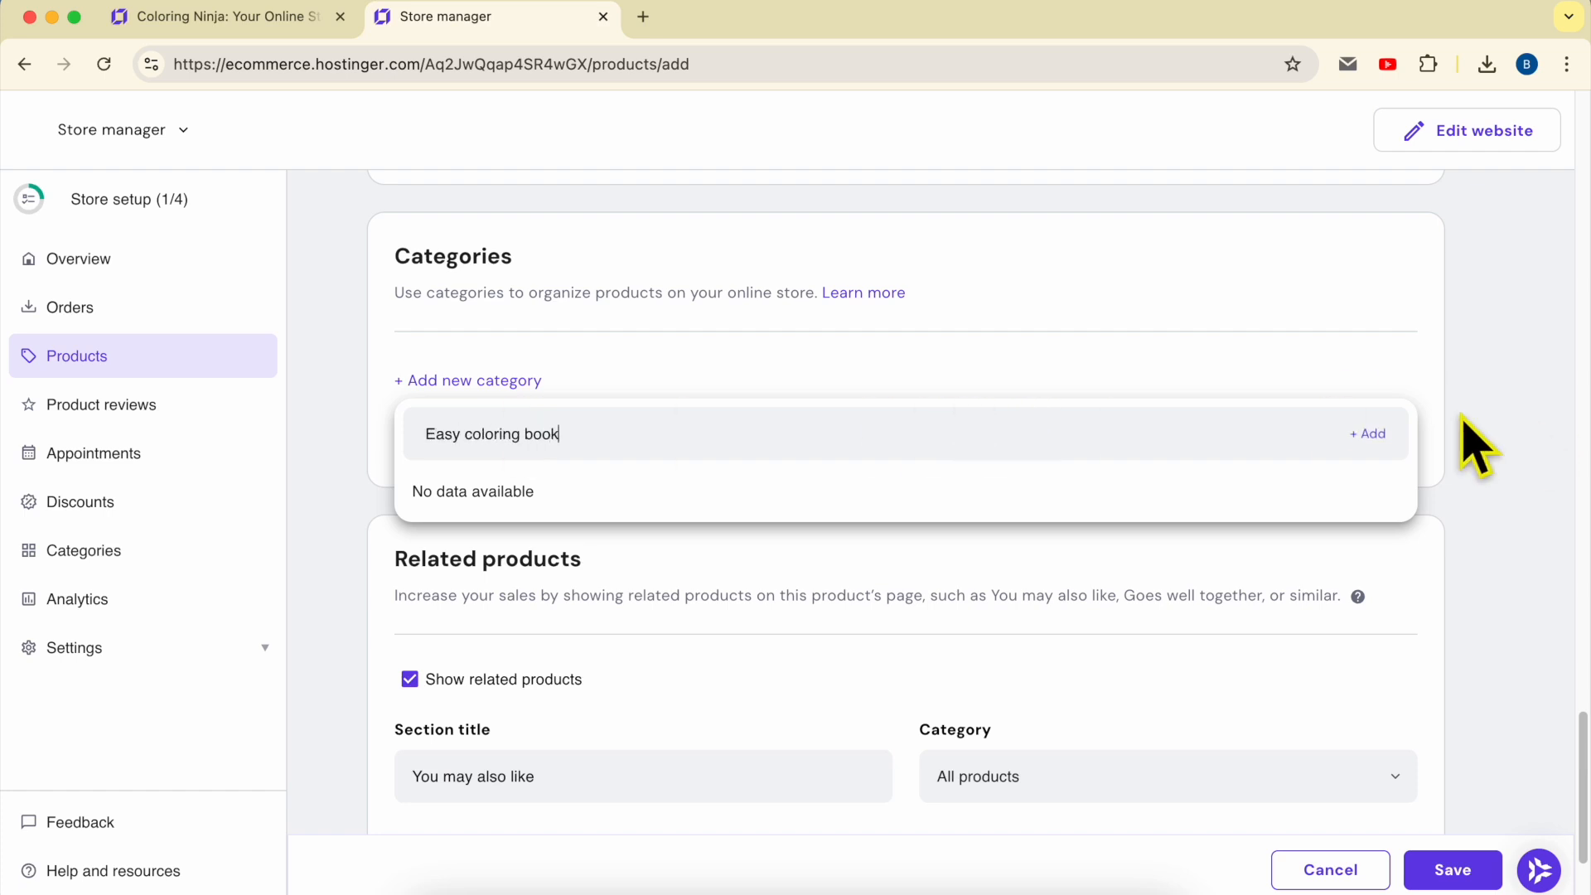
{"action": "left_click", "coordinate": [1377, 435]}
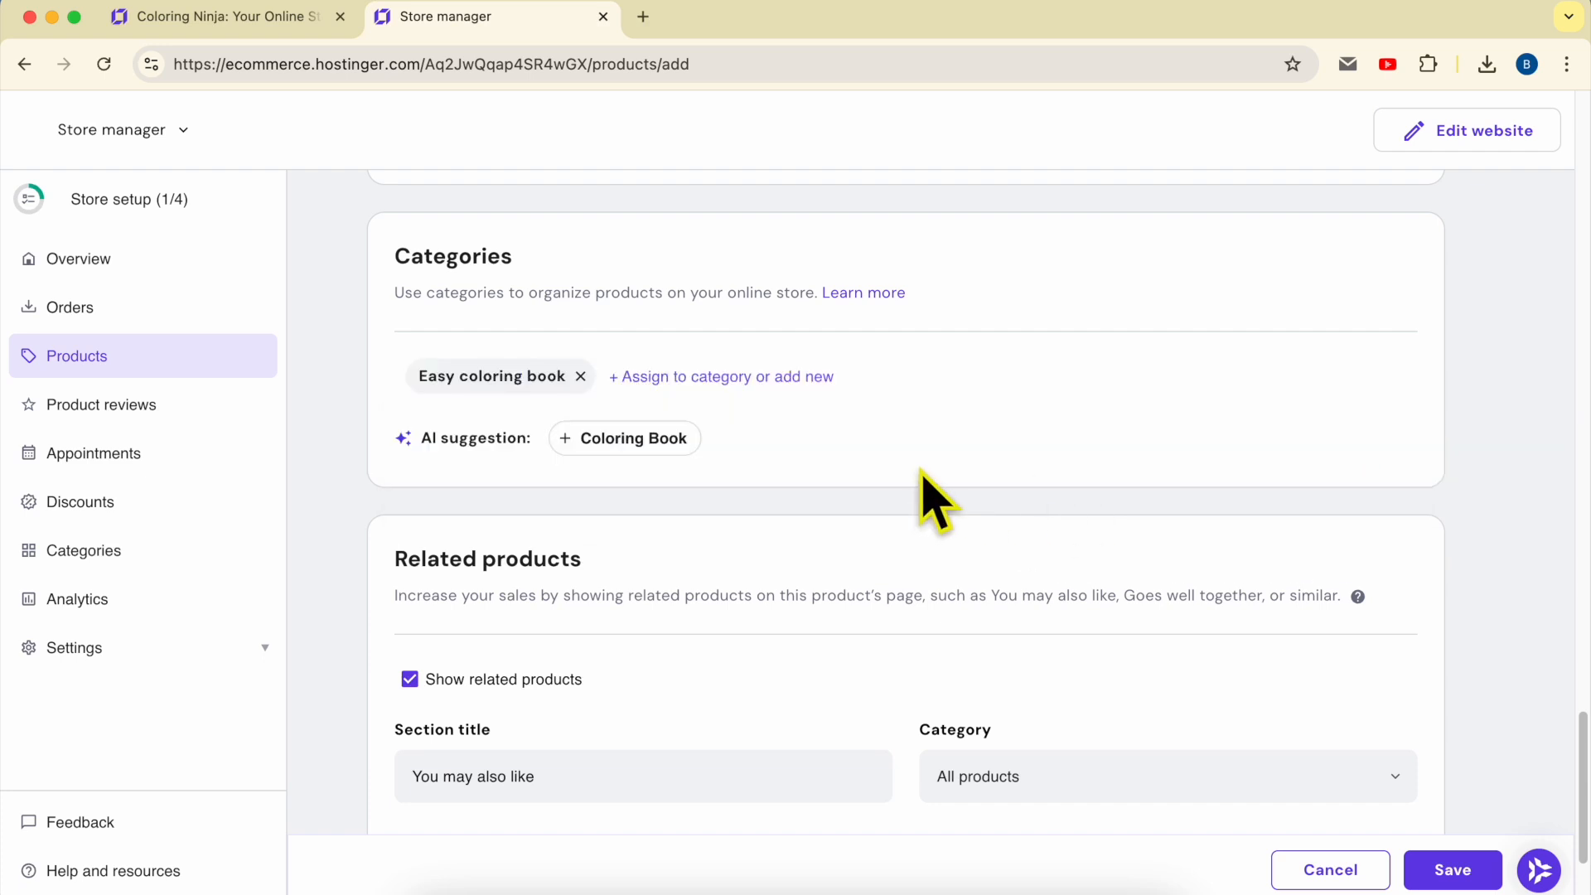
Step: Turn the display of related products off and back on
{"action": "scroll", "coordinate": [919, 497], "scroll_direction": "down", "scroll_amount": 3}
{"action": "triple_click", "coordinate": [430, 356]}
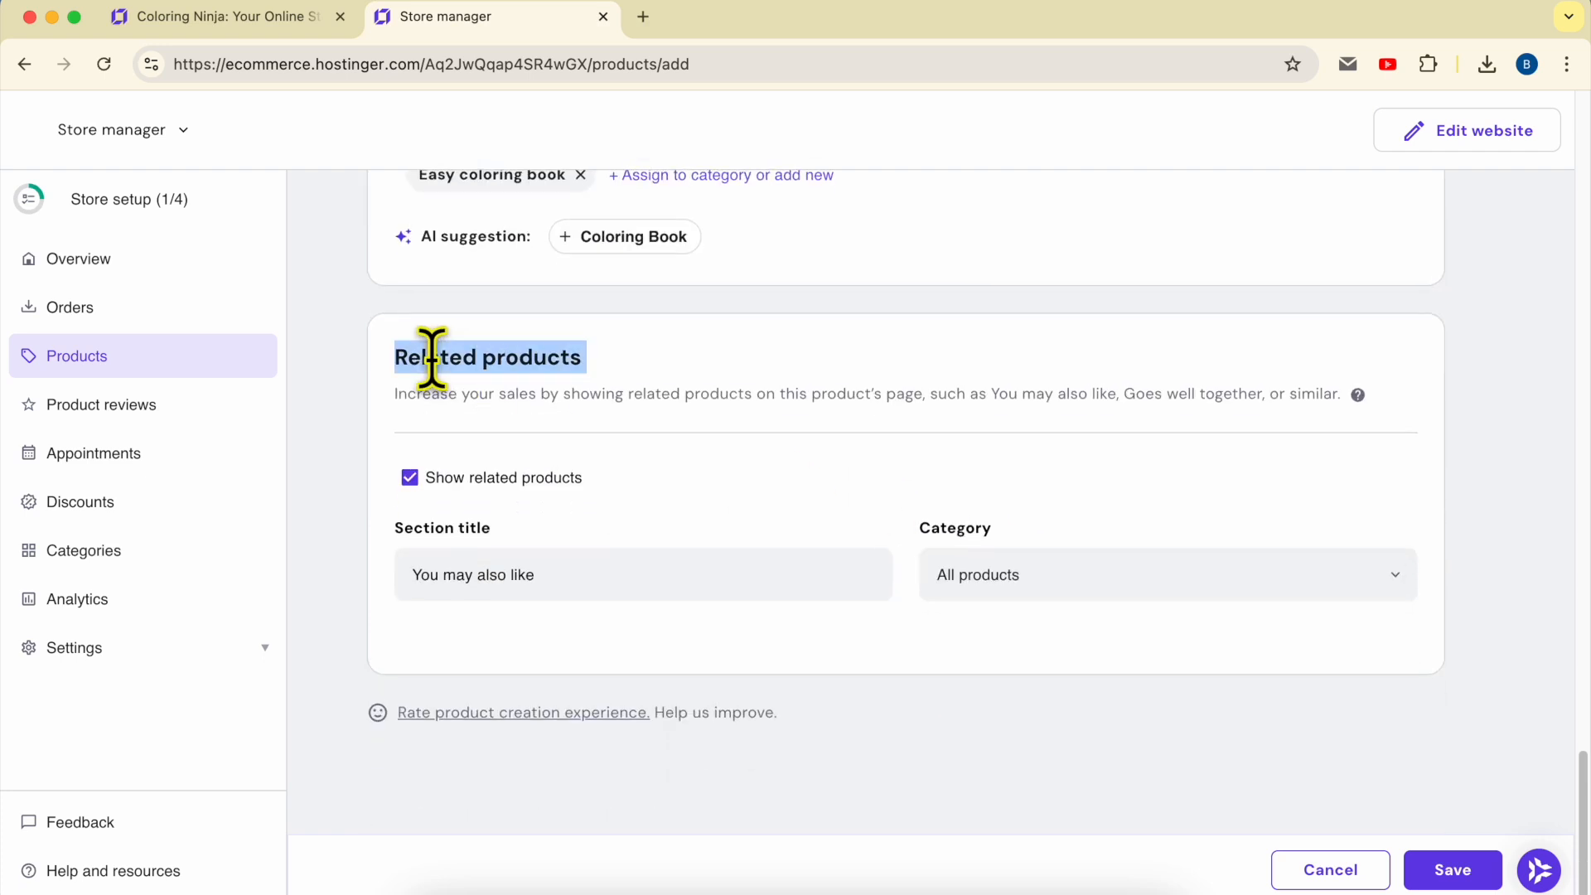
{"action": "left_click", "coordinate": [409, 478]}
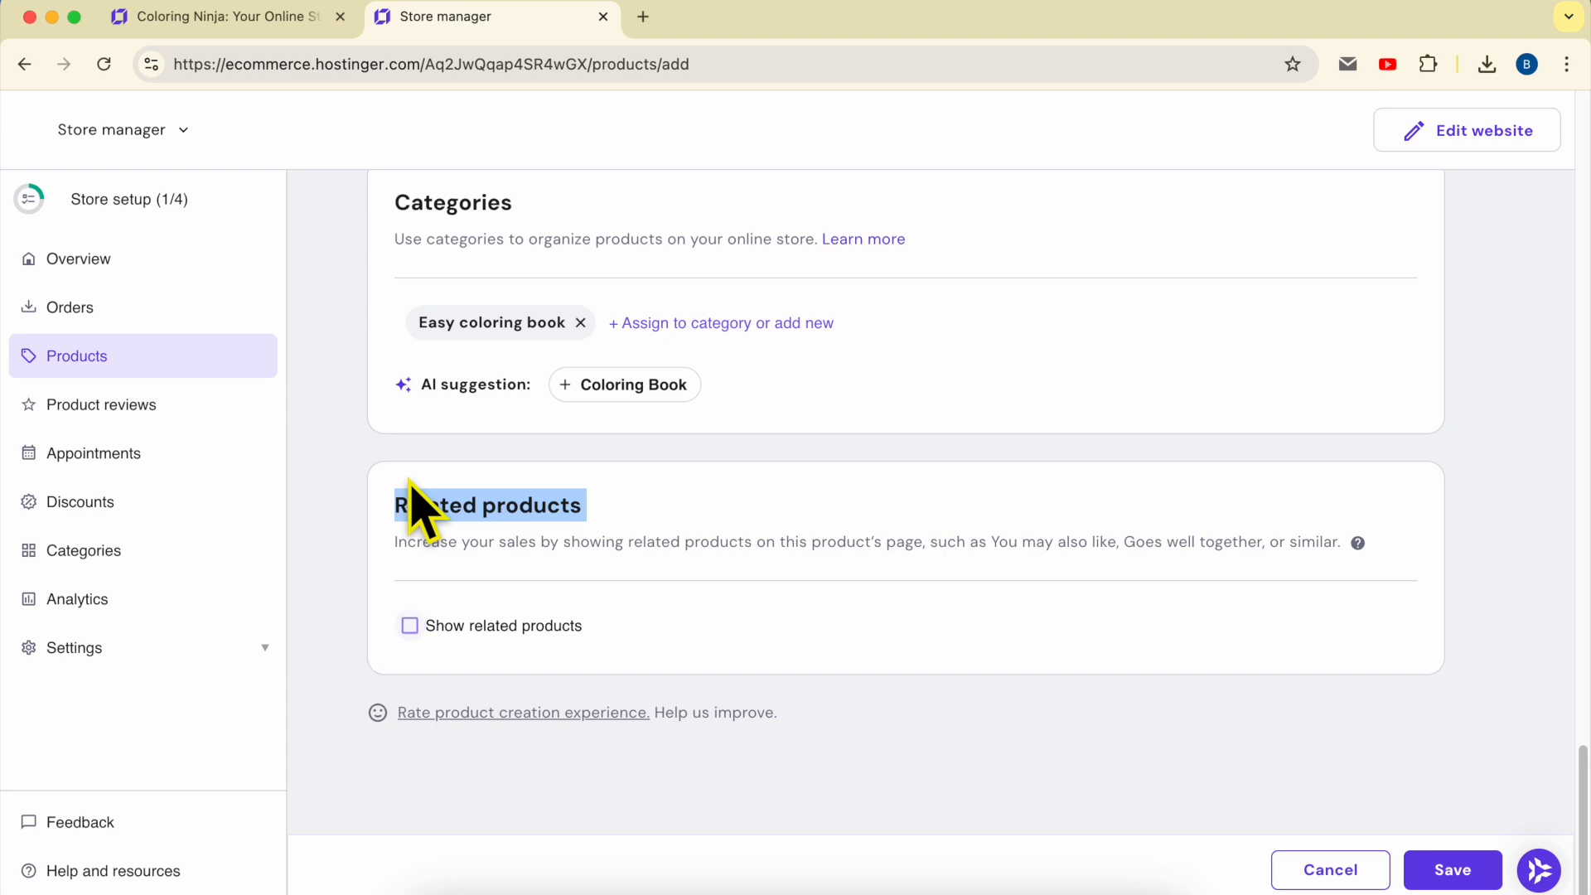
{"action": "left_click", "coordinate": [419, 627]}
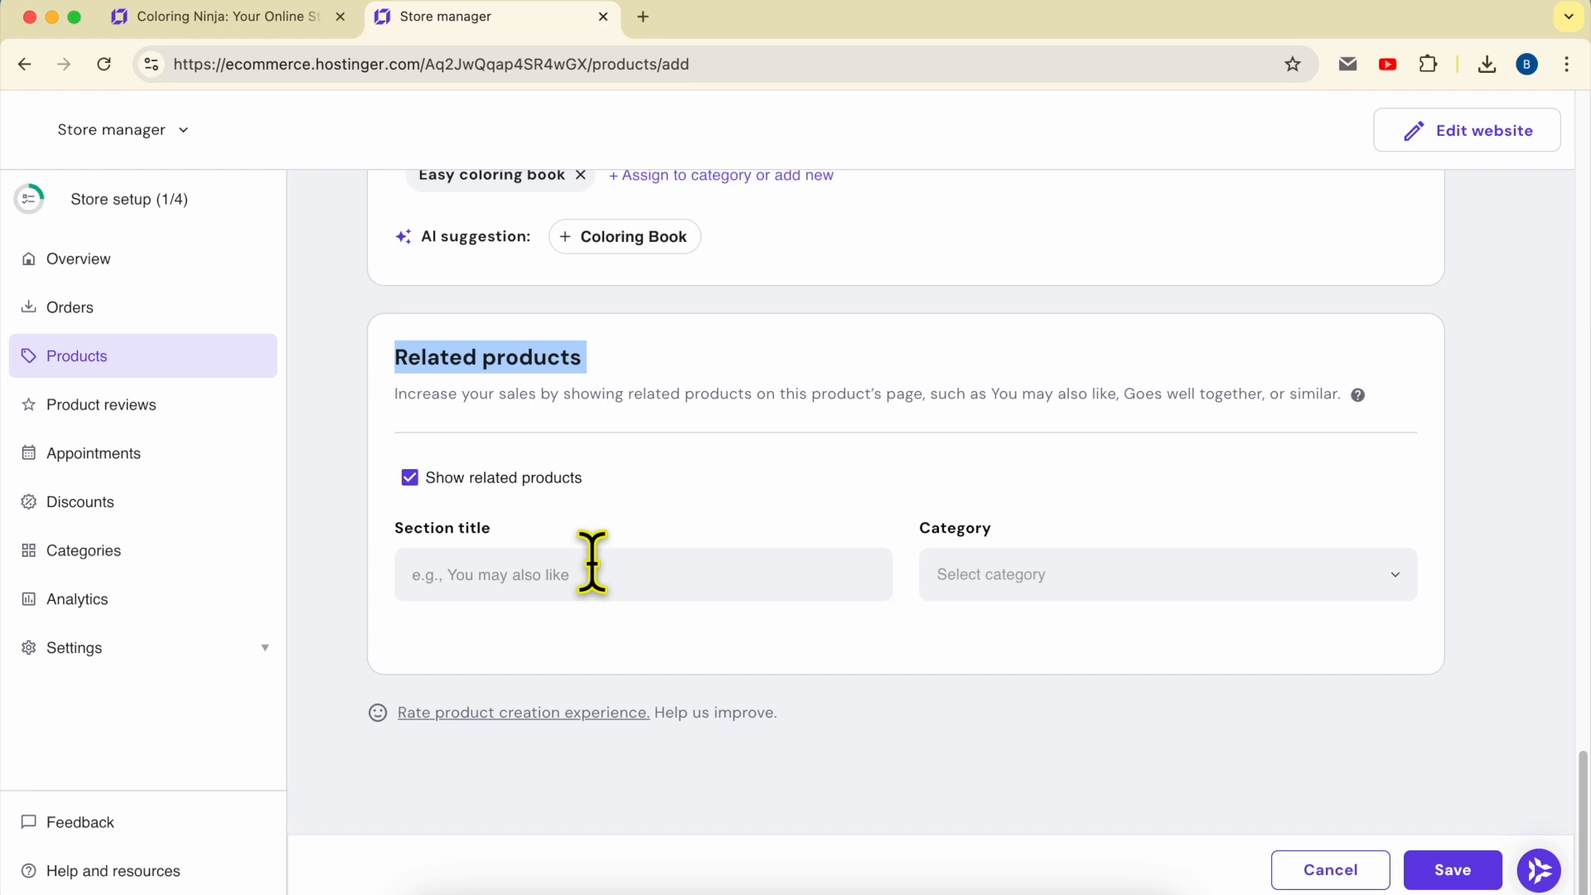
Step: Title the related products section "You may also like:", set its category to All products, and save the product
{"action": "left_click", "coordinate": [634, 556]}
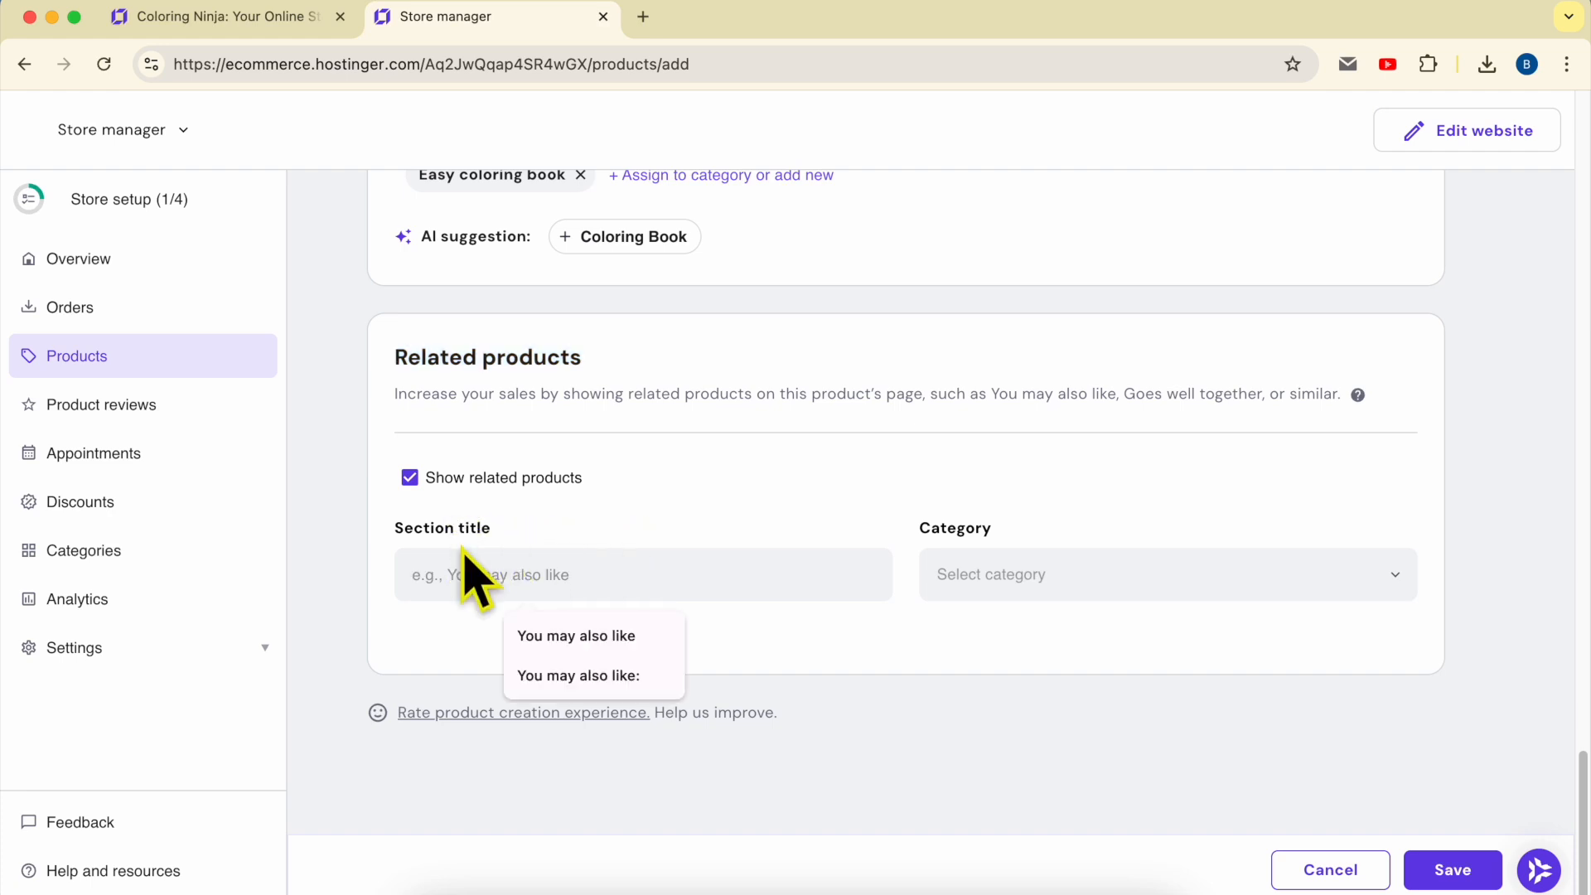
{"action": "left_click", "coordinate": [543, 529]}
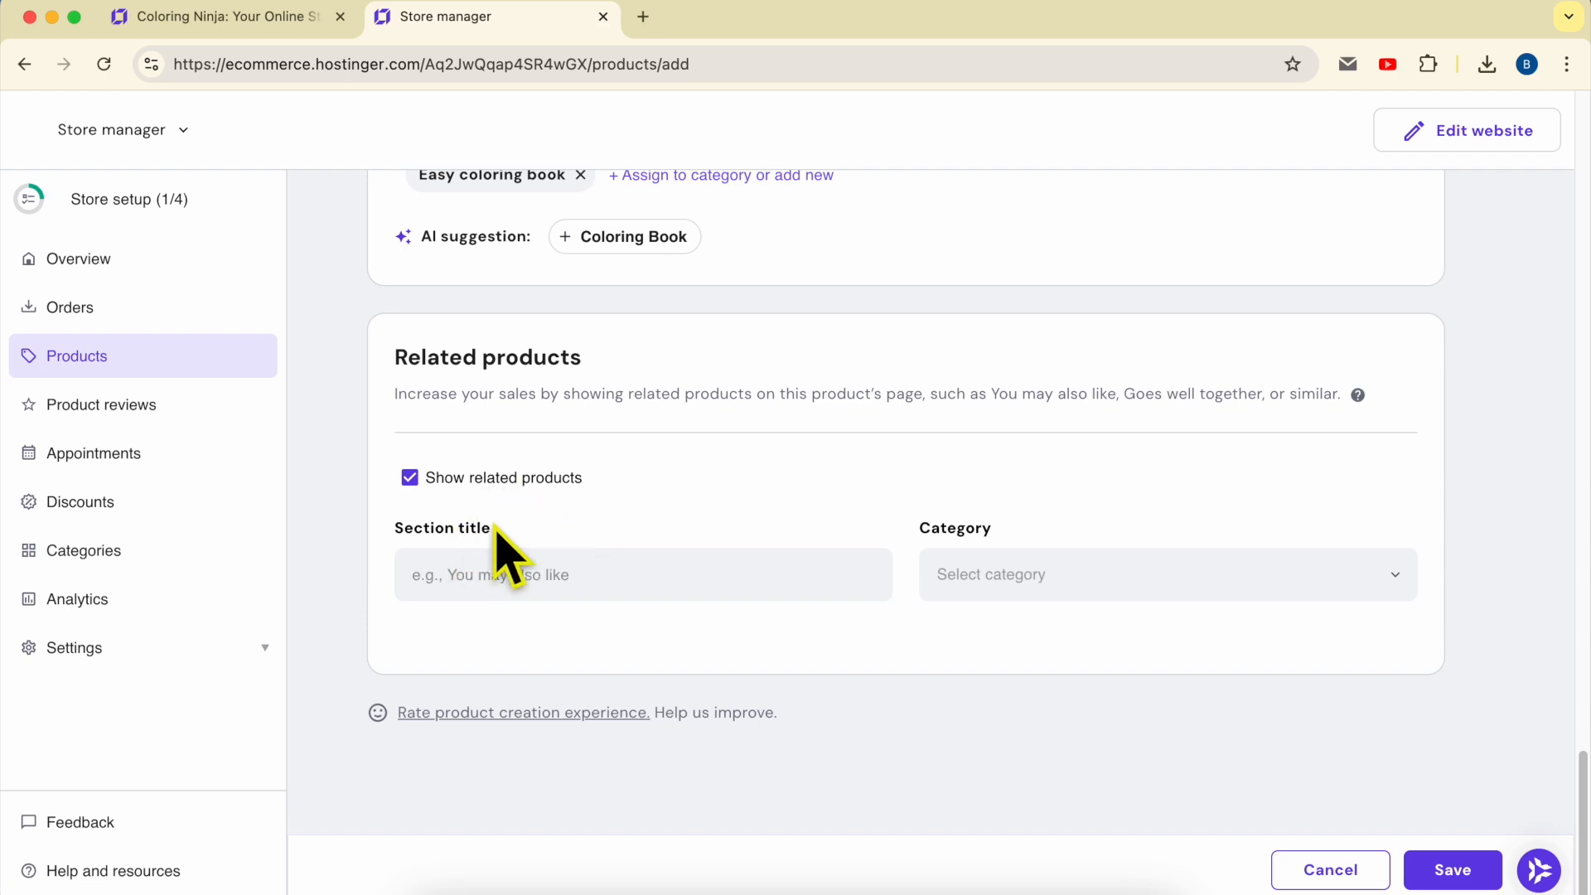
{"action": "left_click", "coordinate": [497, 580]}
{"action": "type", "text": "You may as"}
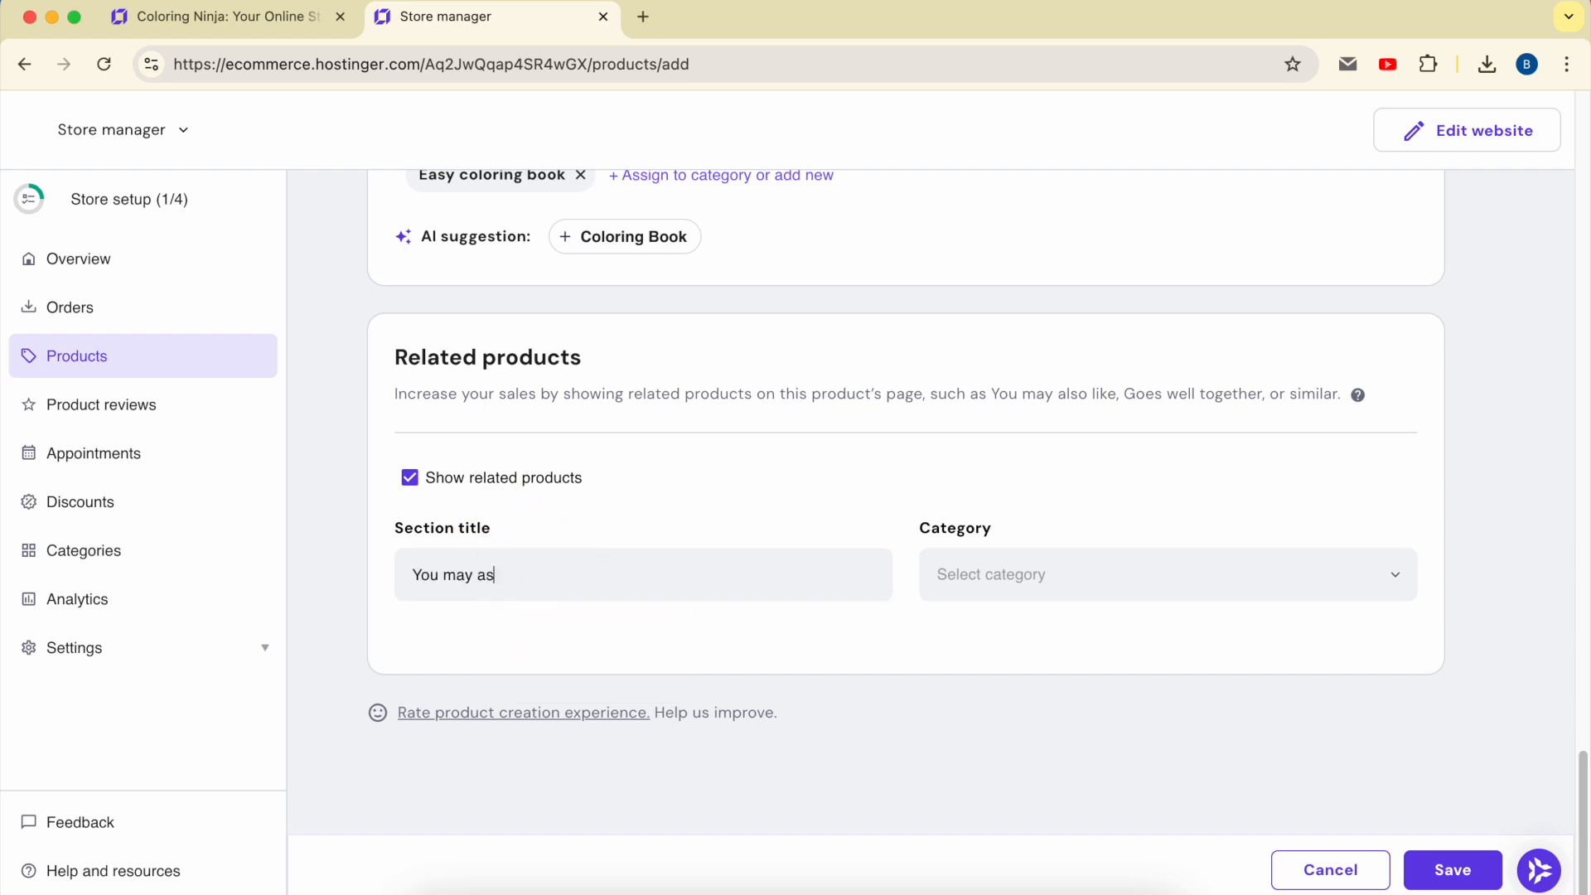
{"action": "type", "text": "o like:"}
{"action": "left_click", "coordinate": [1019, 592]}
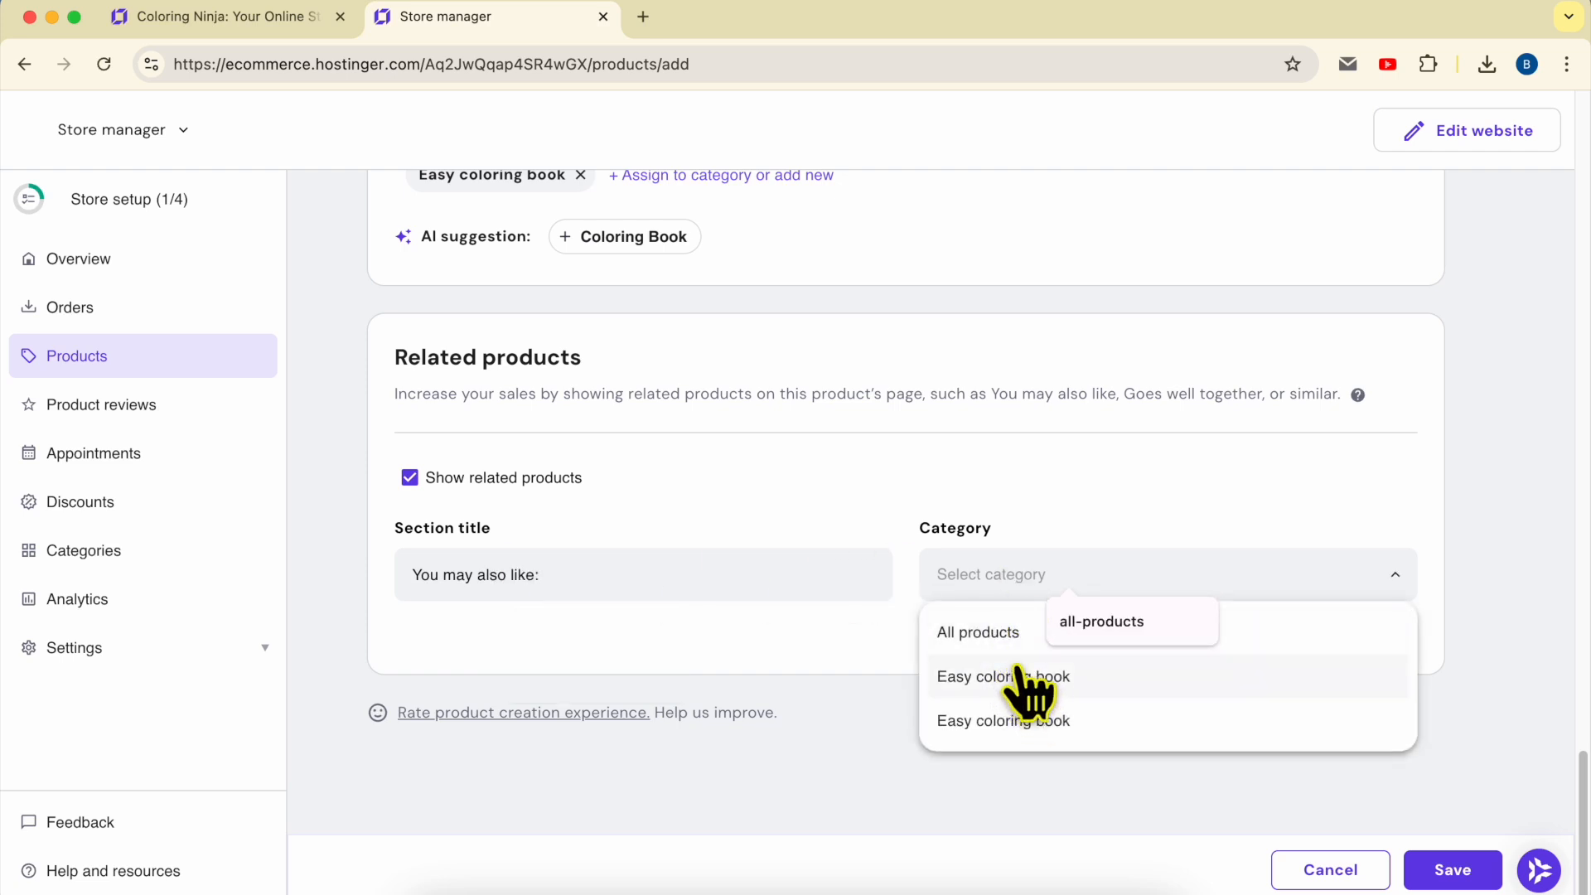
{"action": "left_click", "coordinate": [974, 634]}
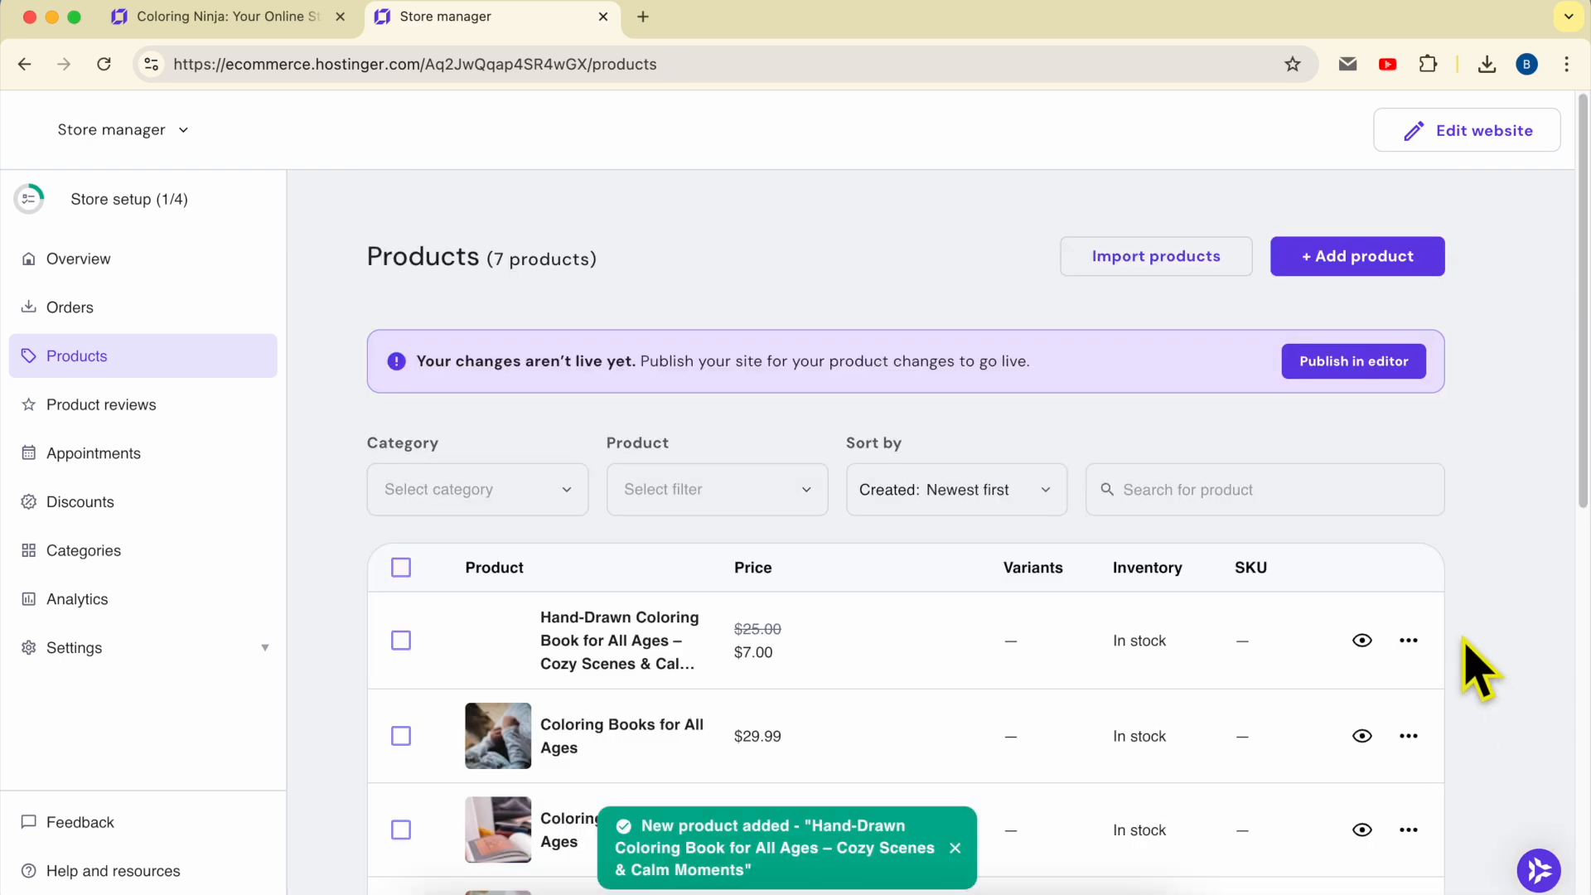
Step: Go to the website editor from the unpublished changes notice and update the website to publish the new product
{"action": "left_click_drag", "start_coordinate": [418, 361], "coordinate": [1184, 390]}
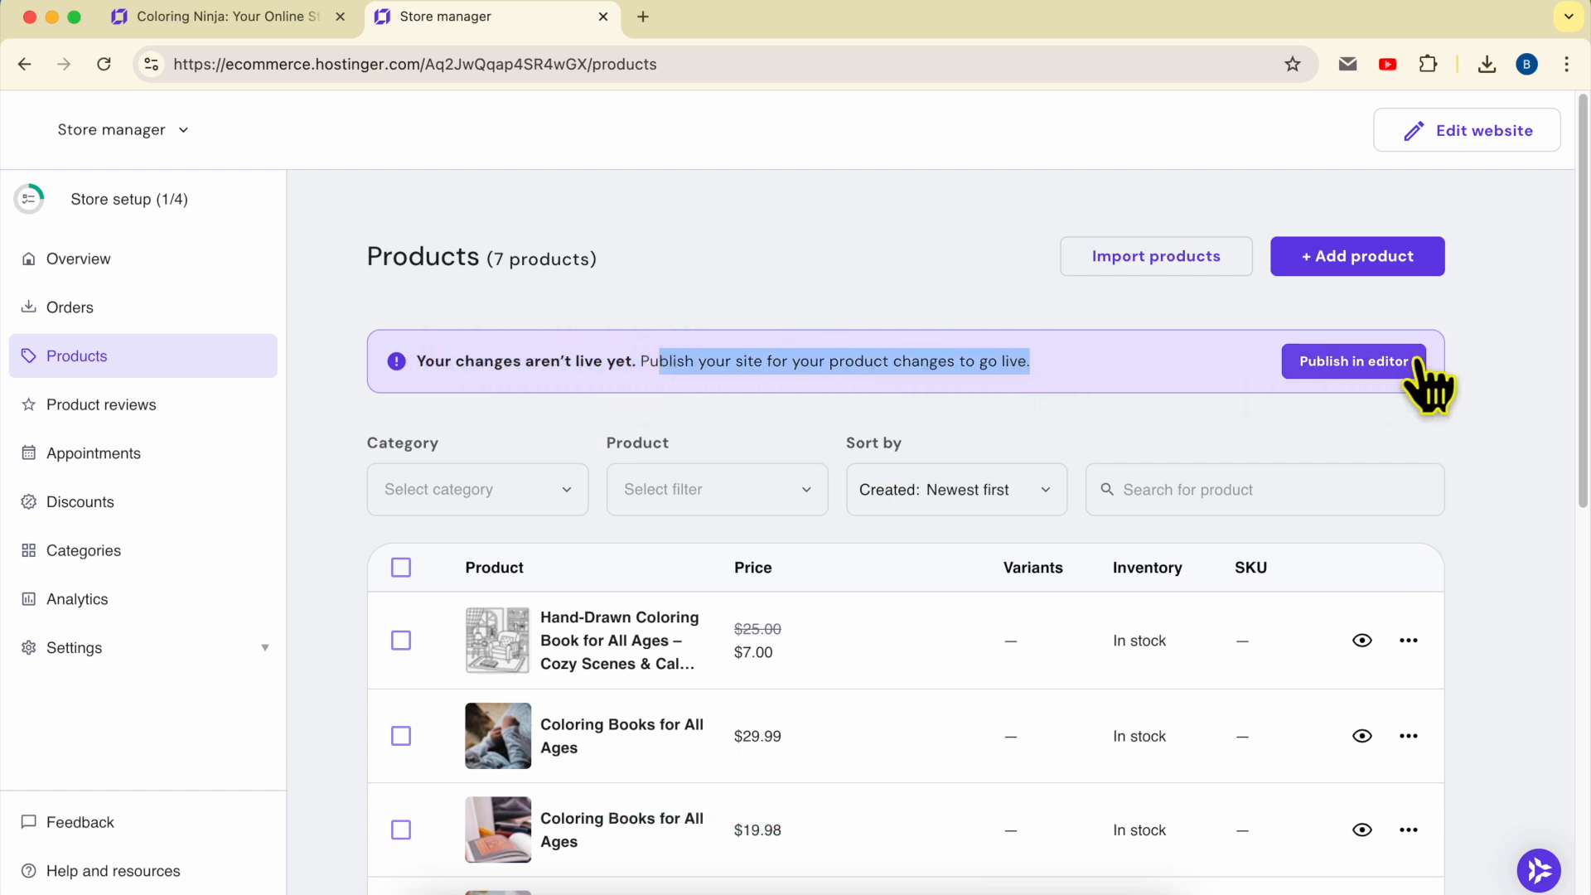
{"action": "left_click", "coordinate": [1399, 383]}
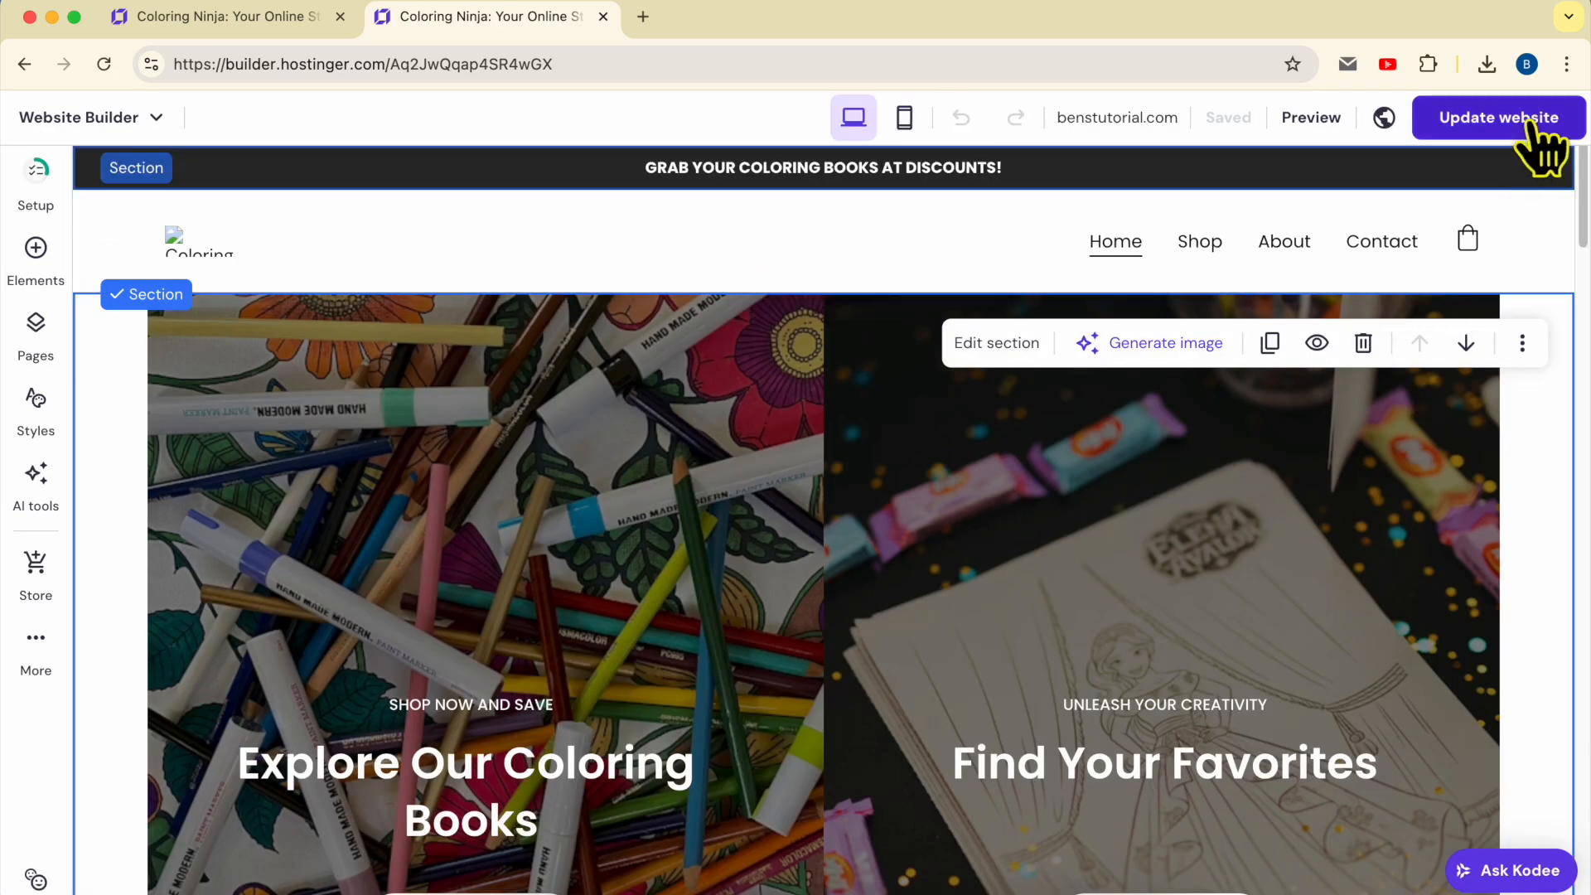
{"action": "left_click", "coordinate": [1531, 120]}
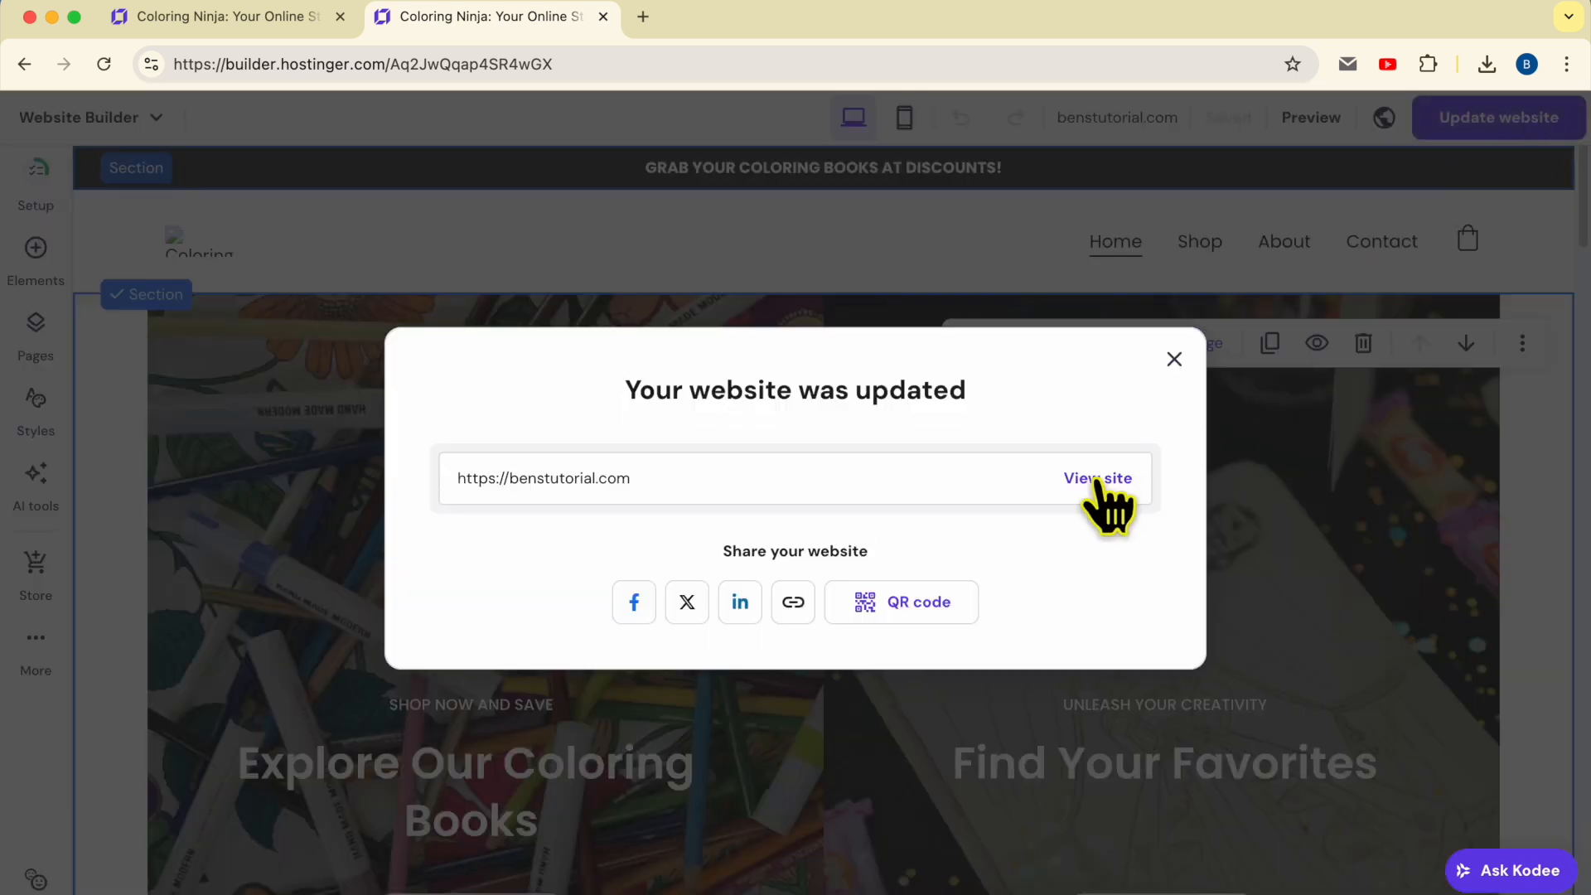
Step: View the live site, open the Hand-Drawn Coloring Book from the Shop page, and check its product title
{"action": "left_click", "coordinate": [1097, 479]}
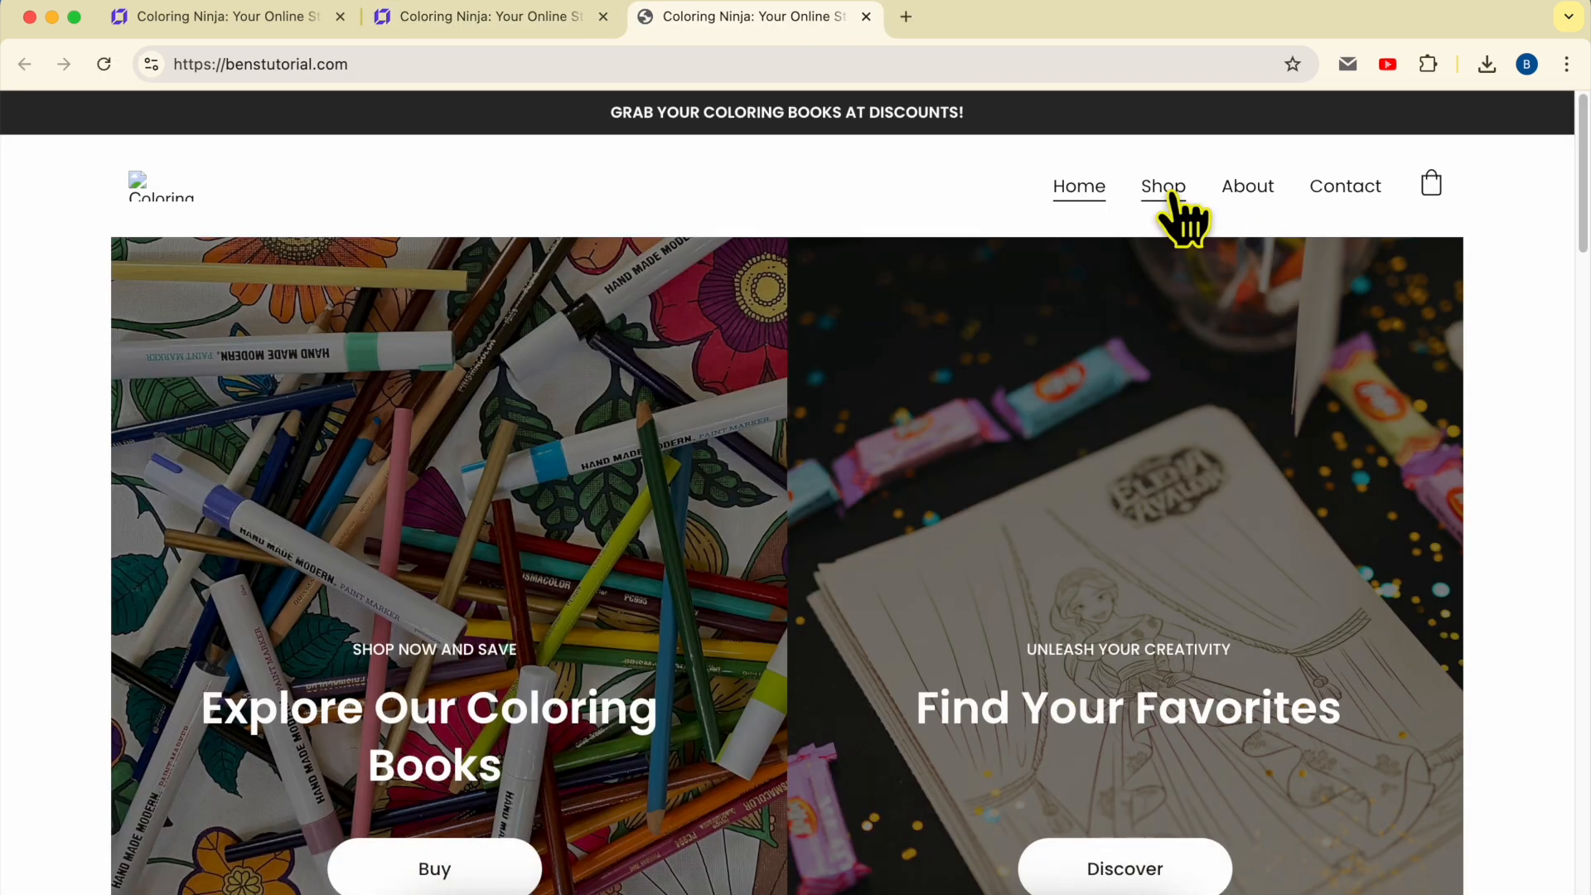
{"action": "left_click", "coordinate": [1164, 192]}
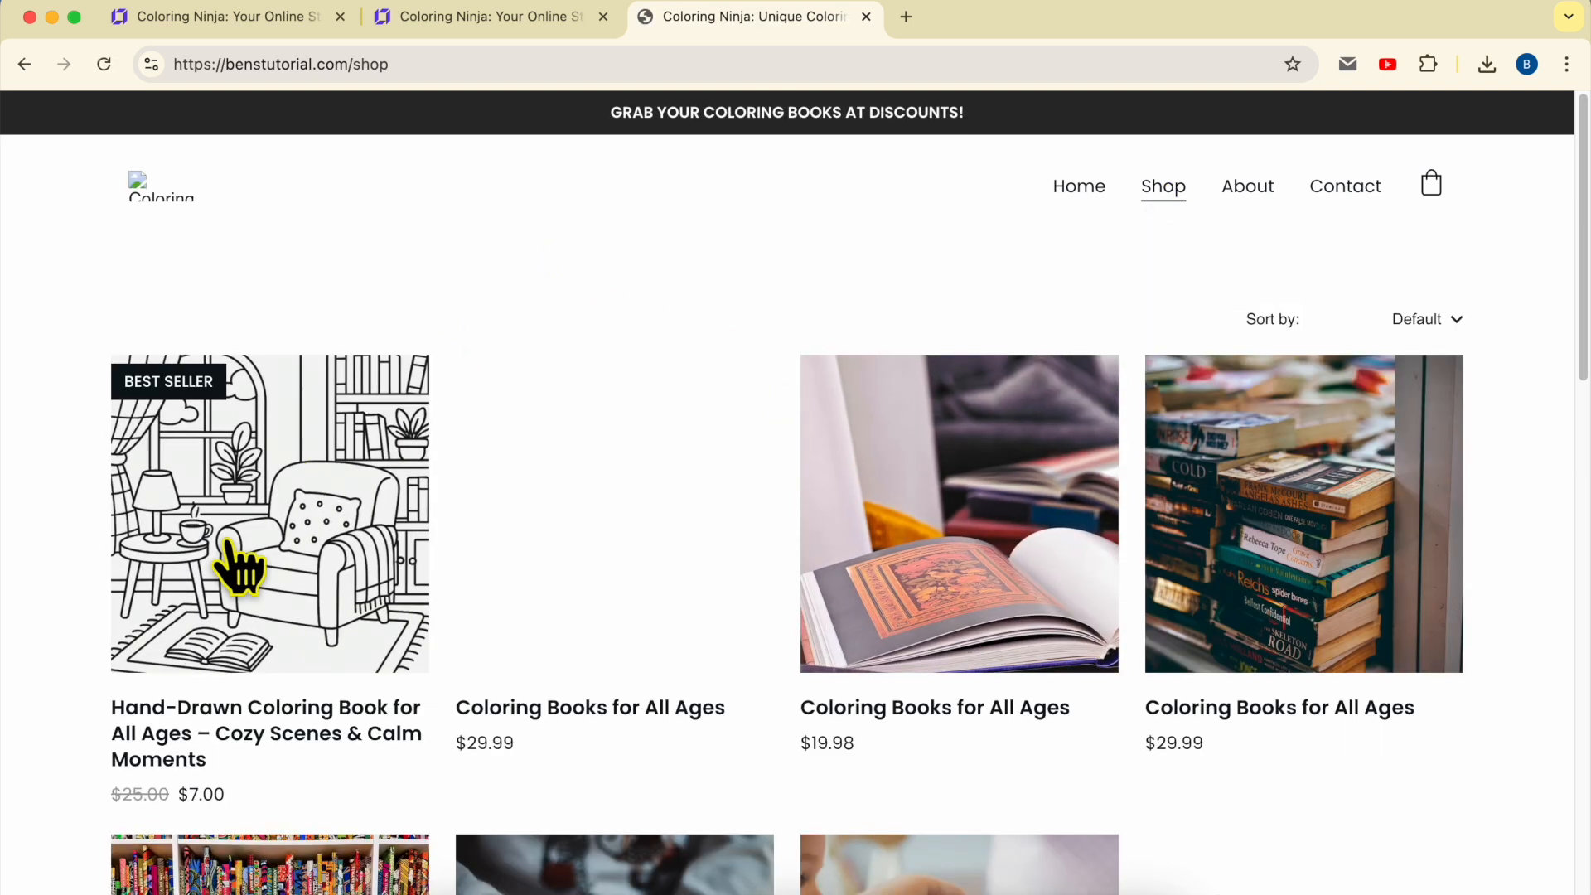
{"action": "left_click", "coordinate": [317, 469]}
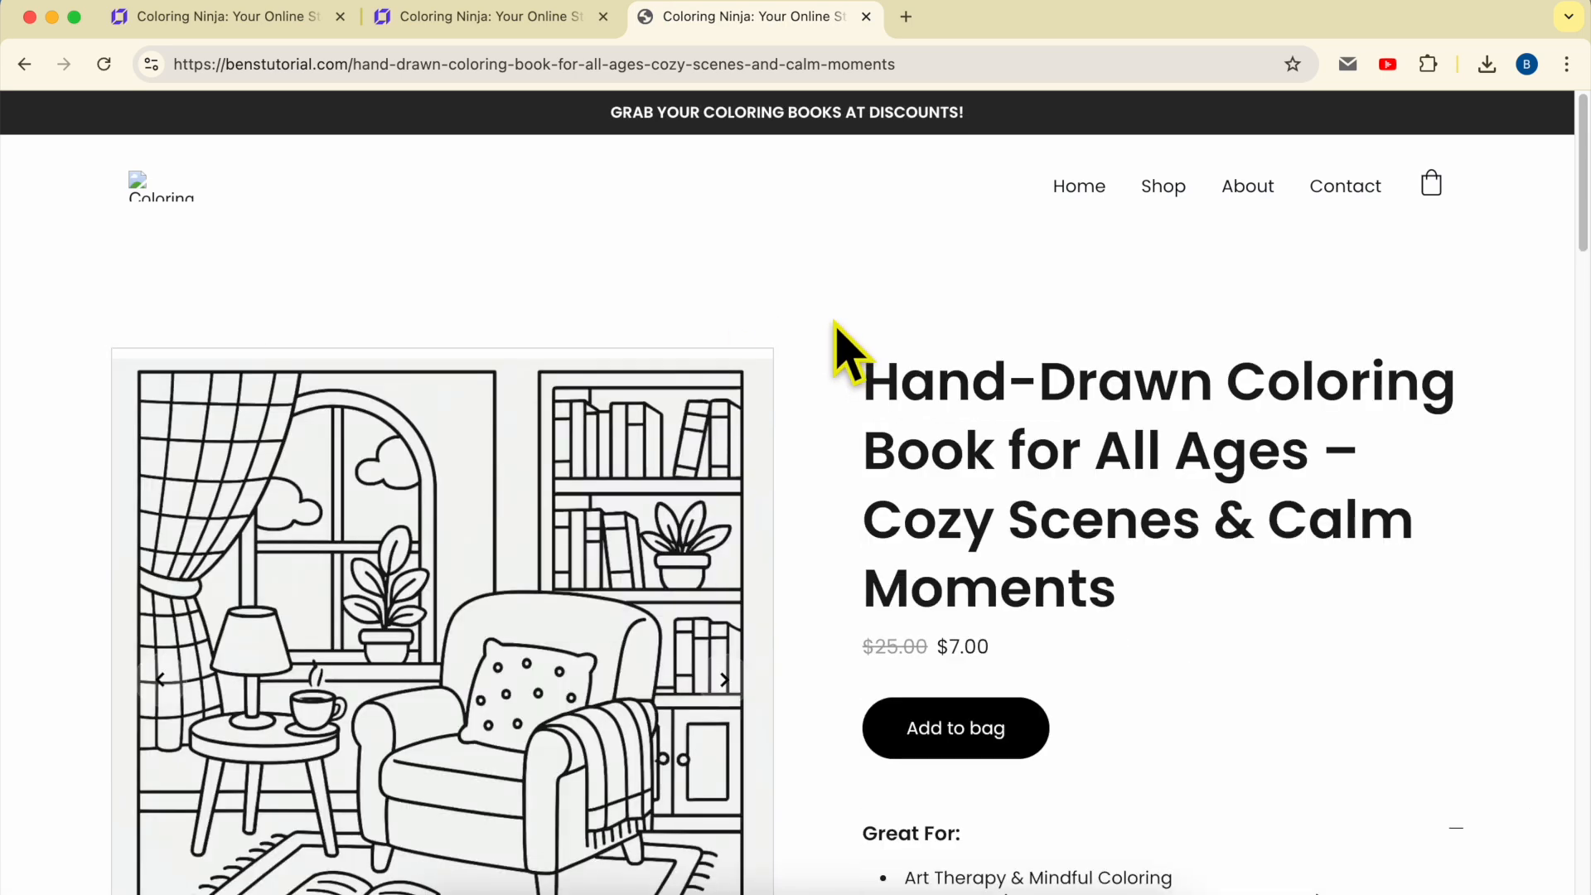
{"action": "scroll", "coordinate": [838, 345], "scroll_direction": "down", "scroll_amount": 3}
{"action": "scroll", "coordinate": [764, 497], "scroll_direction": "up", "scroll_amount": 2}
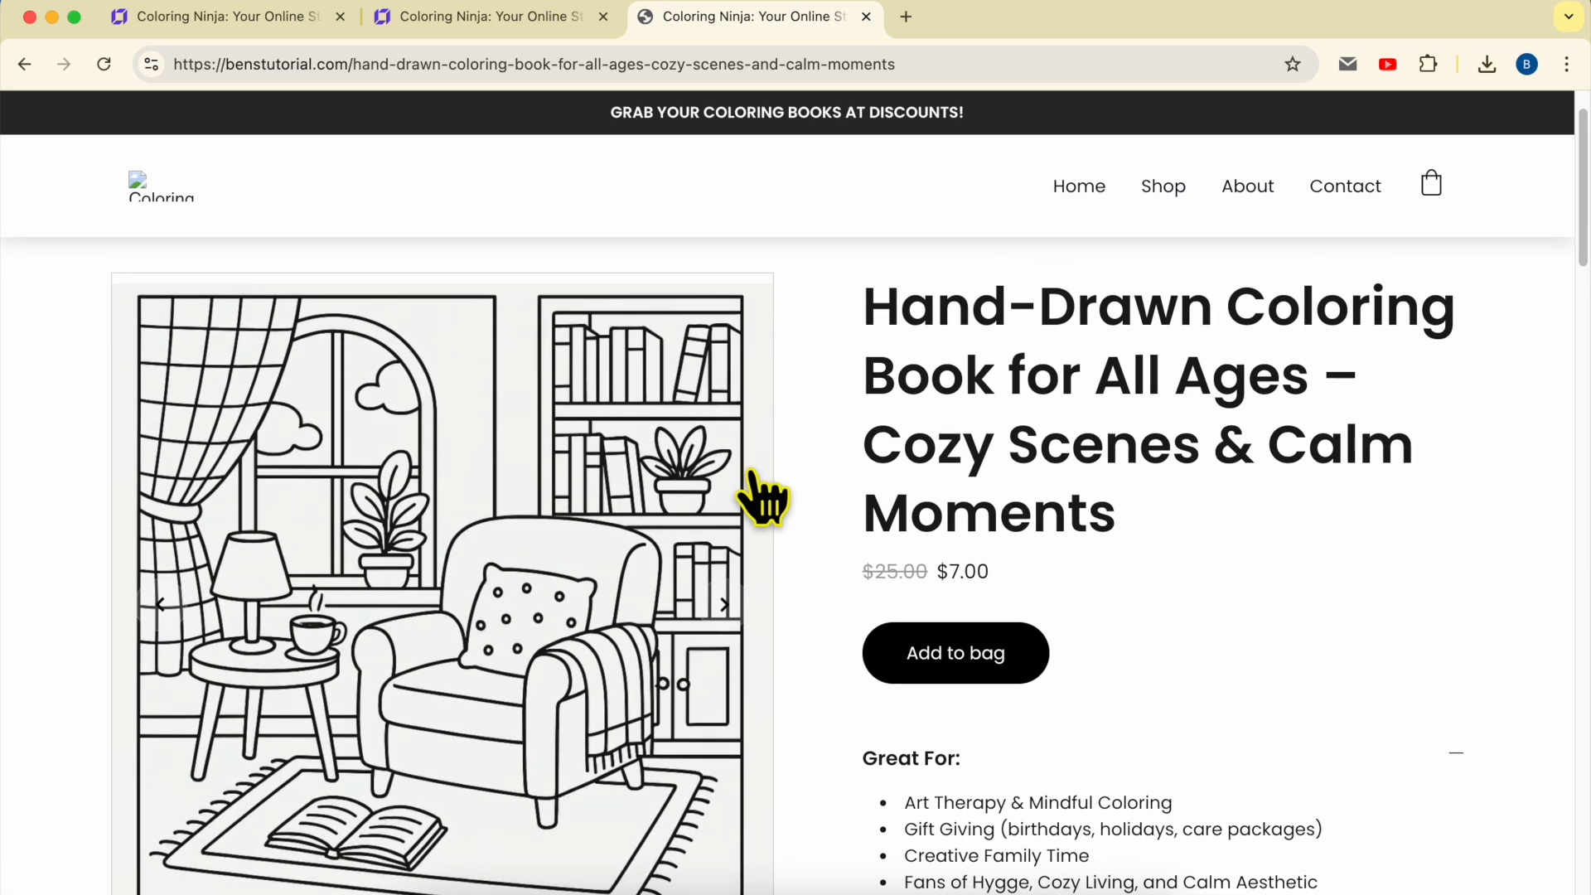
{"action": "triple_click", "coordinate": [990, 321]}
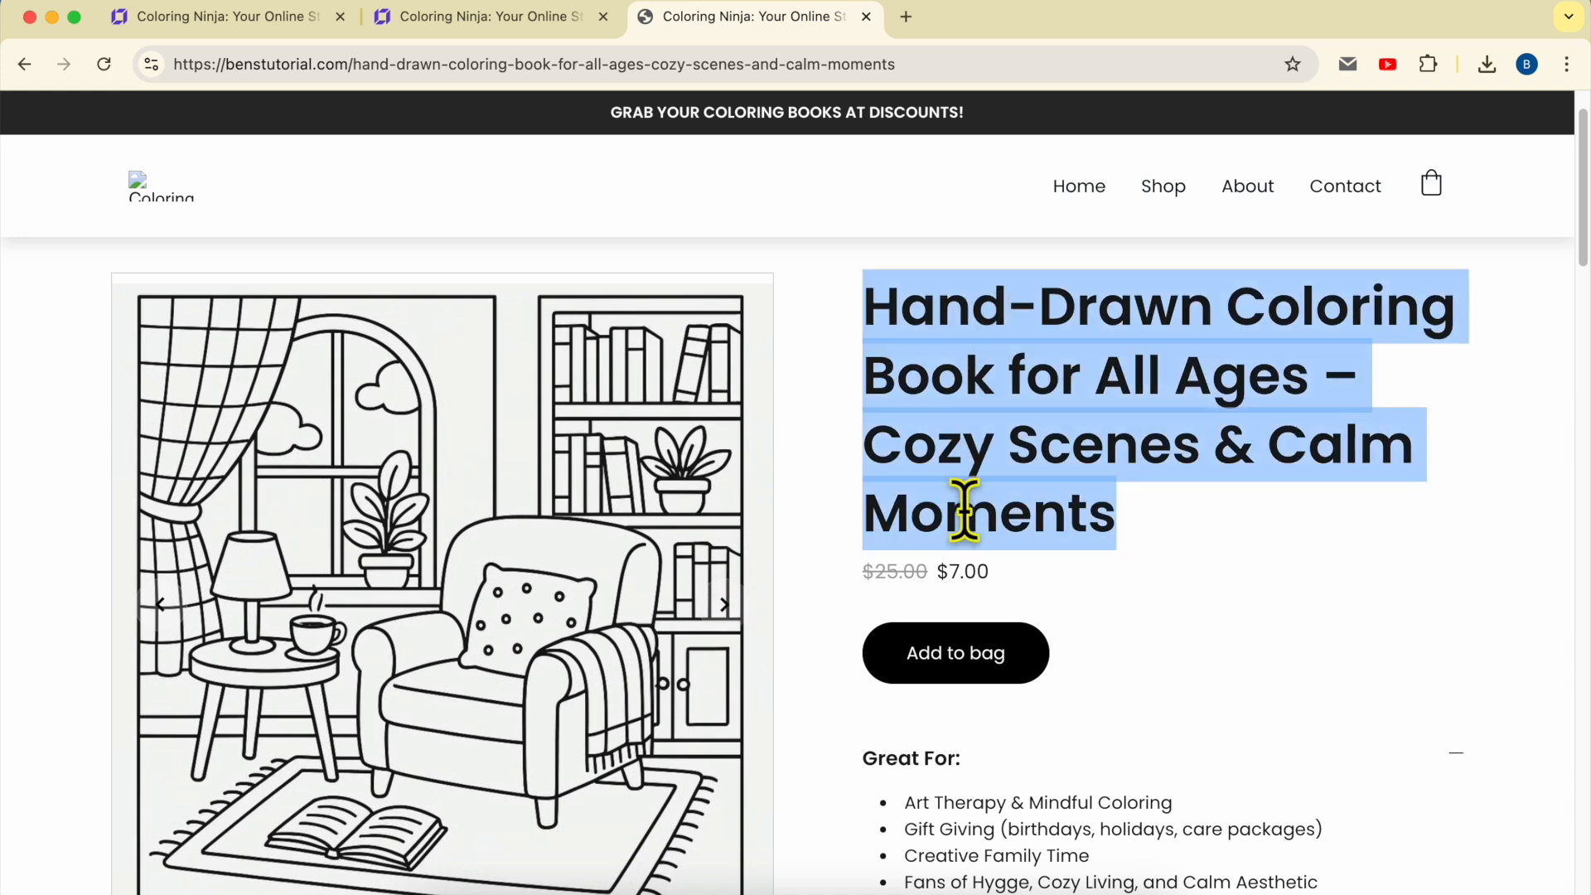
{"action": "left_click", "coordinate": [497, 18]}
{"action": "left_click", "coordinate": [278, 24]}
{"action": "left_click", "coordinate": [539, 21]}
{"action": "left_click", "coordinate": [734, 21]}
{"action": "left_click", "coordinate": [1110, 530]}
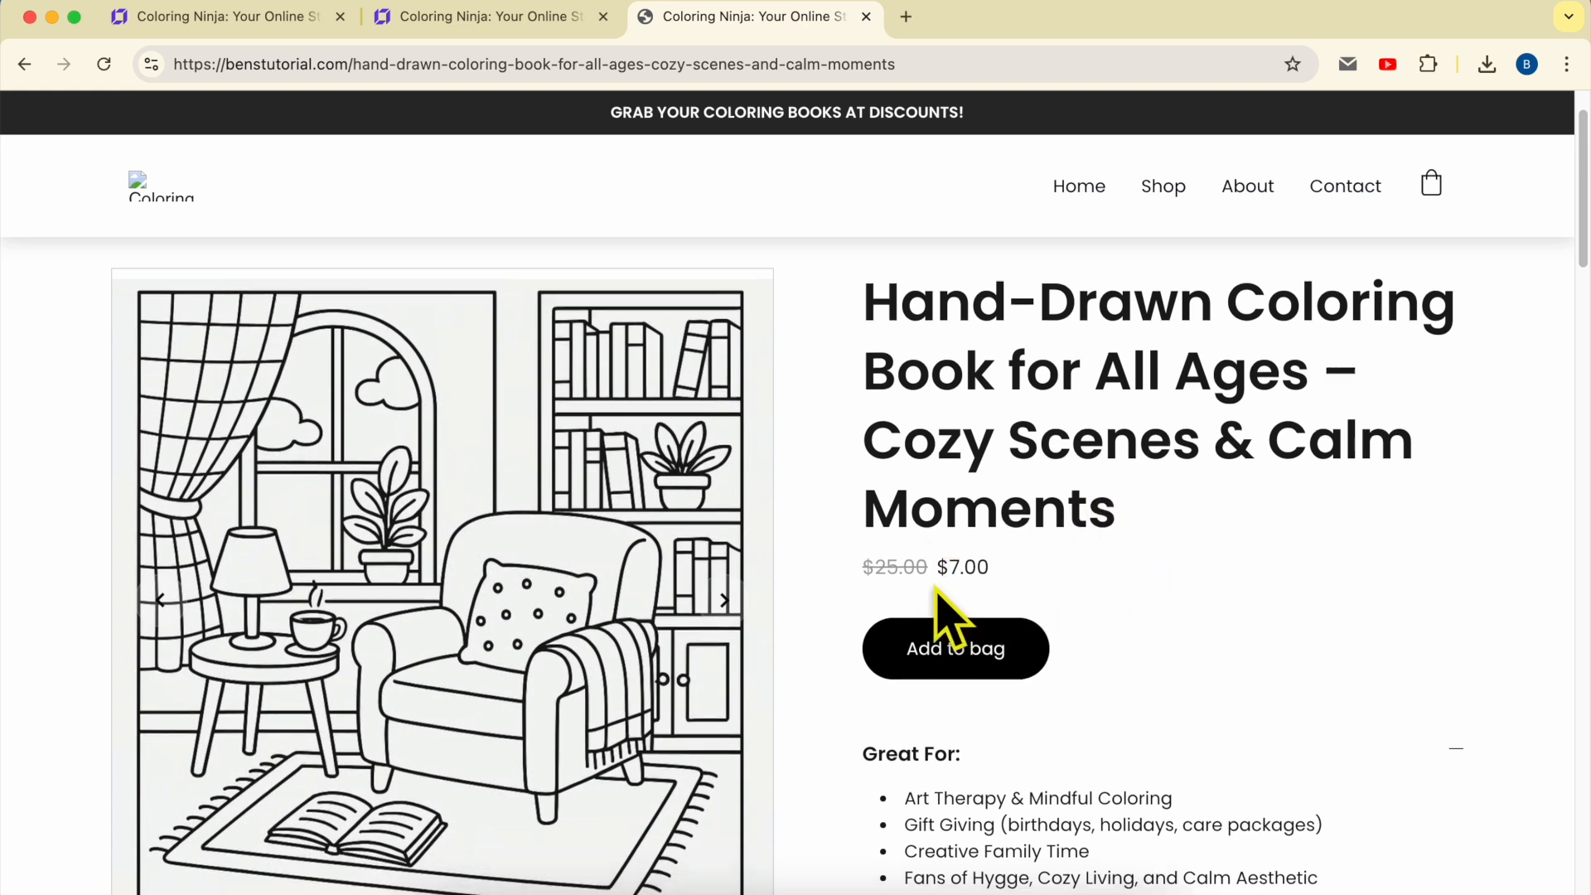
Step: Check the original and discounted prices on the live product page
{"action": "scroll", "coordinate": [928, 563], "scroll_direction": "down", "scroll_amount": 4}
{"action": "scroll", "coordinate": [903, 505], "scroll_direction": "up", "scroll_amount": 3}
{"action": "scroll", "coordinate": [895, 513], "scroll_direction": "down", "scroll_amount": 1}
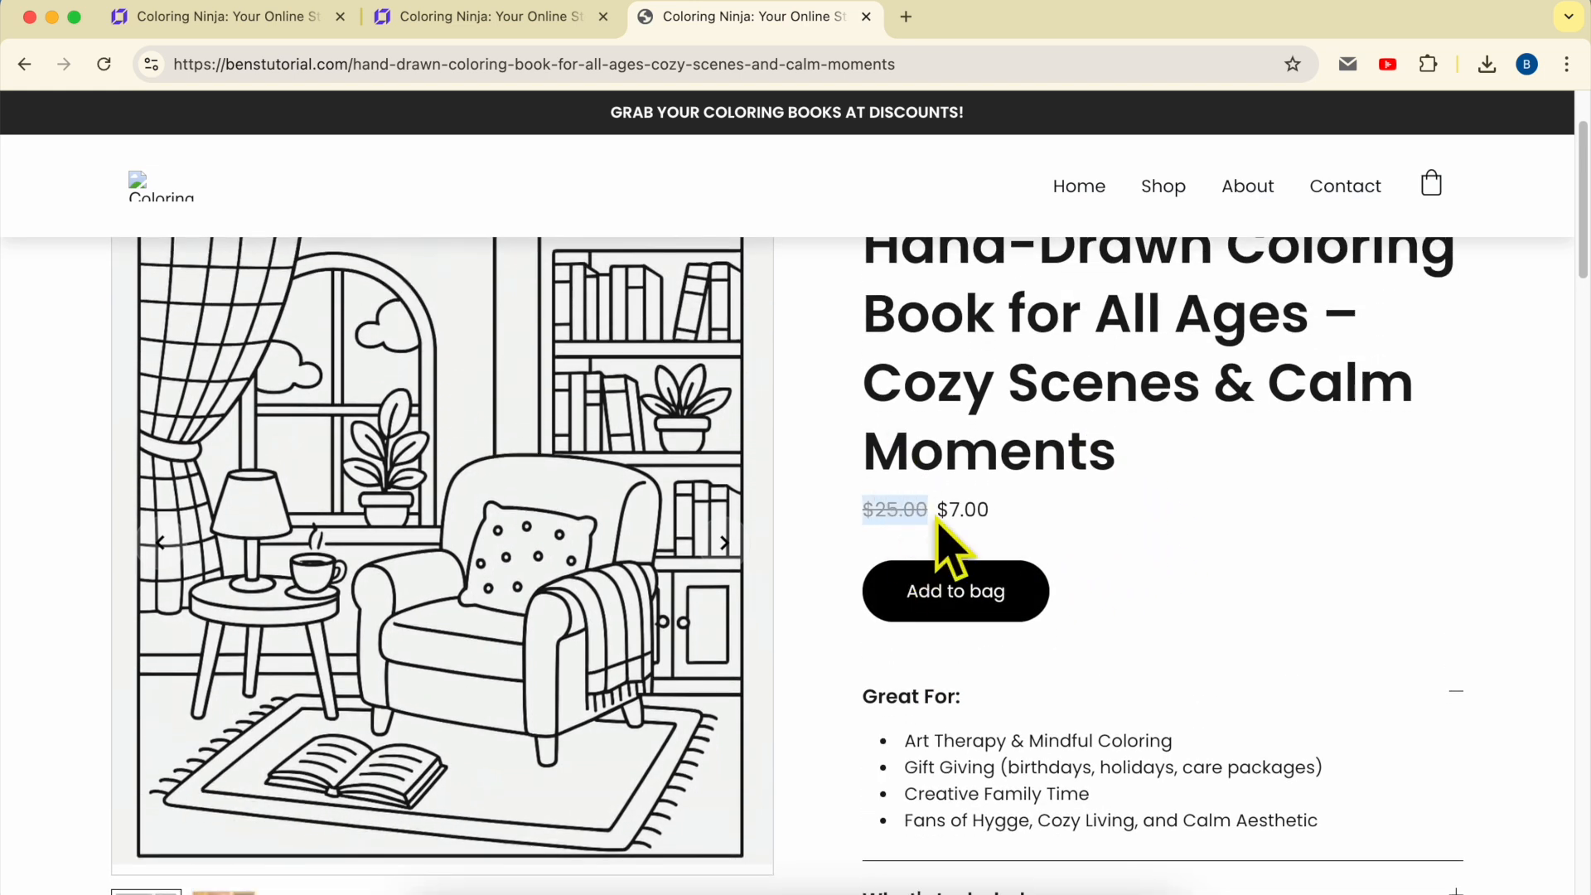
{"action": "triple_click", "coordinate": [969, 508]}
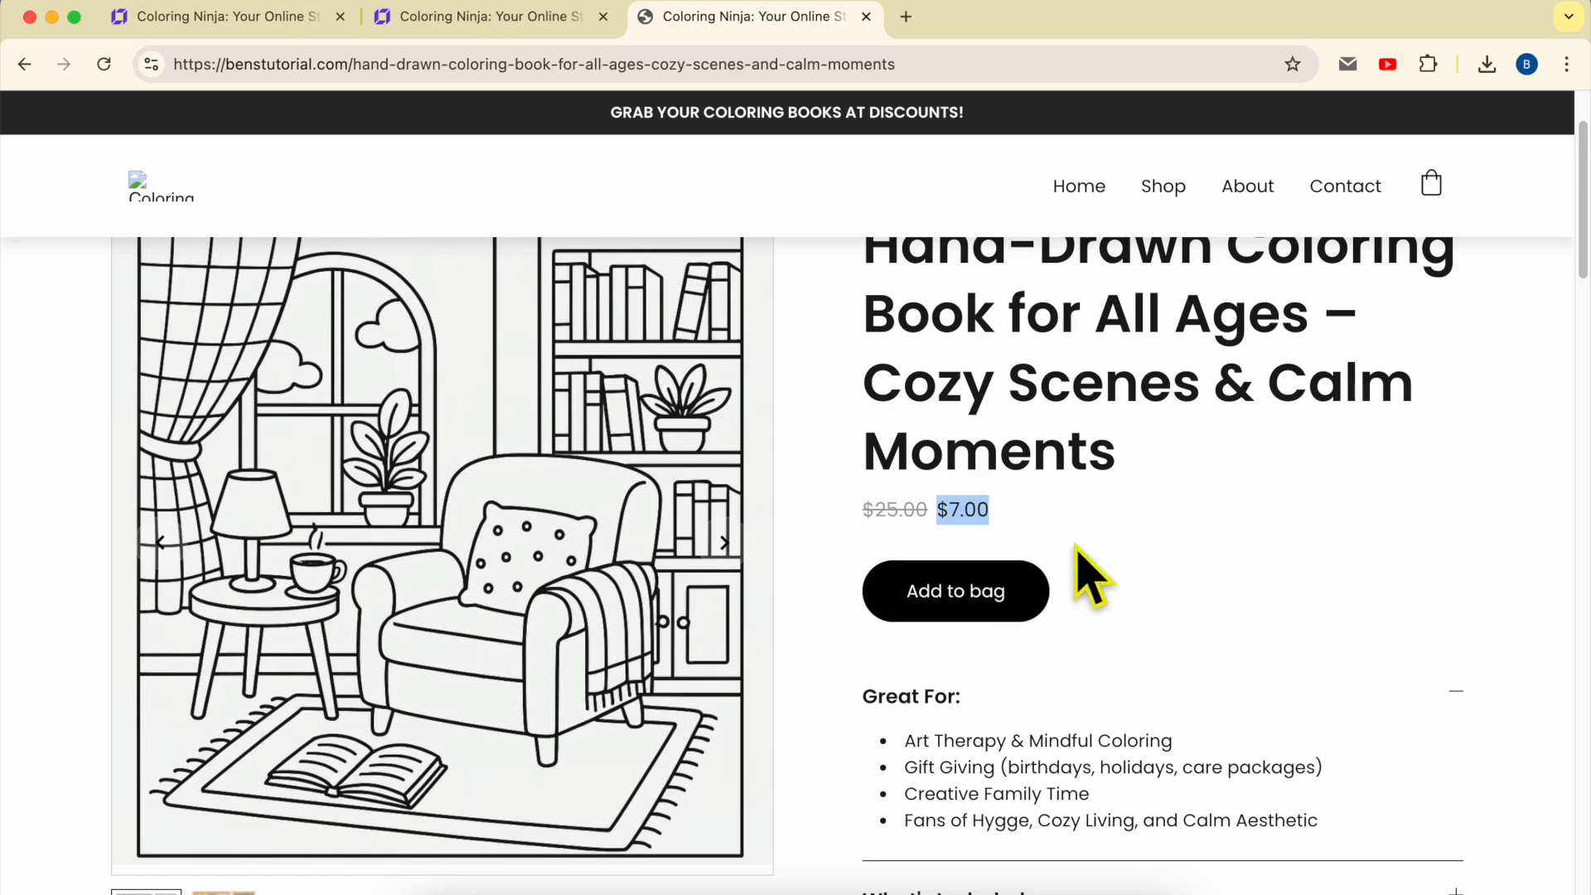
Step: Expand the "What's Included" and "How It Works" sections on the live product page to check their contents
{"action": "scroll", "coordinate": [1086, 543], "scroll_direction": "down", "scroll_amount": 3}
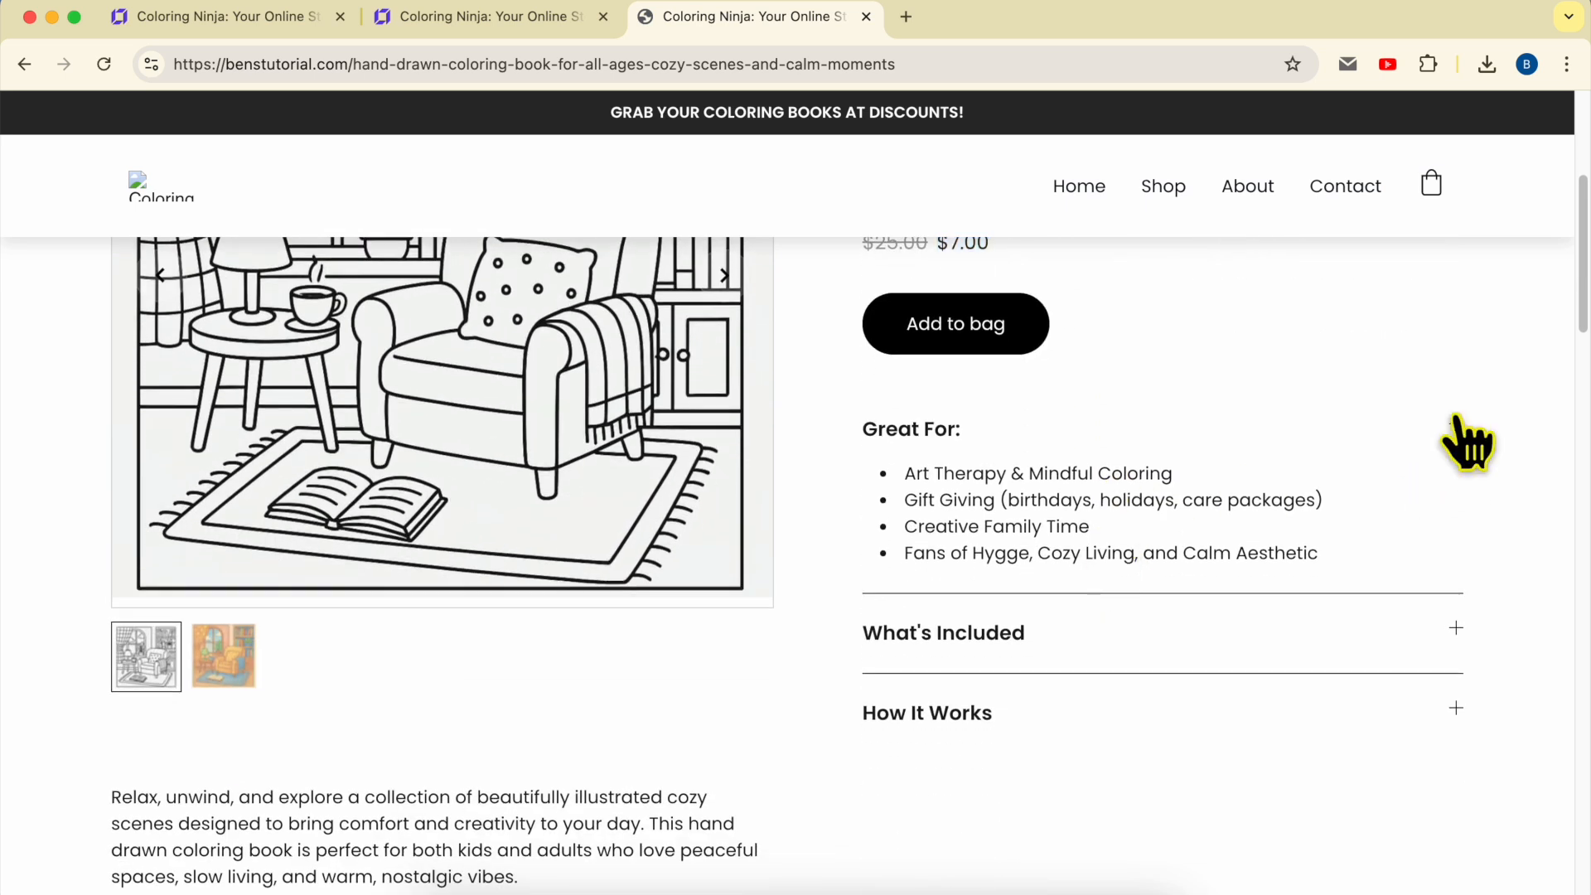
{"action": "left_click", "coordinate": [944, 432]}
{"action": "left_click", "coordinate": [961, 509]}
{"action": "scroll", "coordinate": [1007, 551], "scroll_direction": "down", "scroll_amount": 1}
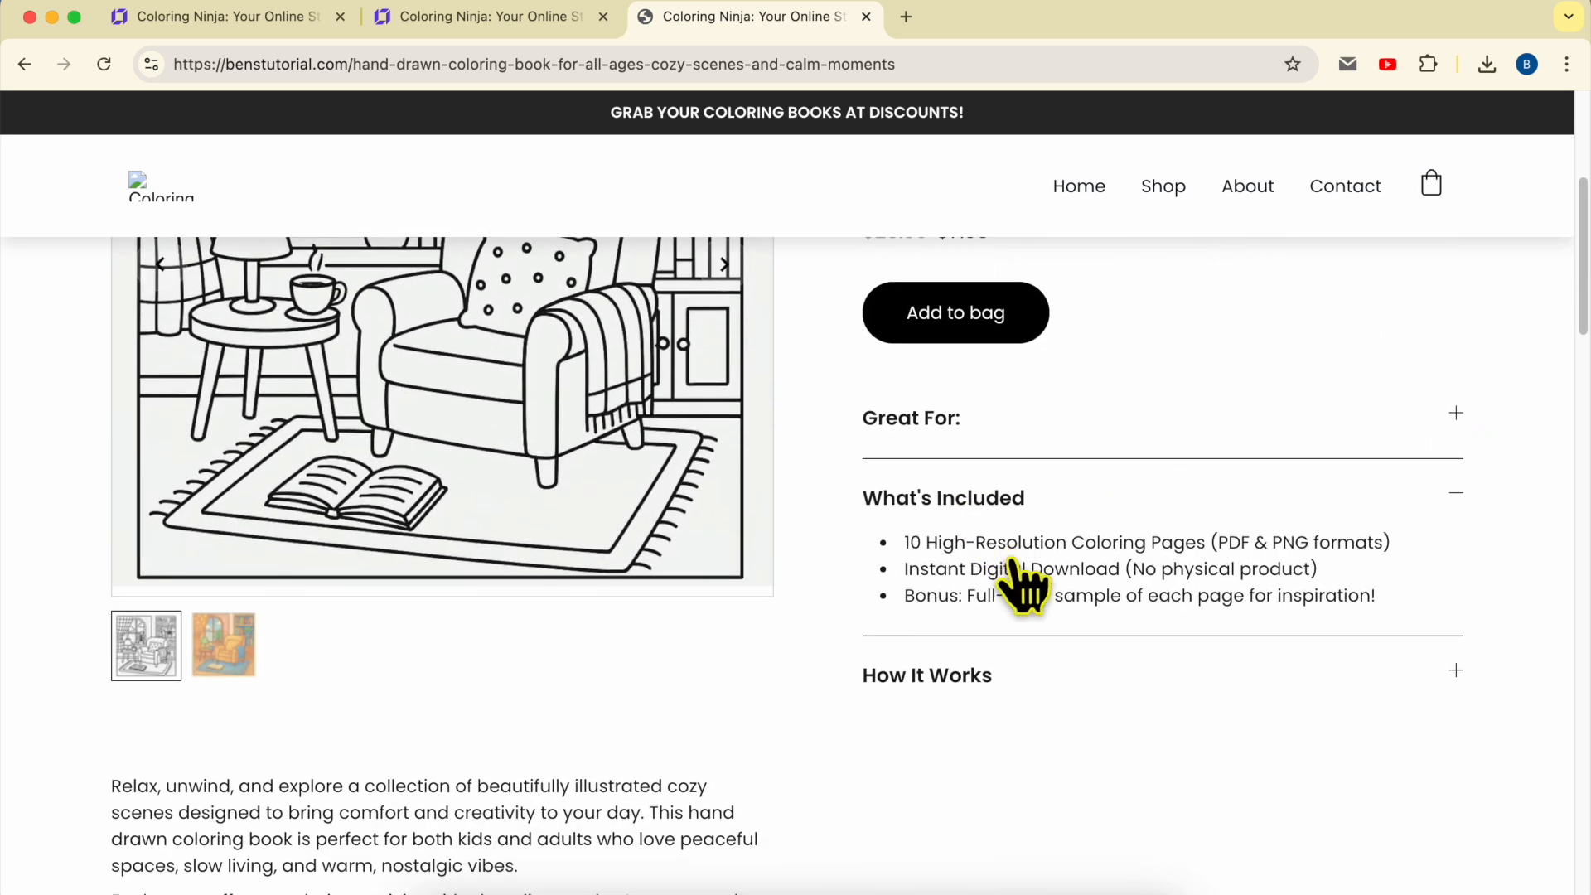
{"action": "left_click", "coordinate": [970, 675]}
{"action": "scroll", "coordinate": [1027, 646], "scroll_direction": "down", "scroll_amount": 2}
{"action": "scroll", "coordinate": [1042, 591], "scroll_direction": "up", "scroll_amount": 5}
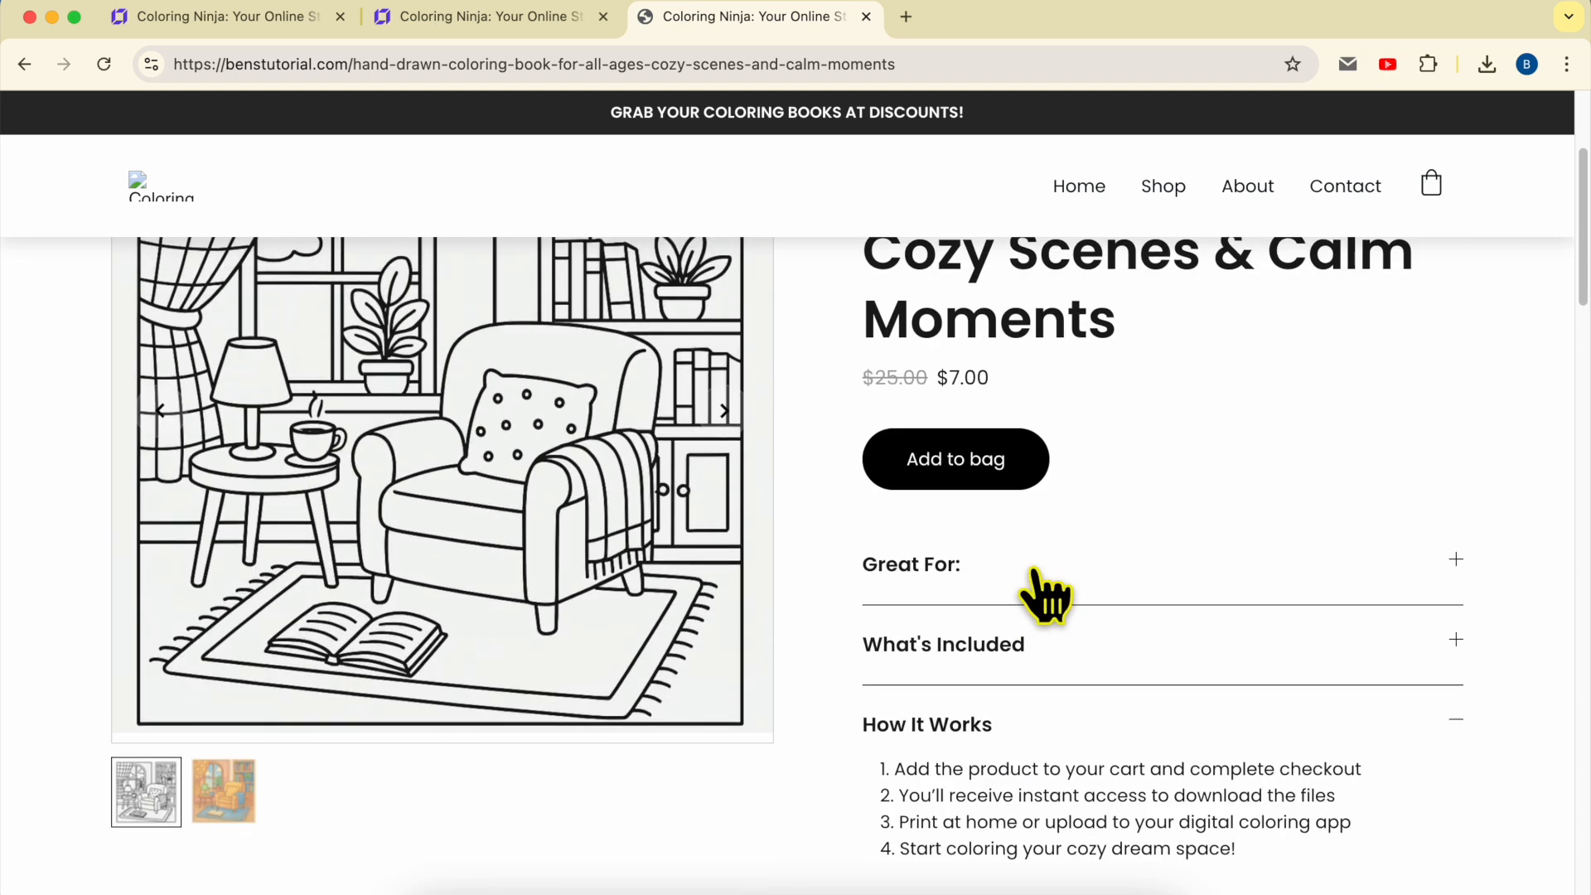
Step: Browse through the images in the live product's gallery
{"action": "scroll", "coordinate": [829, 604], "scroll_direction": "up", "scroll_amount": 3}
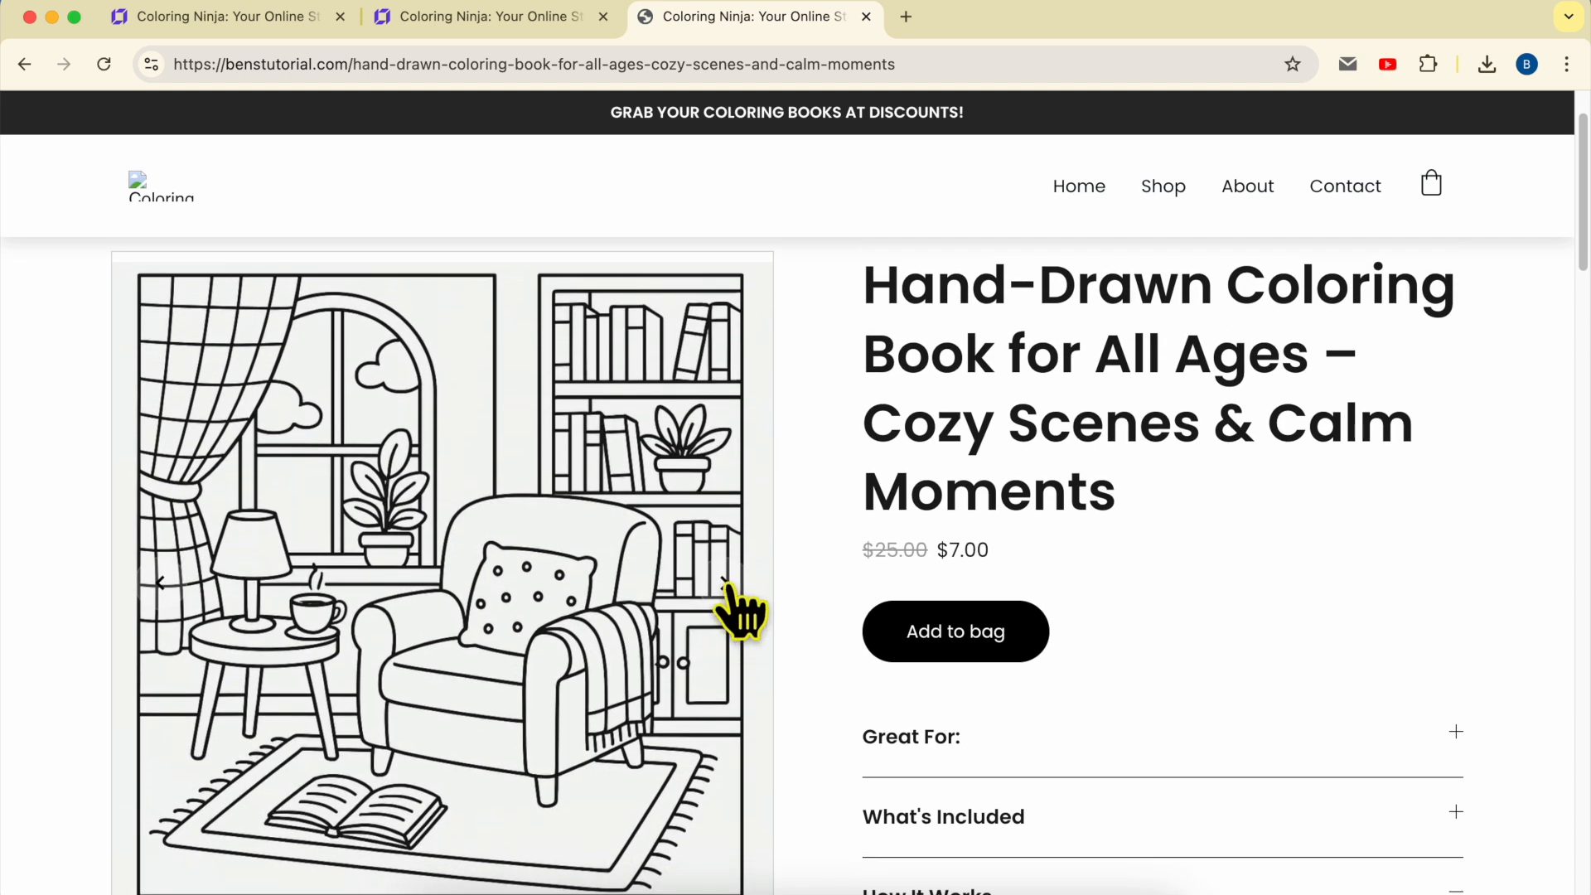
{"action": "scroll", "coordinate": [724, 583], "scroll_direction": "down", "scroll_amount": 2}
{"action": "left_click", "coordinate": [724, 445]}
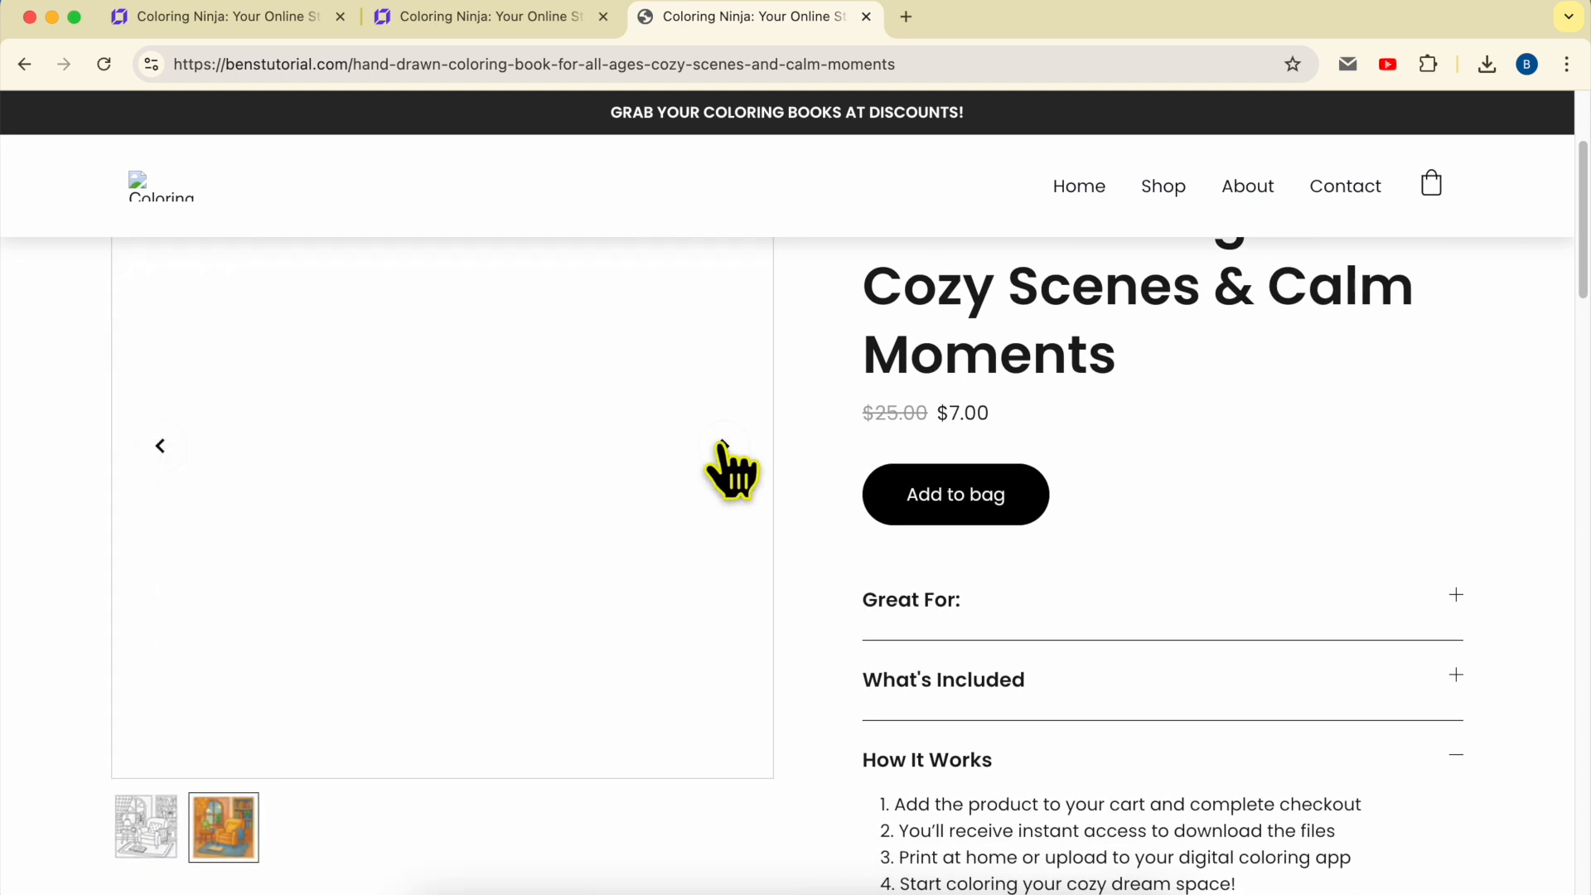
{"action": "left_click", "coordinate": [723, 445]}
{"action": "left_click", "coordinate": [724, 445]}
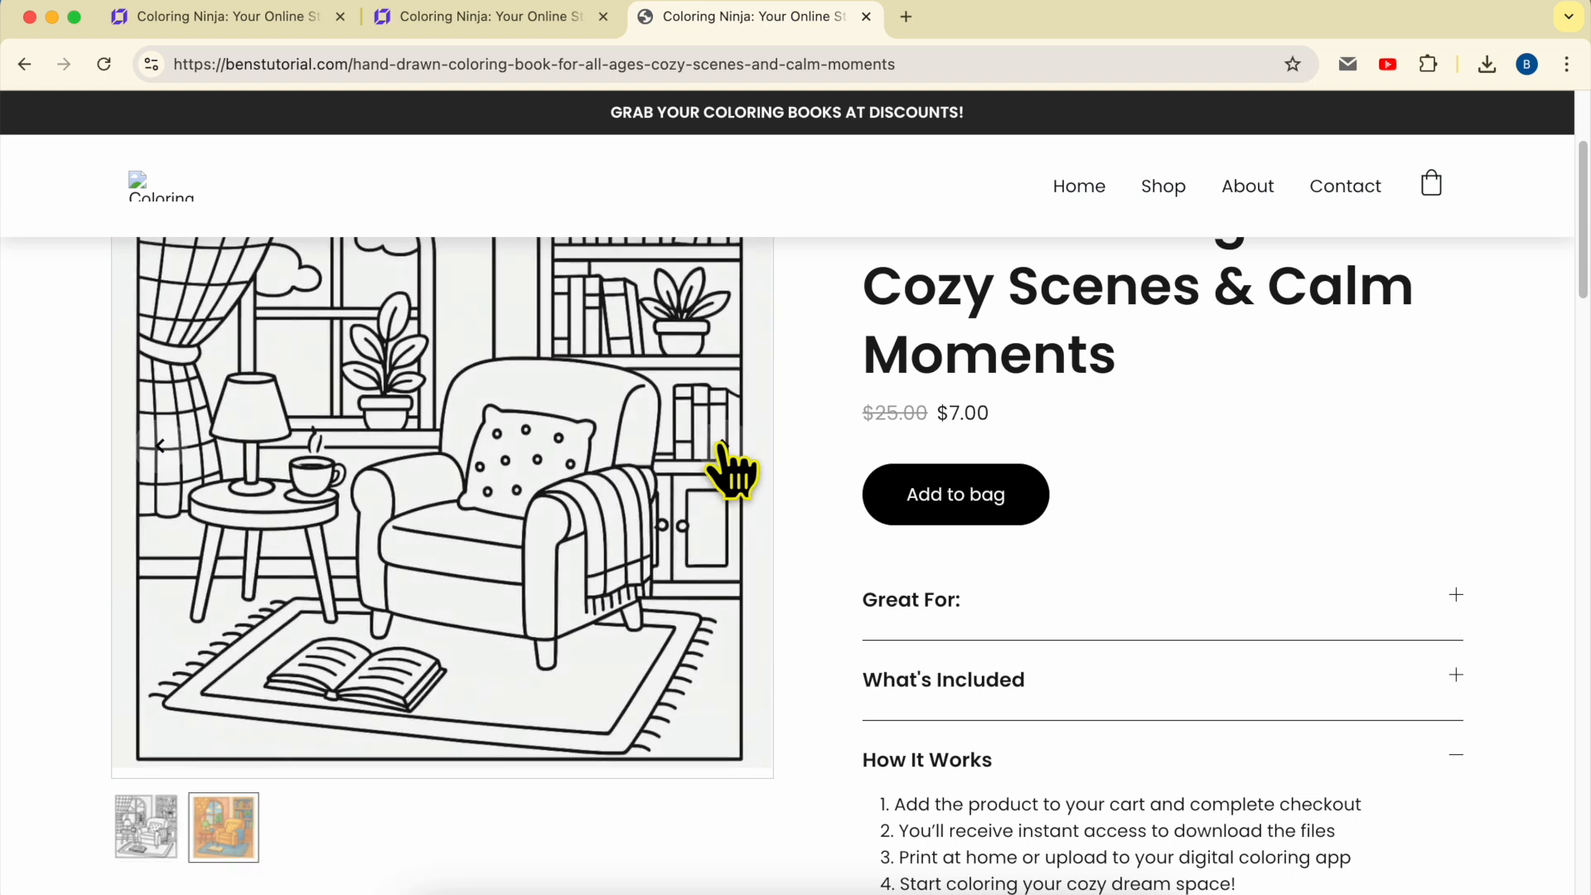
{"action": "left_click", "coordinate": [724, 445]}
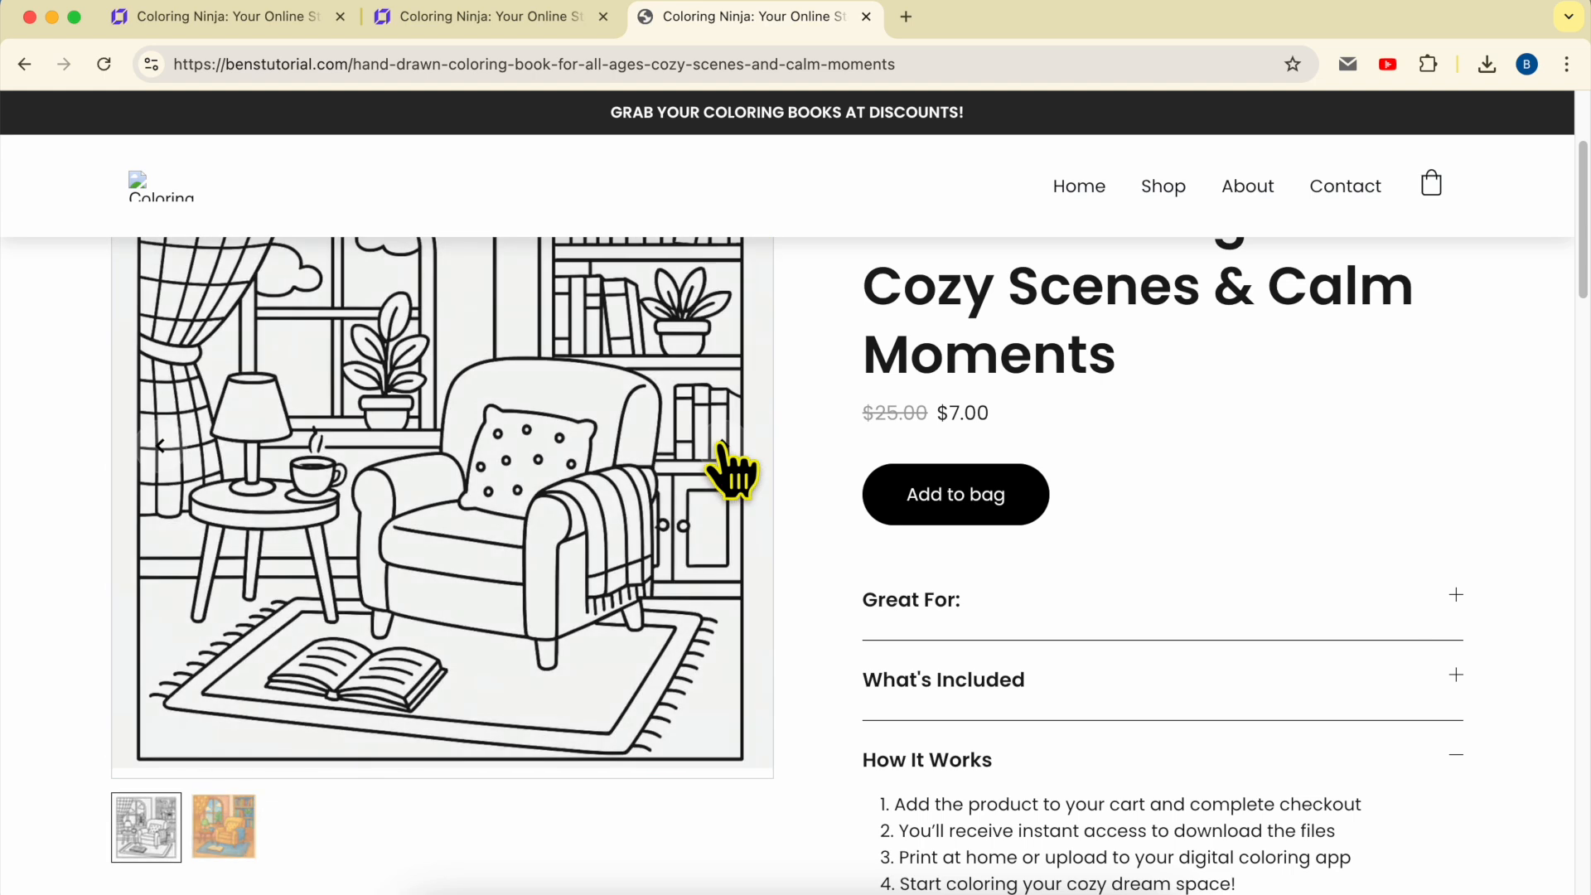
Step: Examine the product description, its embedded image and video, and the related products section below them
{"action": "scroll", "coordinate": [724, 445], "scroll_direction": "down", "scroll_amount": 1}
{"action": "scroll", "coordinate": [733, 472], "scroll_direction": "down", "scroll_amount": 6}
{"action": "triple_click", "coordinate": [387, 344]}
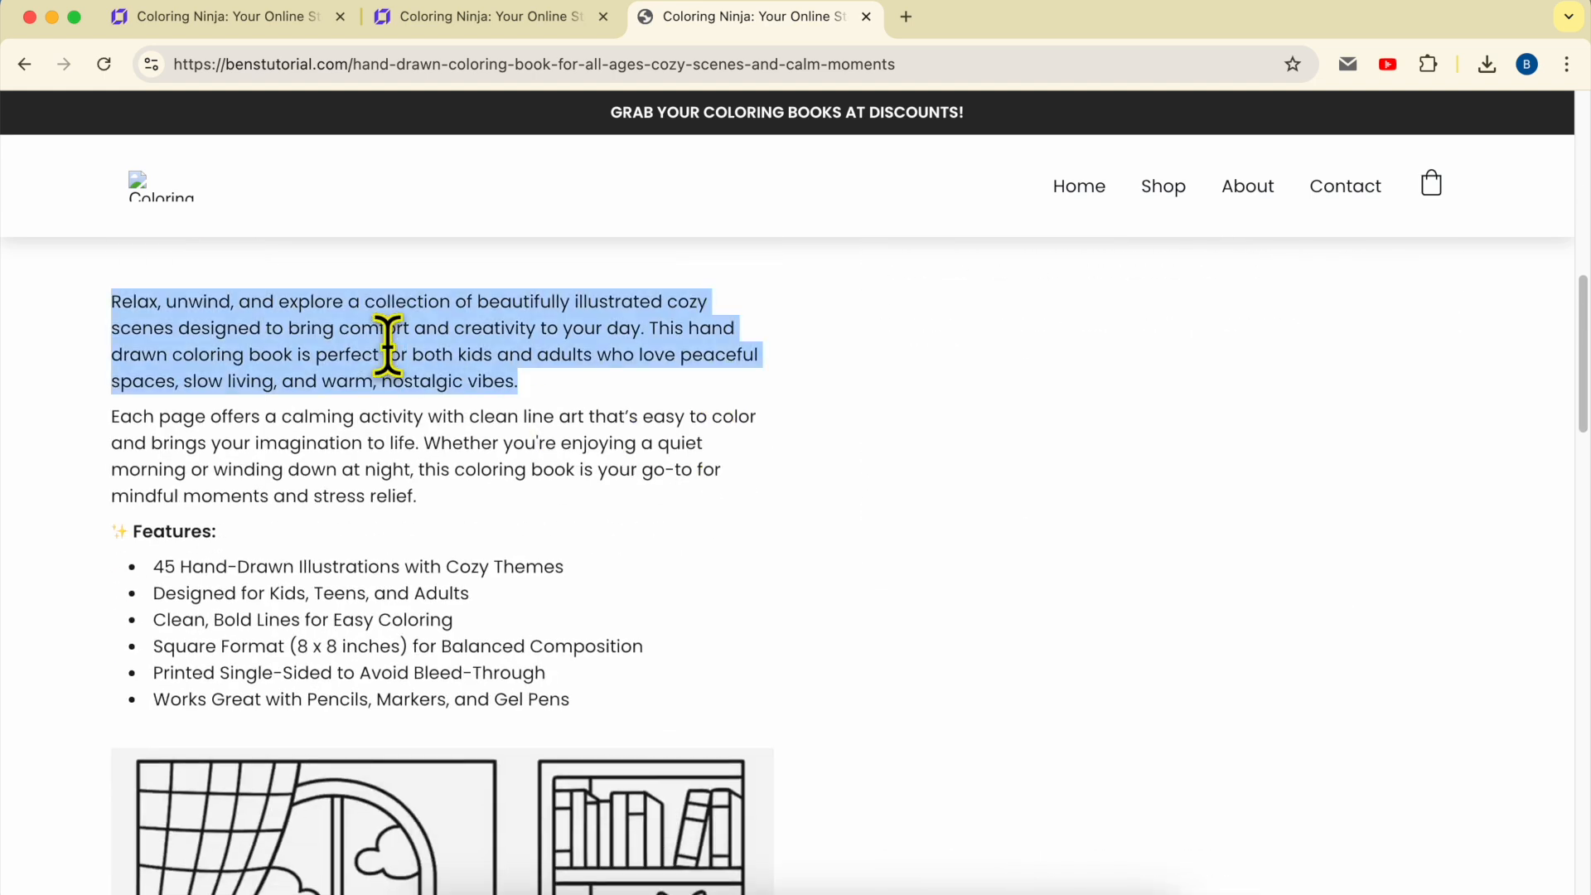
{"action": "scroll", "coordinate": [381, 613], "scroll_direction": "down", "scroll_amount": 7}
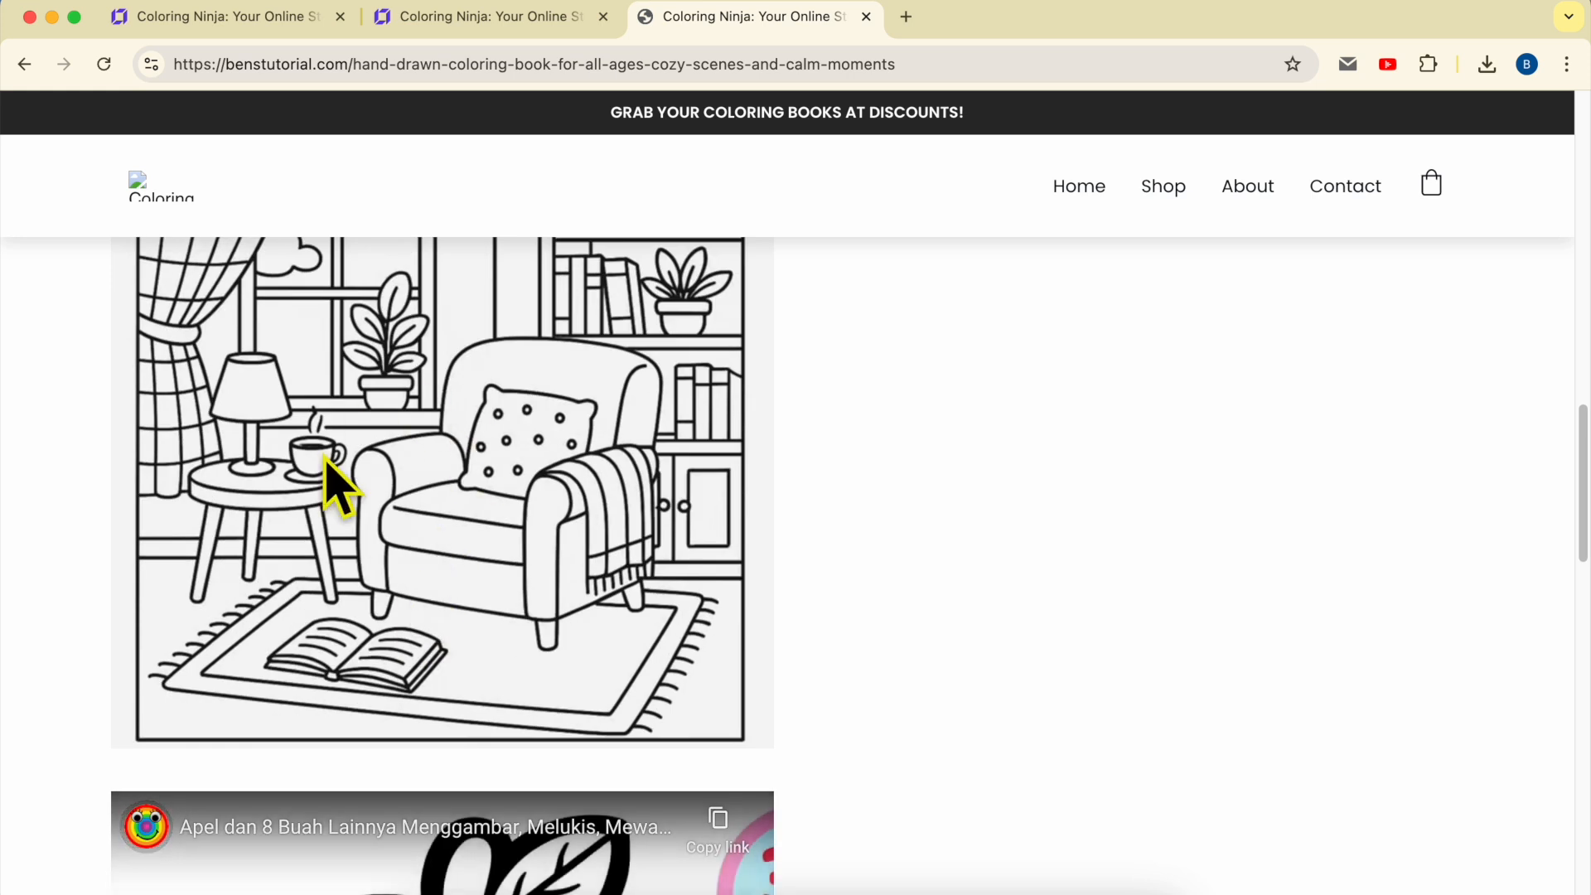
{"action": "scroll", "coordinate": [389, 510], "scroll_direction": "down", "scroll_amount": 1}
{"action": "scroll", "coordinate": [455, 580], "scroll_direction": "down", "scroll_amount": 5}
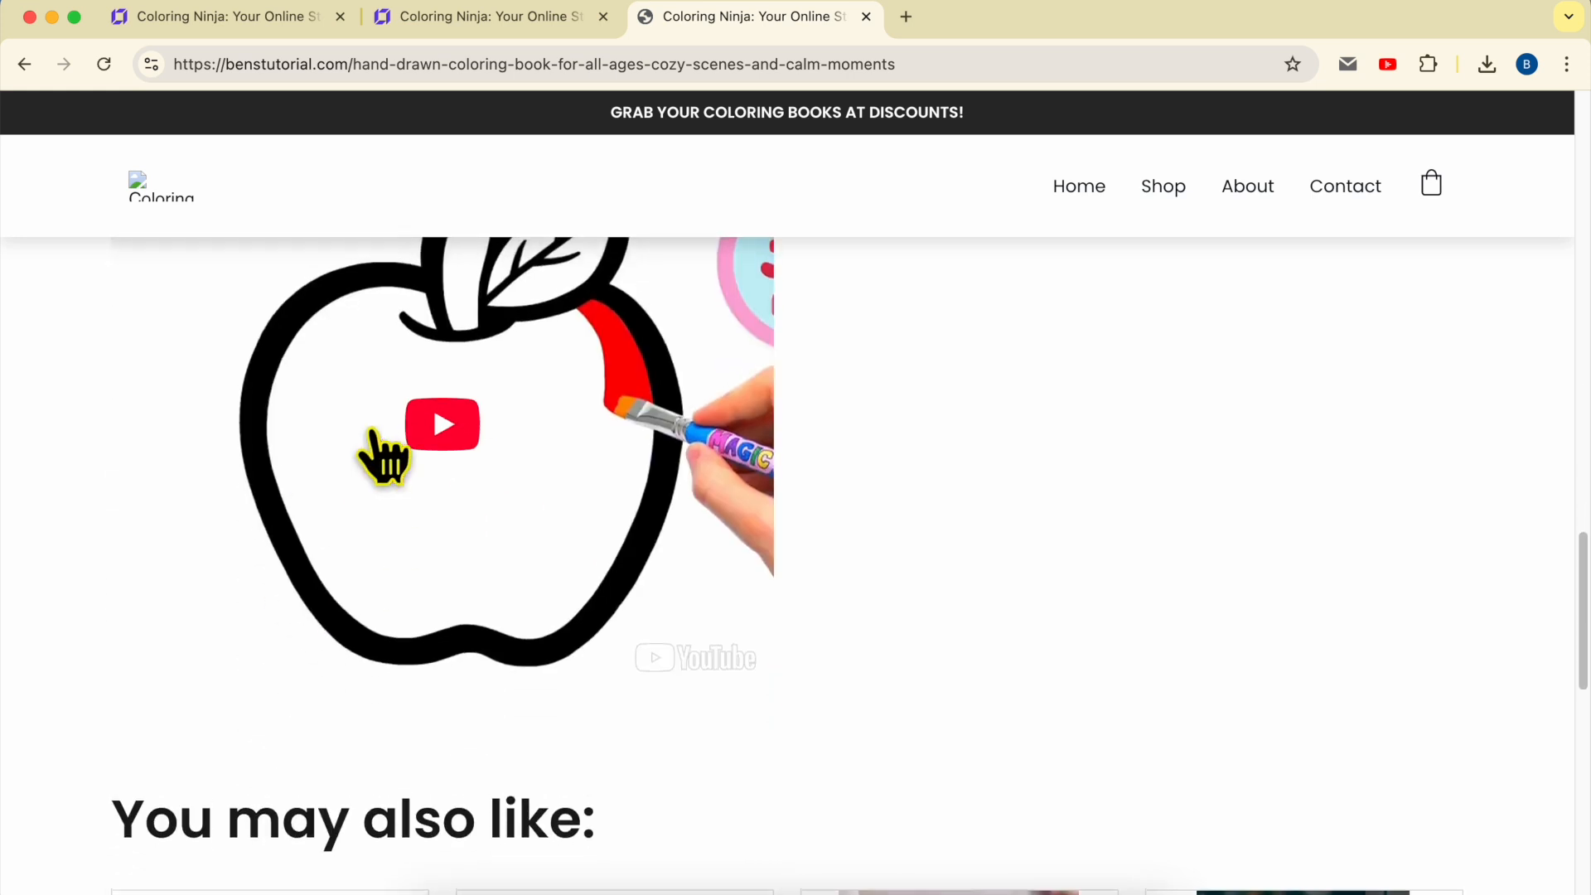
Step: Check the products offered under "You may also like" on the live product page
{"action": "scroll", "coordinate": [613, 489], "scroll_direction": "down", "scroll_amount": 4}
{"action": "scroll", "coordinate": [1073, 473], "scroll_direction": "down", "scroll_amount": 2}
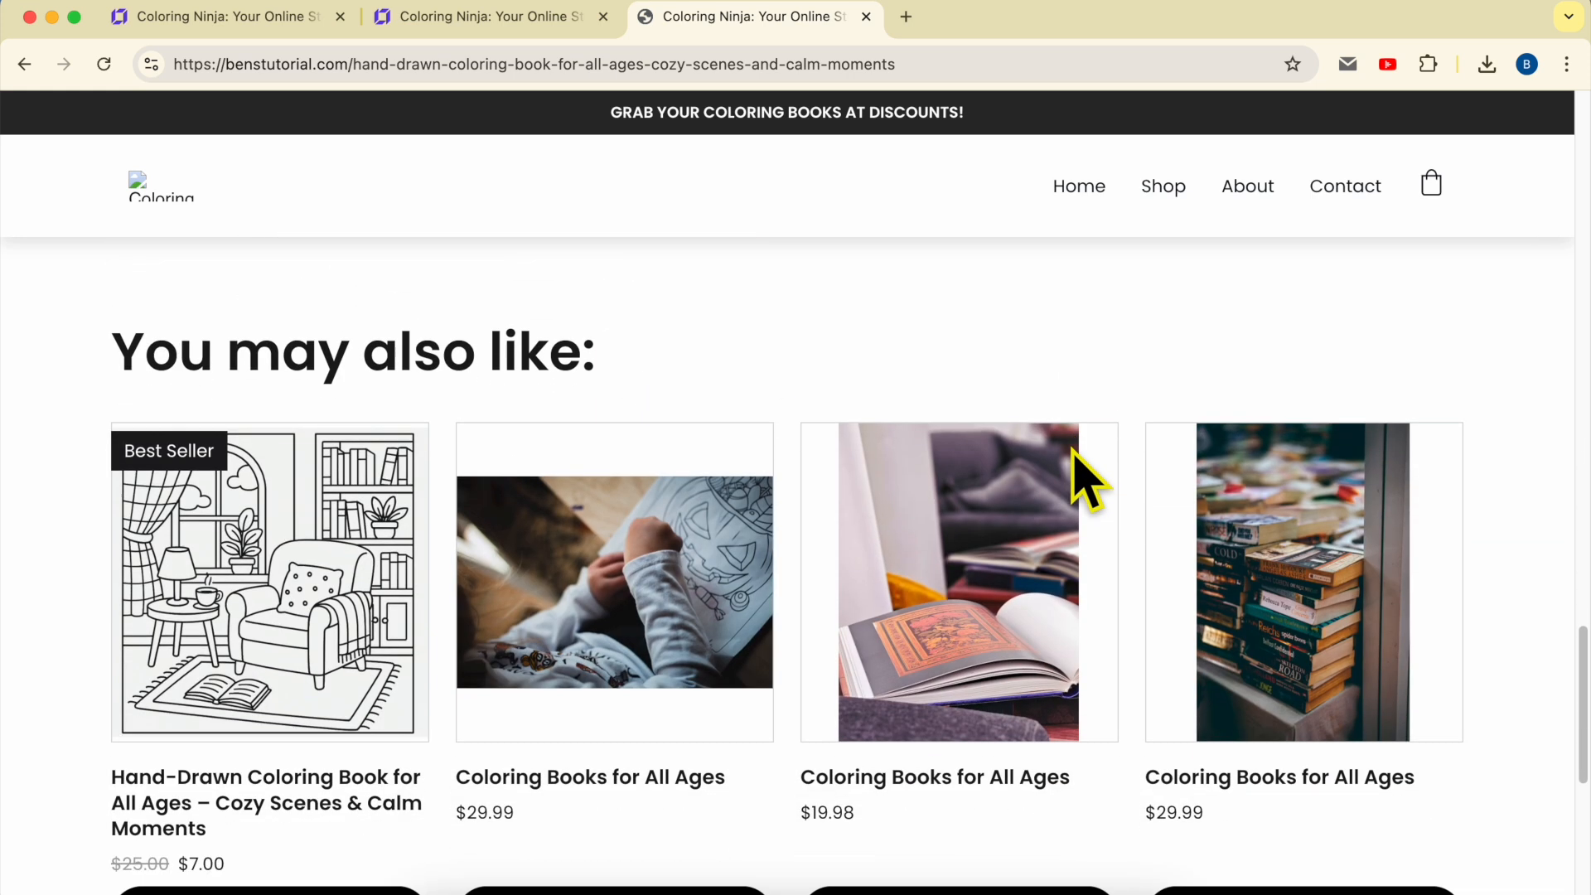
{"action": "scroll", "coordinate": [754, 572], "scroll_direction": "down", "scroll_amount": 1}
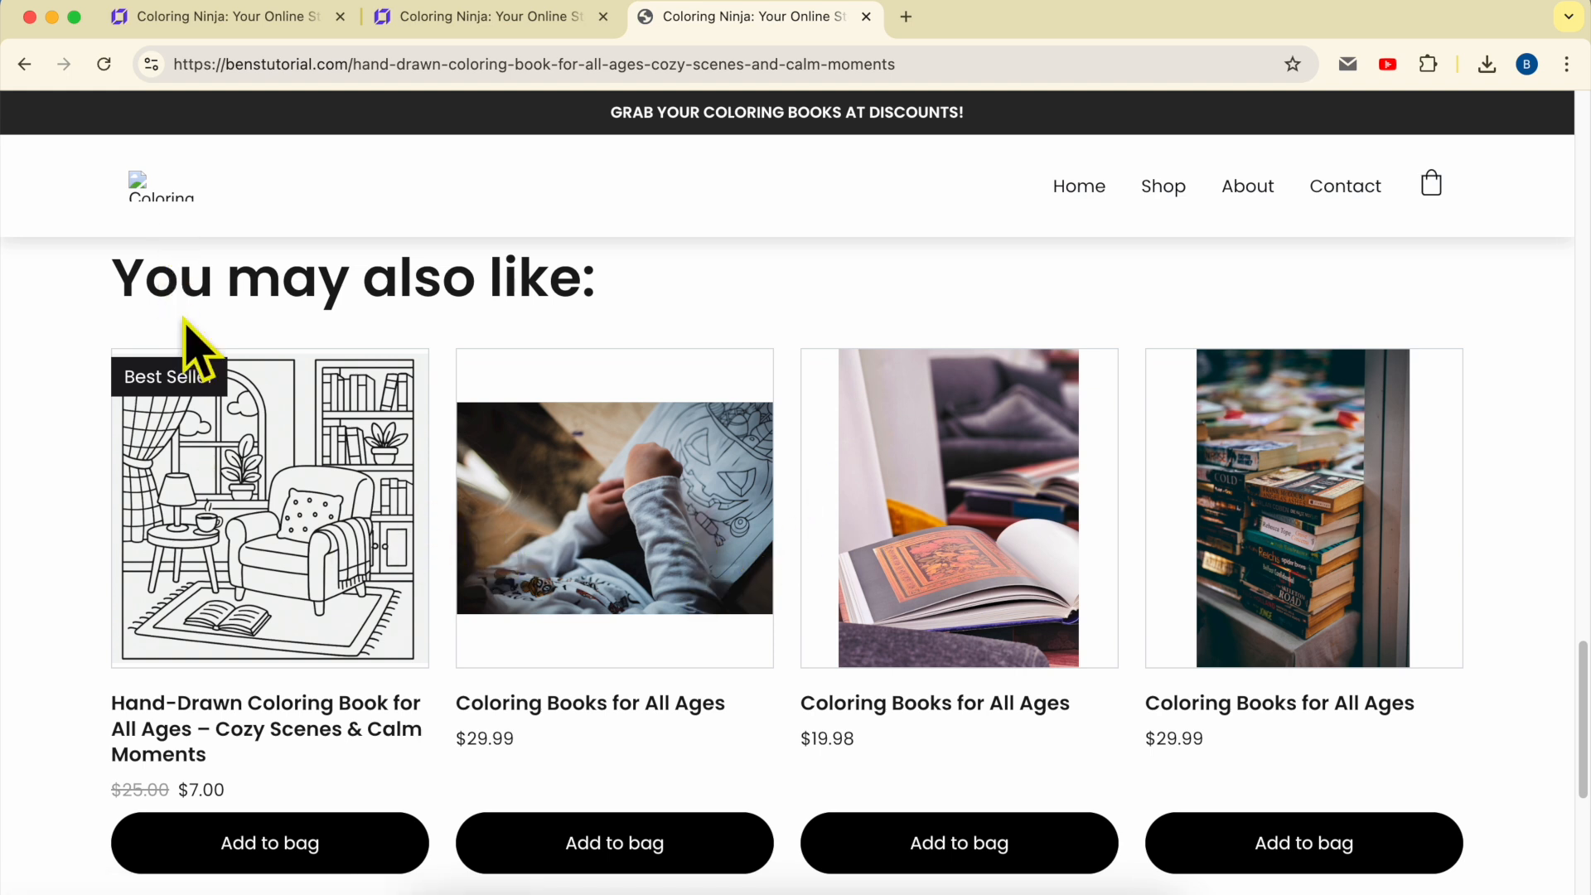
{"action": "triple_click", "coordinate": [158, 282]}
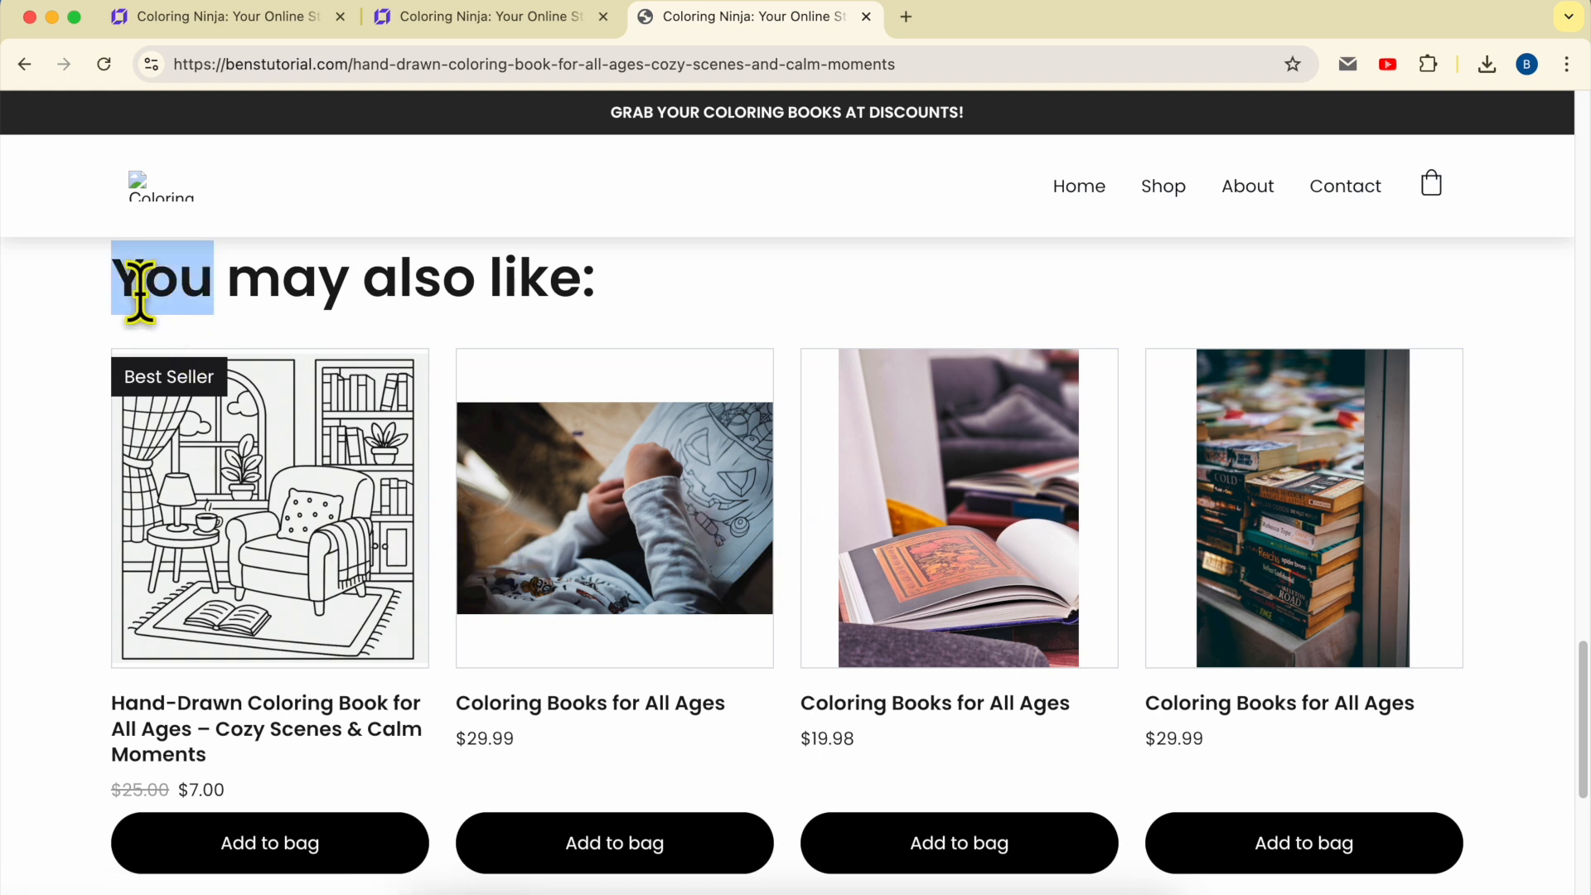
{"action": "left_click", "coordinate": [651, 280]}
Step: Add the hand-drawn coloring book to the bag on the live product page and try to check out
{"action": "scroll", "coordinate": [952, 611], "scroll_direction": "up", "scroll_amount": 15}
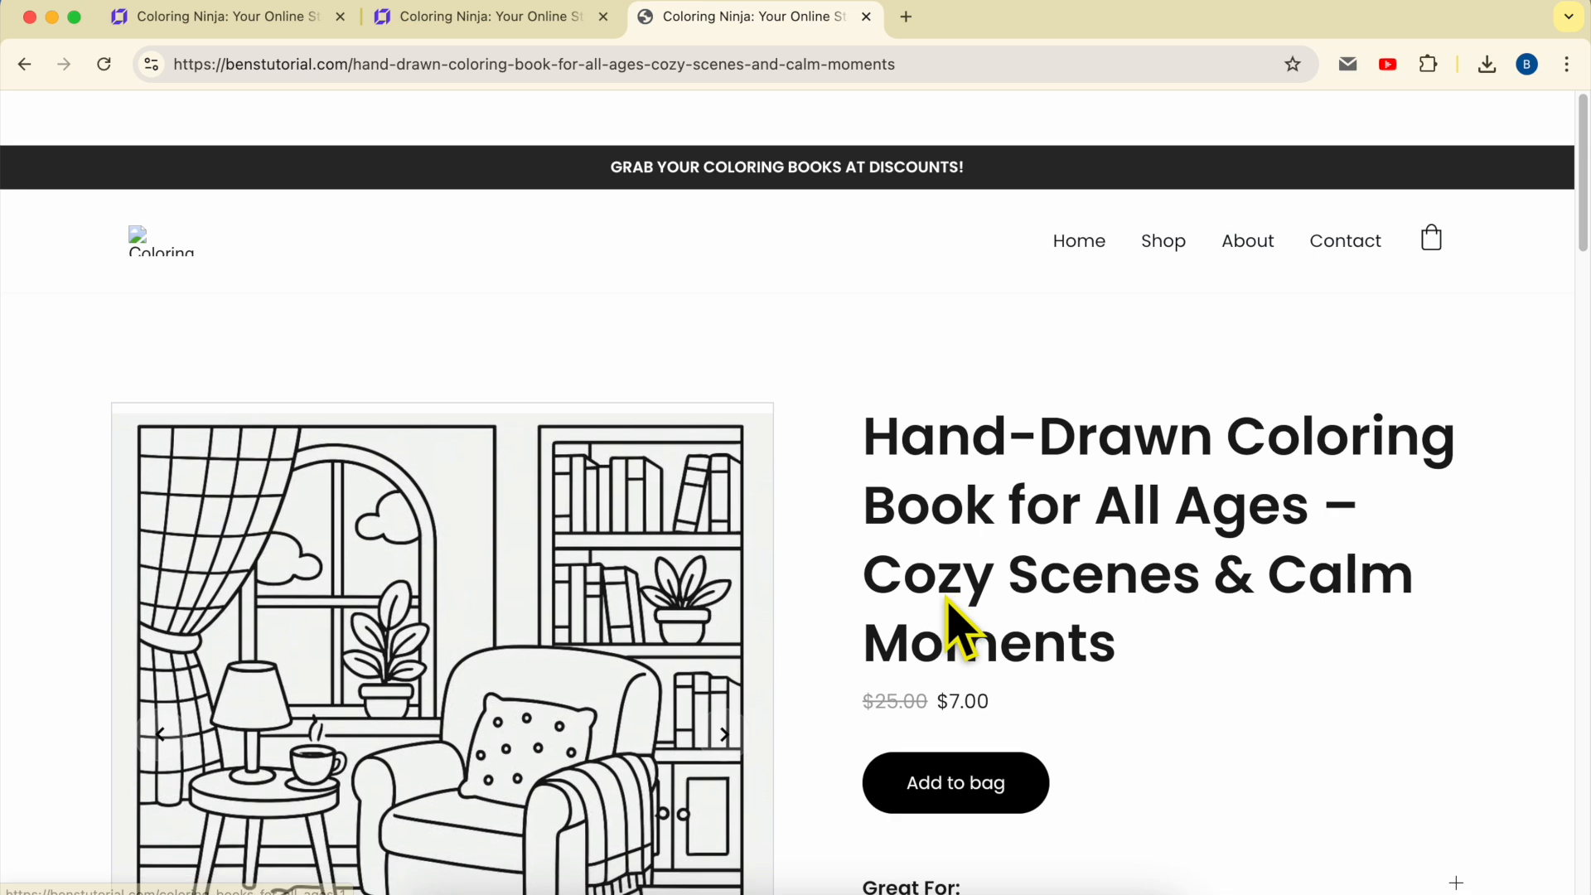
{"action": "scroll", "coordinate": [961, 630], "scroll_direction": "down", "scroll_amount": 1}
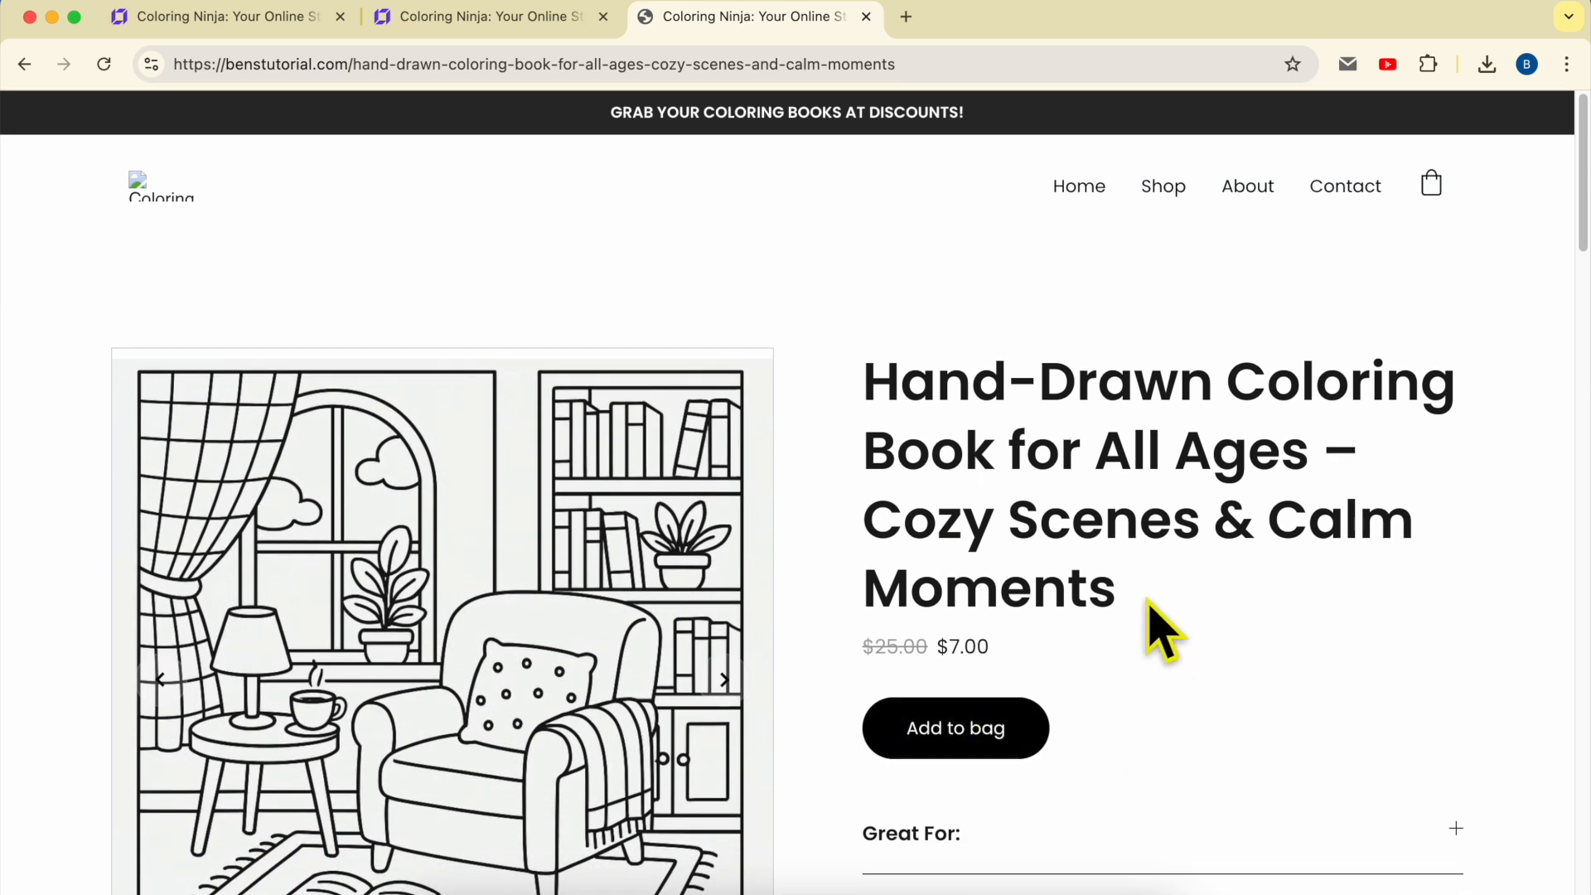
{"action": "left_click", "coordinate": [998, 738]}
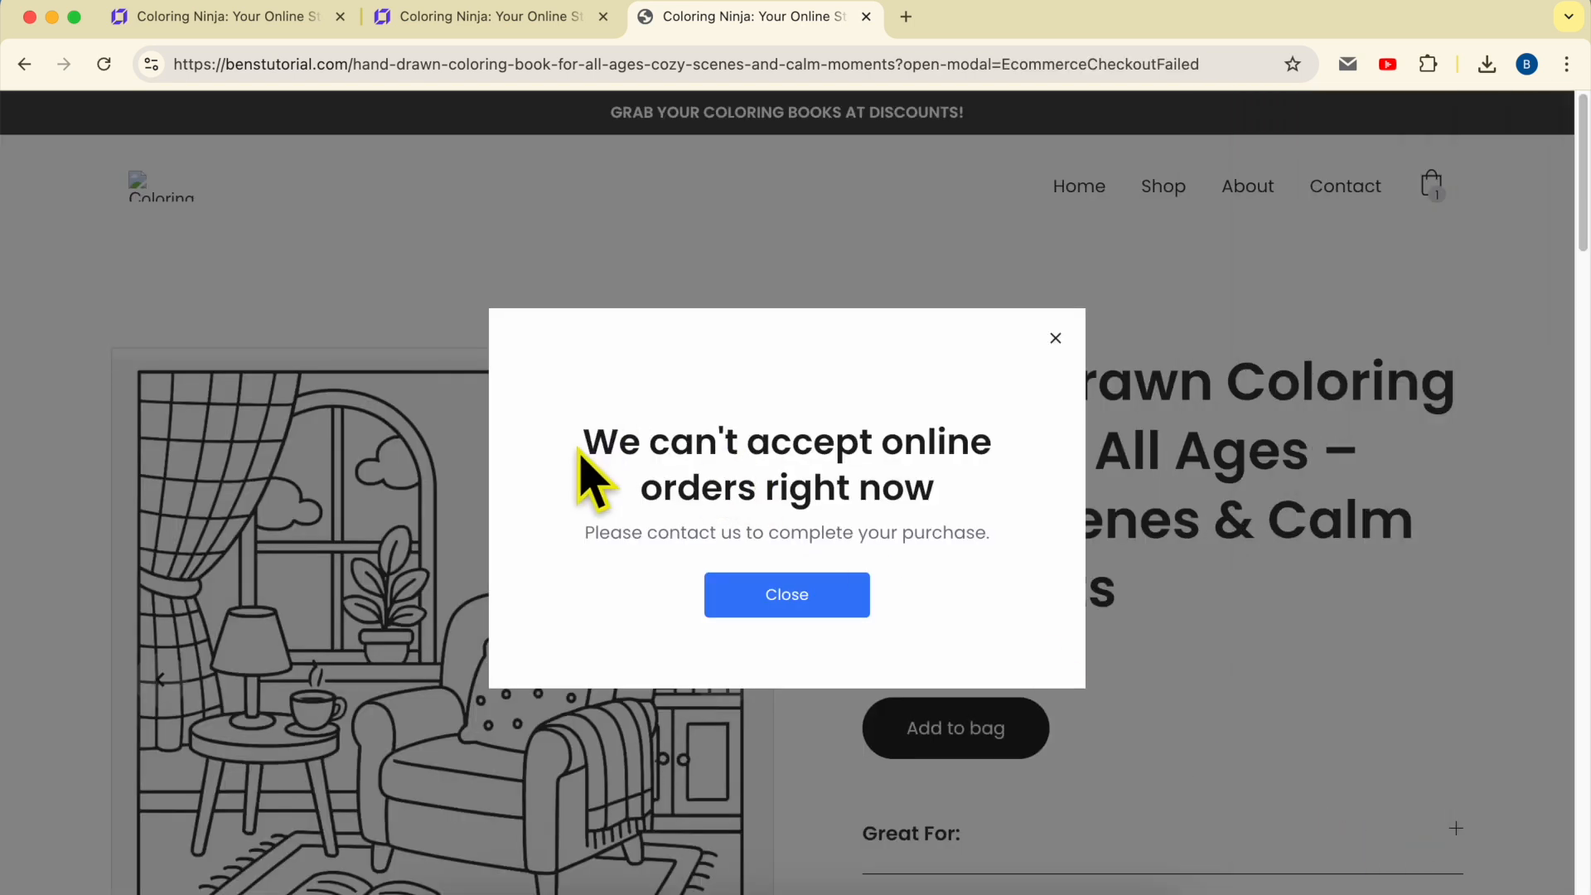
{"action": "left_click_drag", "start_coordinate": [579, 450], "coordinate": [1004, 507]}
{"action": "left_click", "coordinate": [1003, 538]}
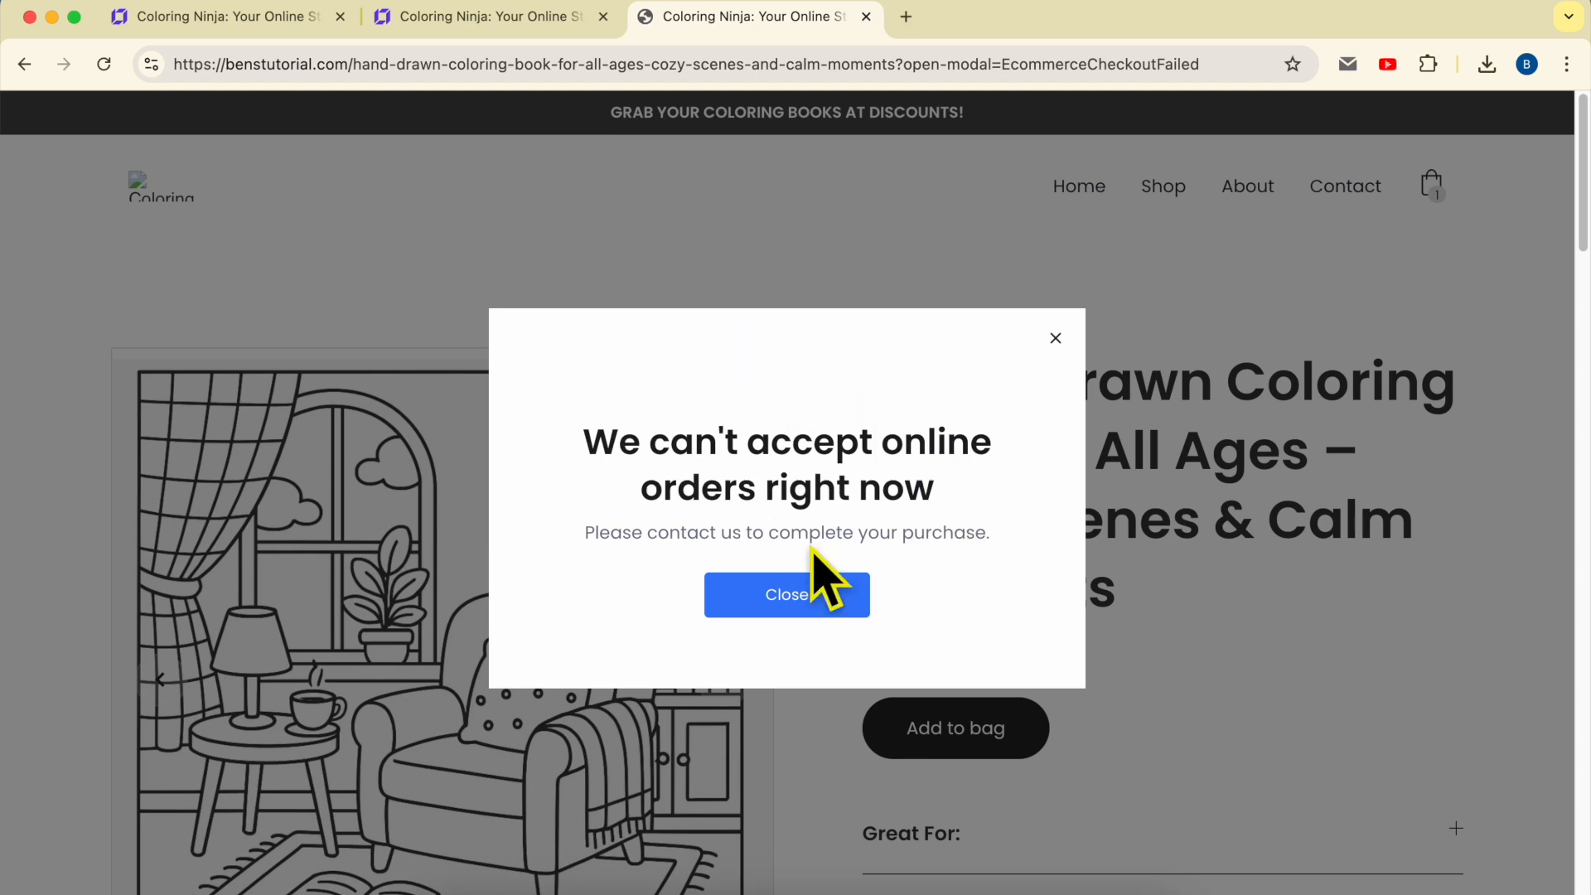
Step: Switch from the live site to the website builder and open the shipping settings in its store manager
{"action": "left_click", "coordinate": [389, 25]}
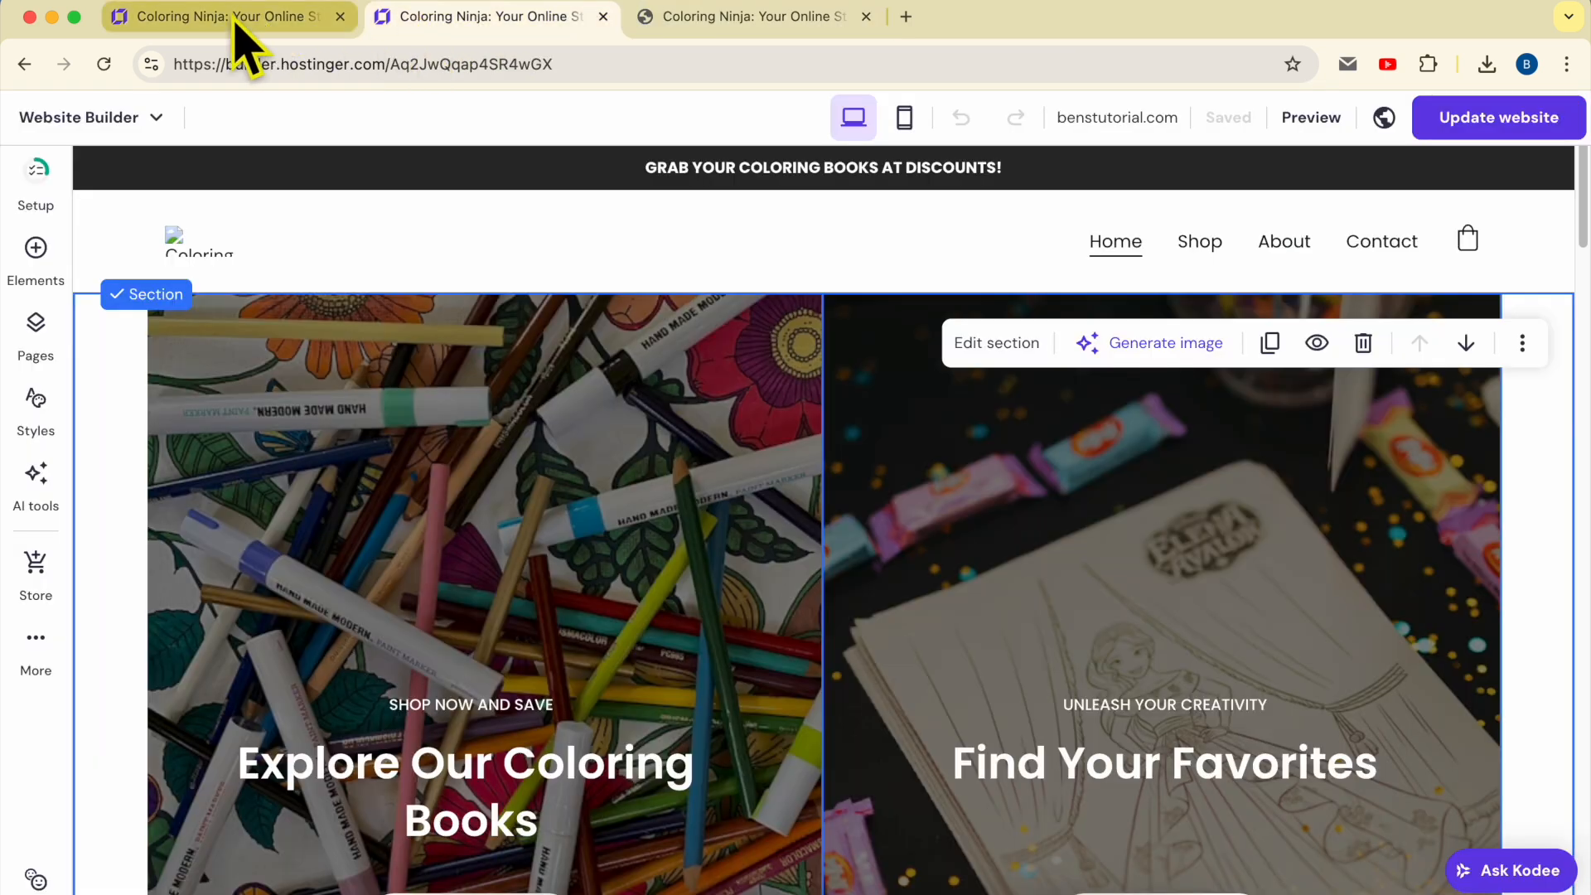
{"action": "left_click", "coordinate": [158, 121]}
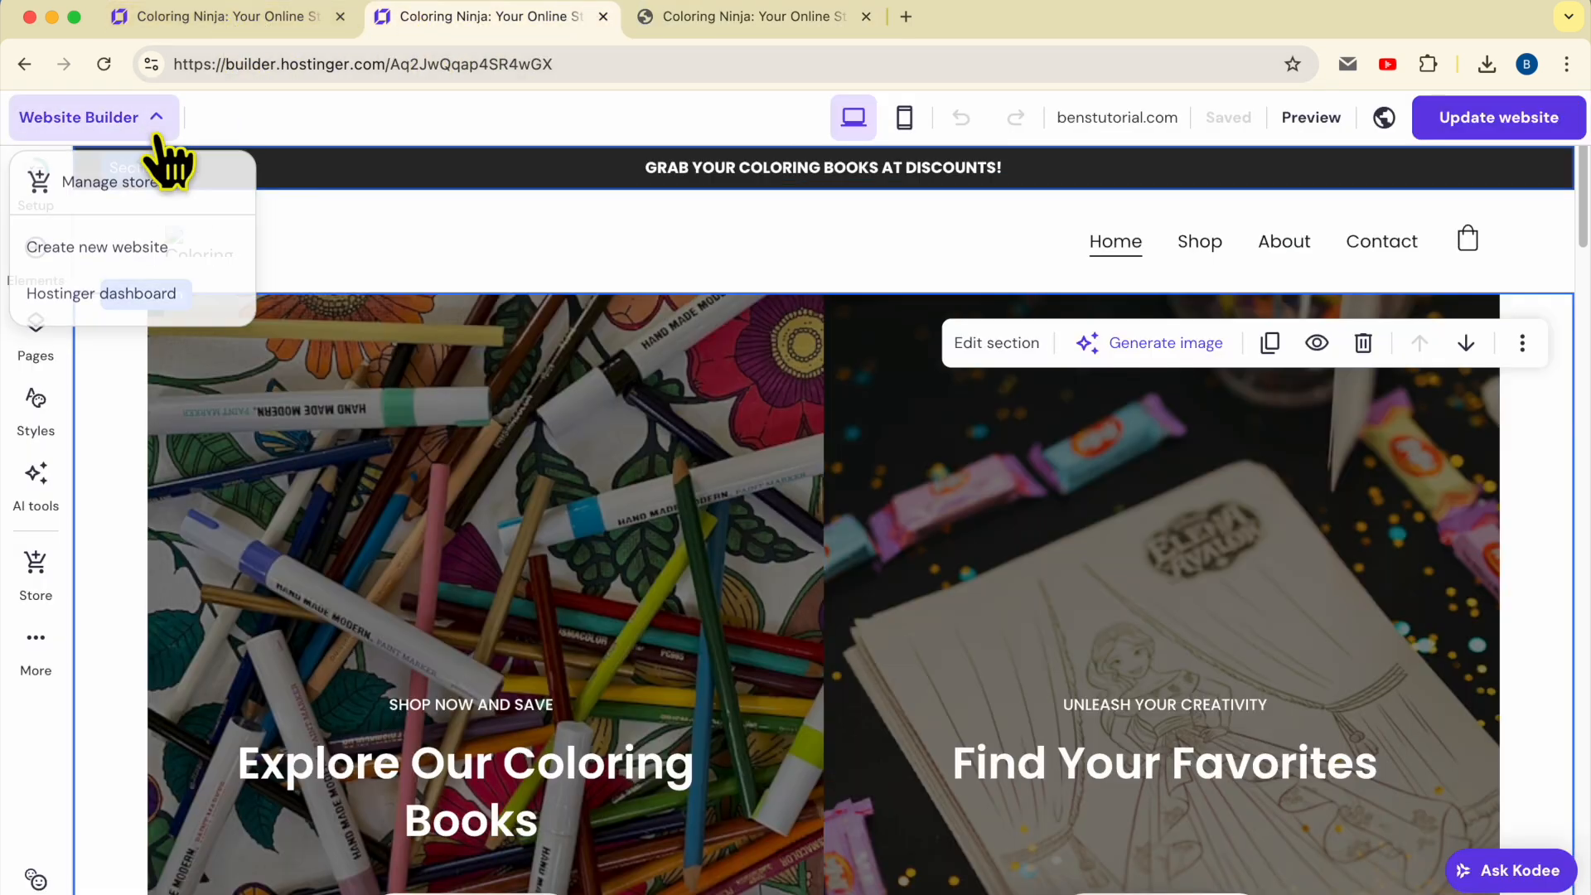
{"action": "left_click", "coordinate": [171, 191]}
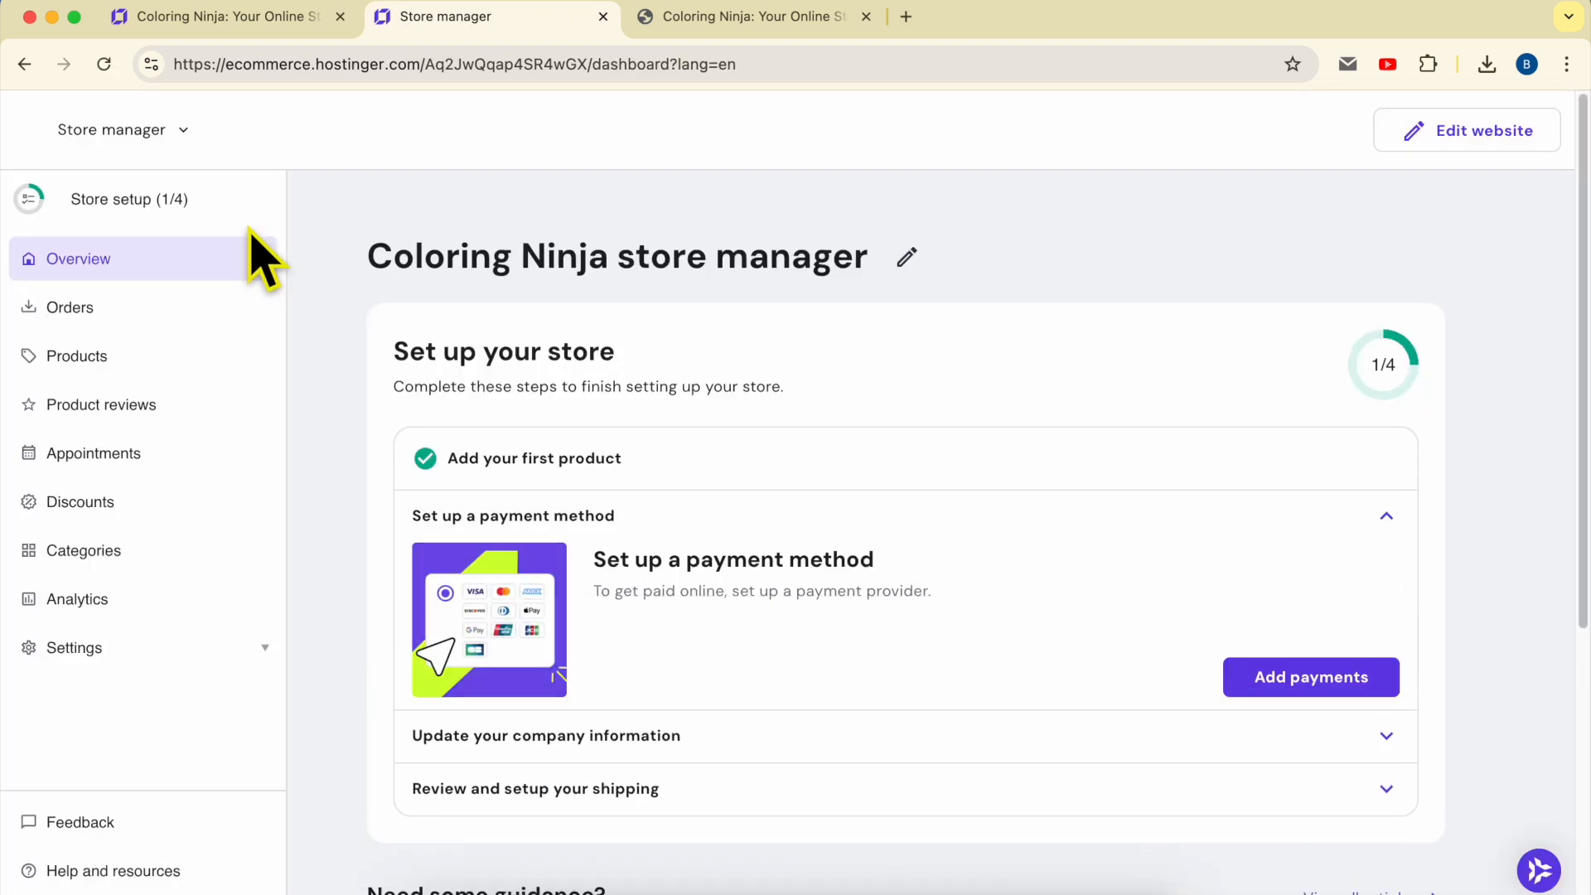
{"action": "left_click", "coordinate": [192, 653]}
{"action": "scroll", "coordinate": [203, 668], "scroll_direction": "down", "scroll_amount": 4}
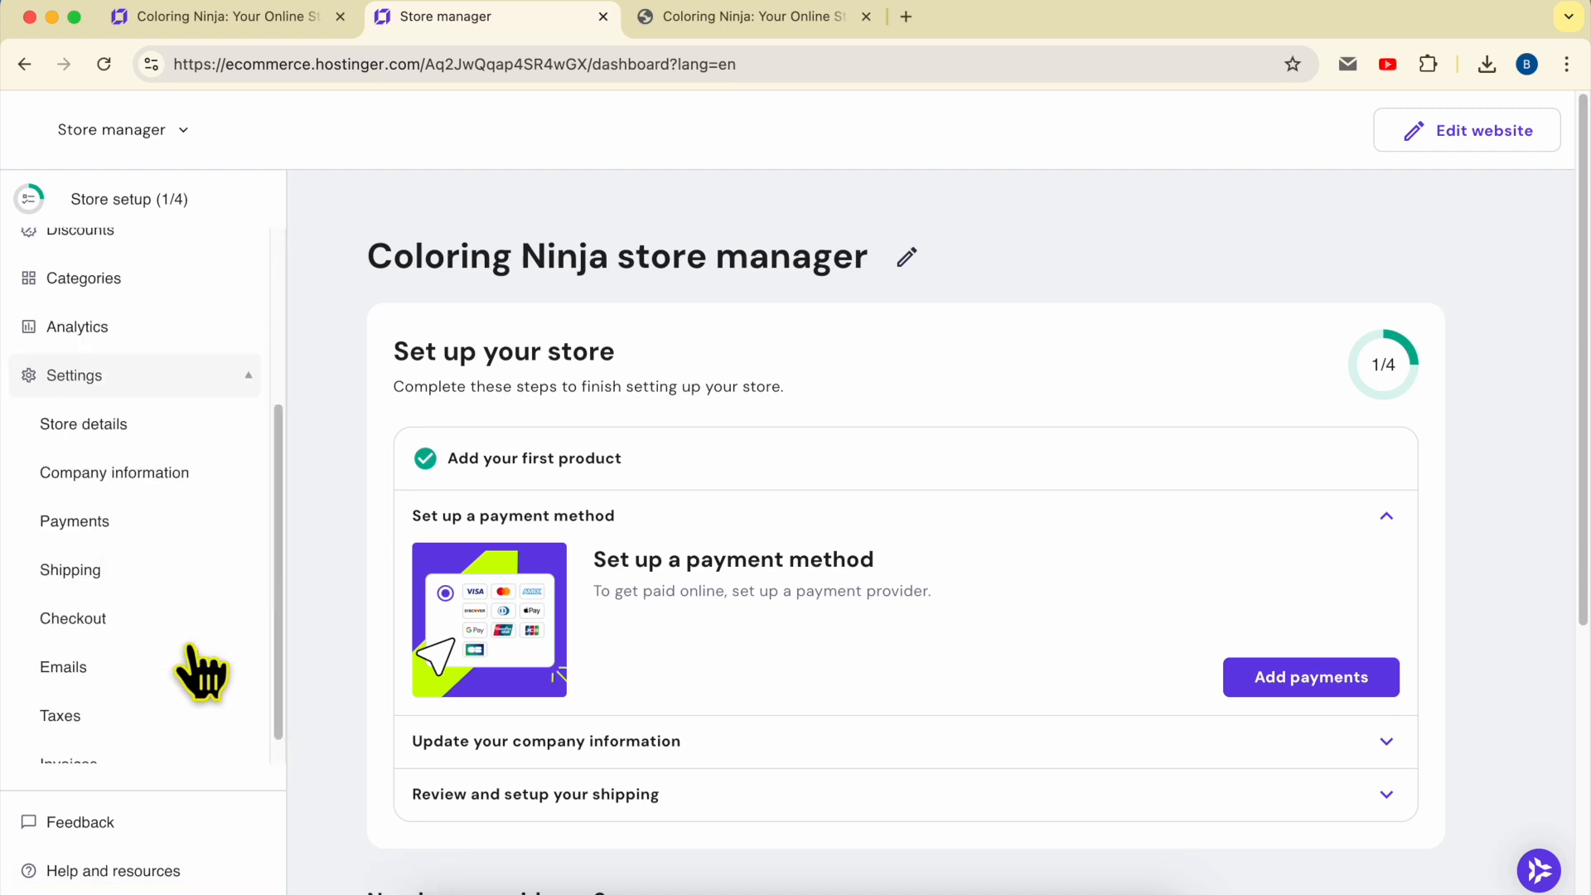
{"action": "left_click", "coordinate": [148, 563]}
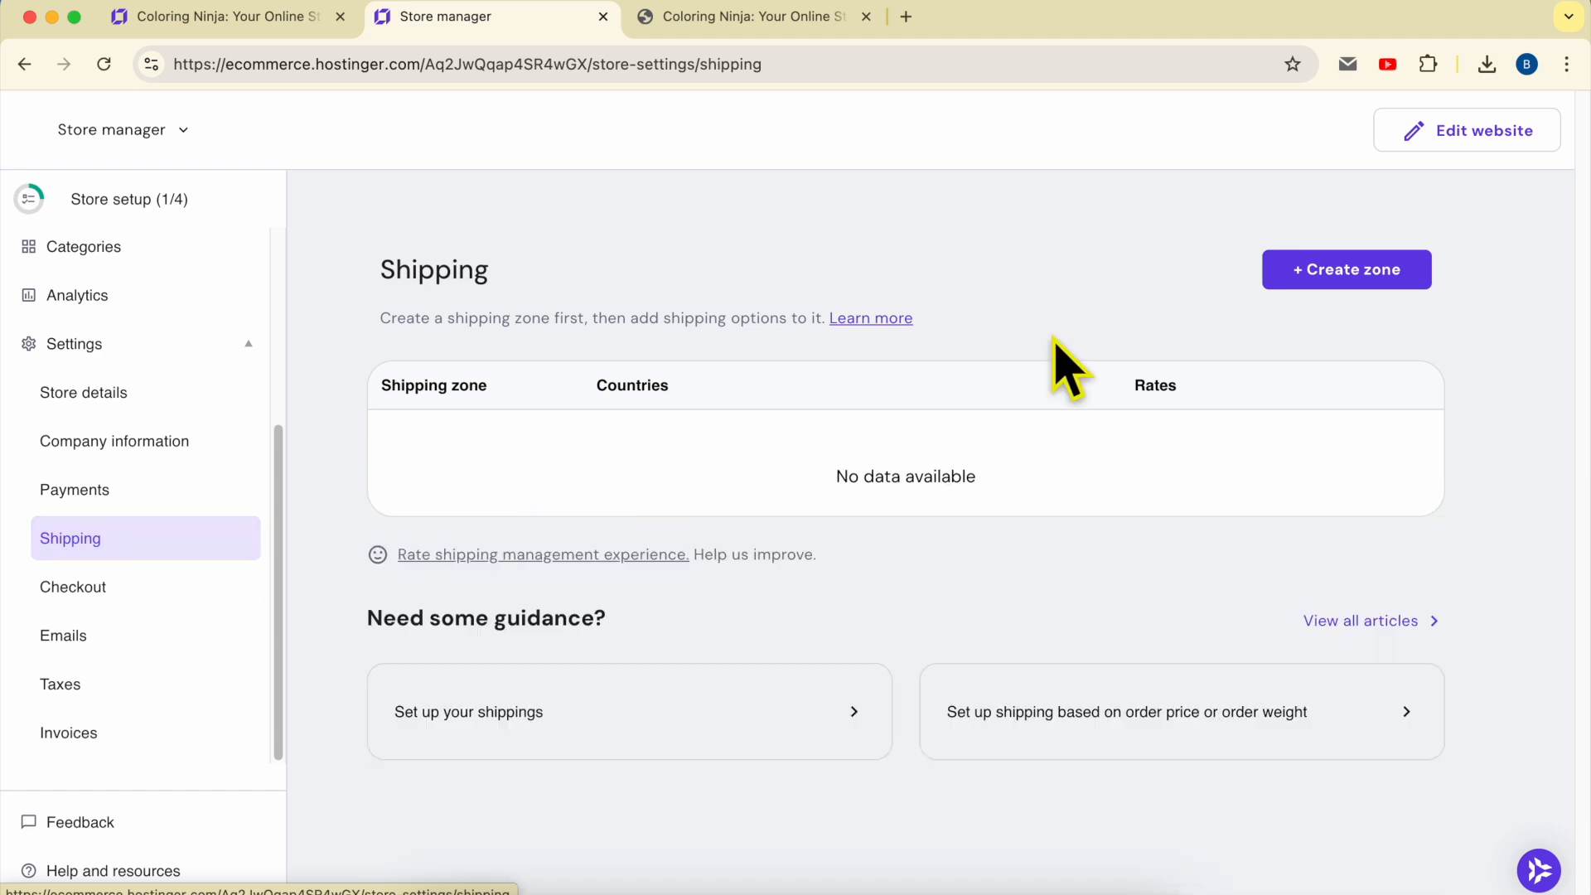
Step: Create and save a shipping zone named "International shipping" that covers every available country
{"action": "left_click", "coordinate": [1346, 281]}
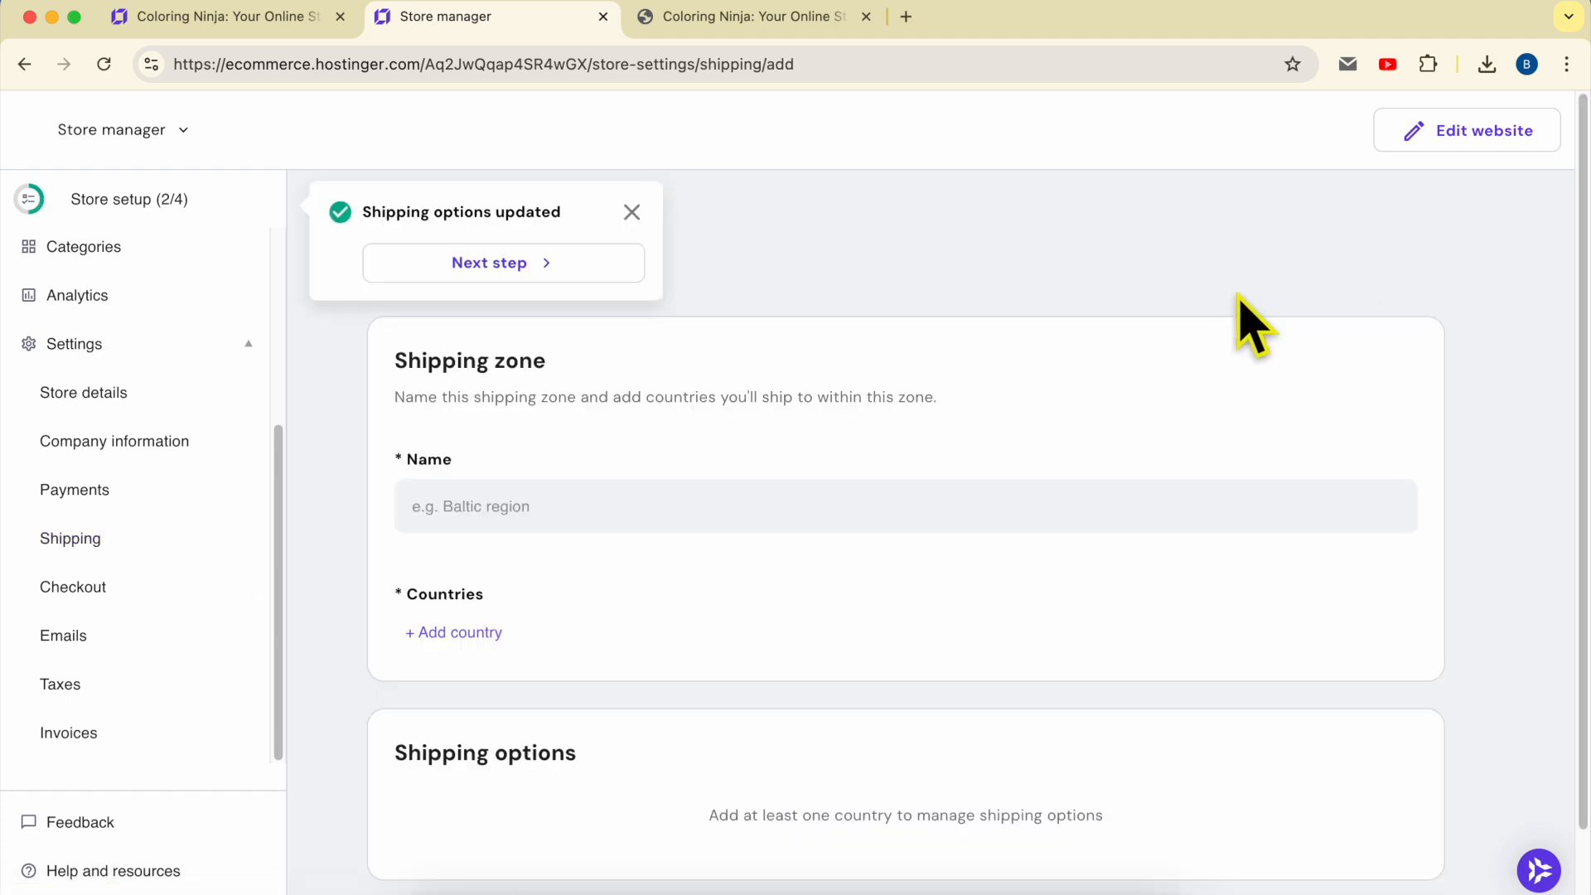
{"action": "left_click", "coordinate": [524, 507]}
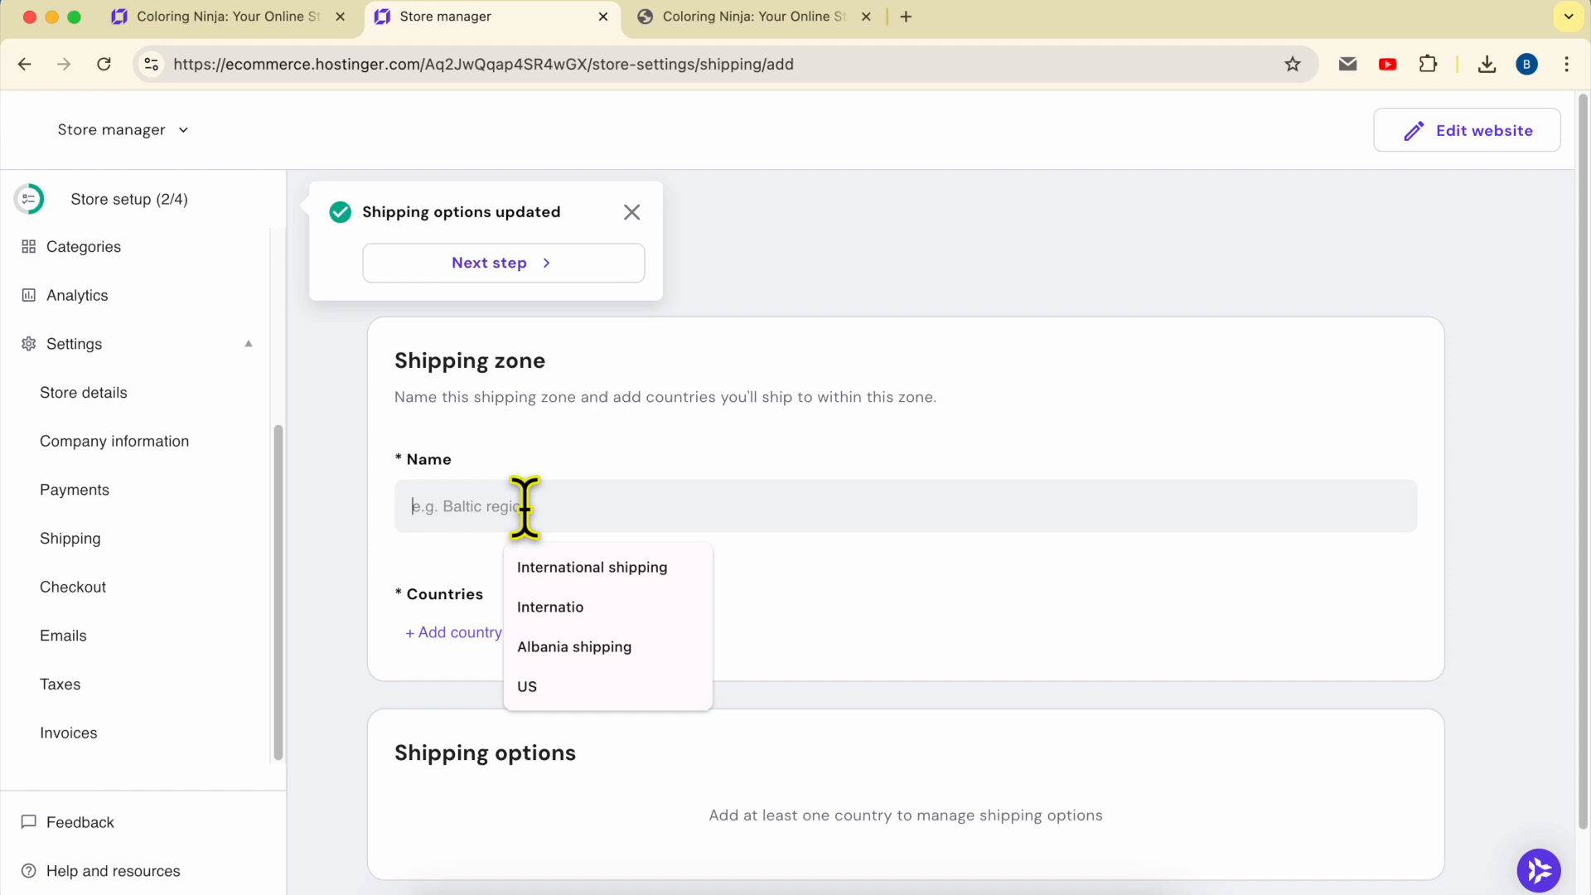
{"action": "type", "text": "Int"}
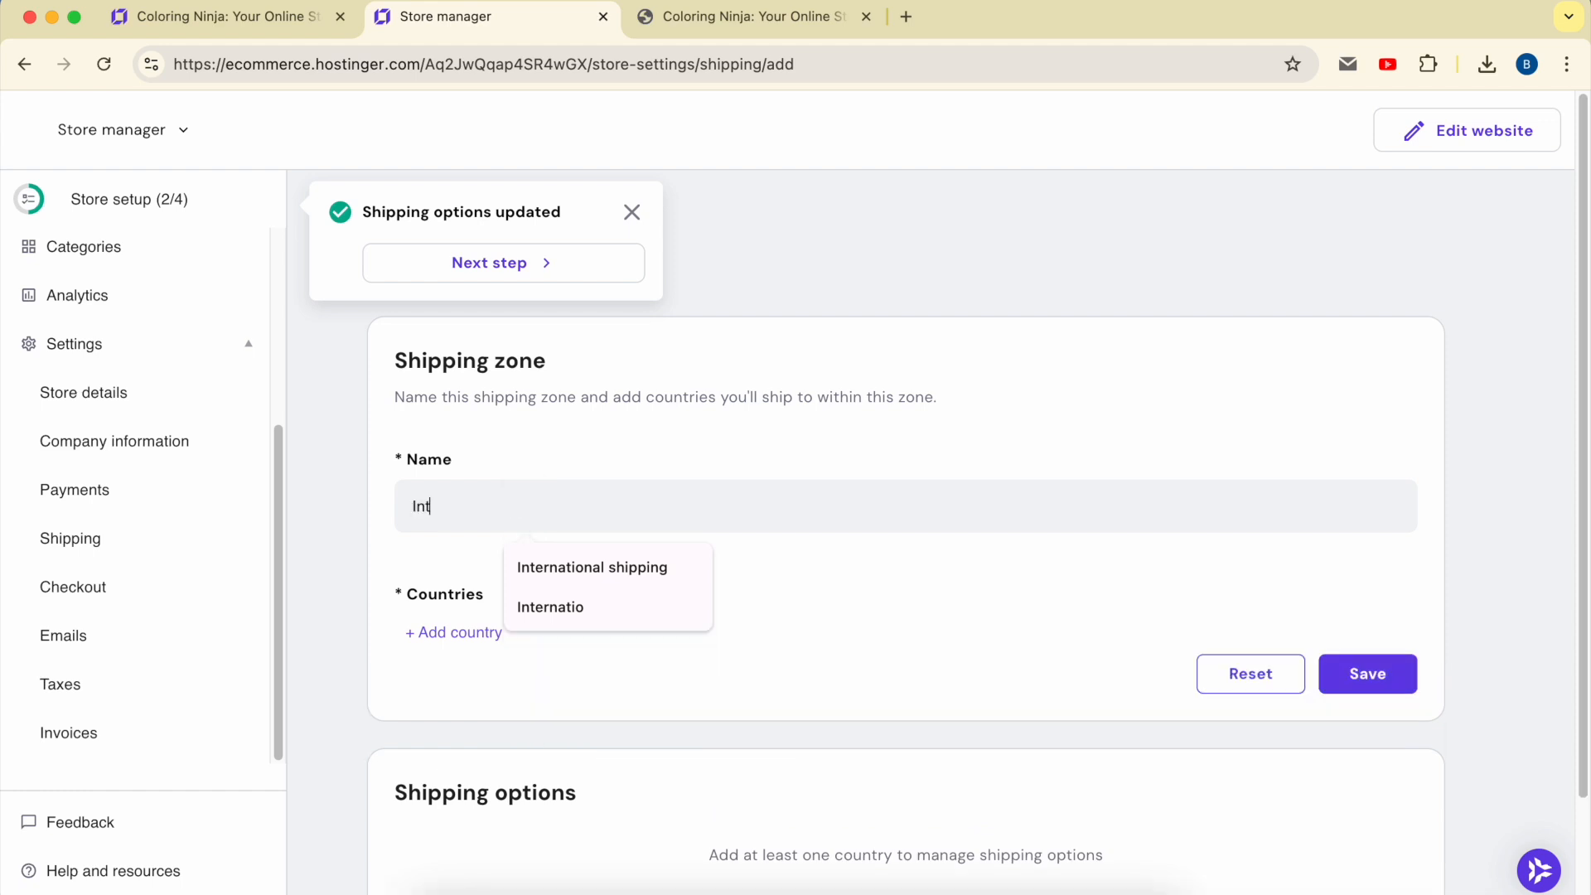
{"action": "type", "text": "ernational shipping"}
{"action": "left_click", "coordinate": [607, 582]}
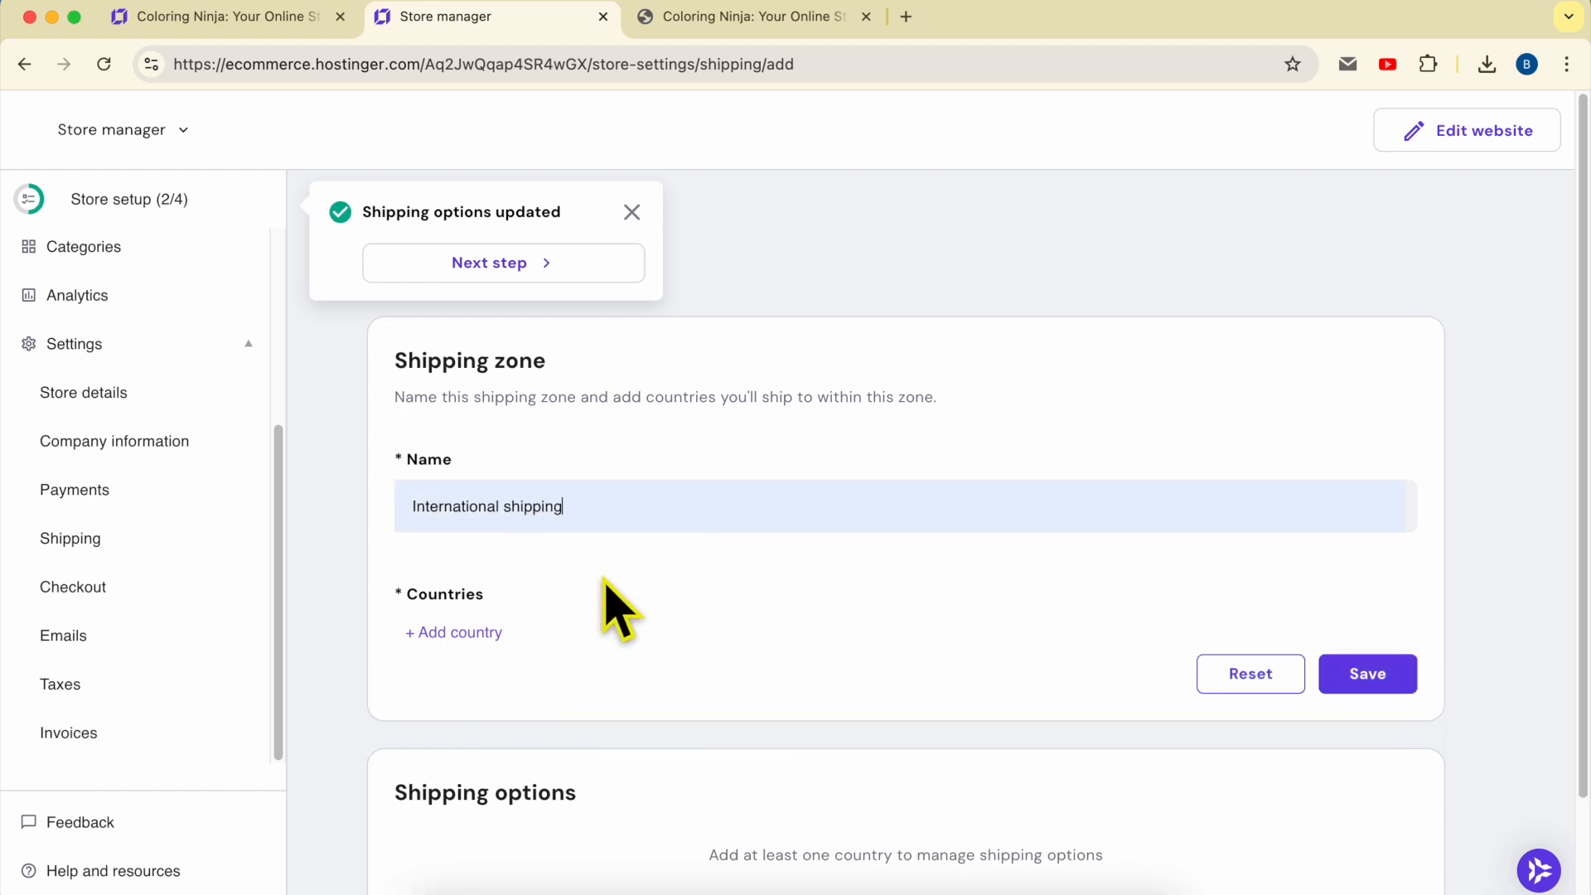
{"action": "left_click", "coordinate": [465, 636]}
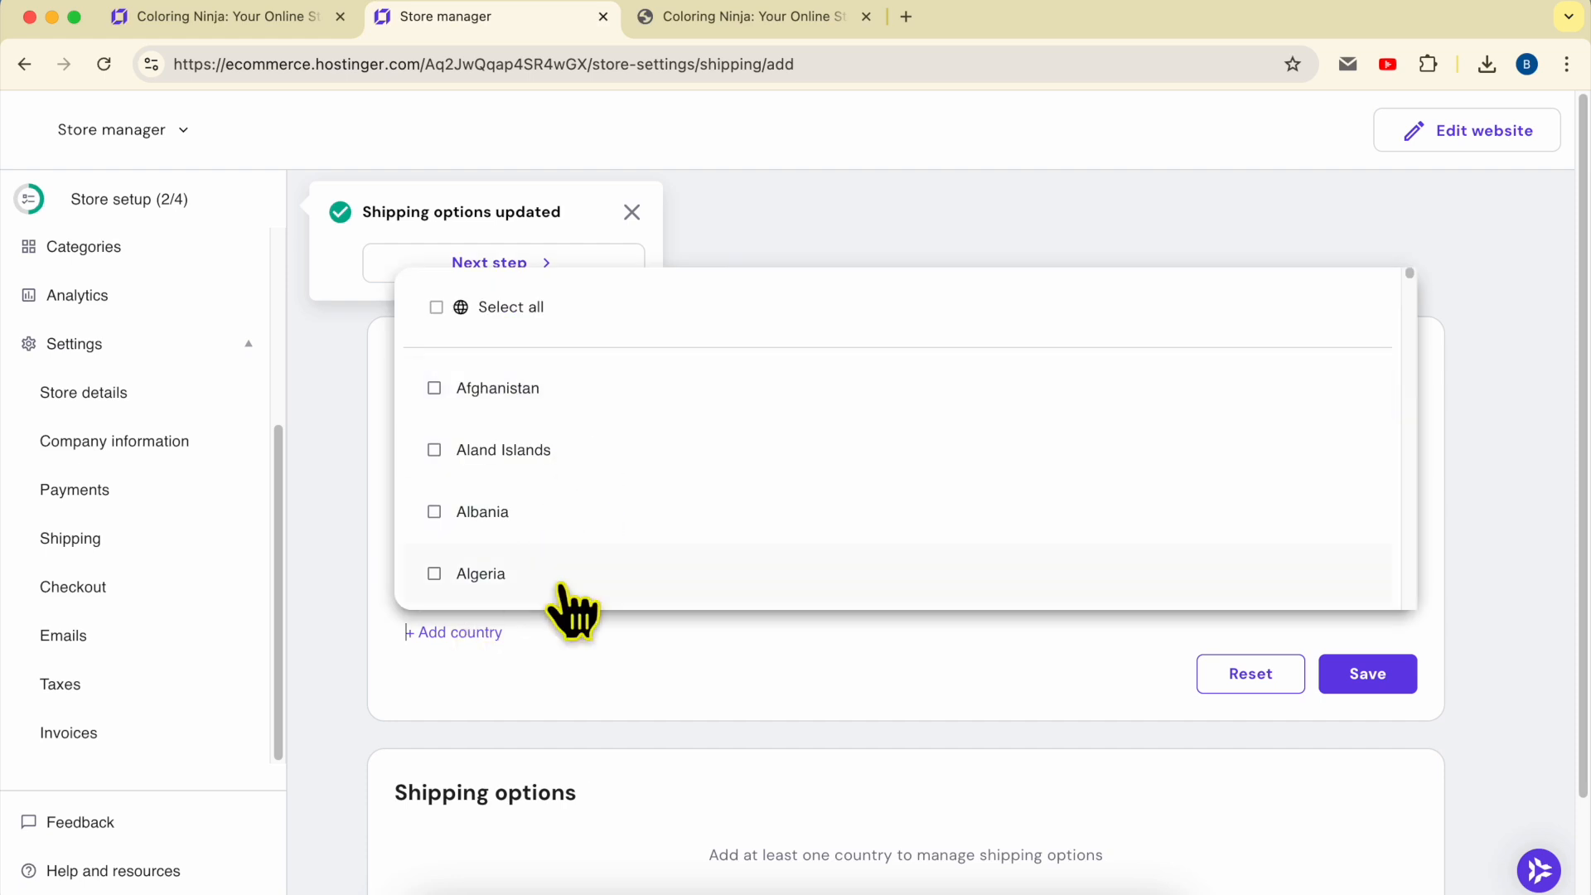
{"action": "left_click", "coordinate": [505, 311]}
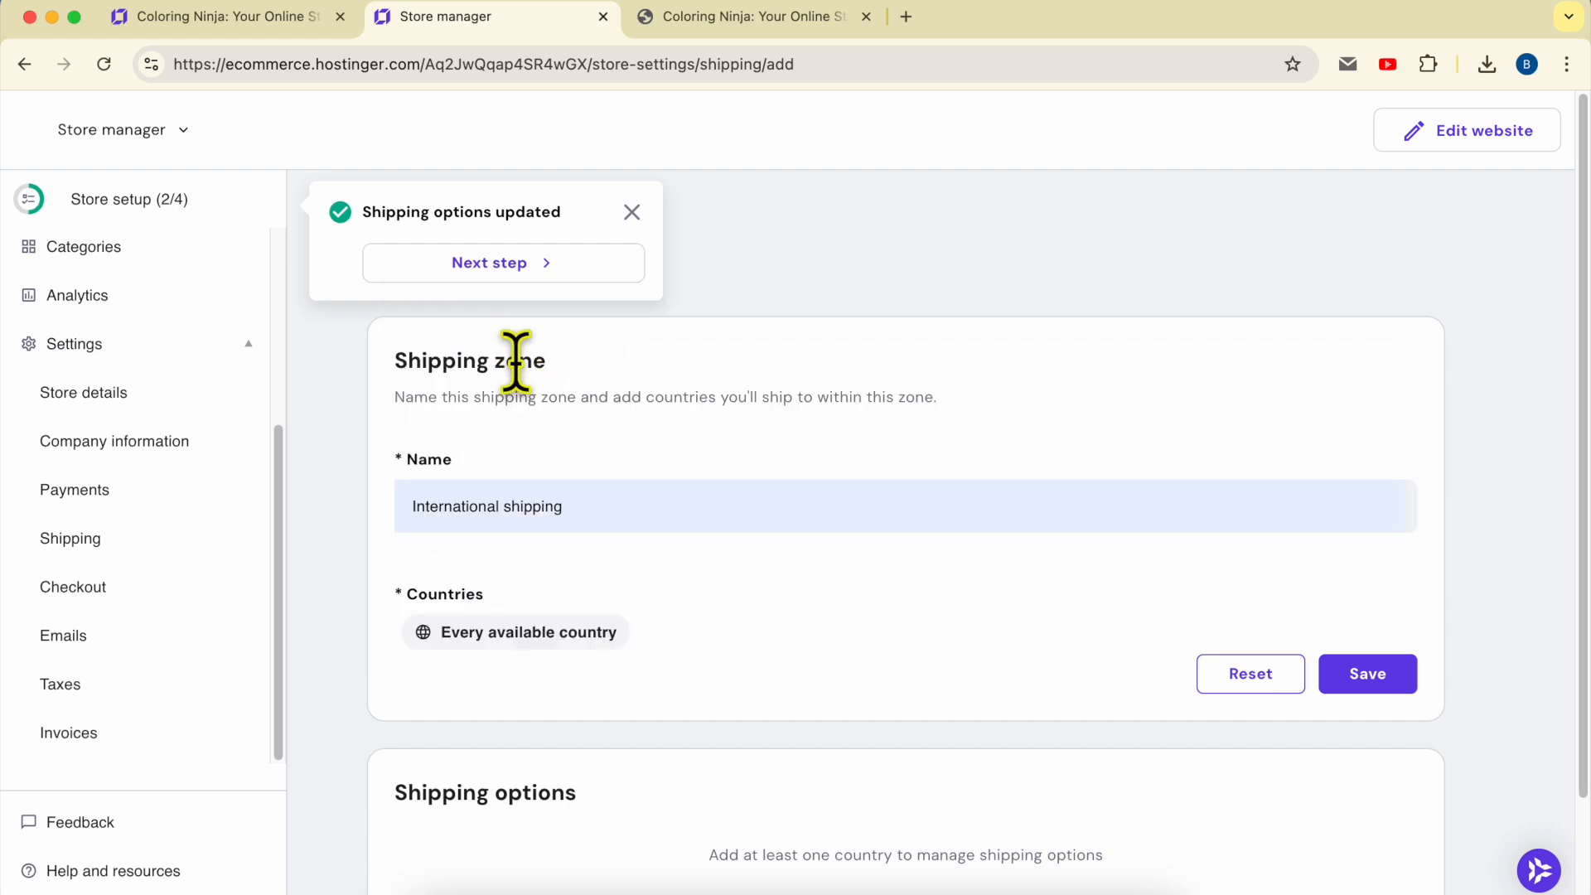
{"action": "left_click", "coordinate": [1371, 677]}
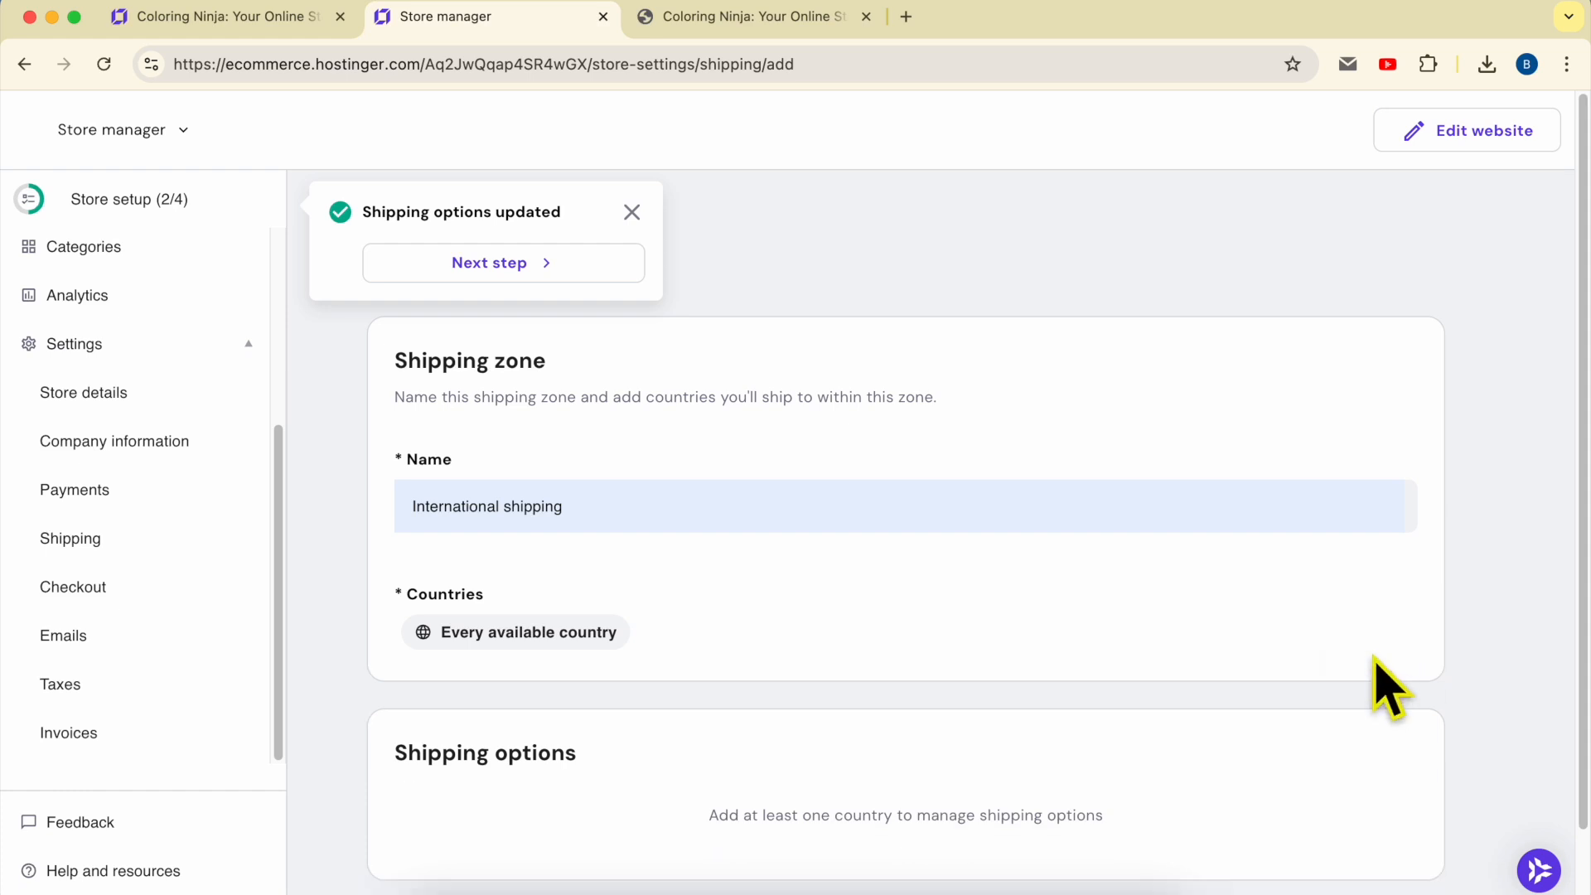
{"action": "left_click", "coordinate": [631, 213]}
Step: Review the International shipping zone's options and the form for adding another shipping option, leaving the form unfilled
{"action": "scroll", "coordinate": [984, 533], "scroll_direction": "down", "scroll_amount": 3}
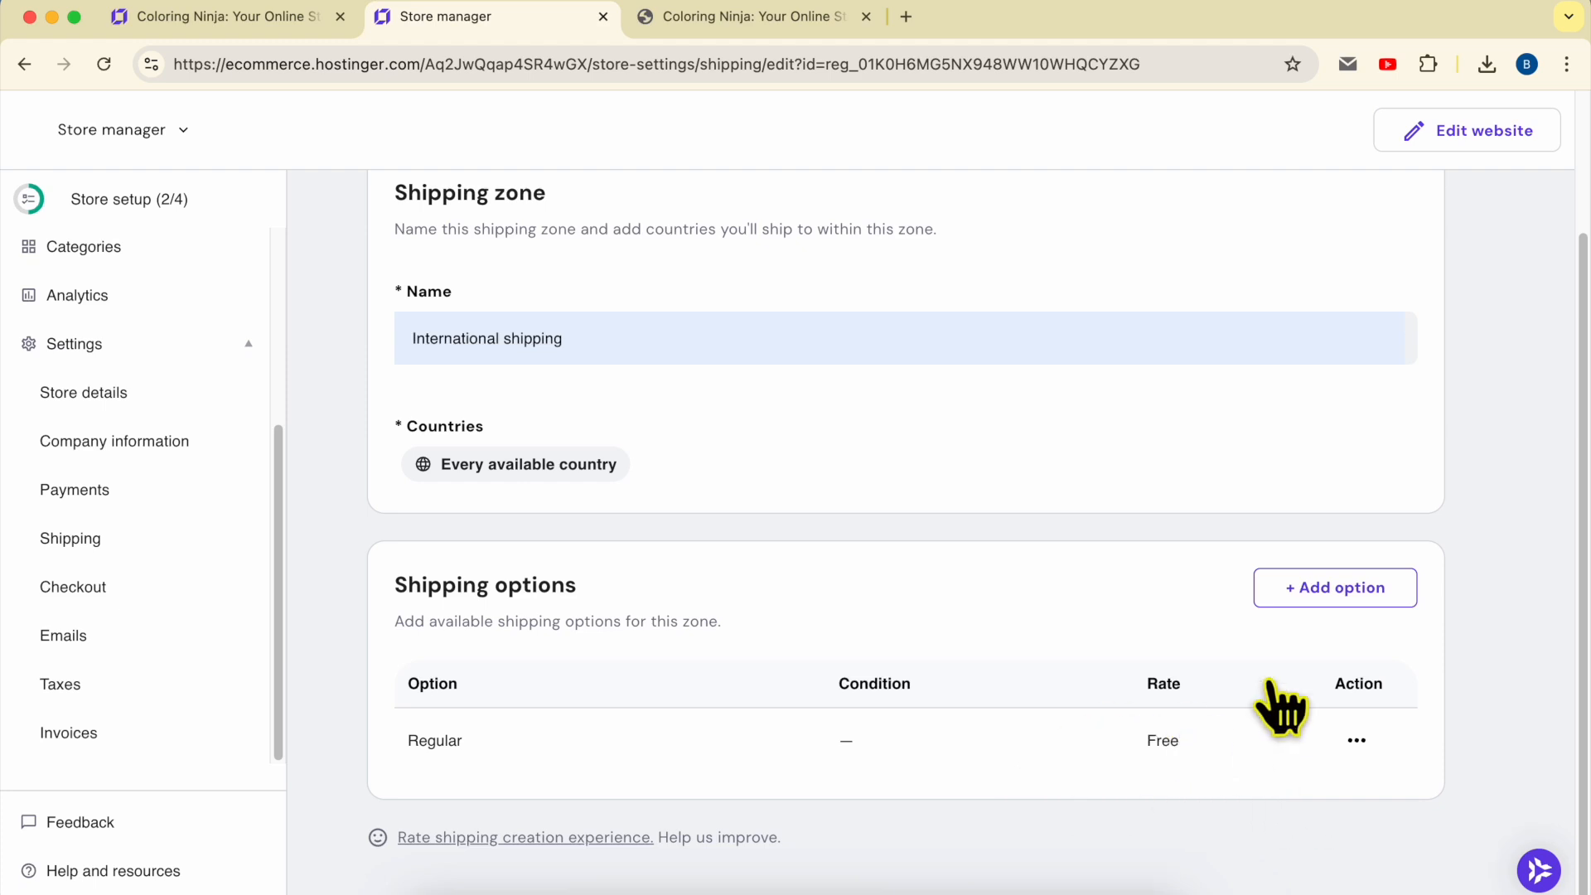
{"action": "left_click", "coordinate": [1363, 590]}
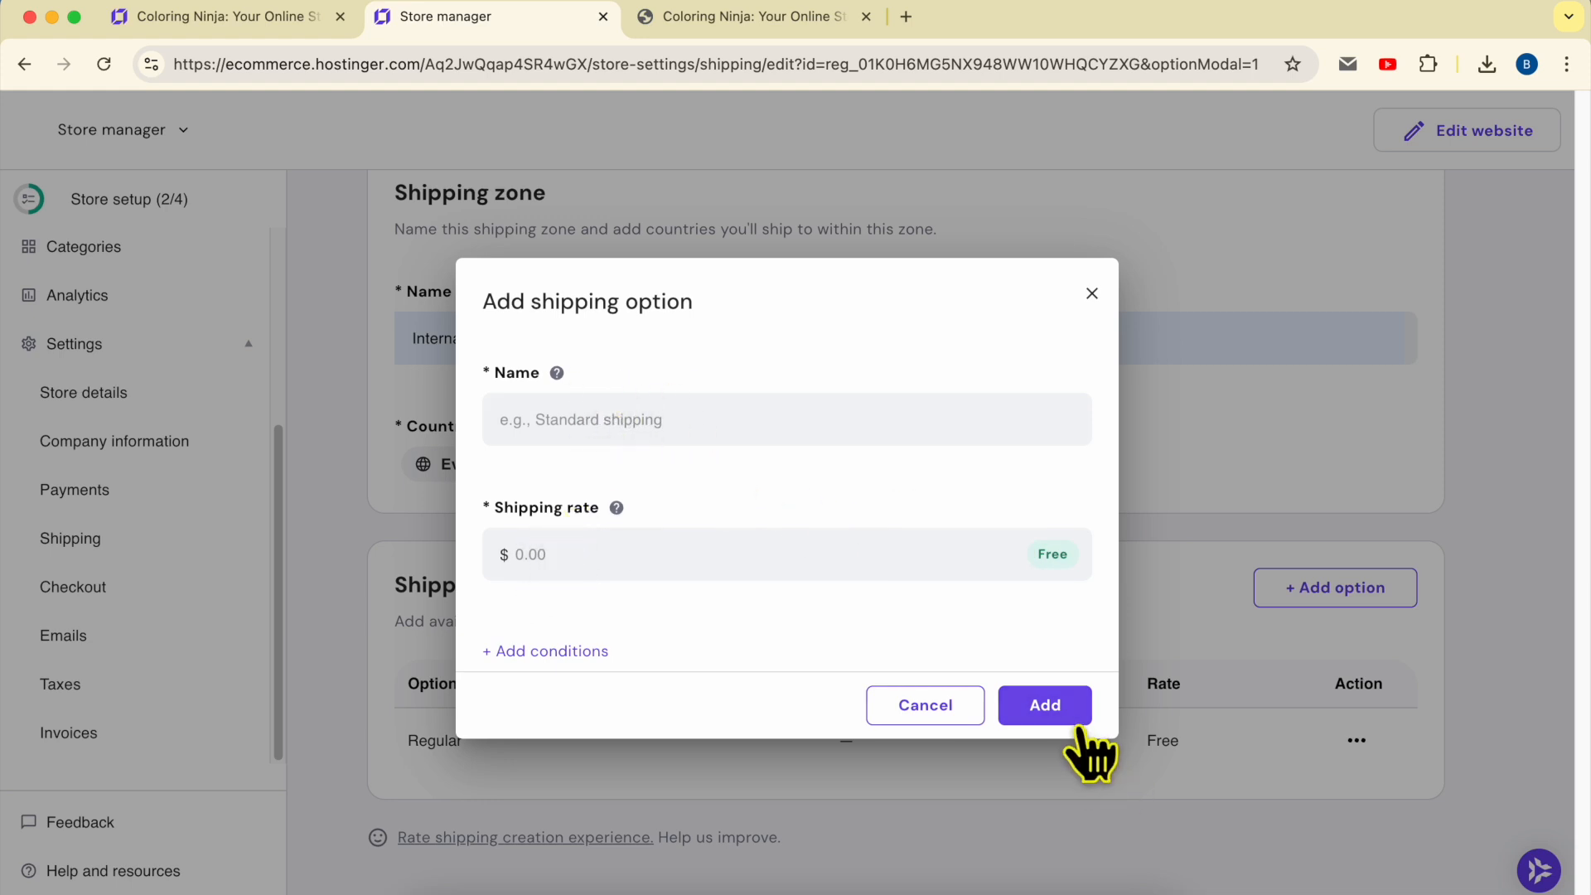
{"action": "left_click", "coordinate": [1092, 293]}
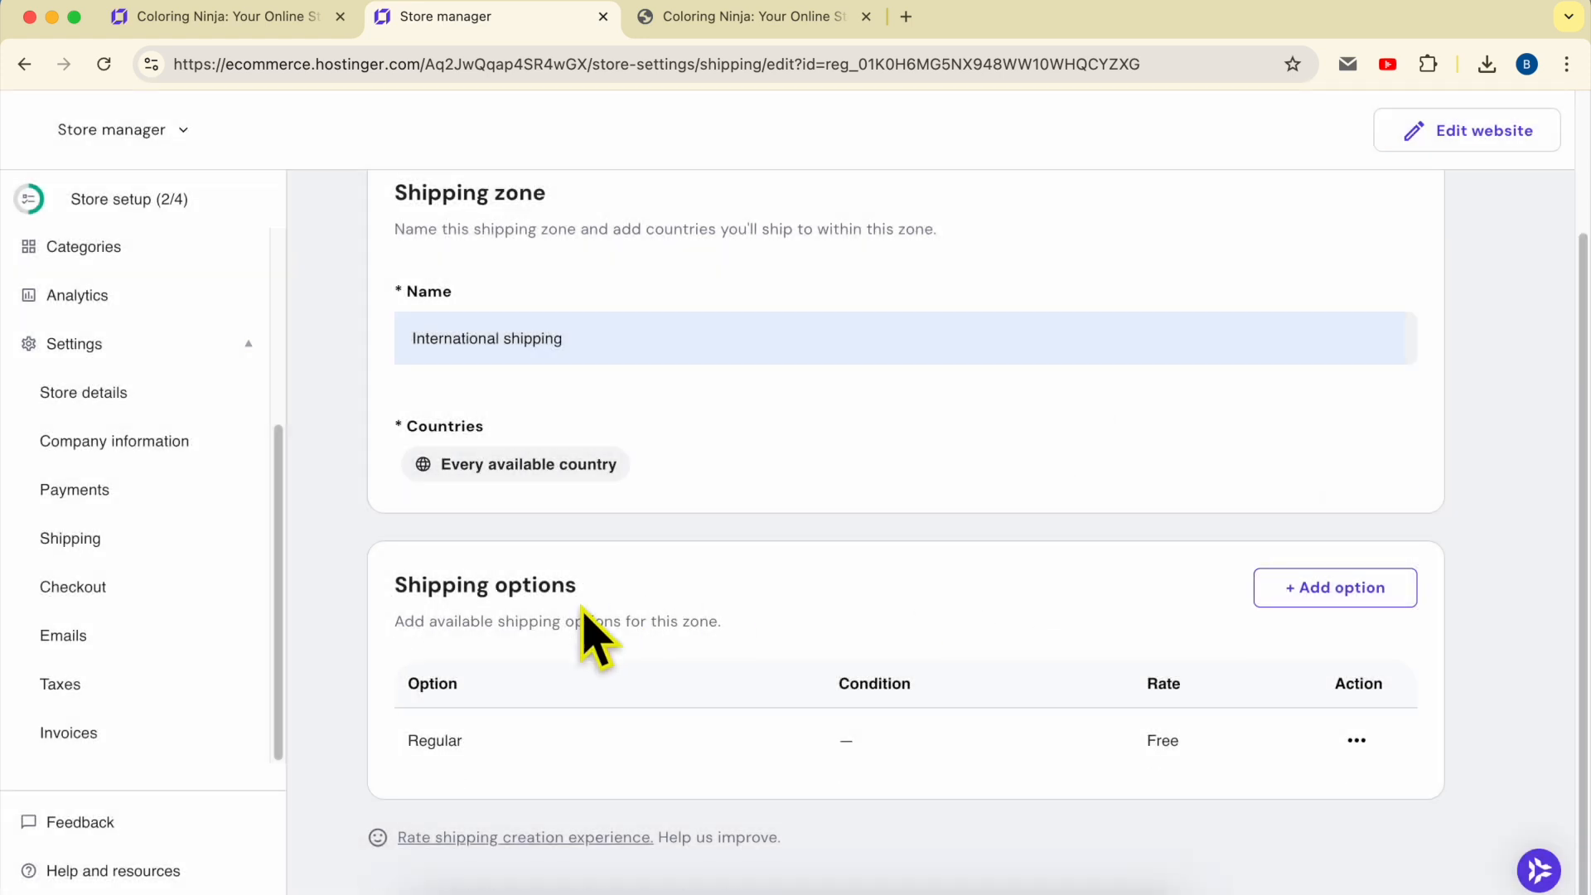
Step: Set the company location to United States in the store's payment settings
{"action": "left_click", "coordinate": [126, 495]}
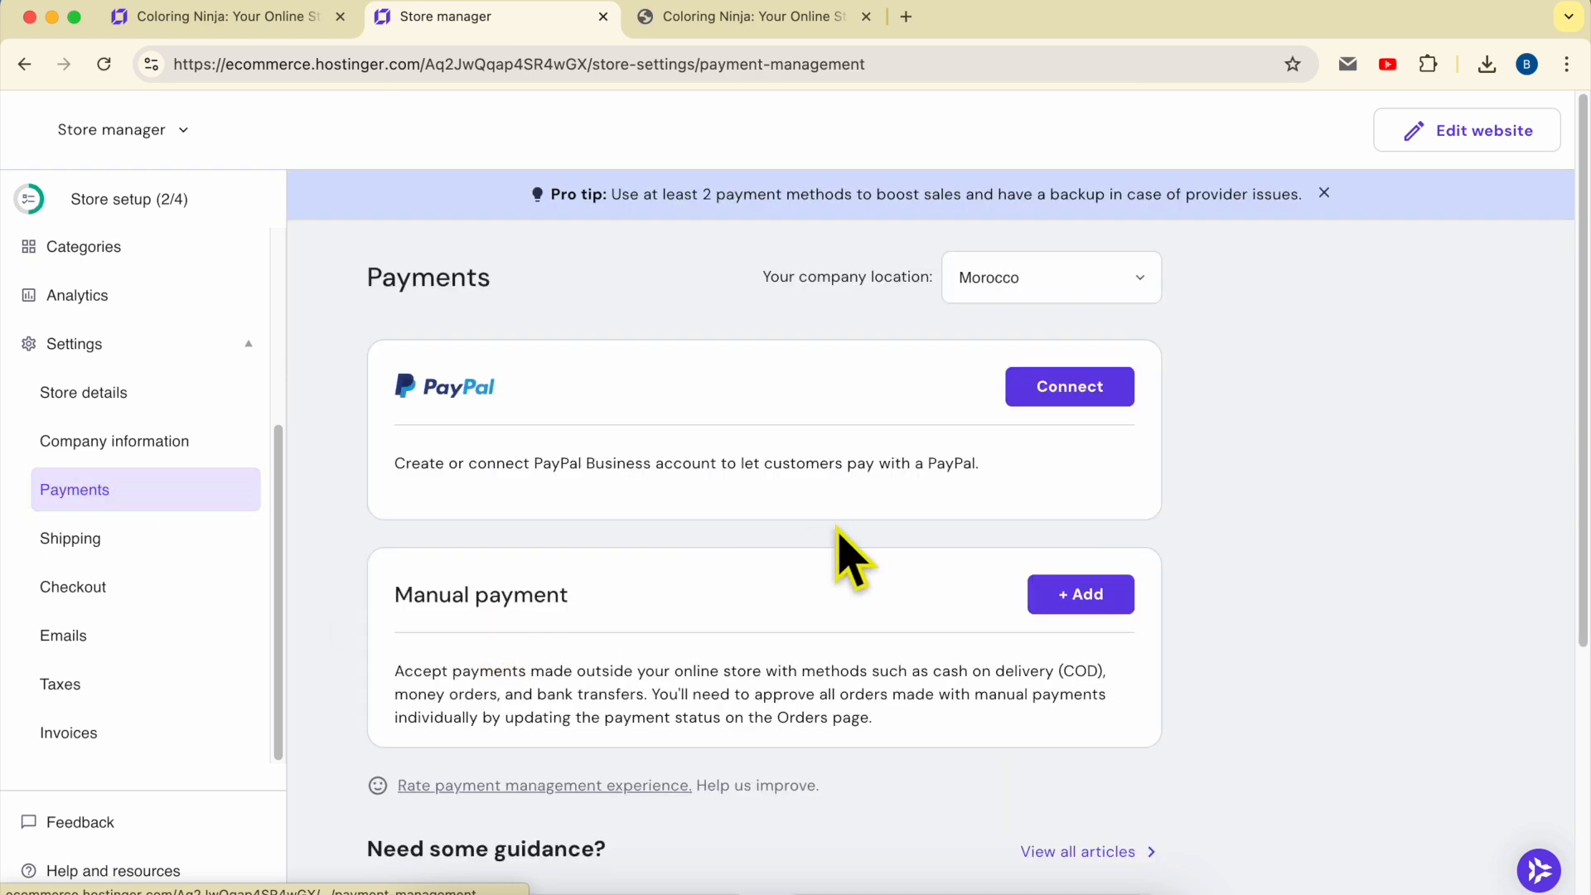
{"action": "left_click", "coordinate": [1067, 278]}
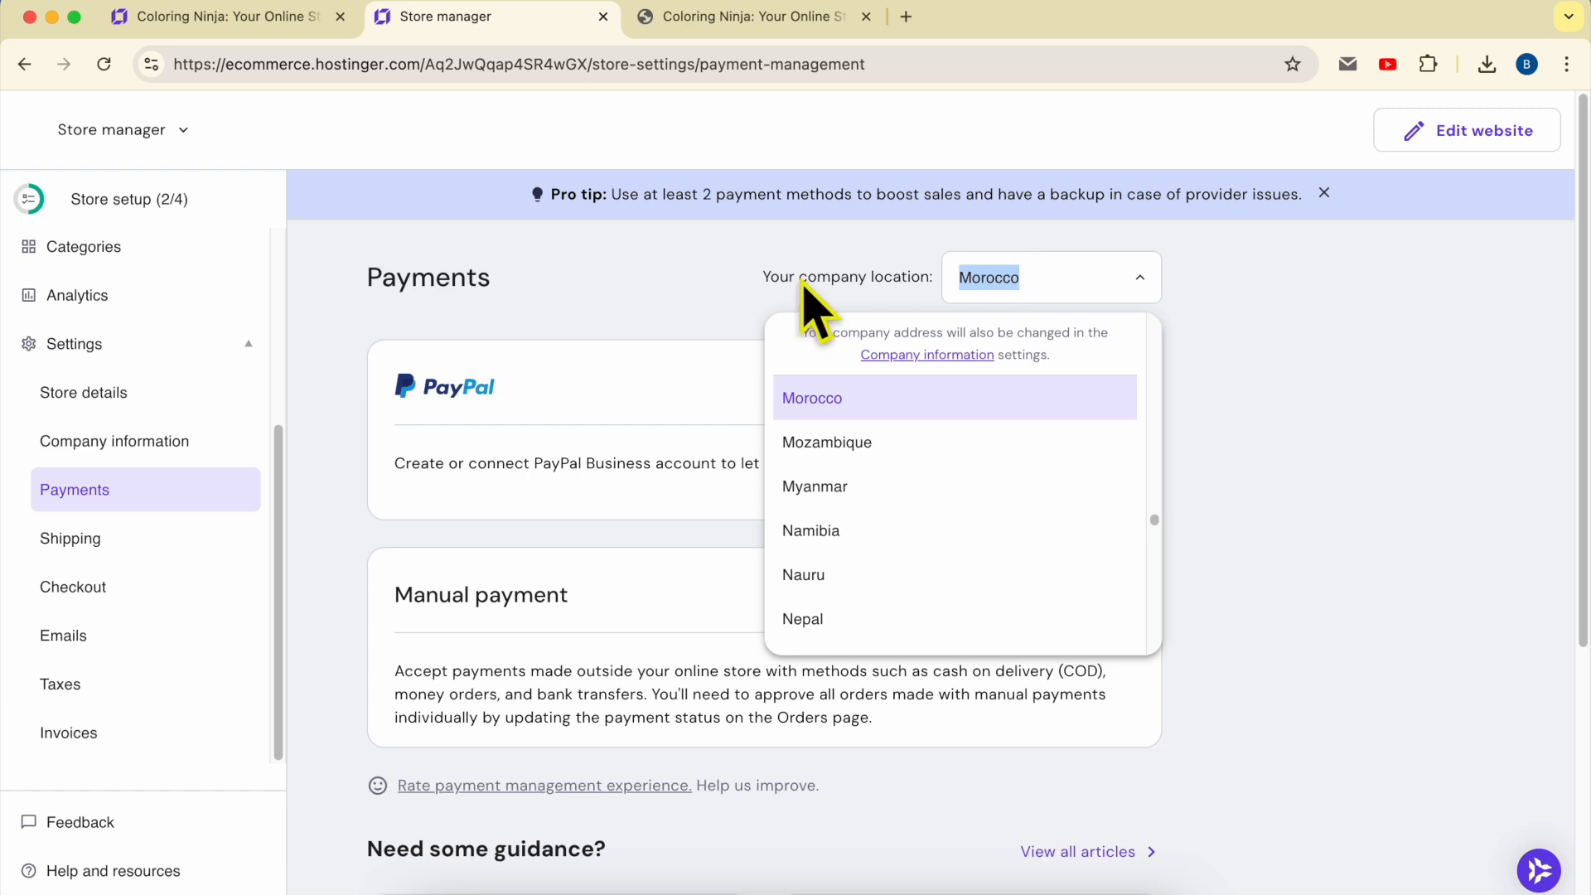
{"action": "type", "text": "unit"}
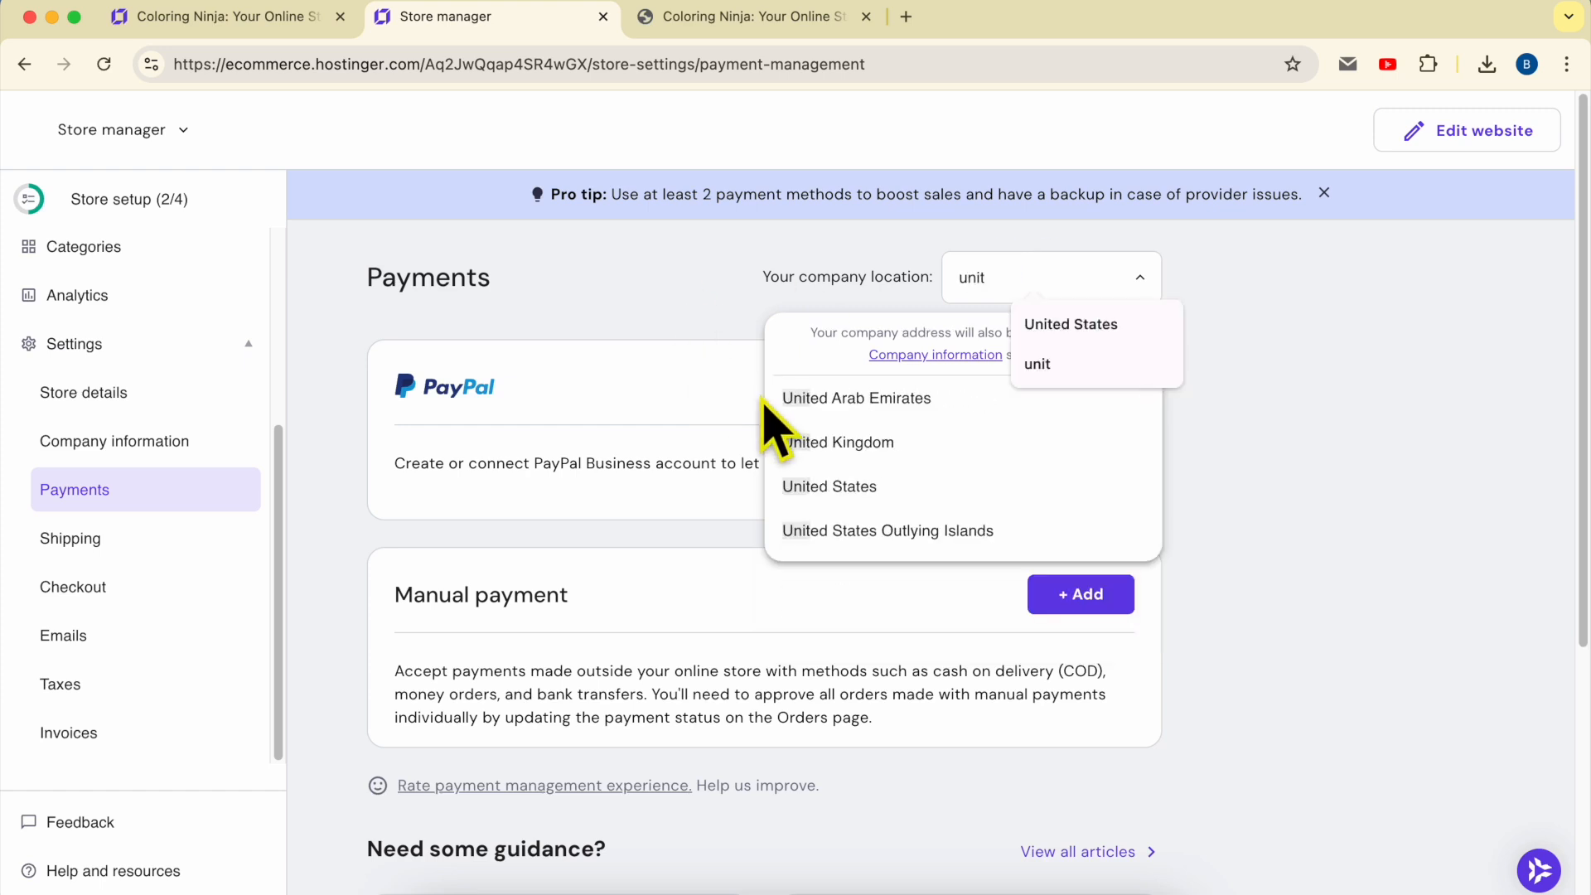
{"action": "left_click", "coordinate": [845, 487]}
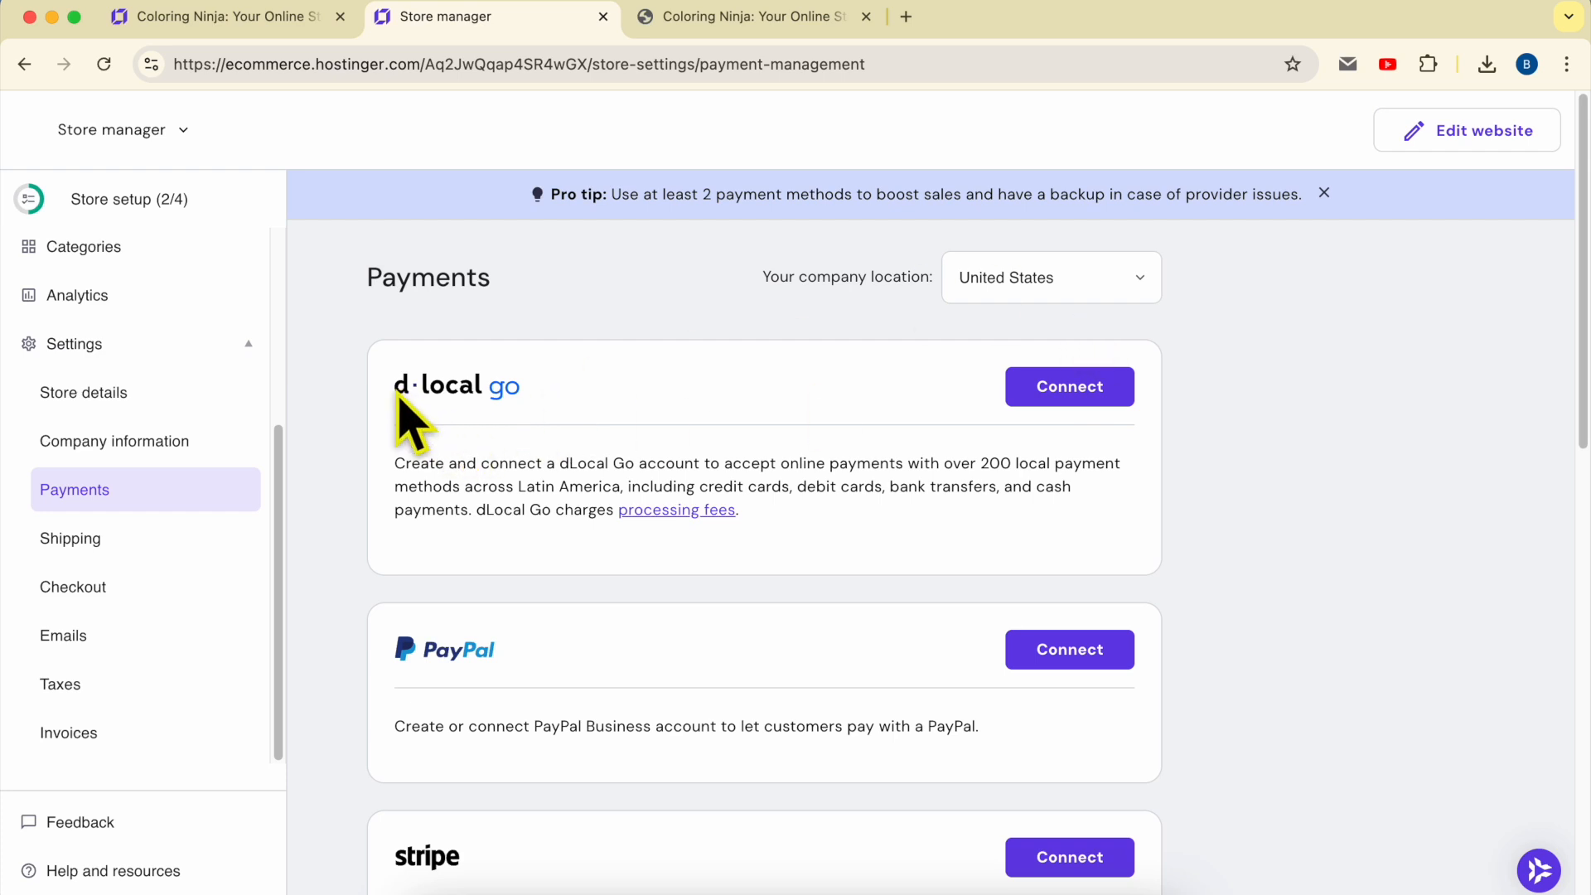
Step: Review the available payment providers and connect PayPal with the account e-mail and United States as region, logging in to the account
{"action": "scroll", "coordinate": [448, 464], "scroll_direction": "down", "scroll_amount": 3}
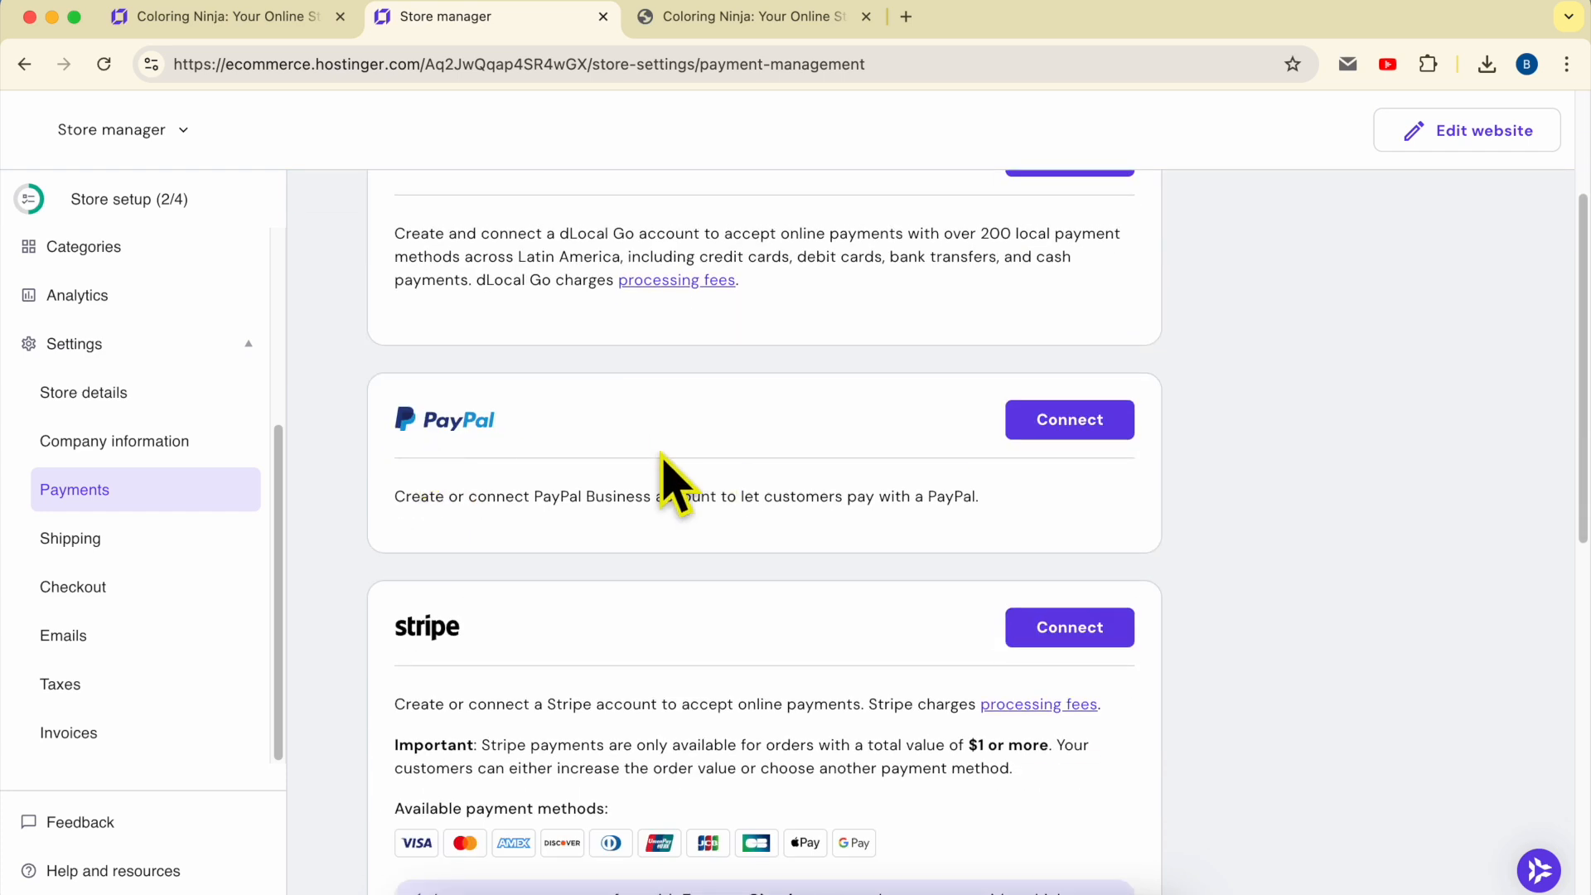
{"action": "scroll", "coordinate": [580, 480], "scroll_direction": "down", "scroll_amount": 3}
{"action": "scroll", "coordinate": [463, 580], "scroll_direction": "down", "scroll_amount": 4}
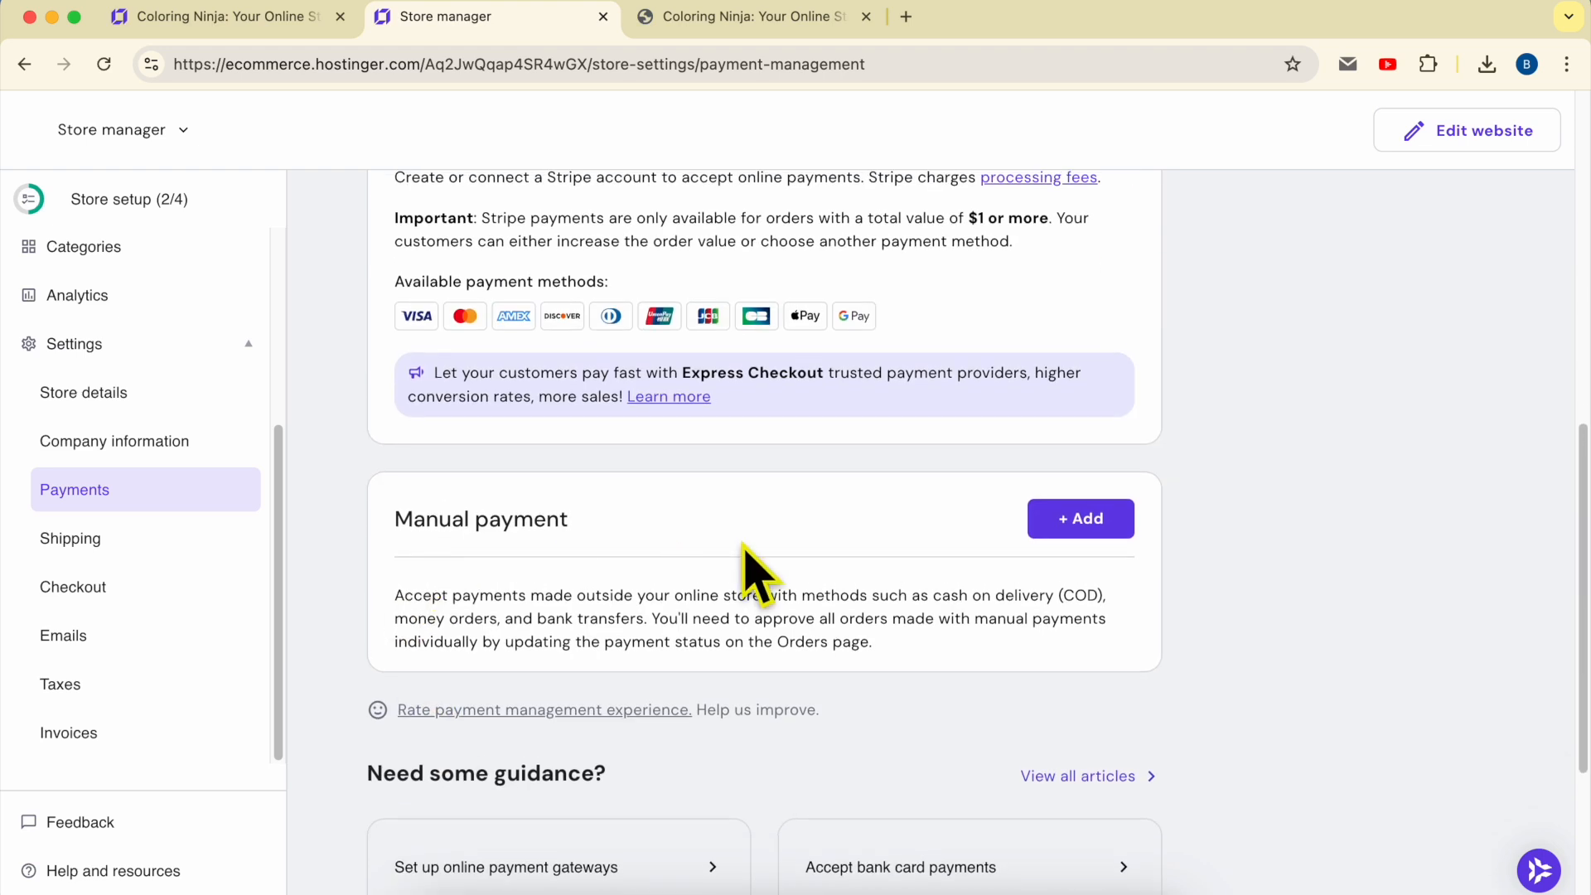
{"action": "scroll", "coordinate": [751, 570], "scroll_direction": "up", "scroll_amount": 4}
{"action": "scroll", "coordinate": [754, 571], "scroll_direction": "up", "scroll_amount": 5}
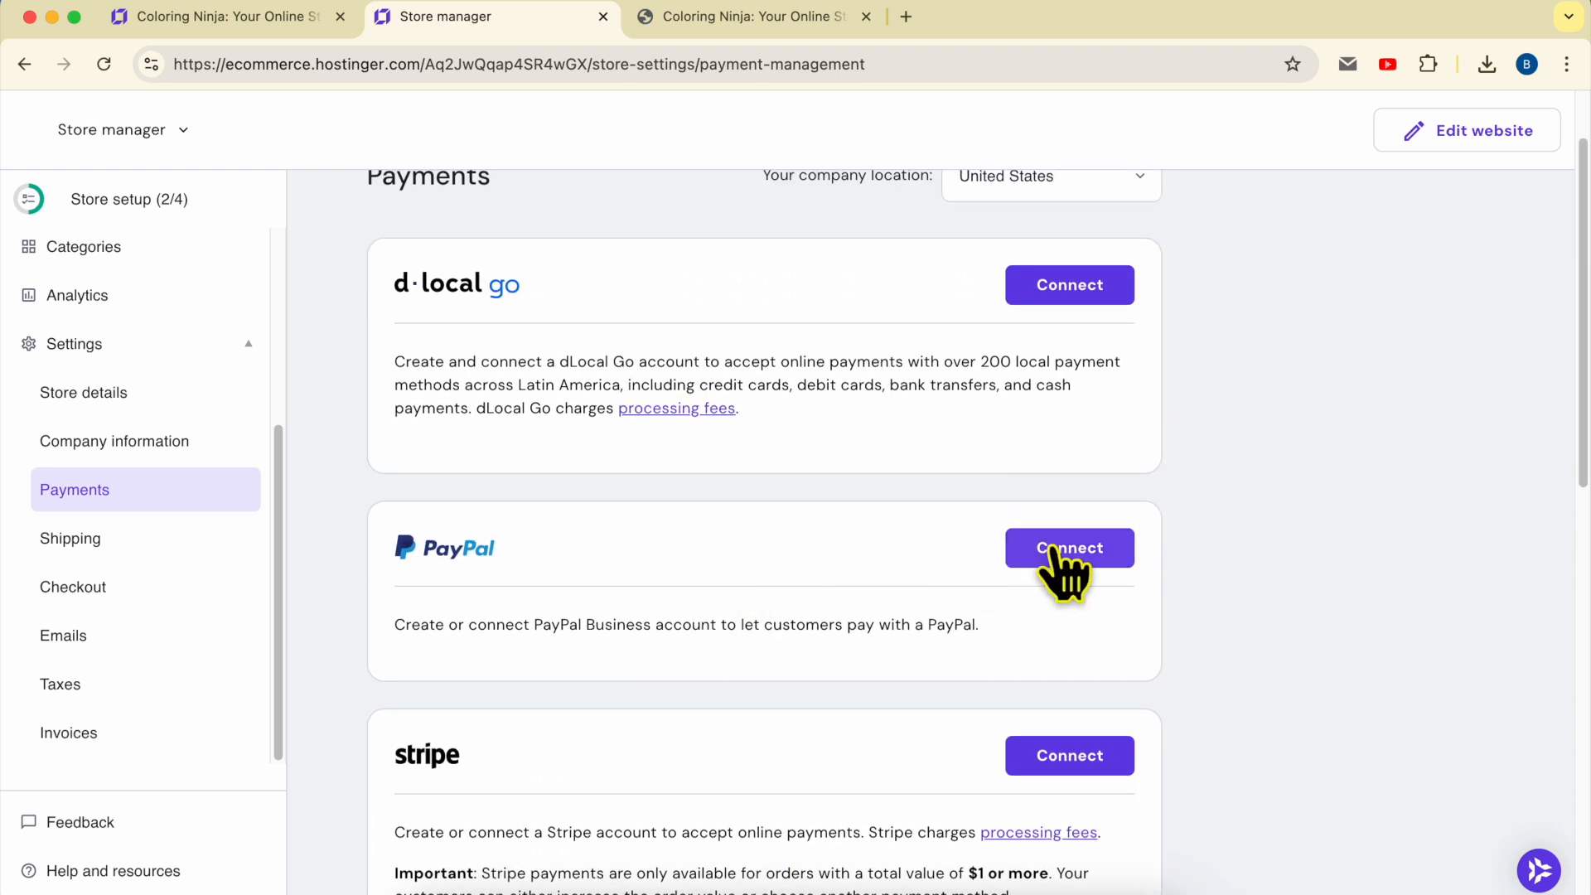
{"action": "left_click", "coordinate": [1052, 550]}
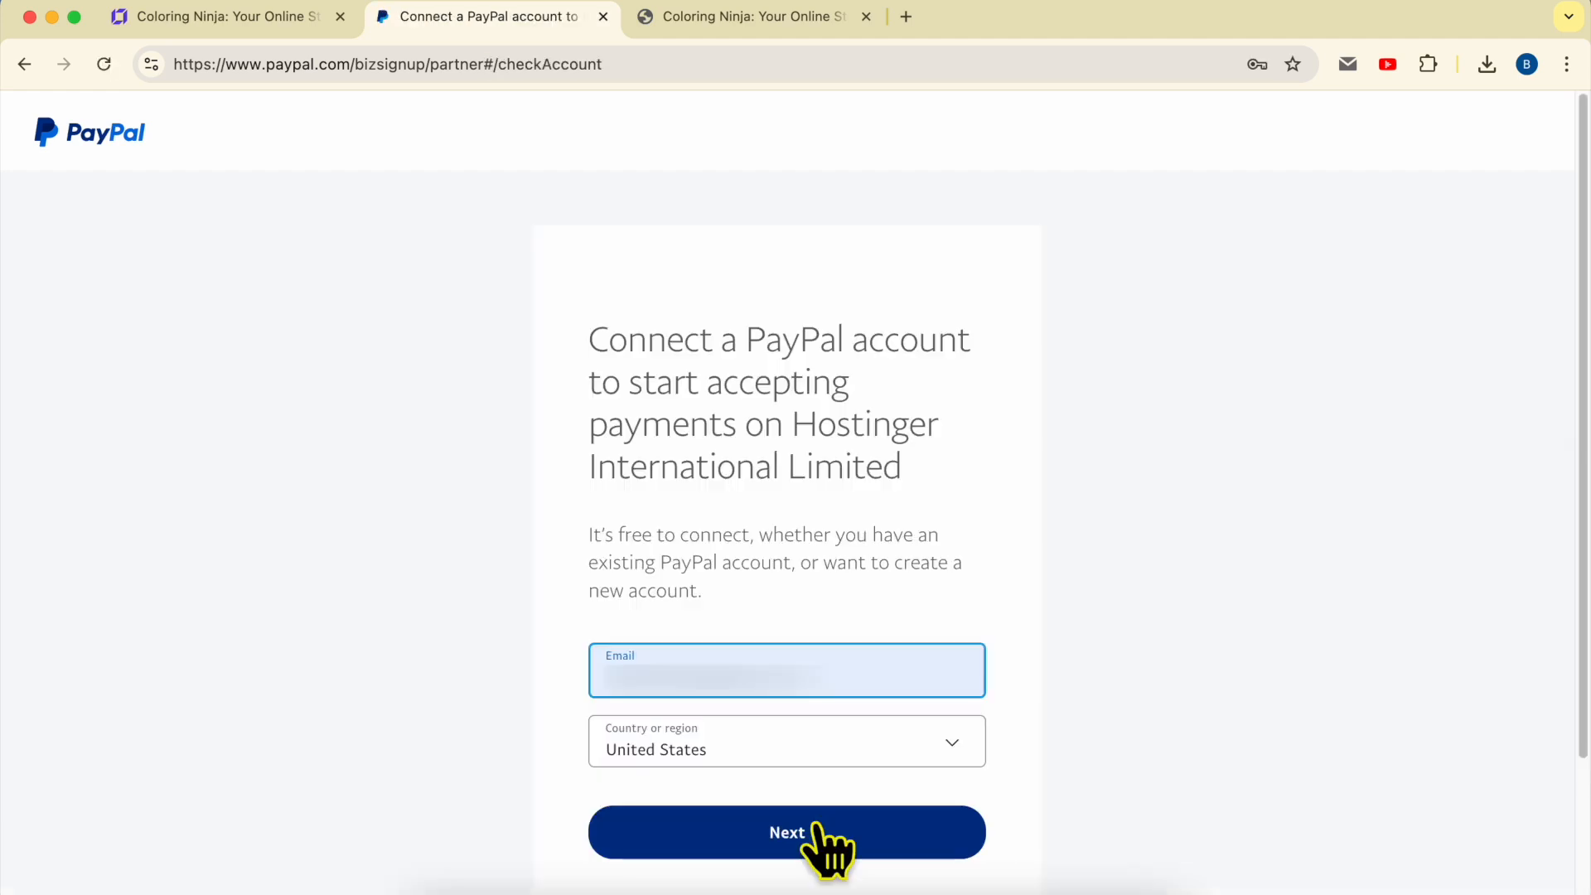
{"action": "left_click", "coordinate": [817, 827]}
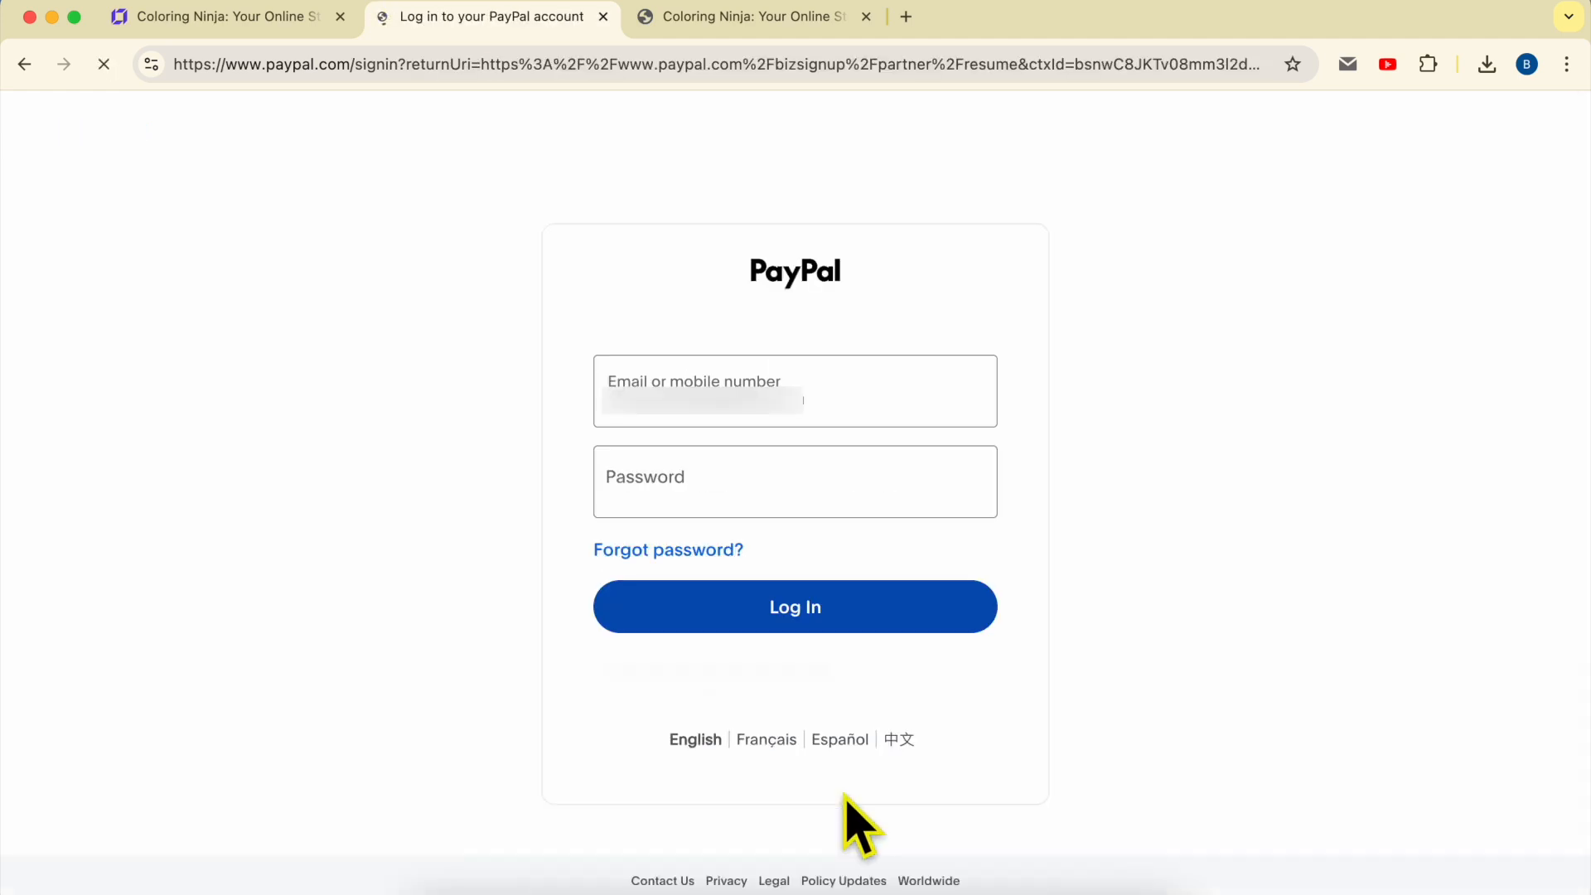
{"action": "left_click", "coordinate": [747, 615]}
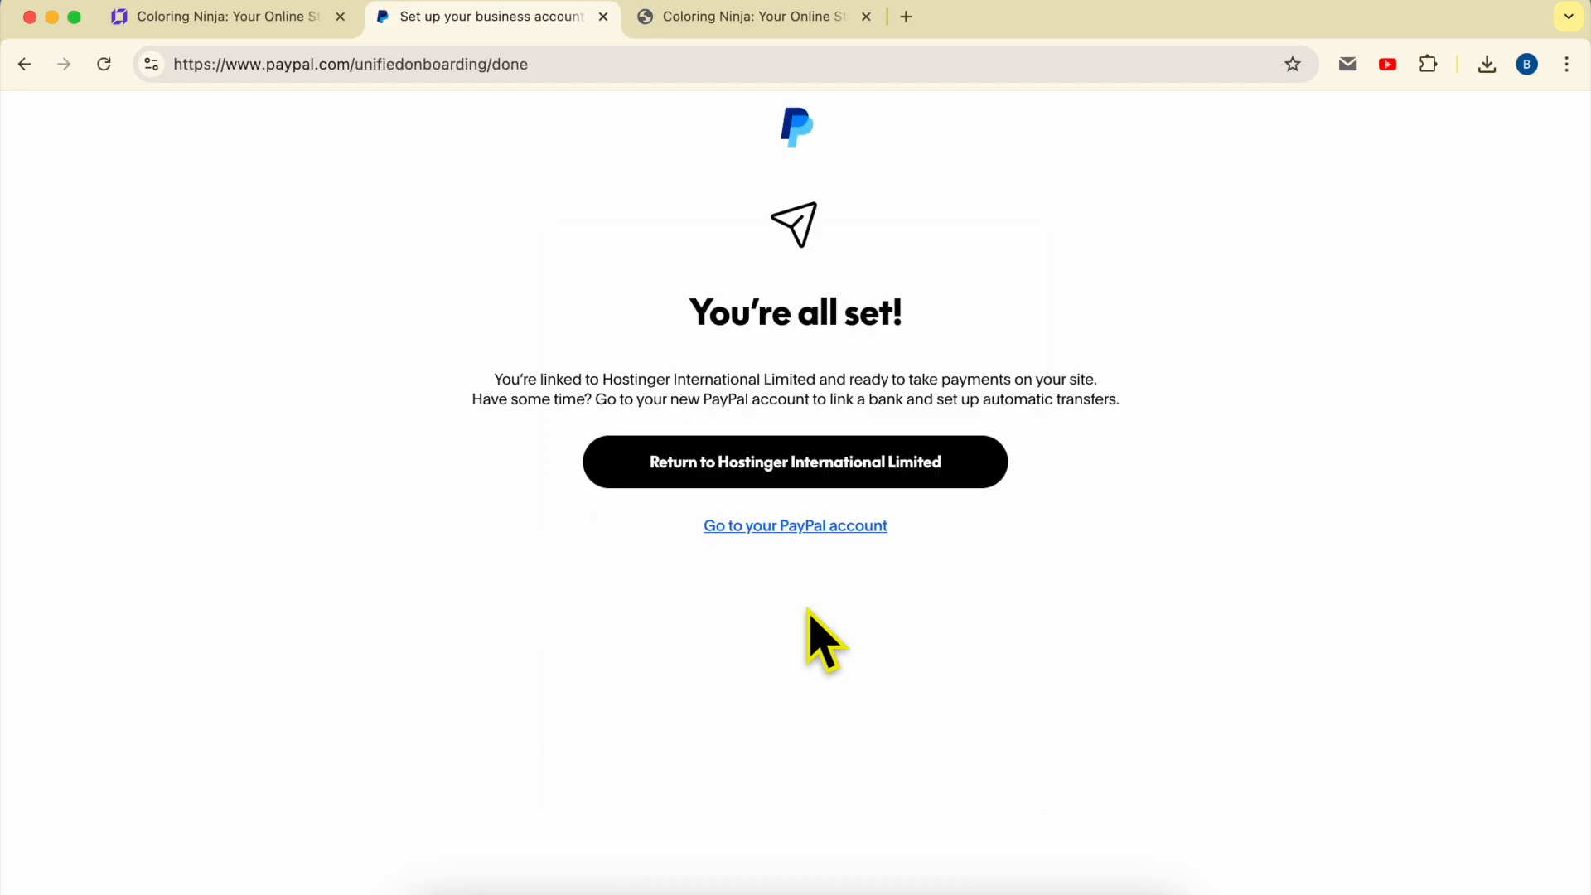
Step: Return from PayPal to the Hostinger store's payment settings and dismiss the setup notice
{"action": "left_click_drag", "start_coordinate": [684, 314], "coordinate": [1042, 330]}
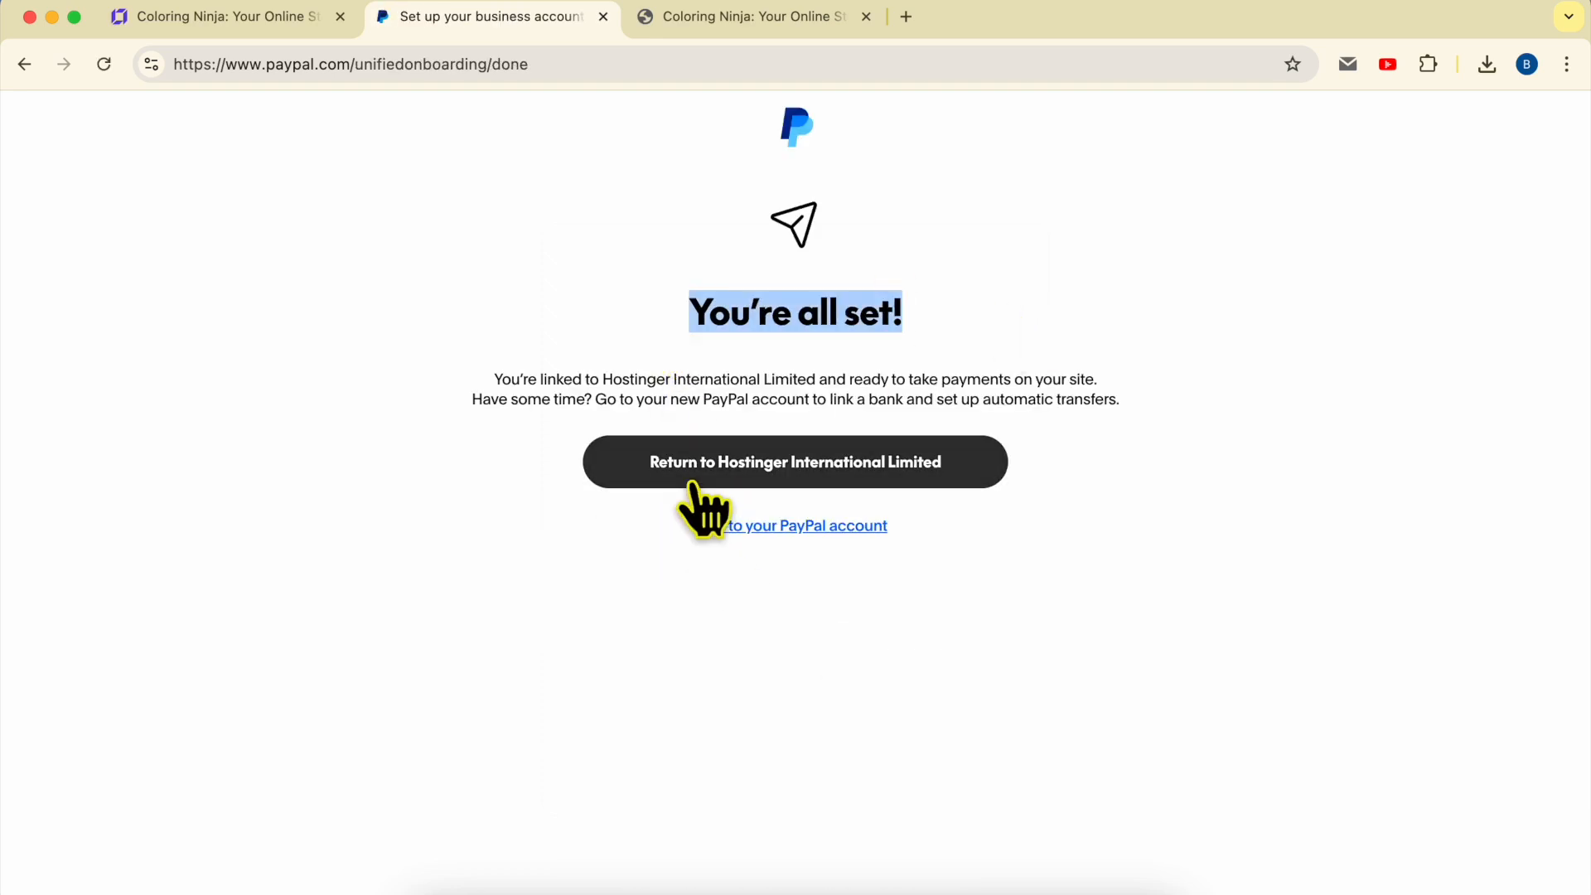
{"action": "left_click", "coordinate": [714, 472]}
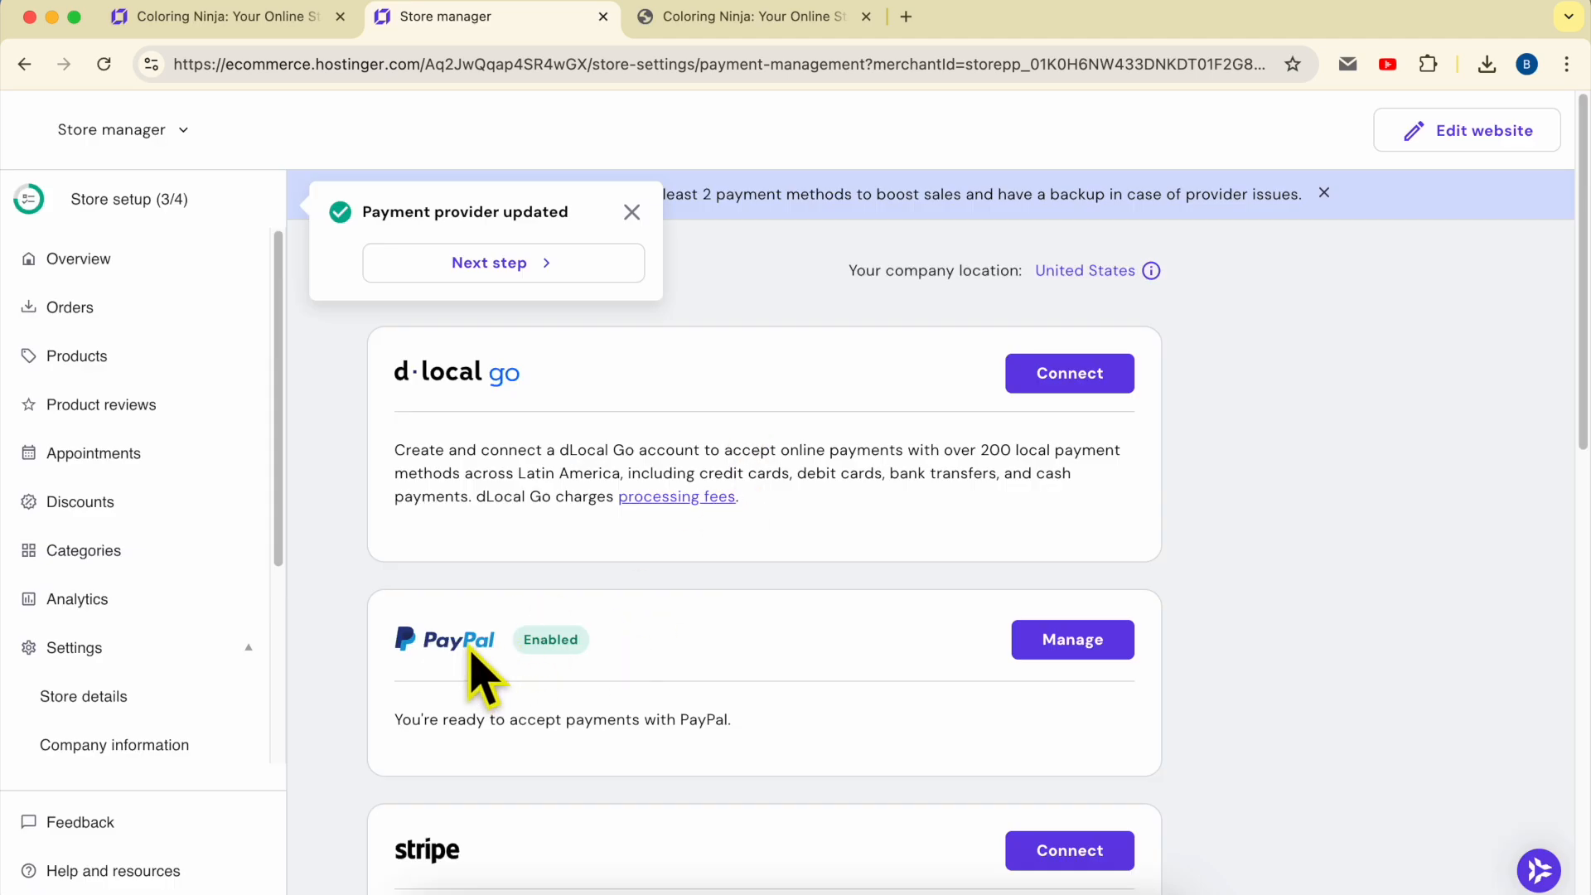
{"action": "left_click", "coordinate": [632, 211]}
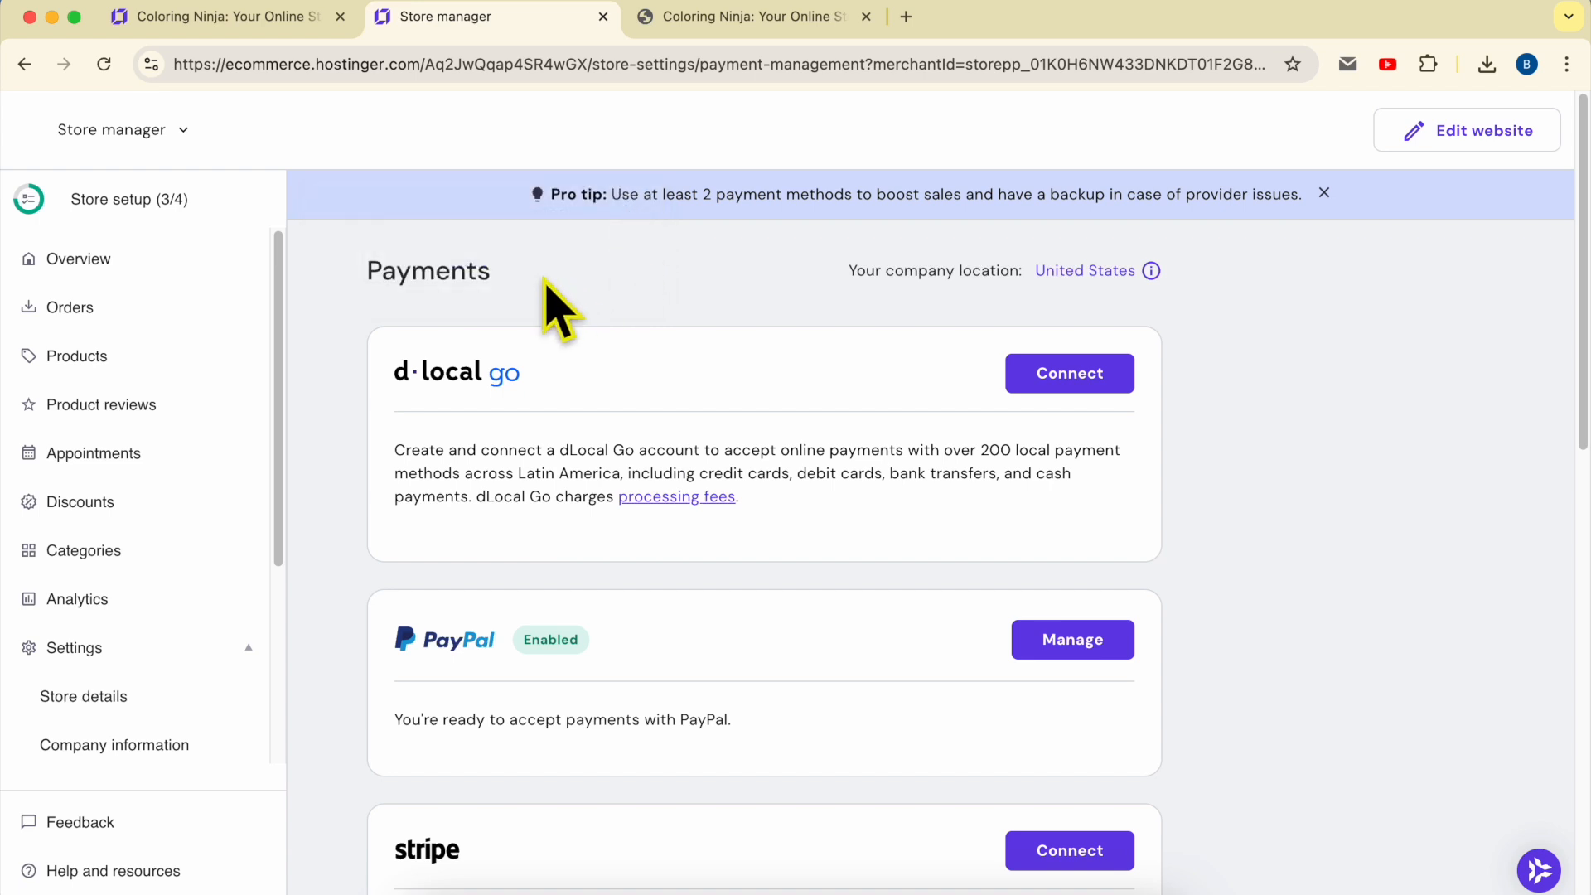
Step: Check the hand-drawn coloring book's price on its live product page
{"action": "left_click", "coordinate": [741, 25]}
{"action": "left_click", "coordinate": [1054, 335]}
{"action": "scroll", "coordinate": [1053, 360], "scroll_direction": "down", "scroll_amount": 1}
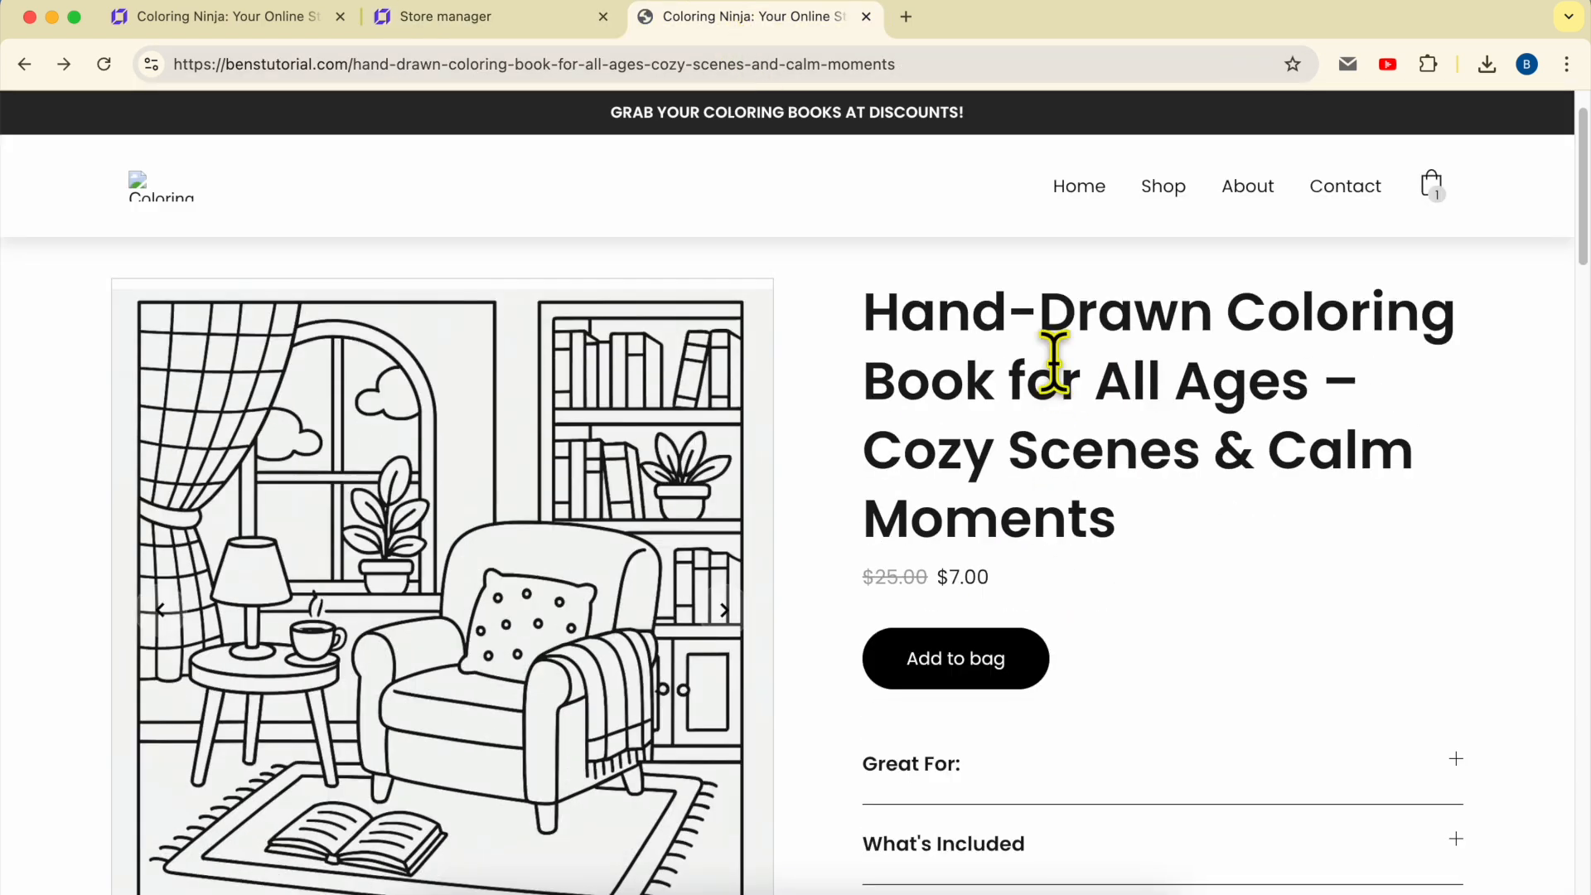
{"action": "double_click", "coordinate": [909, 573]}
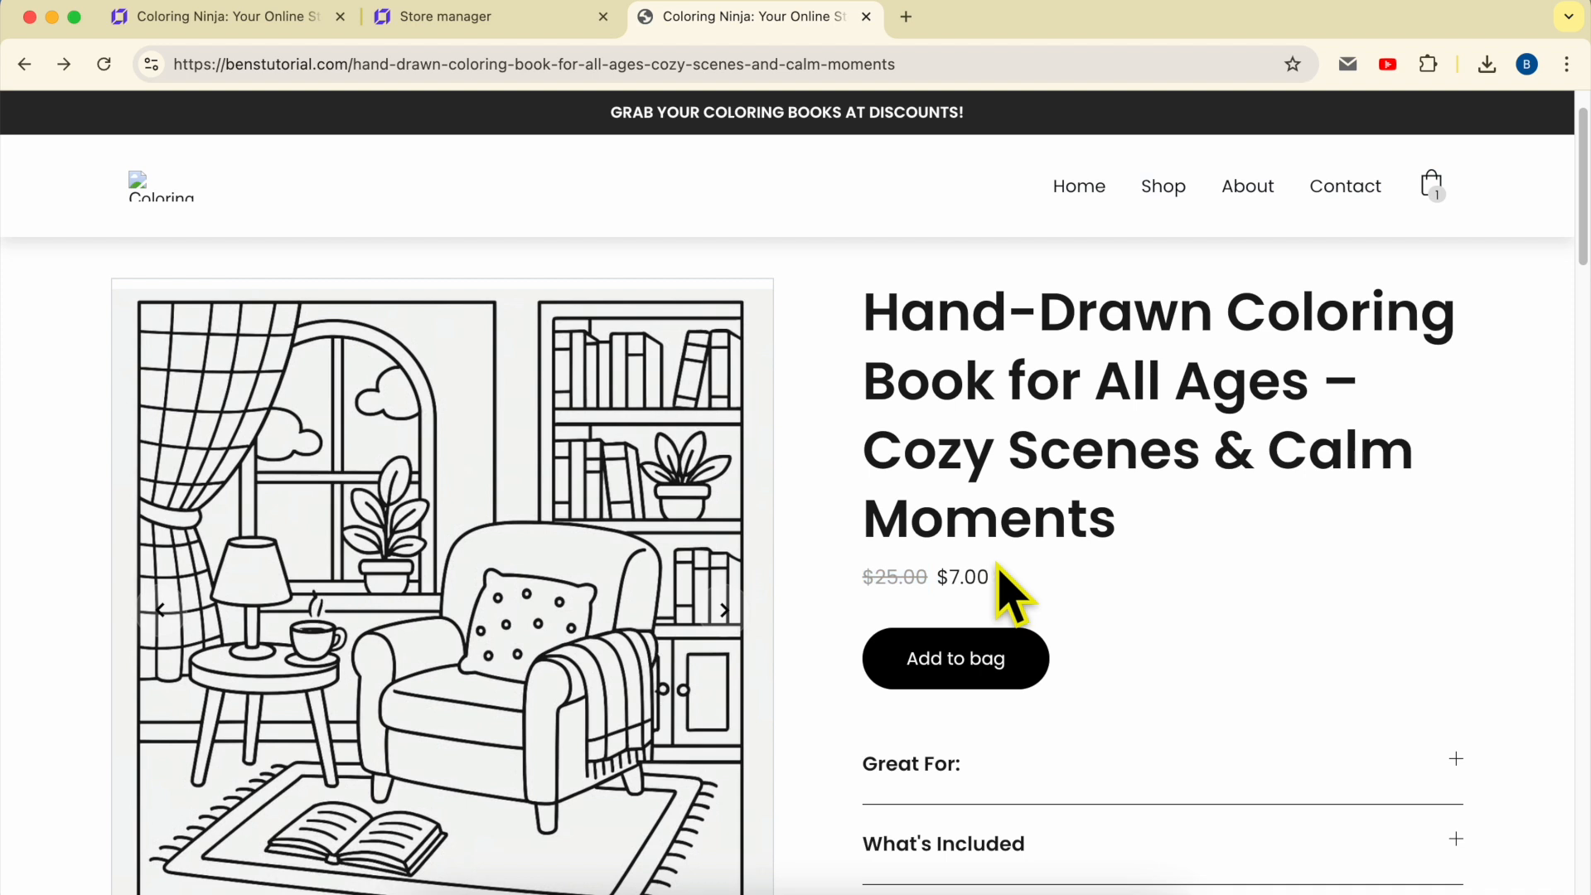
Step: Set the hand-drawn coloring book's price type to Free in the store's products and save the product
{"action": "left_click", "coordinate": [441, 23]}
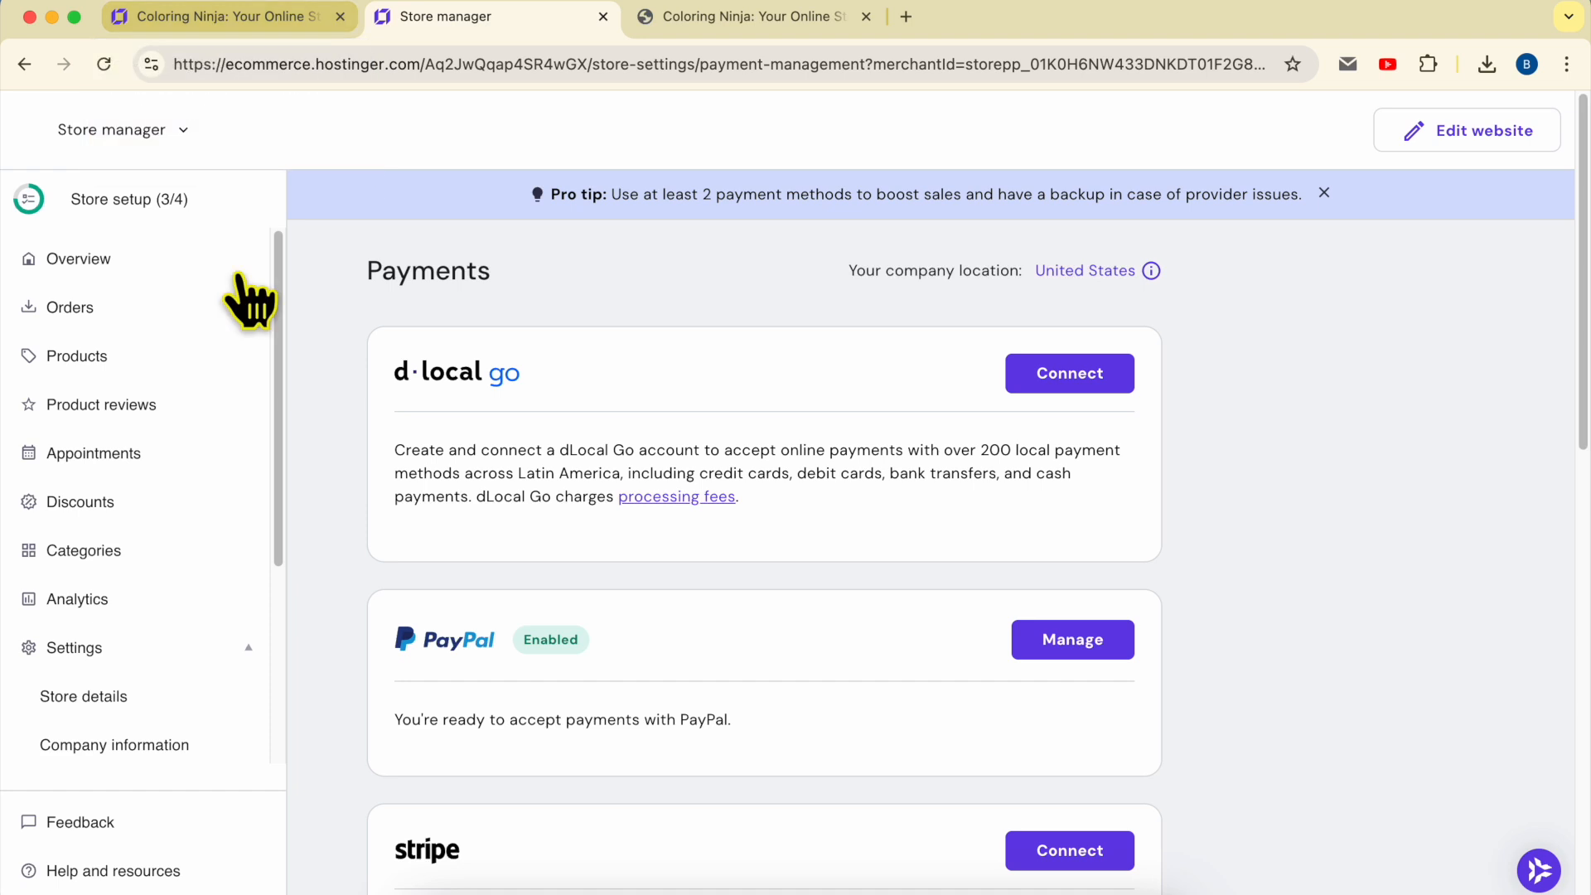
{"action": "left_click", "coordinate": [135, 369]}
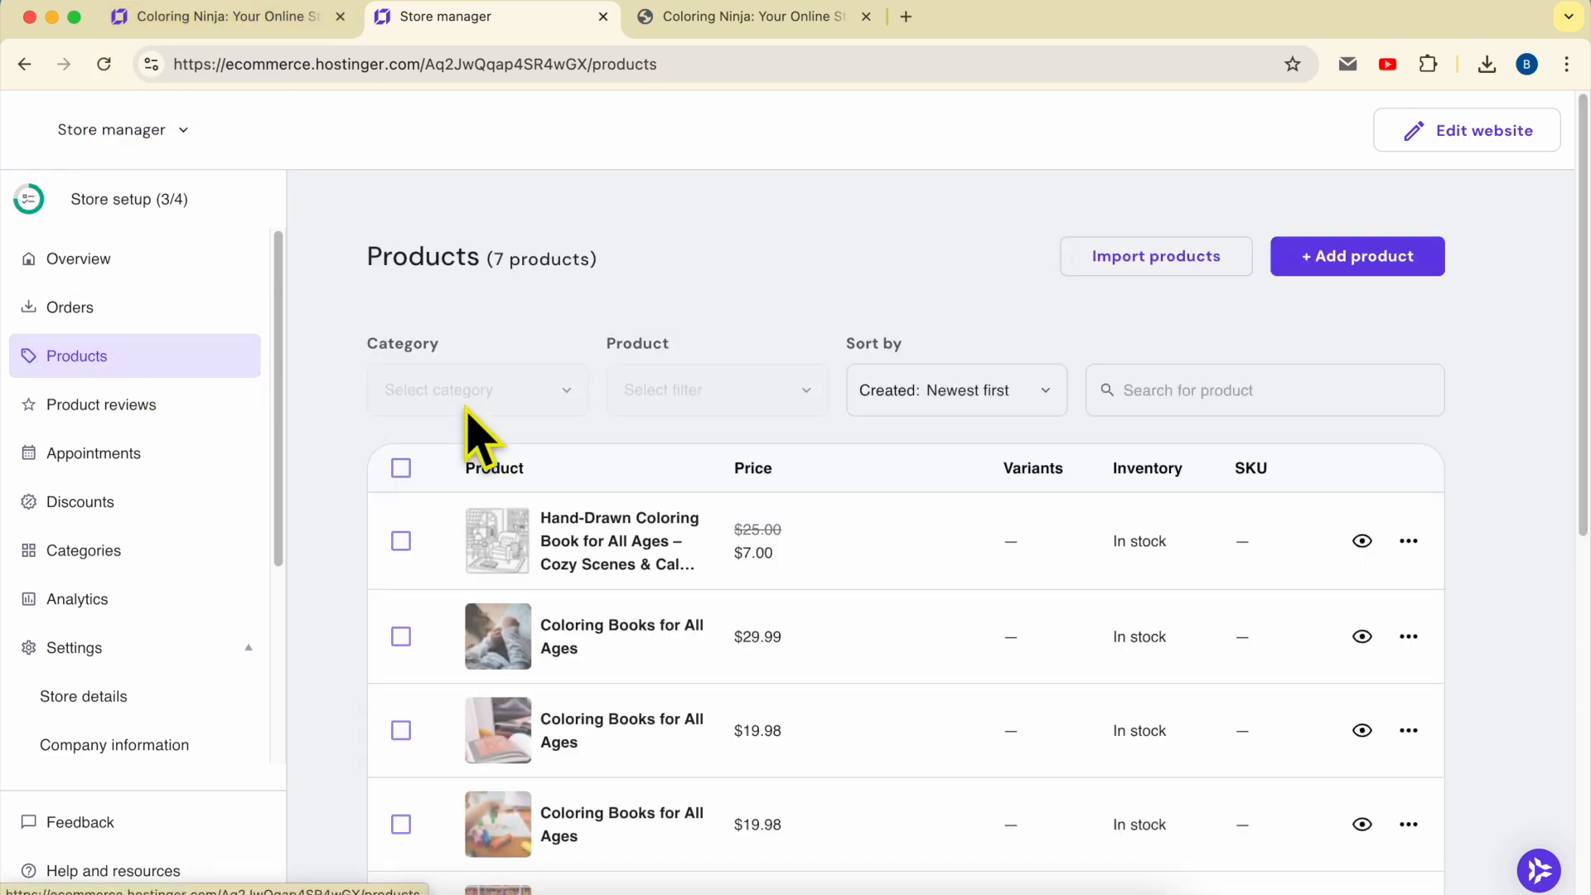
{"action": "left_click", "coordinate": [626, 553]}
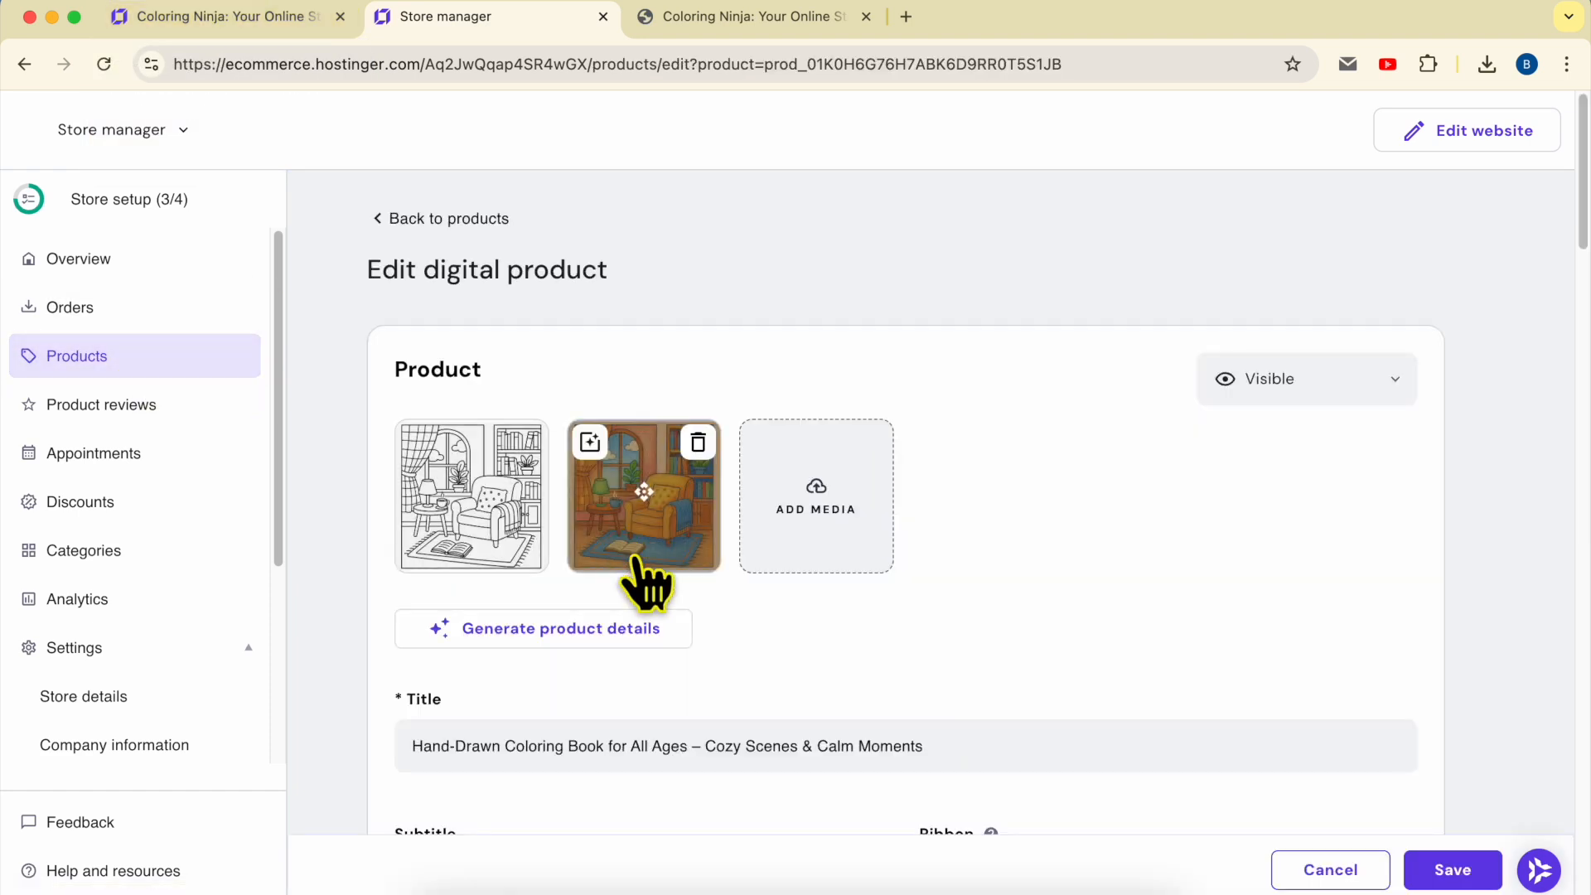
{"action": "scroll", "coordinate": [680, 626], "scroll_direction": "down", "scroll_amount": 4}
{"action": "scroll", "coordinate": [663, 621], "scroll_direction": "down", "scroll_amount": 9}
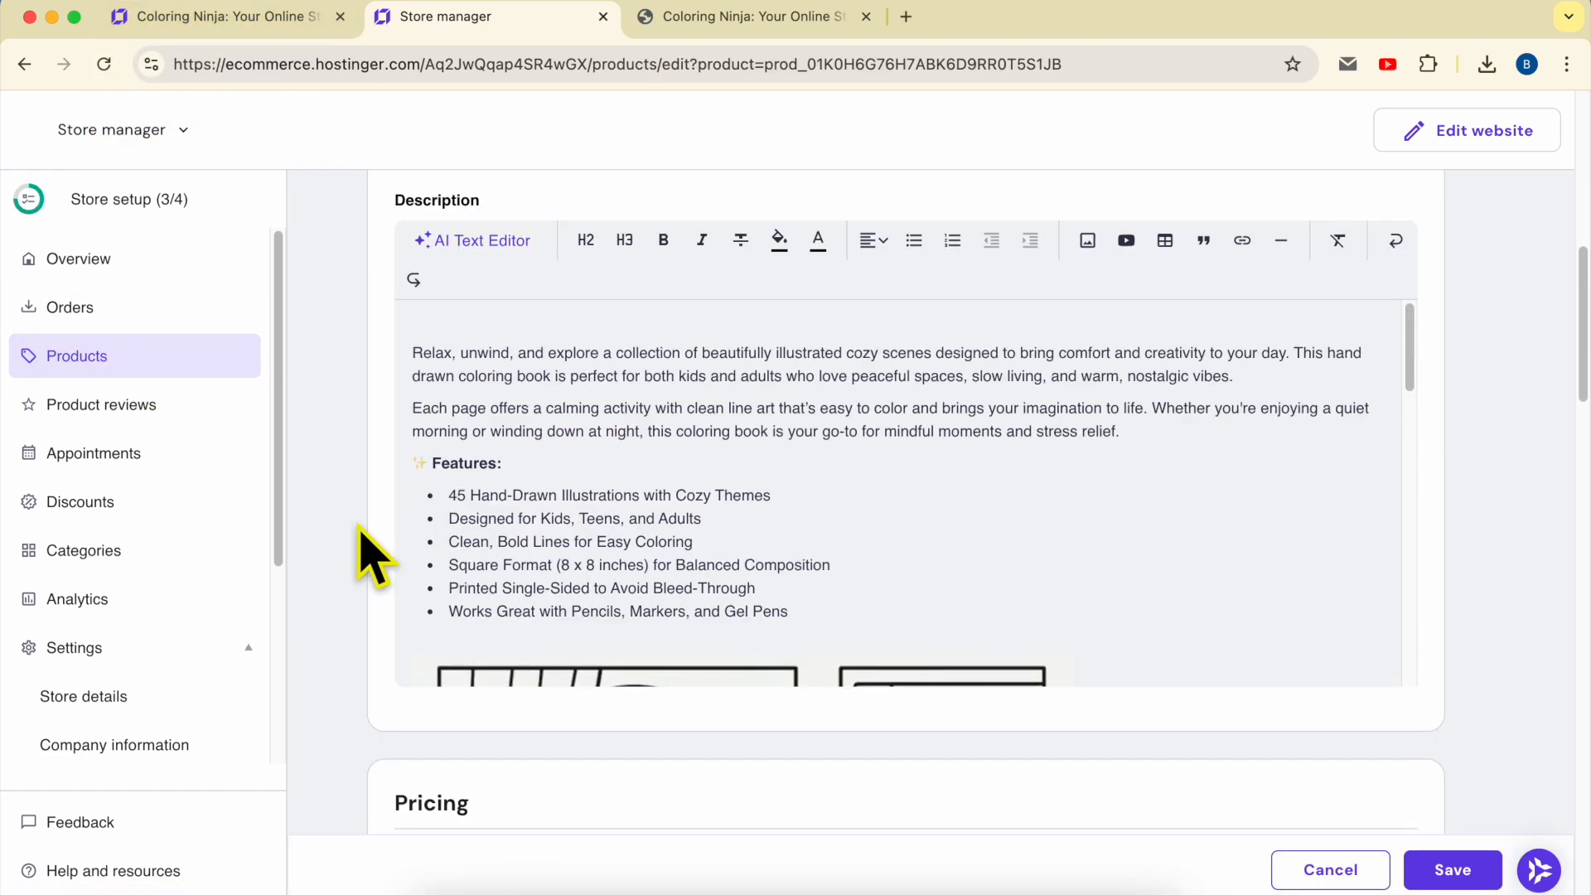
{"action": "scroll", "coordinate": [531, 613], "scroll_direction": "down", "scroll_amount": 1}
{"action": "left_click", "coordinate": [534, 587]}
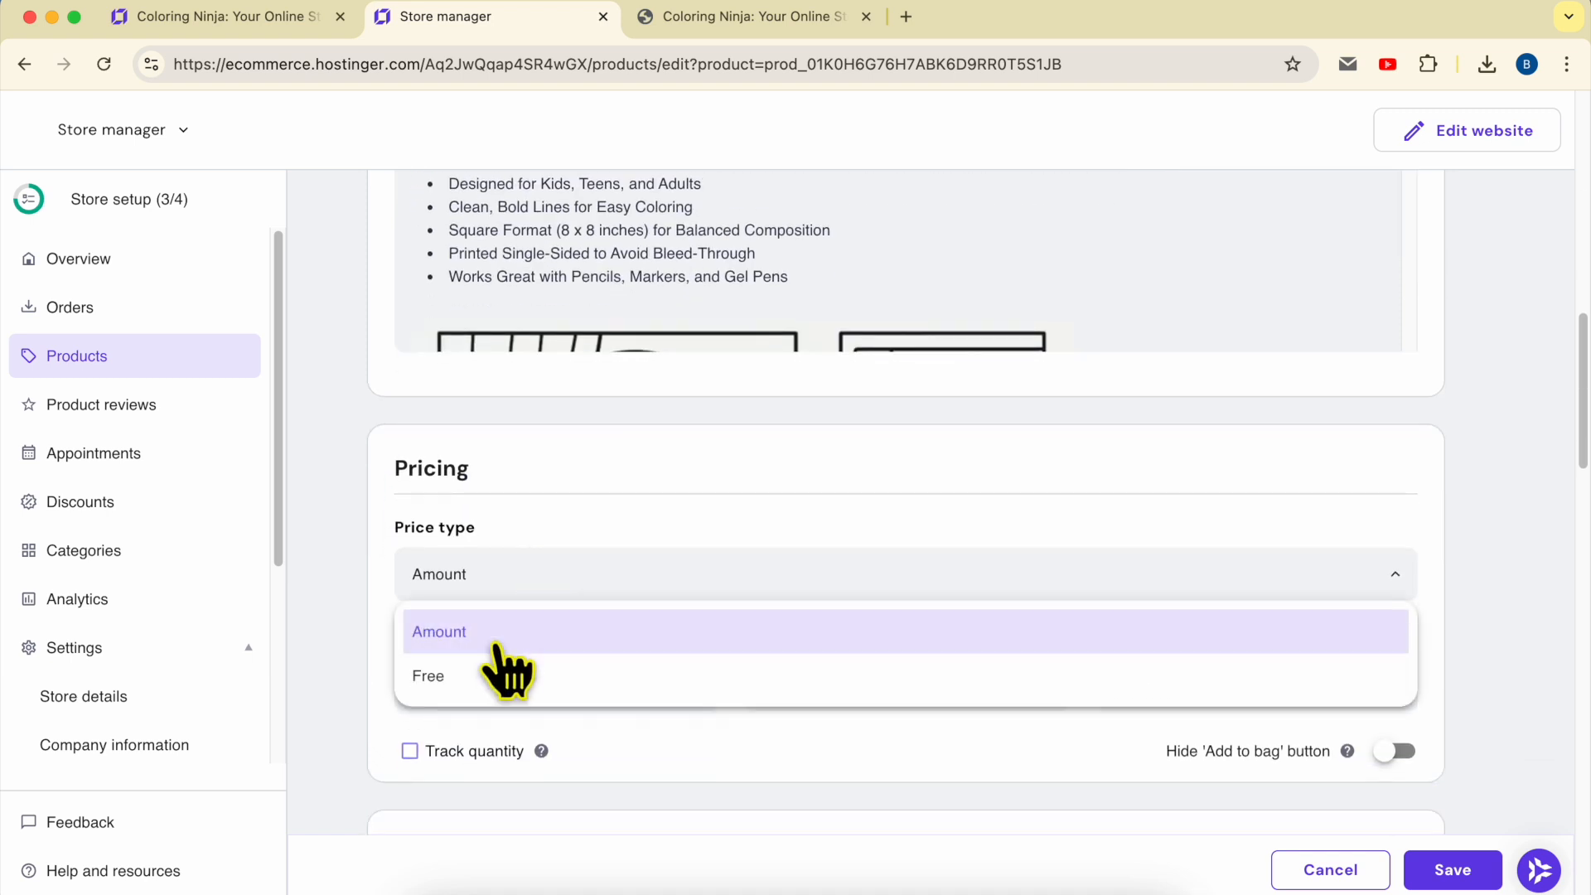
{"action": "left_click", "coordinate": [472, 669]}
{"action": "scroll", "coordinate": [1360, 809], "scroll_direction": "down", "scroll_amount": 2}
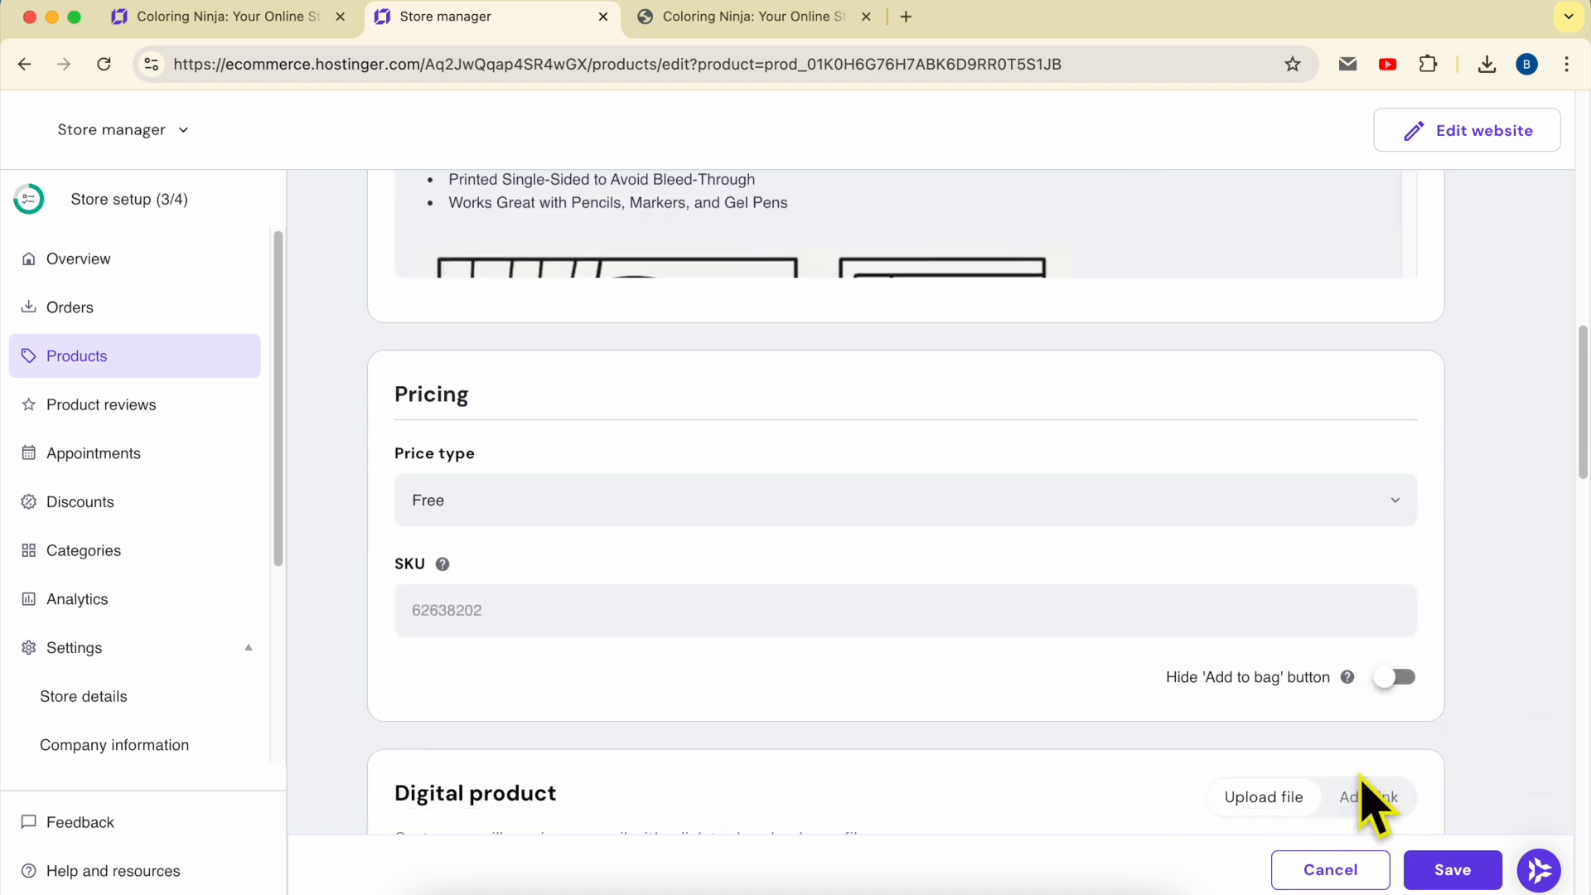
{"action": "left_click", "coordinate": [1452, 870]}
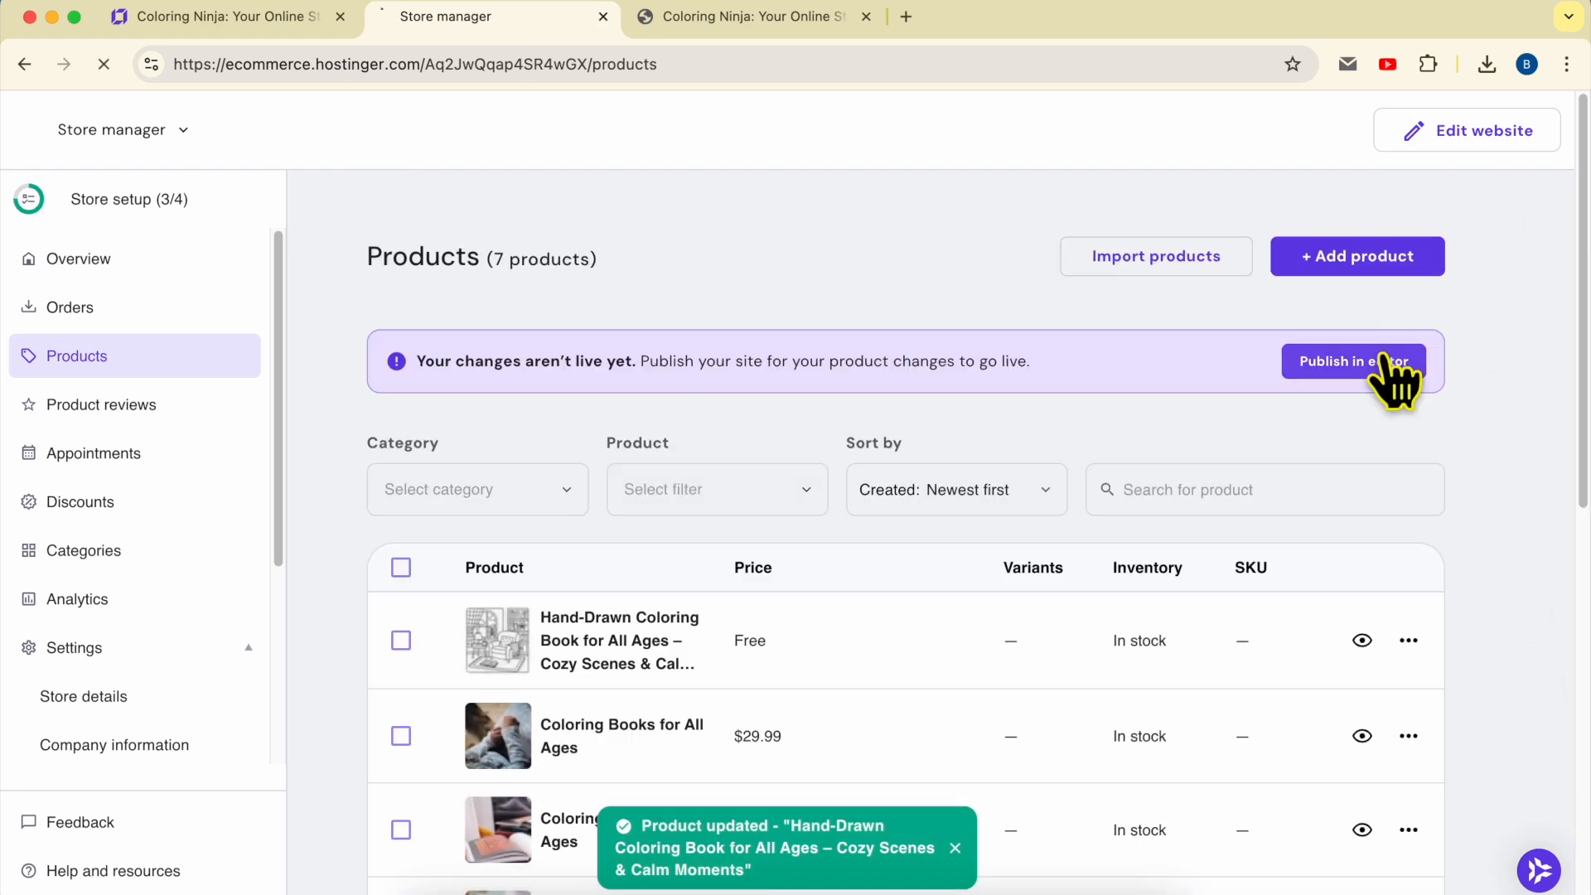
Step: Update the live website with the product change and add the coloring book to the bag on its product page
{"action": "left_click", "coordinate": [1395, 381]}
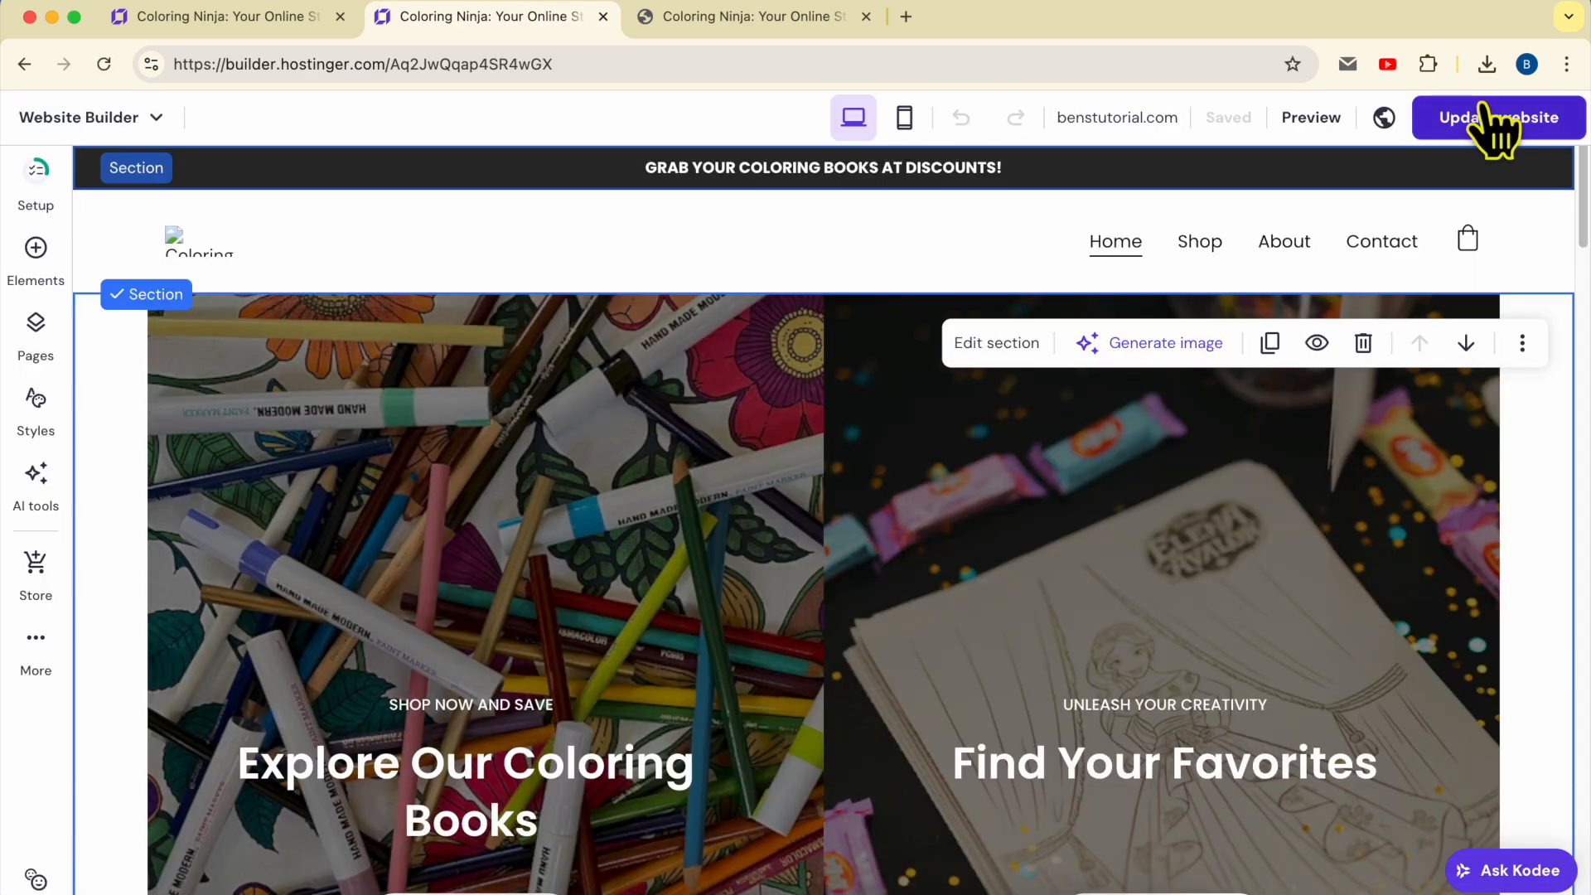
{"action": "left_click", "coordinate": [1487, 120]}
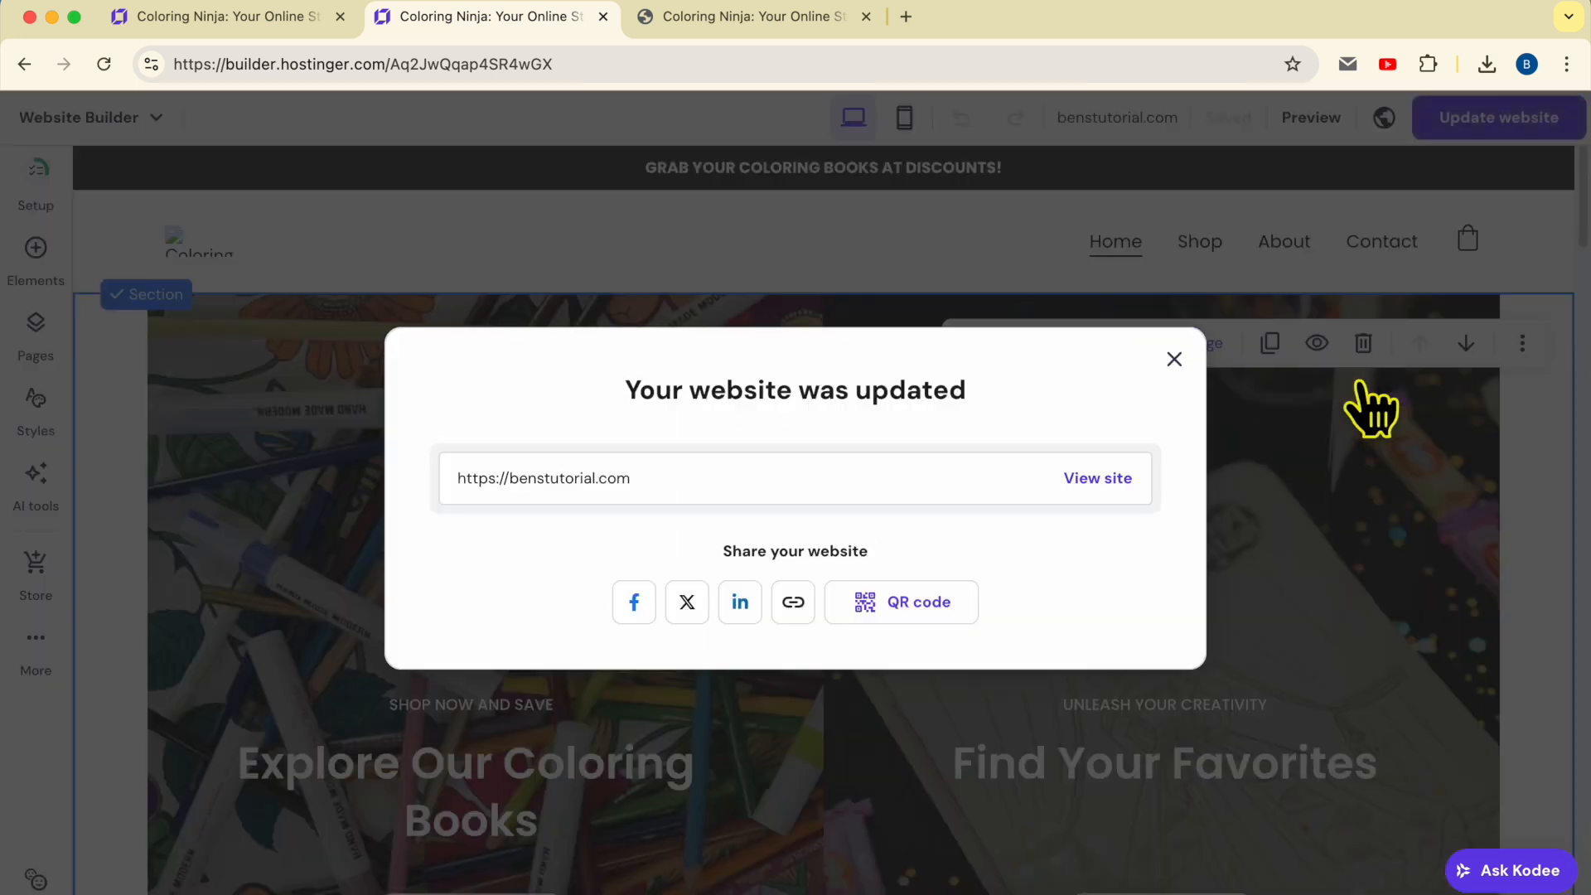
{"action": "left_click", "coordinate": [779, 18]}
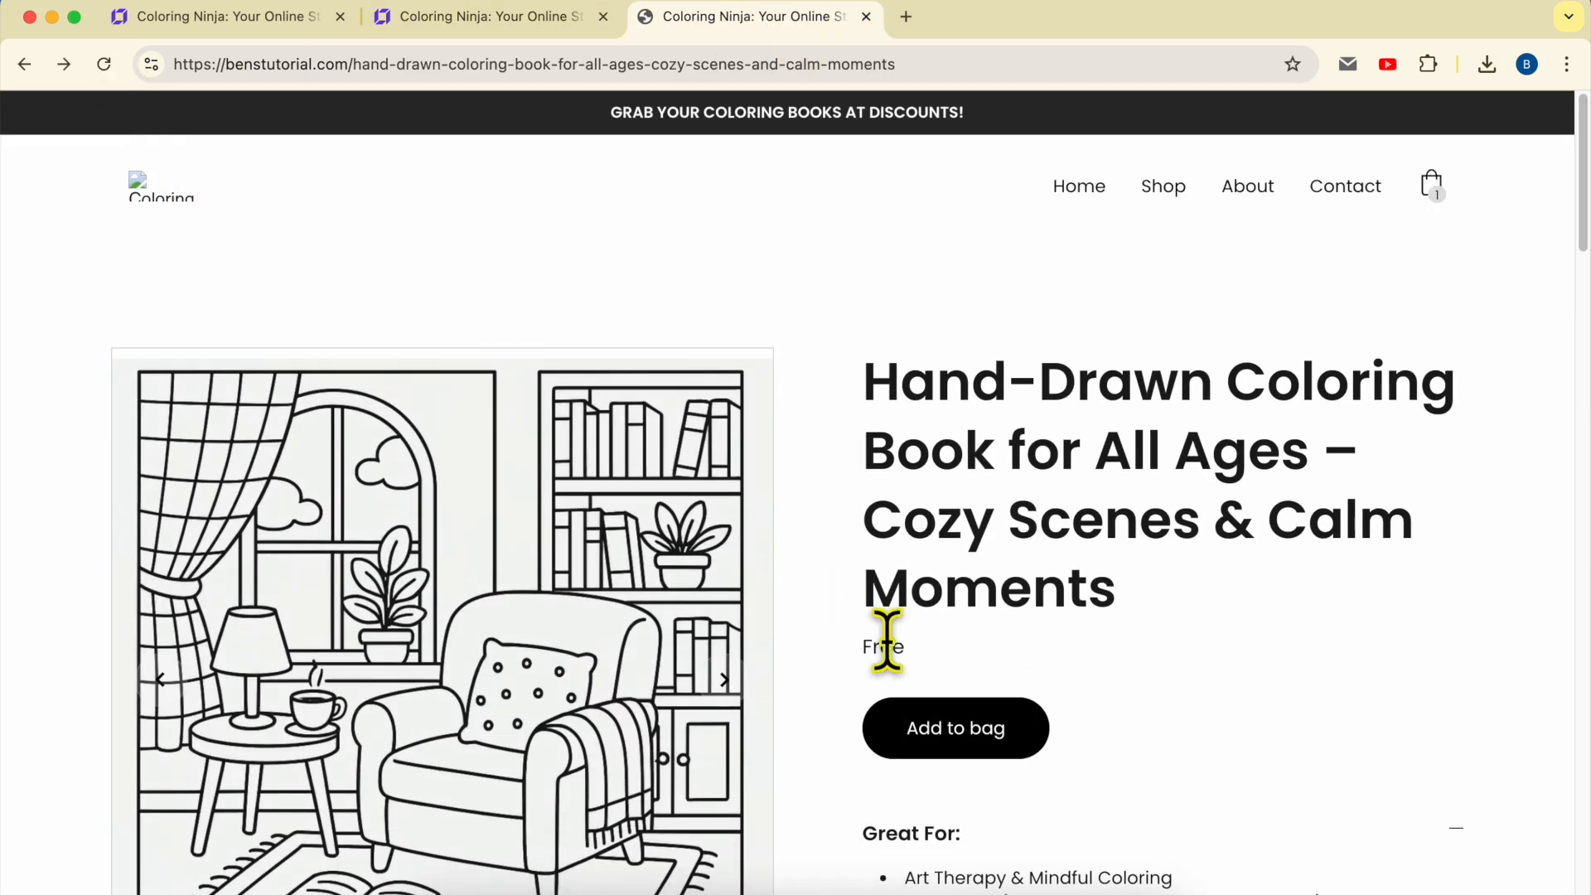
{"action": "left_click", "coordinate": [994, 750]}
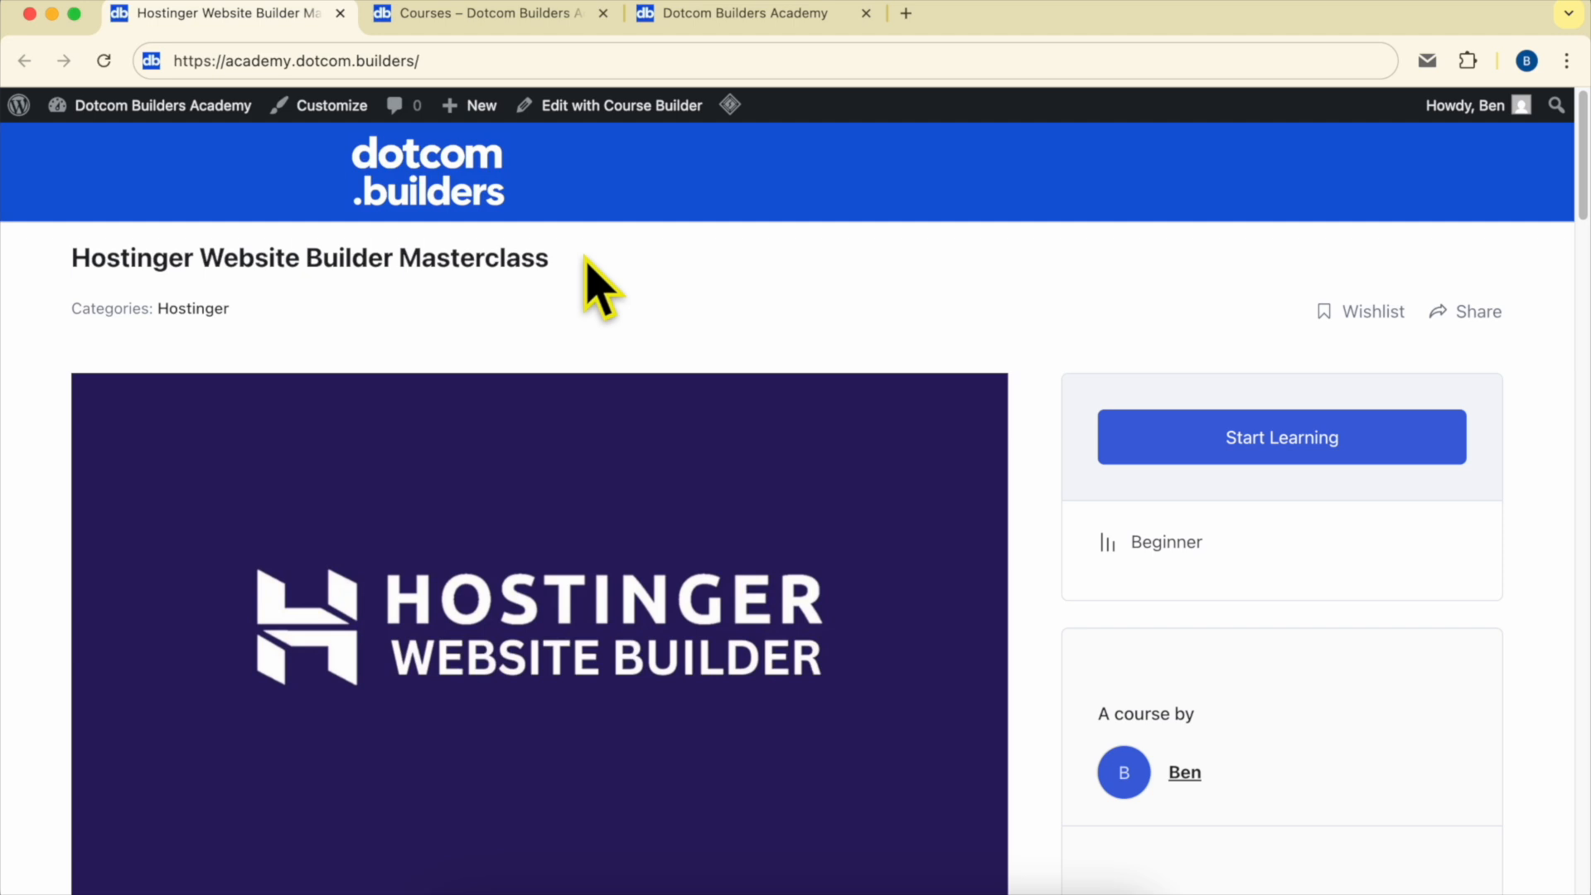
Step: Examine the course content of the Hostinger Website Builder Masterclass on the Dotcom Builders Academy site
{"action": "scroll", "coordinate": [585, 258], "scroll_direction": "down", "scroll_amount": 15}
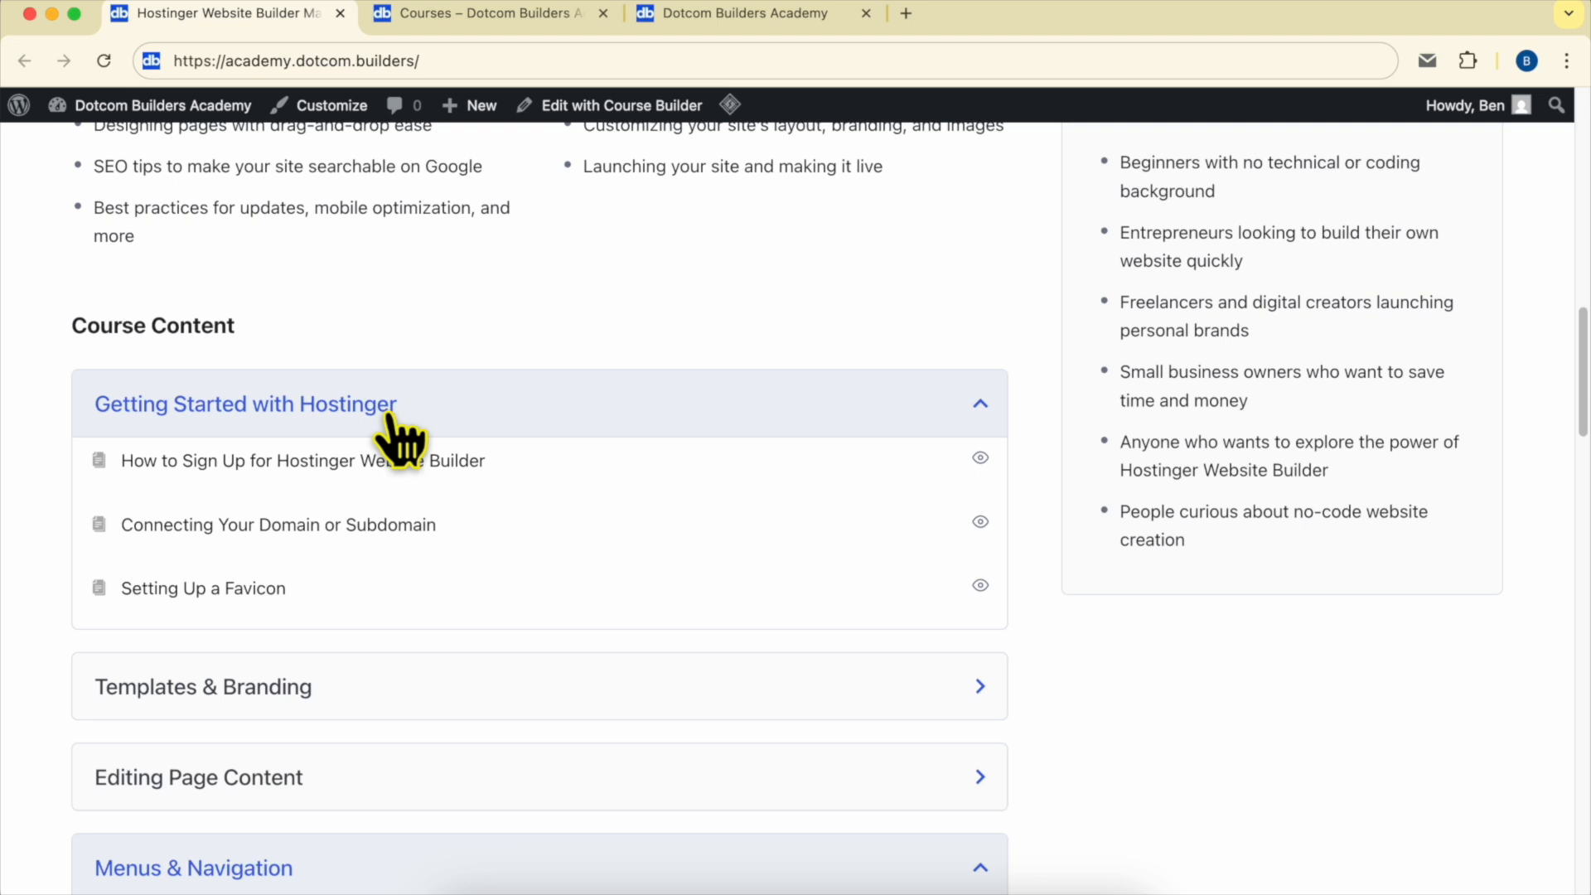
{"action": "scroll", "coordinate": [398, 434], "scroll_direction": "down", "scroll_amount": 4}
{"action": "scroll", "coordinate": [249, 435], "scroll_direction": "down", "scroll_amount": 2}
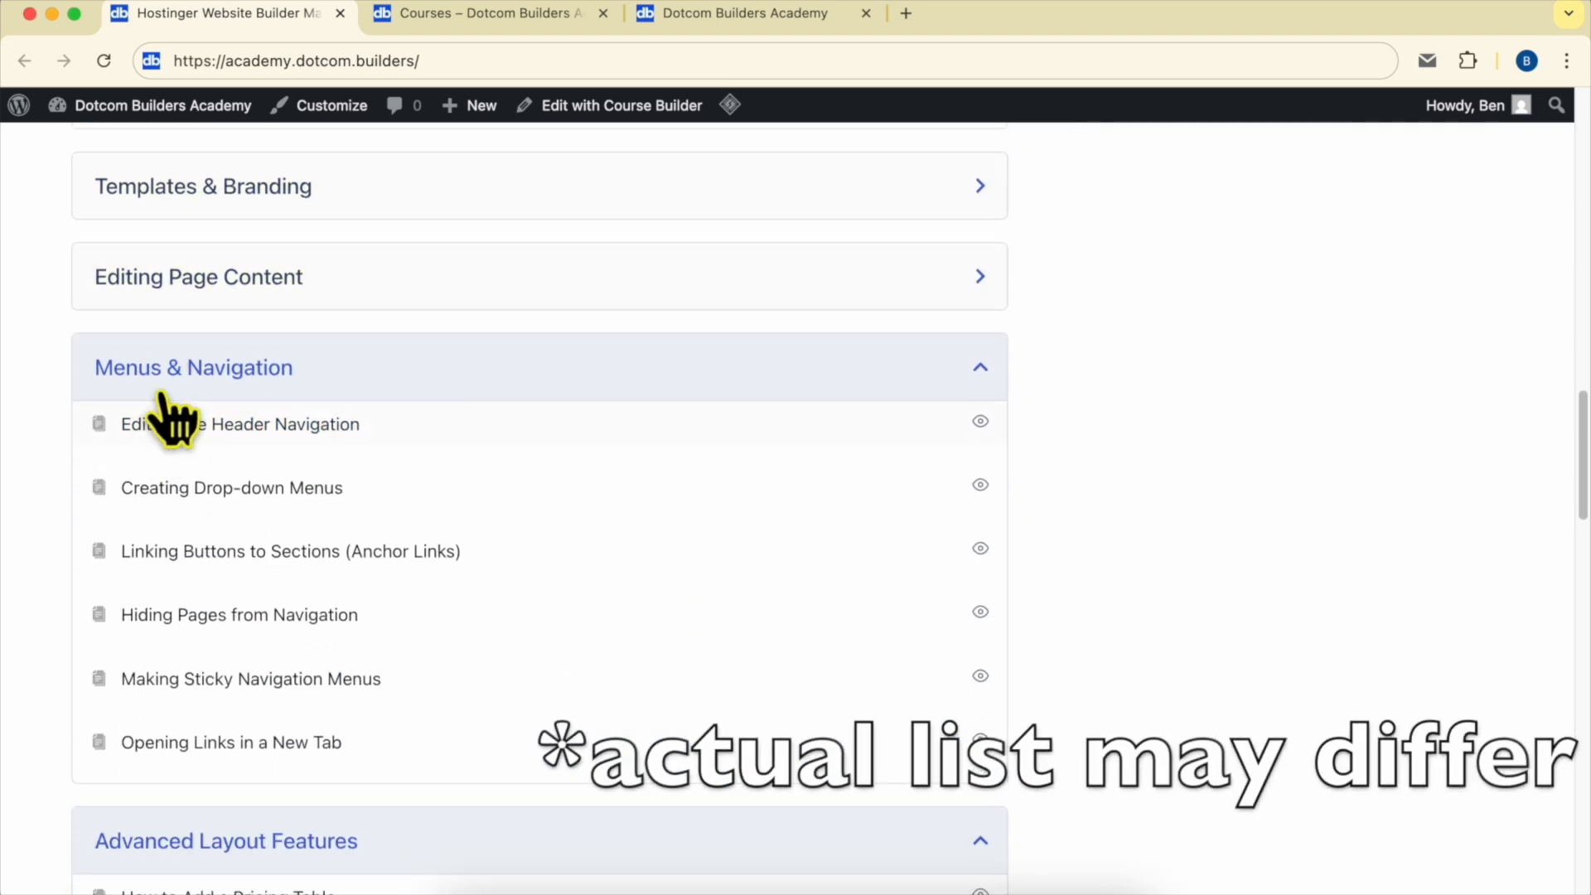
{"action": "left_click", "coordinate": [292, 300]}
{"action": "scroll", "coordinate": [364, 522], "scroll_direction": "down", "scroll_amount": 2}
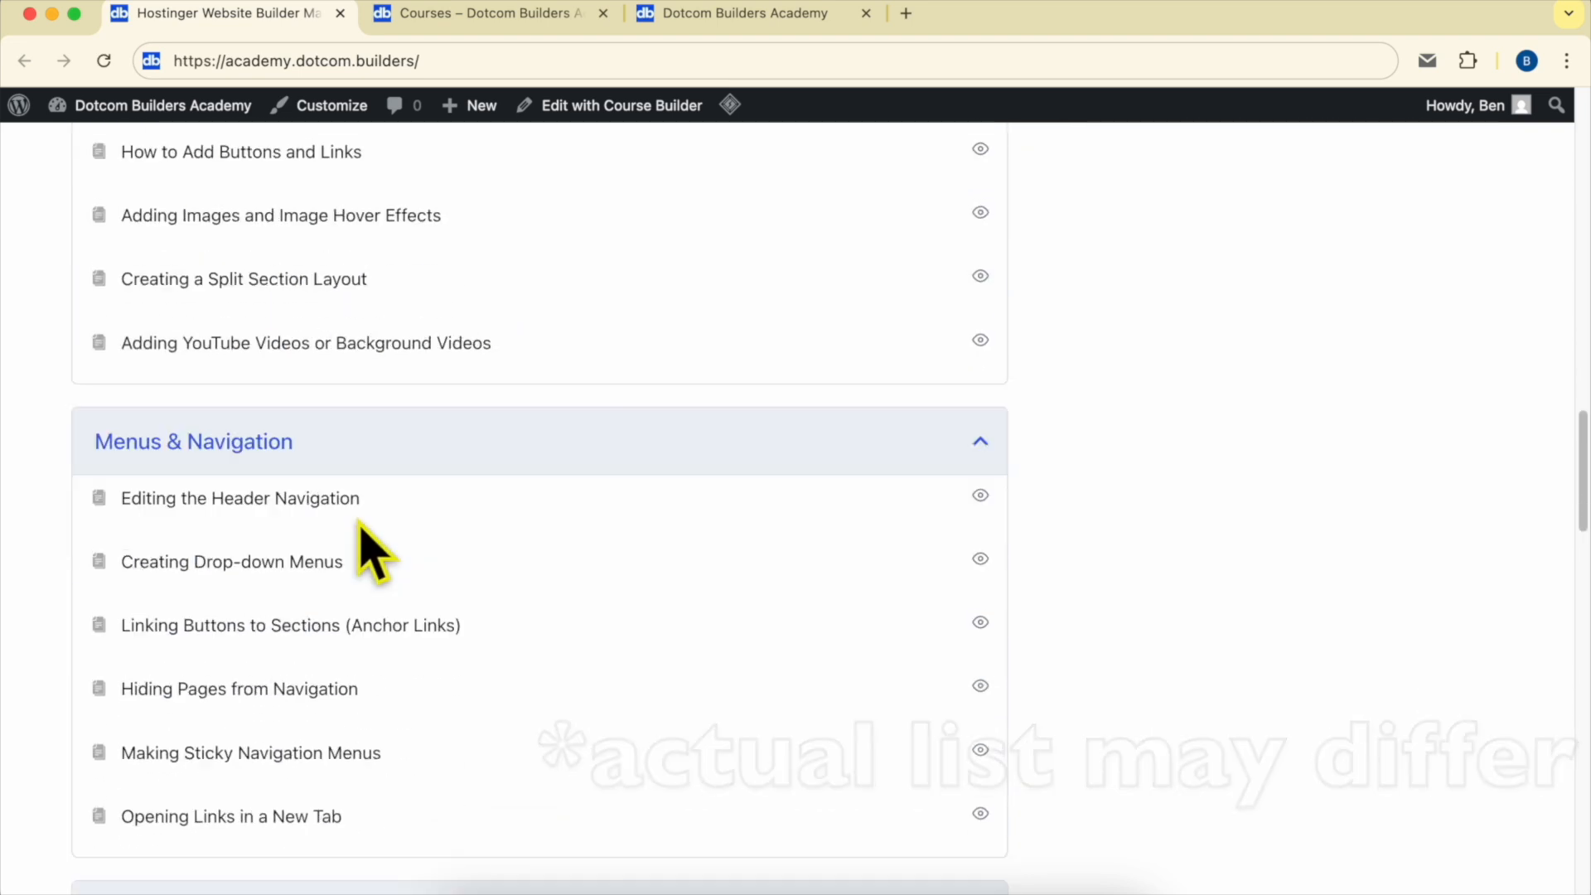
{"action": "scroll", "coordinate": [274, 391], "scroll_direction": "down", "scroll_amount": 3}
{"action": "scroll", "coordinate": [369, 355], "scroll_direction": "down", "scroll_amount": 7}
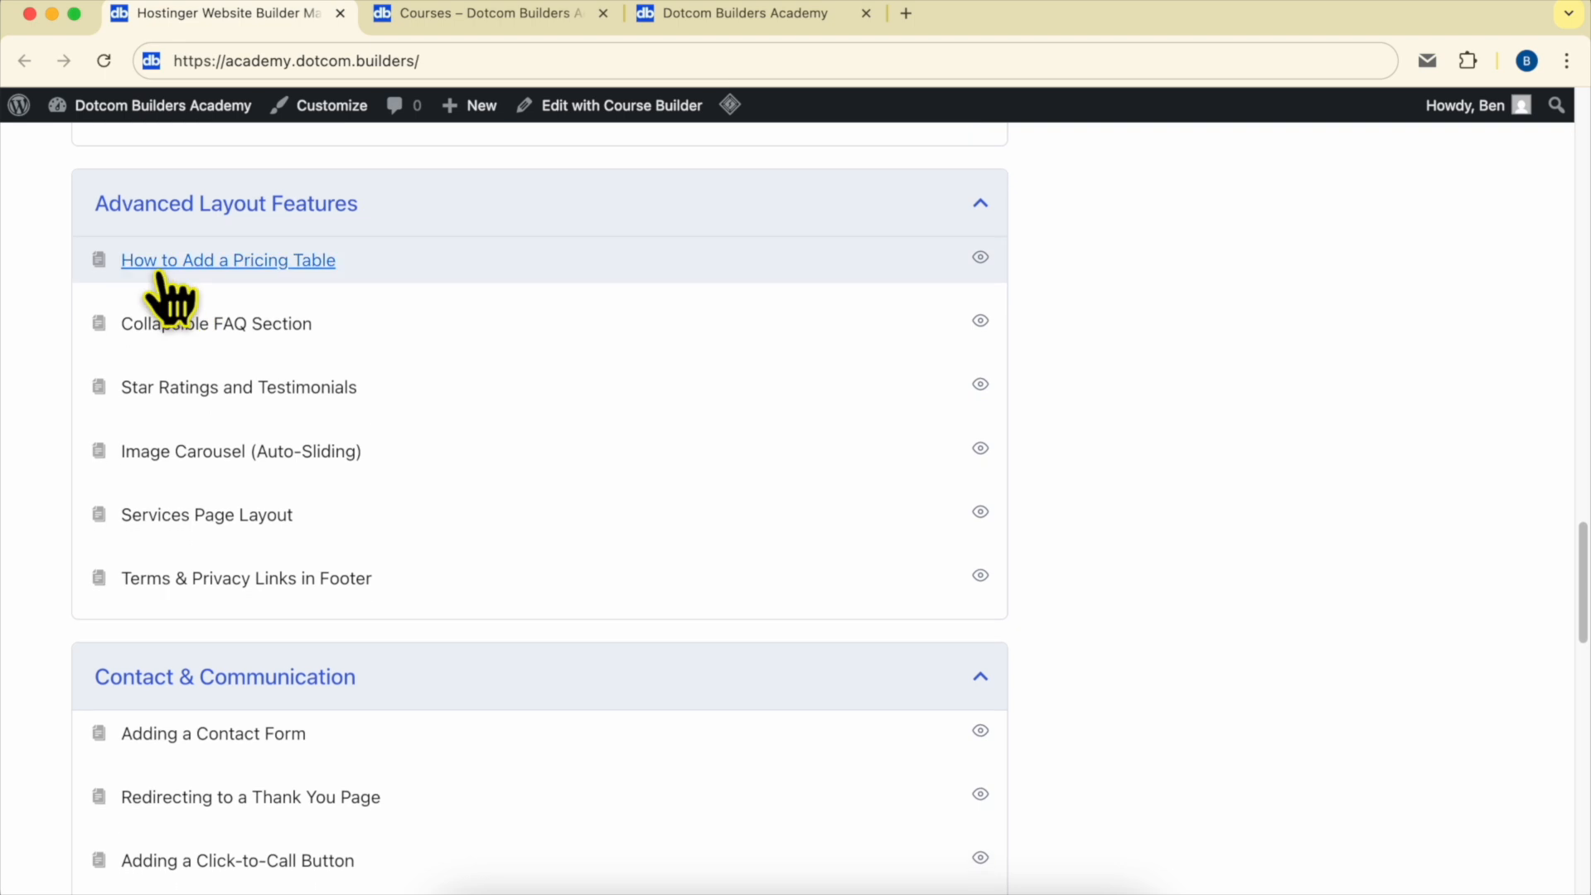
{"action": "scroll", "coordinate": [256, 398], "scroll_direction": "down", "scroll_amount": 6}
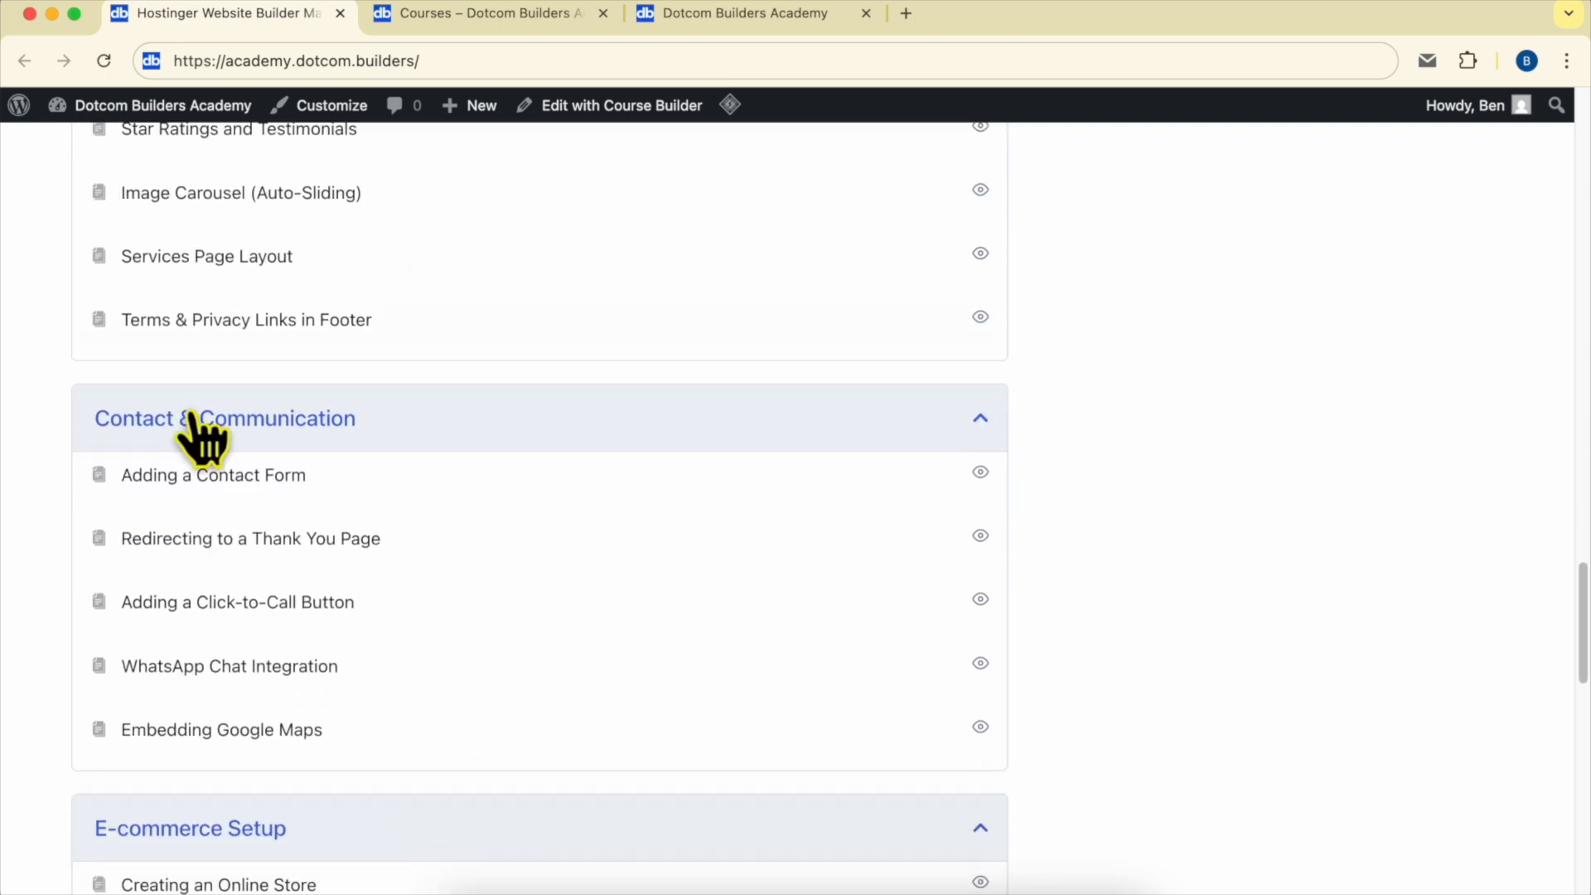
{"action": "scroll", "coordinate": [188, 587], "scroll_direction": "down", "scroll_amount": 7}
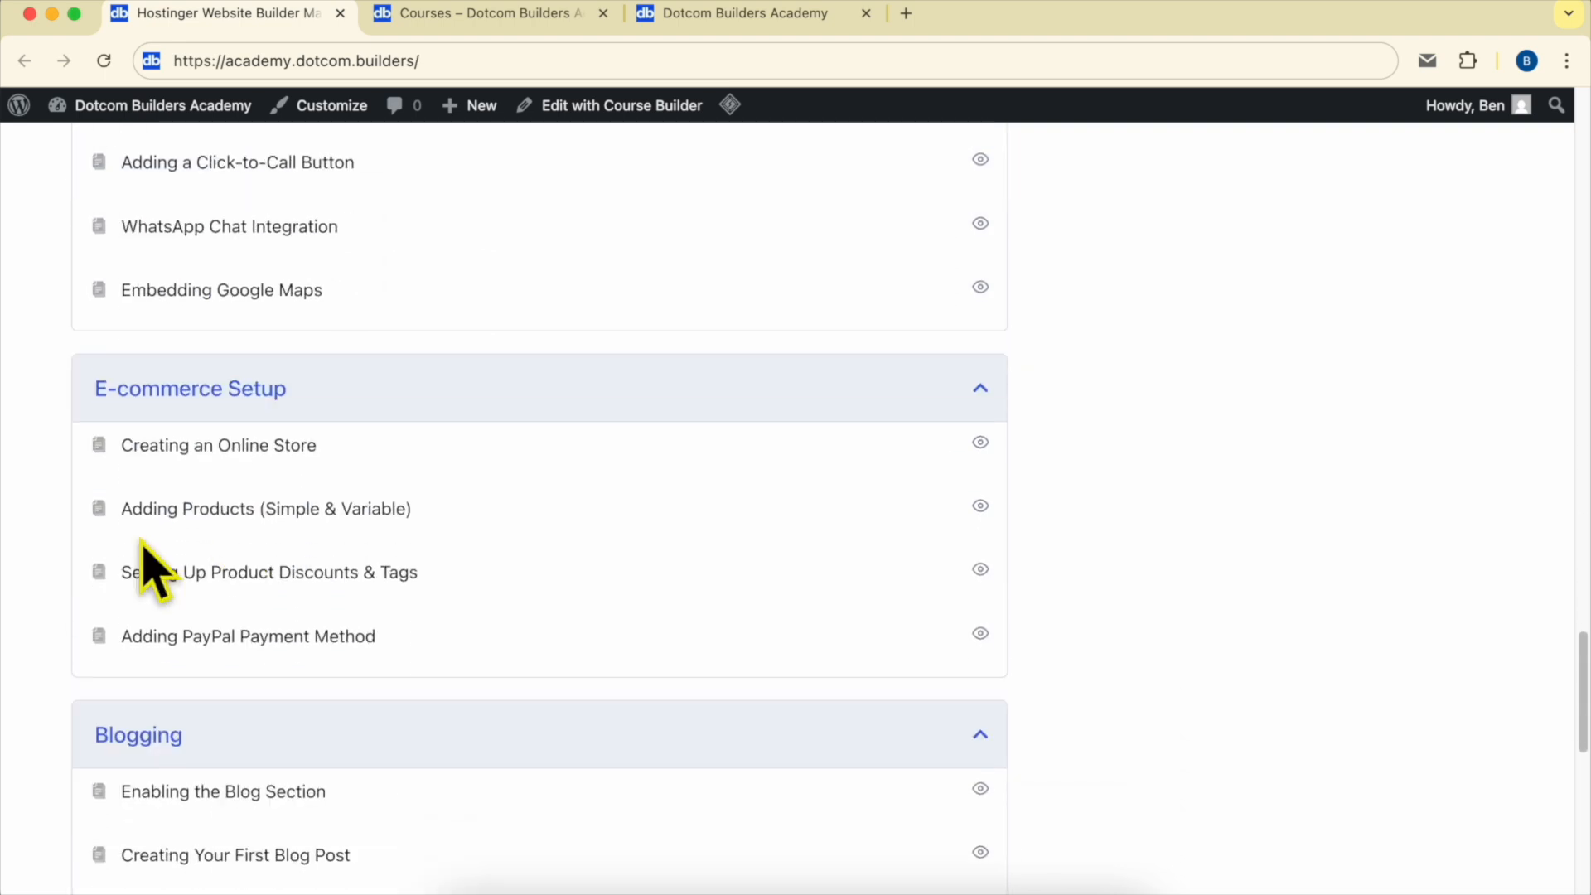
{"action": "scroll", "coordinate": [118, 464], "scroll_direction": "down", "scroll_amount": 6}
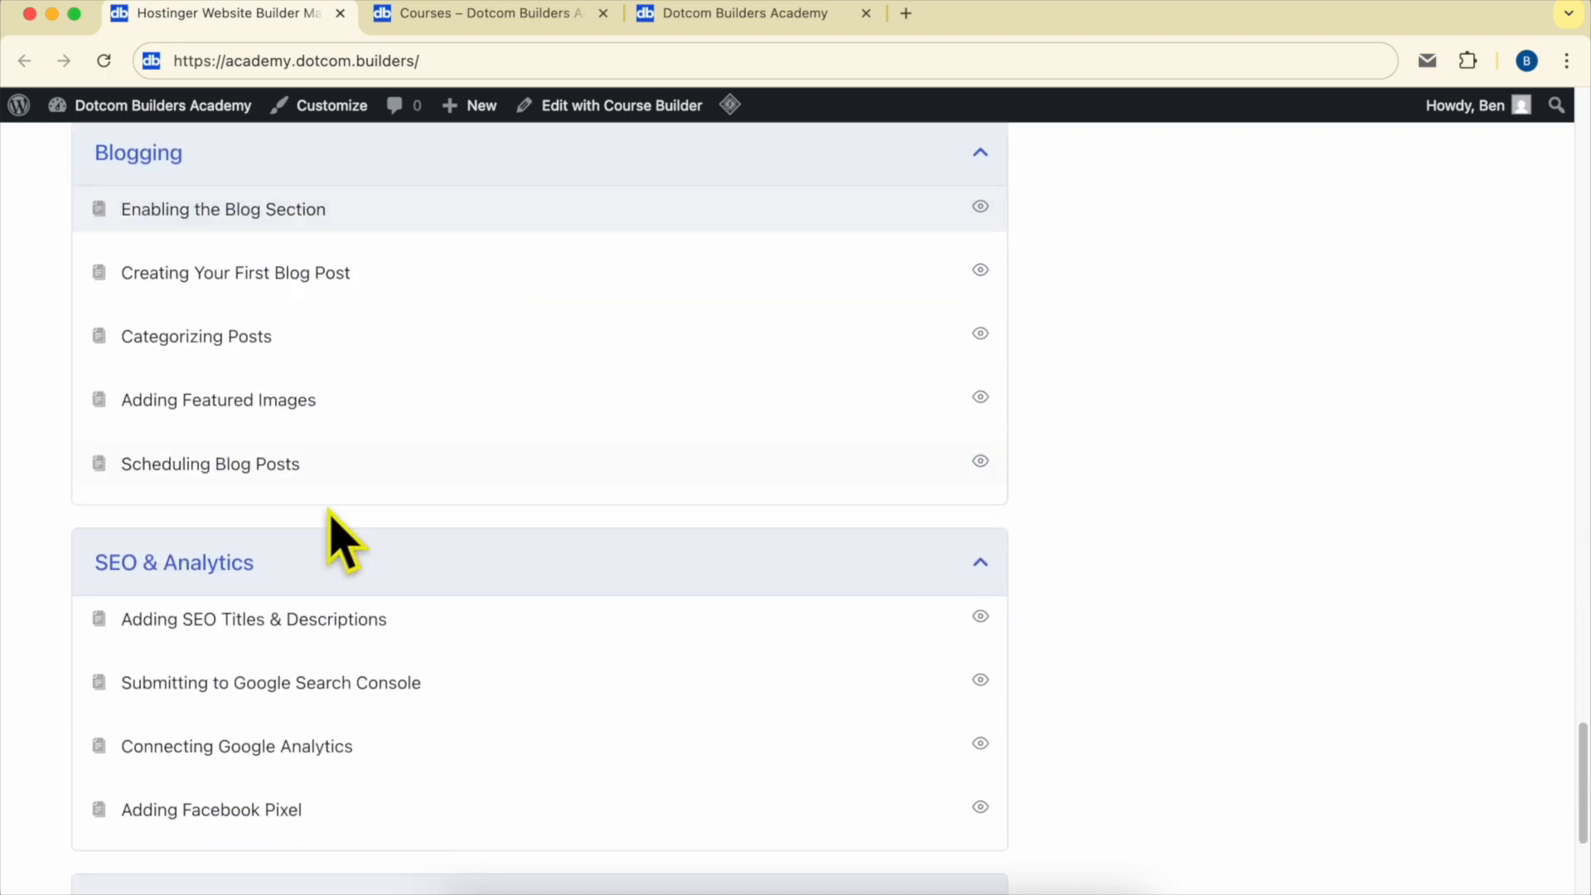
{"action": "scroll", "coordinate": [156, 639], "scroll_direction": "down", "scroll_amount": 1}
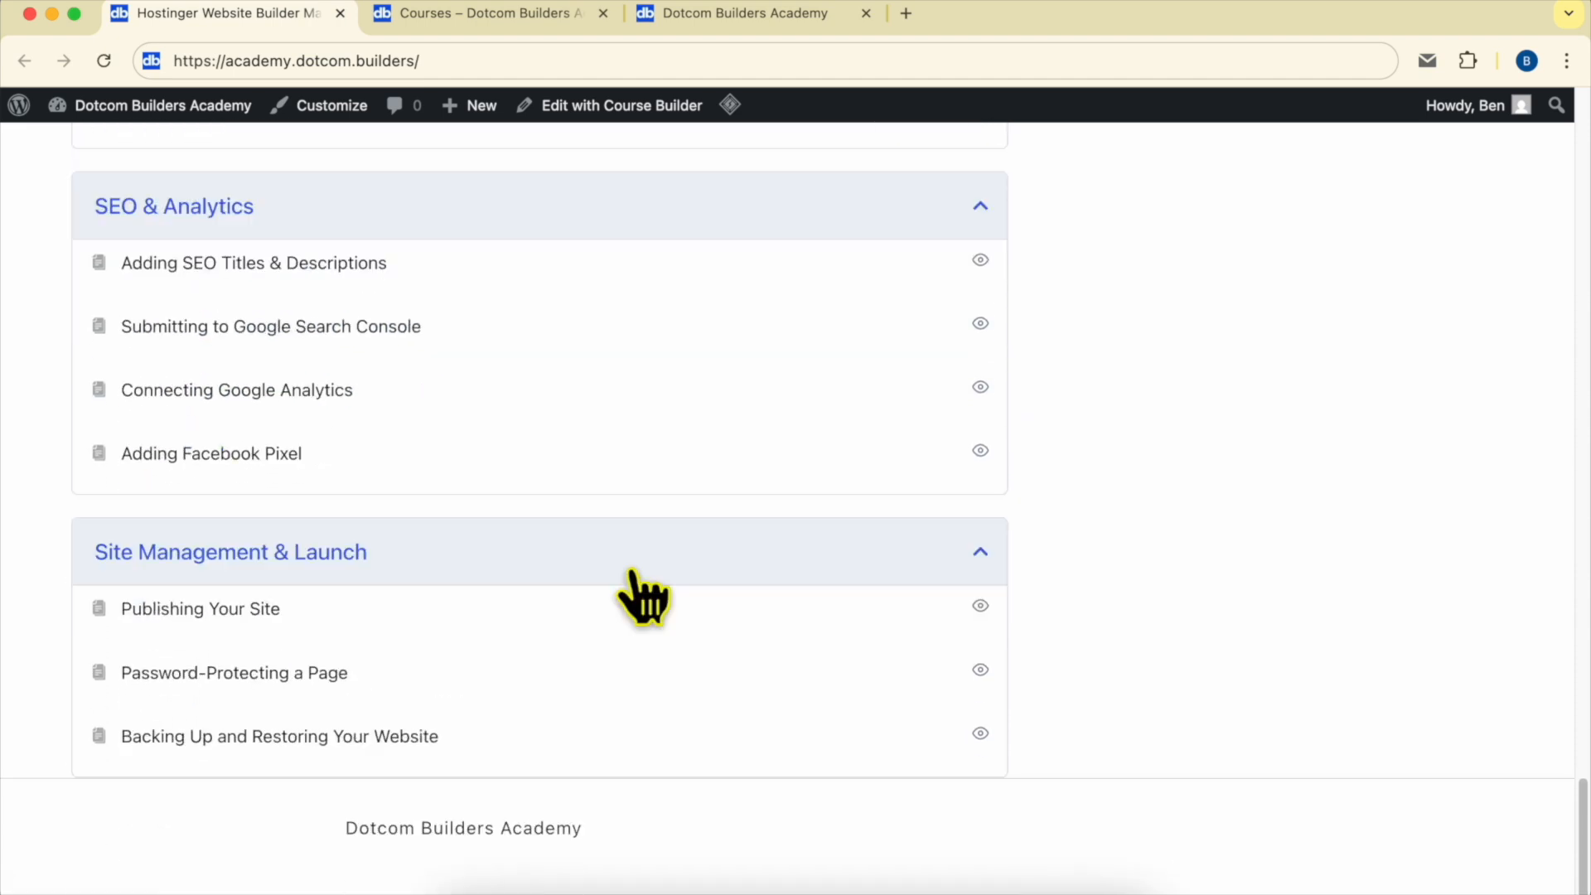
{"action": "scroll", "coordinate": [642, 596], "scroll_direction": "up", "scroll_amount": 20}
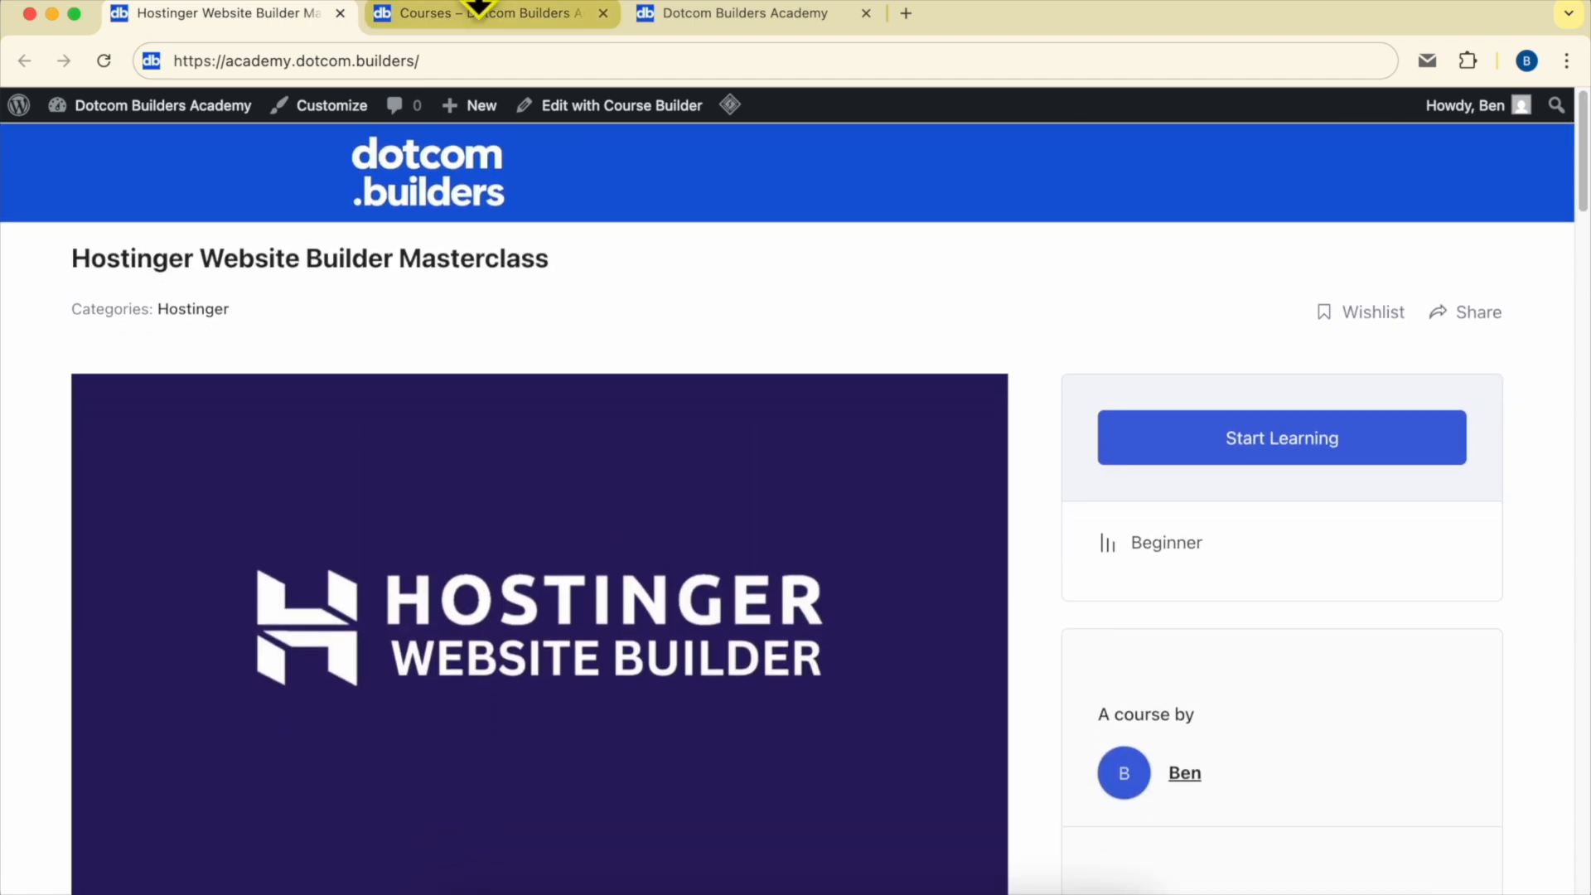
Step: Look over the academy's list of Hostinger courses and its page for joining, including the web address
{"action": "left_click", "coordinate": [479, 10]}
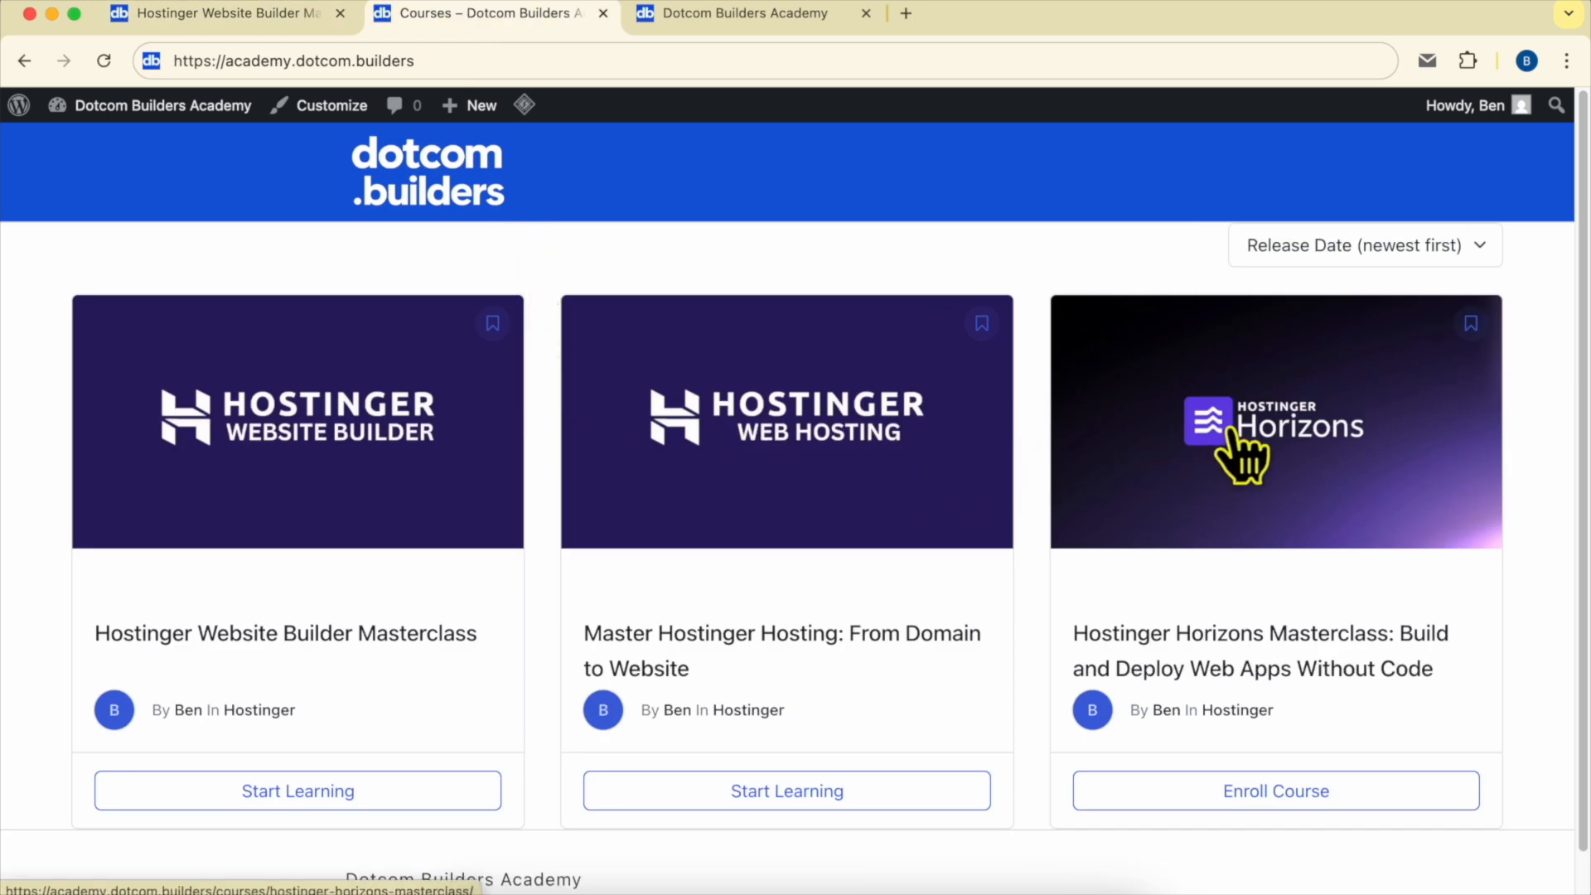
{"action": "left_click", "coordinate": [696, 16]}
{"action": "left_click_drag", "start_coordinate": [202, 61], "coordinate": [613, 57]}
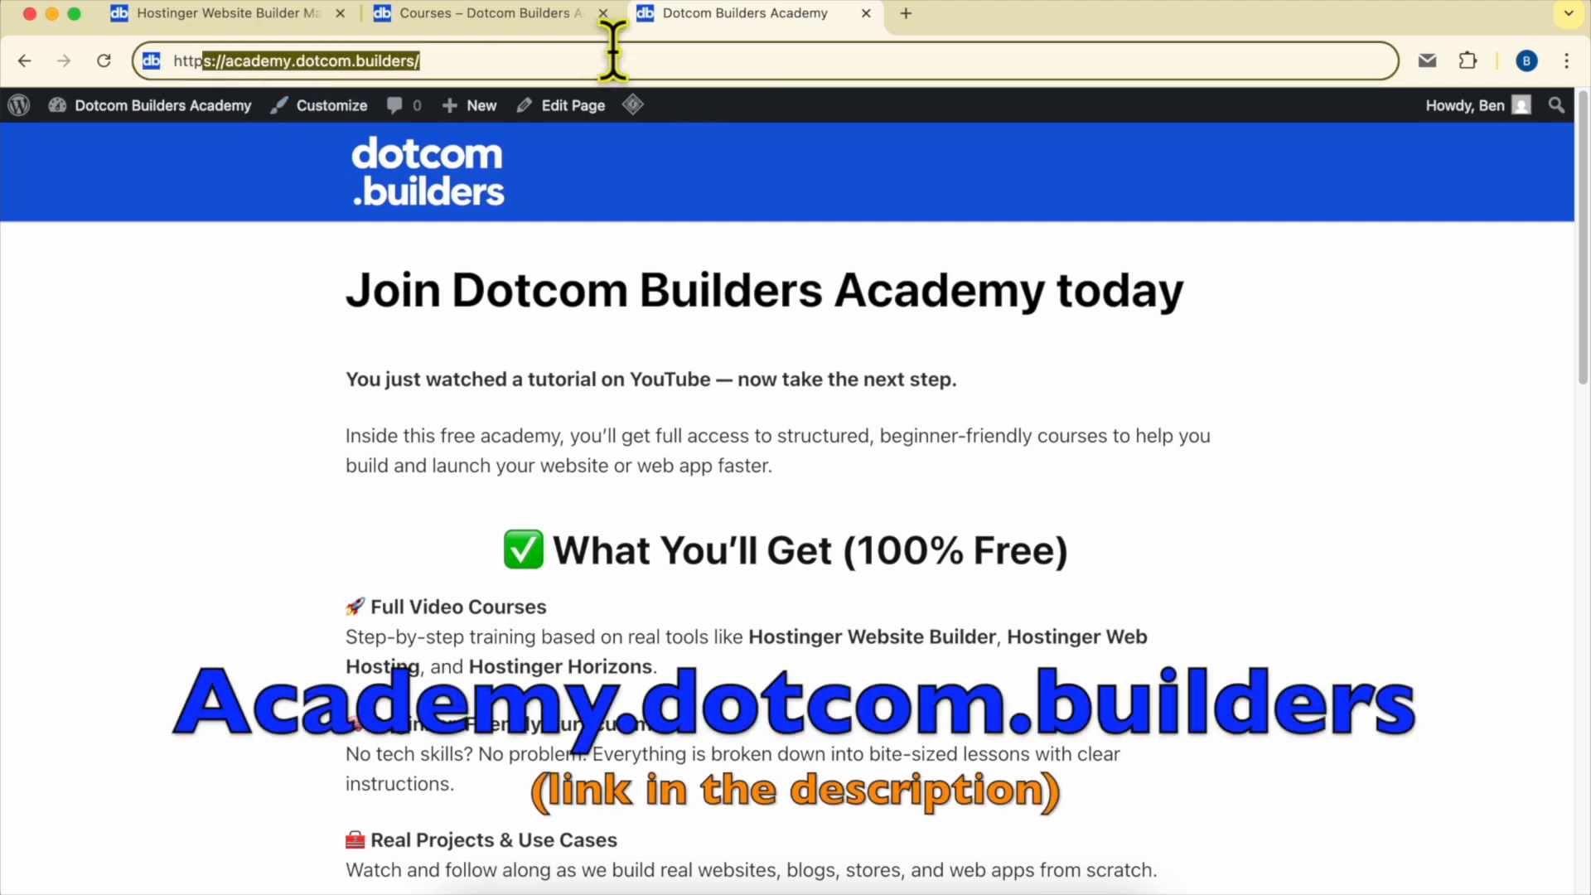
{"action": "scroll", "coordinate": [923, 426], "scroll_direction": "down", "scroll_amount": 15}
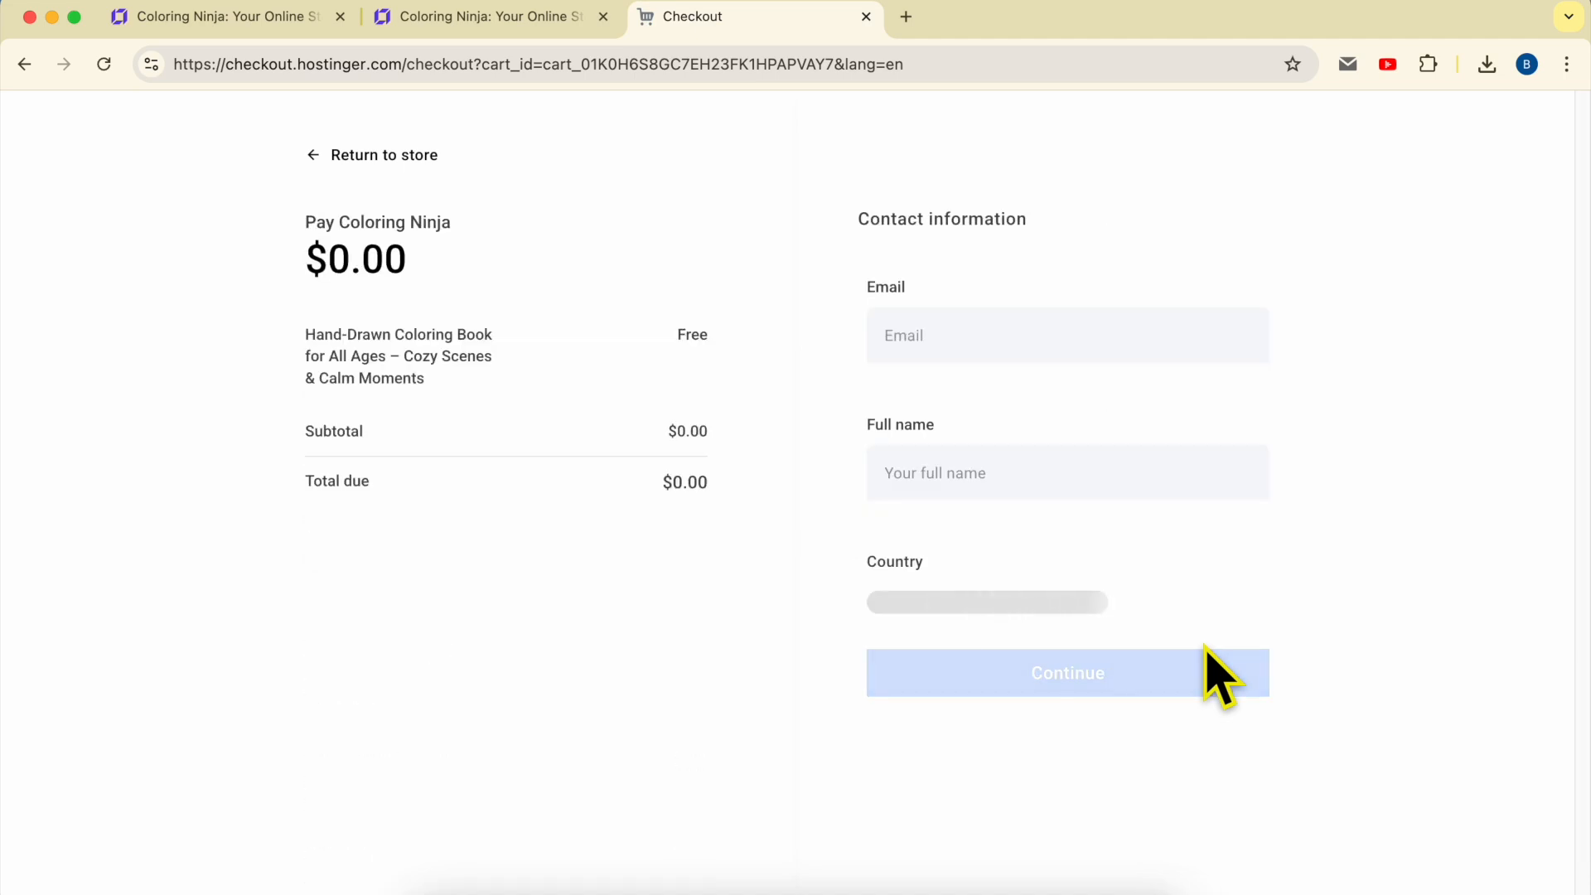
Step: Check the total due at the store's checkout and enter the customer's email and full name as contact information
{"action": "left_click_drag", "start_coordinate": [659, 482], "coordinate": [710, 487]}
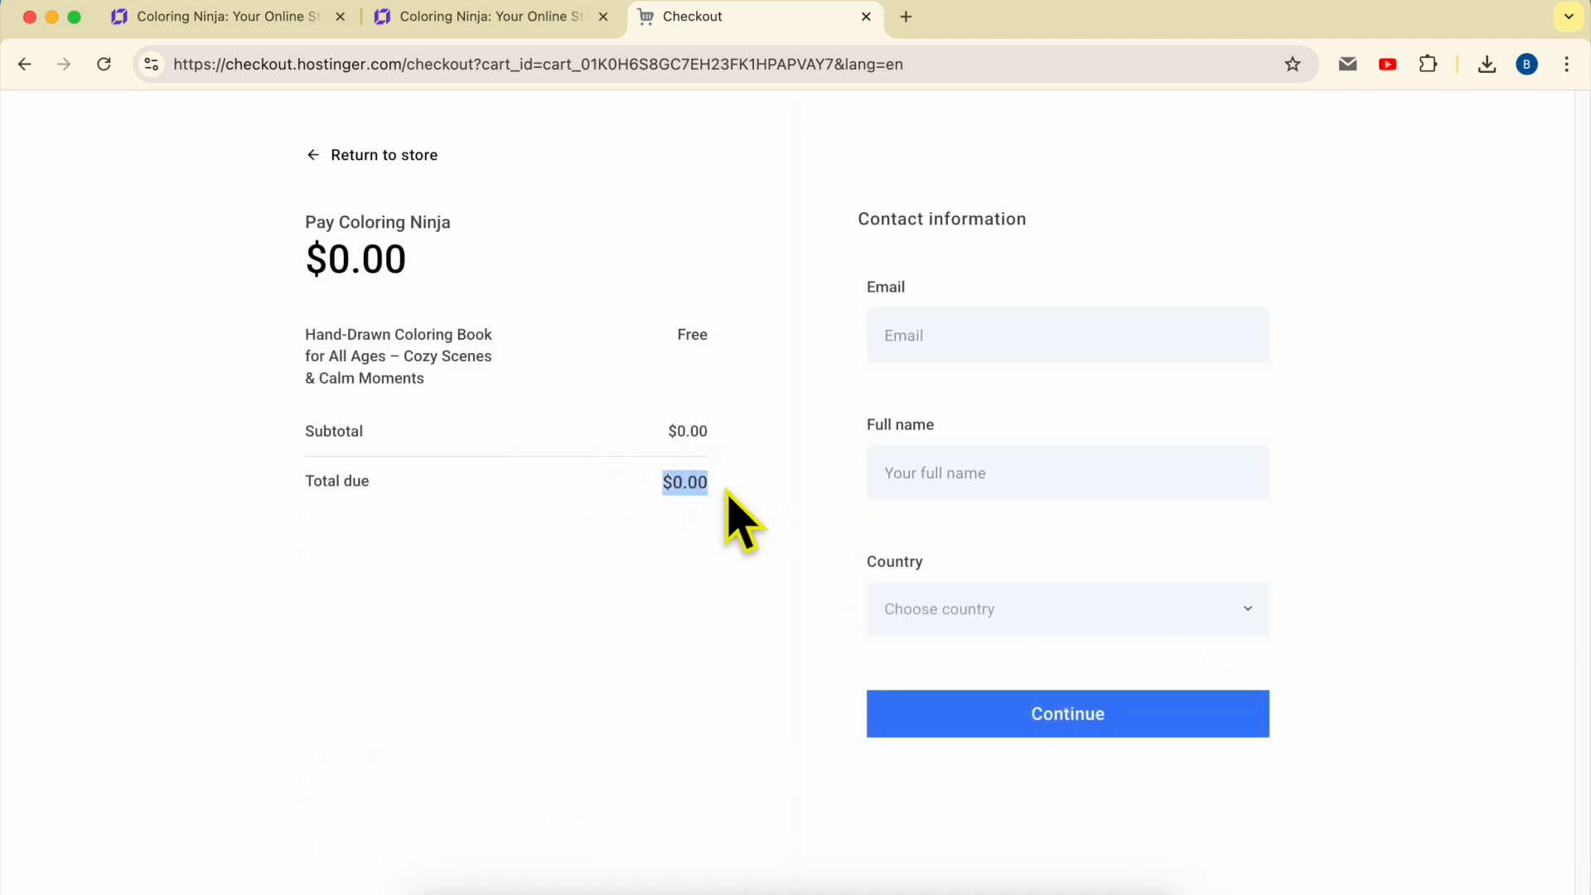
{"action": "left_click", "coordinate": [887, 334]}
{"action": "key", "text": "super+v"}
{"action": "left_click_drag", "start_coordinate": [888, 334], "coordinate": [1158, 330]}
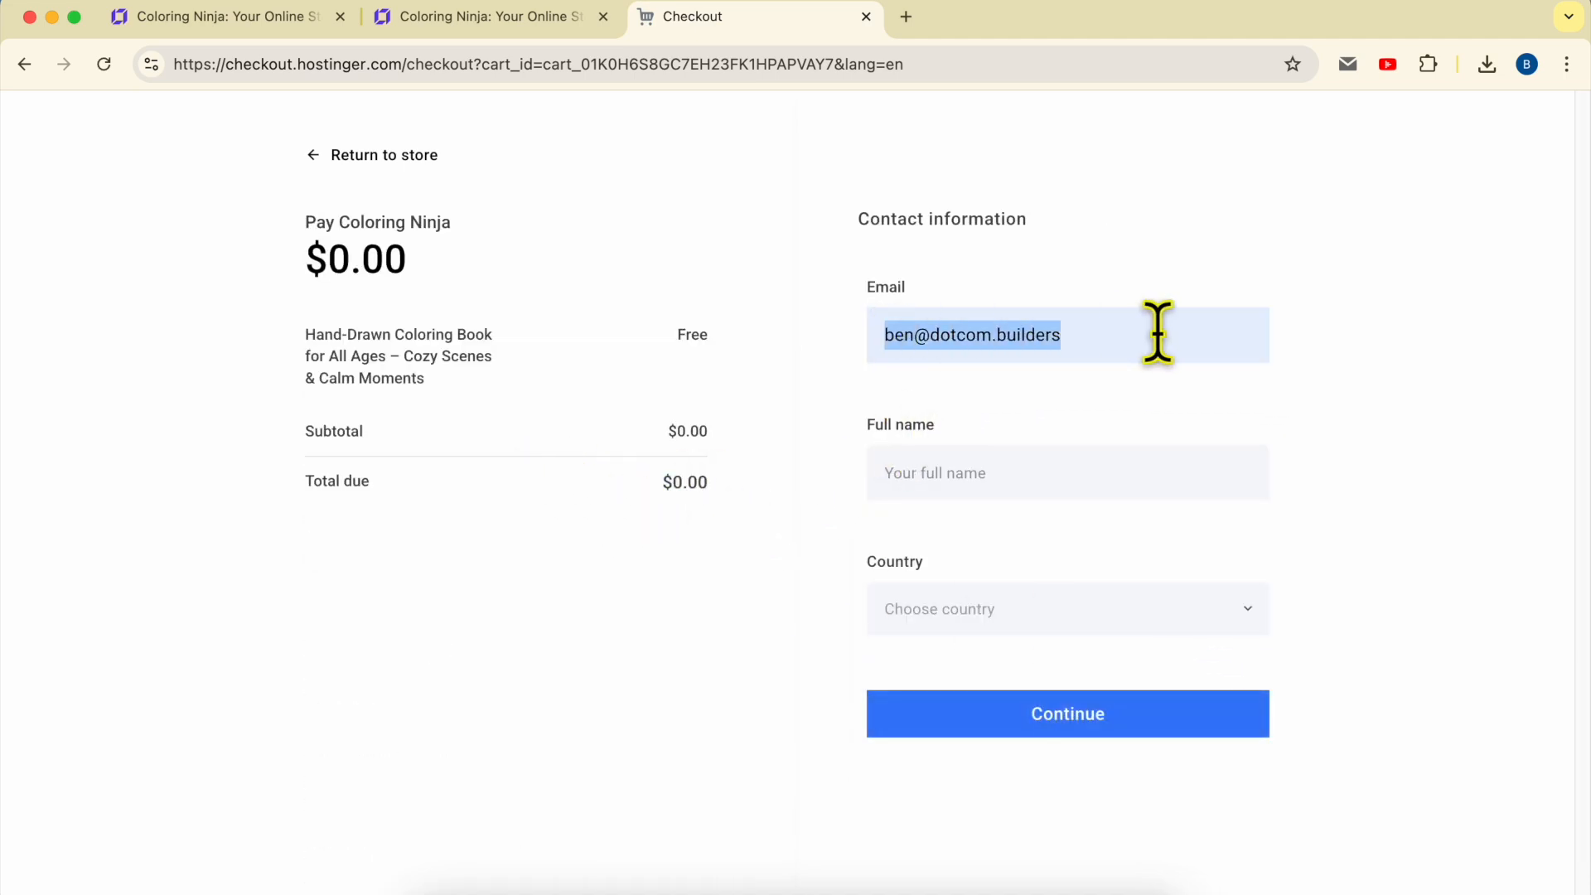
{"action": "left_click", "coordinate": [1026, 461]}
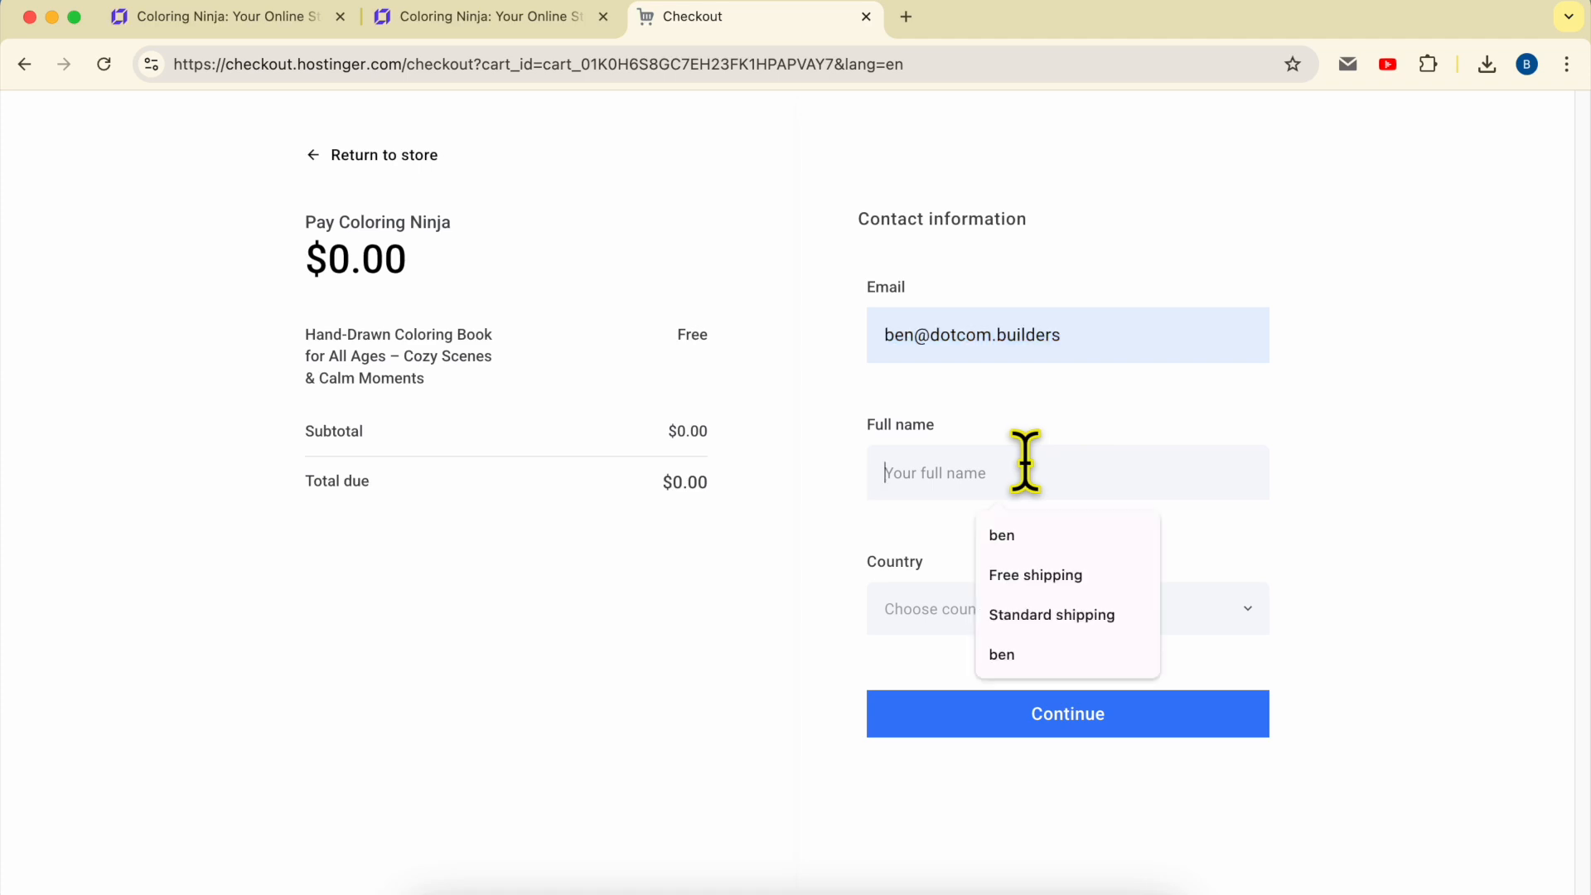
{"action": "type", "text": "Ben"}
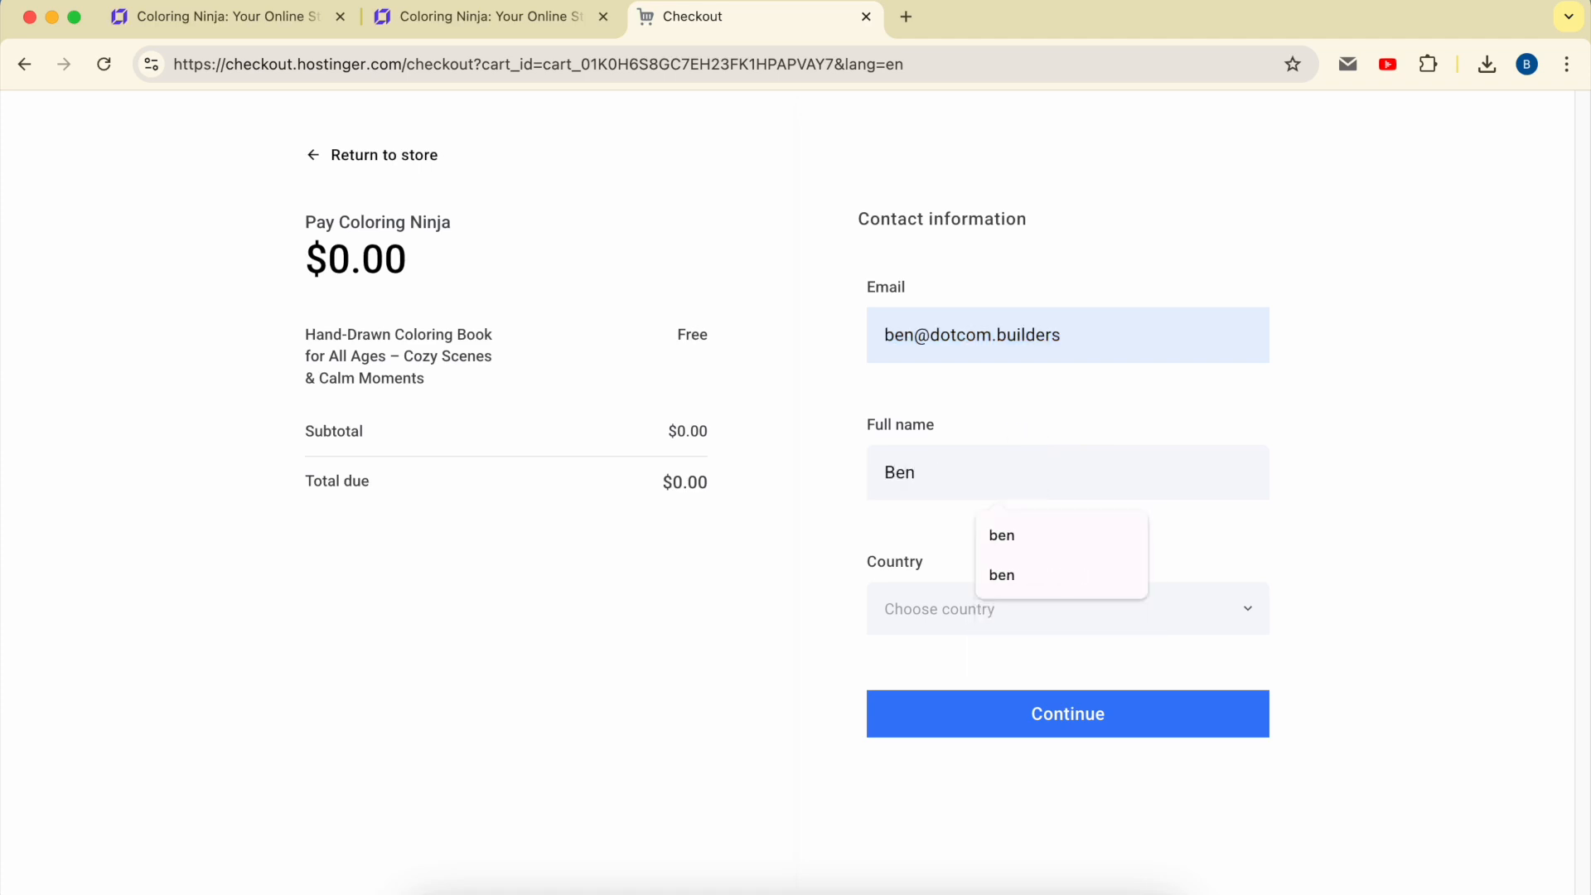
Step: Choose United States as country and California as state, place the test order, and read the order confirmation
{"action": "left_click", "coordinate": [924, 611]}
{"action": "type", "text": "uni"}
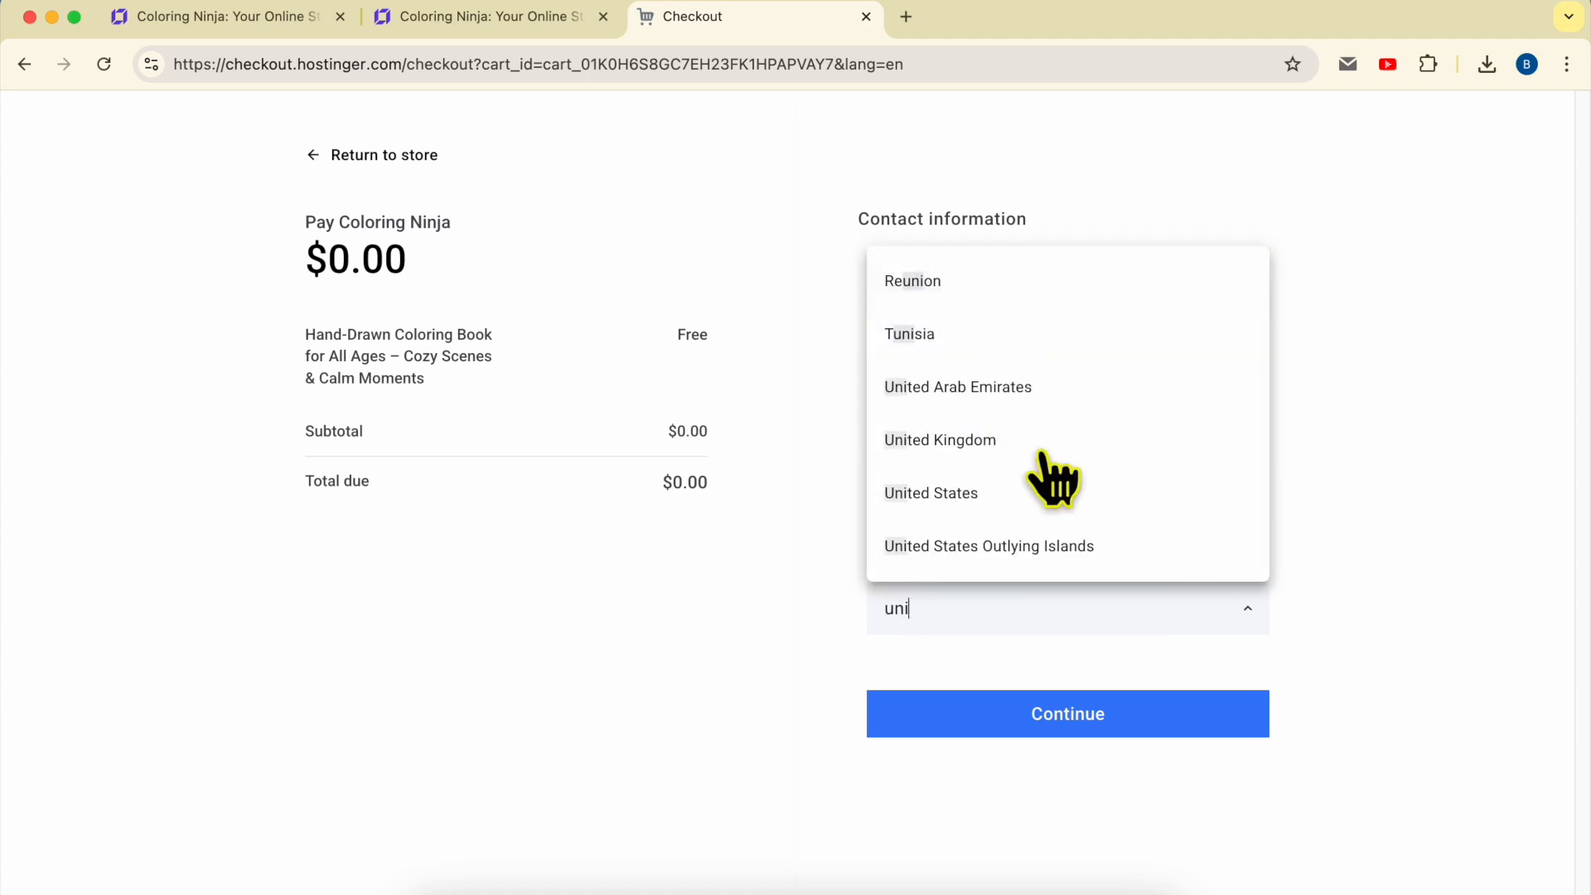
{"action": "left_click", "coordinate": [1005, 494]}
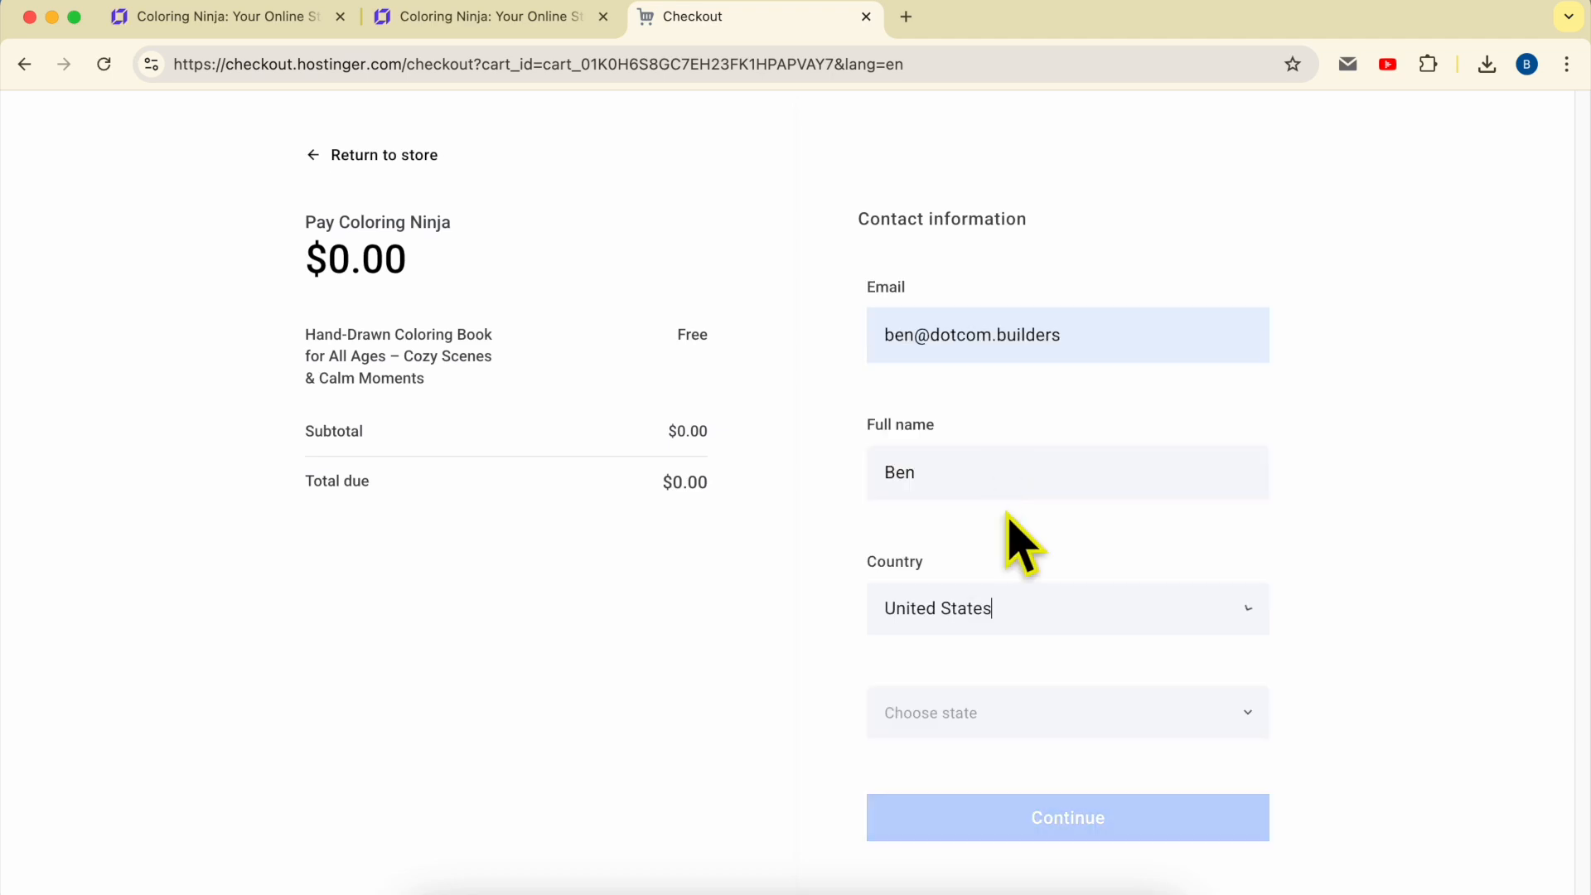
{"action": "left_click", "coordinate": [1032, 725]}
{"action": "left_click", "coordinate": [970, 650]}
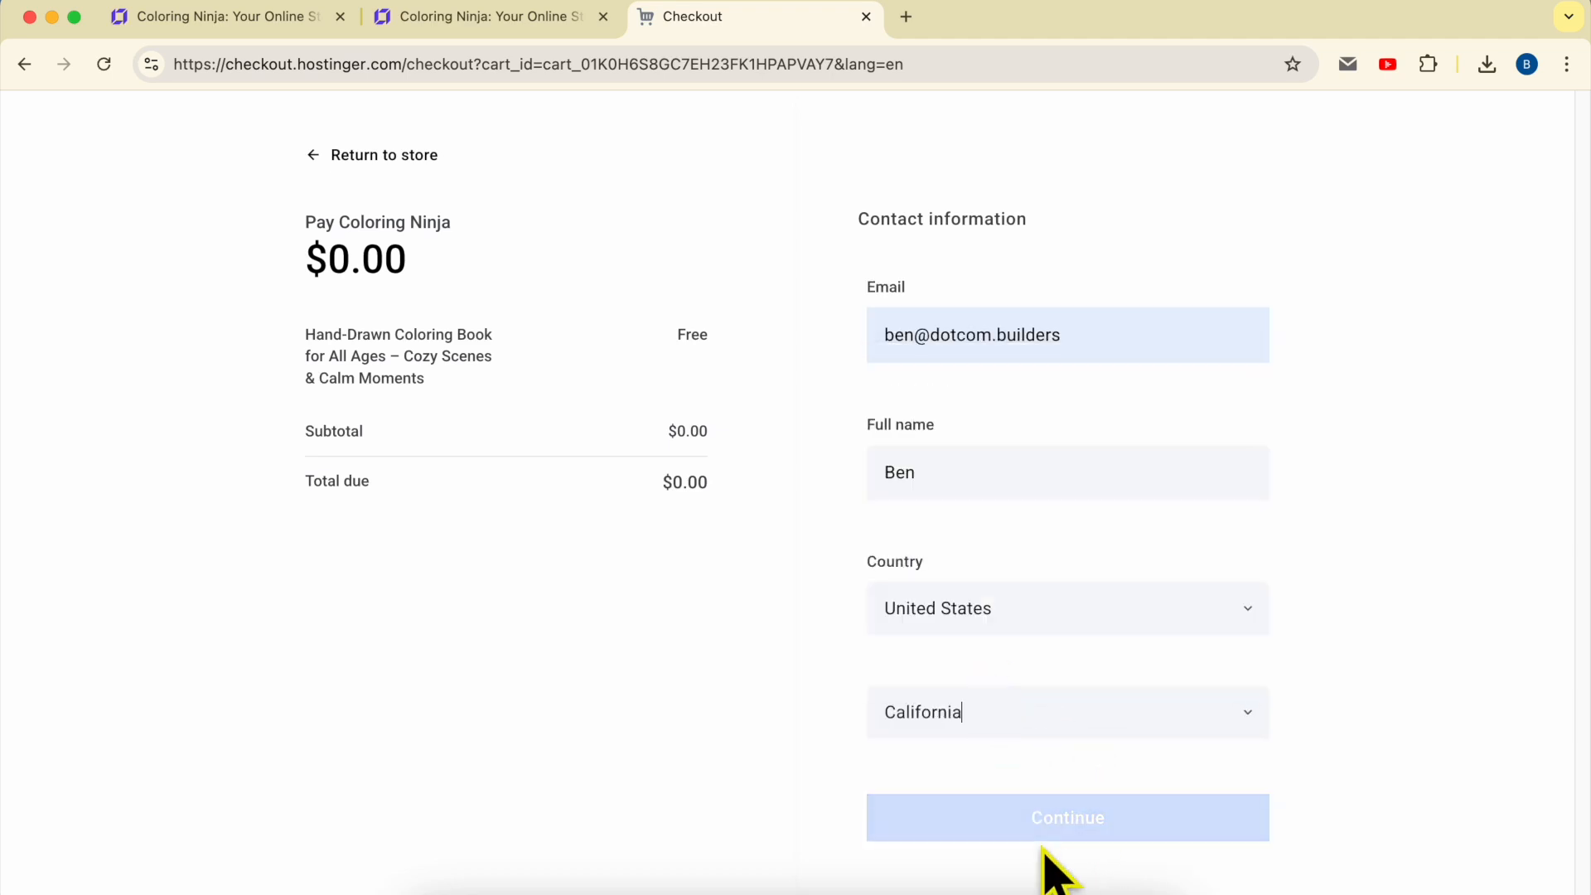
{"action": "left_click", "coordinate": [1065, 824]}
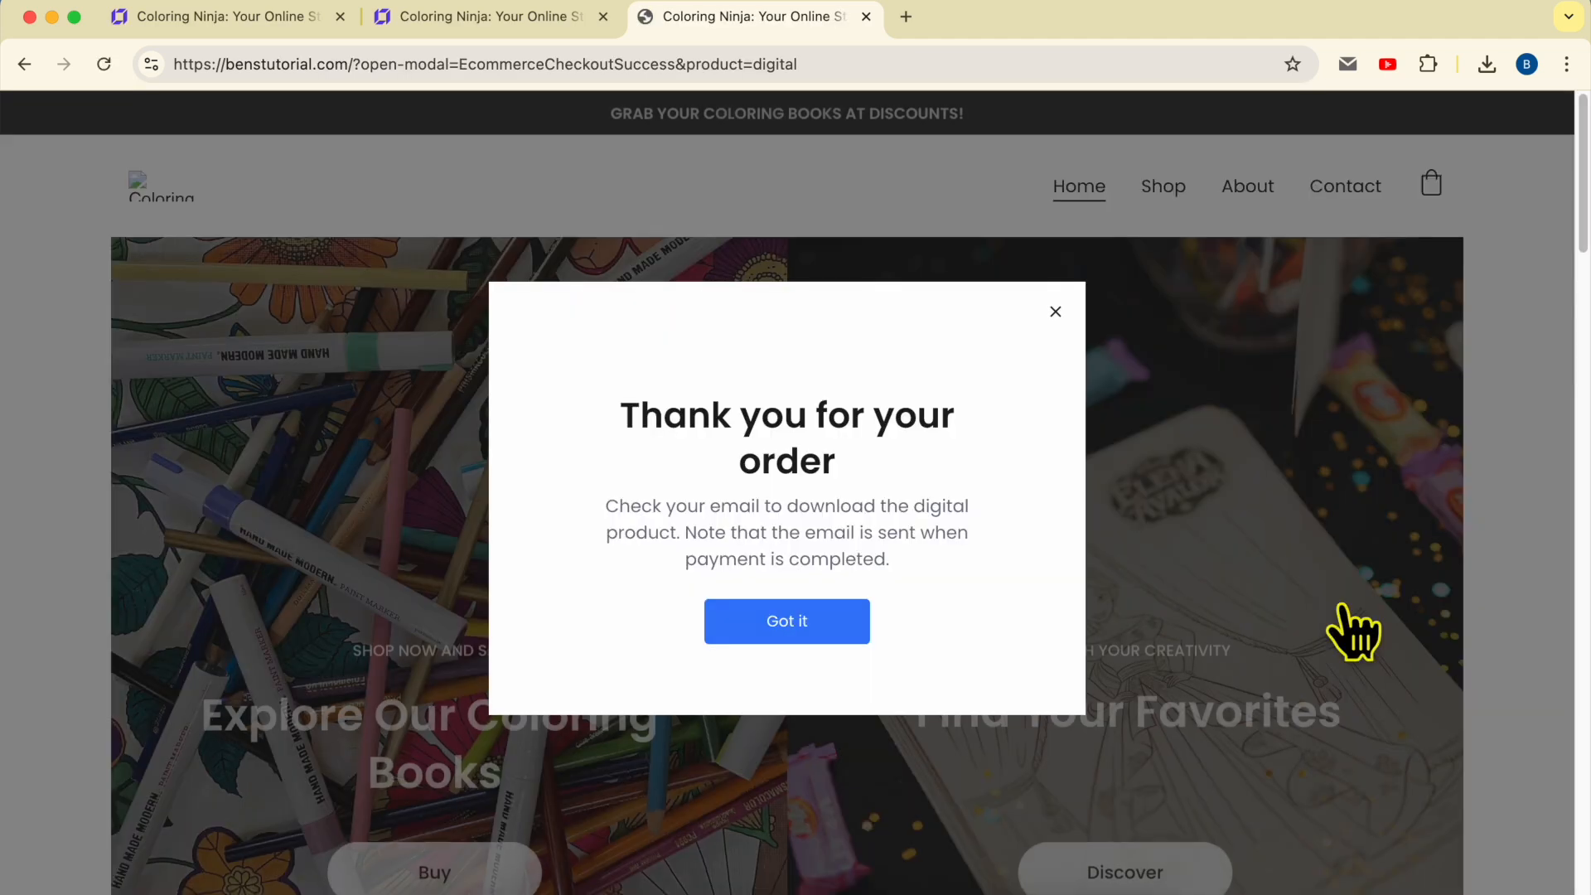
{"action": "left_click_drag", "start_coordinate": [617, 414], "coordinate": [949, 518]}
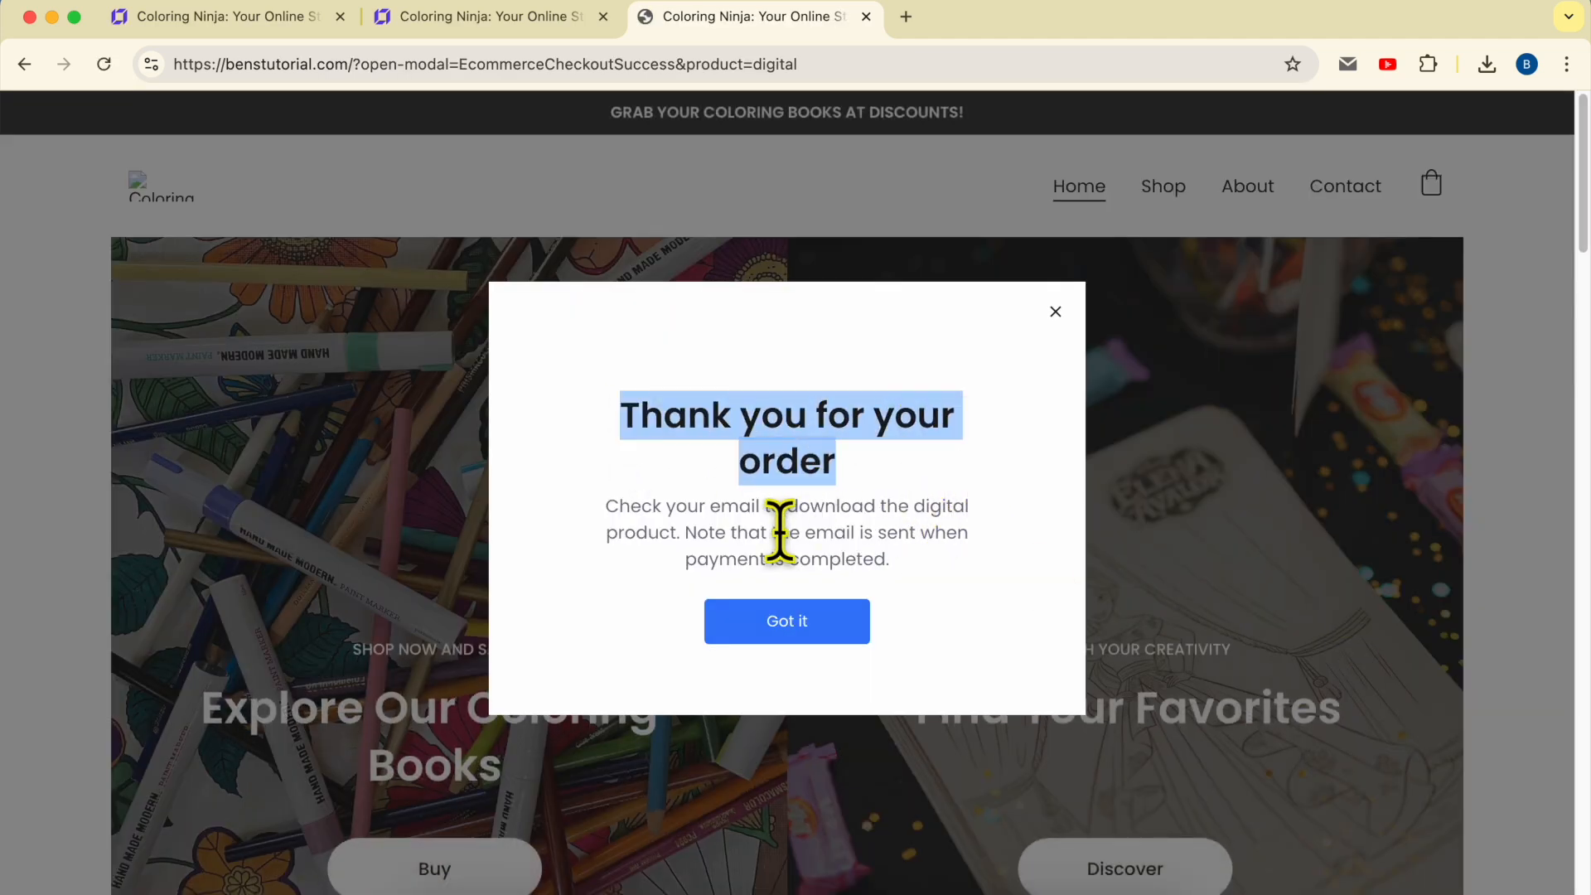
{"action": "left_click_drag", "start_coordinate": [616, 513], "coordinate": [936, 563]}
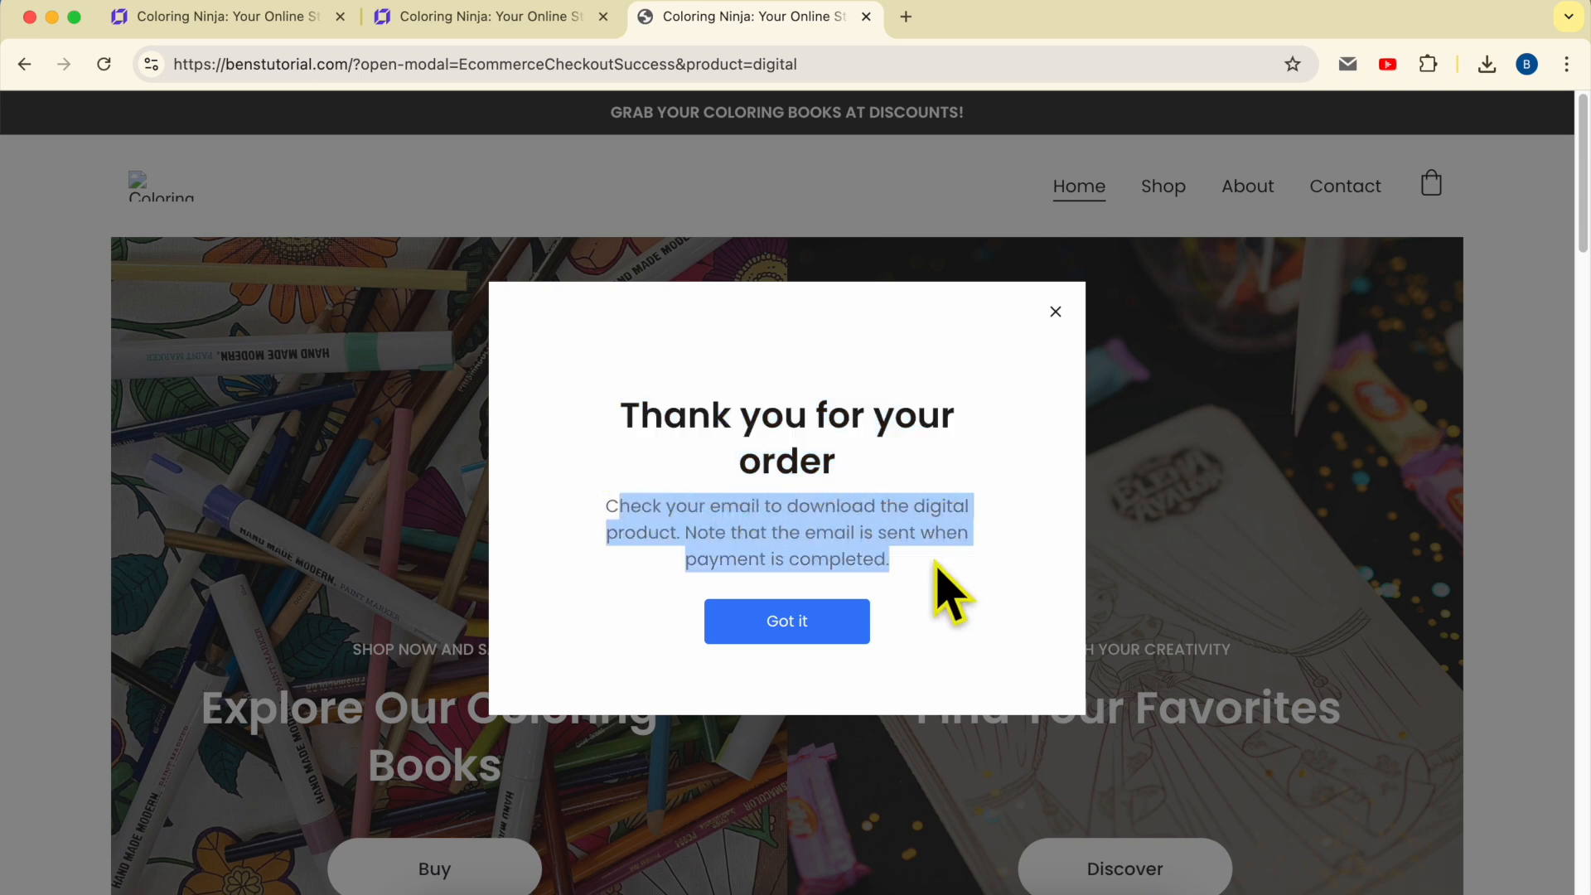
Step: Close the order thank-you message, switch to Gmail and read the Coloring Ninja download email, including the link's validity period
{"action": "left_click", "coordinate": [931, 601]}
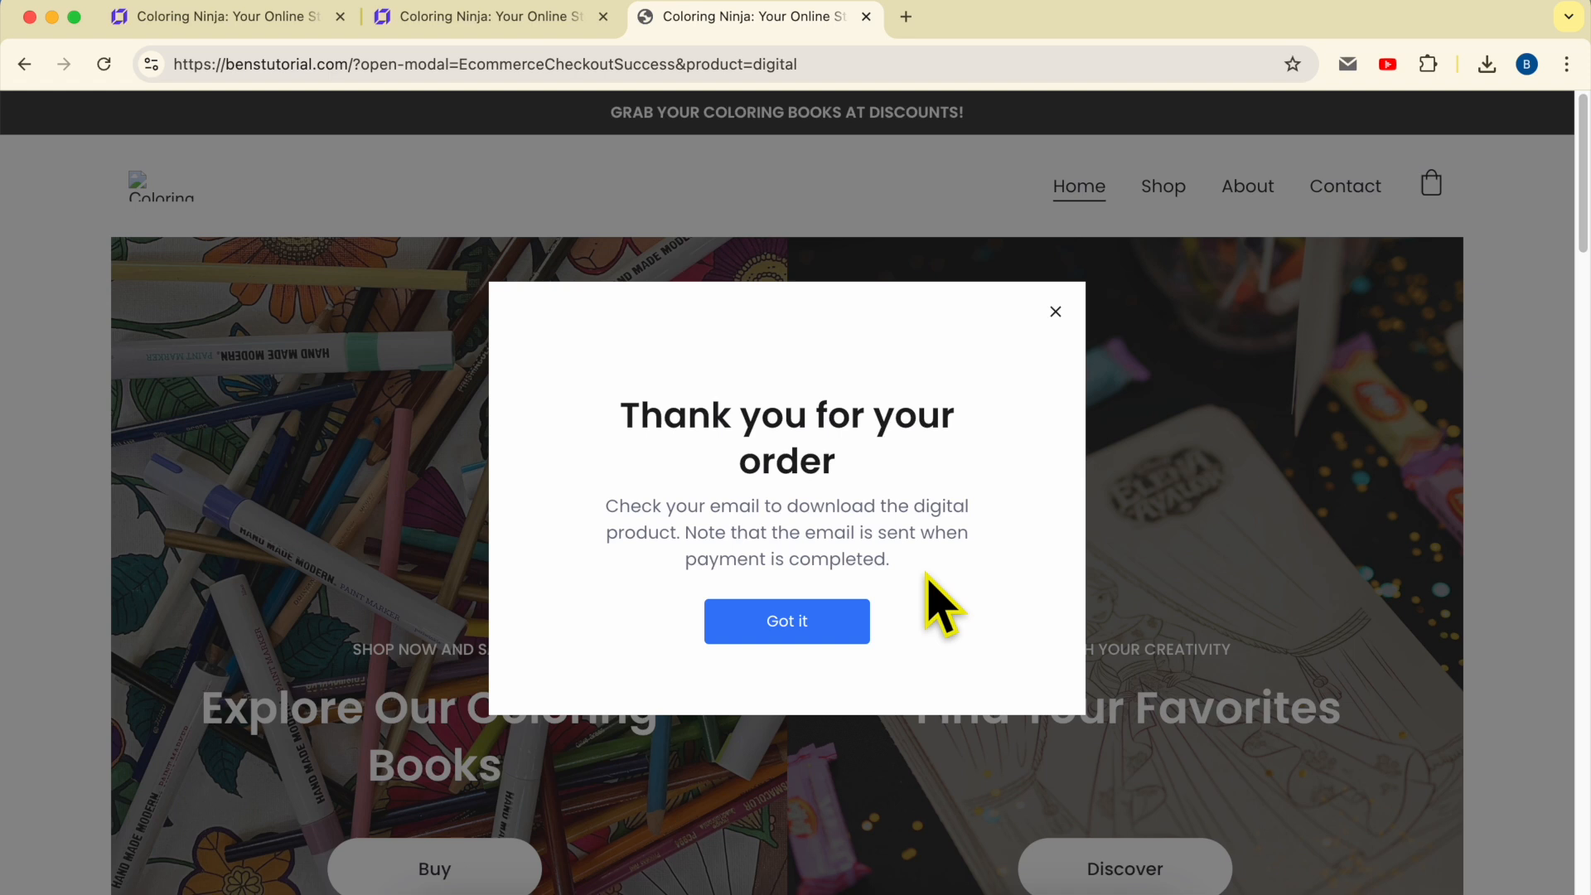
{"action": "left_click", "coordinate": [1055, 311]}
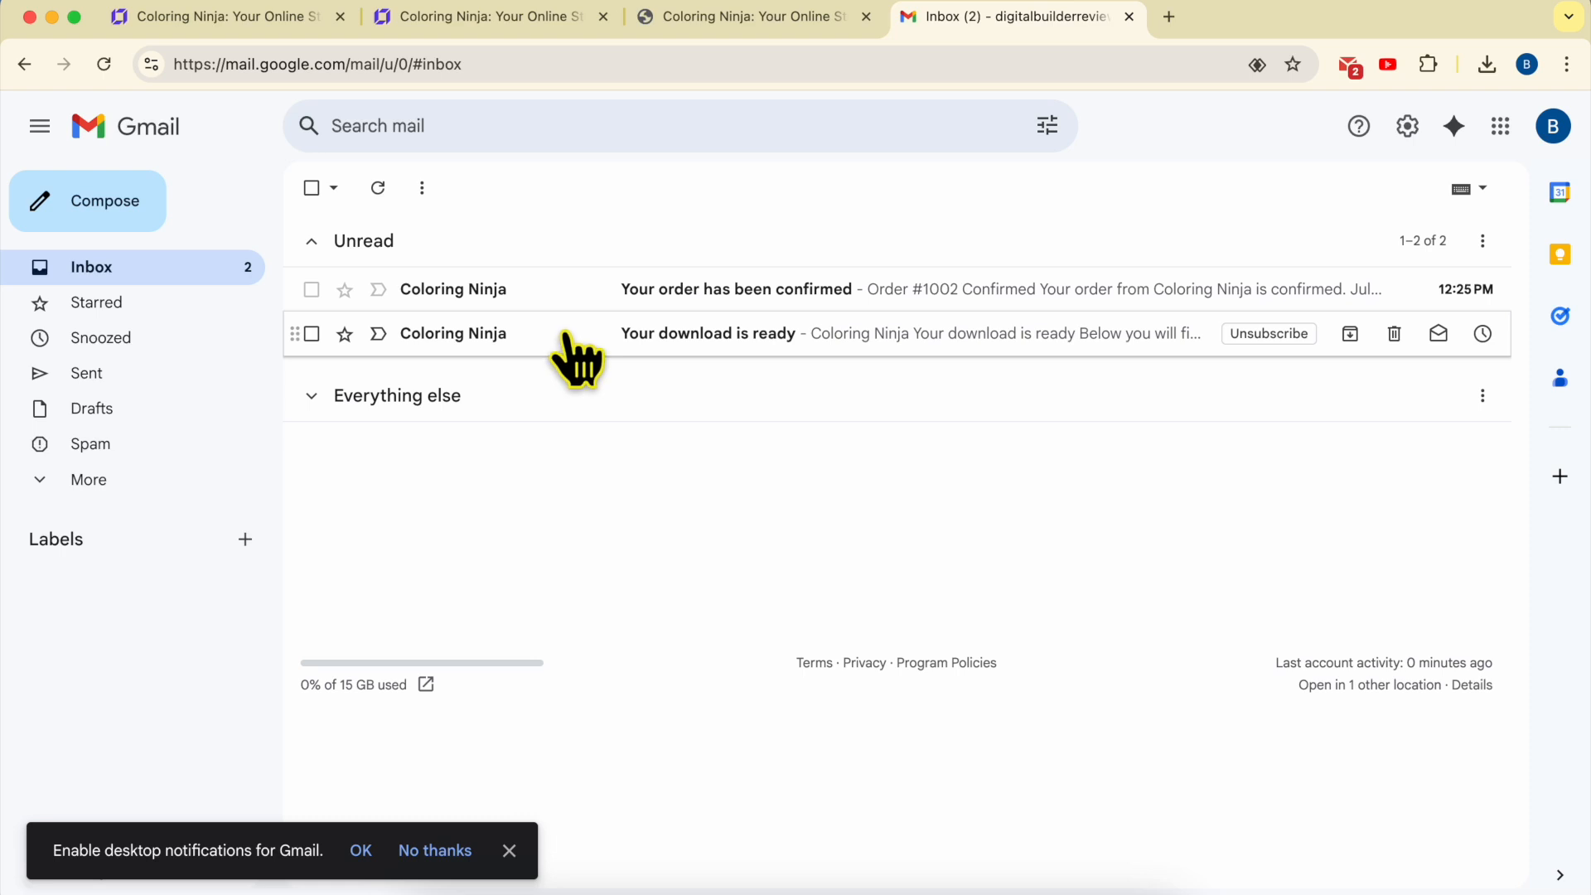
{"action": "left_click", "coordinate": [577, 359]}
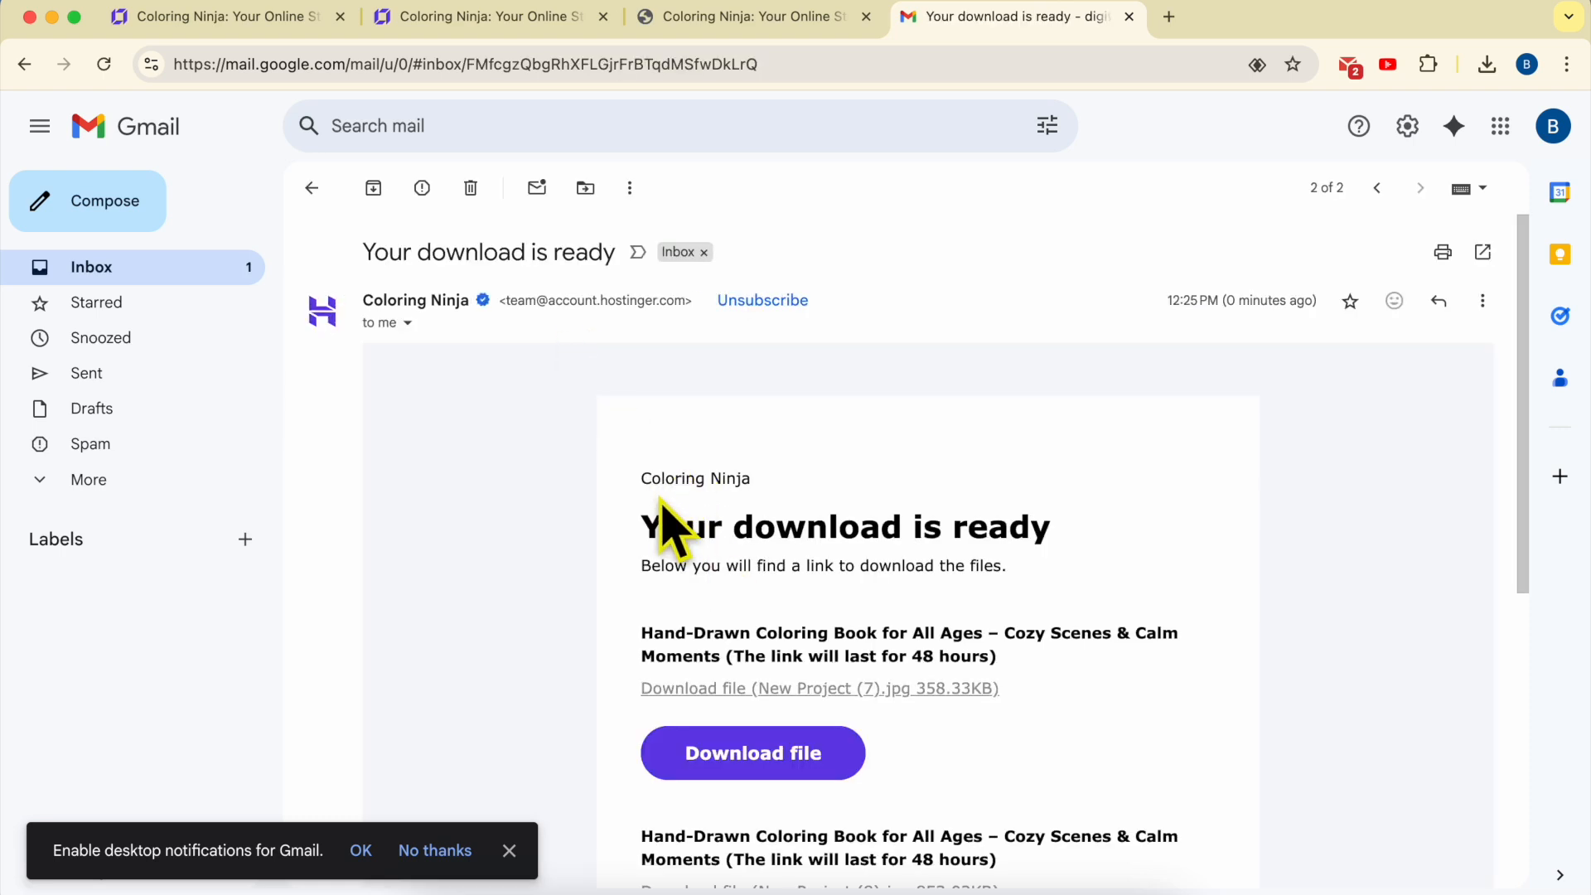
{"action": "left_click_drag", "start_coordinate": [637, 479], "coordinate": [757, 474]}
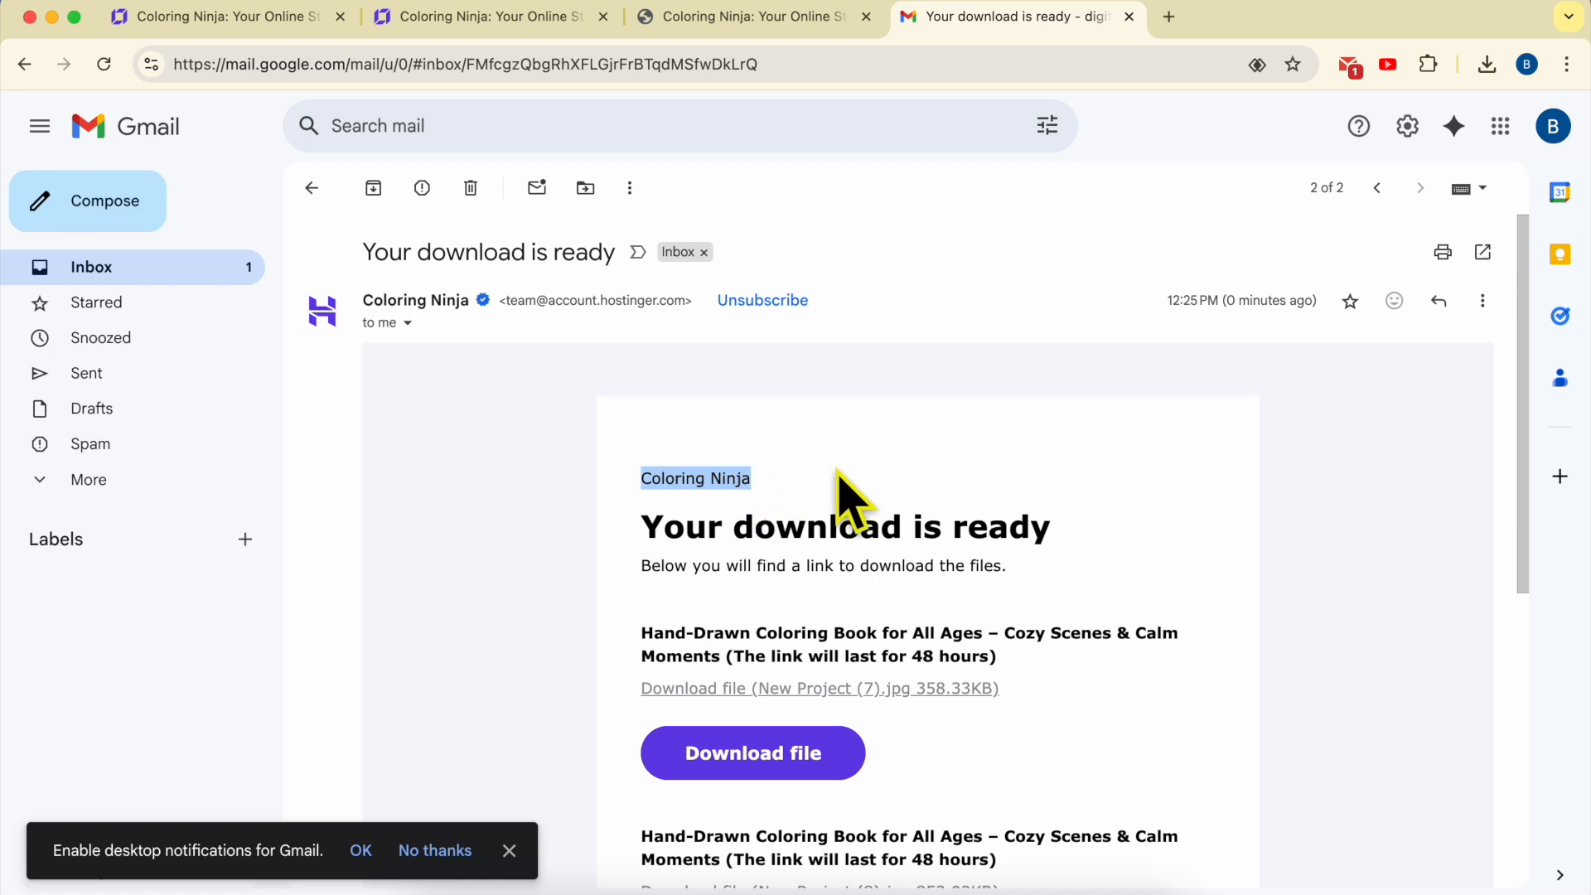
{"action": "scroll", "coordinate": [856, 497], "scroll_direction": "down", "scroll_amount": 3}
{"action": "triple_click", "coordinate": [664, 380]}
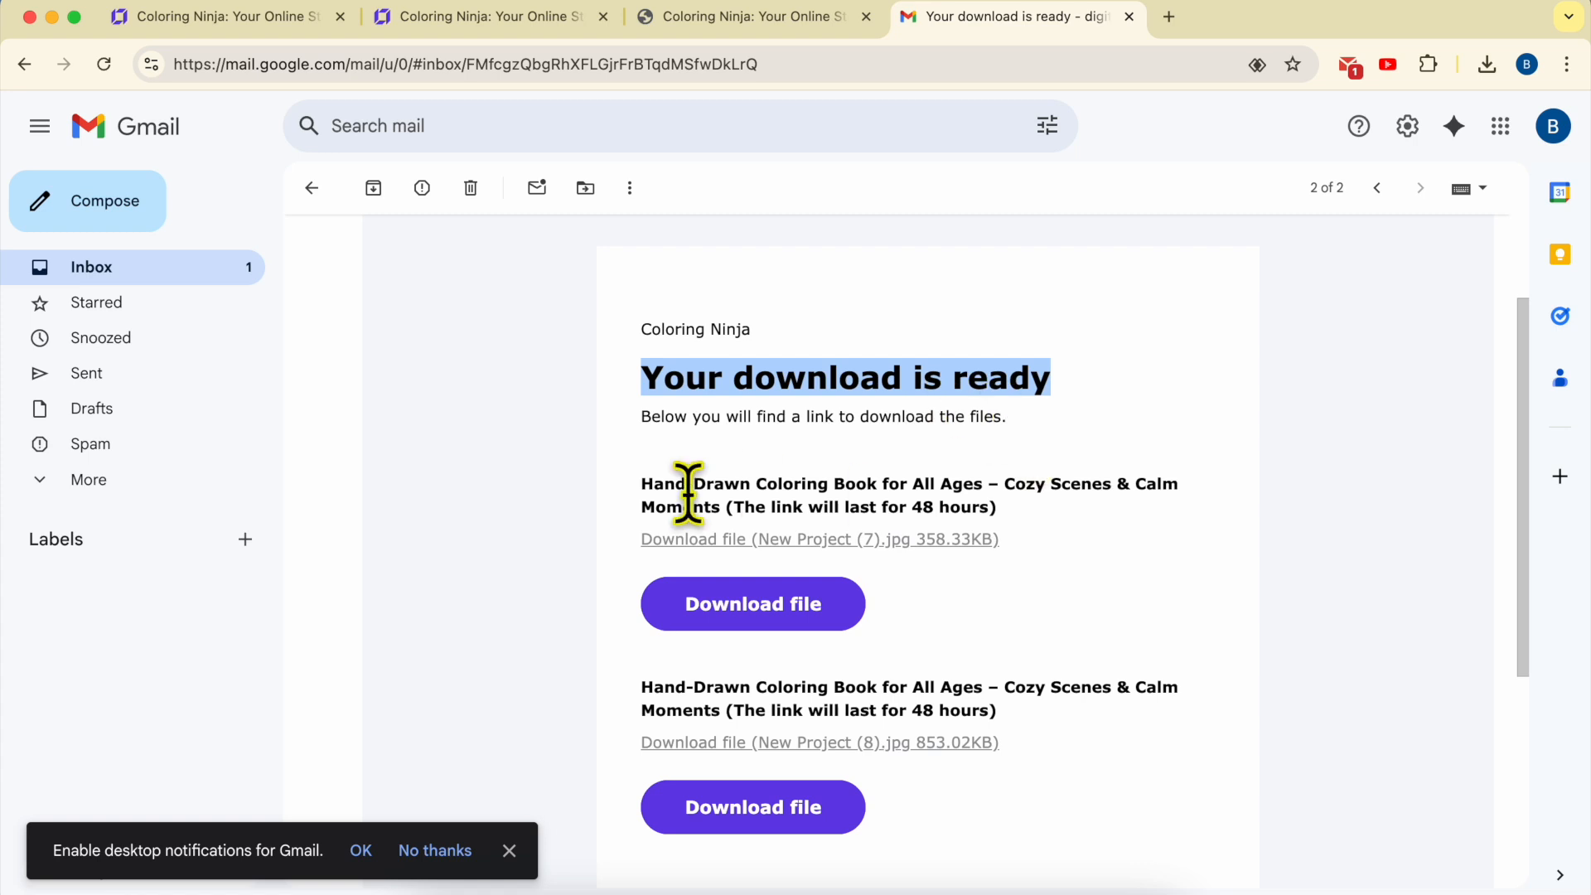
{"action": "left_click", "coordinate": [642, 489]}
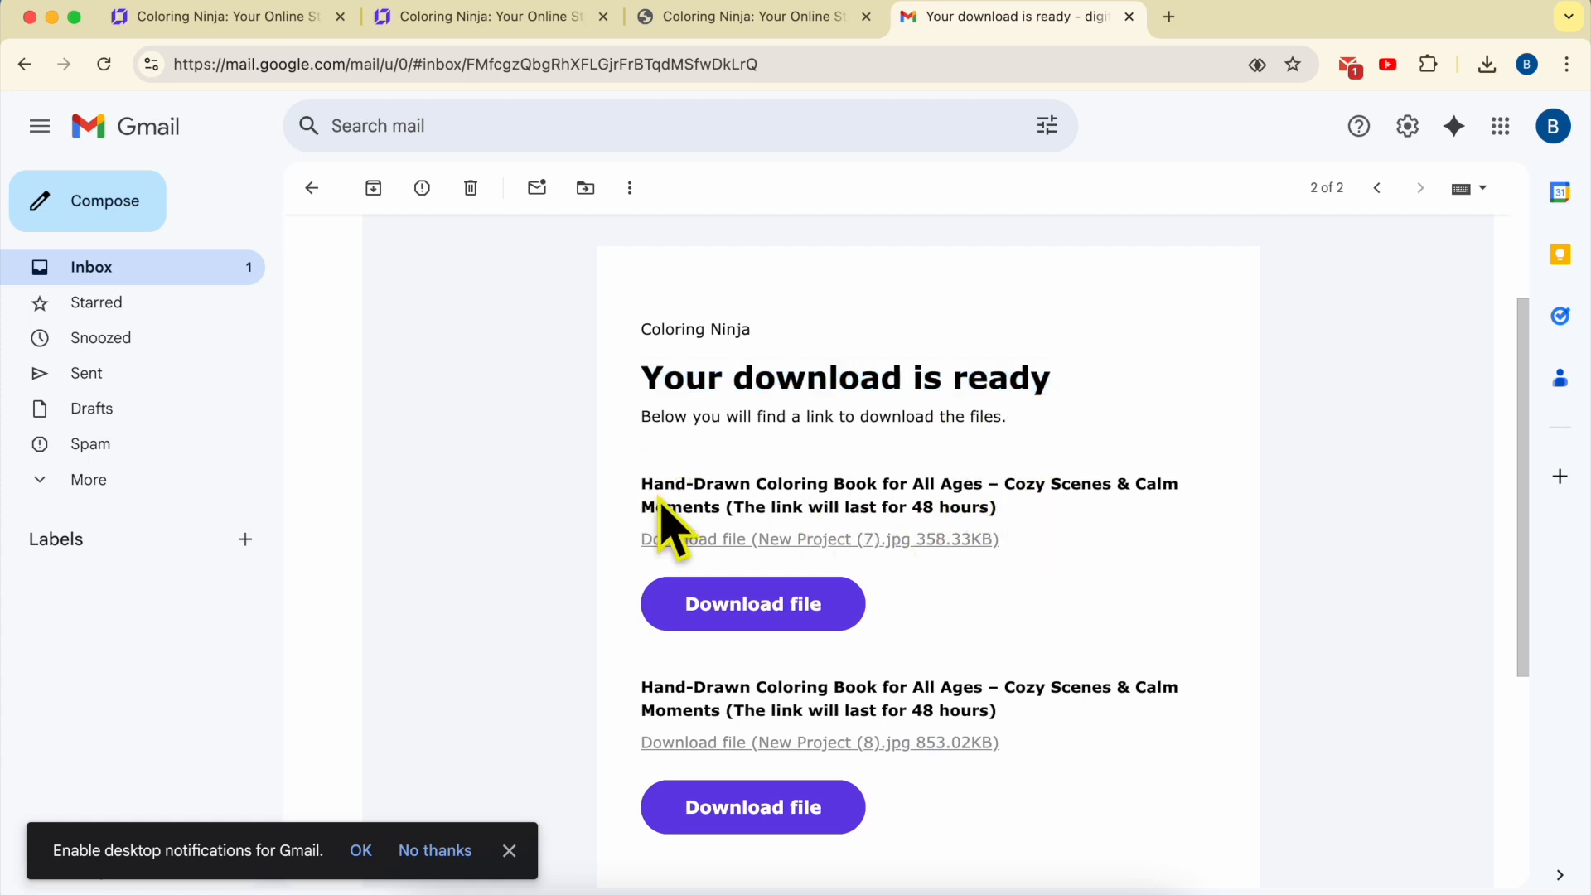
{"action": "left_click_drag", "start_coordinate": [676, 487], "coordinate": [1040, 502]}
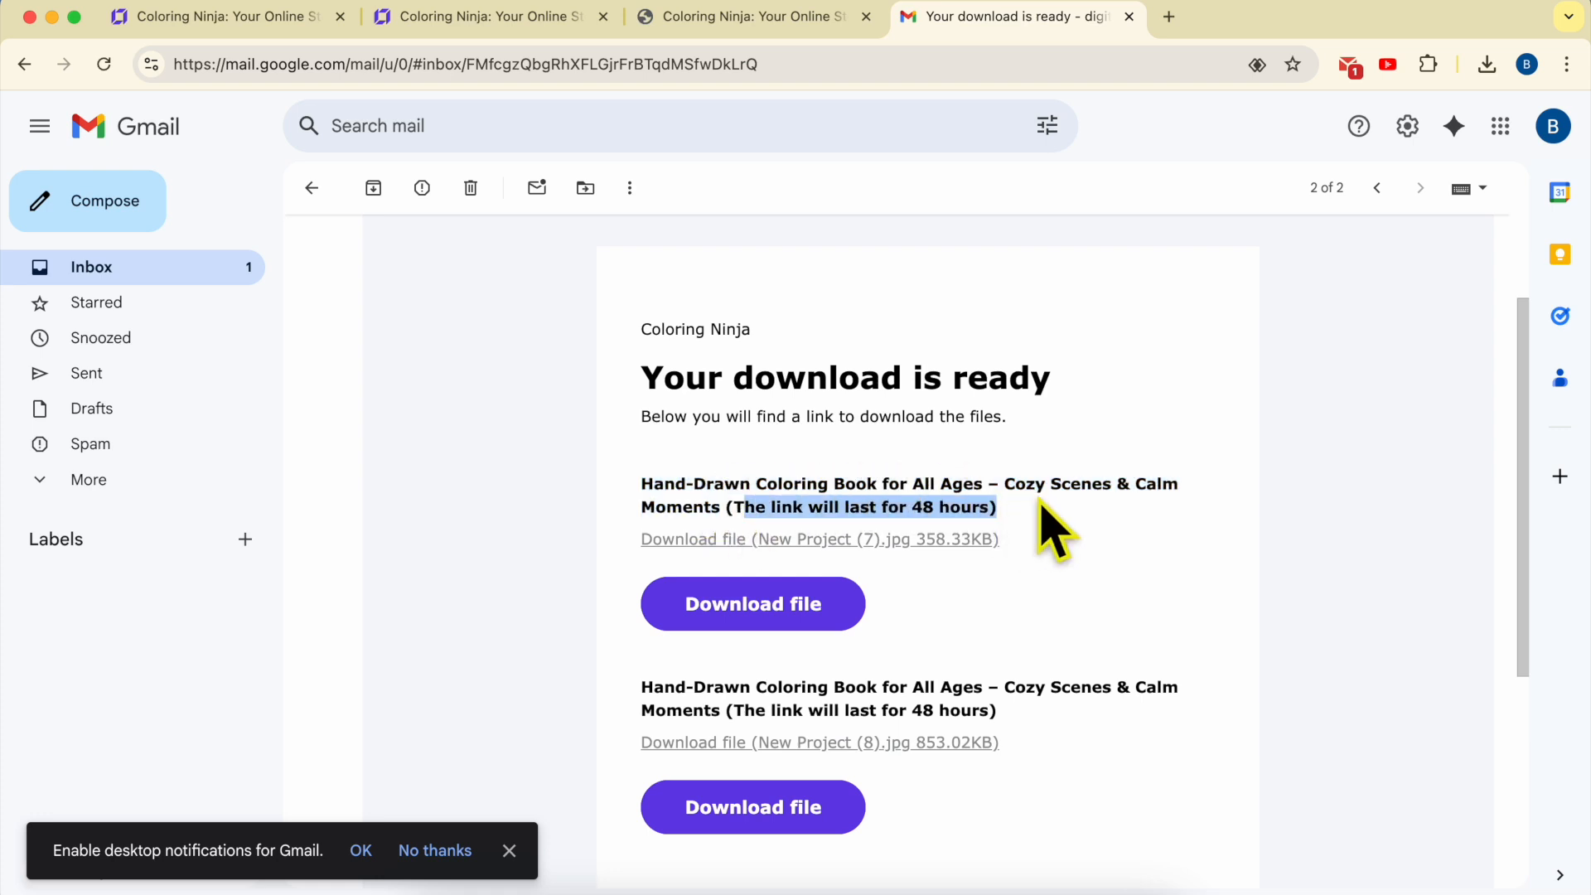
{"action": "left_click", "coordinate": [1070, 548]}
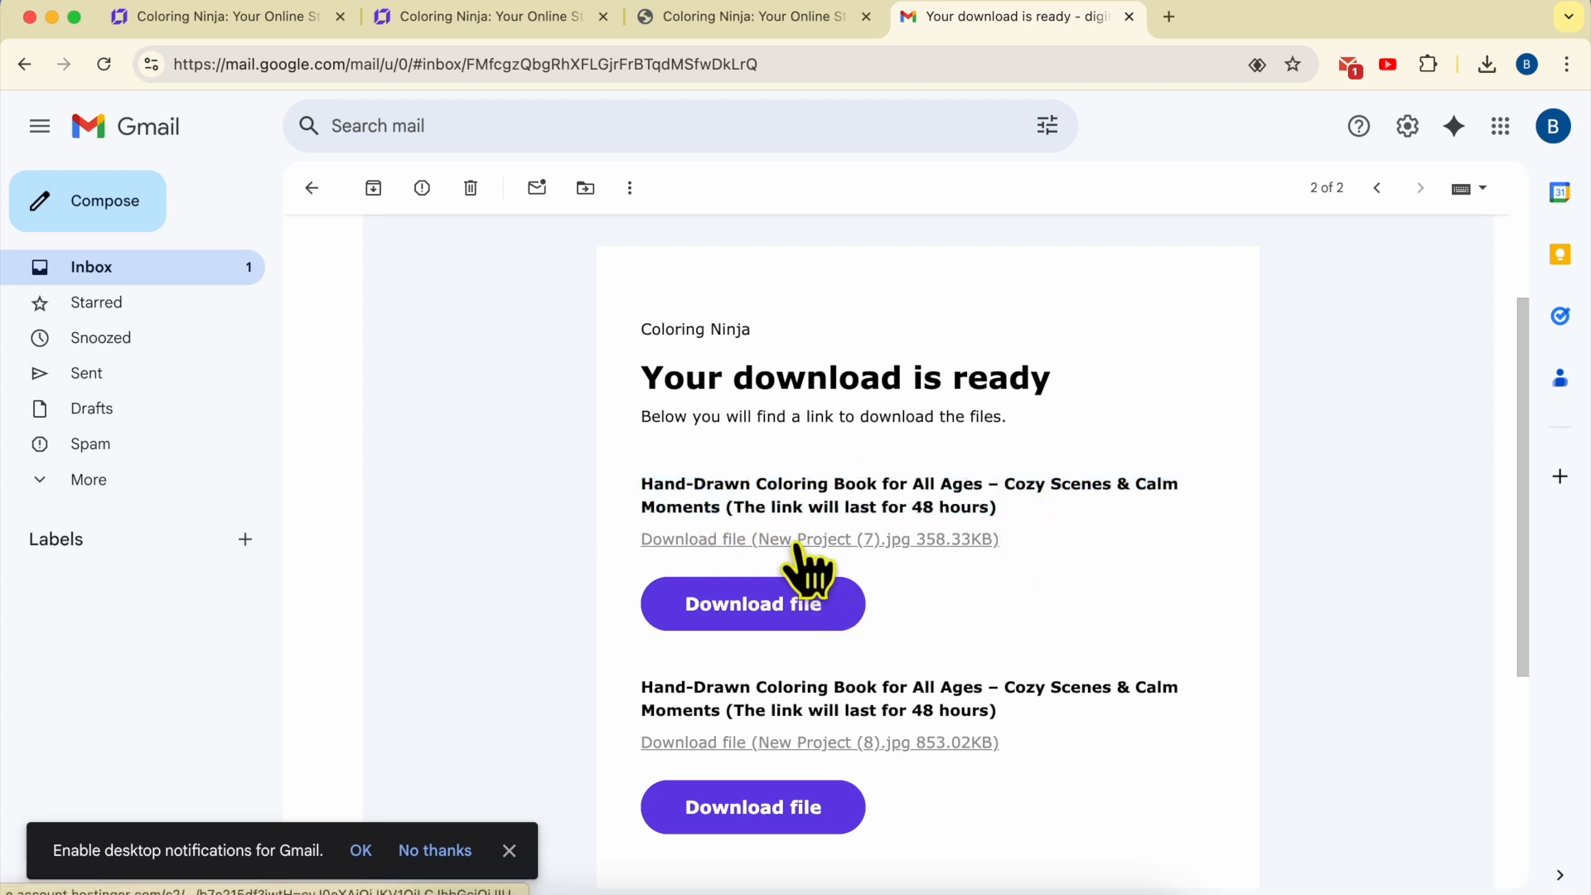
Step: Open both files offered in the download email, New Project (7).jpg and New Project (8).jpg, and save the colored picture
{"action": "left_click", "coordinate": [782, 615]}
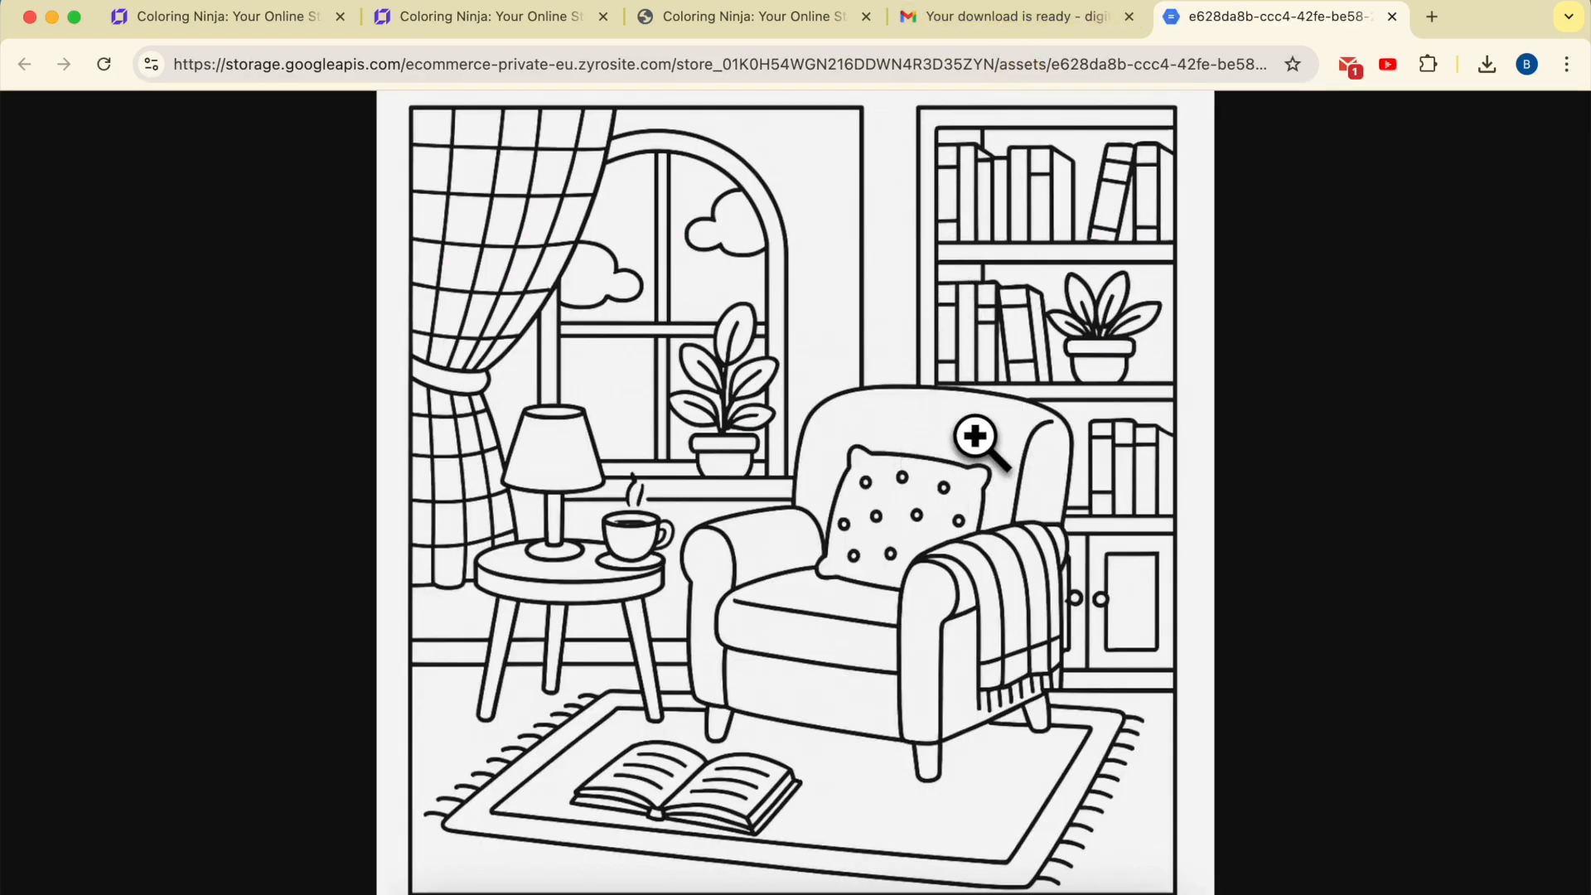
{"action": "left_click", "coordinate": [1029, 25]}
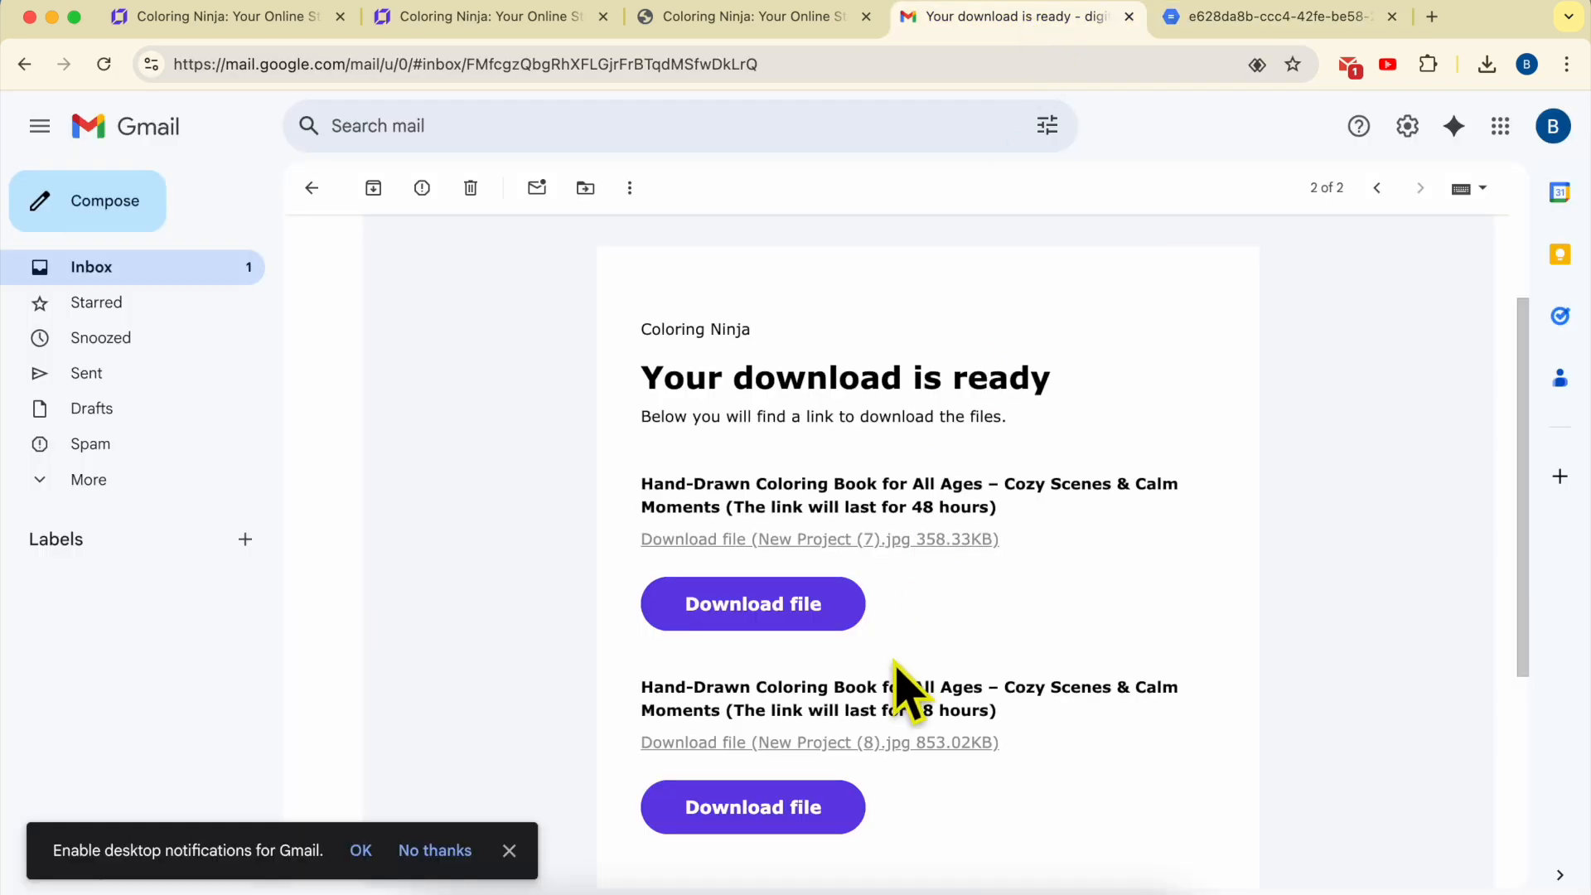
{"action": "scroll", "coordinate": [798, 754], "scroll_direction": "down", "scroll_amount": 3}
{"action": "left_click", "coordinate": [785, 681]}
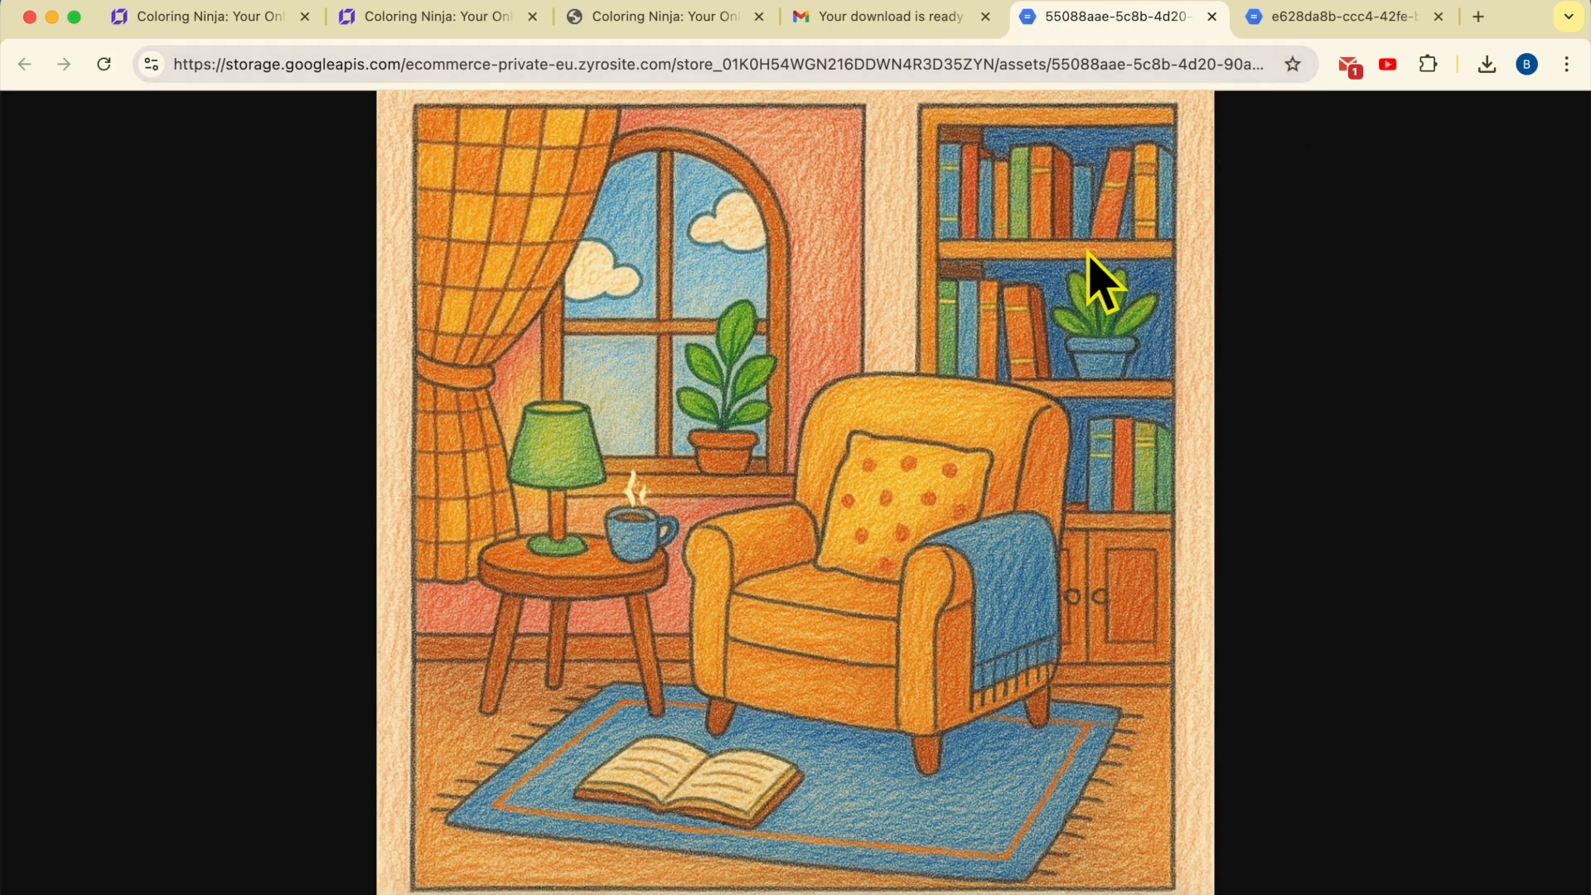
{"action": "right_click", "coordinate": [1089, 252]}
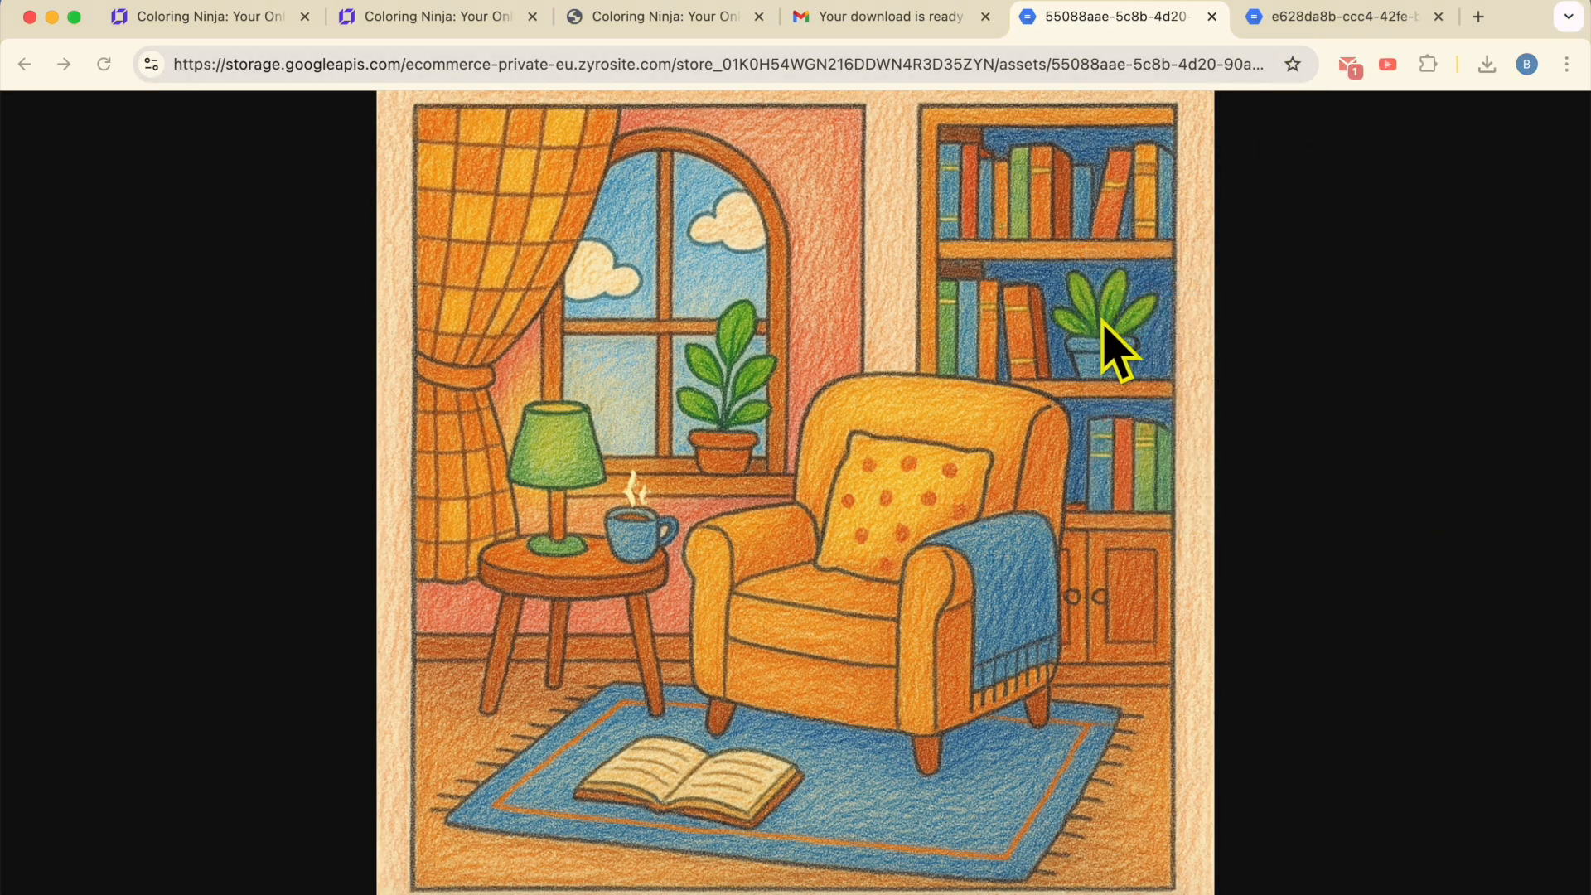
{"action": "key", "text": "super+s"}
{"action": "key", "text": "Return"}
{"action": "left_click", "coordinate": [1324, 19]}
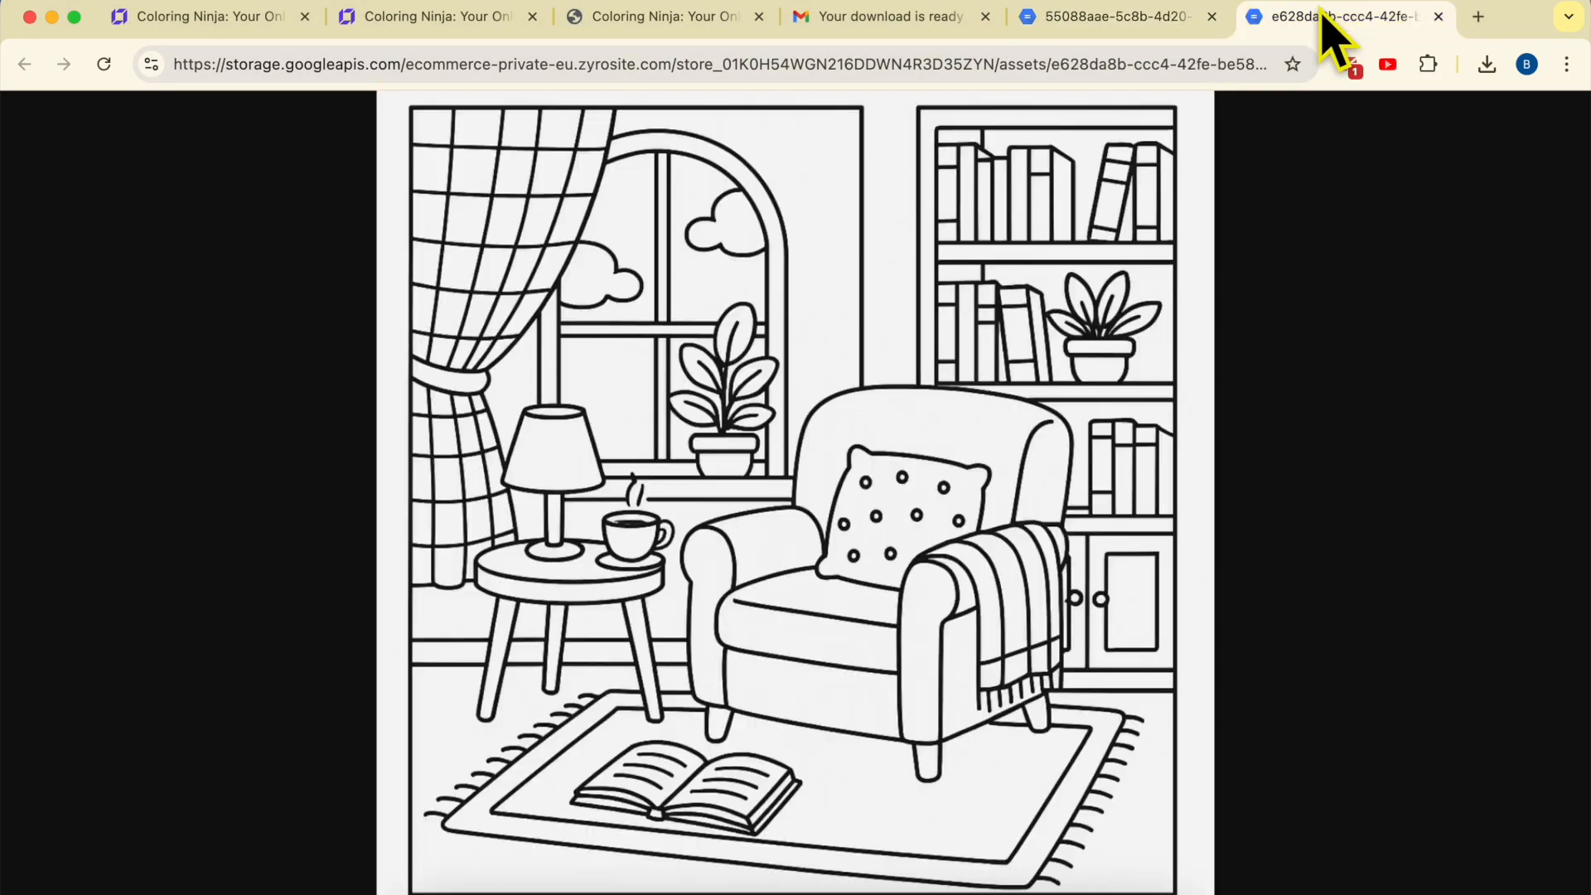
Step: Return to the inbox, open the order confirmation email from Coloring Ninja and read its opening message
{"action": "left_click", "coordinate": [923, 25]}
{"action": "left_click", "coordinate": [313, 187]}
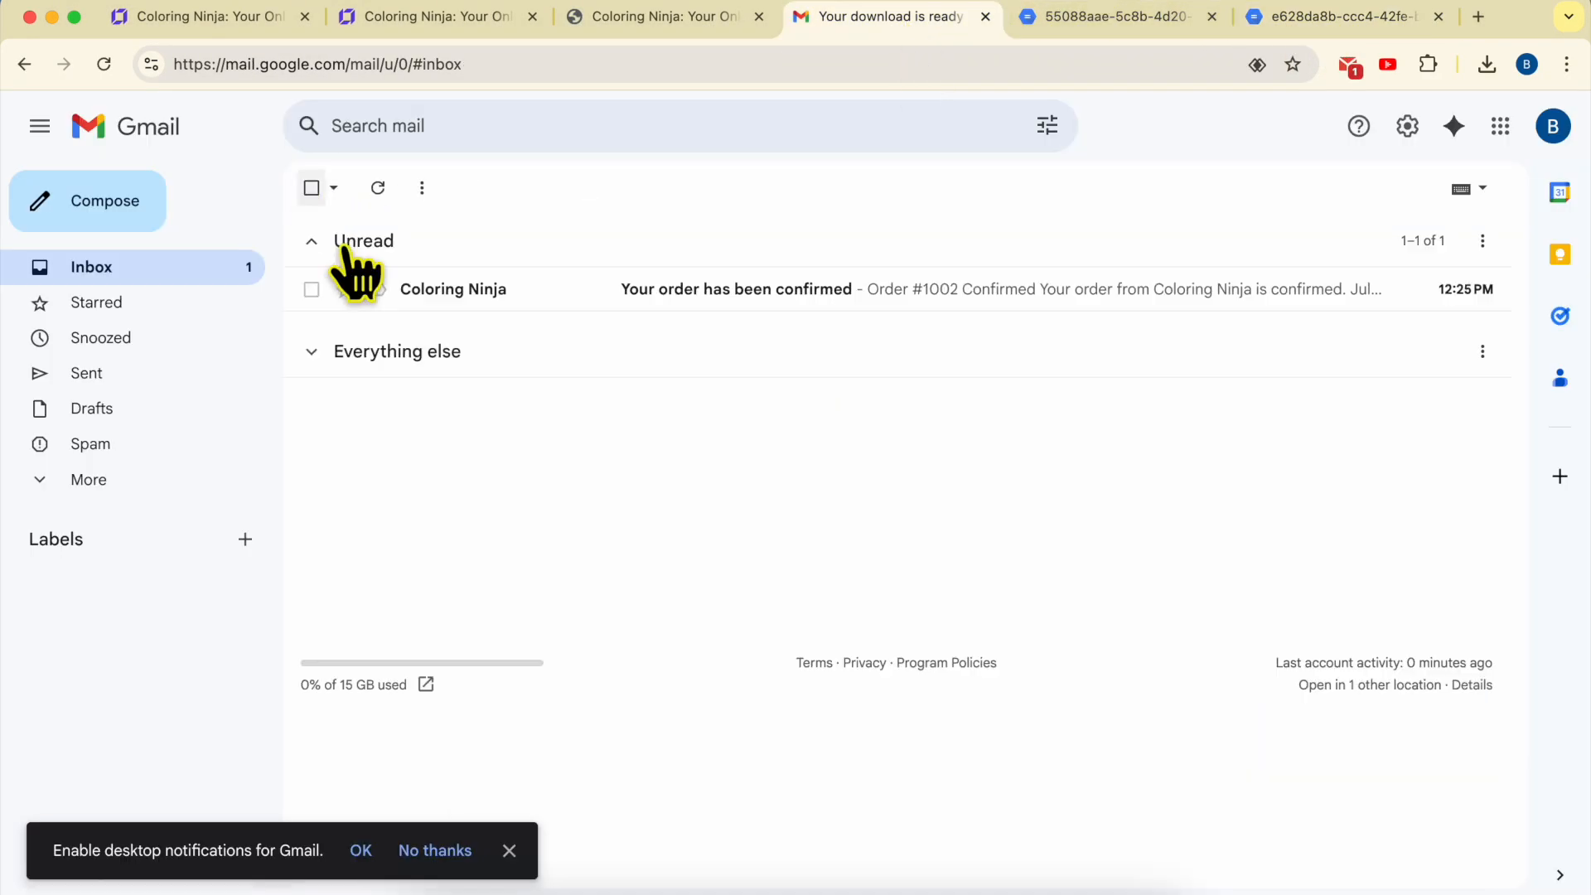
{"action": "left_click", "coordinate": [545, 295]}
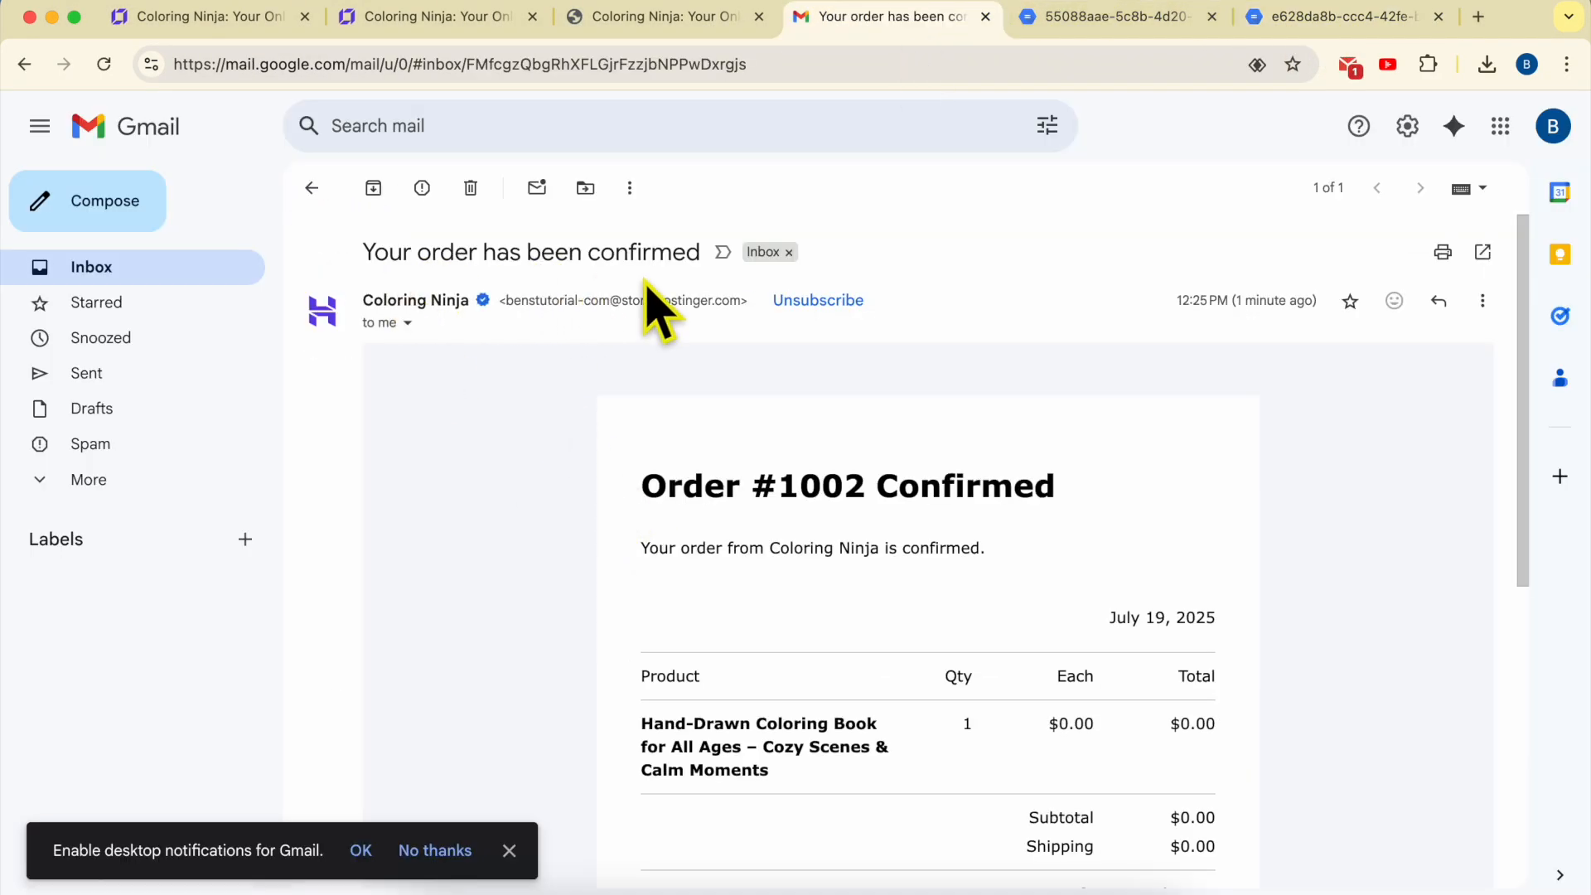
{"action": "left_click_drag", "start_coordinate": [632, 554], "coordinate": [998, 556]}
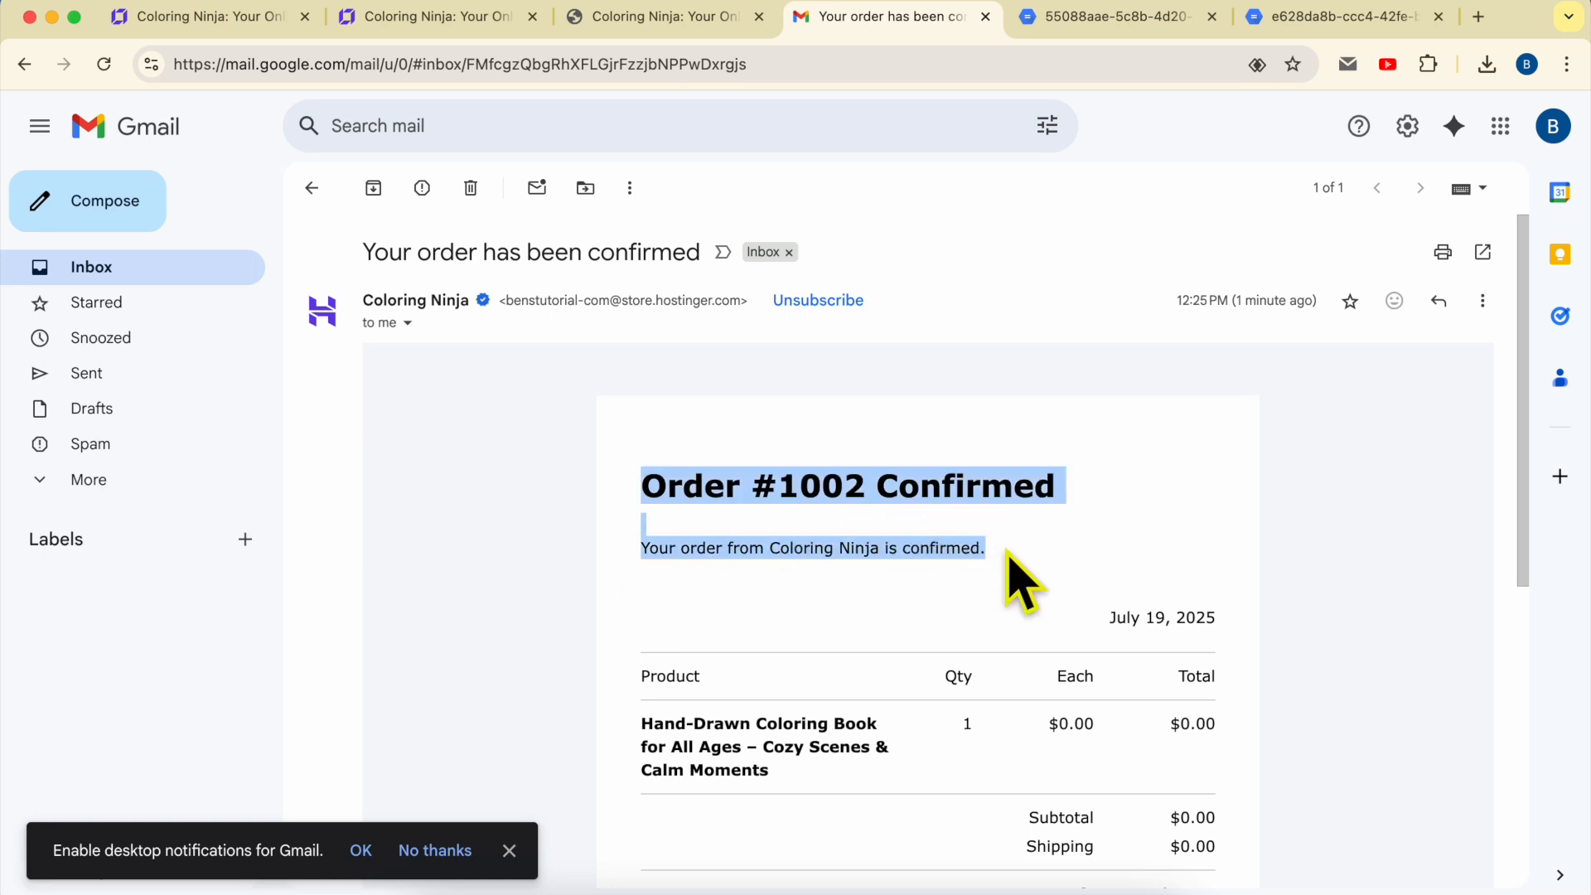
{"action": "left_click", "coordinate": [987, 568]}
{"action": "scroll", "coordinate": [828, 630], "scroll_direction": "down", "scroll_amount": 1}
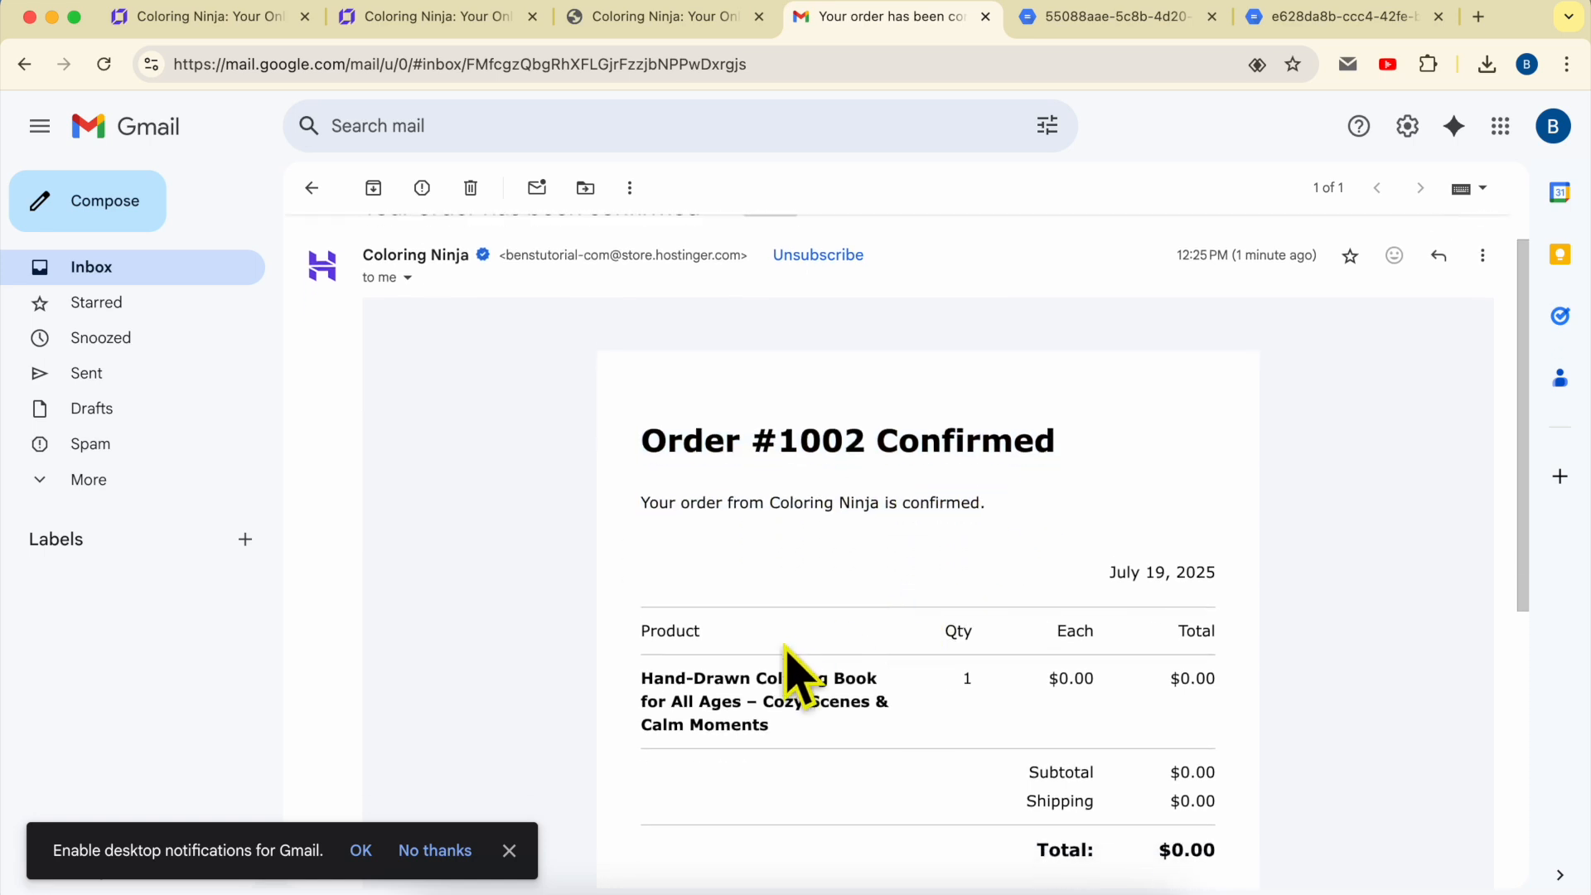
Step: Examine the ordered product, the total and the date in the order confirmation email
{"action": "scroll", "coordinate": [763, 698], "scroll_direction": "down", "scroll_amount": 3}
{"action": "triple_click", "coordinate": [761, 560]}
{"action": "left_click", "coordinate": [991, 609]}
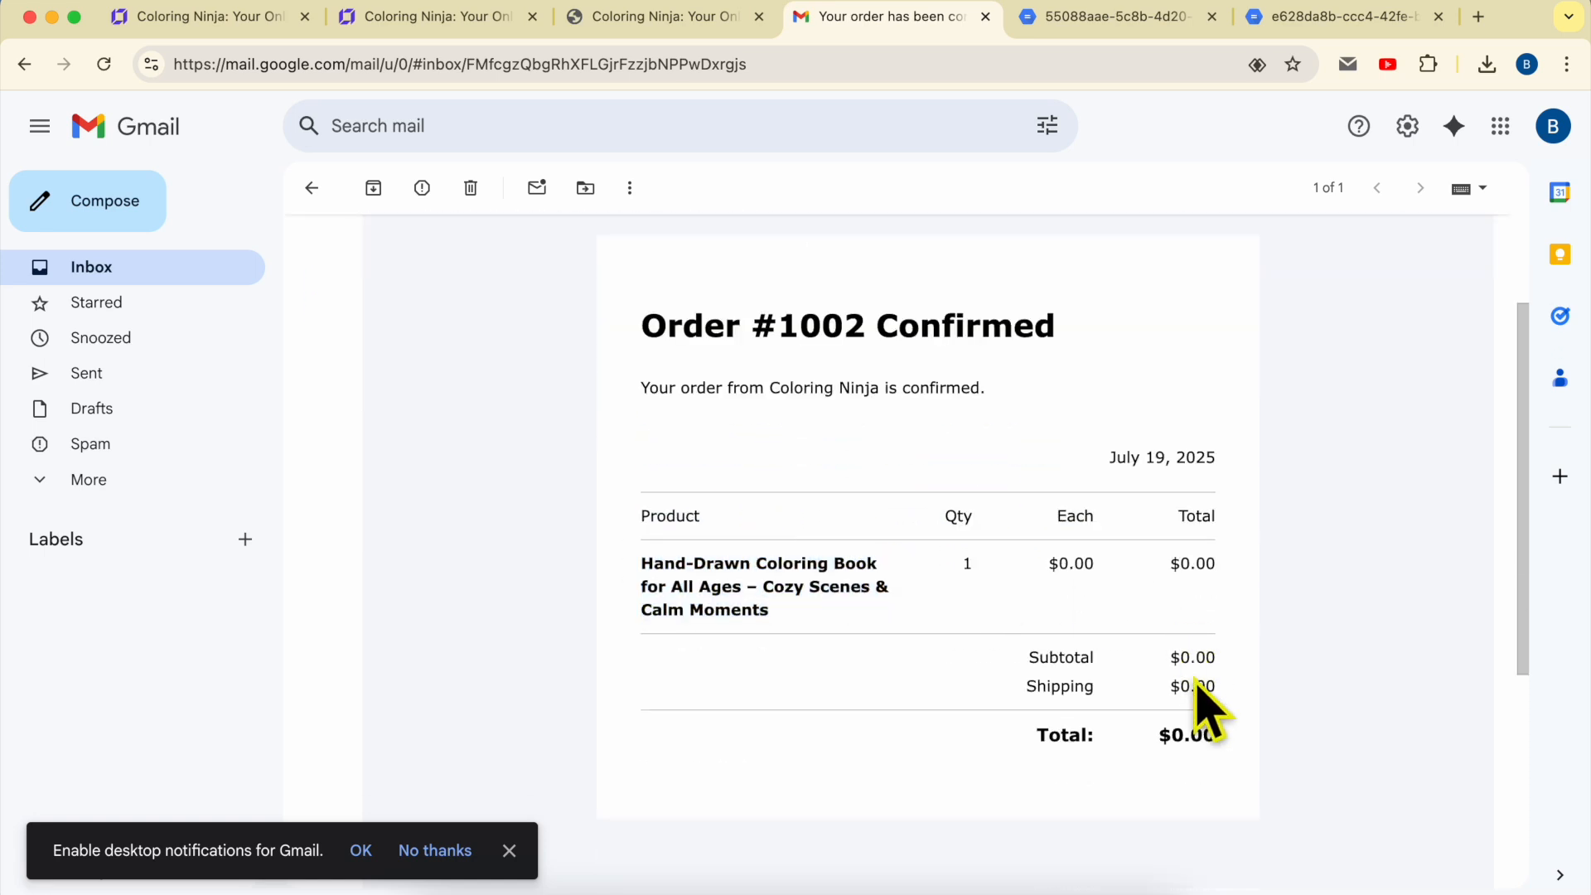
{"action": "double_click", "coordinate": [1188, 733]}
{"action": "double_click", "coordinate": [795, 565]}
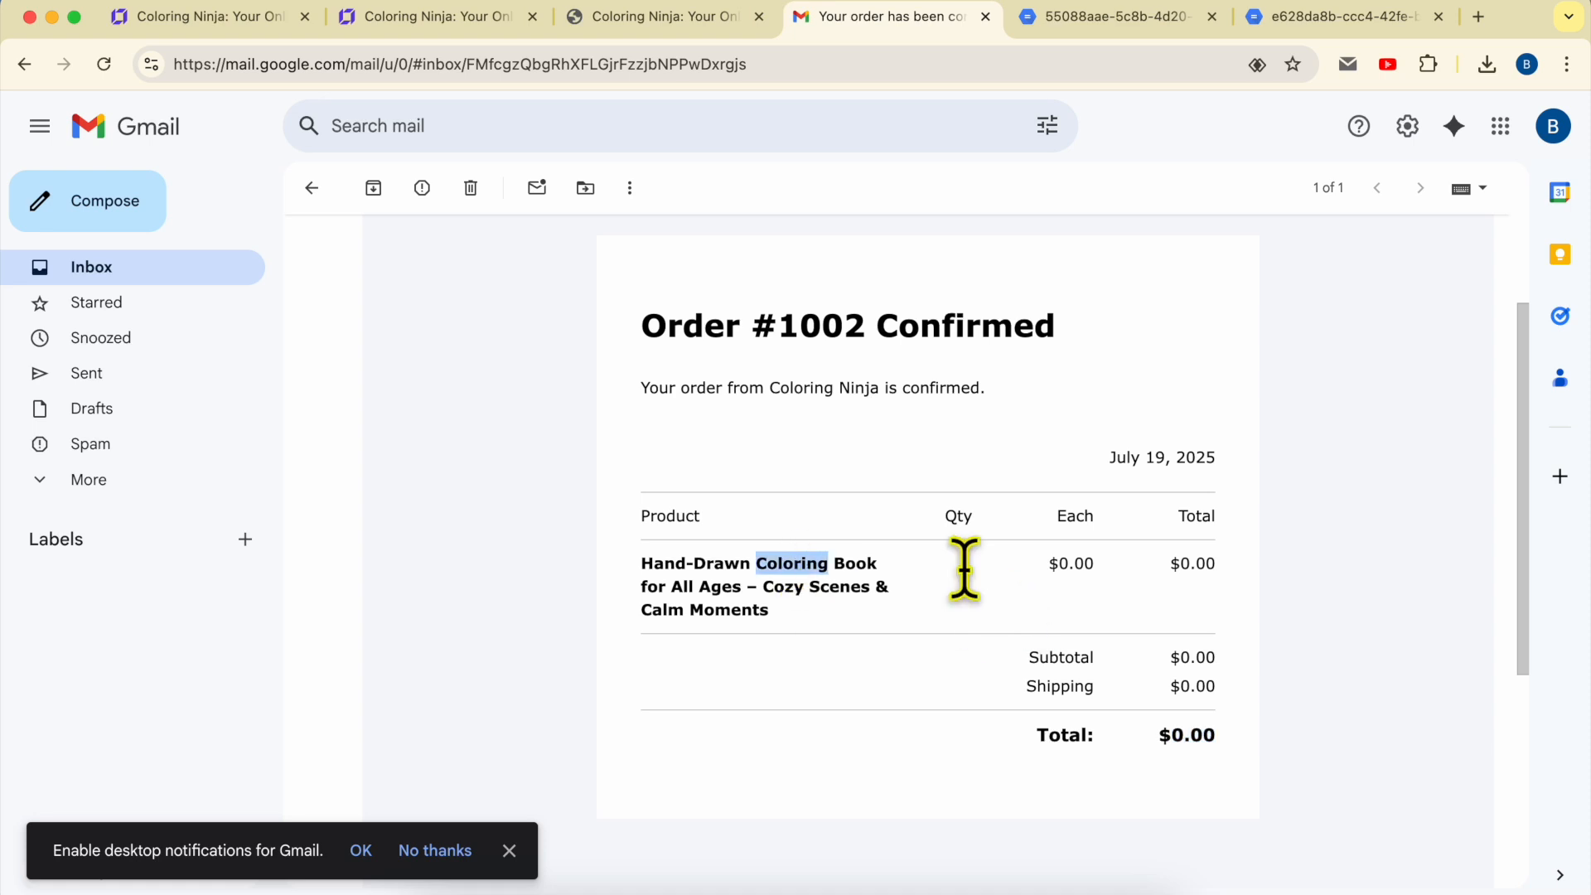
{"action": "triple_click", "coordinate": [831, 558]}
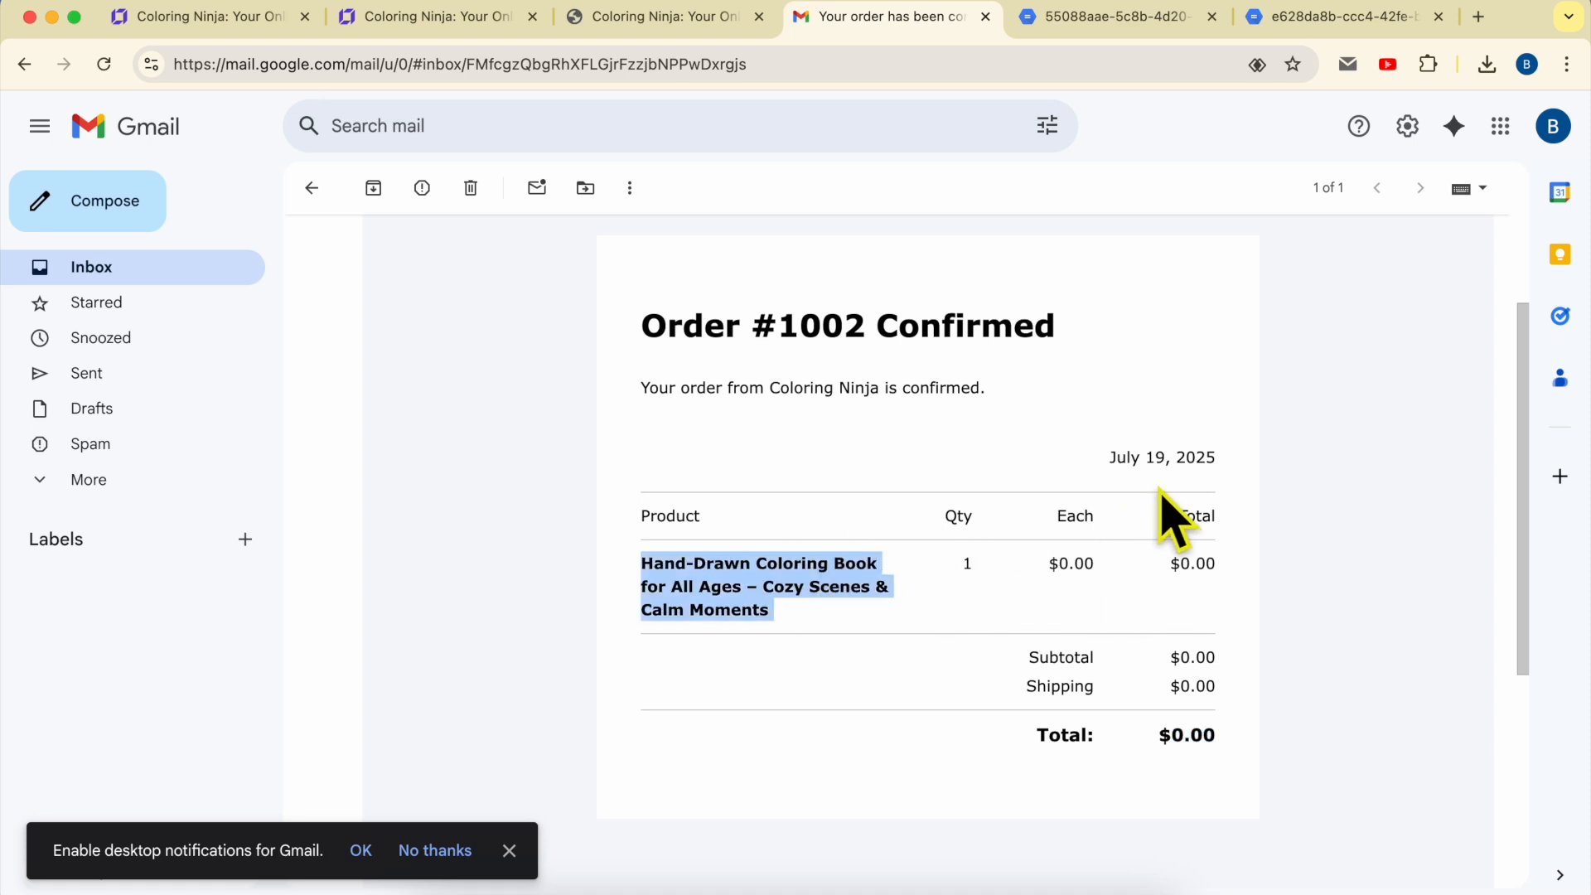
{"action": "left_click", "coordinate": [1167, 452]}
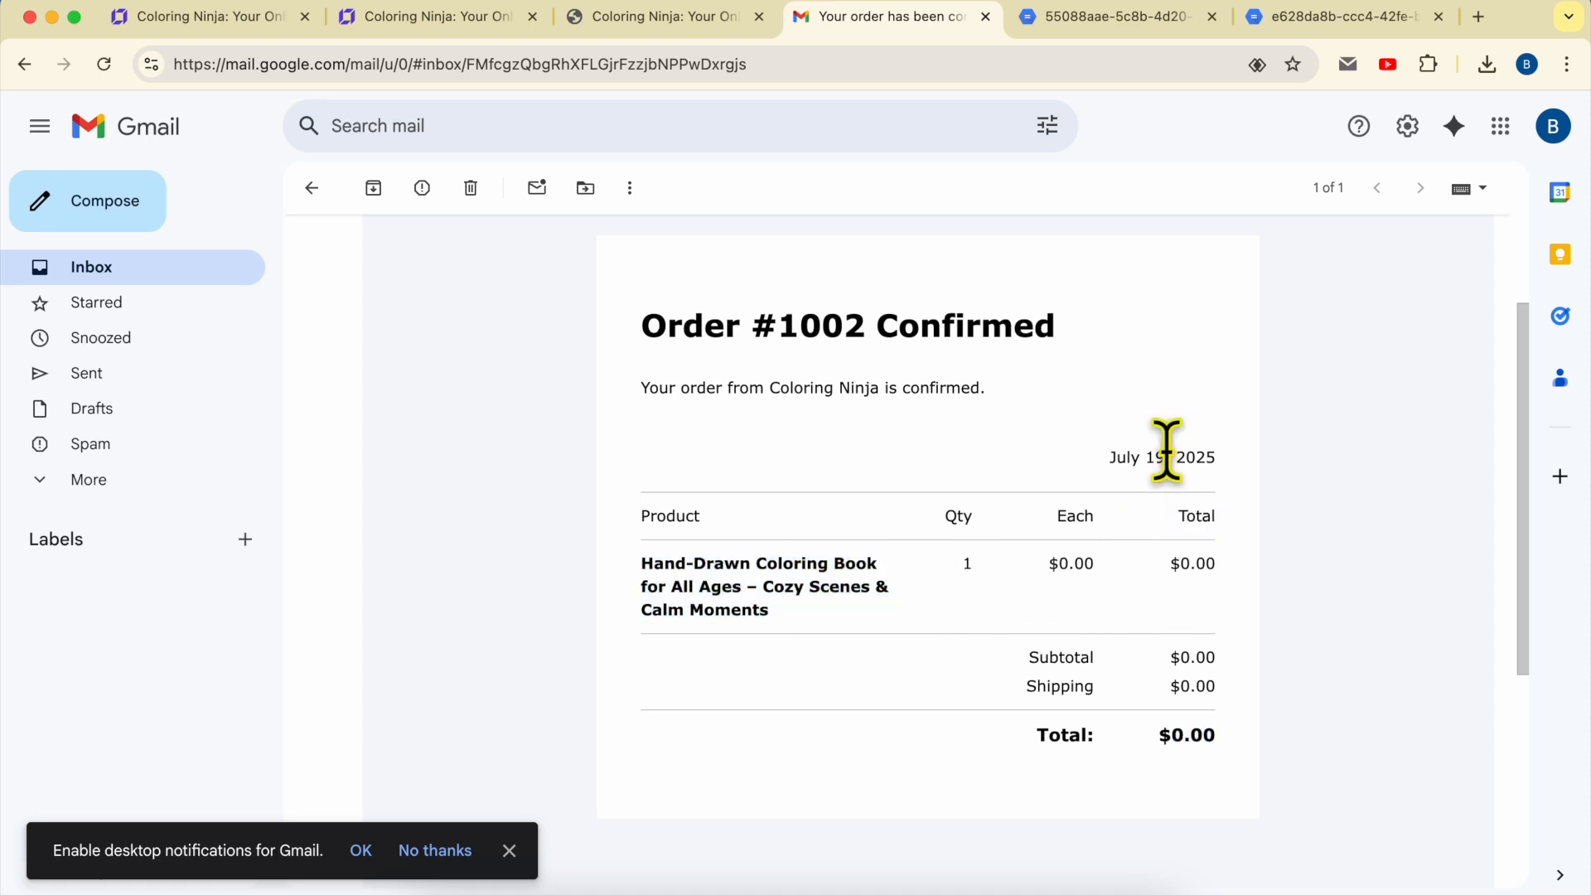
Step: Switch to the Hostinger Website Builder, go to the Coloring Ninja store manager and show its list of orders
{"action": "left_click", "coordinate": [479, 19]}
{"action": "left_click", "coordinate": [247, 17]}
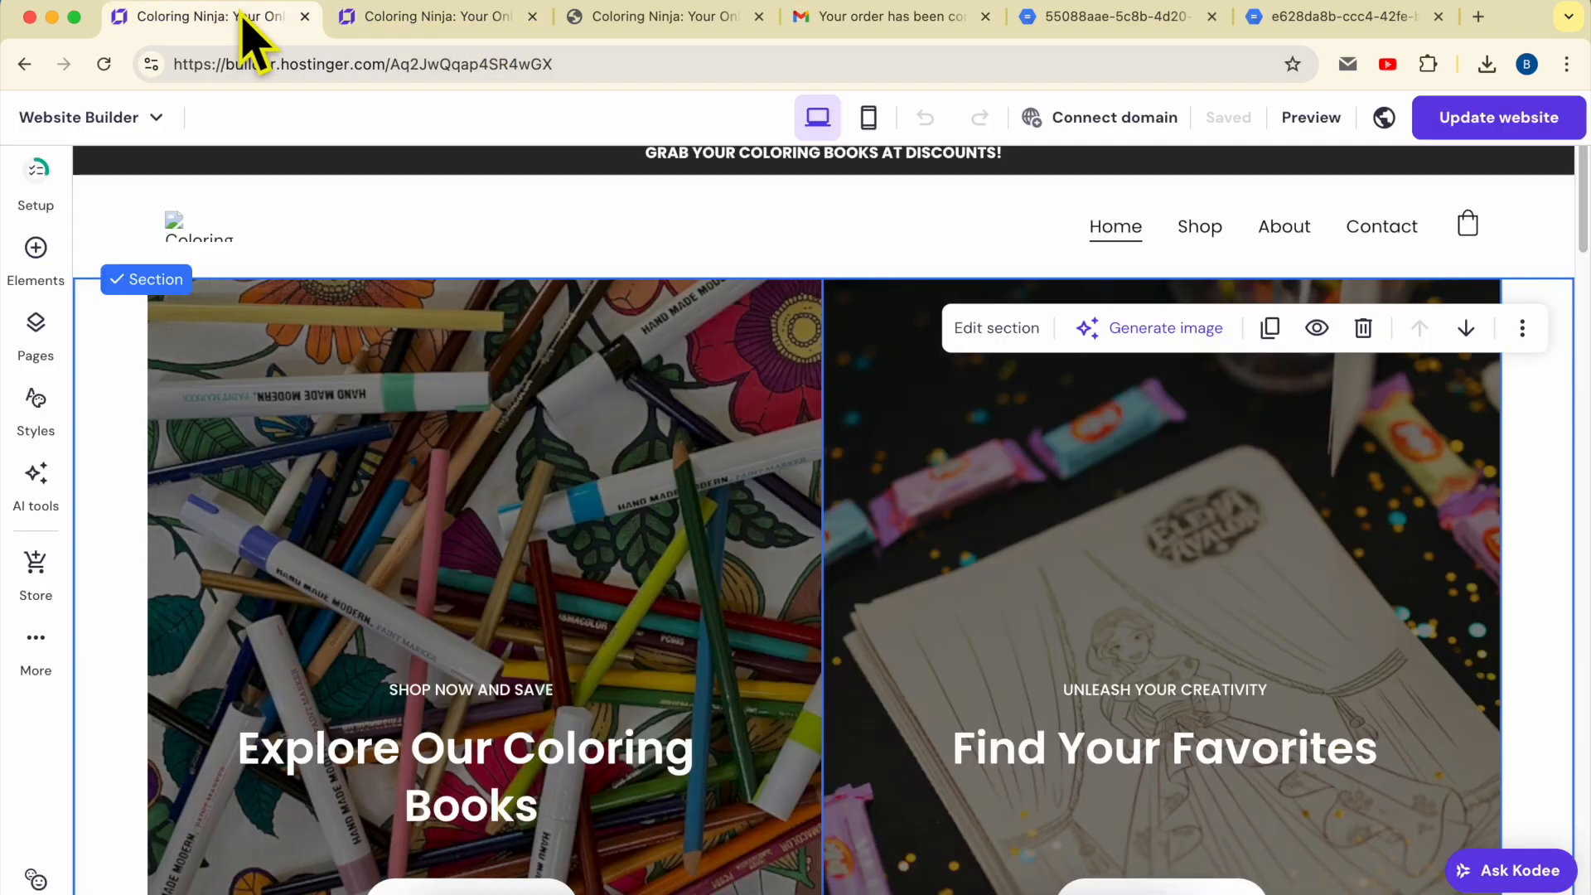
{"action": "left_click", "coordinate": [162, 112]}
{"action": "left_click", "coordinate": [129, 203]}
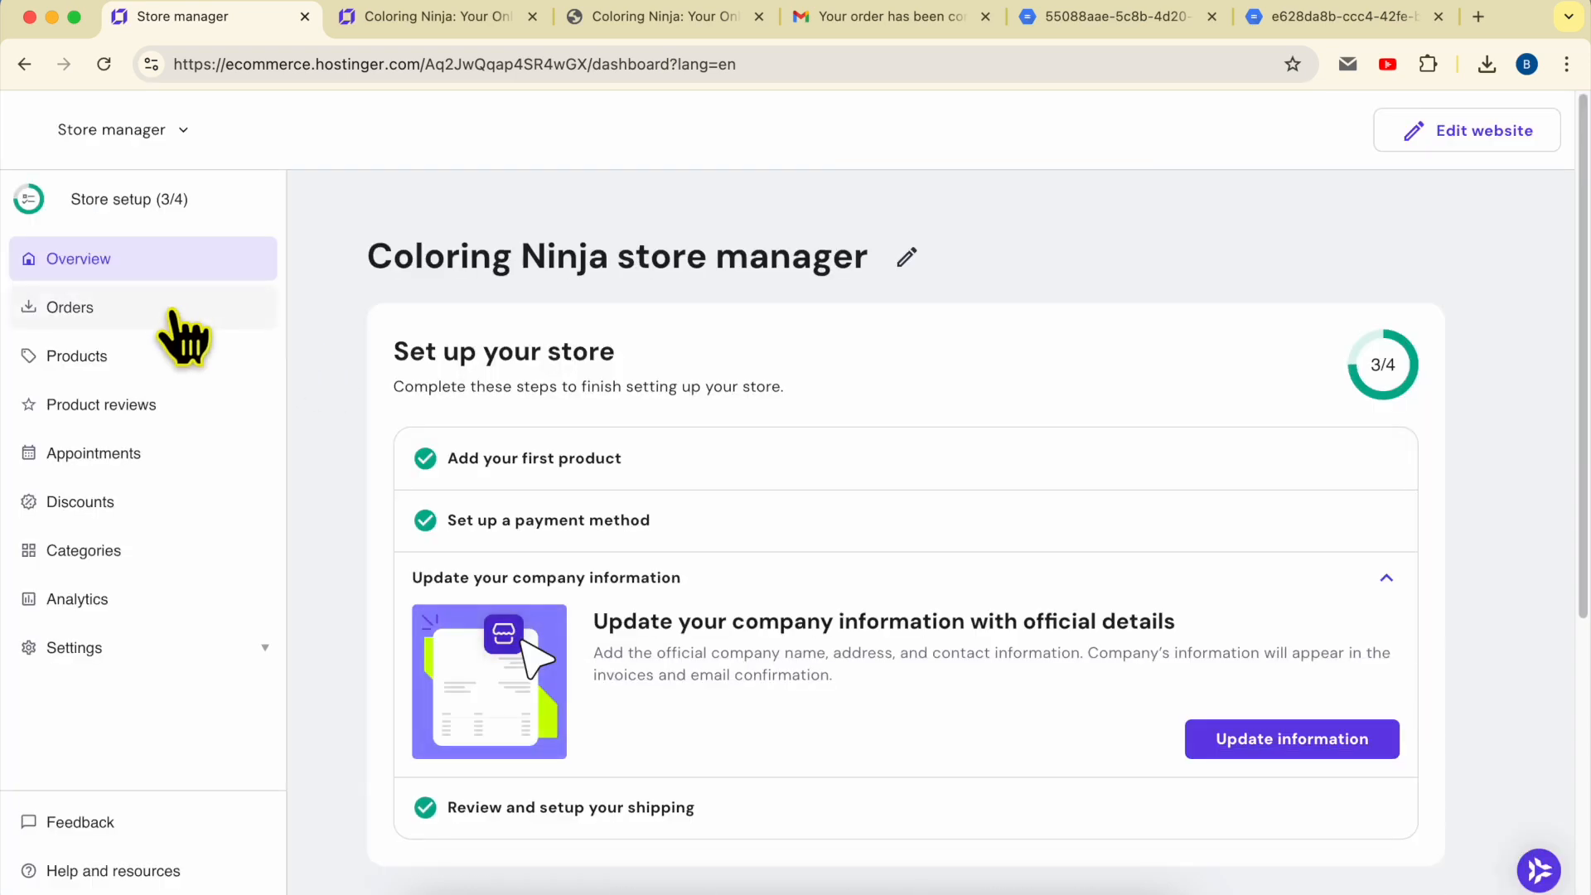
{"action": "left_click", "coordinate": [211, 312]}
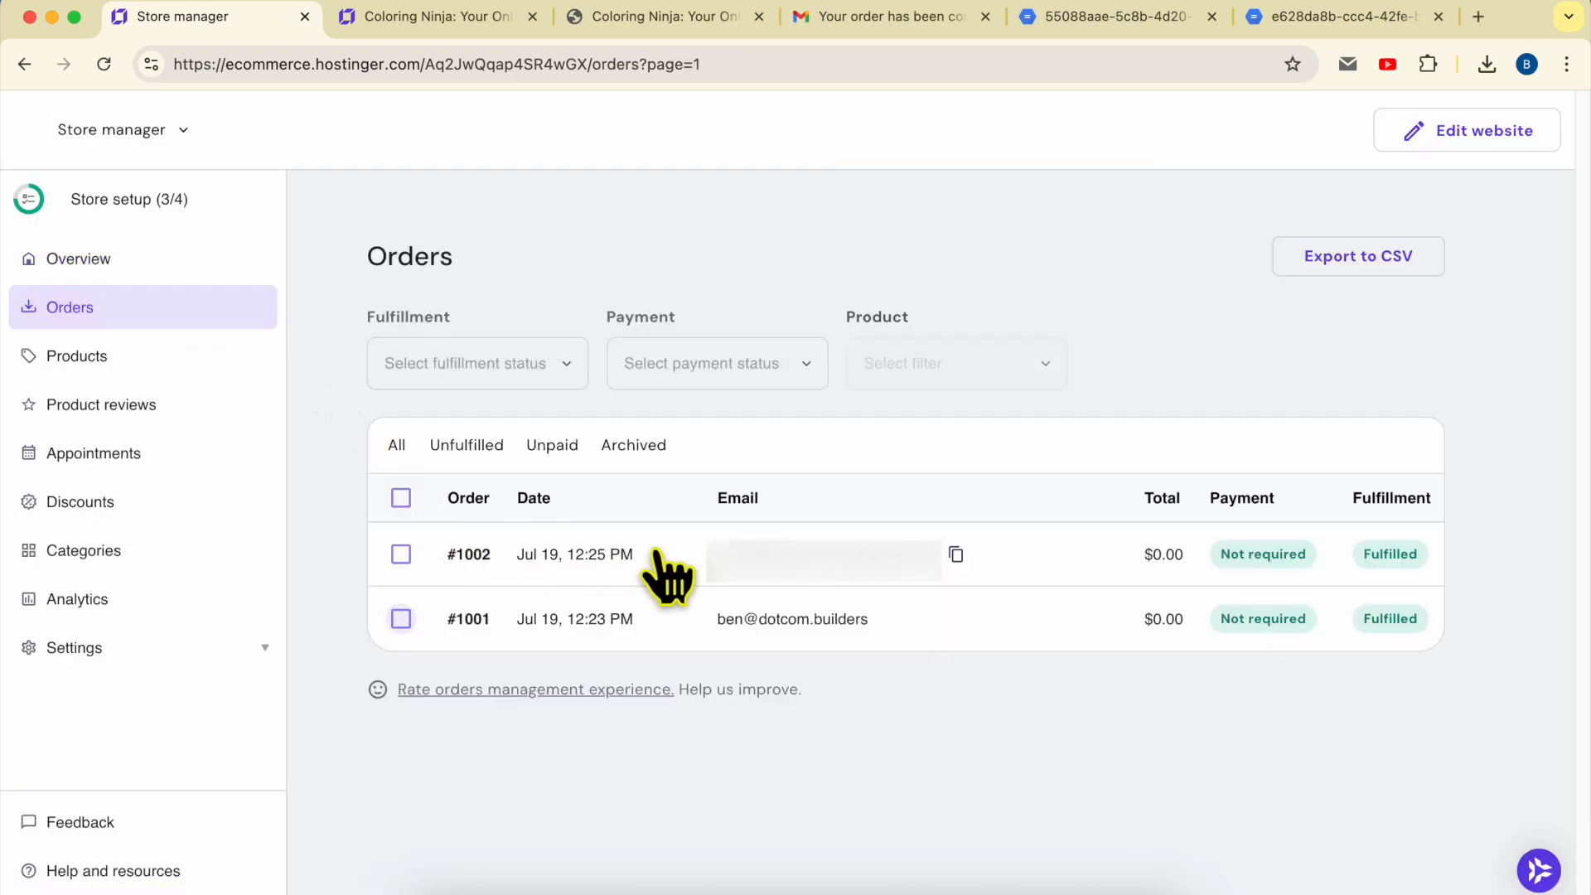
Step: Open the earlier test order and check the customer's name, address and email
{"action": "left_click", "coordinate": [655, 631]}
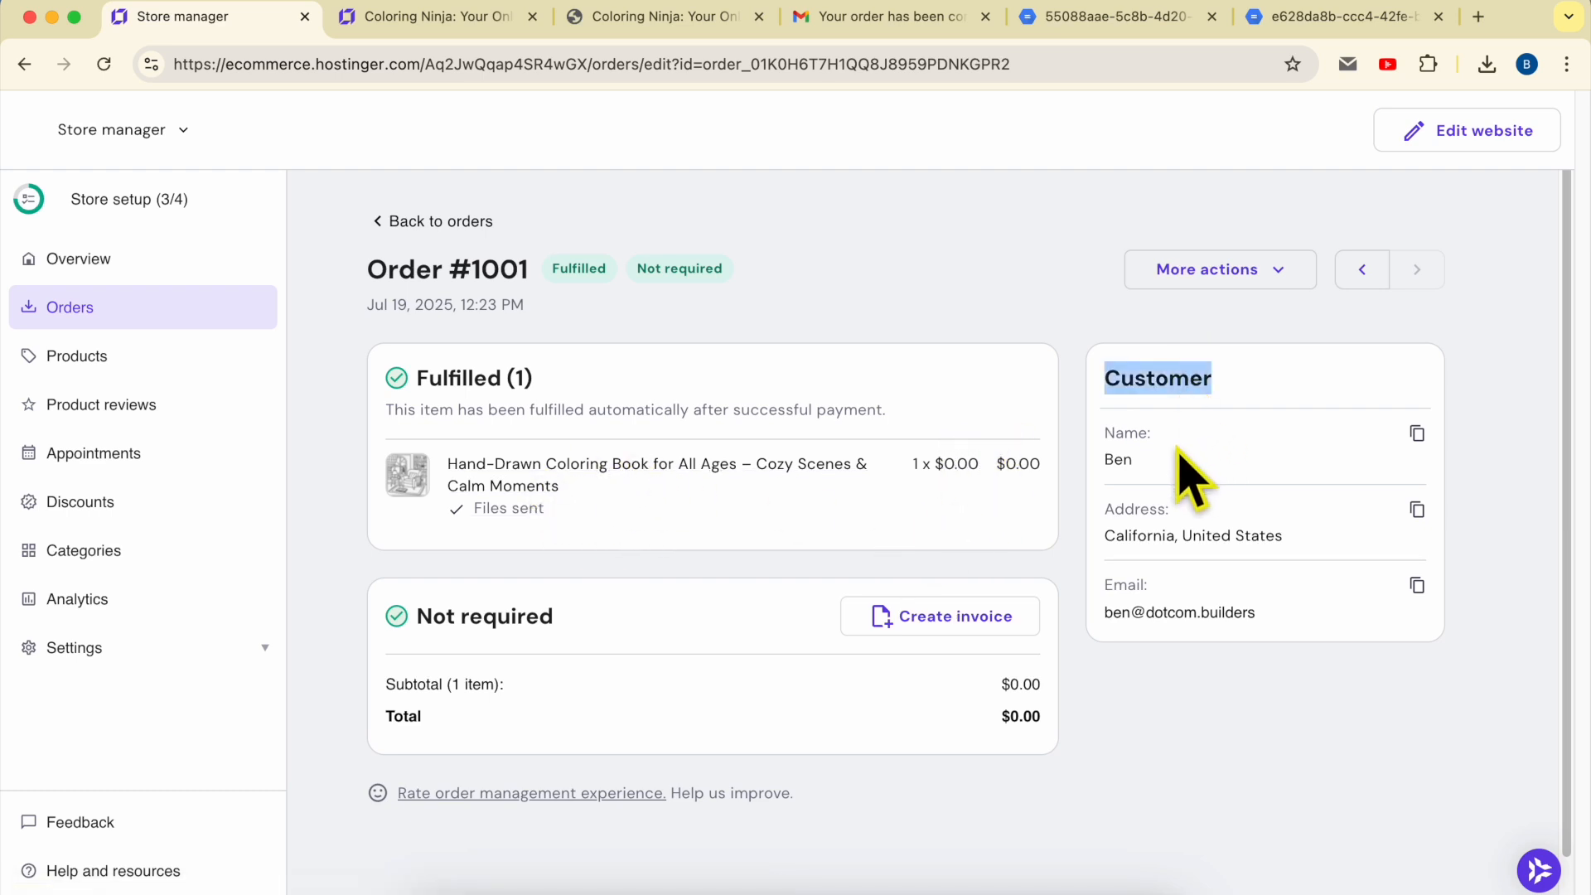
{"action": "left_click", "coordinate": [1122, 457]}
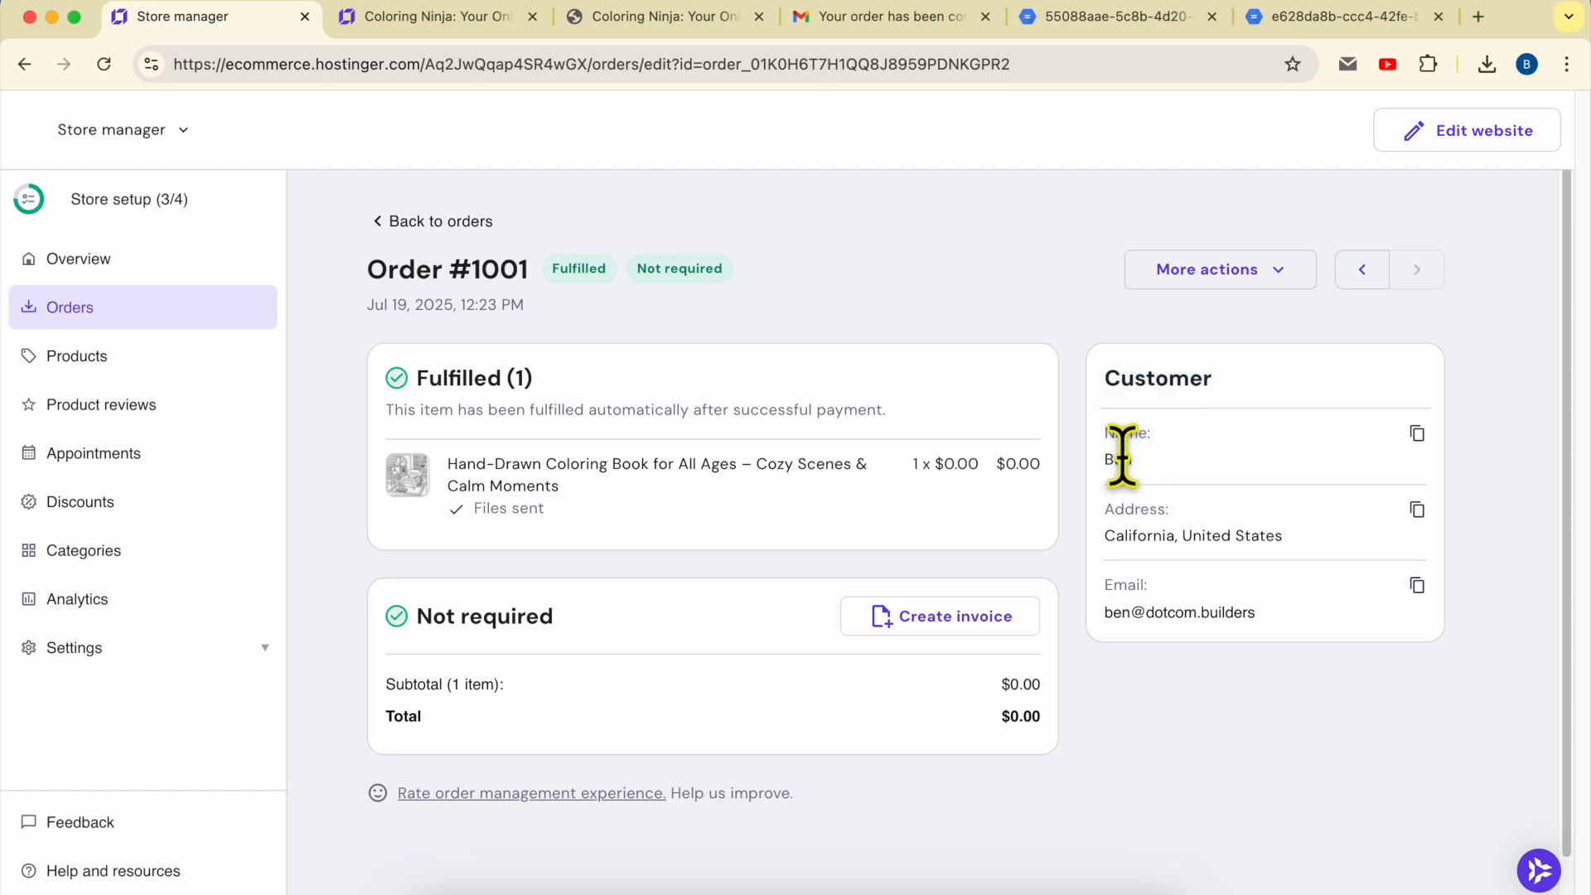
{"action": "triple_click", "coordinate": [1190, 534]}
{"action": "triple_click", "coordinate": [1211, 613]}
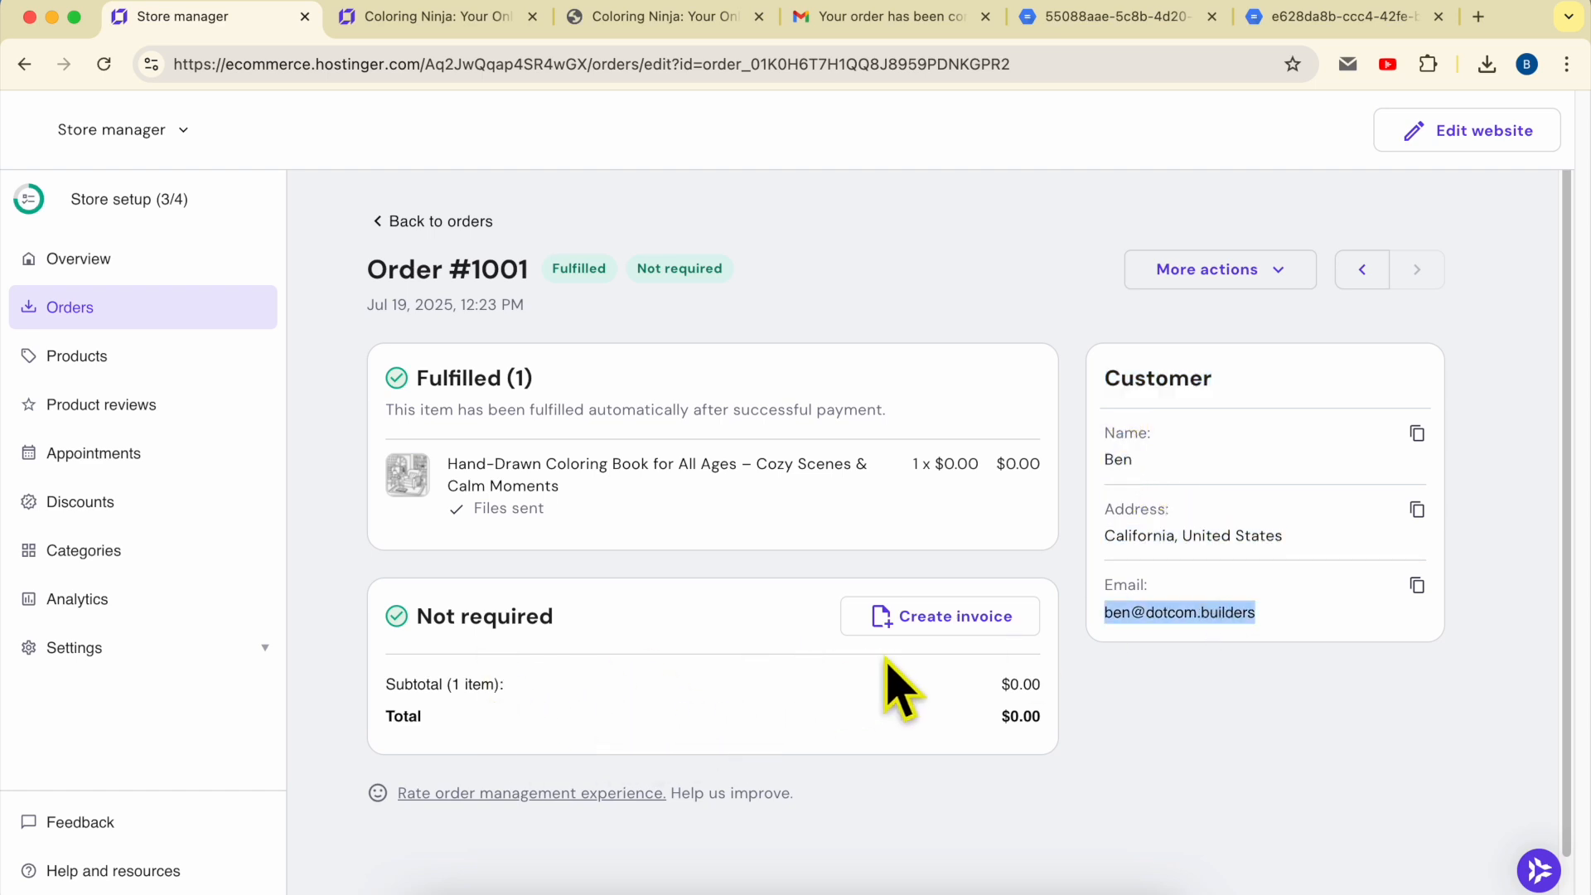
Step: Preview the order's invoice without creating it, and look over the additional actions available for the order
{"action": "left_click", "coordinate": [935, 638]}
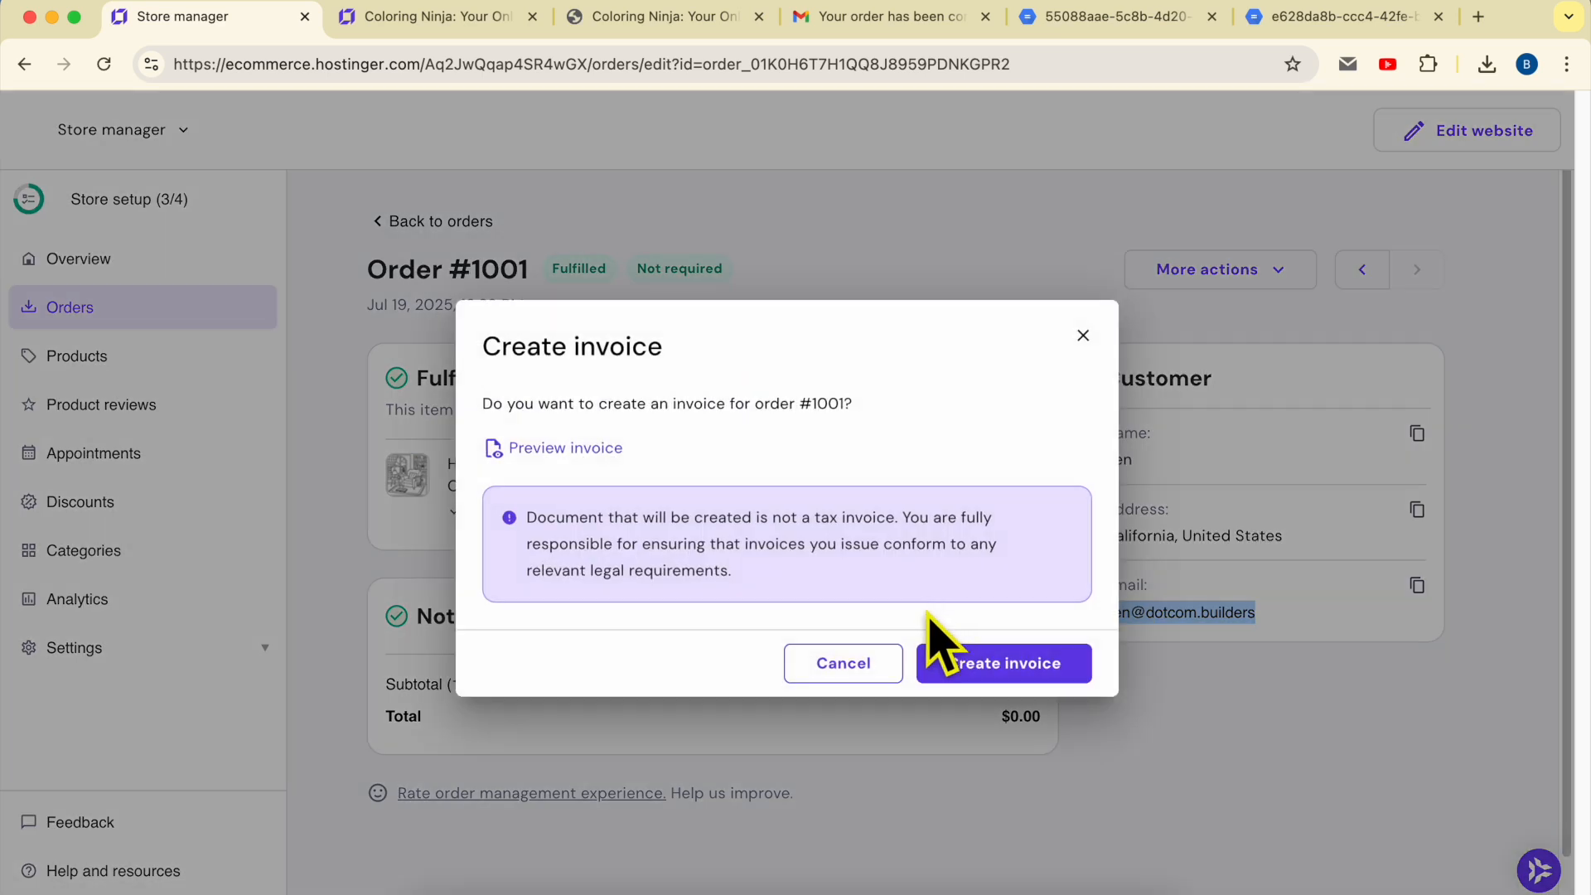
{"action": "left_click", "coordinate": [607, 449]}
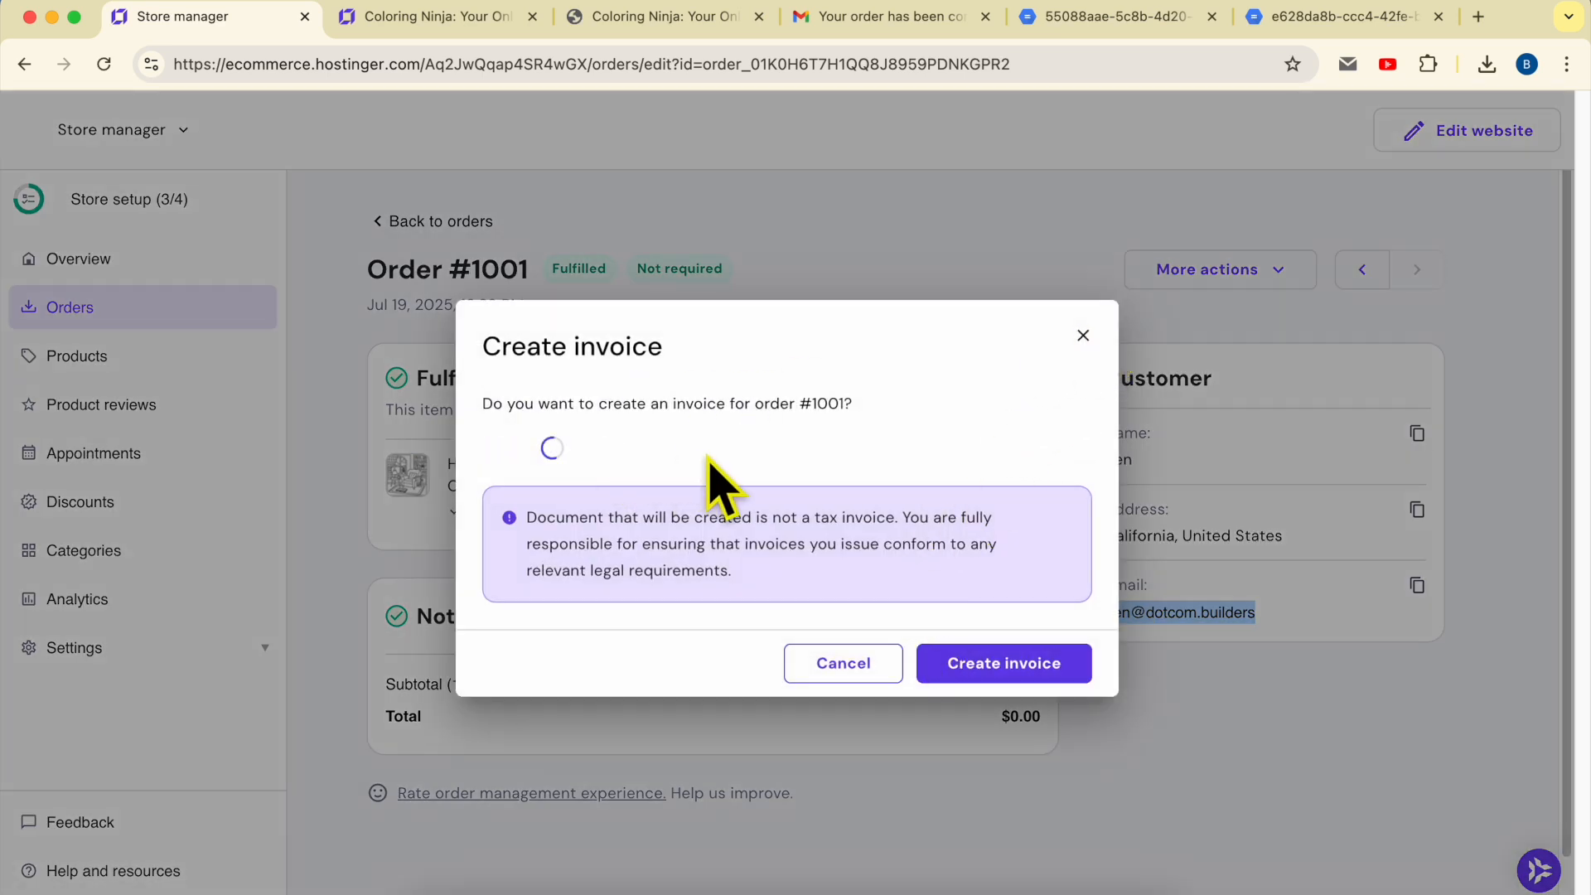
{"action": "scroll", "coordinate": [884, 495], "scroll_direction": "down", "scroll_amount": 10}
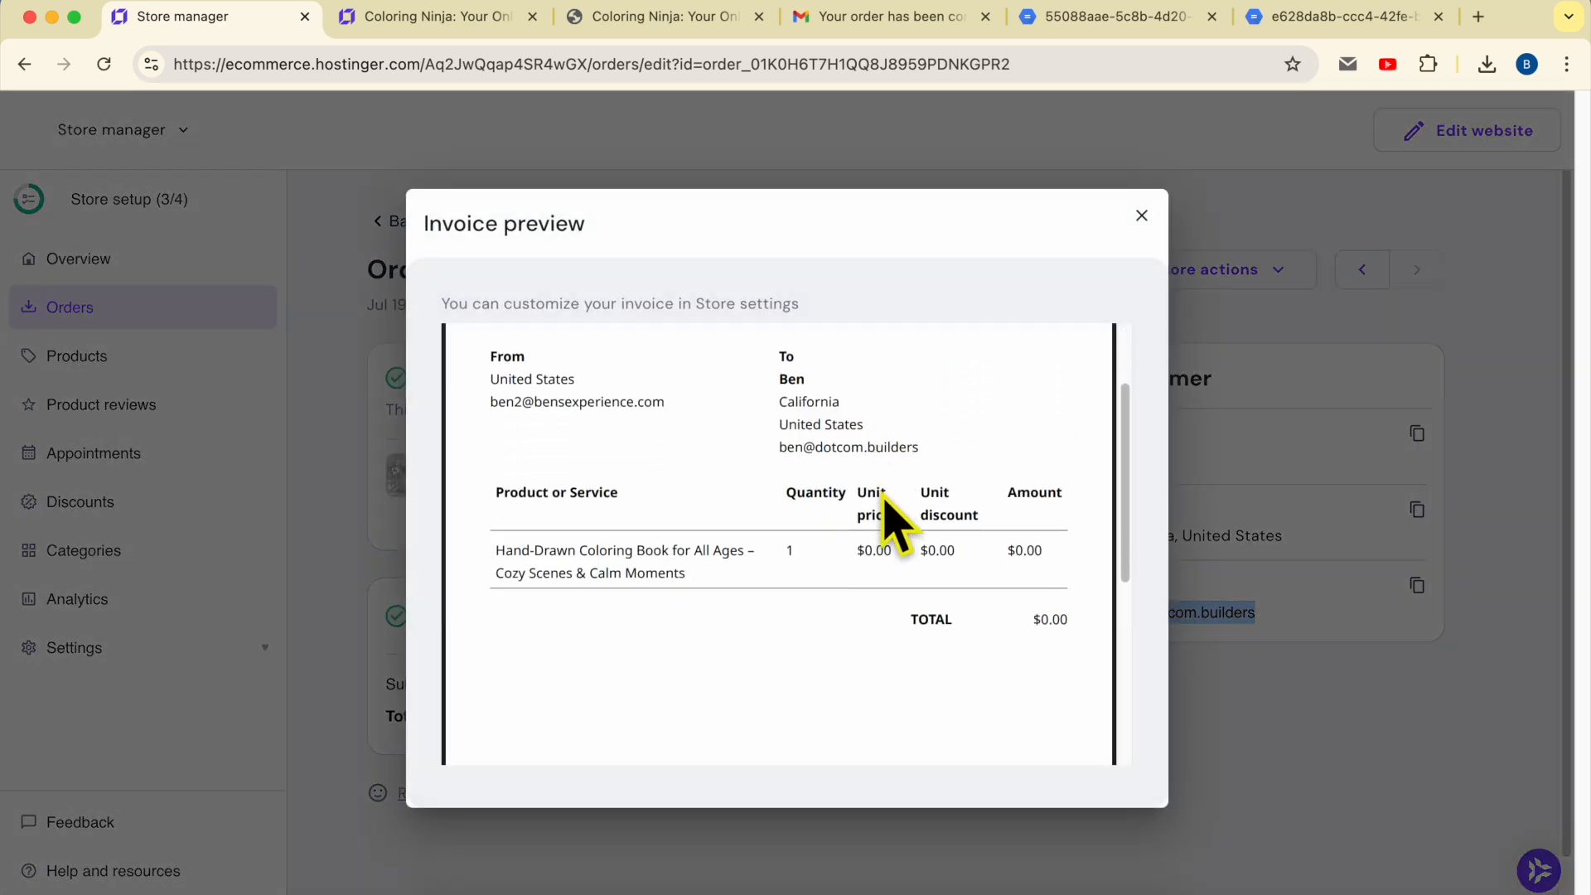
{"action": "left_click", "coordinate": [1140, 217]}
{"action": "left_click", "coordinate": [1080, 335]}
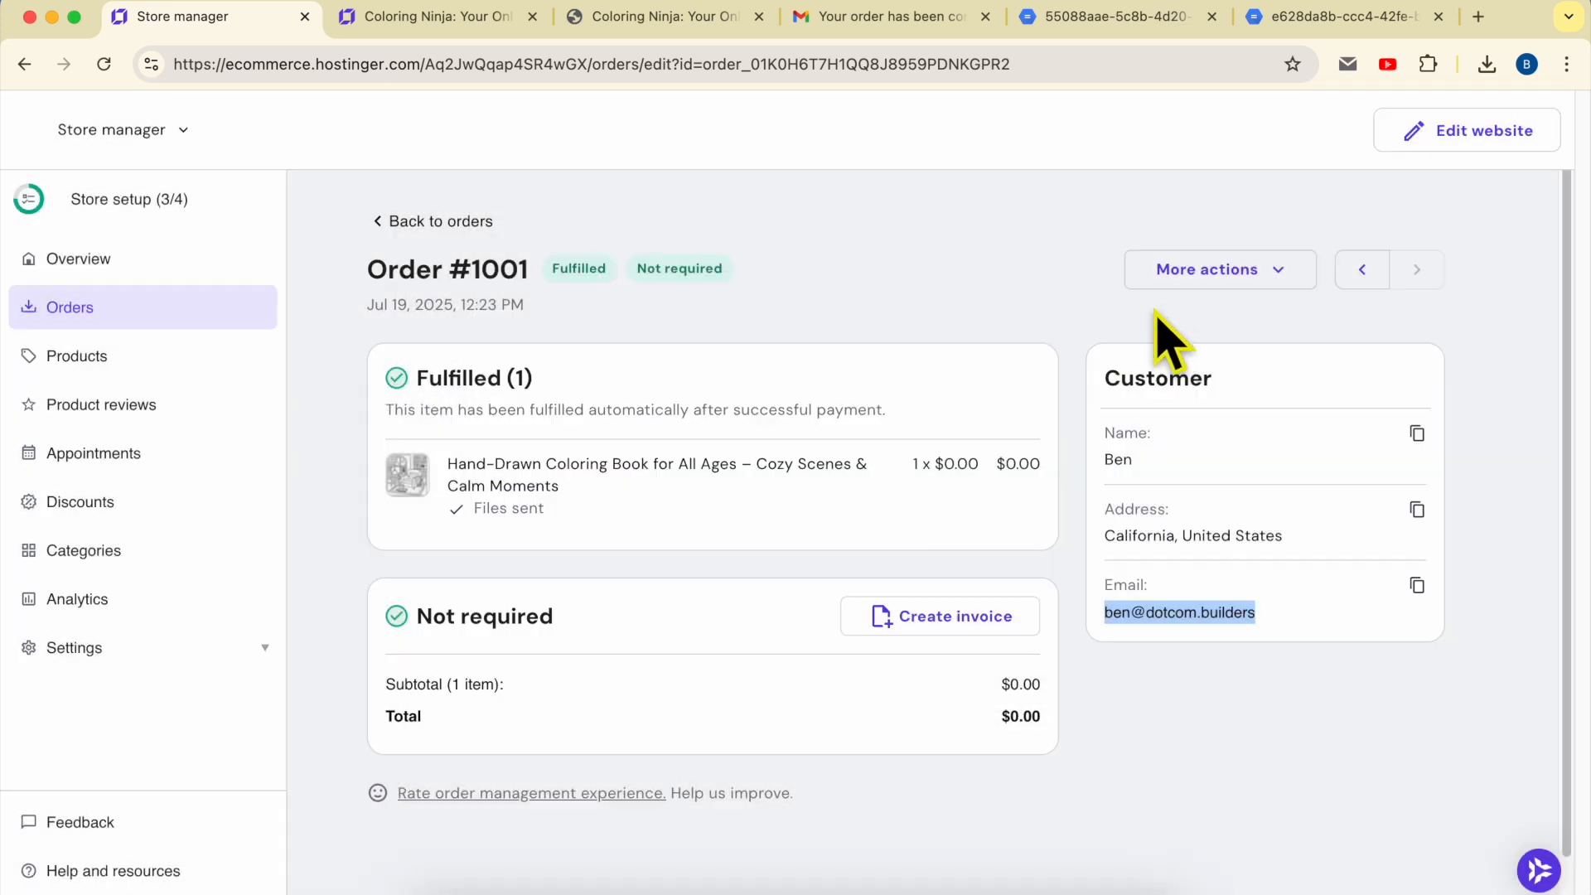
{"action": "left_click", "coordinate": [1246, 273]}
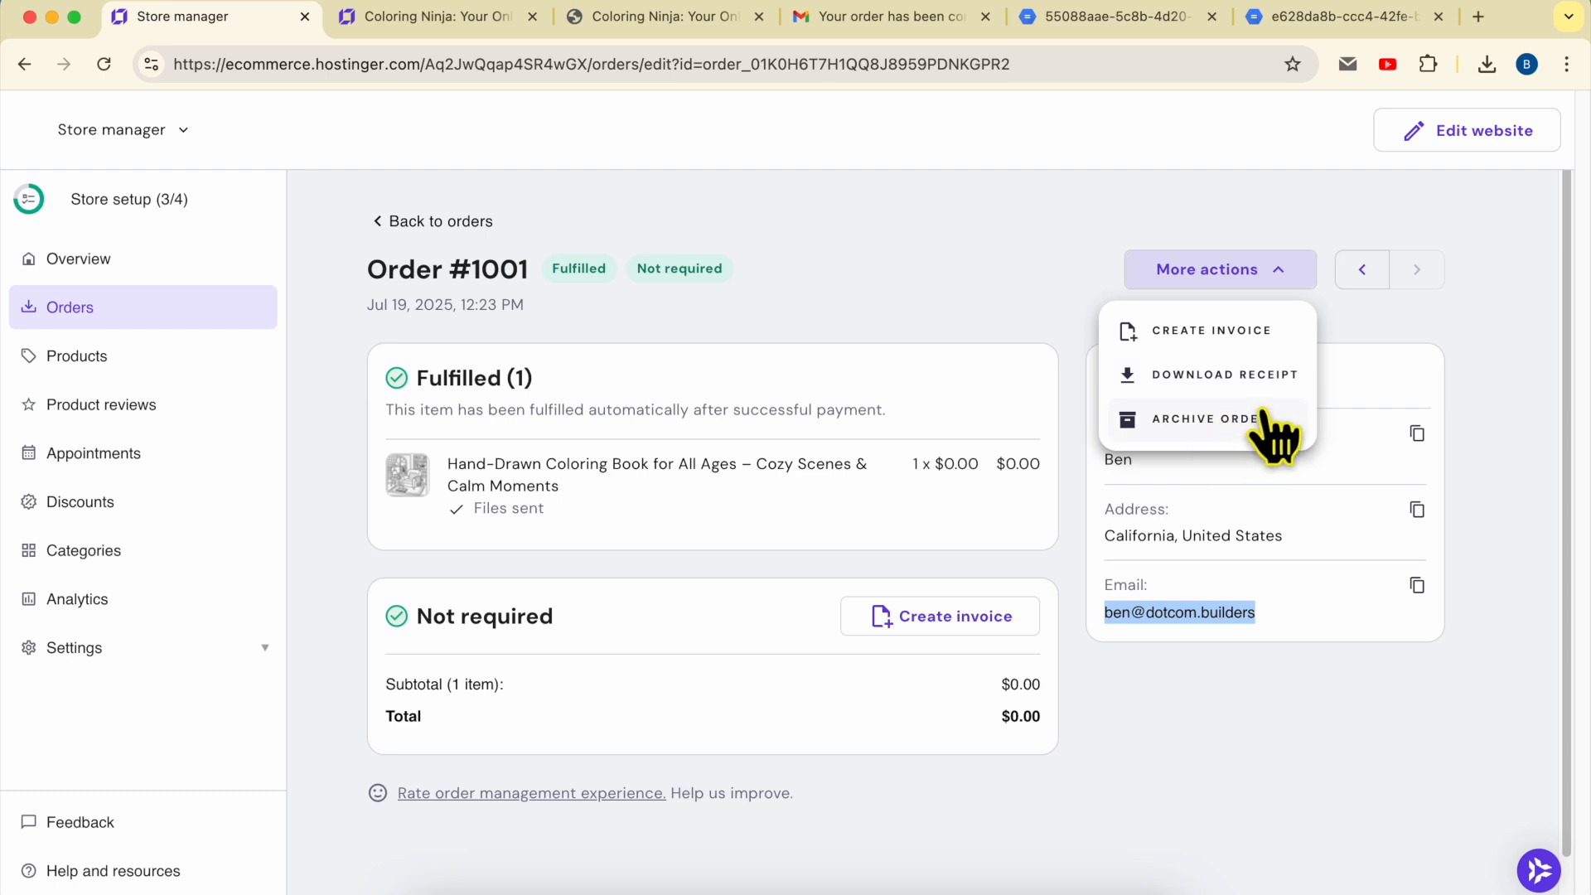
{"action": "left_click", "coordinate": [1516, 385]}
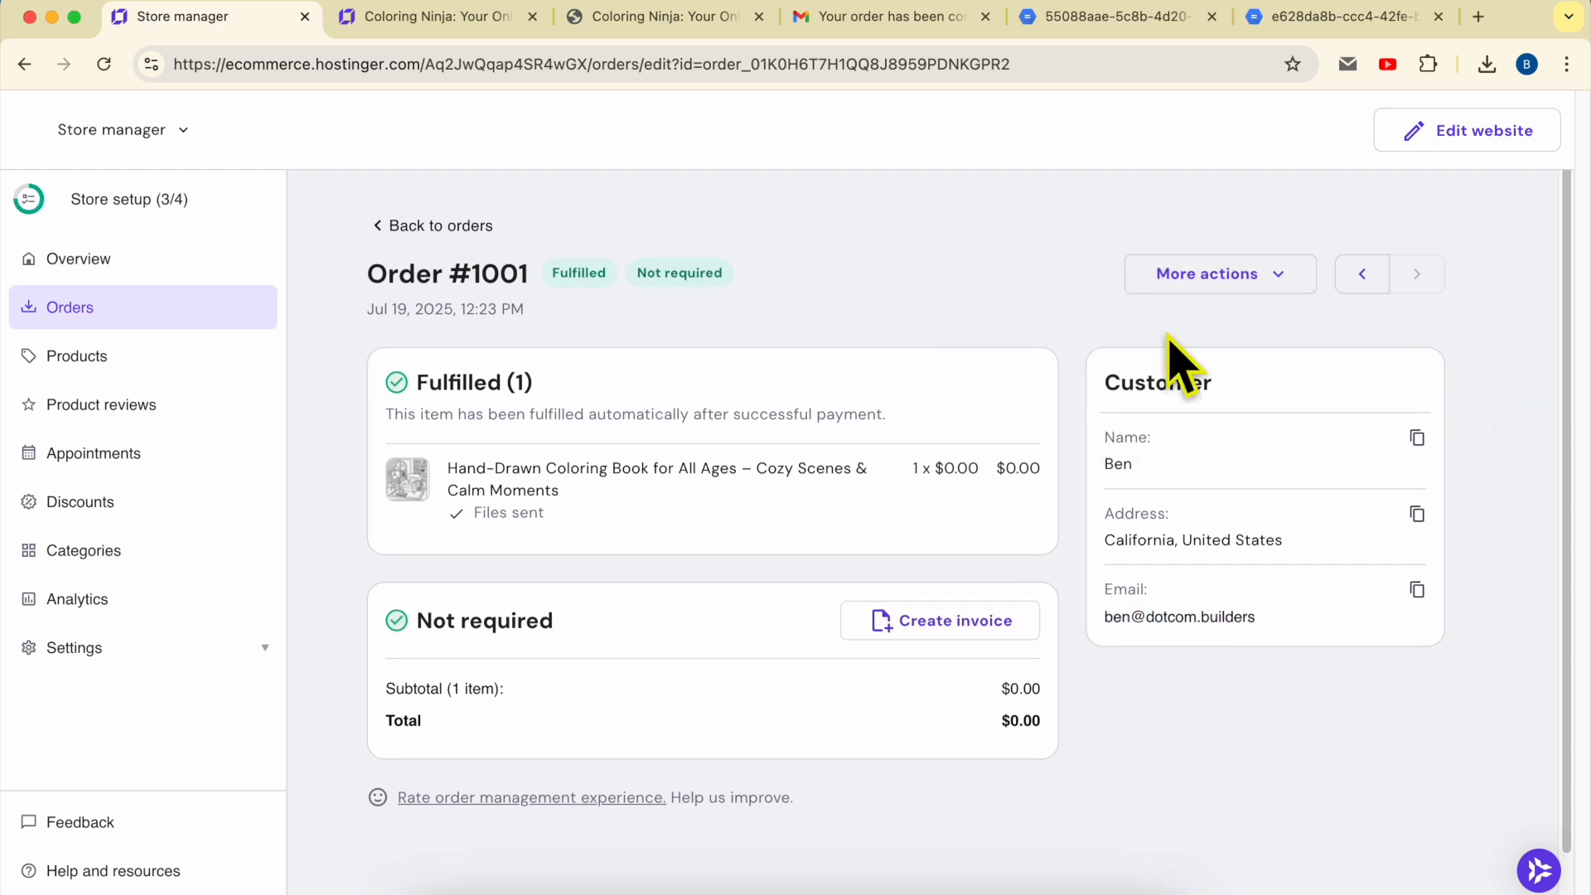